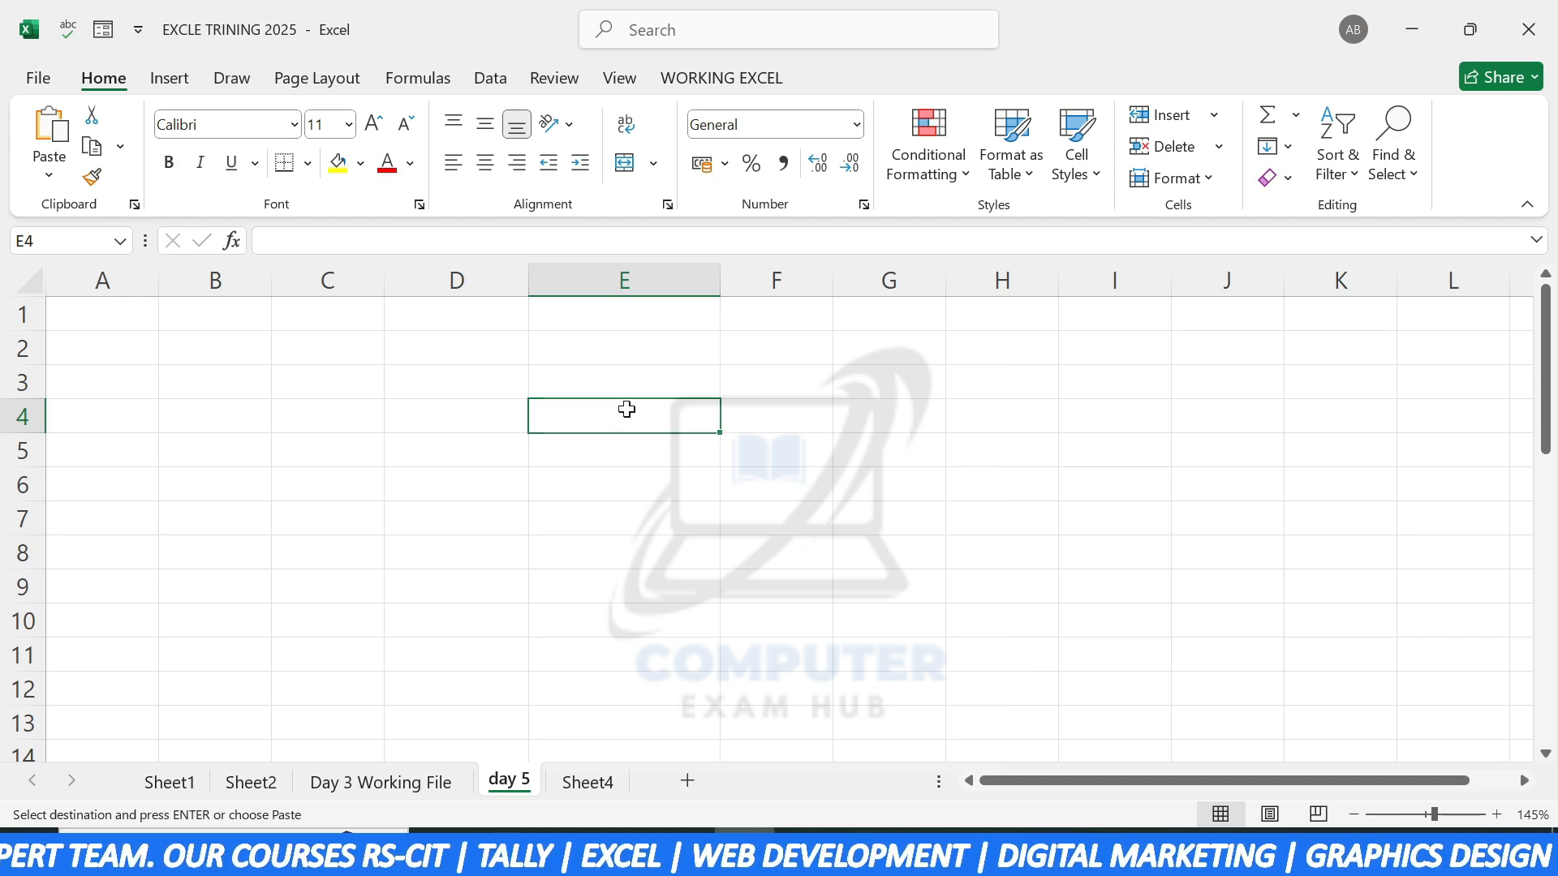
# Step: Enter the text "New Input" in cell E4 and reselect the cell
pyautogui.write('n')
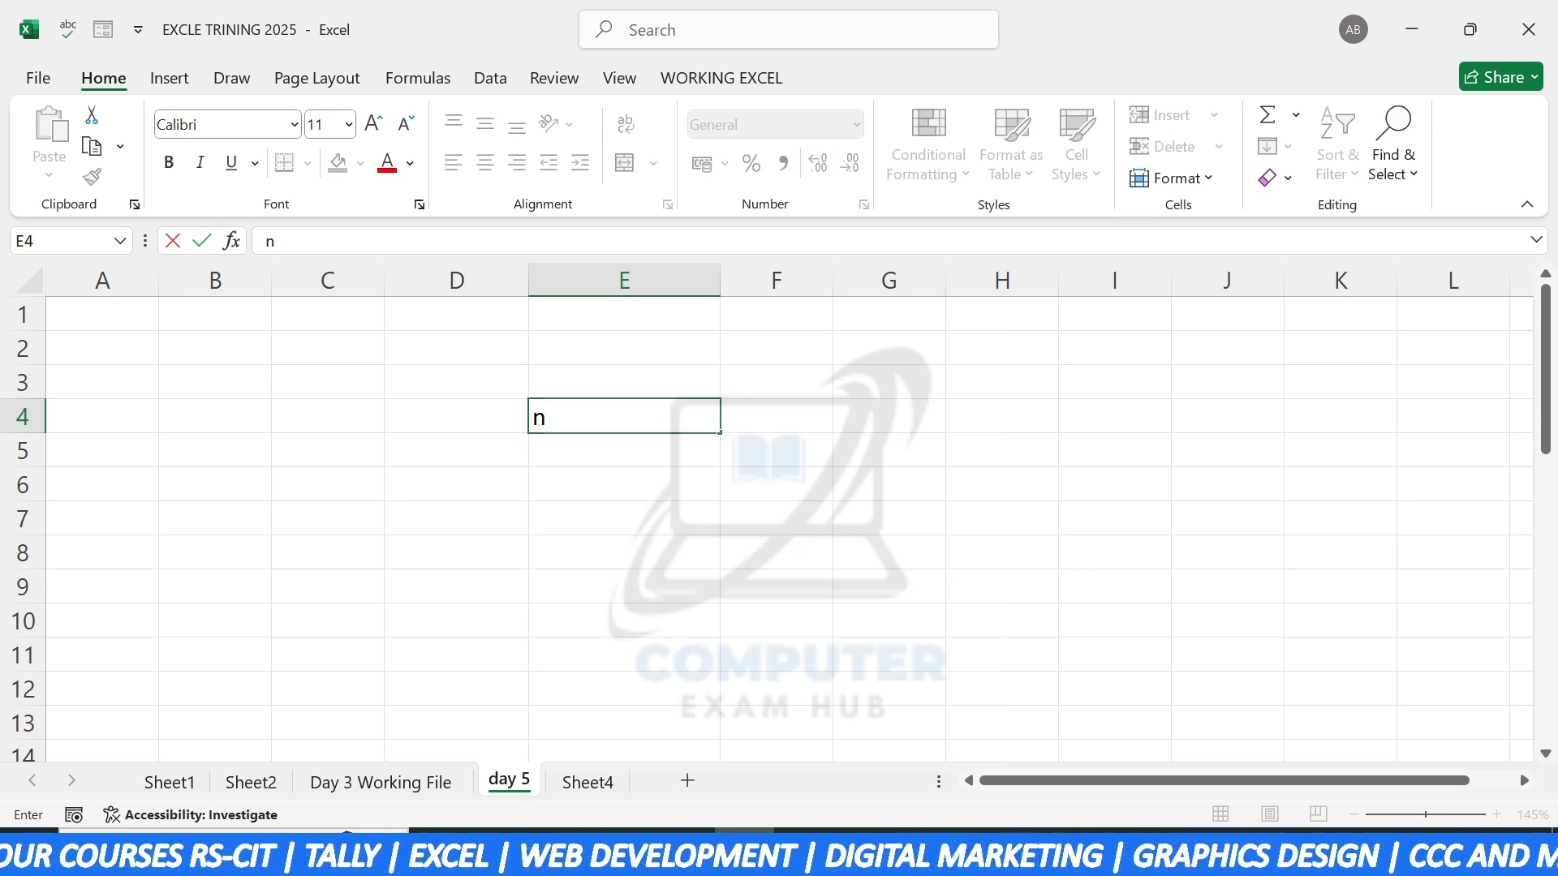
pyautogui.write('New I')
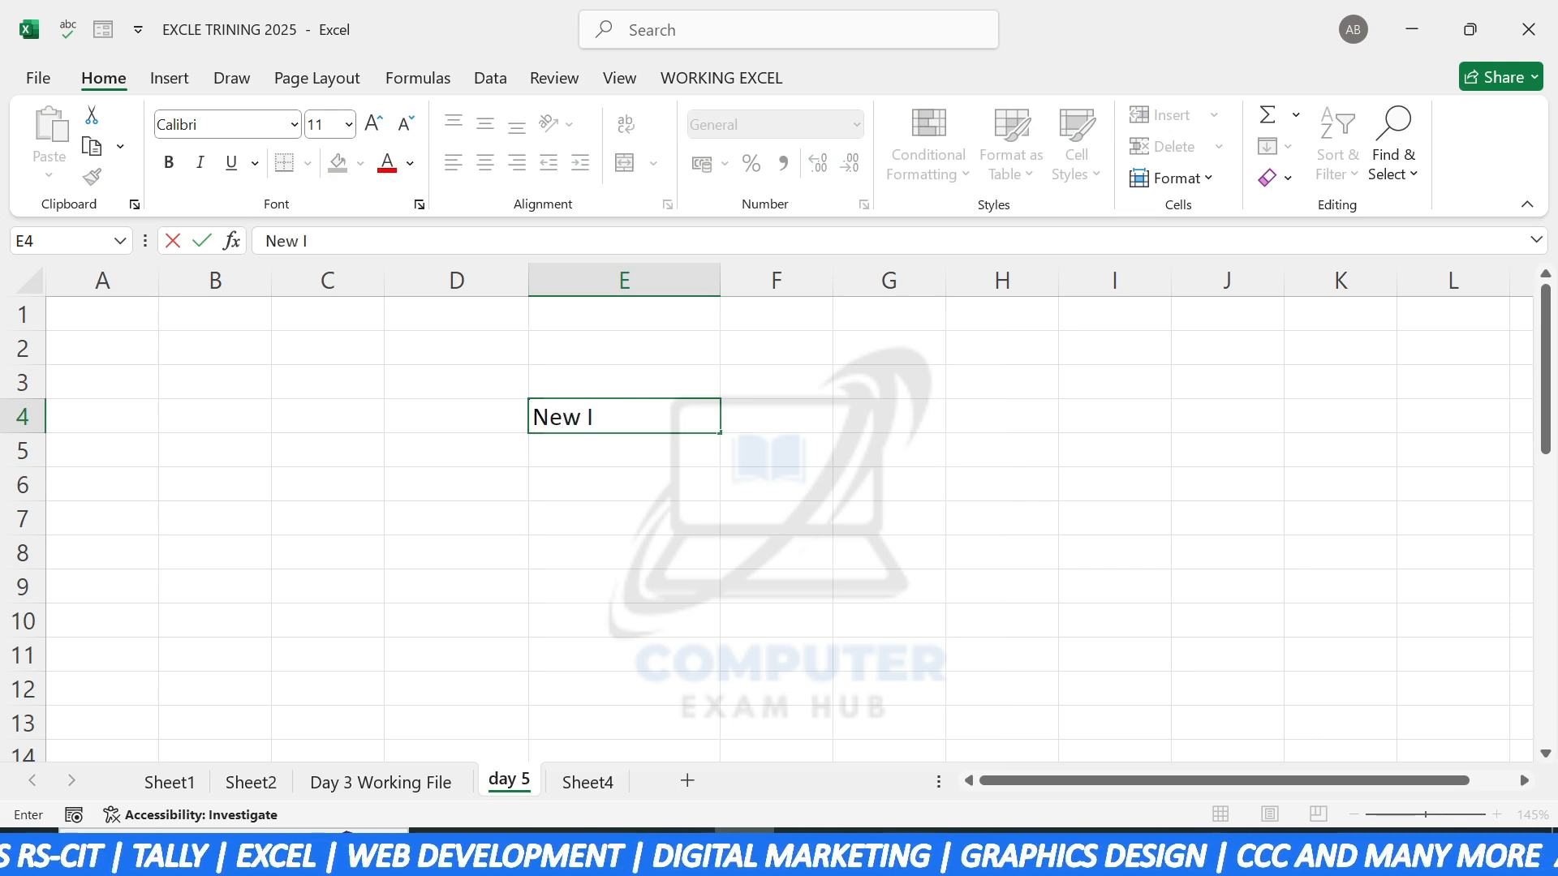
pyautogui.write('nput')
pyautogui.click(613, 470)
pyautogui.click(621, 422)
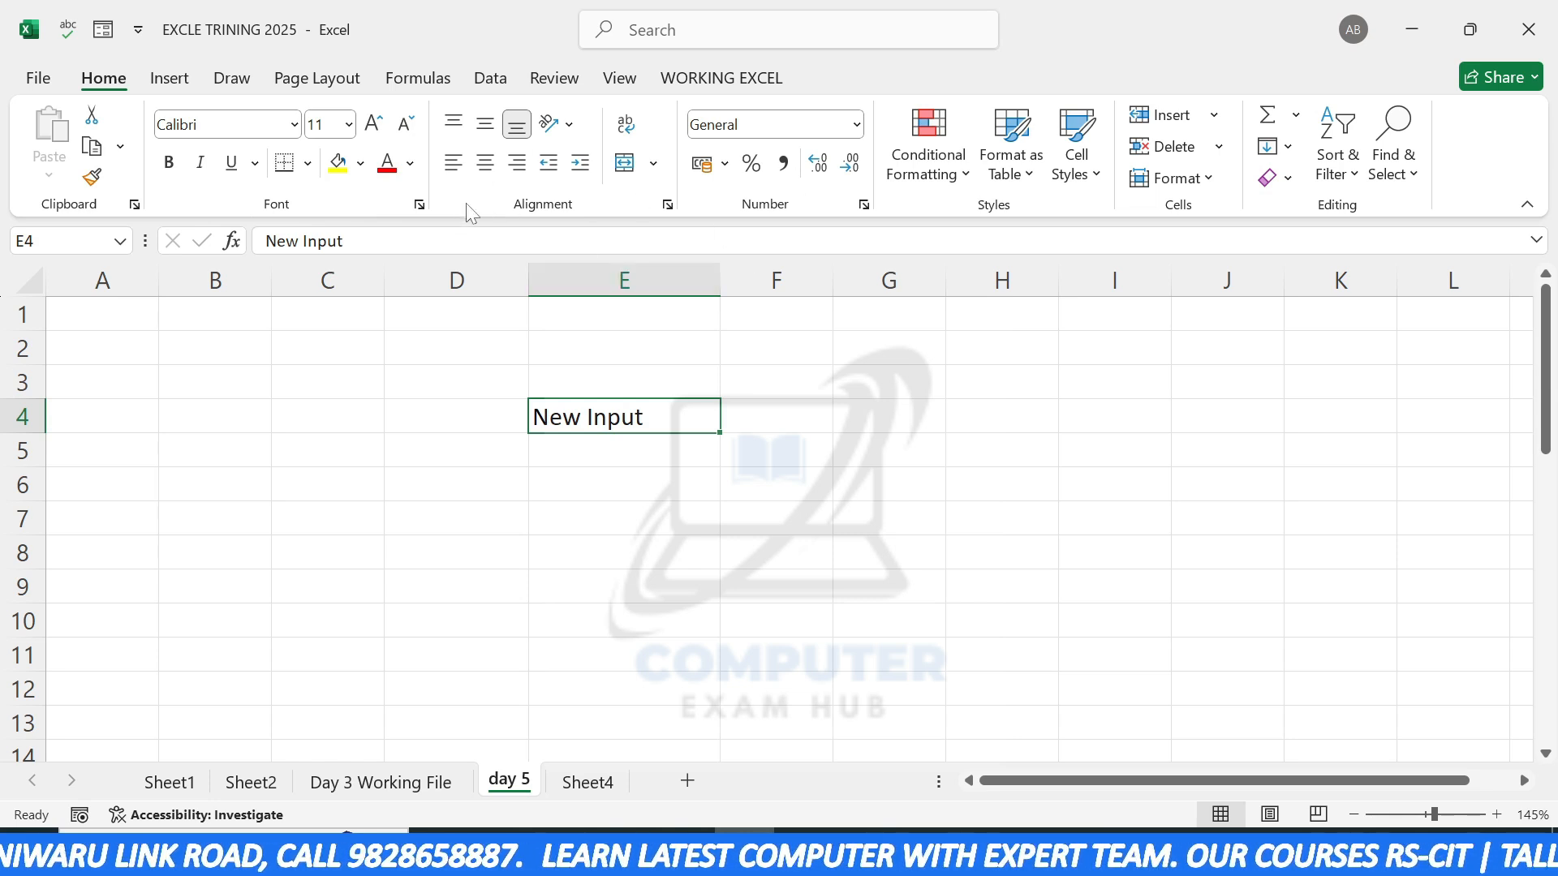
# Step: Change the text in cell E4 to the ADLaM Display font at size 18
pyautogui.click(420, 205)
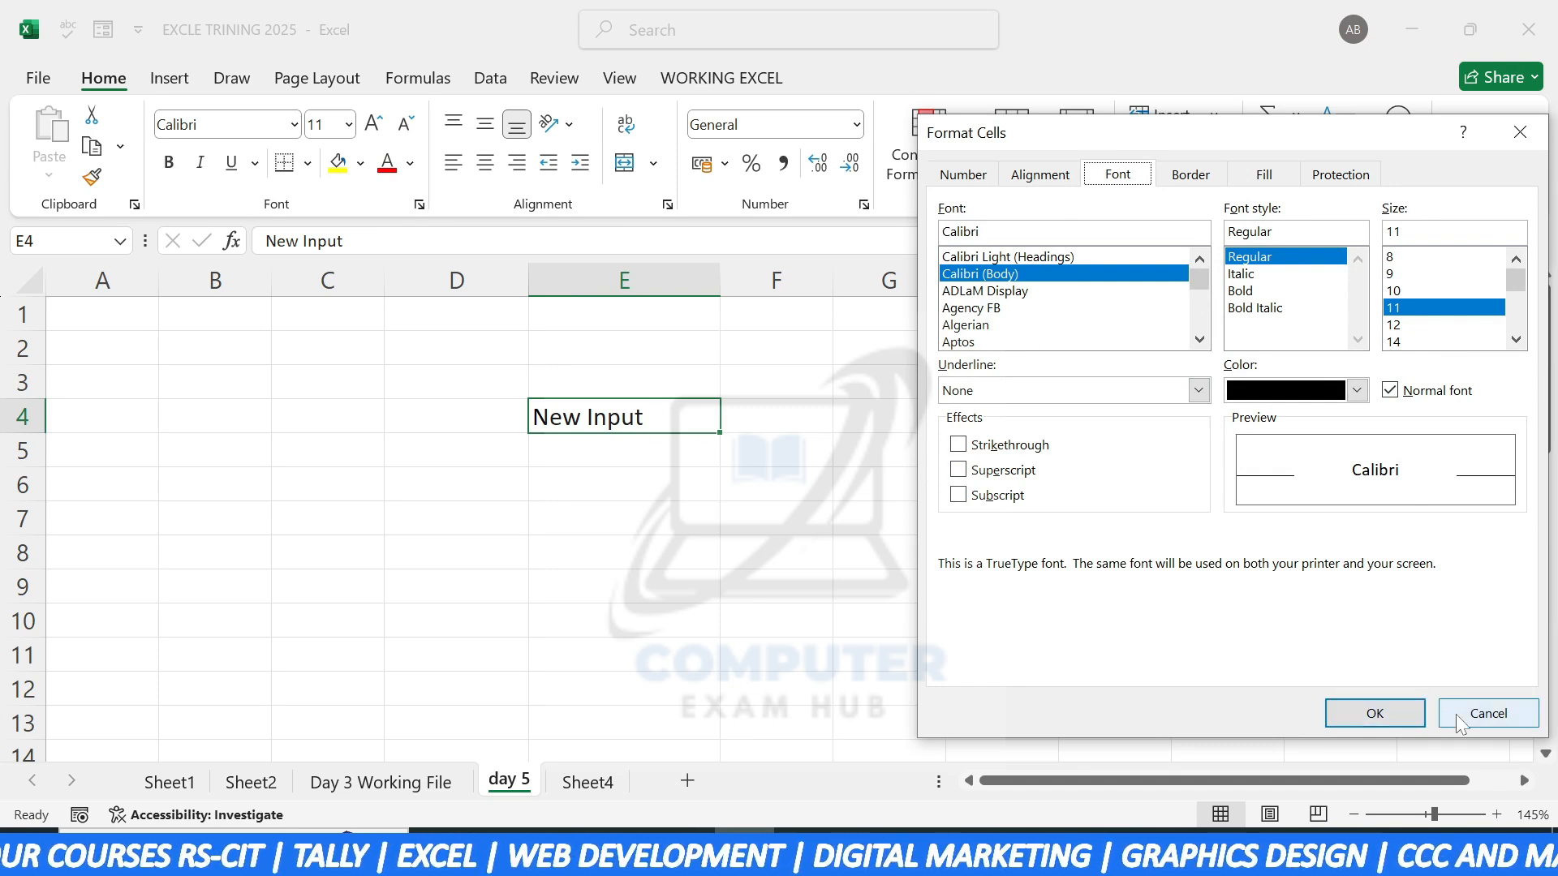
pyautogui.click(1488, 713)
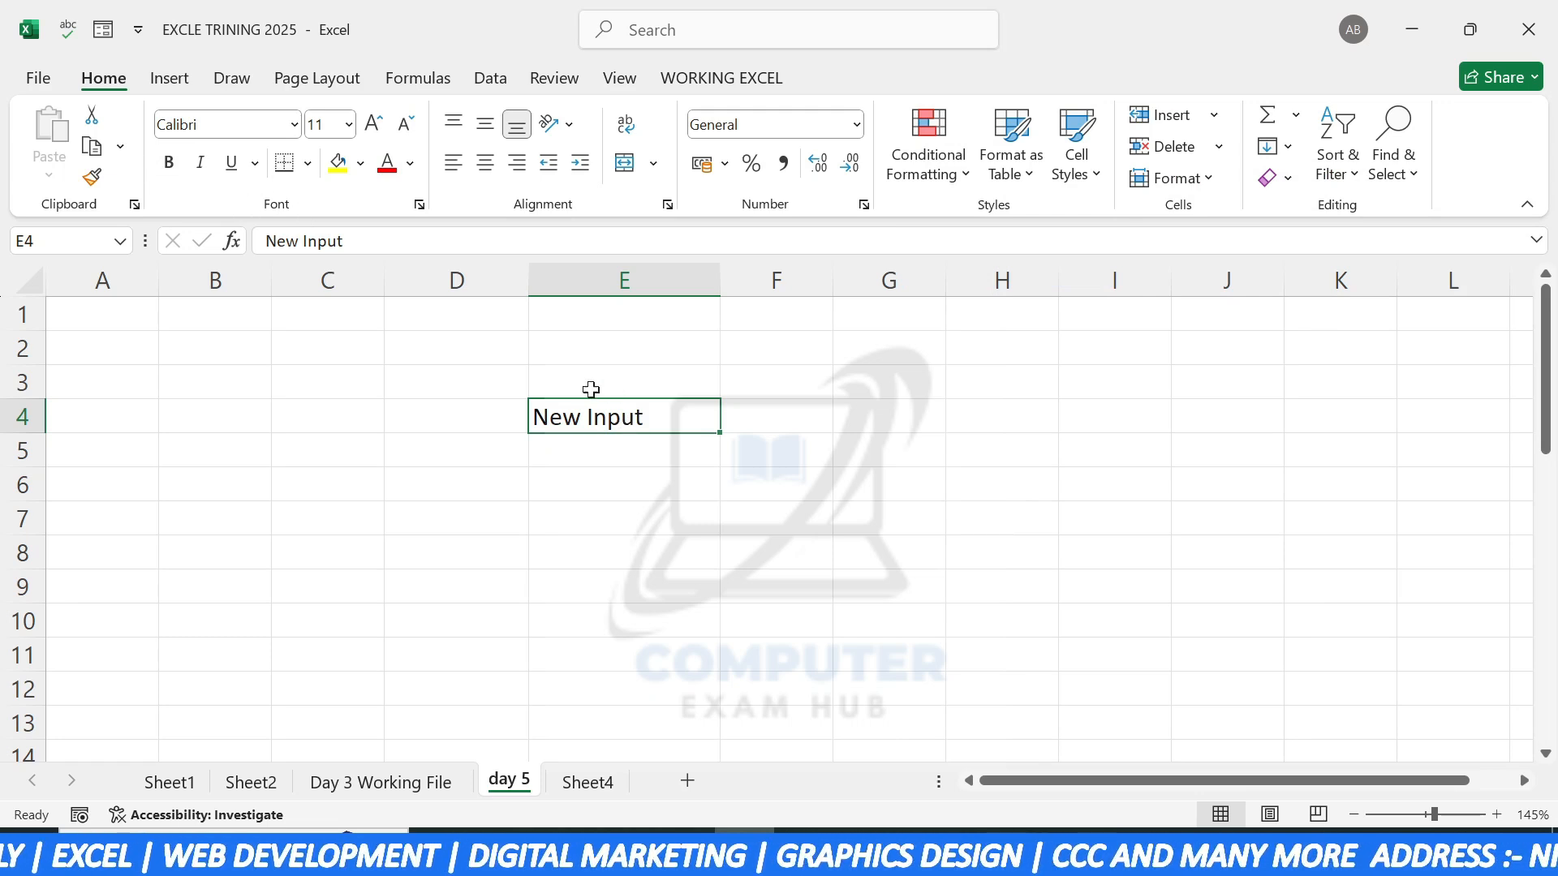
pyautogui.click(294, 130)
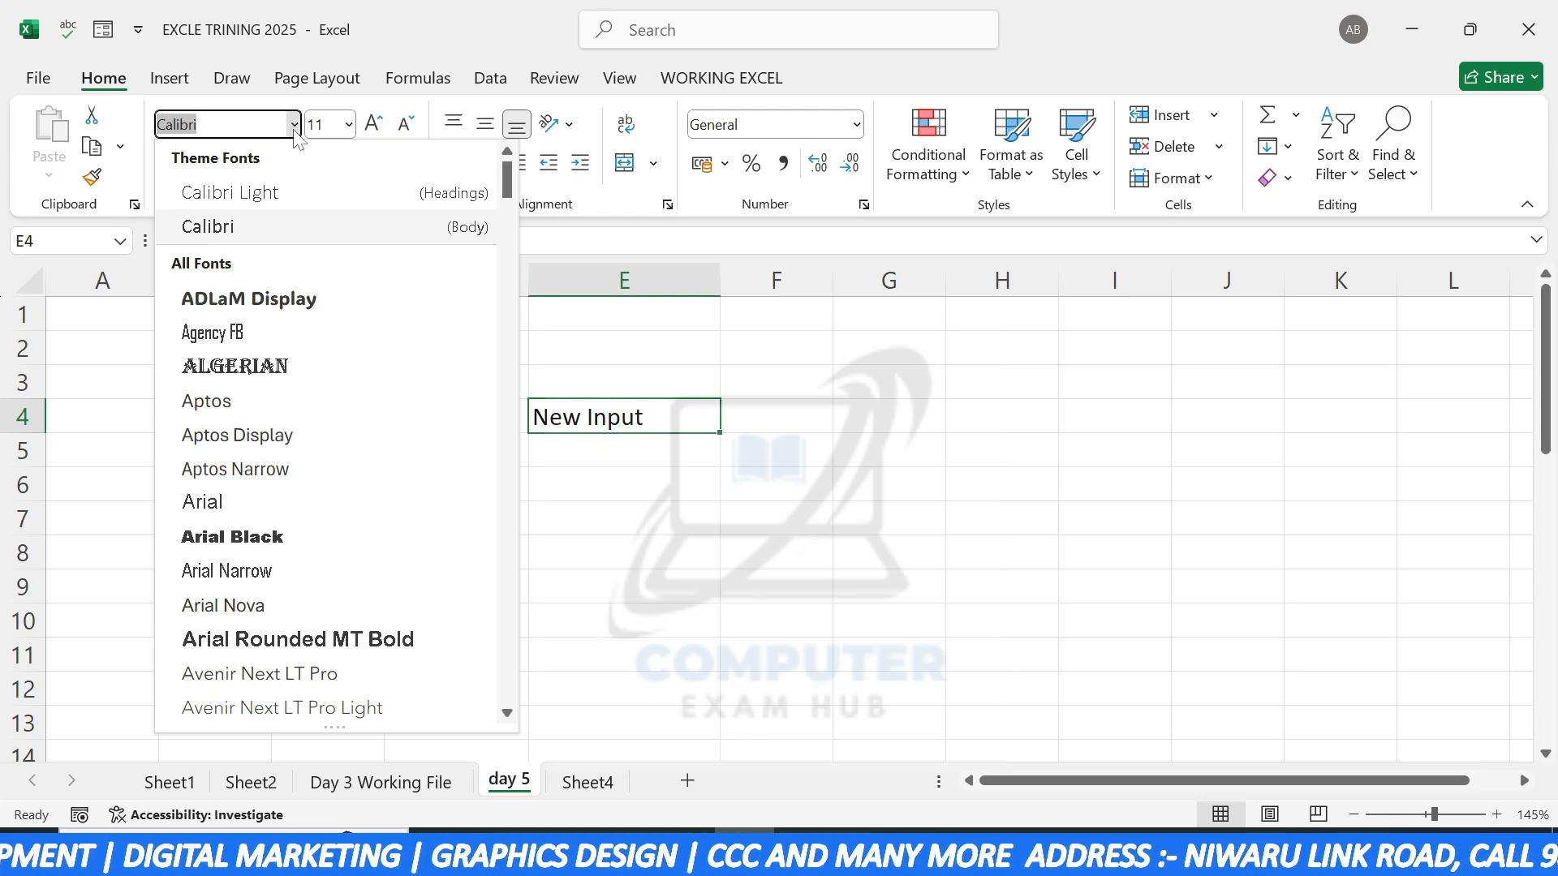
pyautogui.click(328, 302)
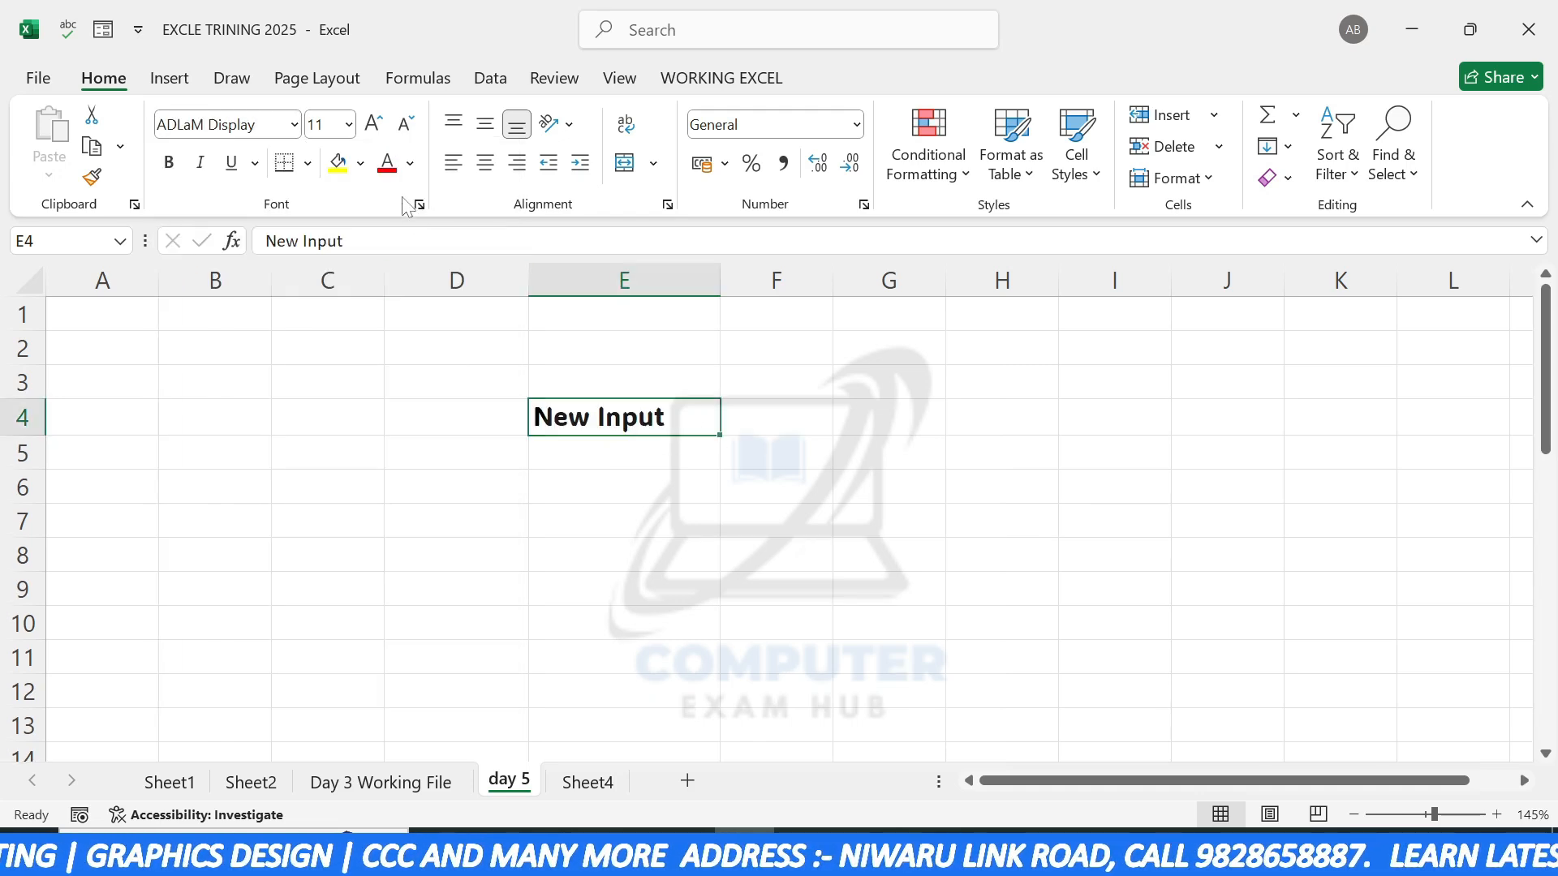
pyautogui.click(349, 124)
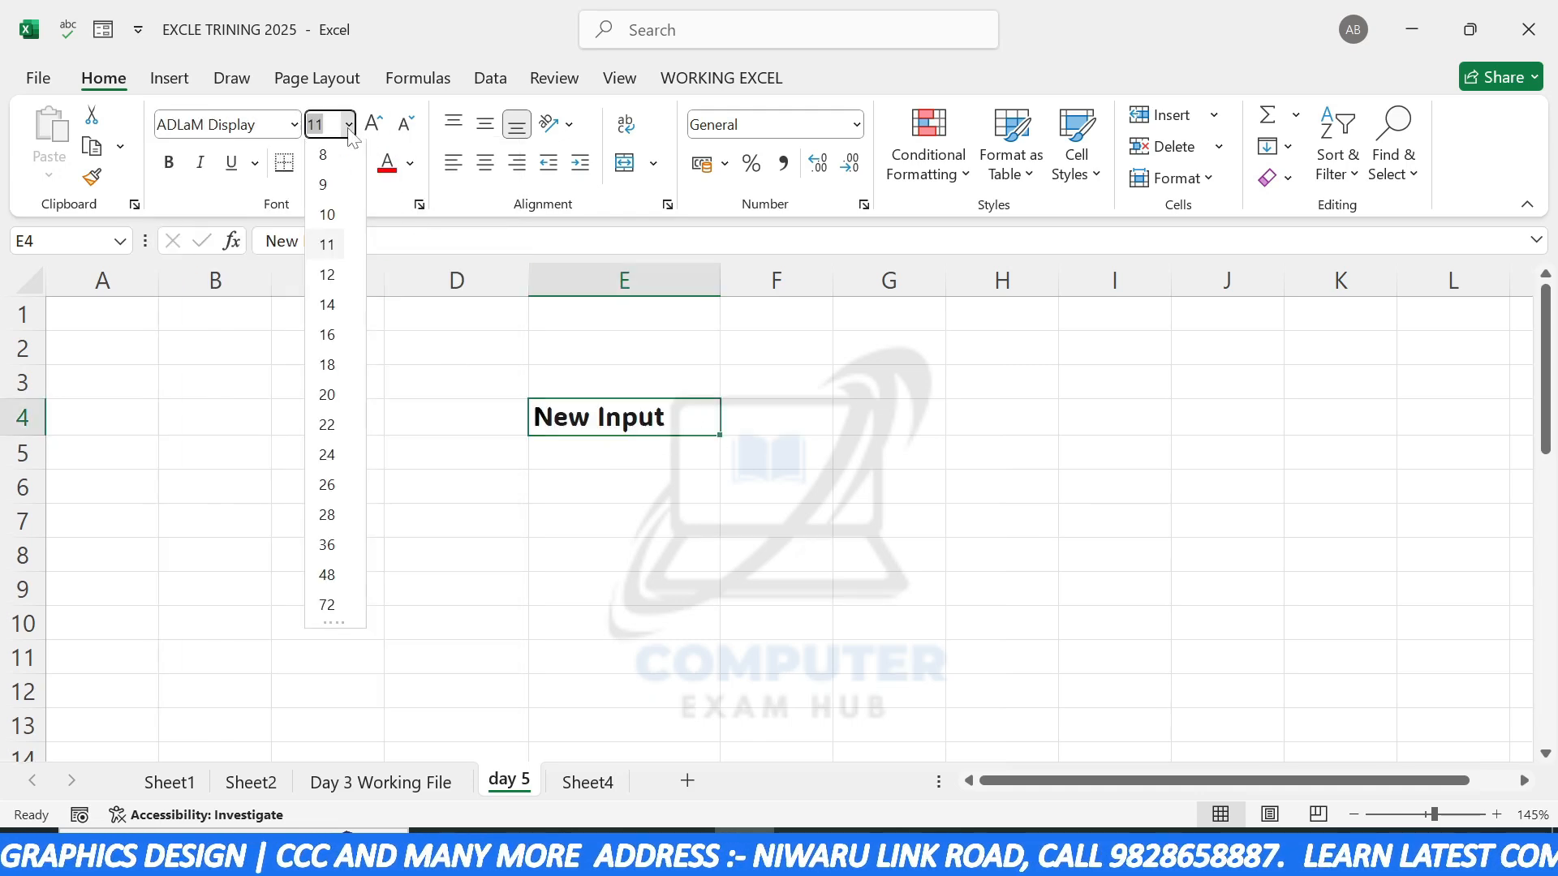
pyautogui.click(328, 367)
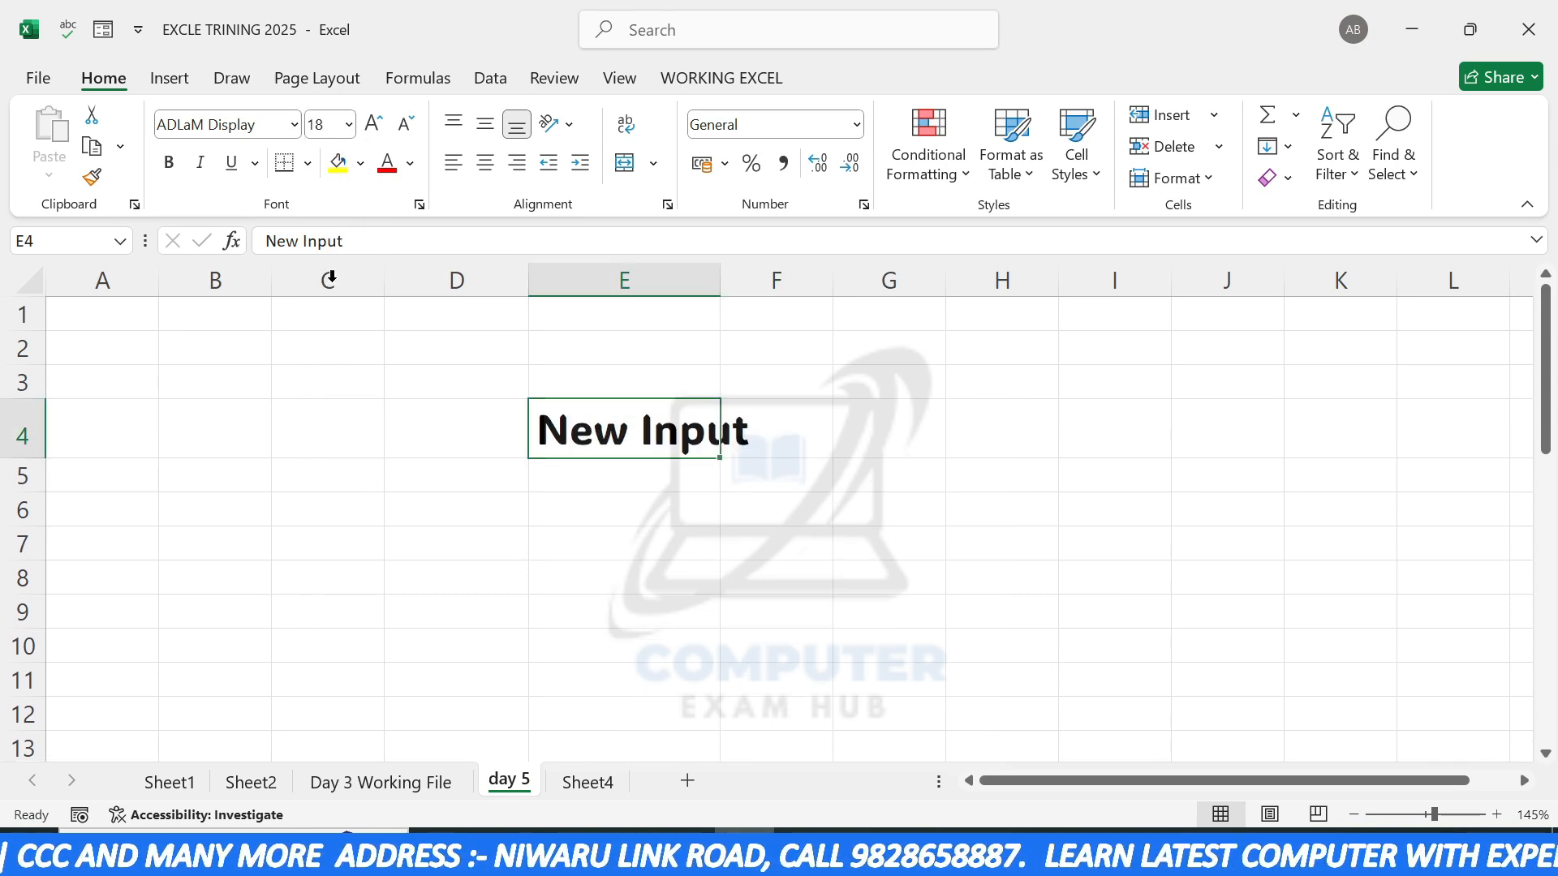
# Step: Enlarge the text in cell E4 step by step up to font size 72
pyautogui.click(374, 126)
pyautogui.click(374, 125)
pyautogui.click(374, 126)
pyautogui.click(374, 126)
pyautogui.click(374, 126)
pyautogui.click(375, 126)
# Step: Reduce the text in cell E4 step by step down to font size 14
pyautogui.click(404, 124)
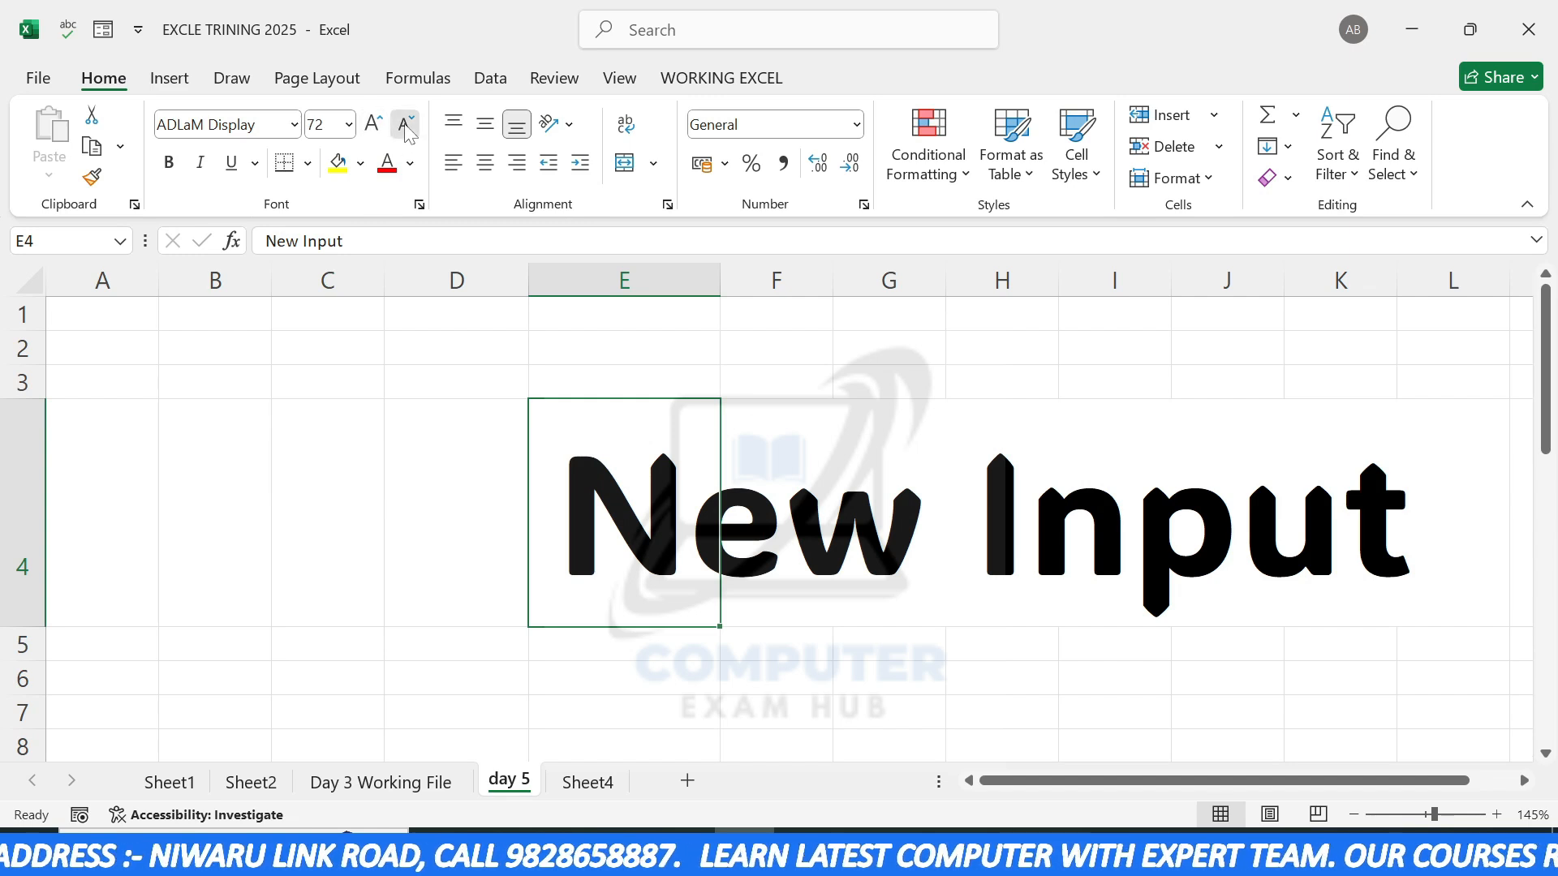
pyautogui.click(404, 123)
pyautogui.click(404, 123)
pyautogui.click(404, 123)
pyautogui.click(404, 124)
pyautogui.click(404, 124)
pyautogui.click(404, 123)
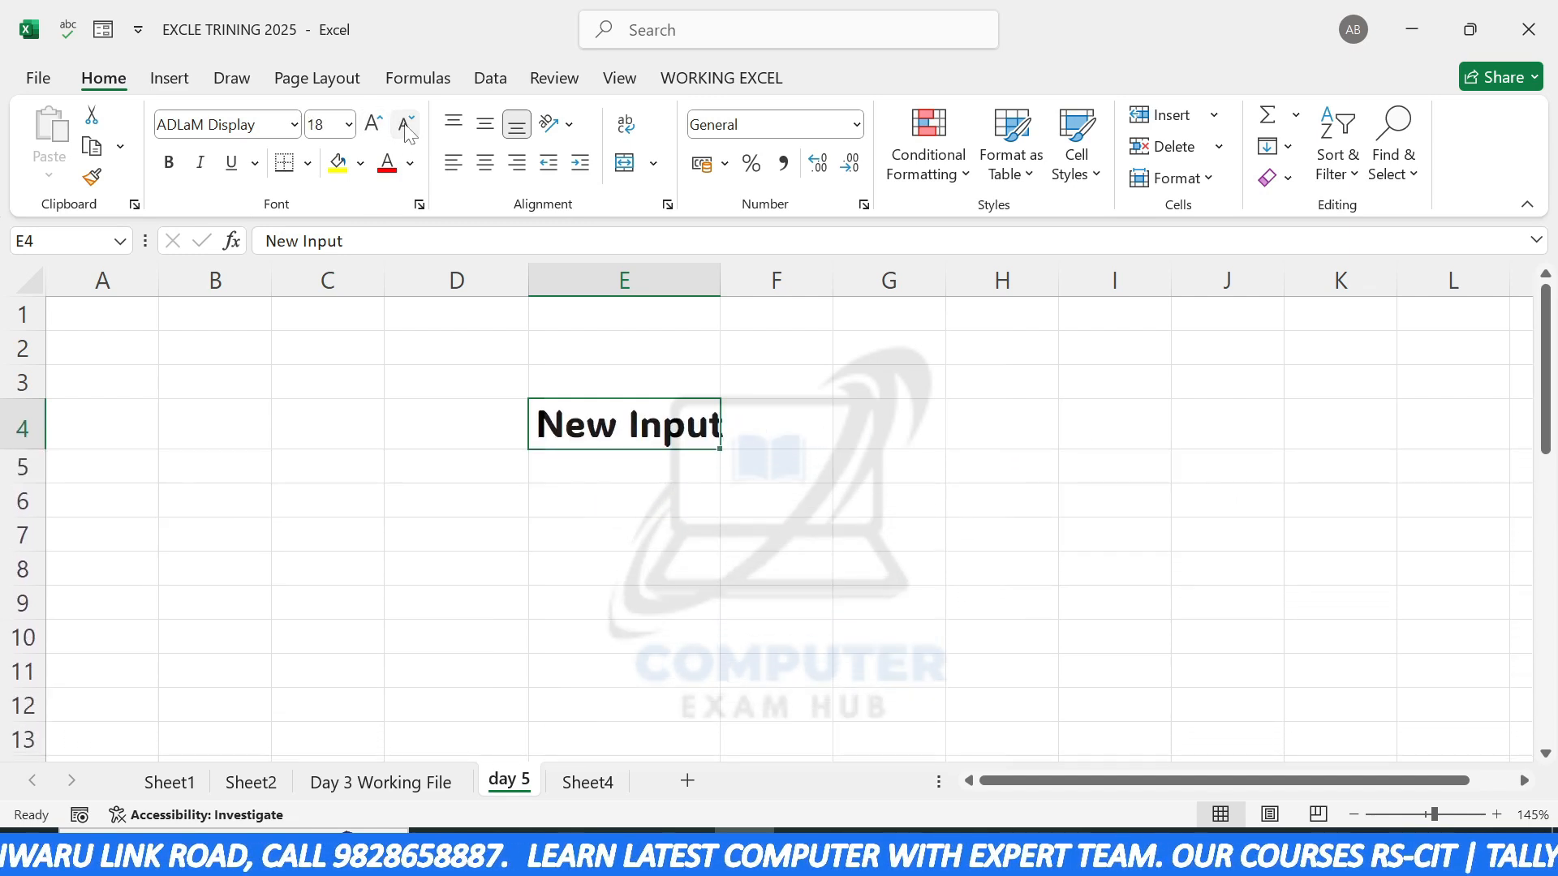
pyautogui.click(404, 123)
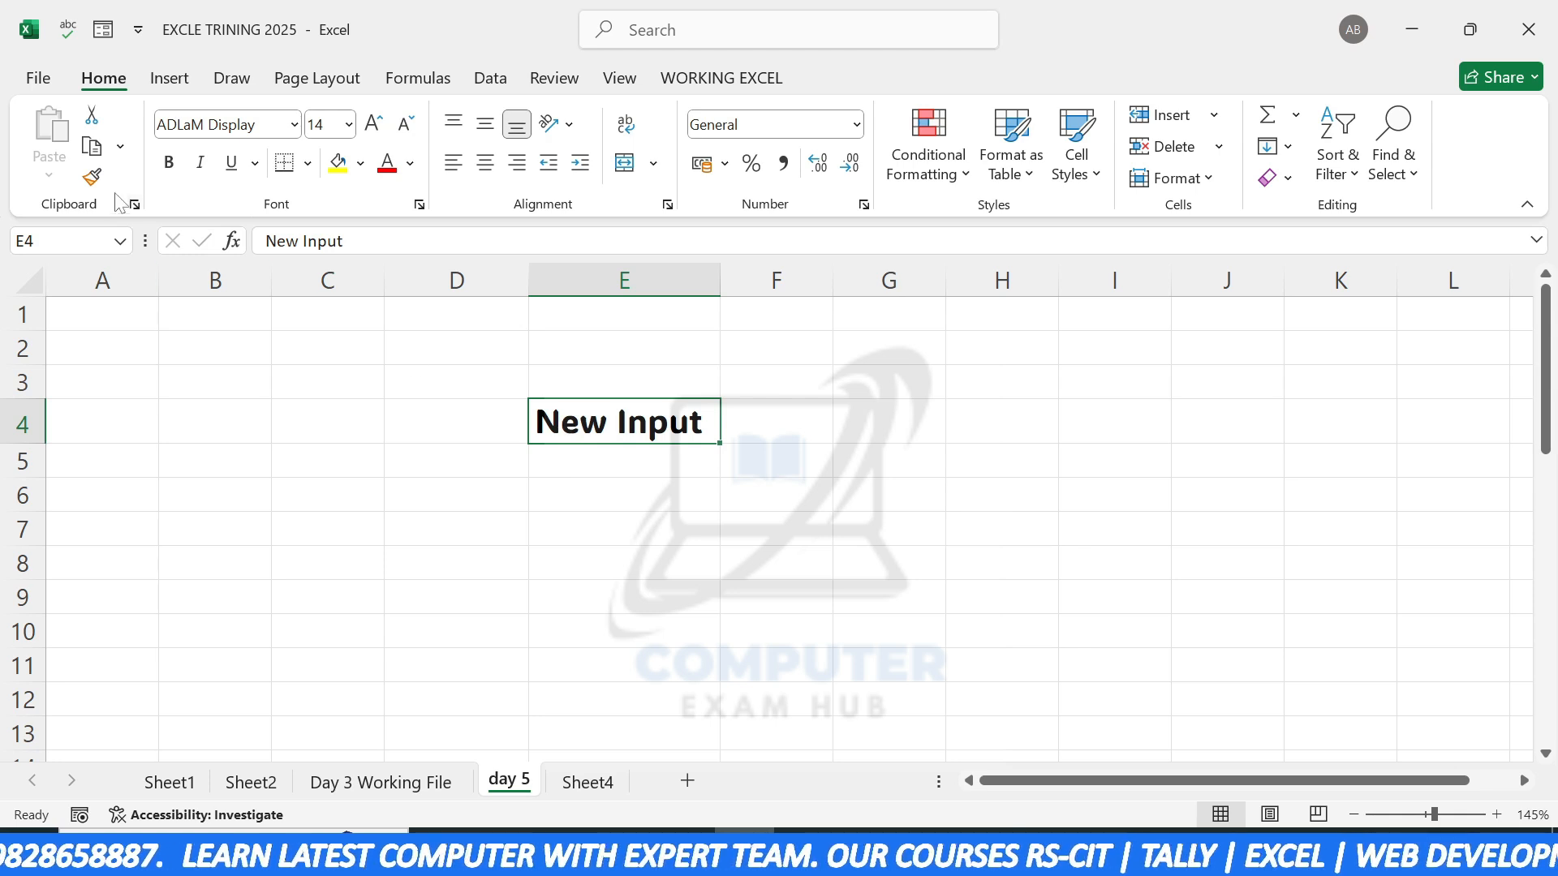
# Step: Try bold on the text in cell E4, remove it again, and change the font to Calibri Light
pyautogui.click(170, 166)
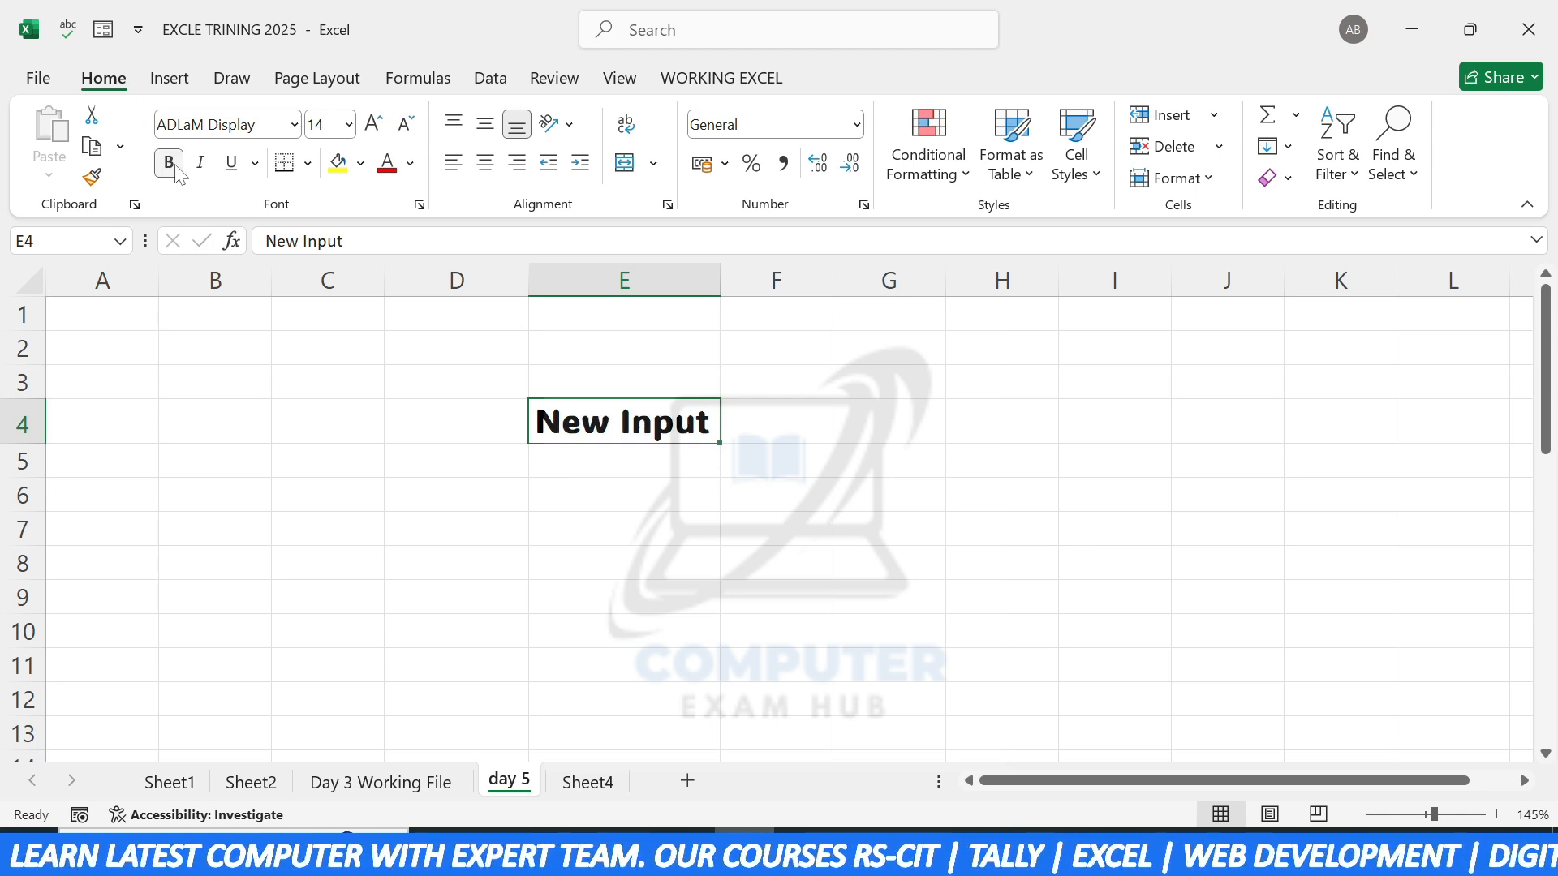
pyautogui.click(169, 164)
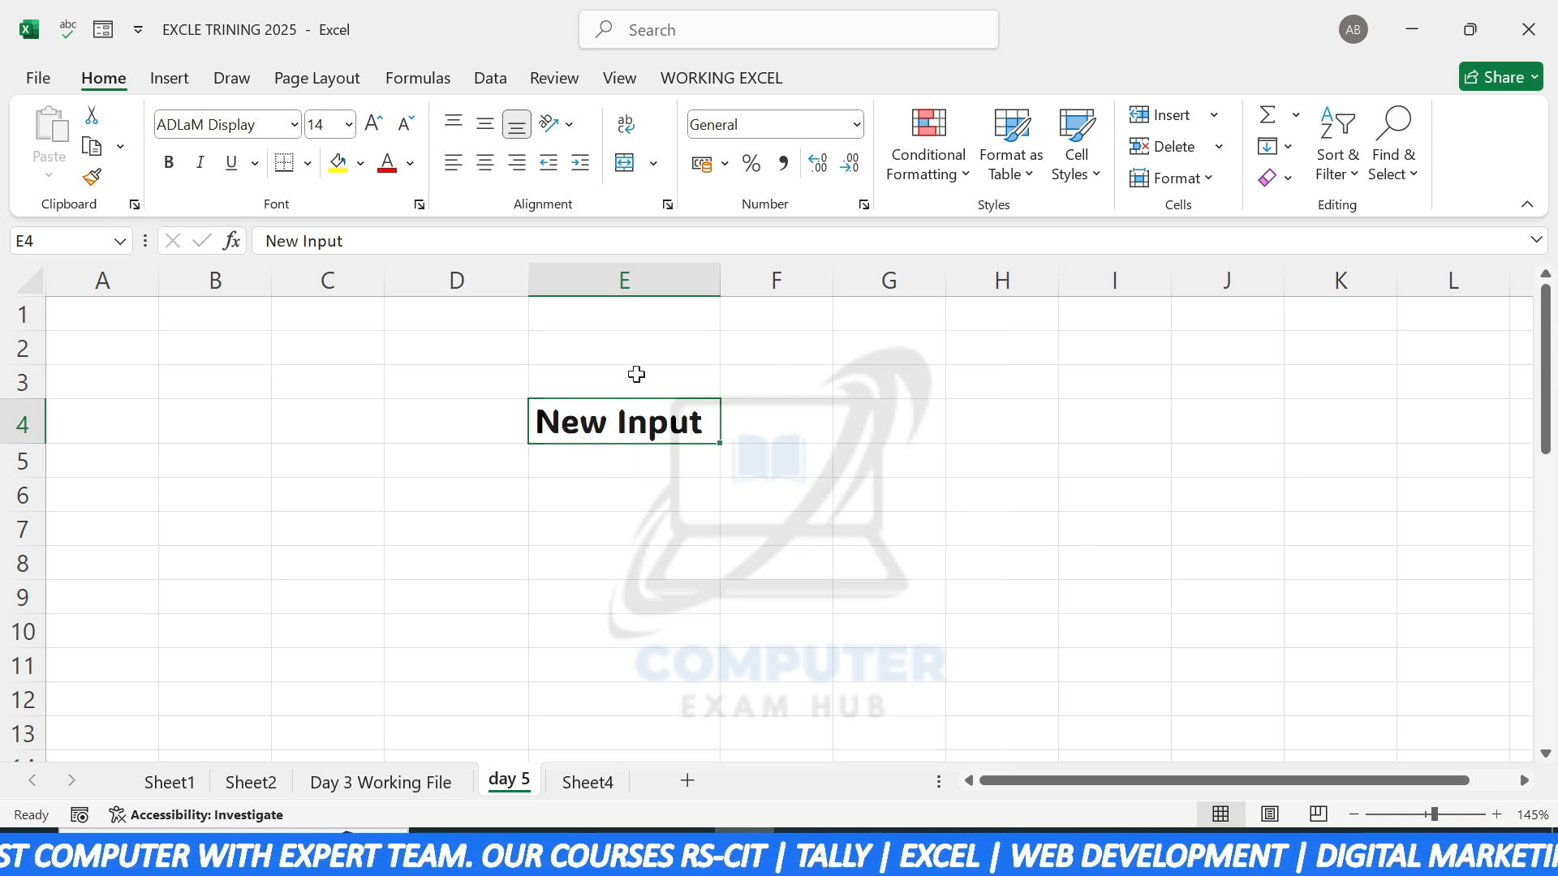
pyautogui.click(293, 125)
pyautogui.click(293, 194)
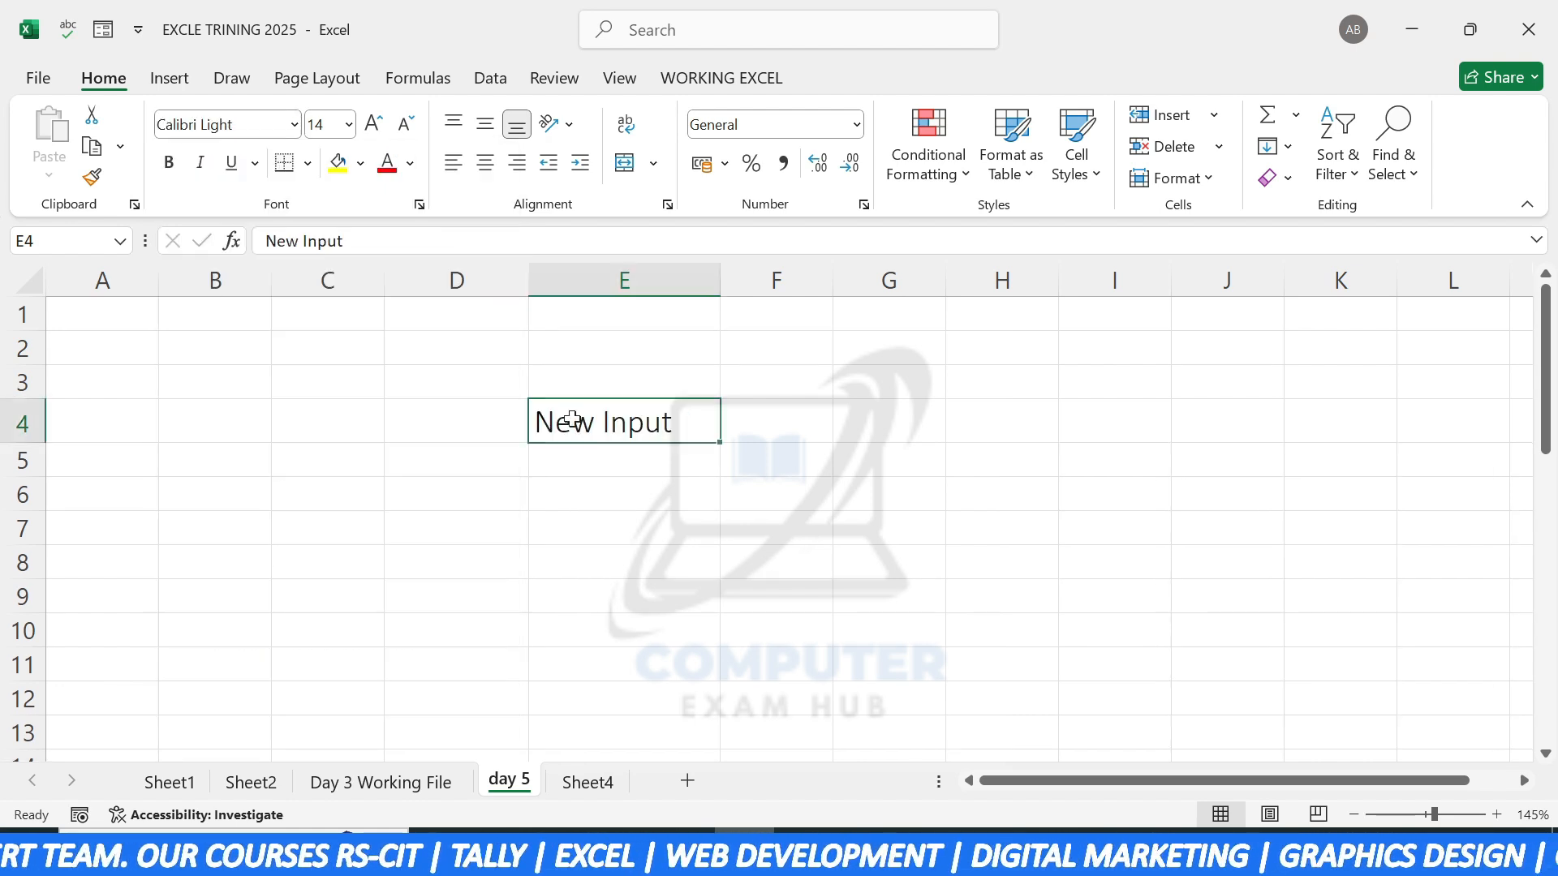
# Step: Make the text in cell E4 bold and italic with a double underline
pyautogui.click(170, 168)
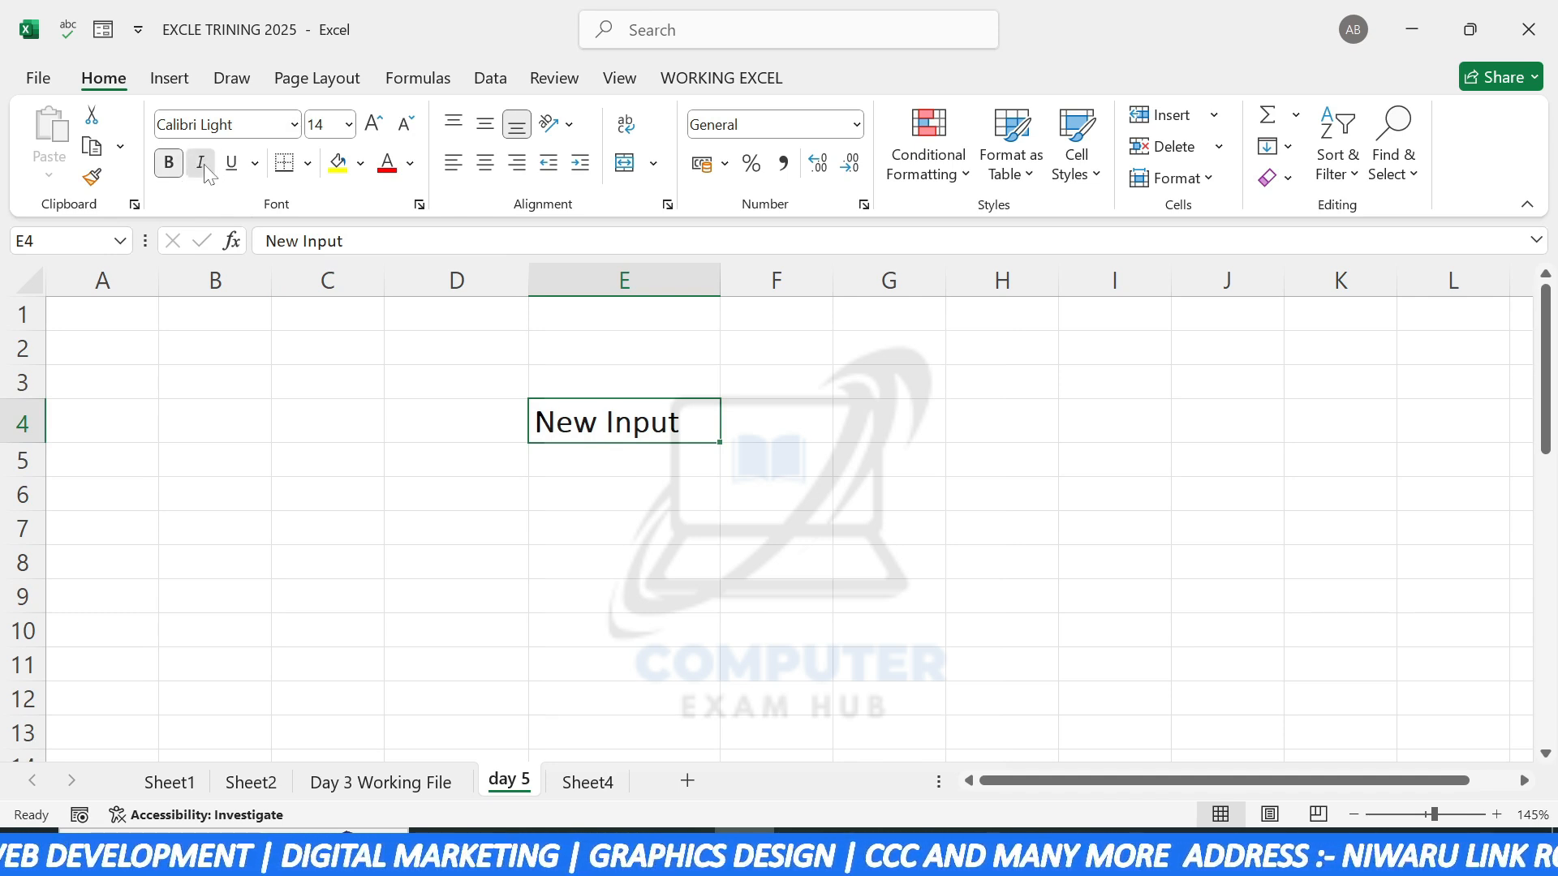
pyautogui.click(204, 166)
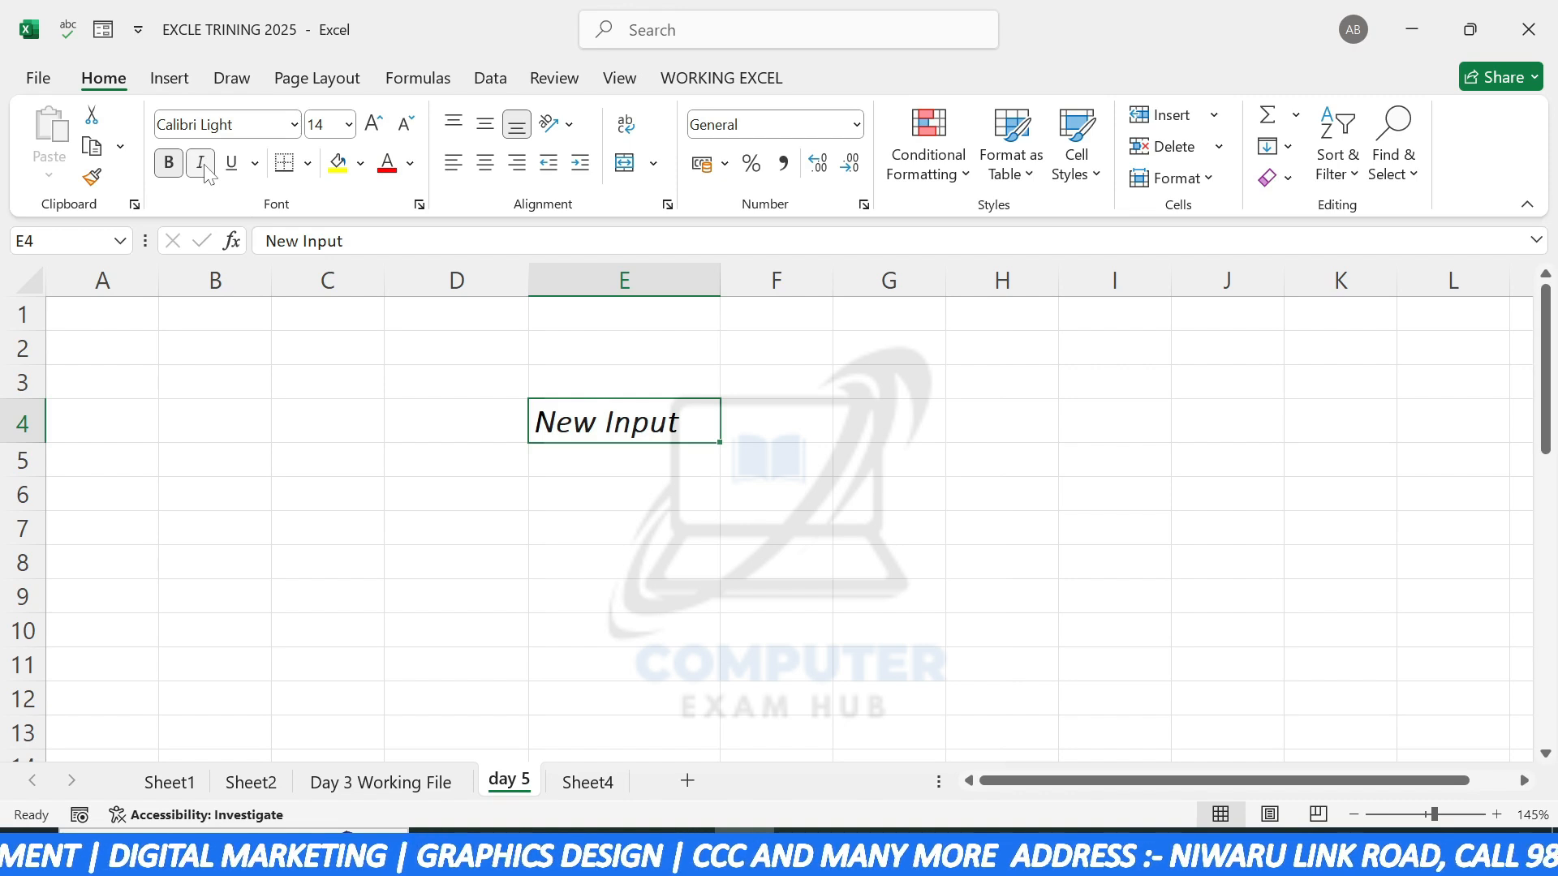
pyautogui.click(234, 170)
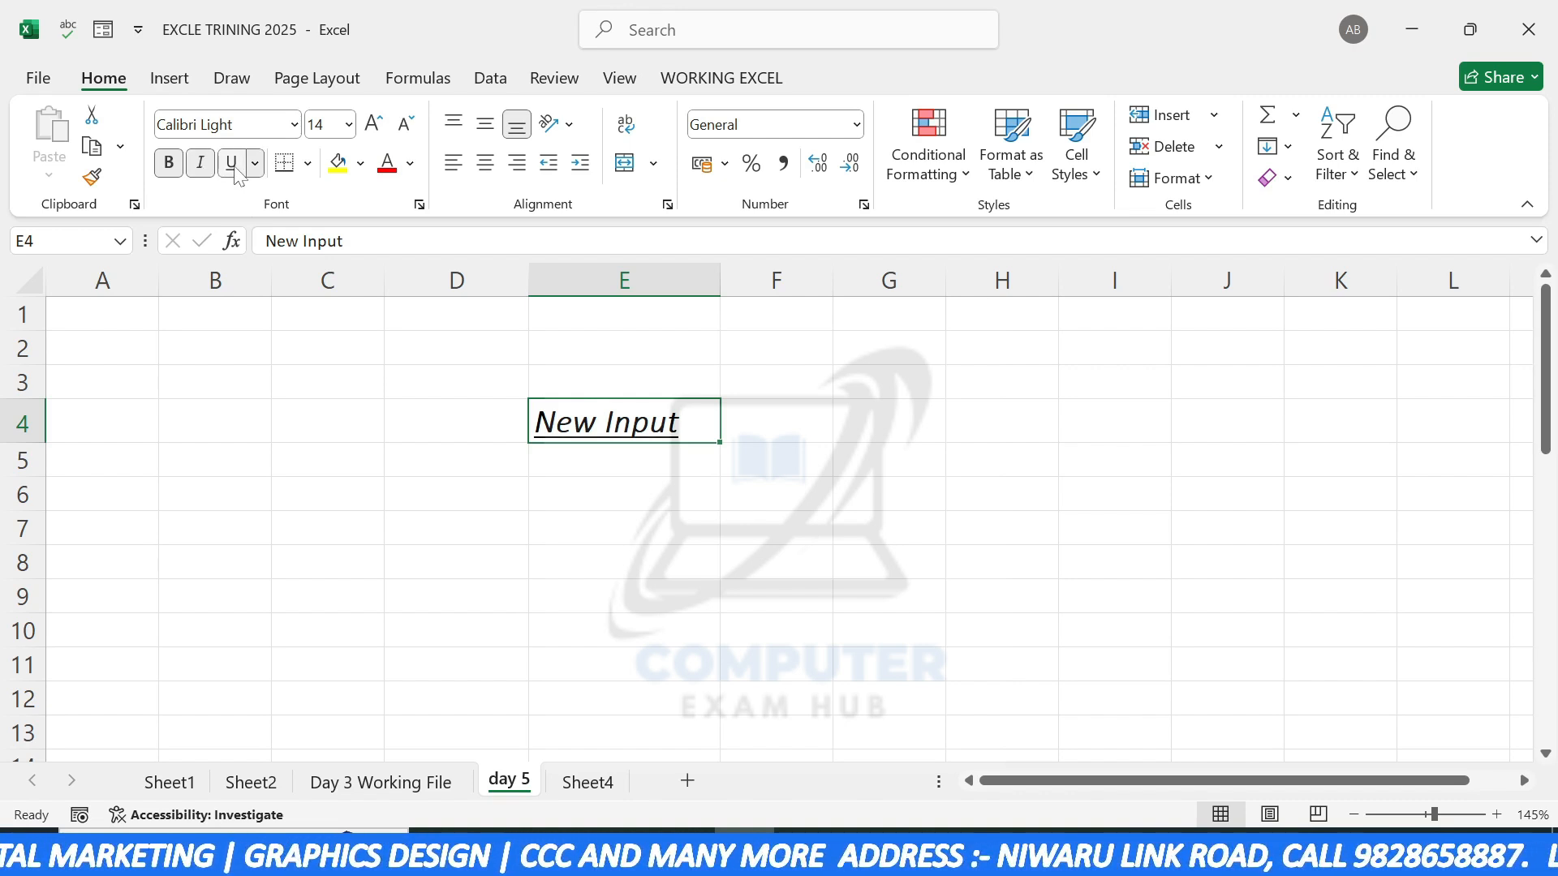
pyautogui.click(256, 165)
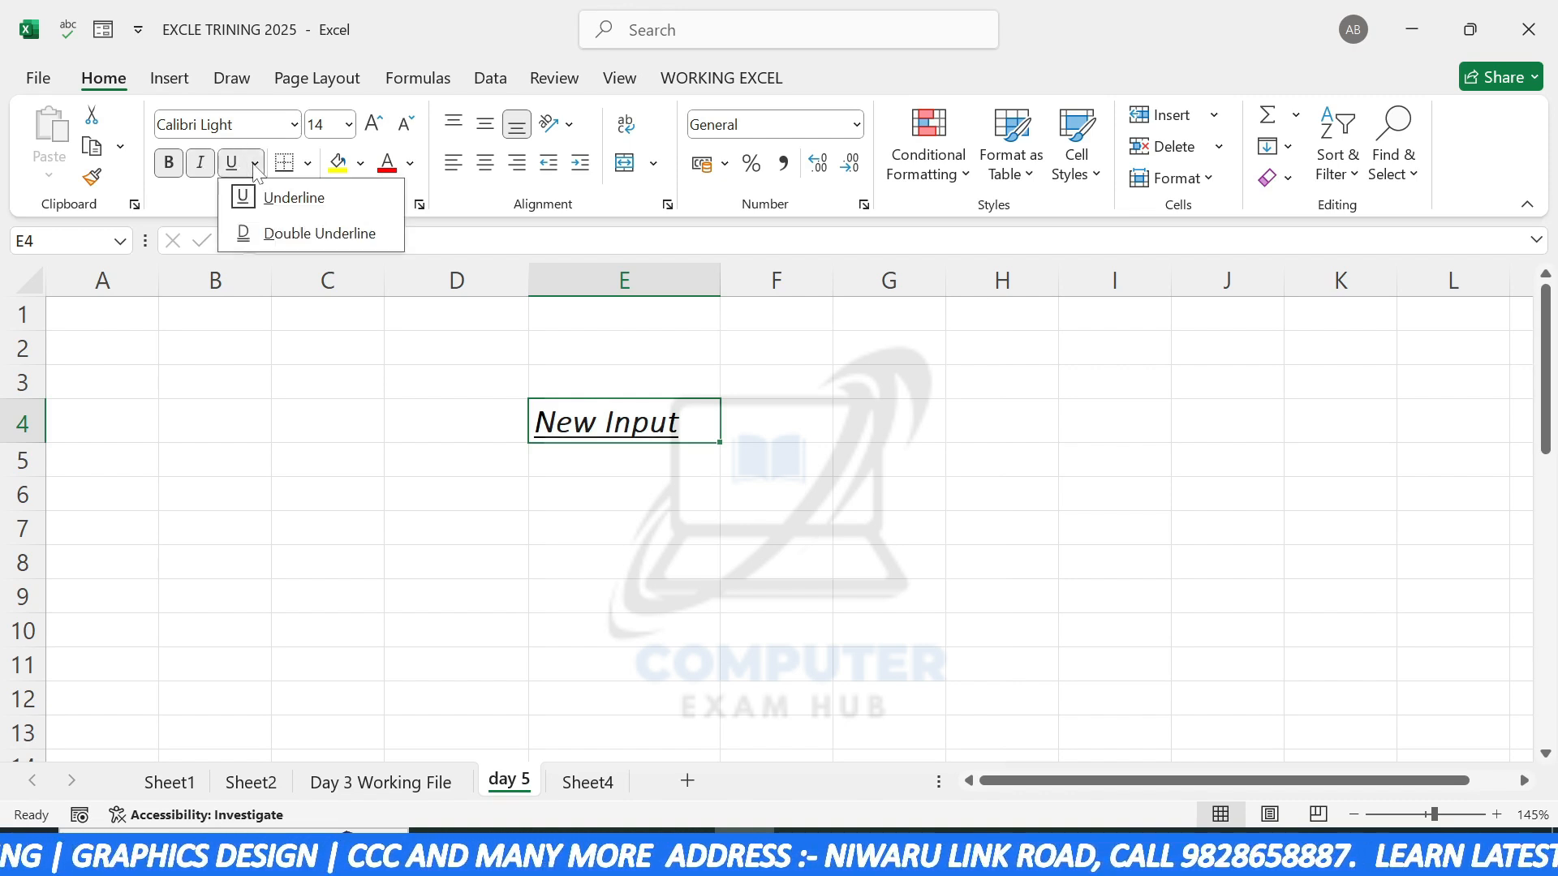
pyautogui.click(268, 232)
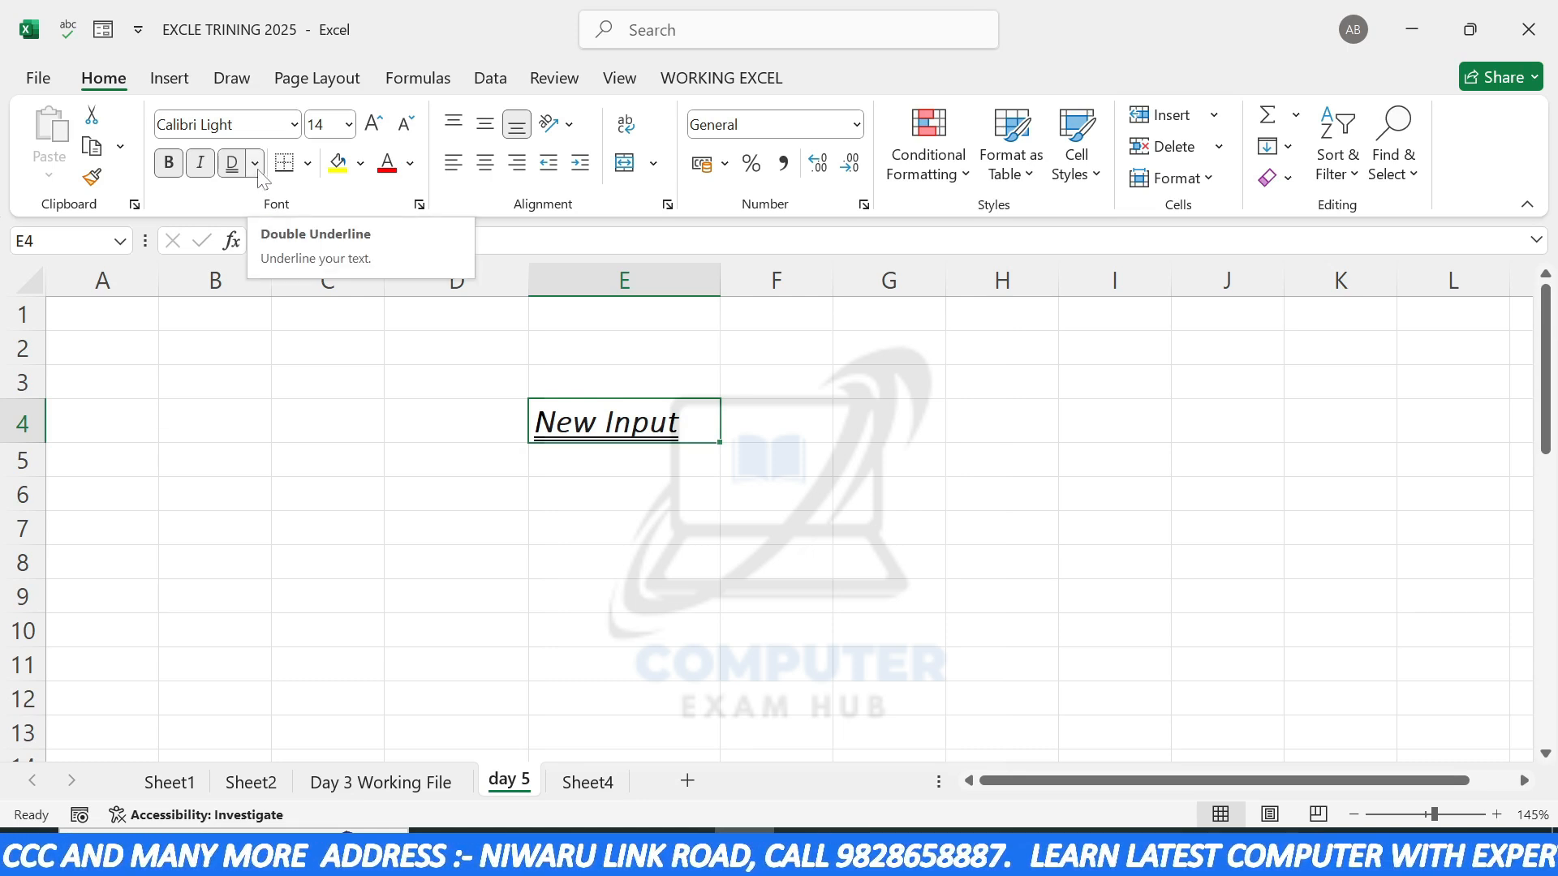
pyautogui.click(504, 532)
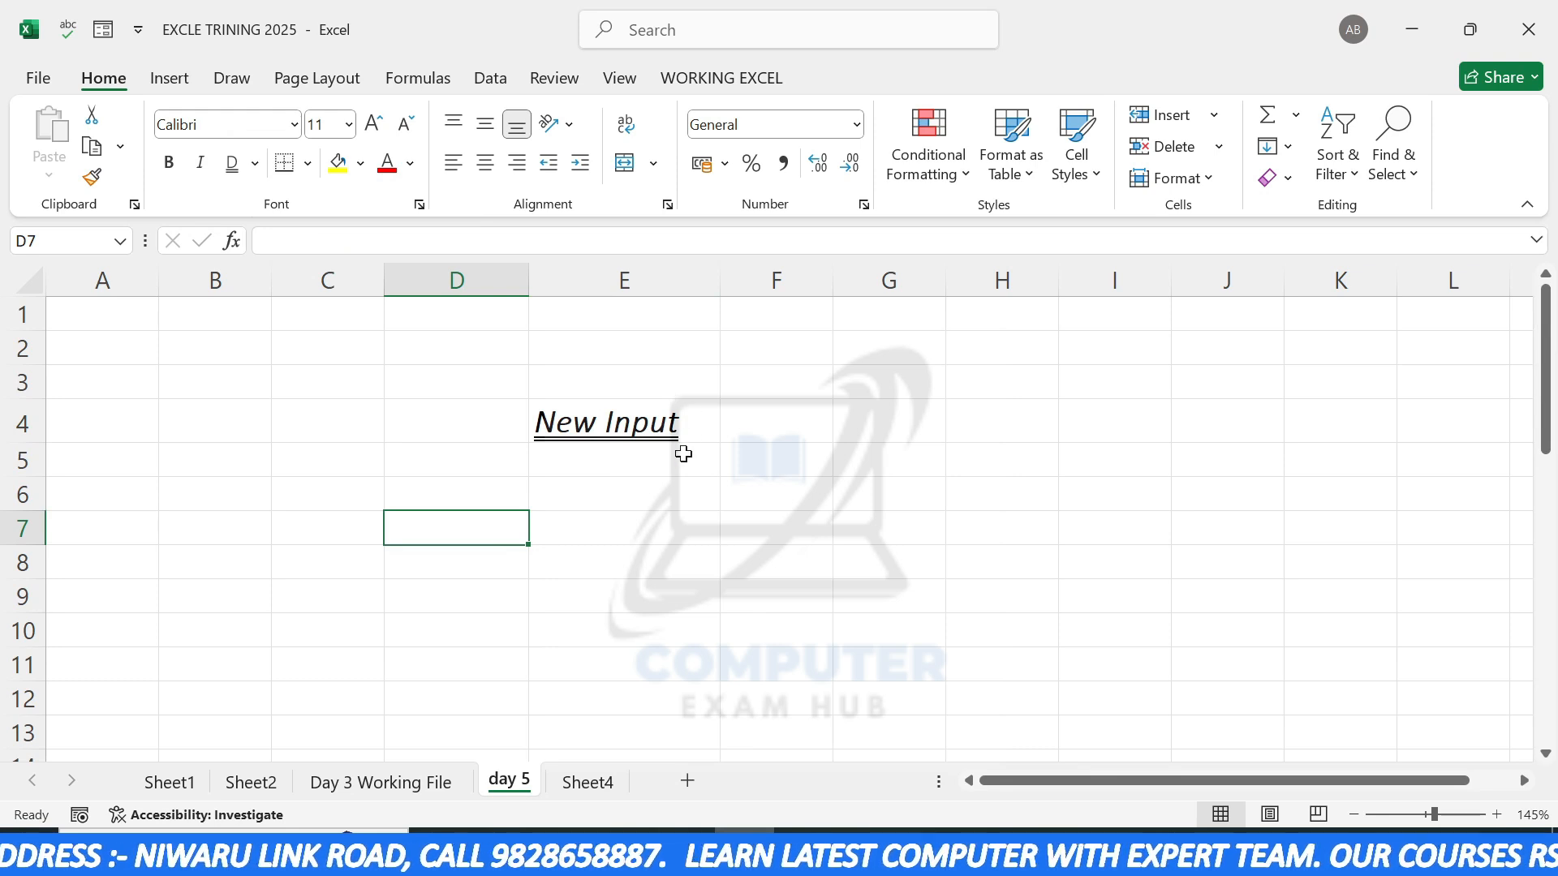
pyautogui.click(580, 427)
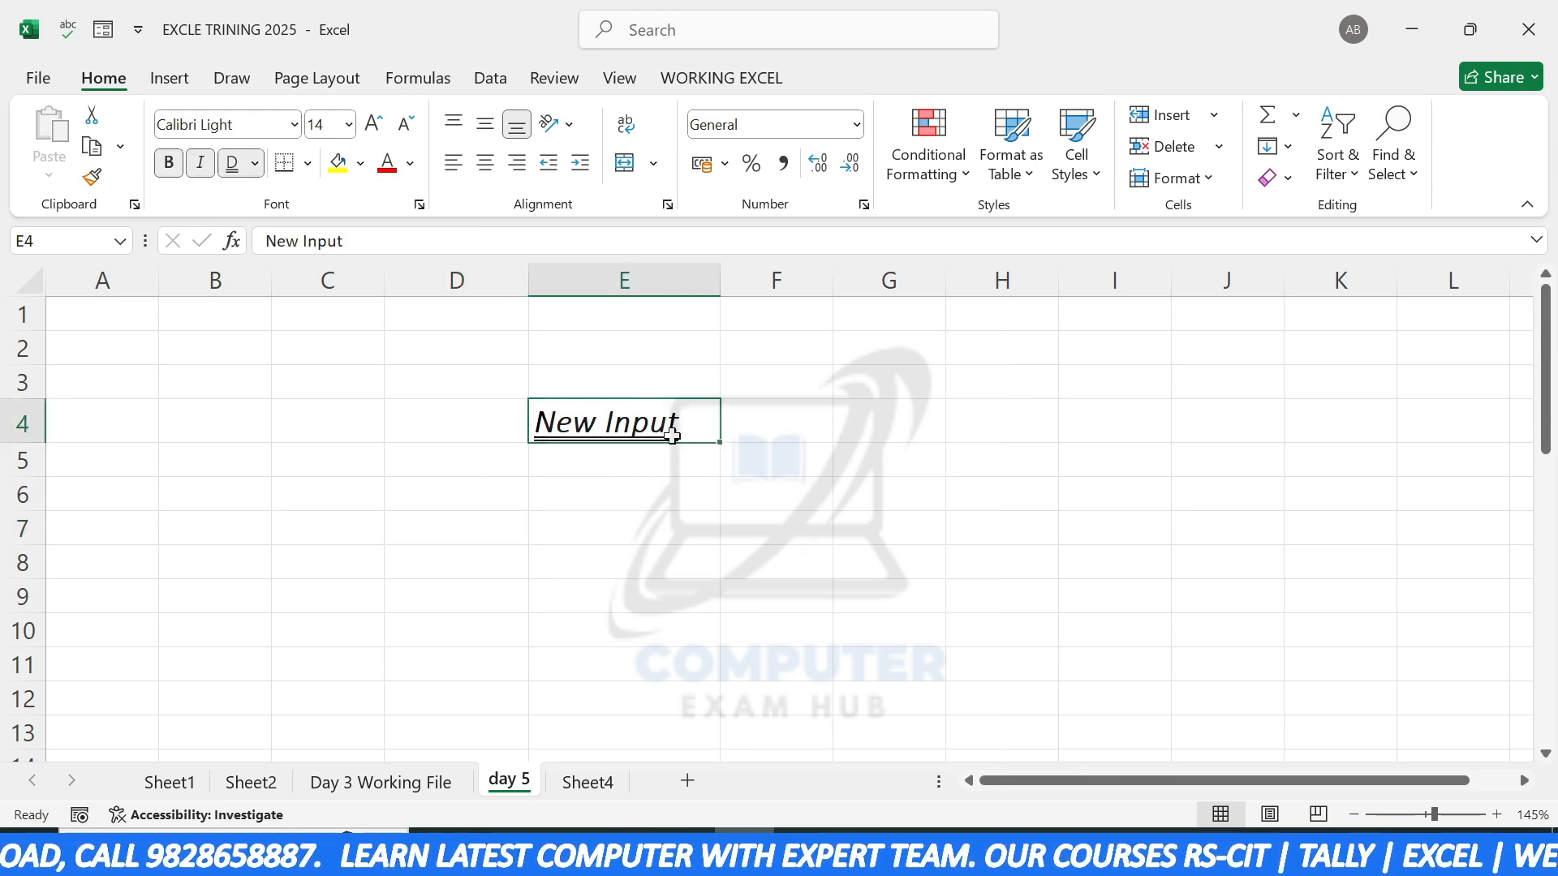
pyautogui.click(611, 496)
# Step: Add outside borders around cell E4
pyautogui.click(574, 418)
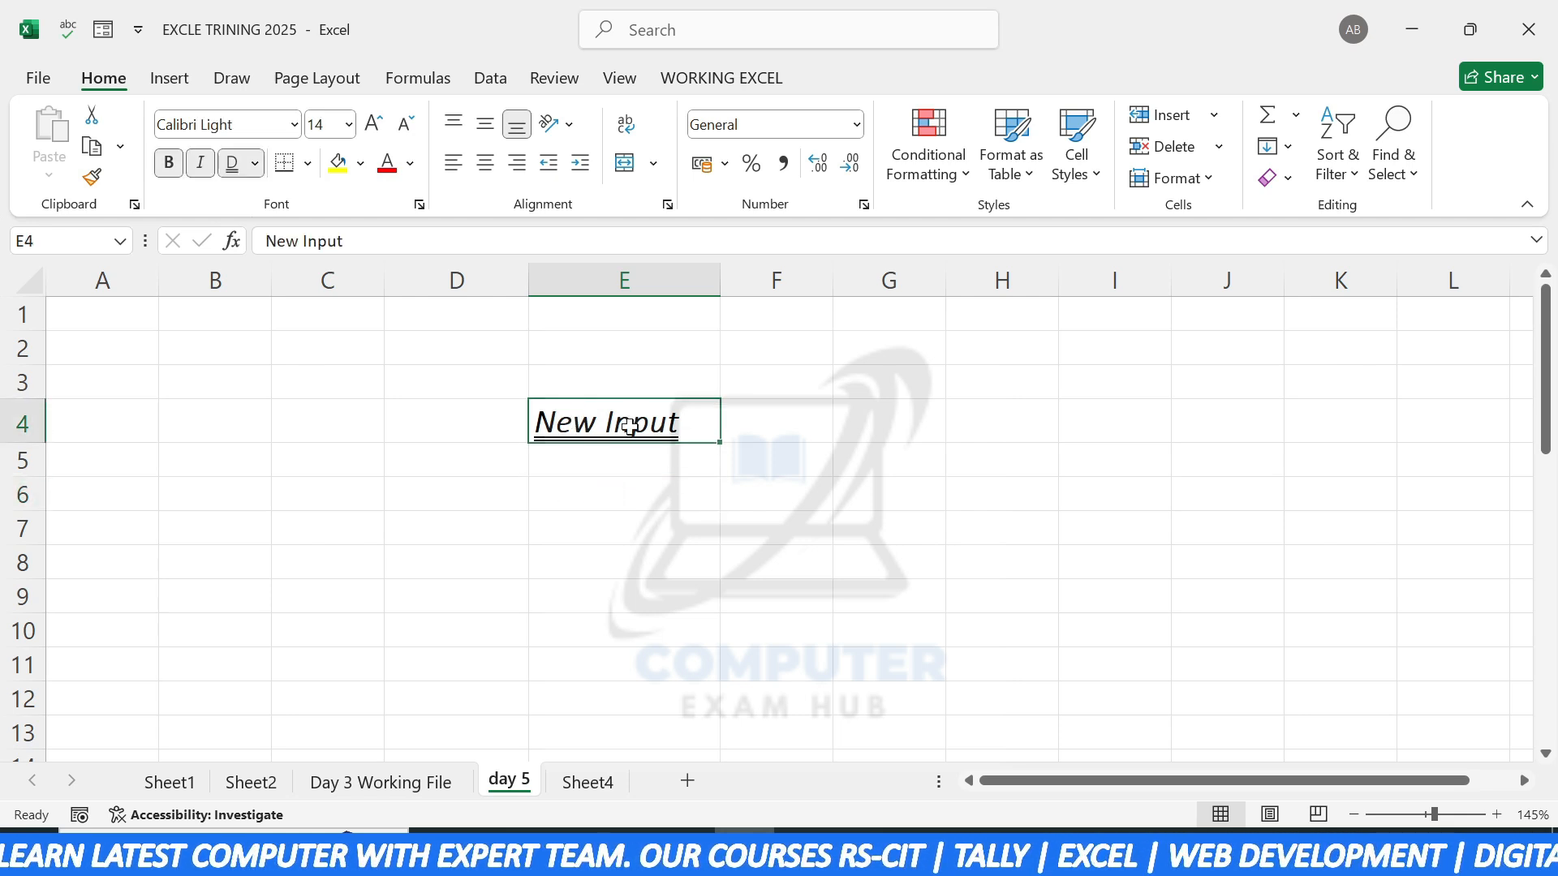
pyautogui.click(309, 165)
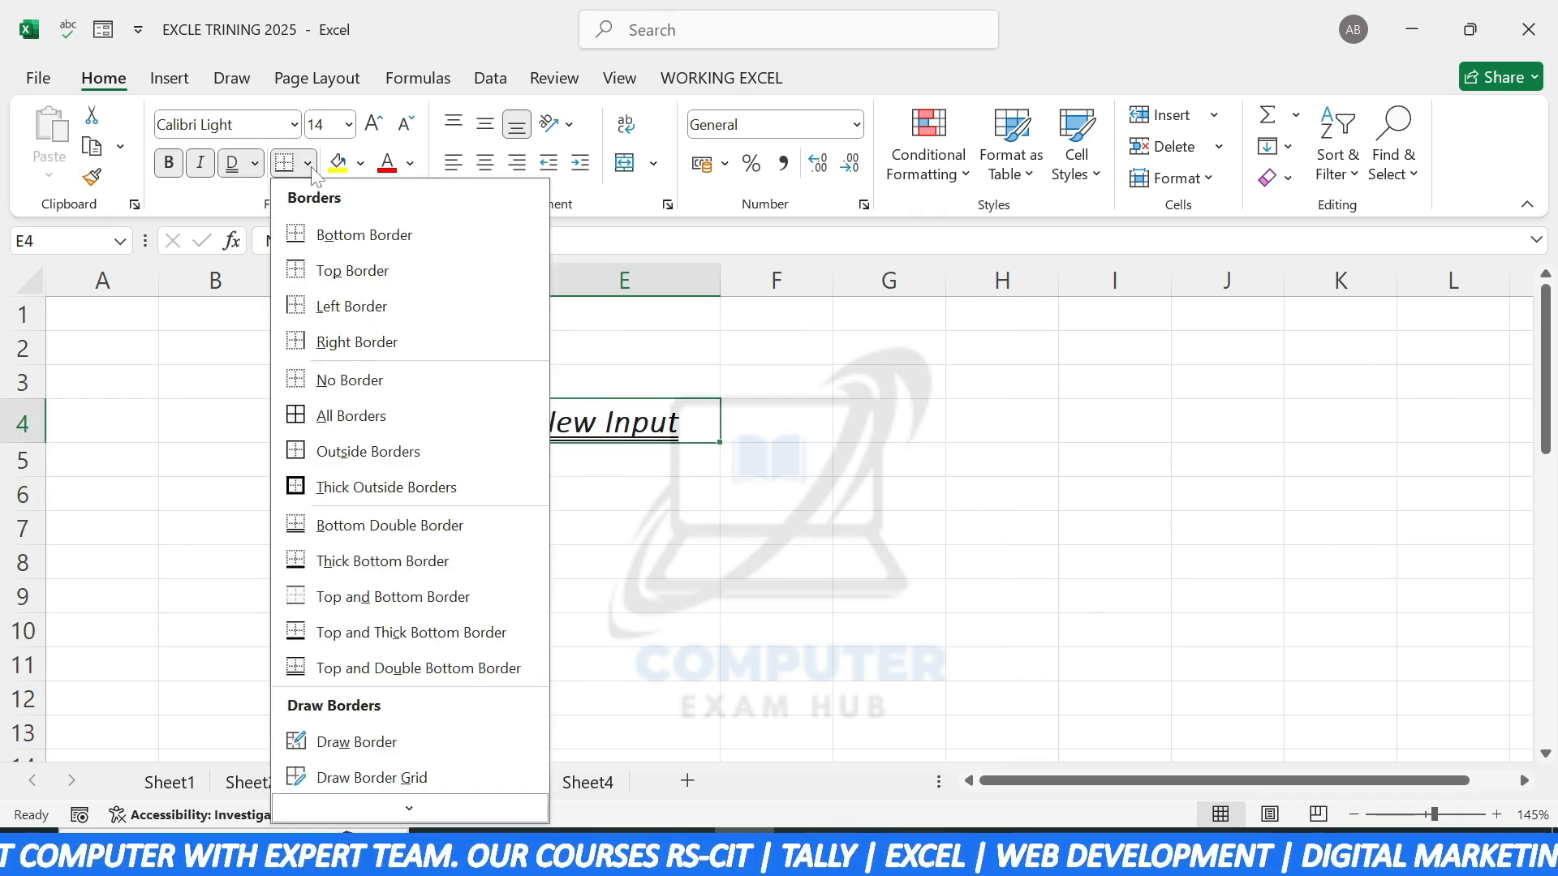
pyautogui.click(393, 452)
pyautogui.click(643, 531)
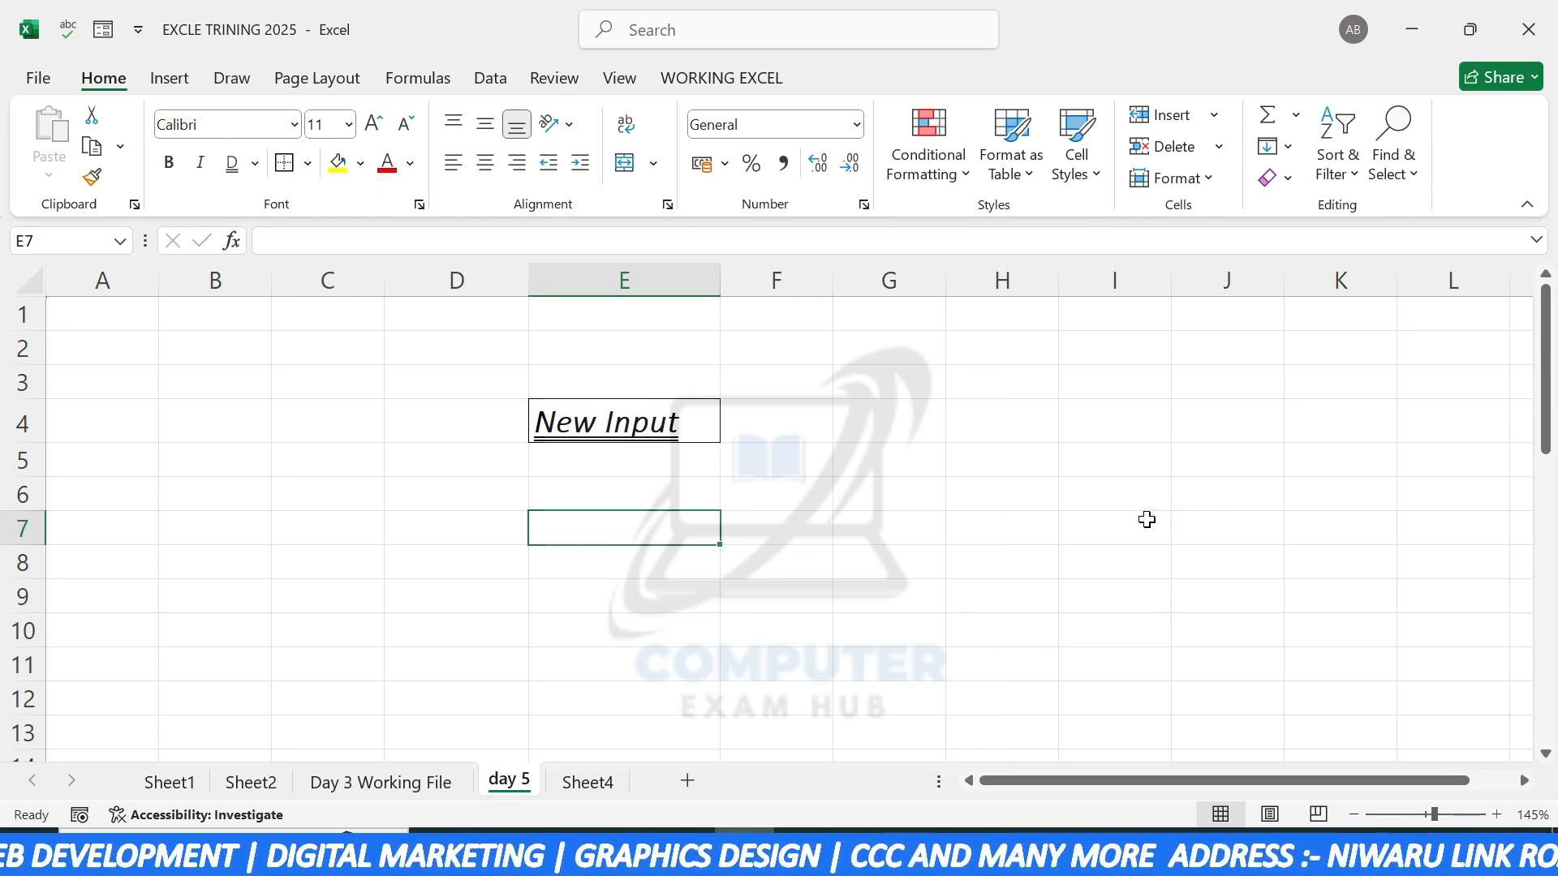
# Step: Check the bordered cell in the print preview and return to the worksheet
pyautogui.click(37, 79)
pyautogui.click(84, 621)
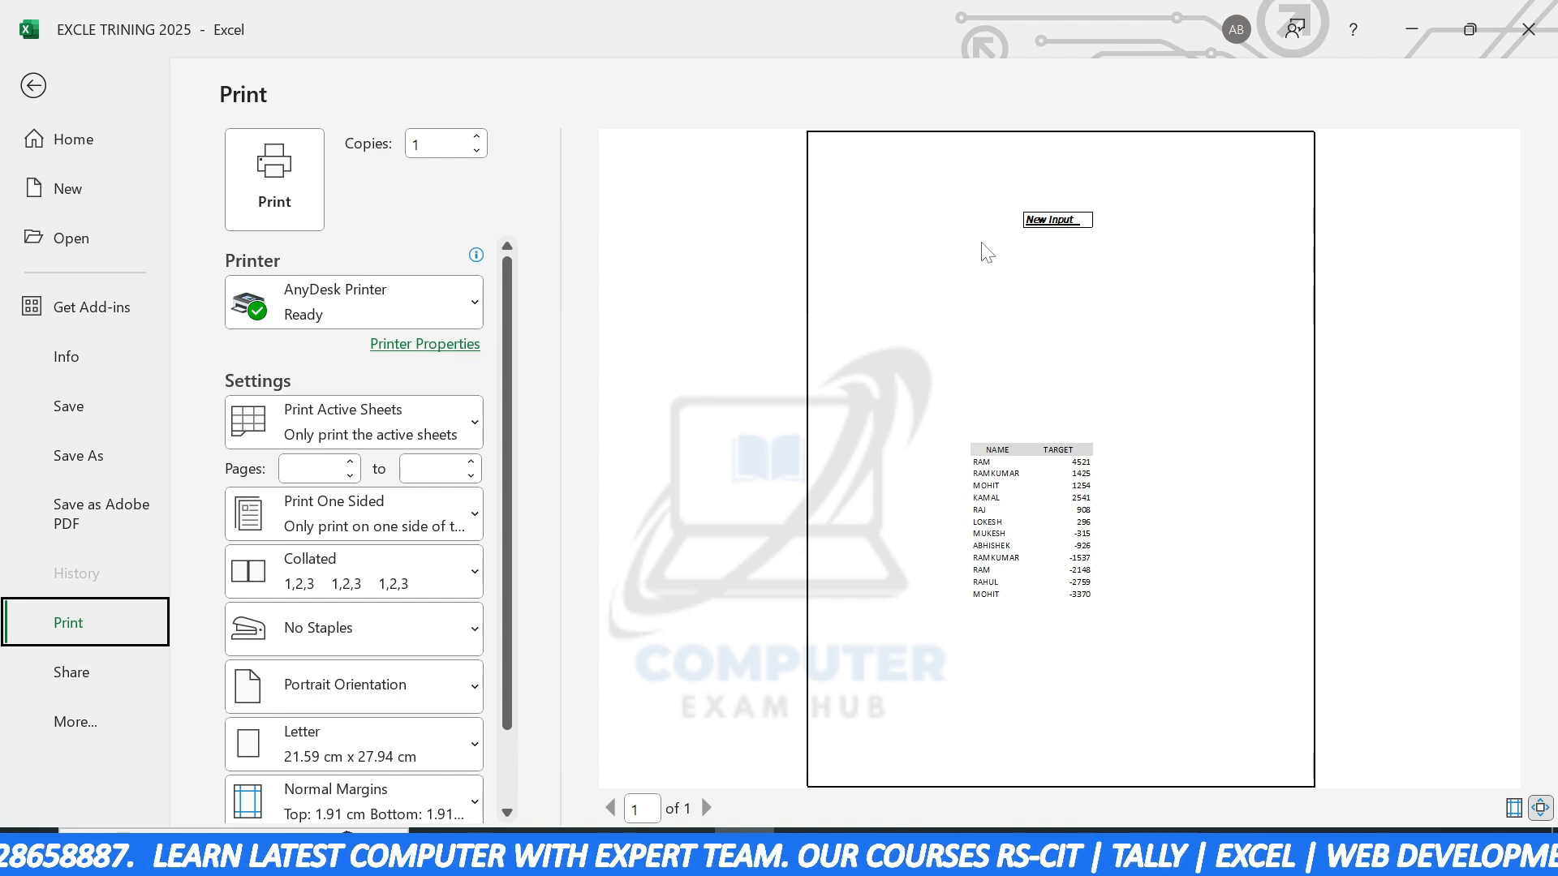
pyautogui.click(36, 85)
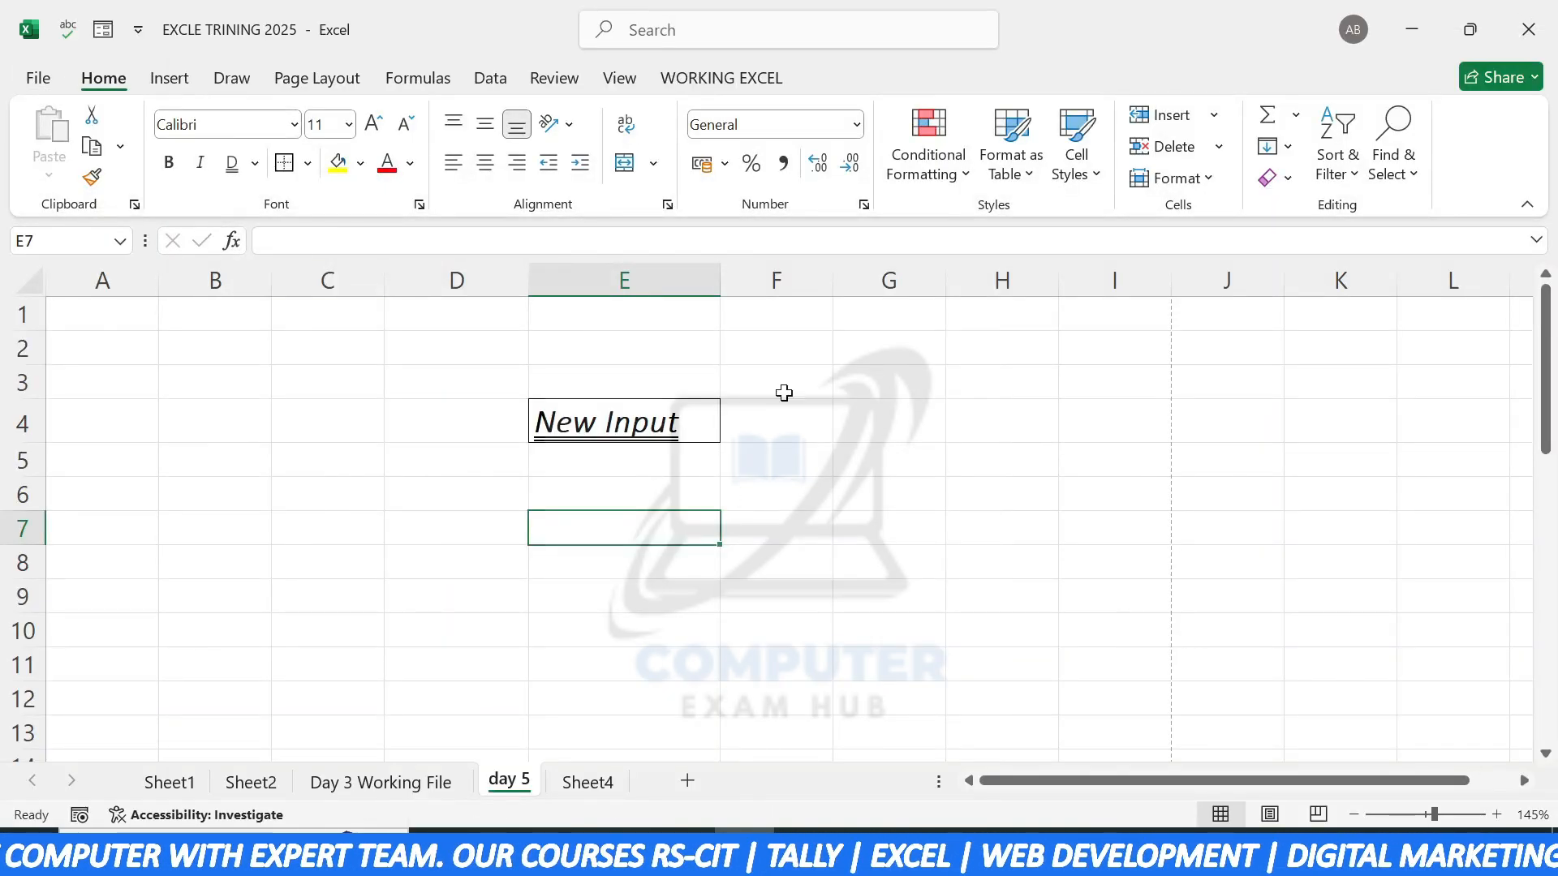
# Step: Apply all borders to the range F3:H10
pyautogui.moveTo(776, 382); pyautogui.dragTo(1042, 631)
pyautogui.click(308, 163)
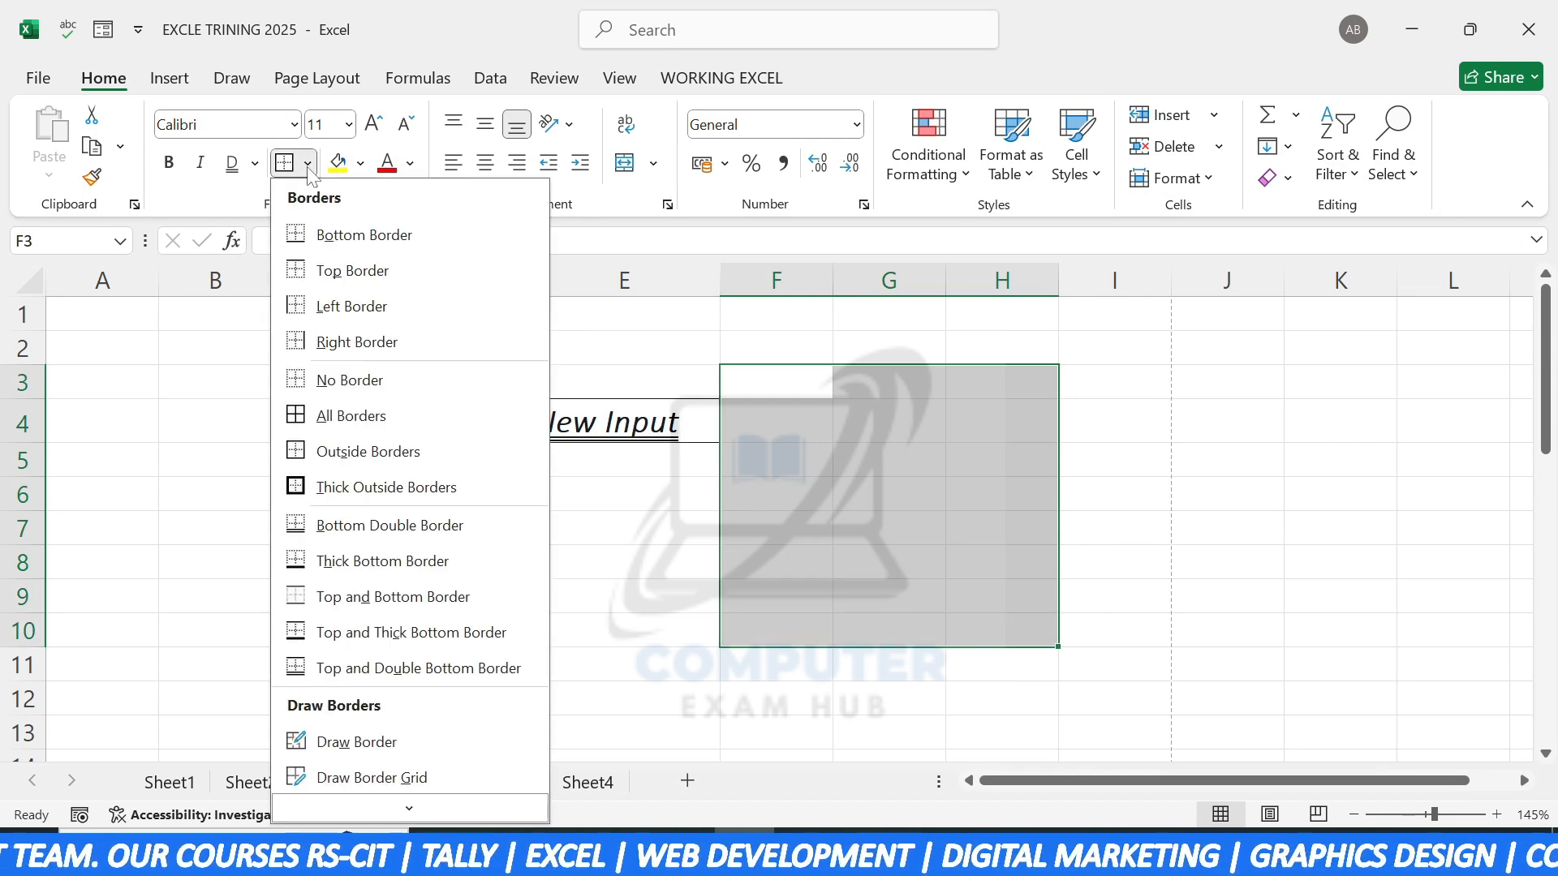
pyautogui.click(357, 416)
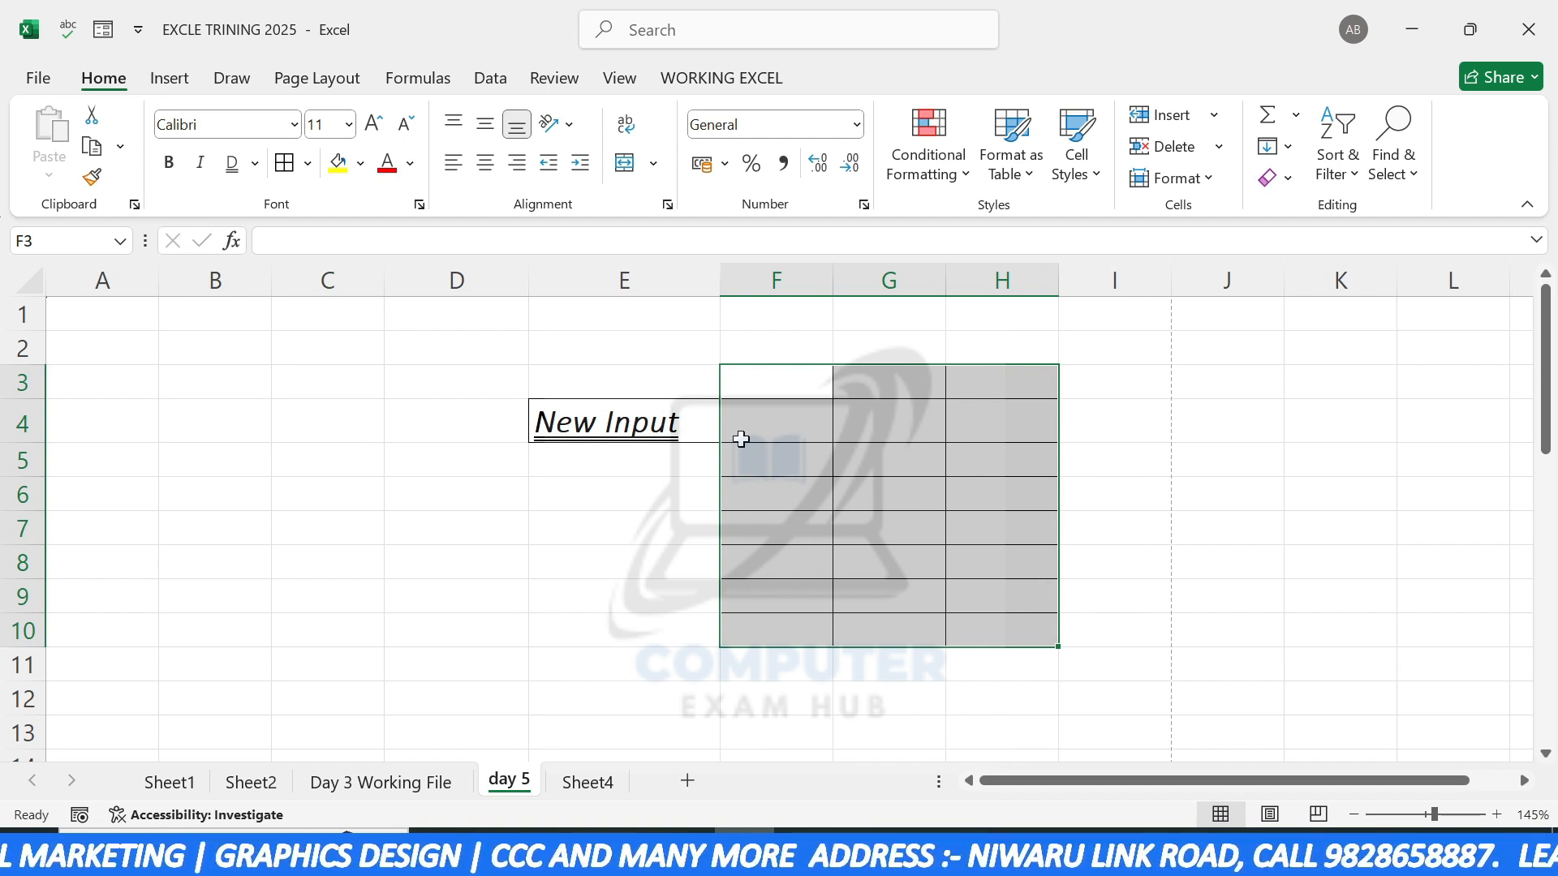
# Step: Fill cell E4 with the gold theme colour
pyautogui.click(582, 415)
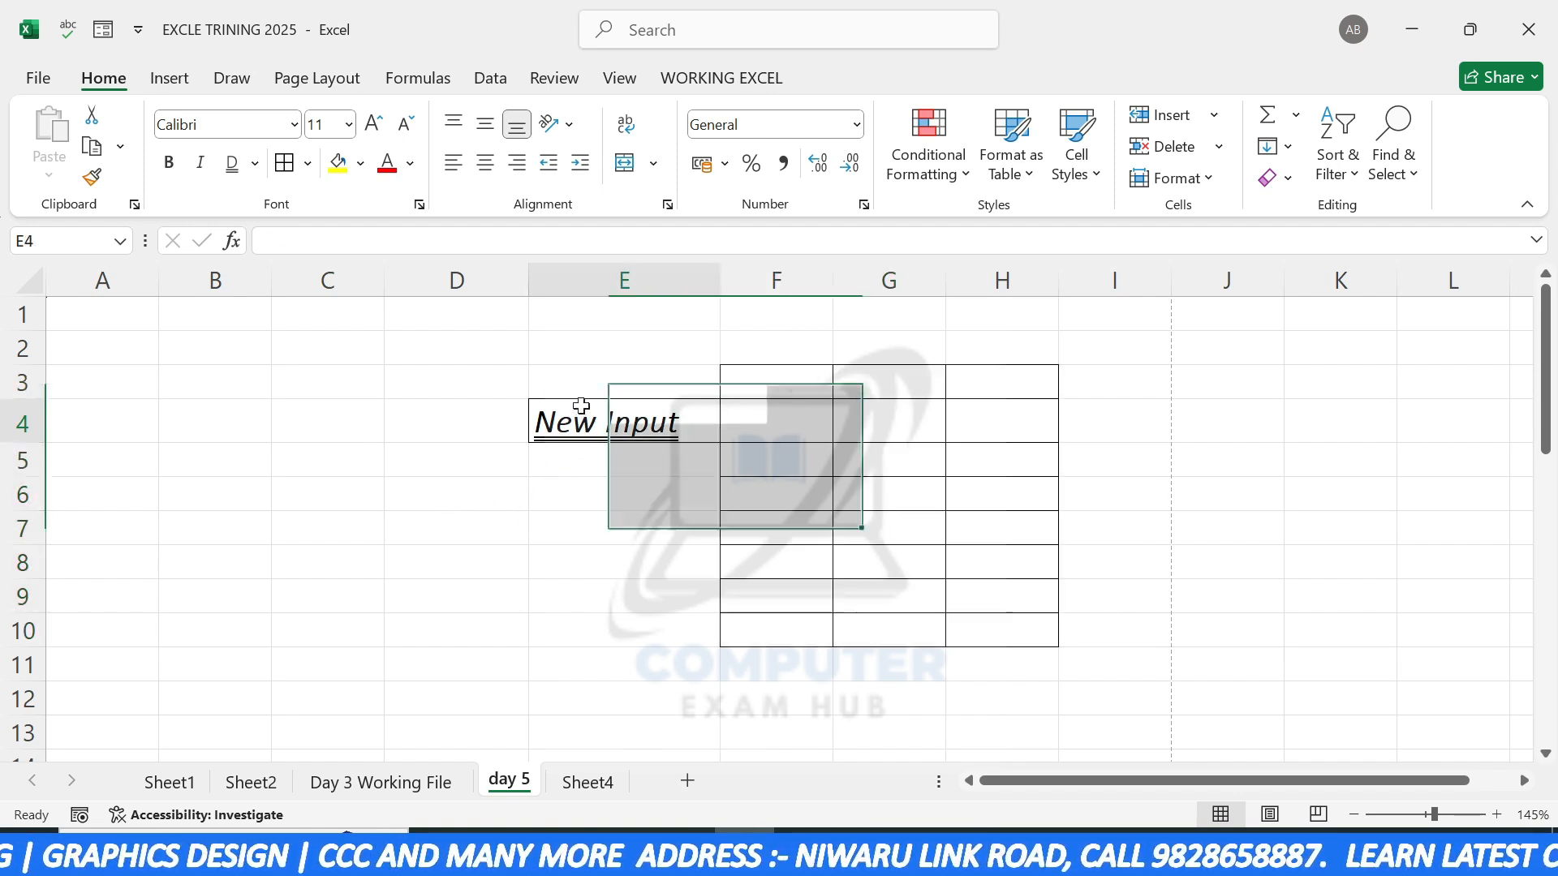
pyautogui.click(360, 163)
pyautogui.click(580, 284)
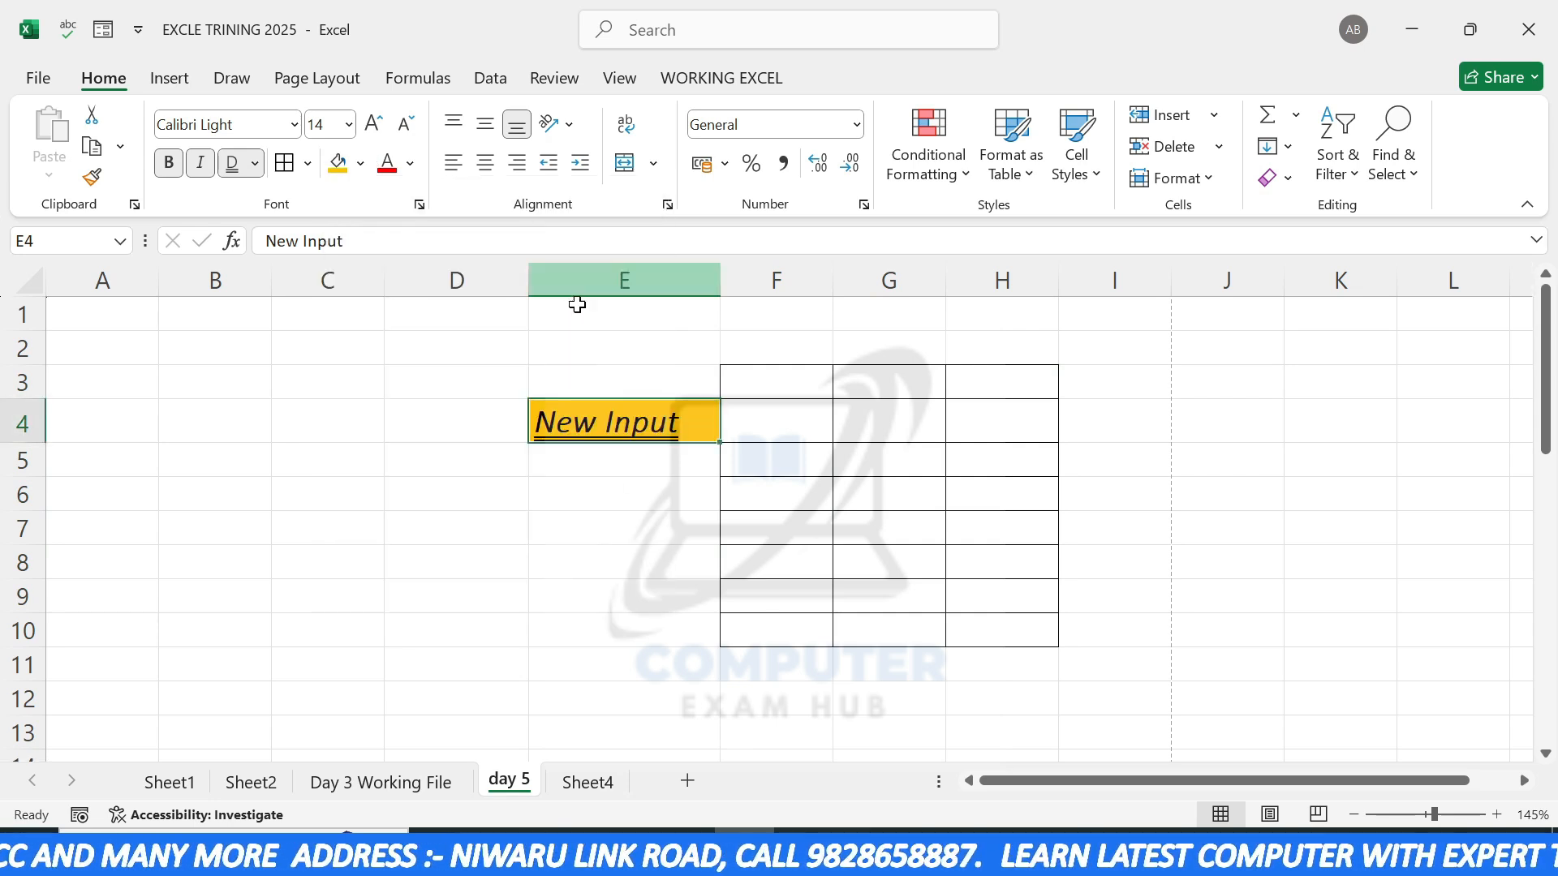
# Step: Try black as the font colour of the text in cell E4, and set it to white
pyautogui.click(410, 163)
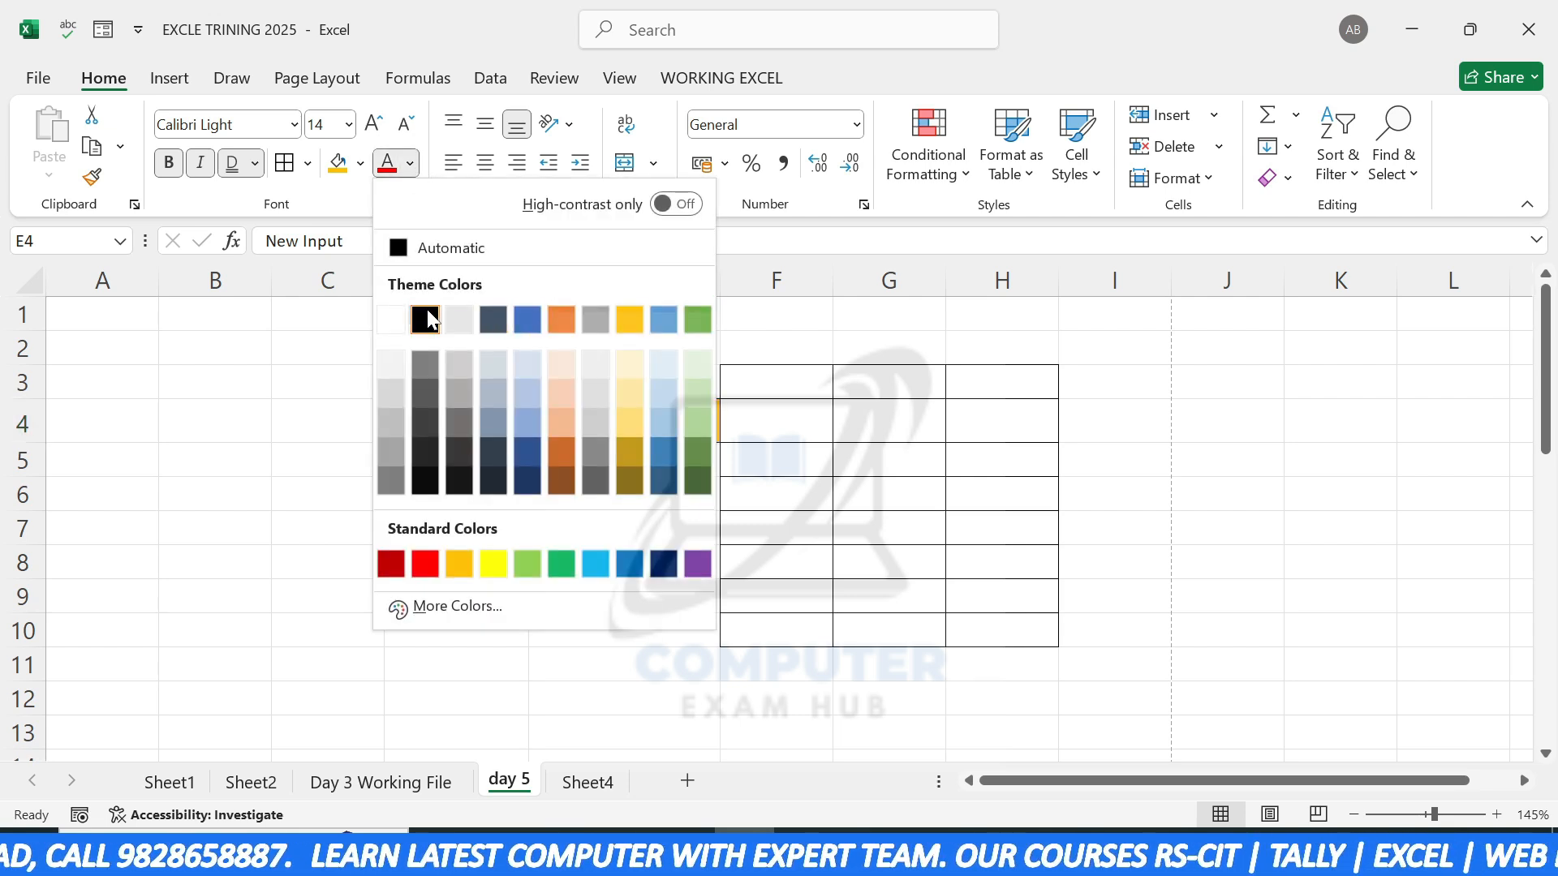
pyautogui.click(425, 319)
pyautogui.click(410, 163)
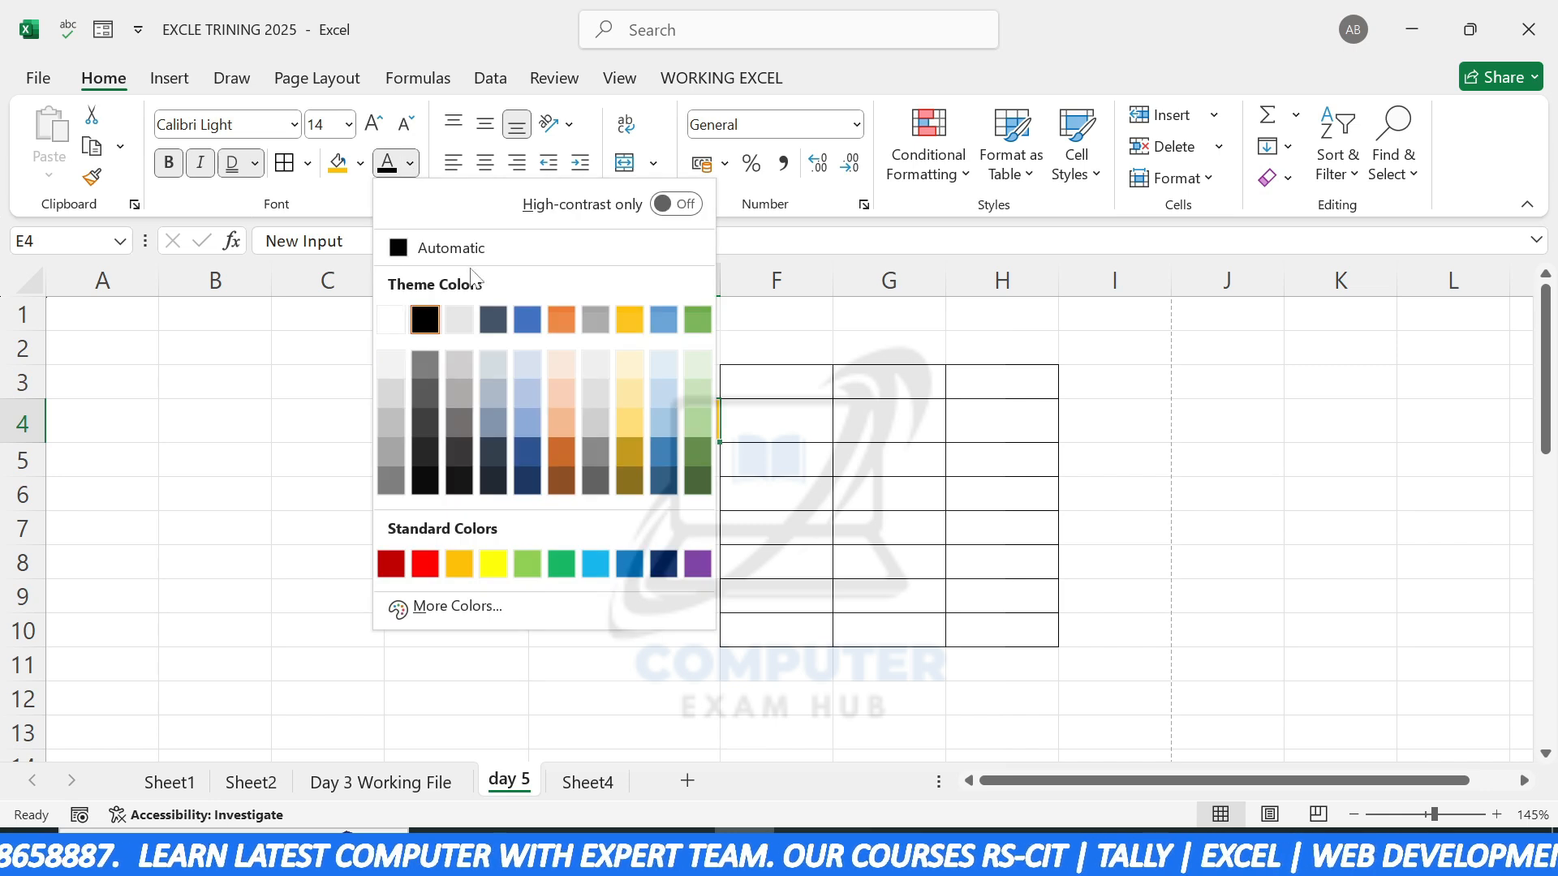
pyautogui.click(391, 318)
pyautogui.click(618, 591)
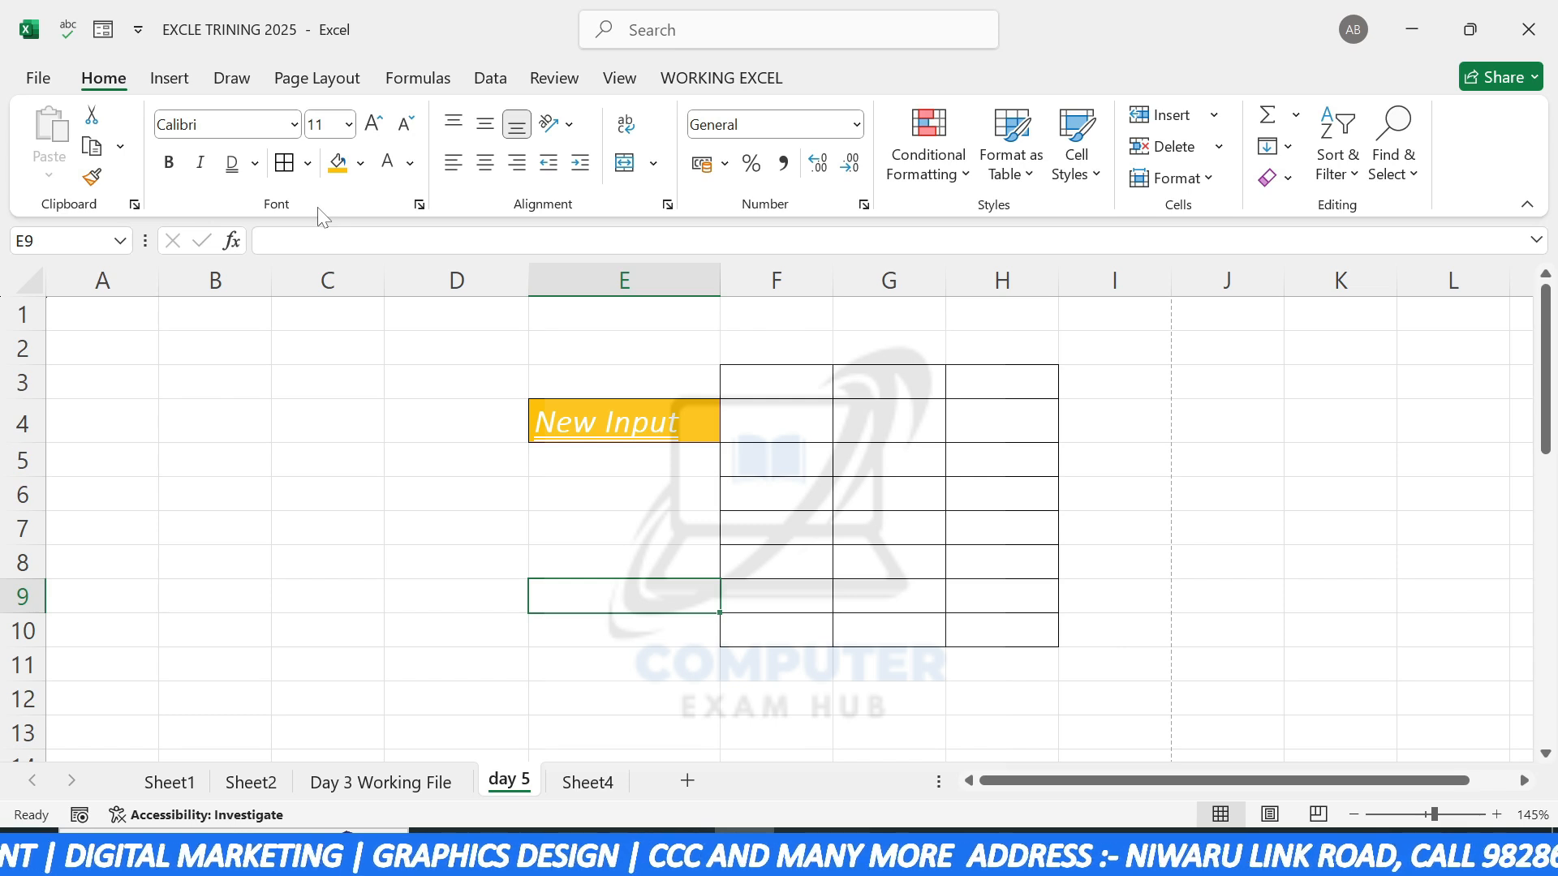
pyautogui.scroll(-2, 448, 457)
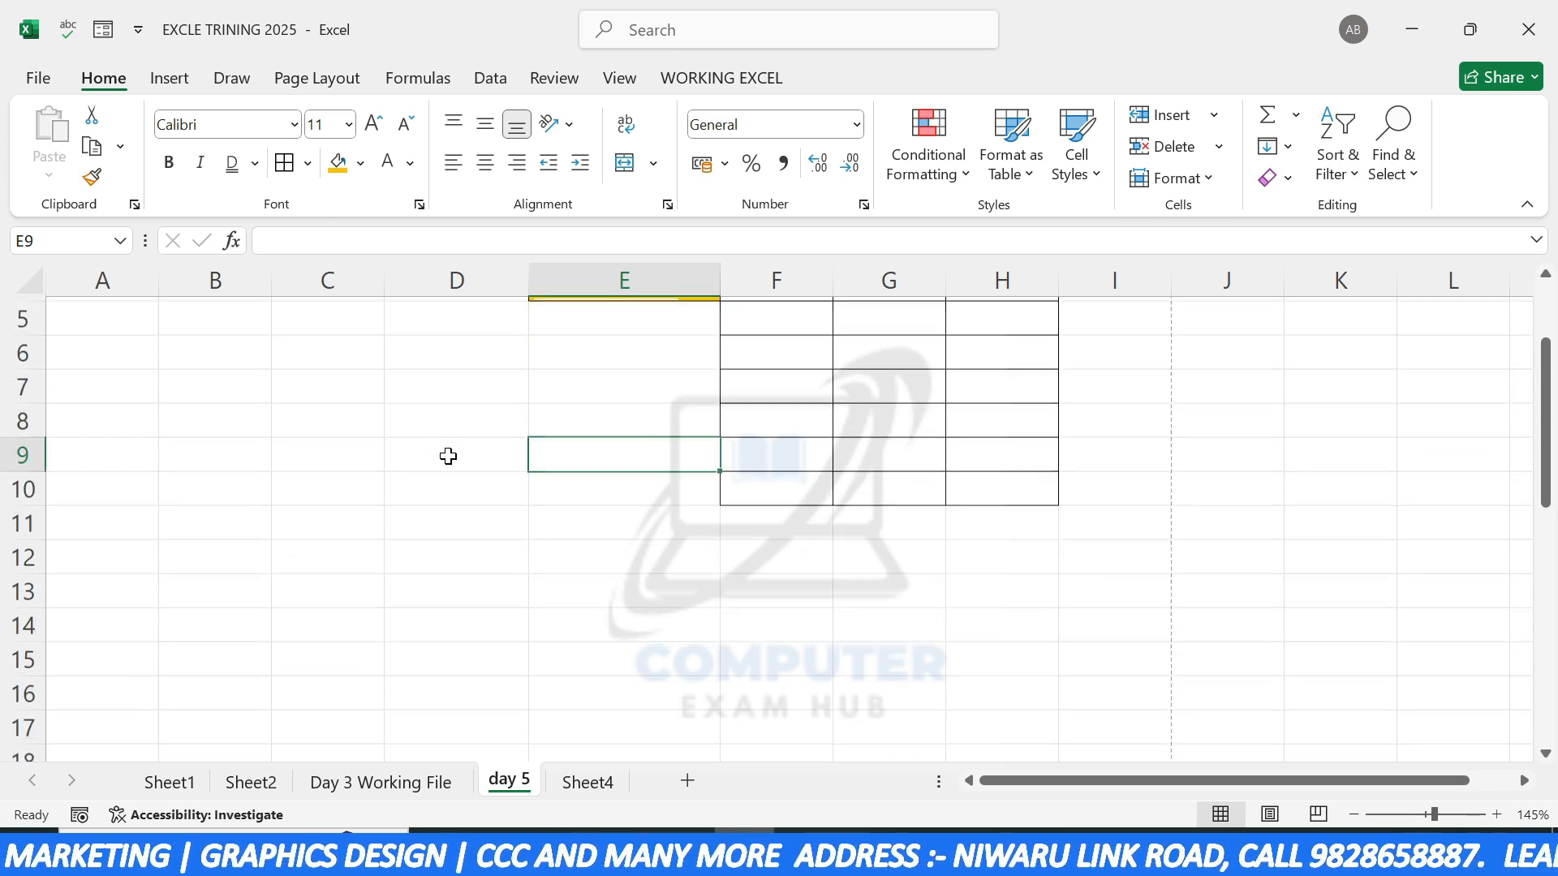
# Step: Enter the text "This is font setting video for you" in cell E13
pyautogui.click(615, 517)
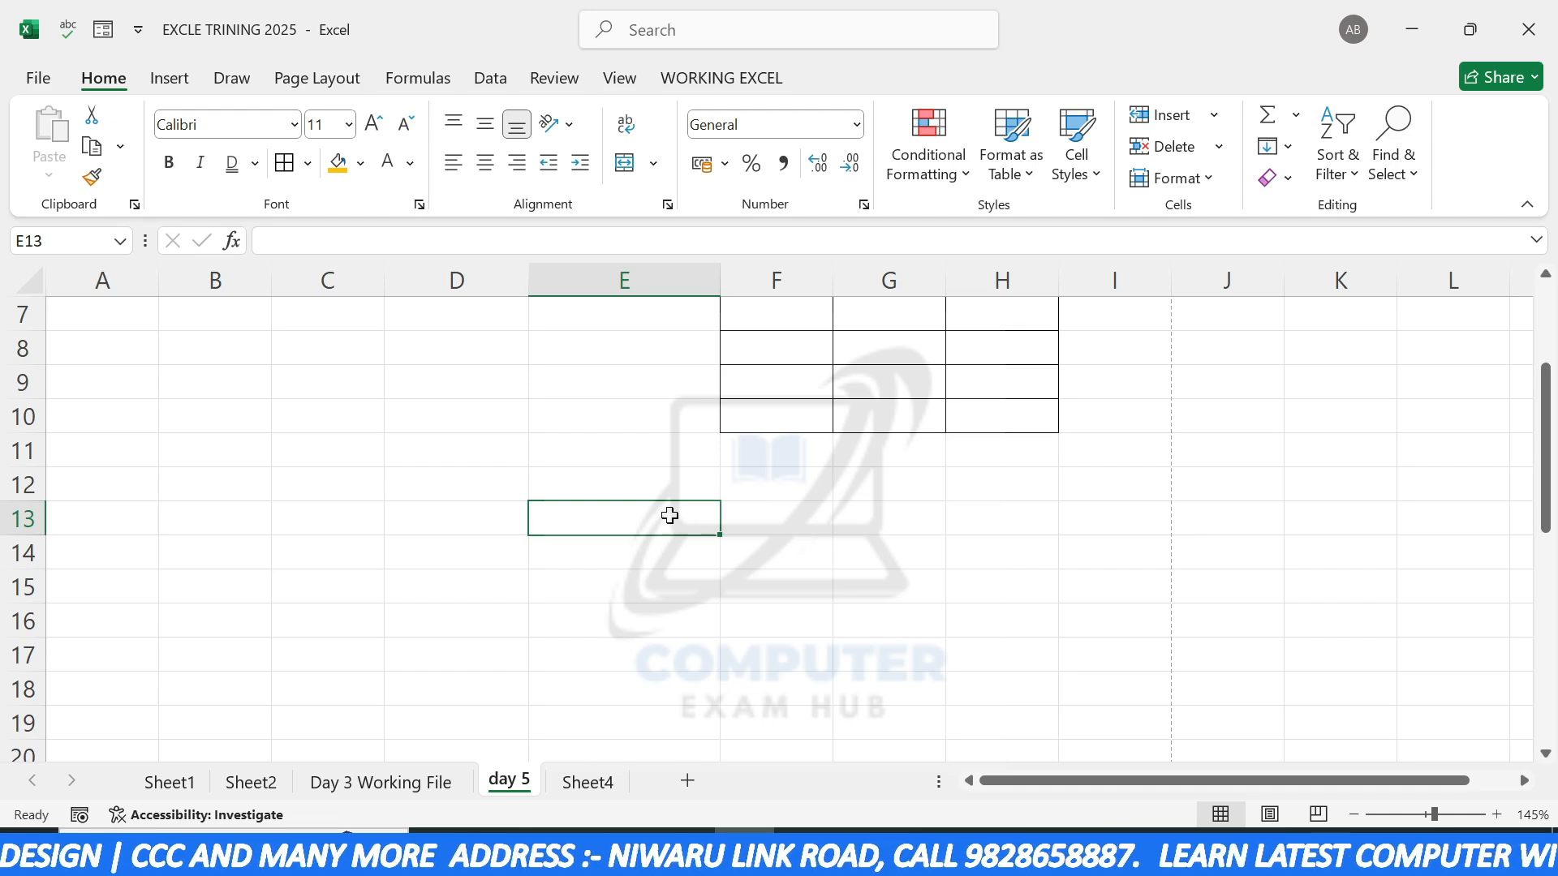
pyautogui.write('T')
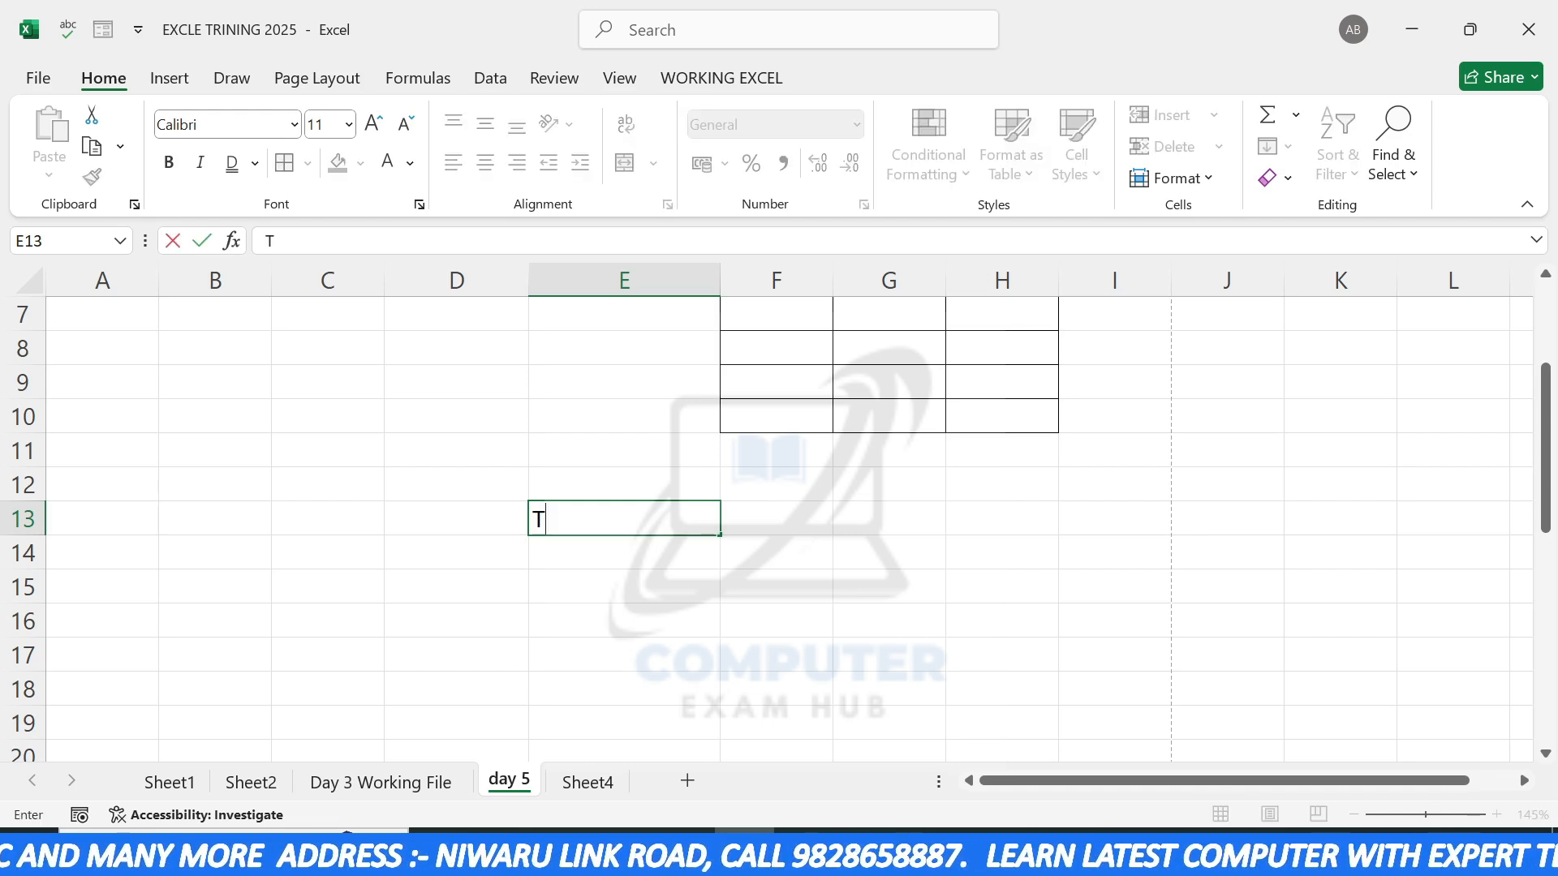
pyautogui.write('his is f')
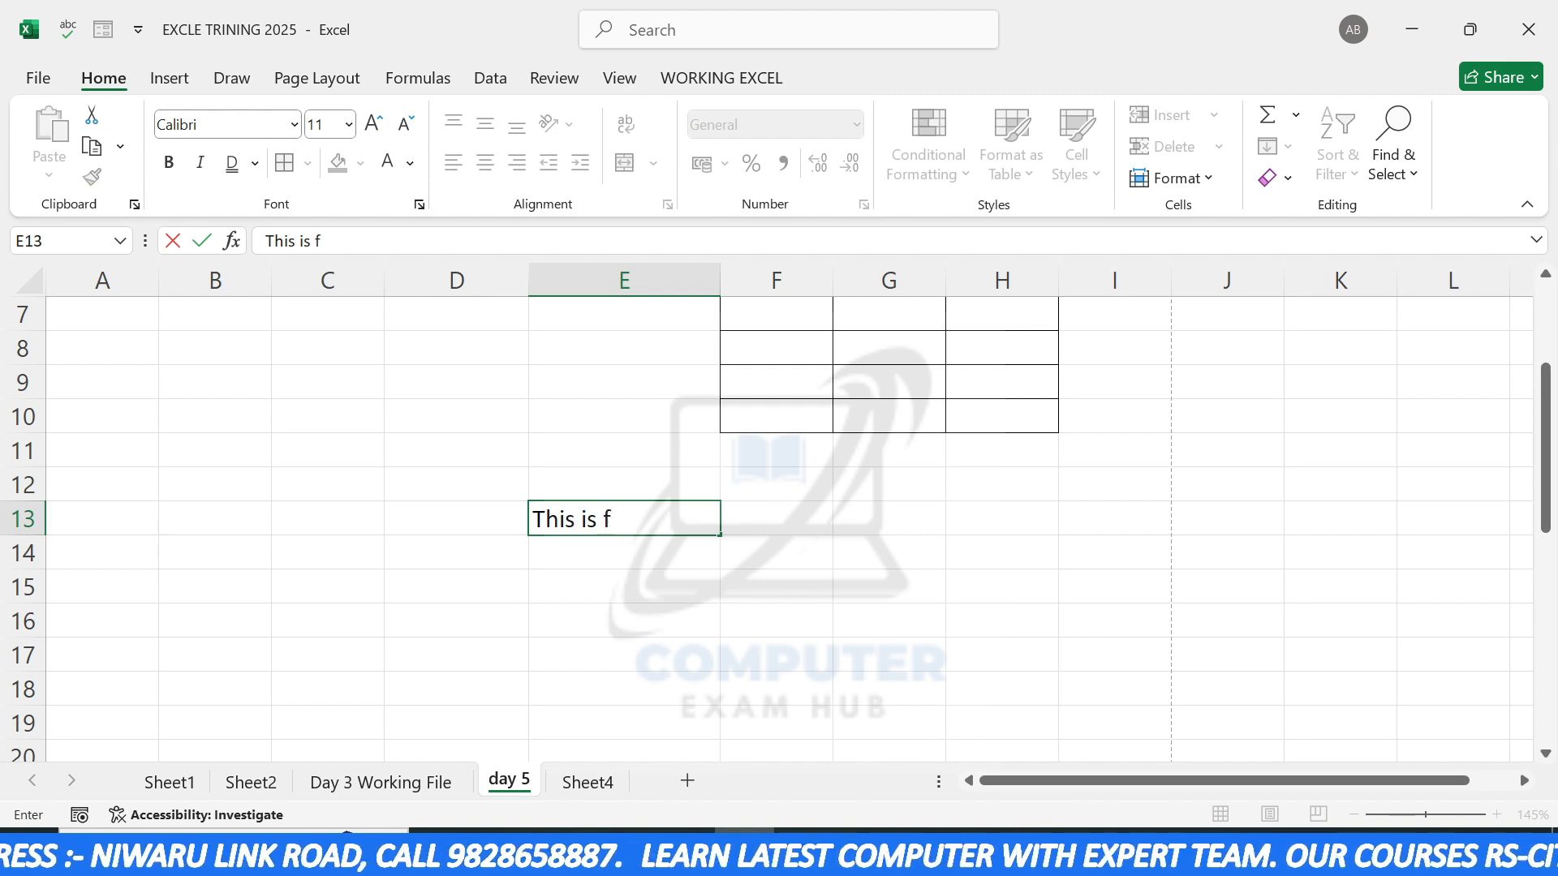
pyautogui.write('ont sett')
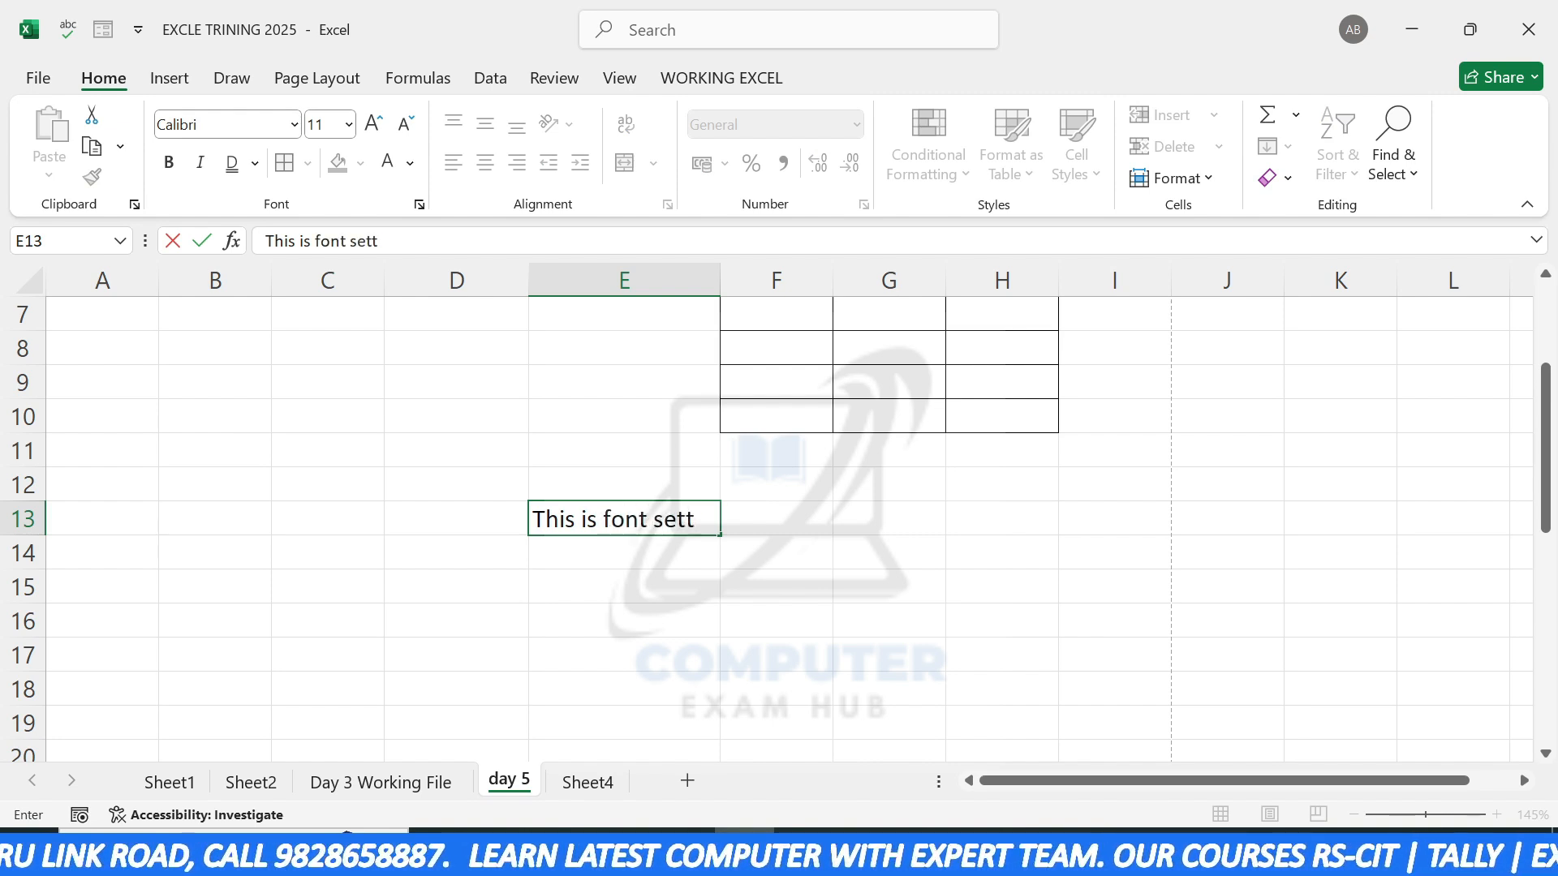
pyautogui.write('ing video for you')
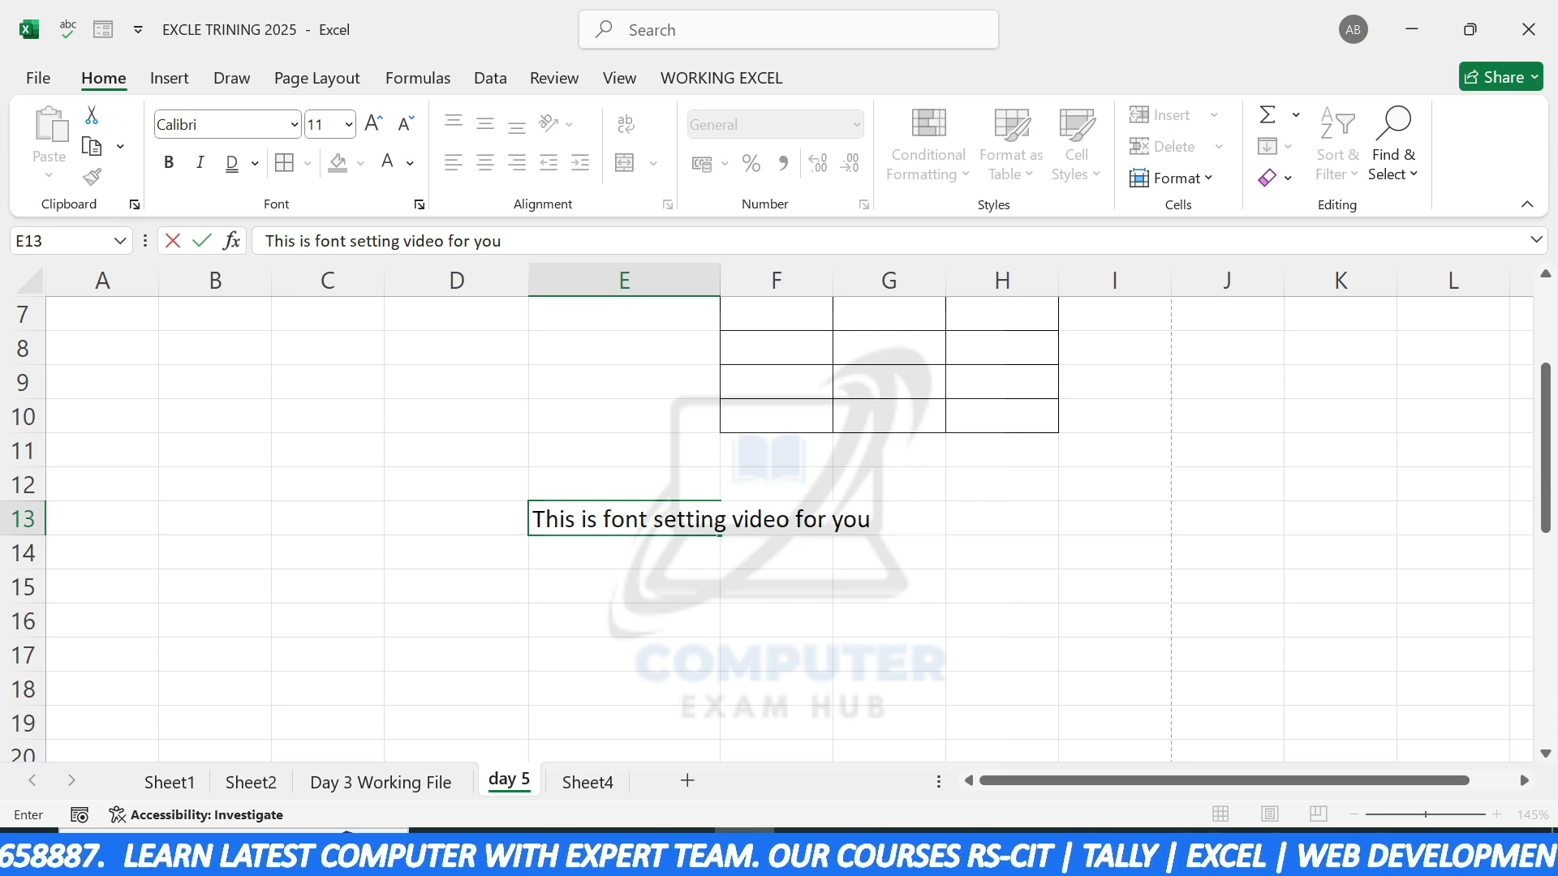
pyautogui.click(618, 594)
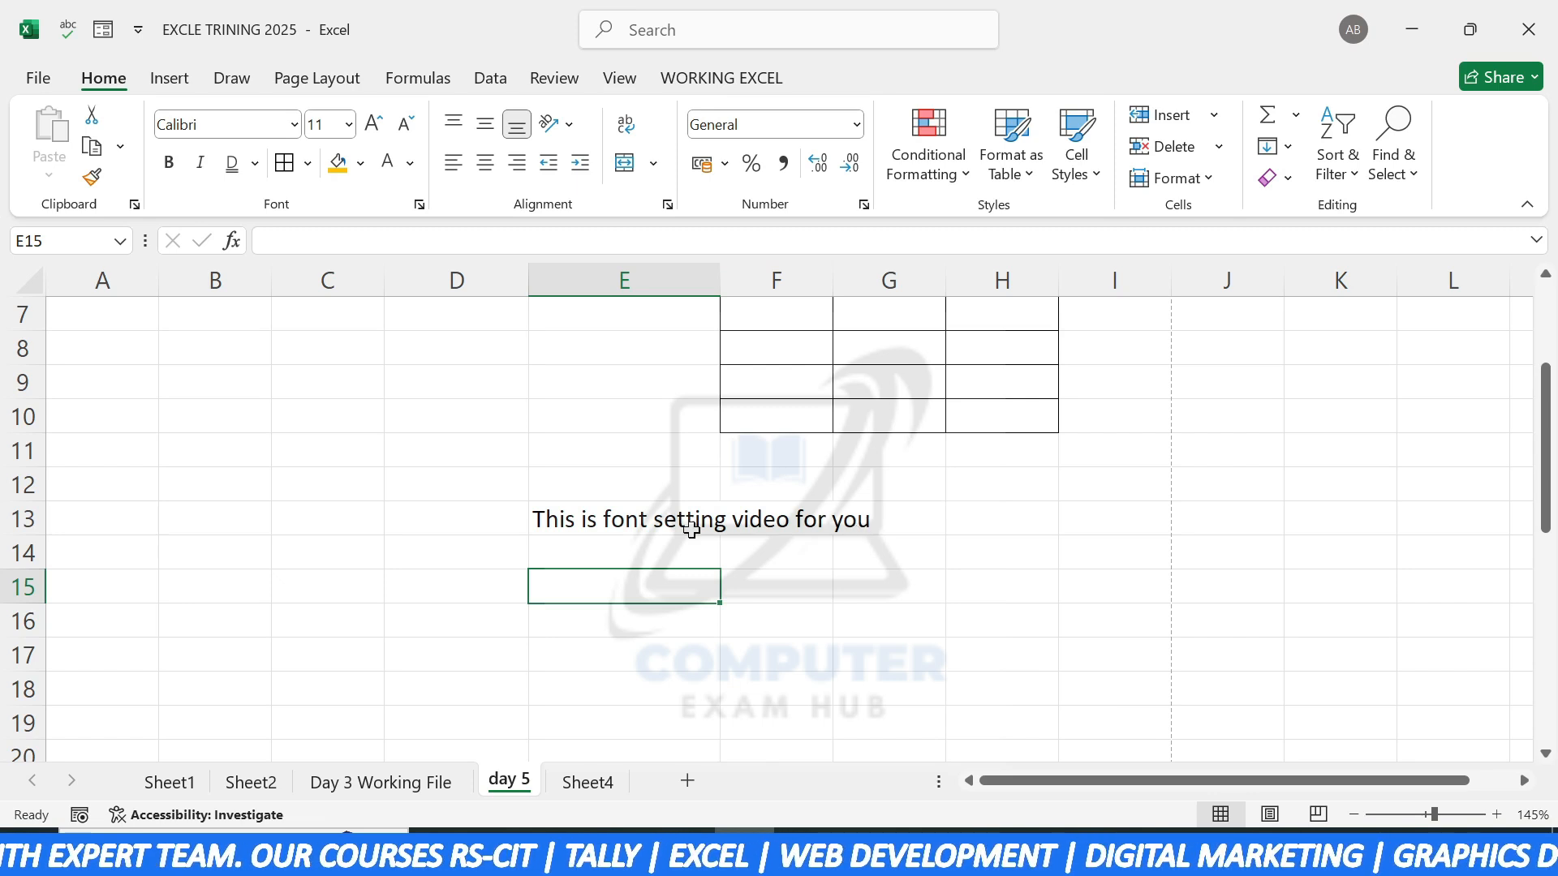
# Step: Wrap the text in cell E13 so it fits within the column width
pyautogui.press('Up')
pyautogui.press('Up')
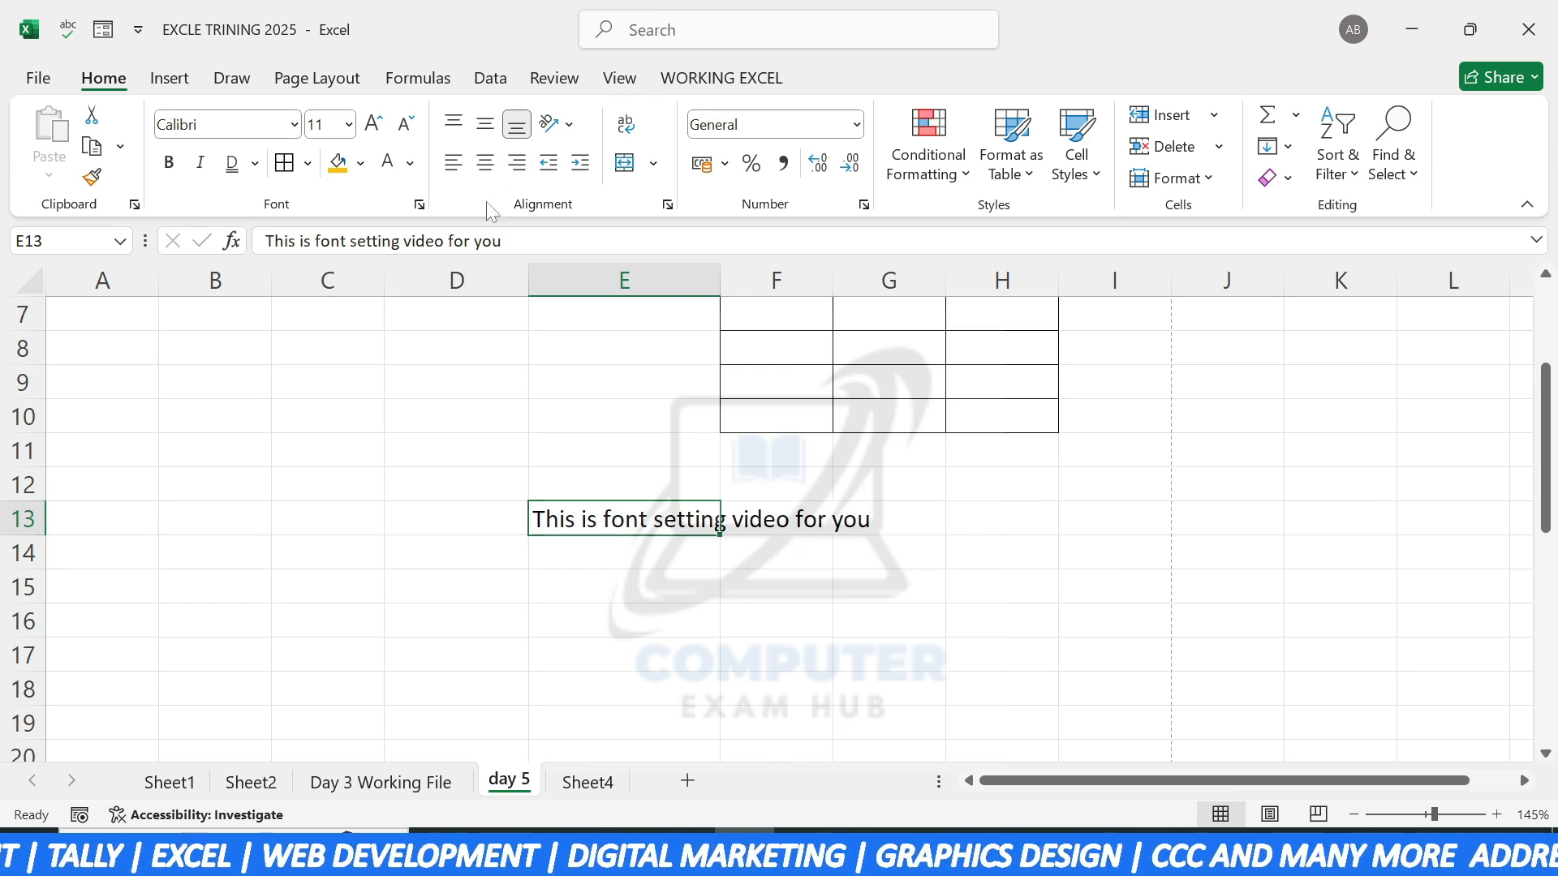
pyautogui.click(627, 131)
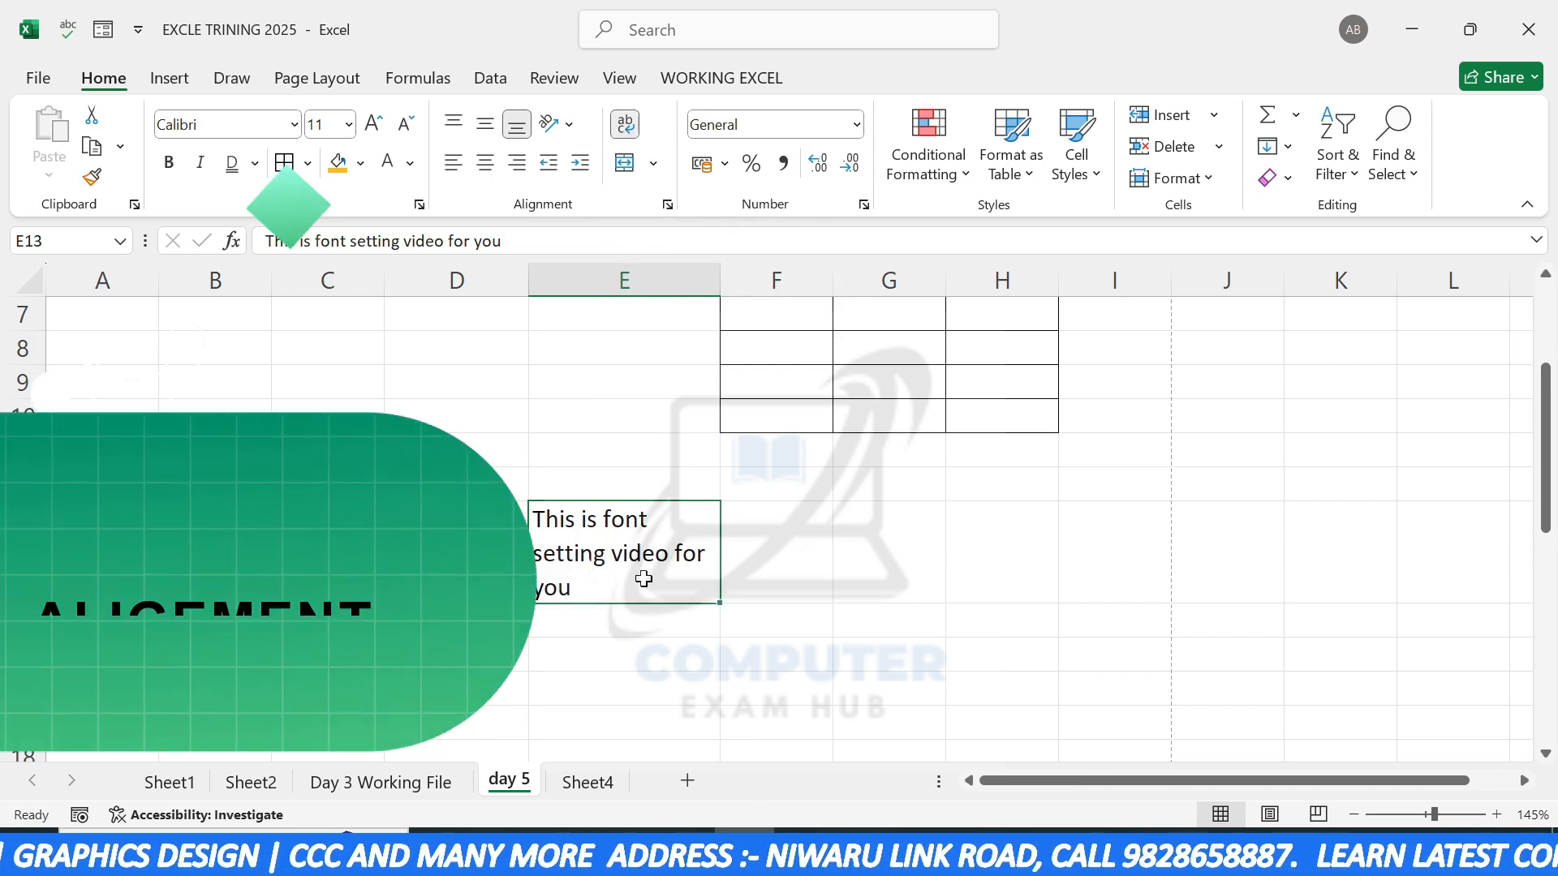
# Step: Append ".this is font seeting video" to the end of the wrapped text in cell E13
pyautogui.doubleClick(606, 592)
pyautogui.write('.')
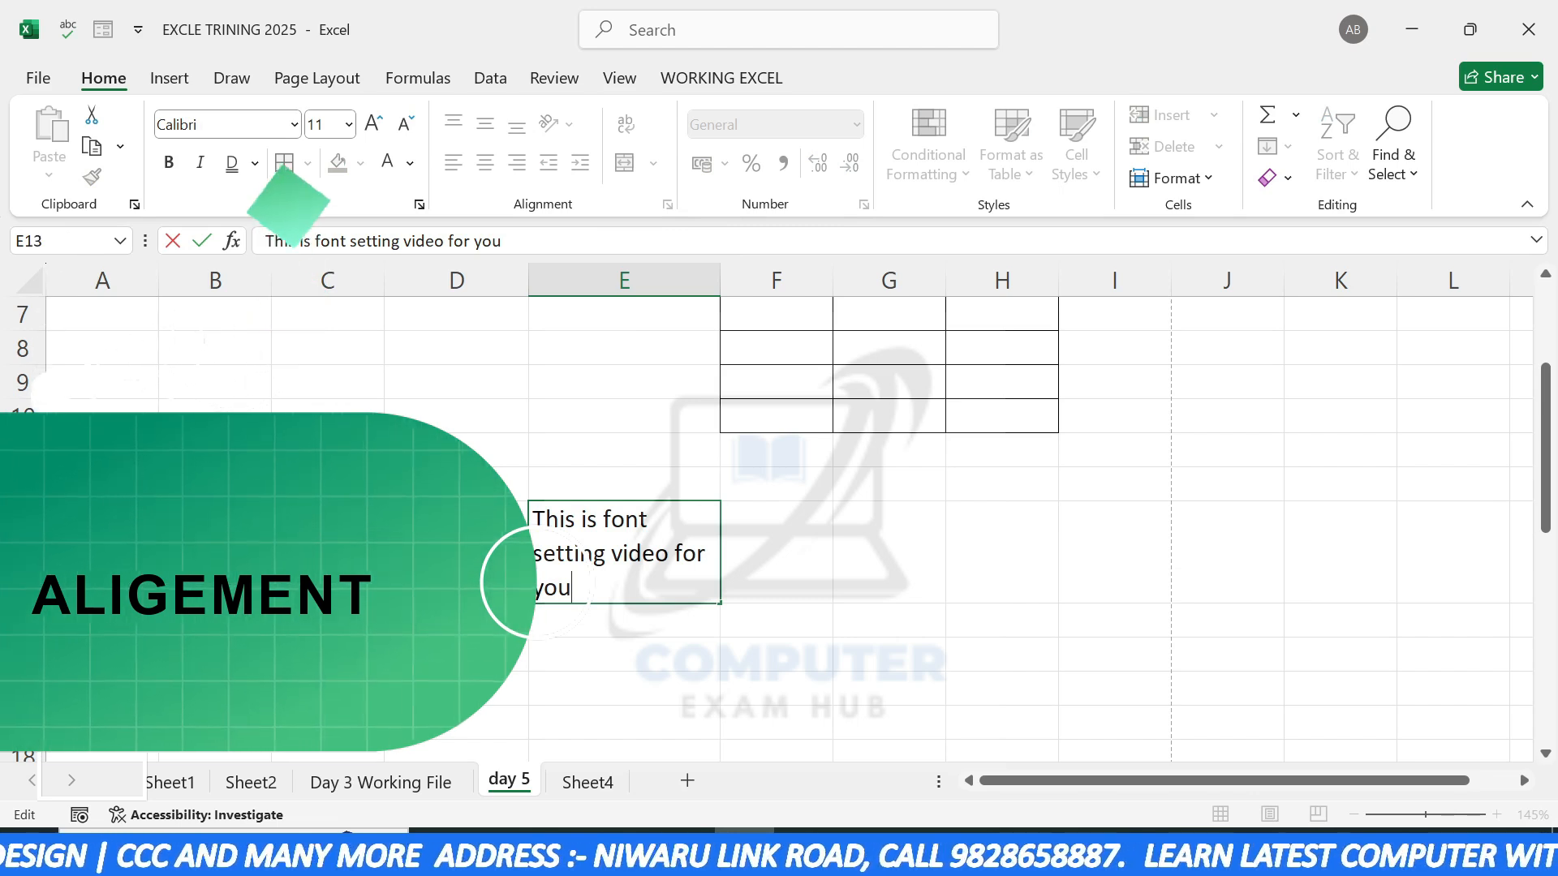
pyautogui.write('this i')
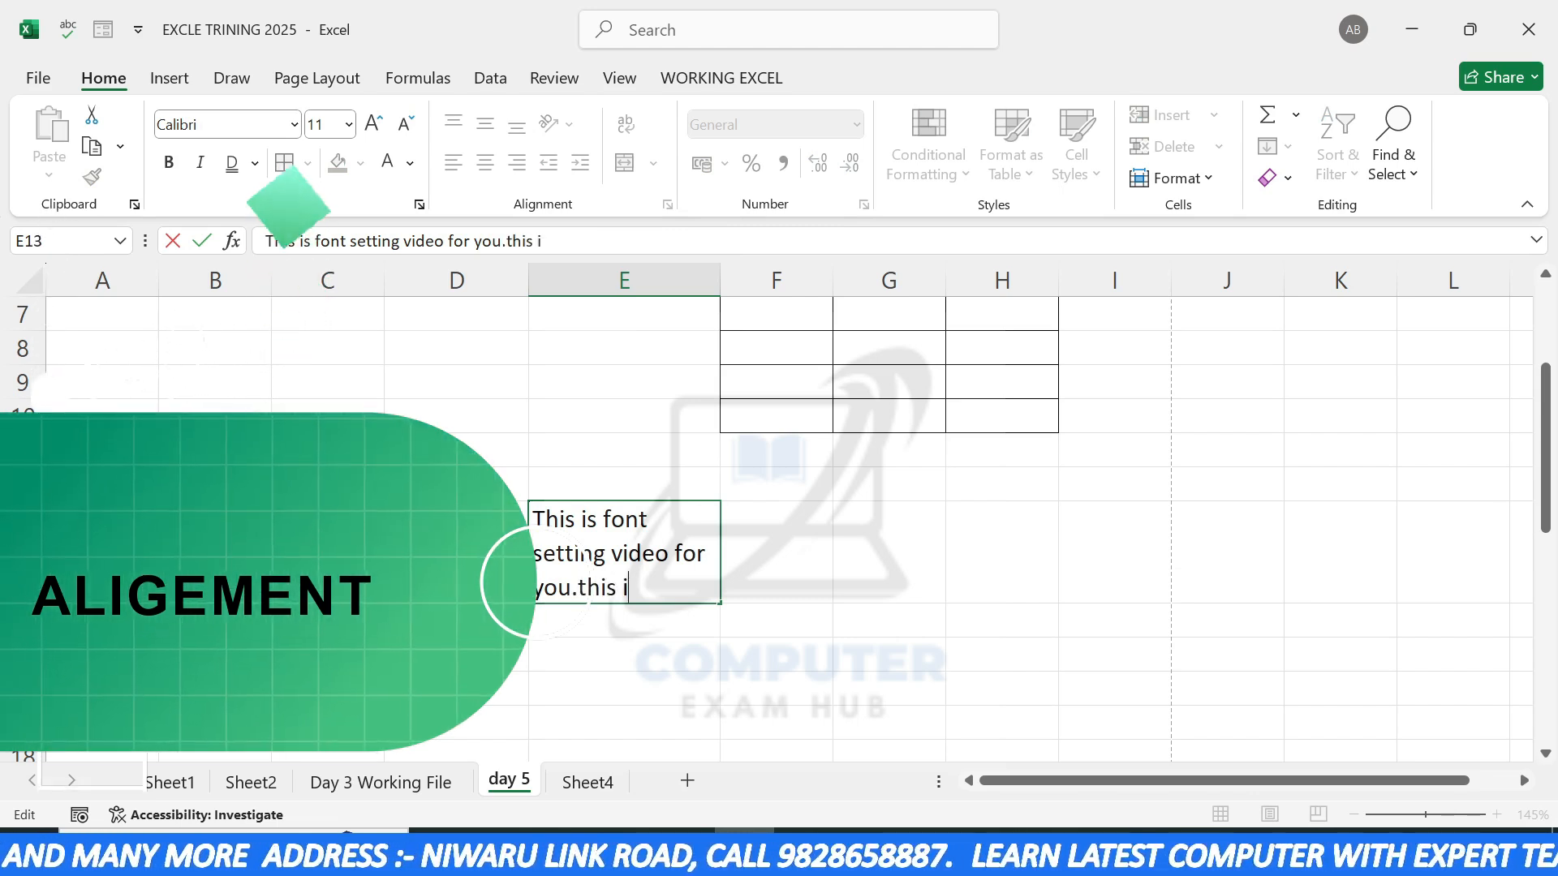
pyautogui.write('s font seet')
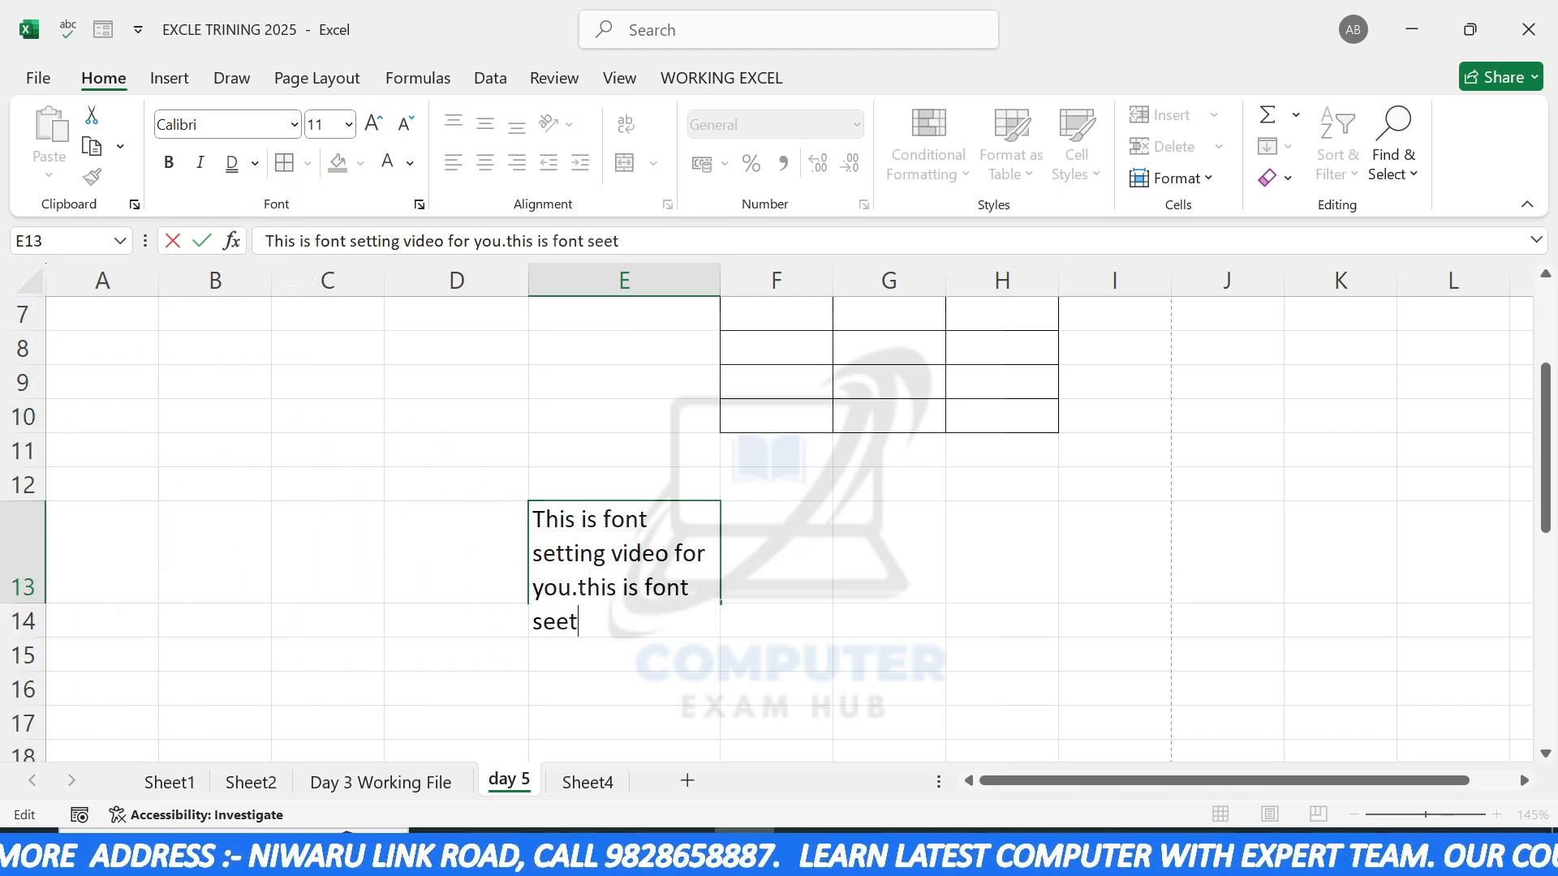
pyautogui.write('ing video')
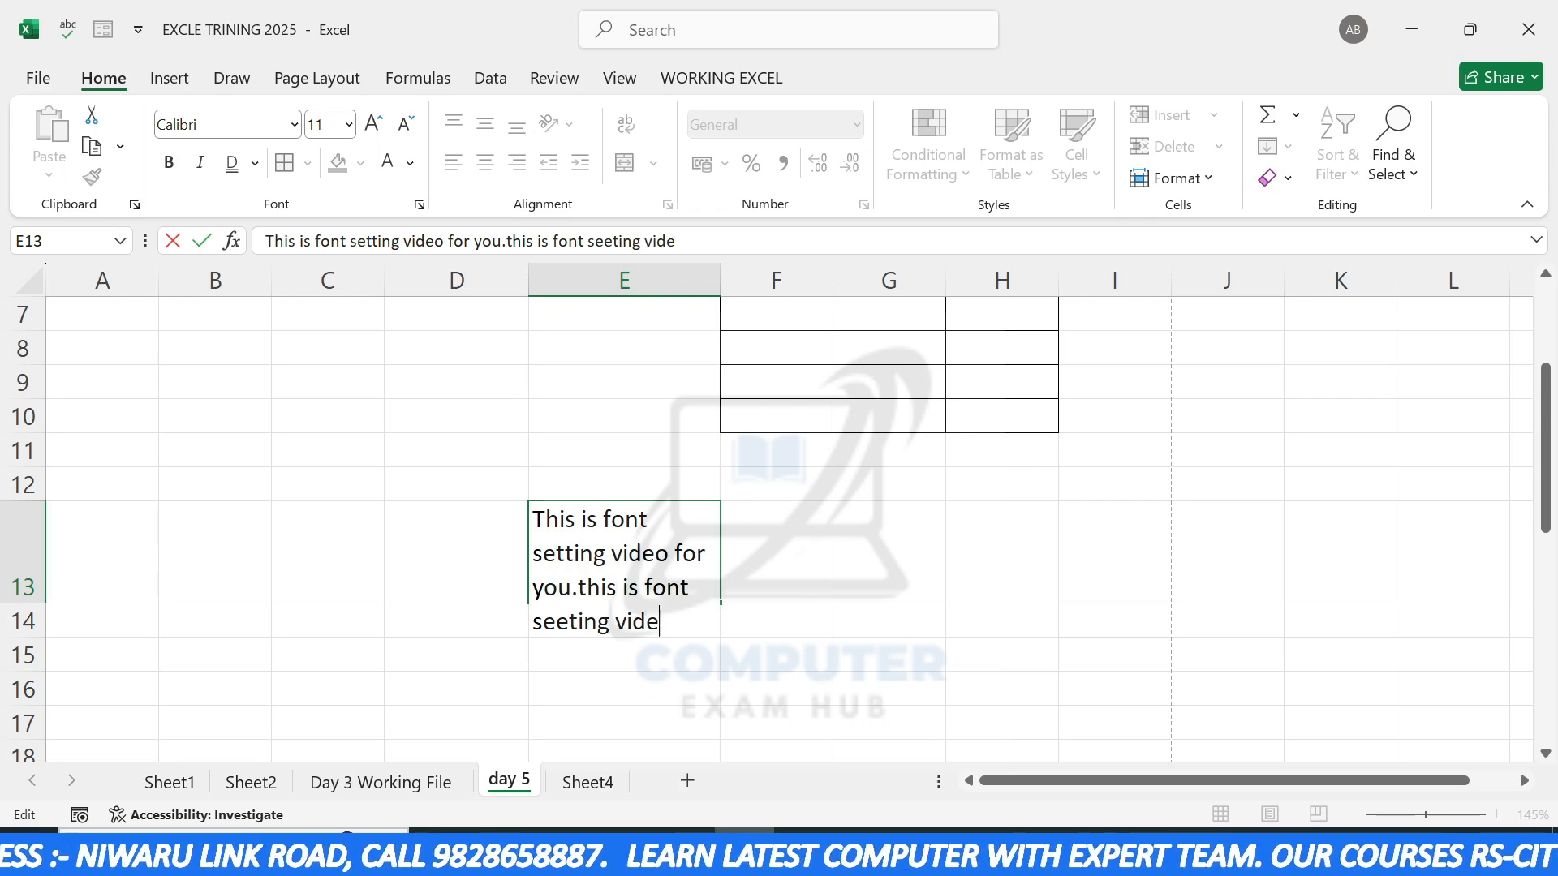
pyautogui.click(618, 649)
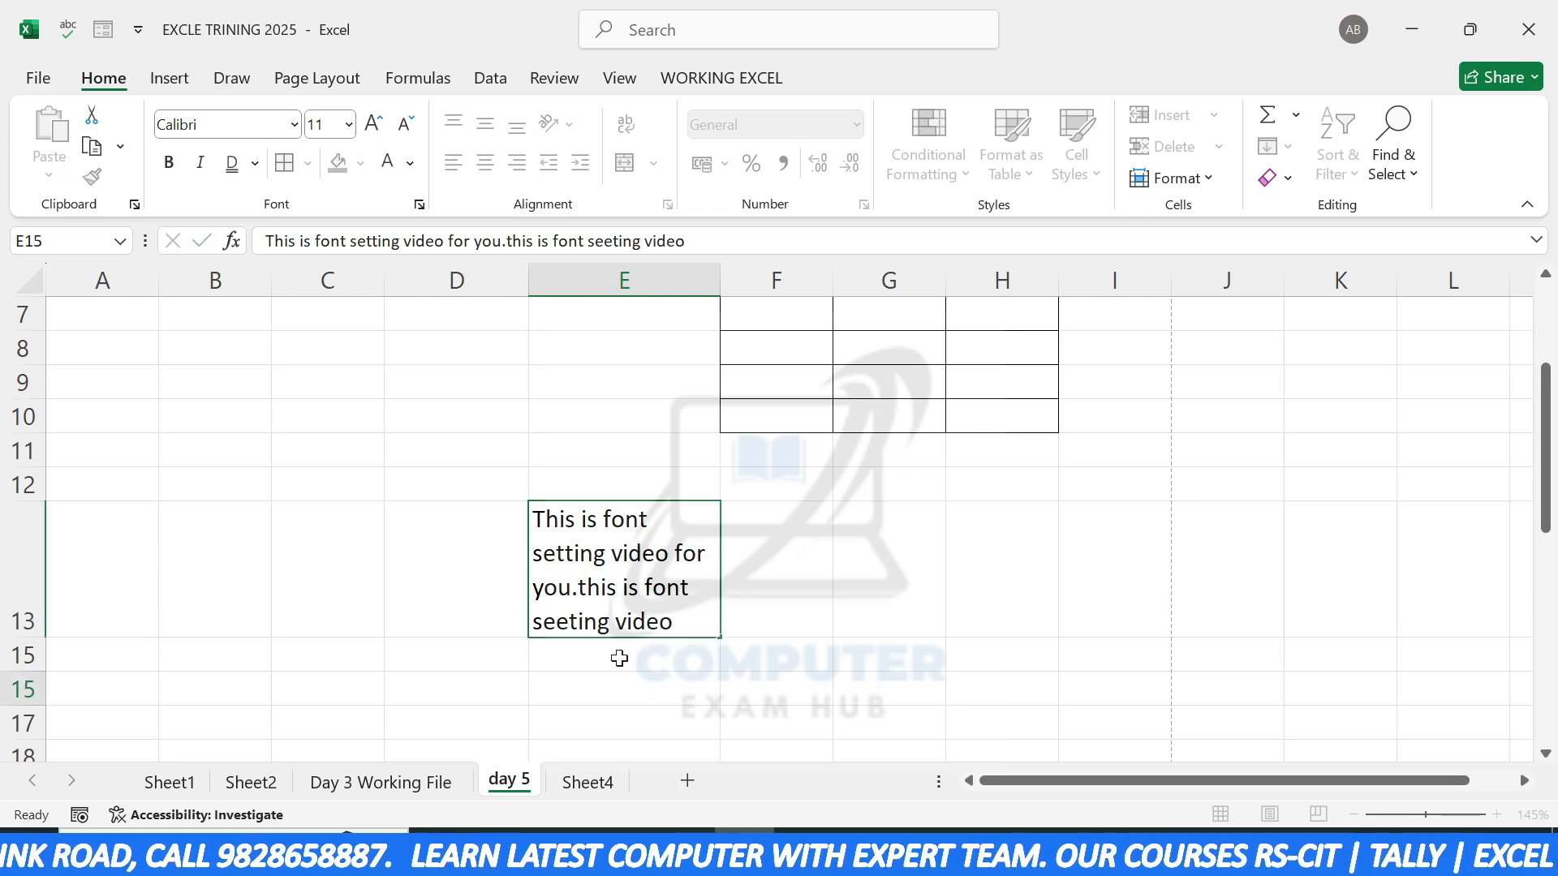
pyautogui.click(613, 591)
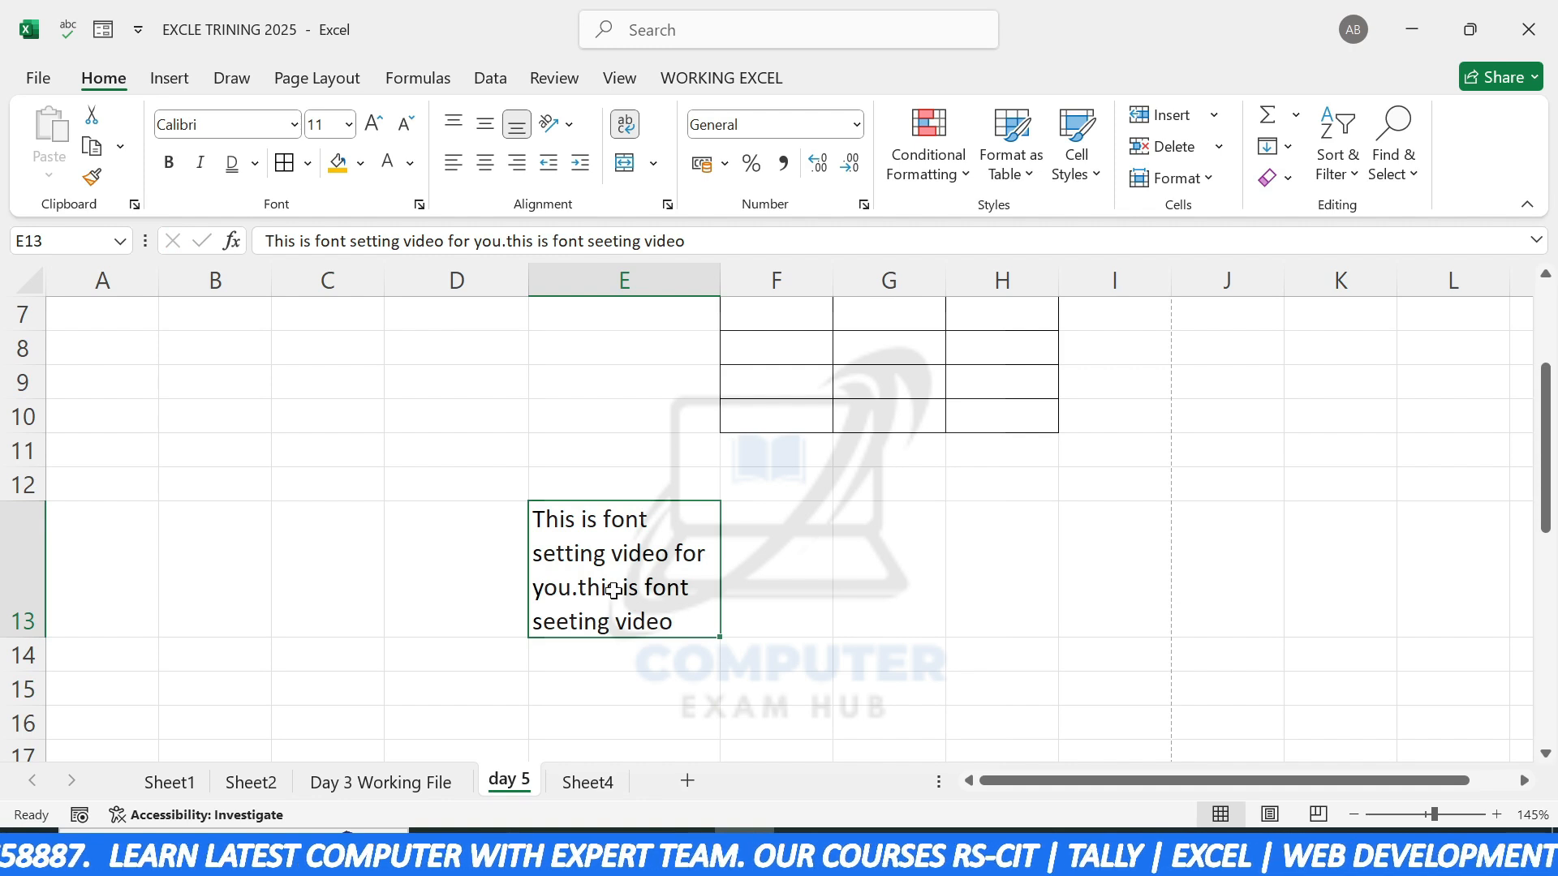
# Step: Try Merge & Center on the empty range B5:D10, and undo the merge
pyautogui.scroll(-2, 612, 591)
pyautogui.scroll(2, 594, 595)
pyautogui.scroll(2, 506, 500)
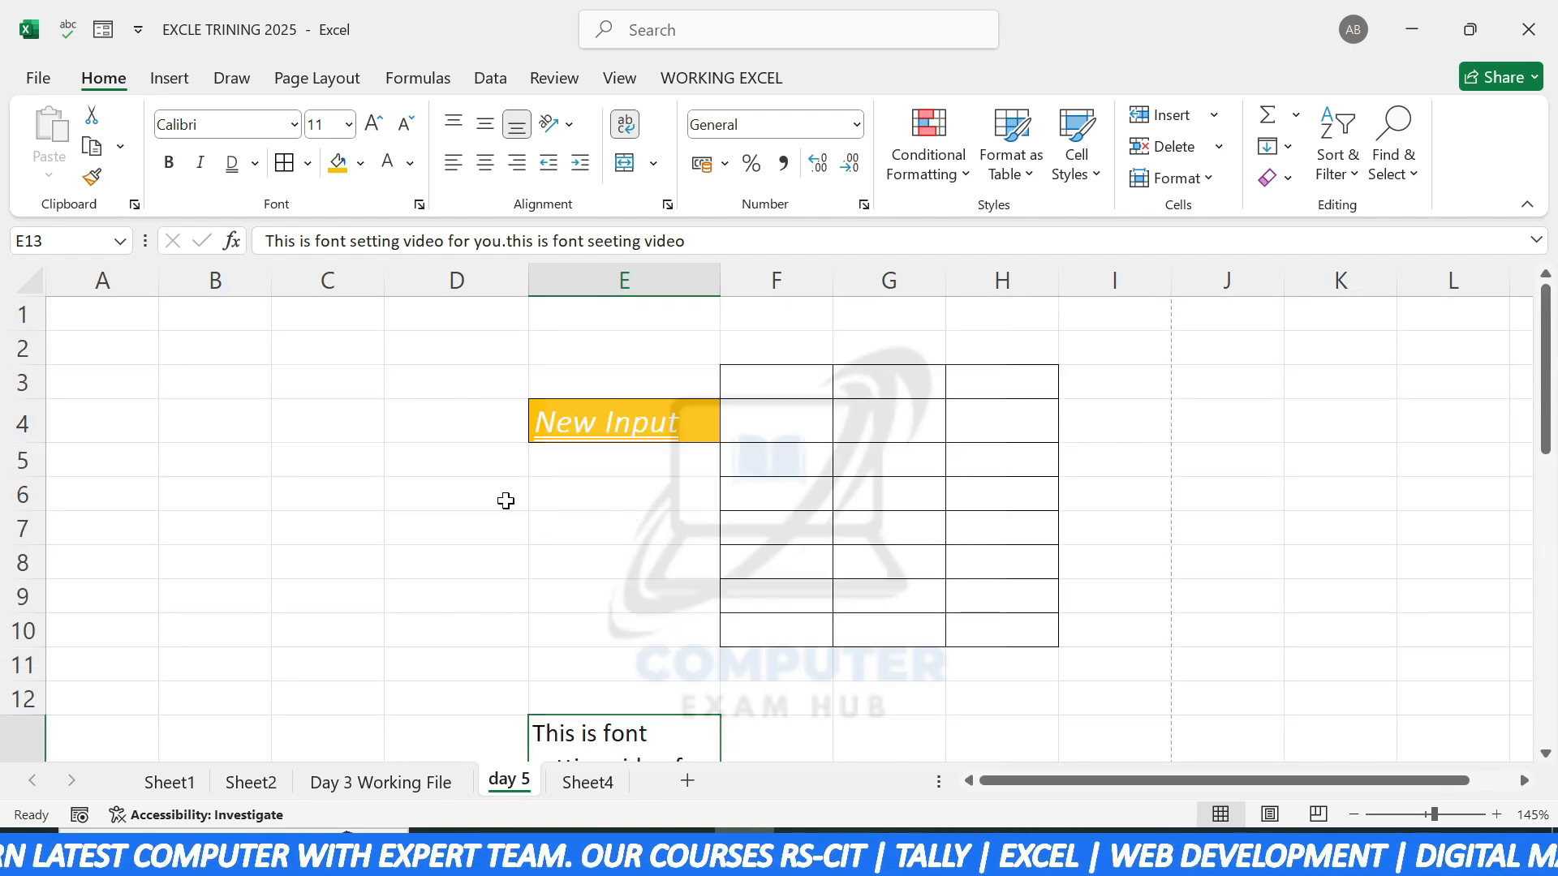
pyautogui.moveTo(243, 456); pyautogui.dragTo(511, 641)
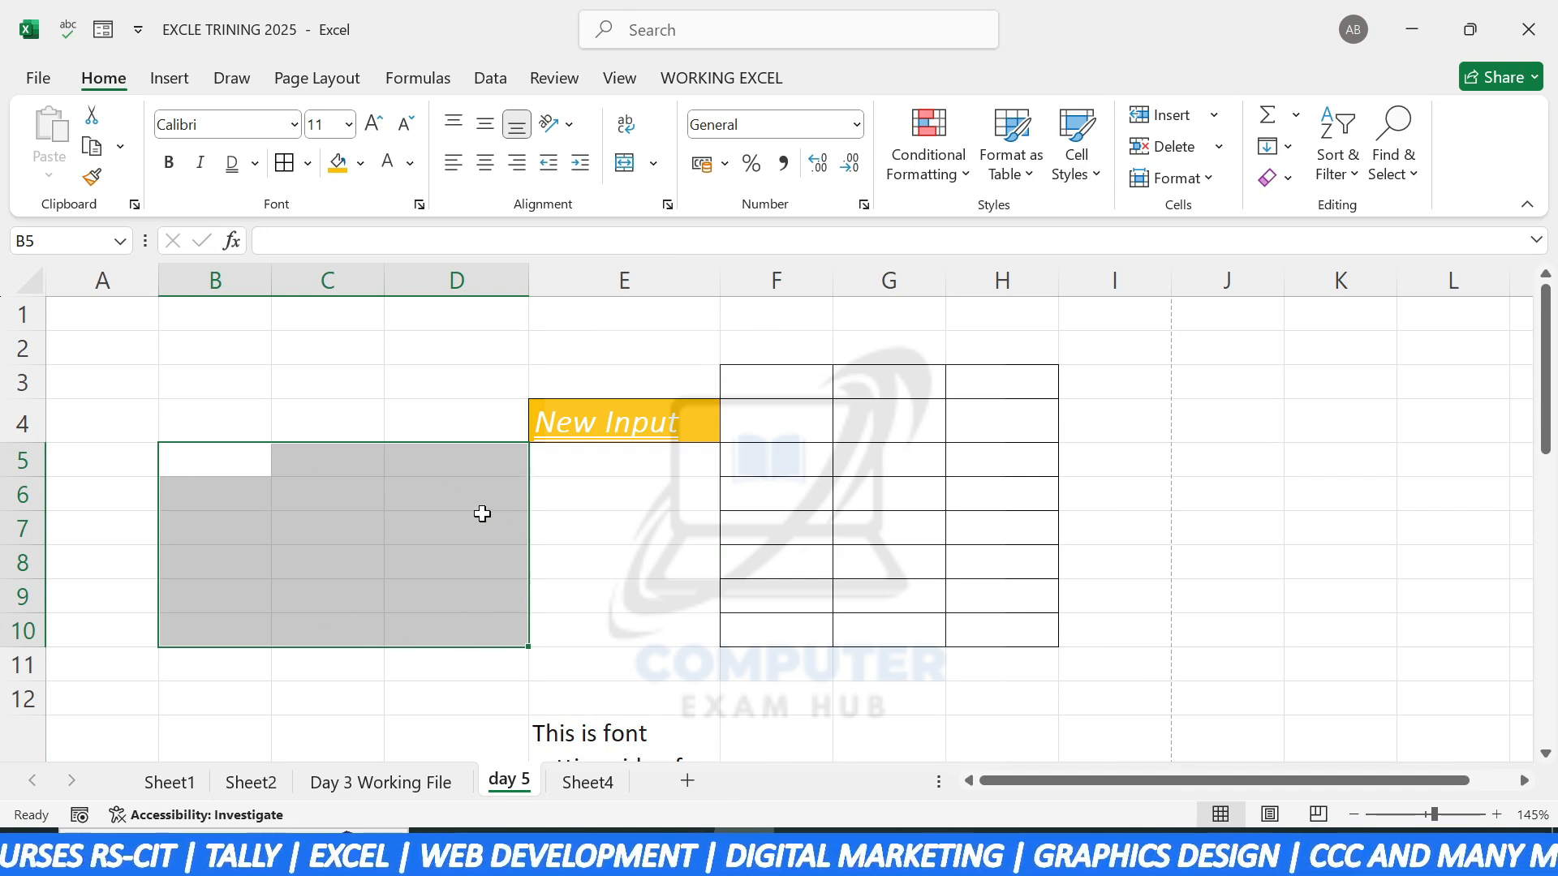
pyautogui.click(653, 163)
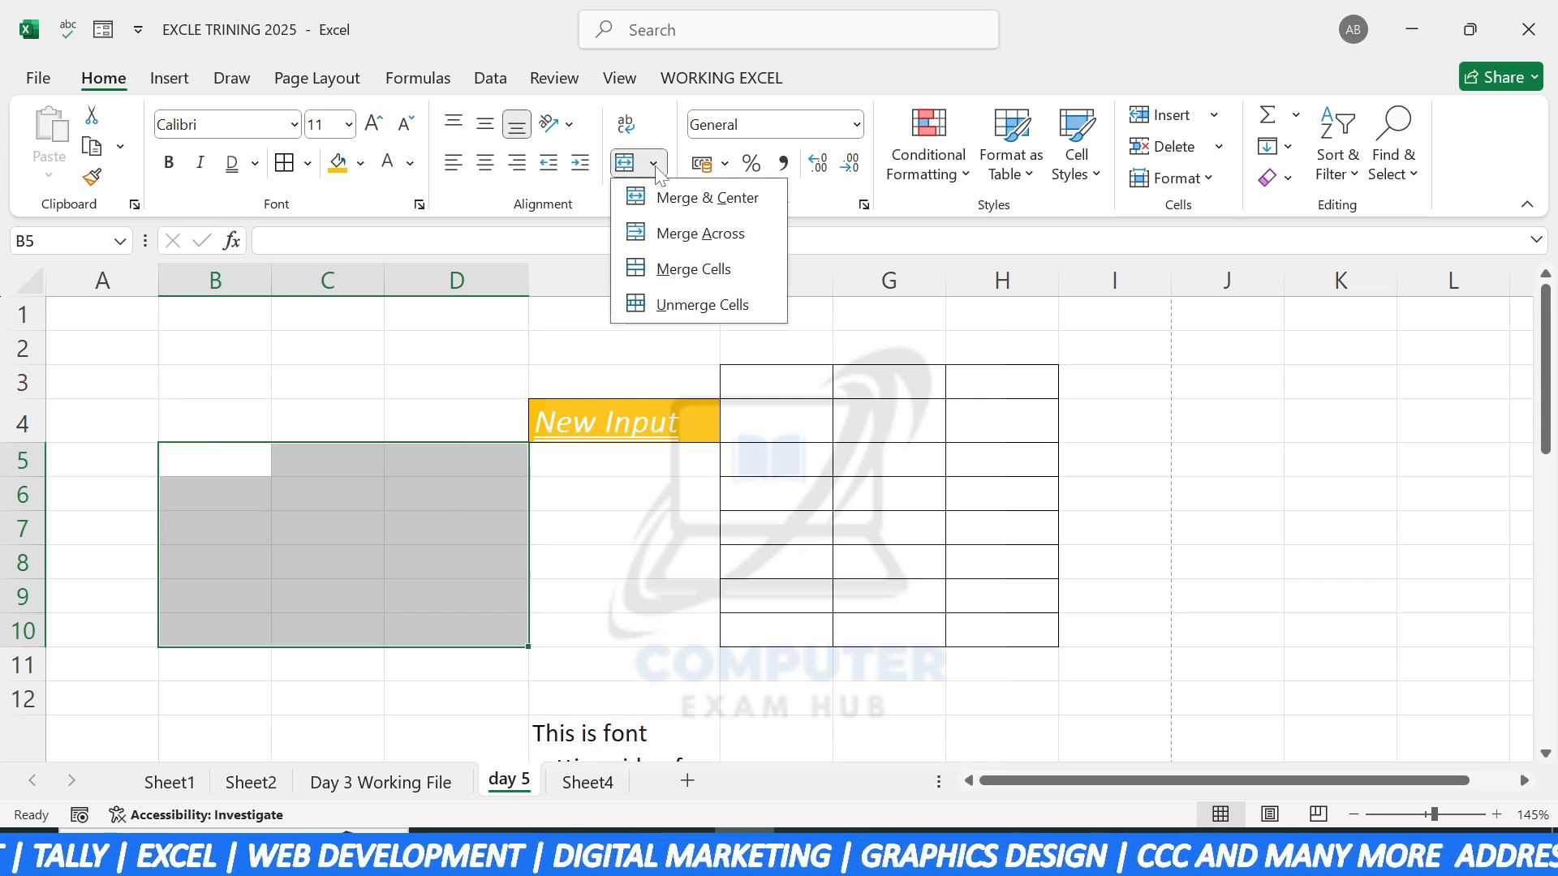
pyautogui.click(653, 198)
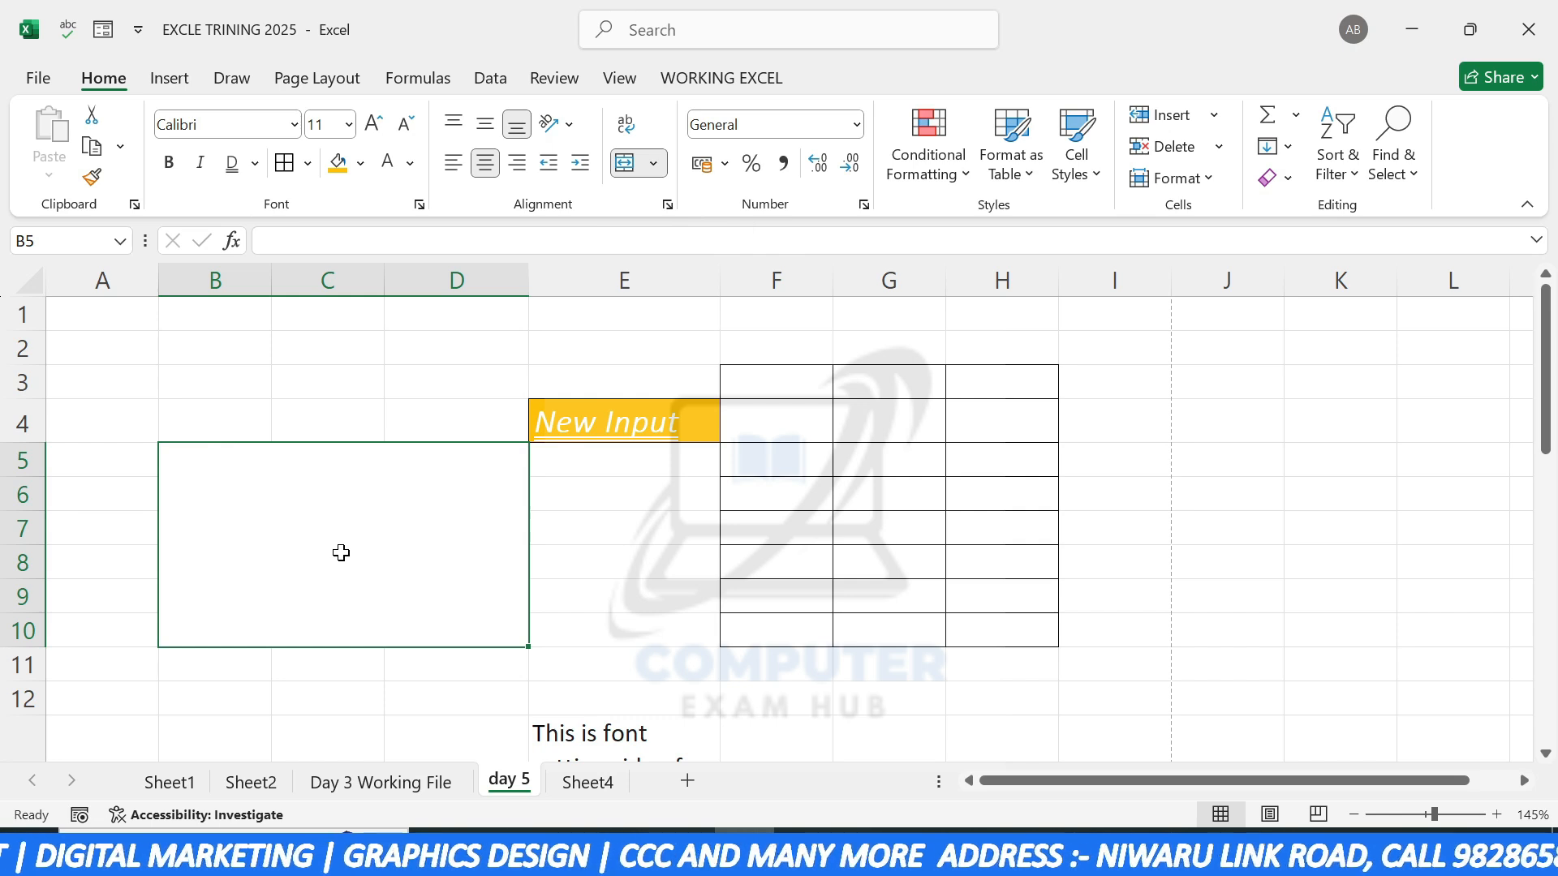
pyautogui.hotkey('ctrl', 'z')
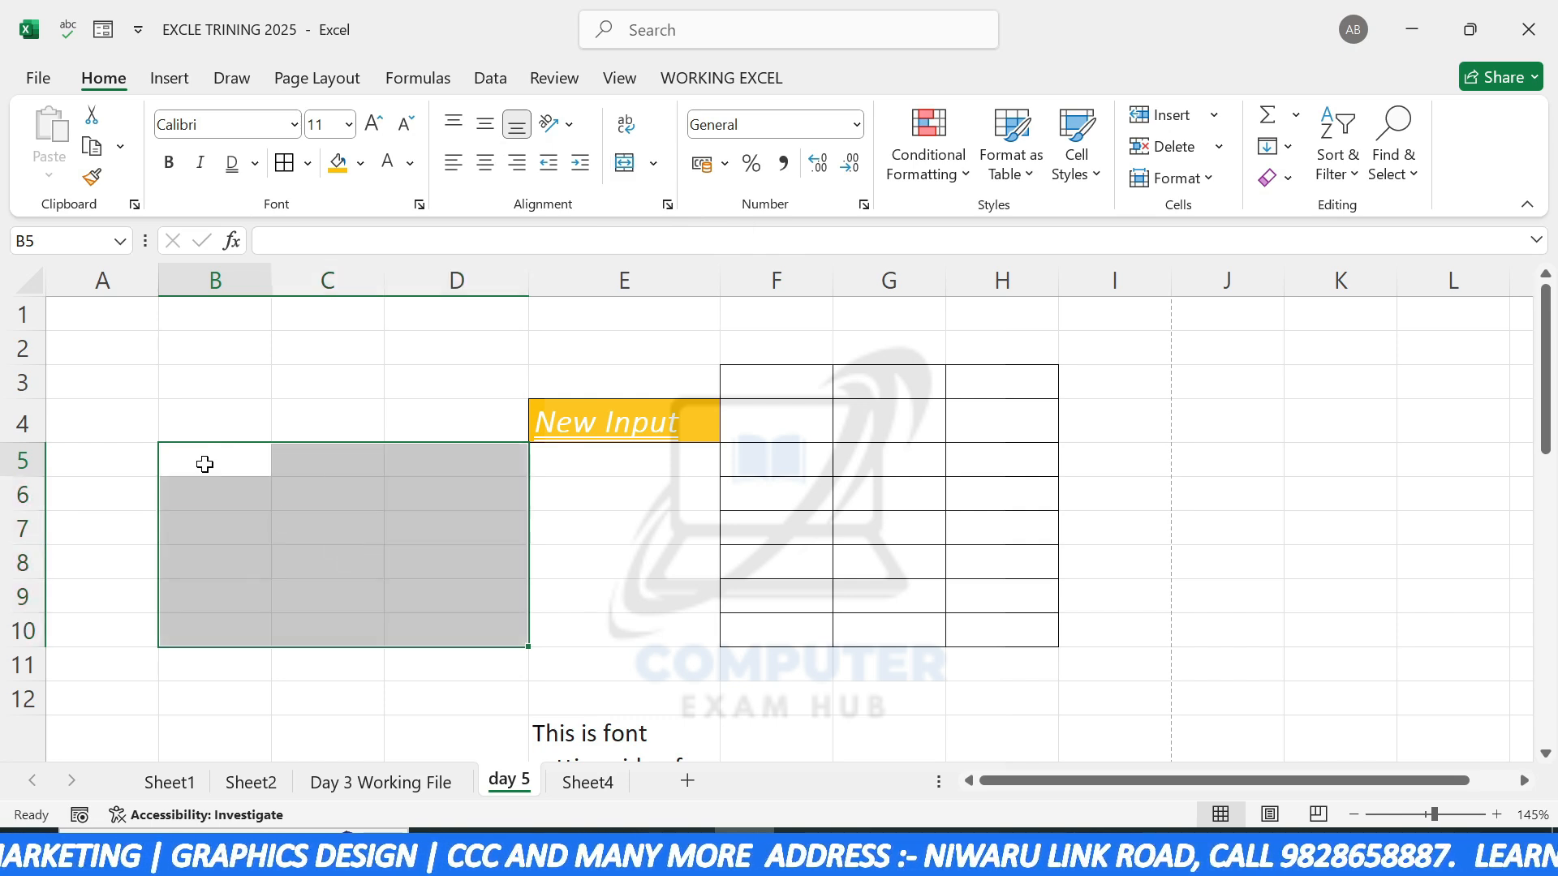
# Step: Enter "computer exam hub" in cell B5, and merge and center the range B5:D10
pyautogui.doubleClick(202, 462)
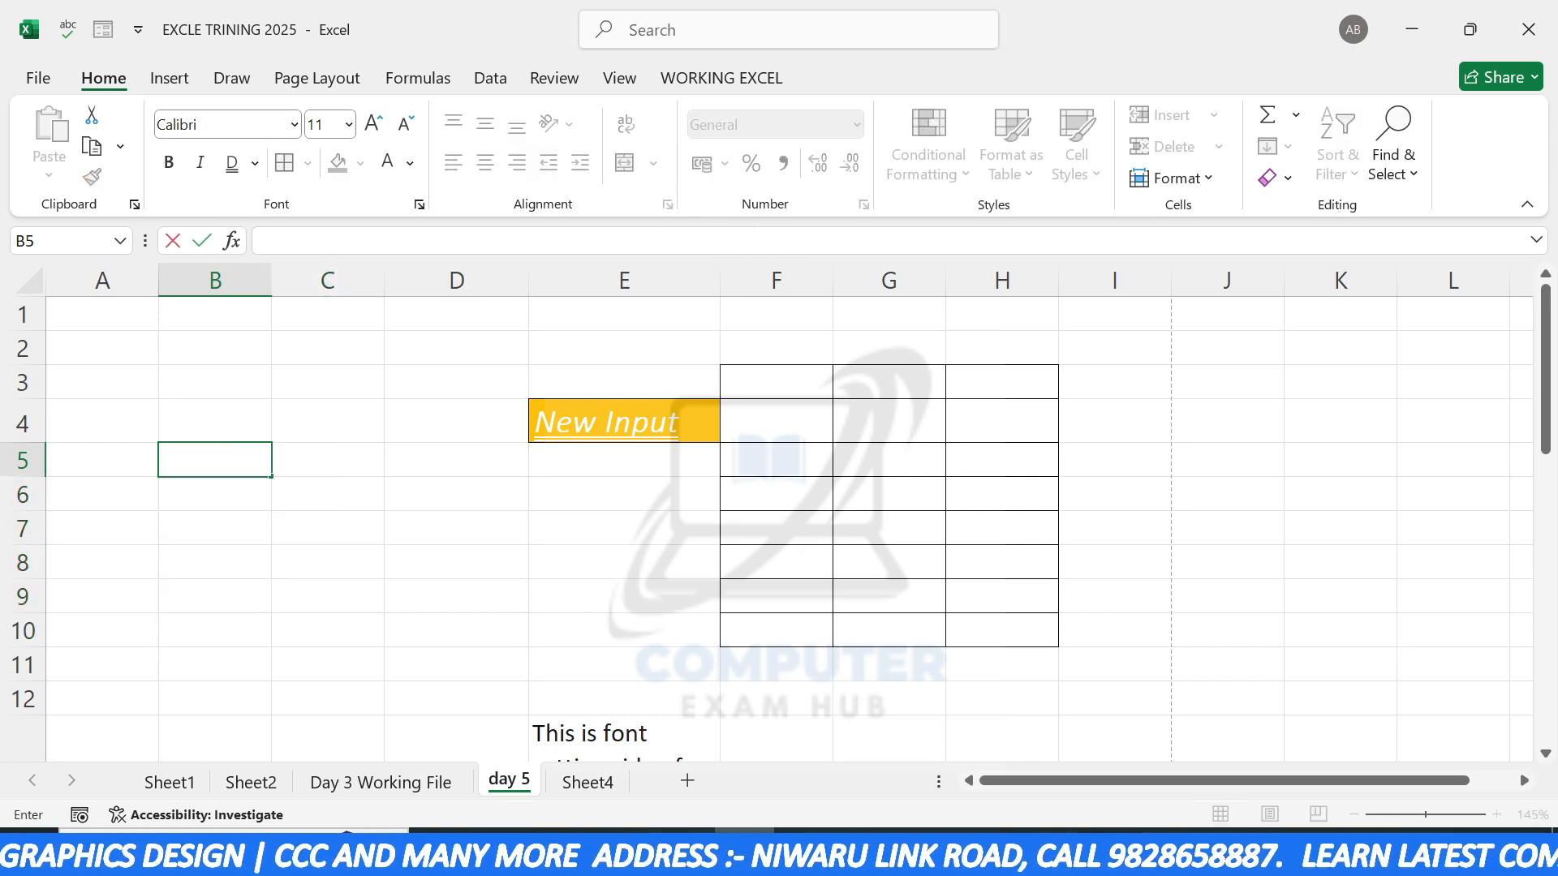
pyautogui.write('computer')
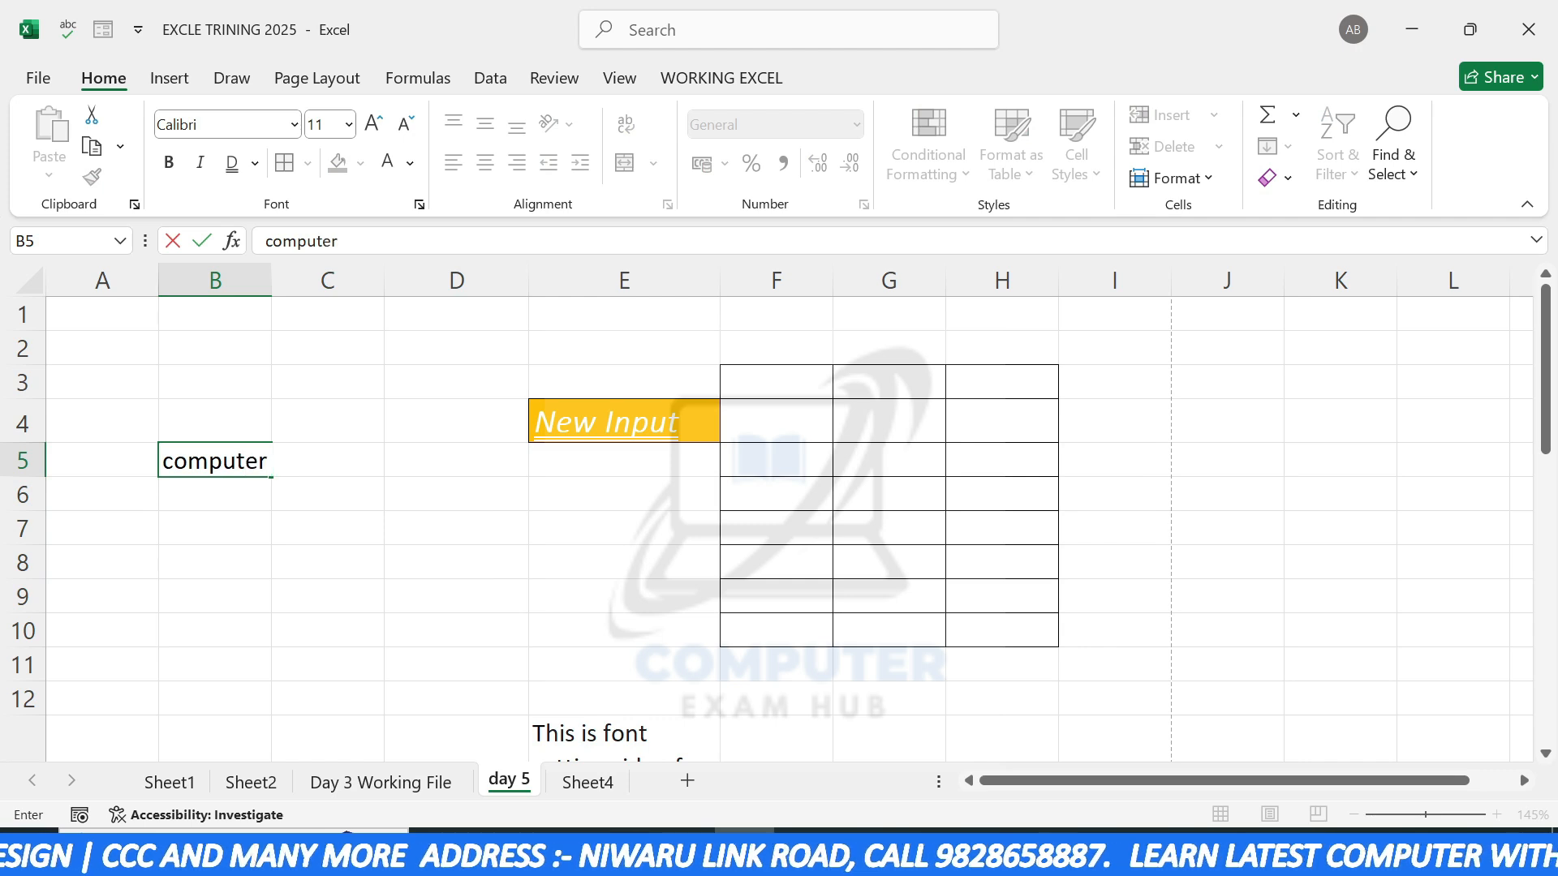
pyautogui.write(' exam hub')
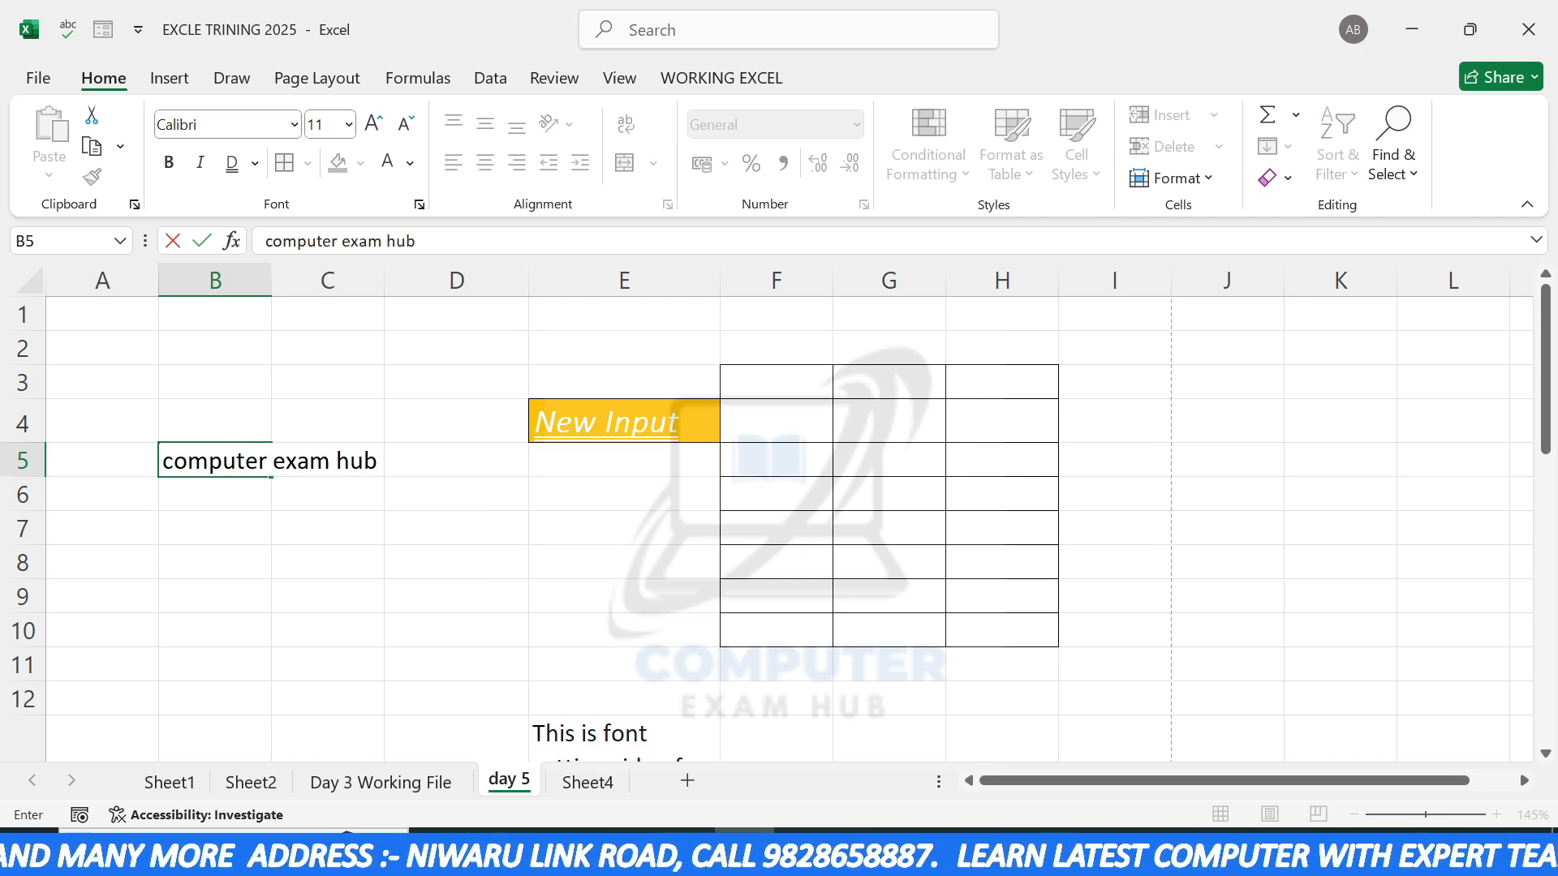
pyautogui.click(219, 600)
pyautogui.moveTo(215, 460); pyautogui.dragTo(465, 621)
pyautogui.click(627, 165)
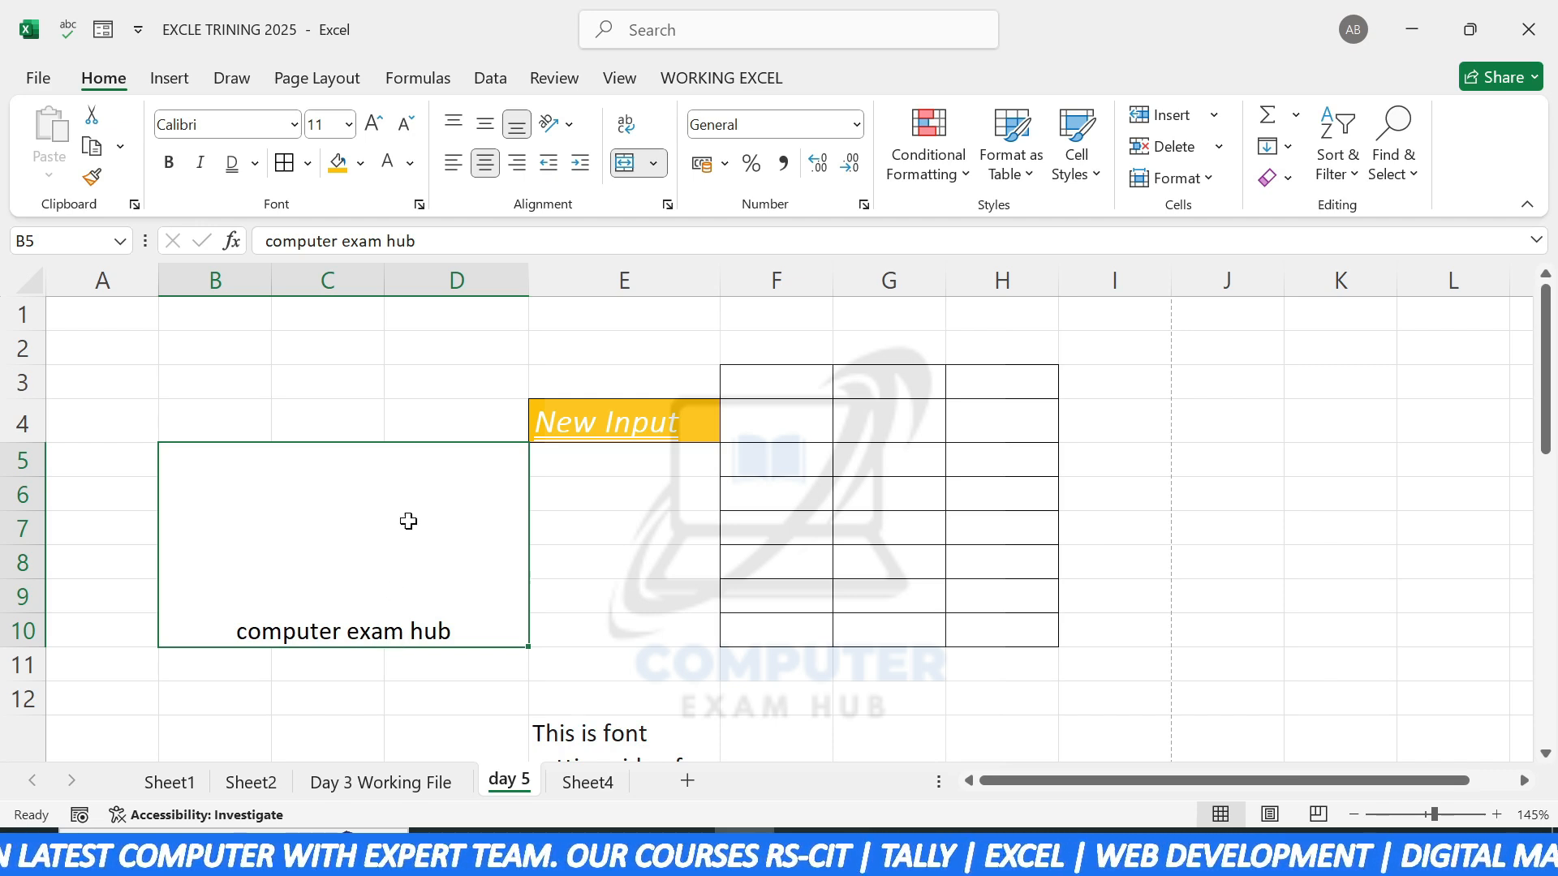
# Step: Try the left, center and right horizontal alignments on the text in the merged cell B5:D10
pyautogui.click(460, 171)
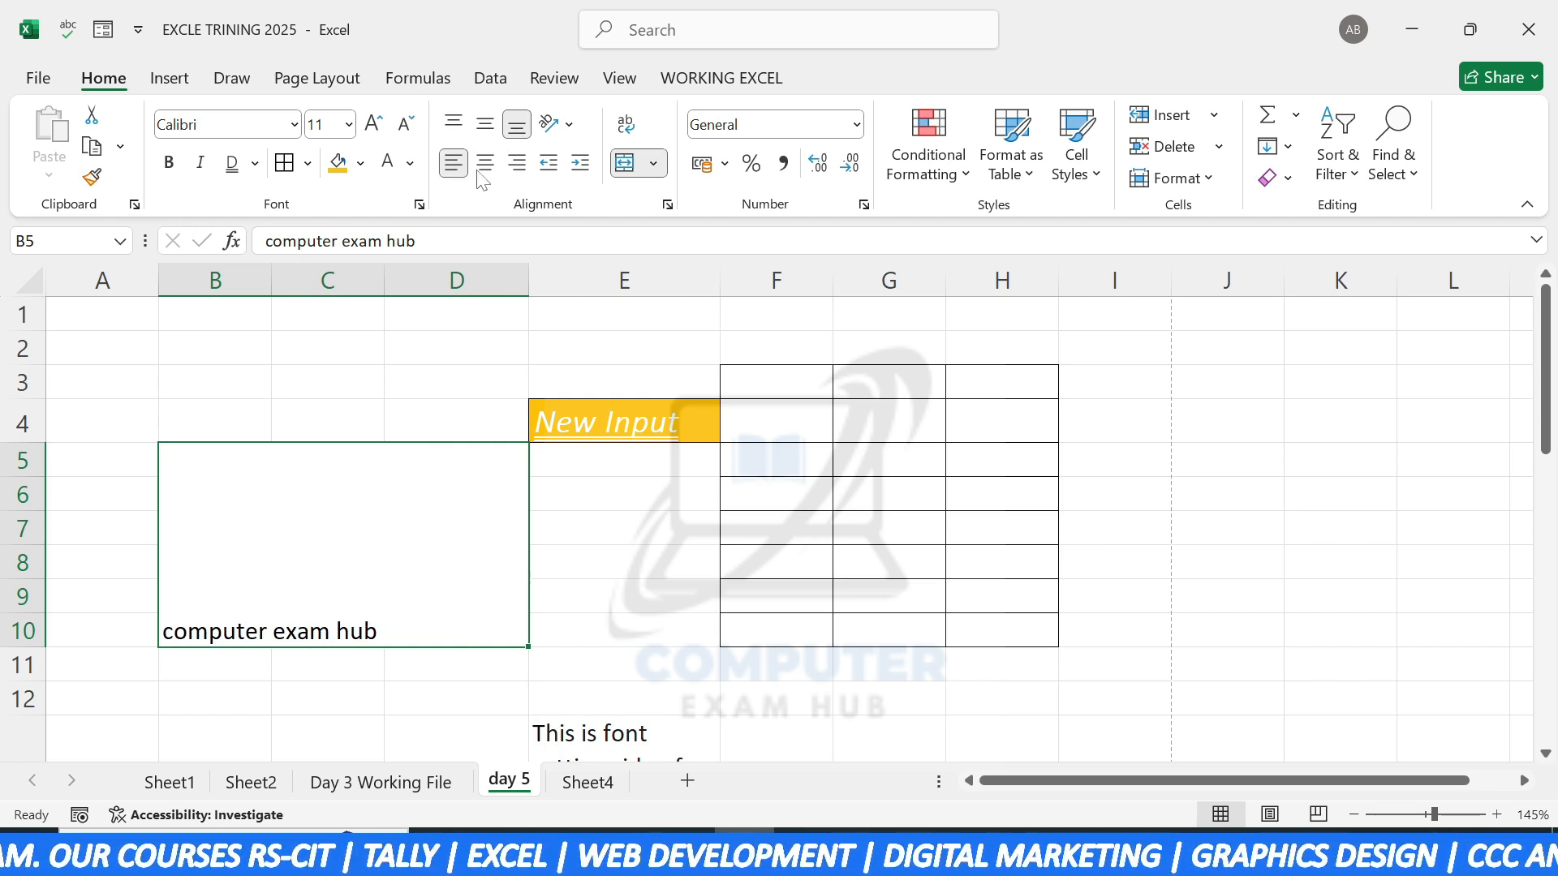
pyautogui.click(484, 167)
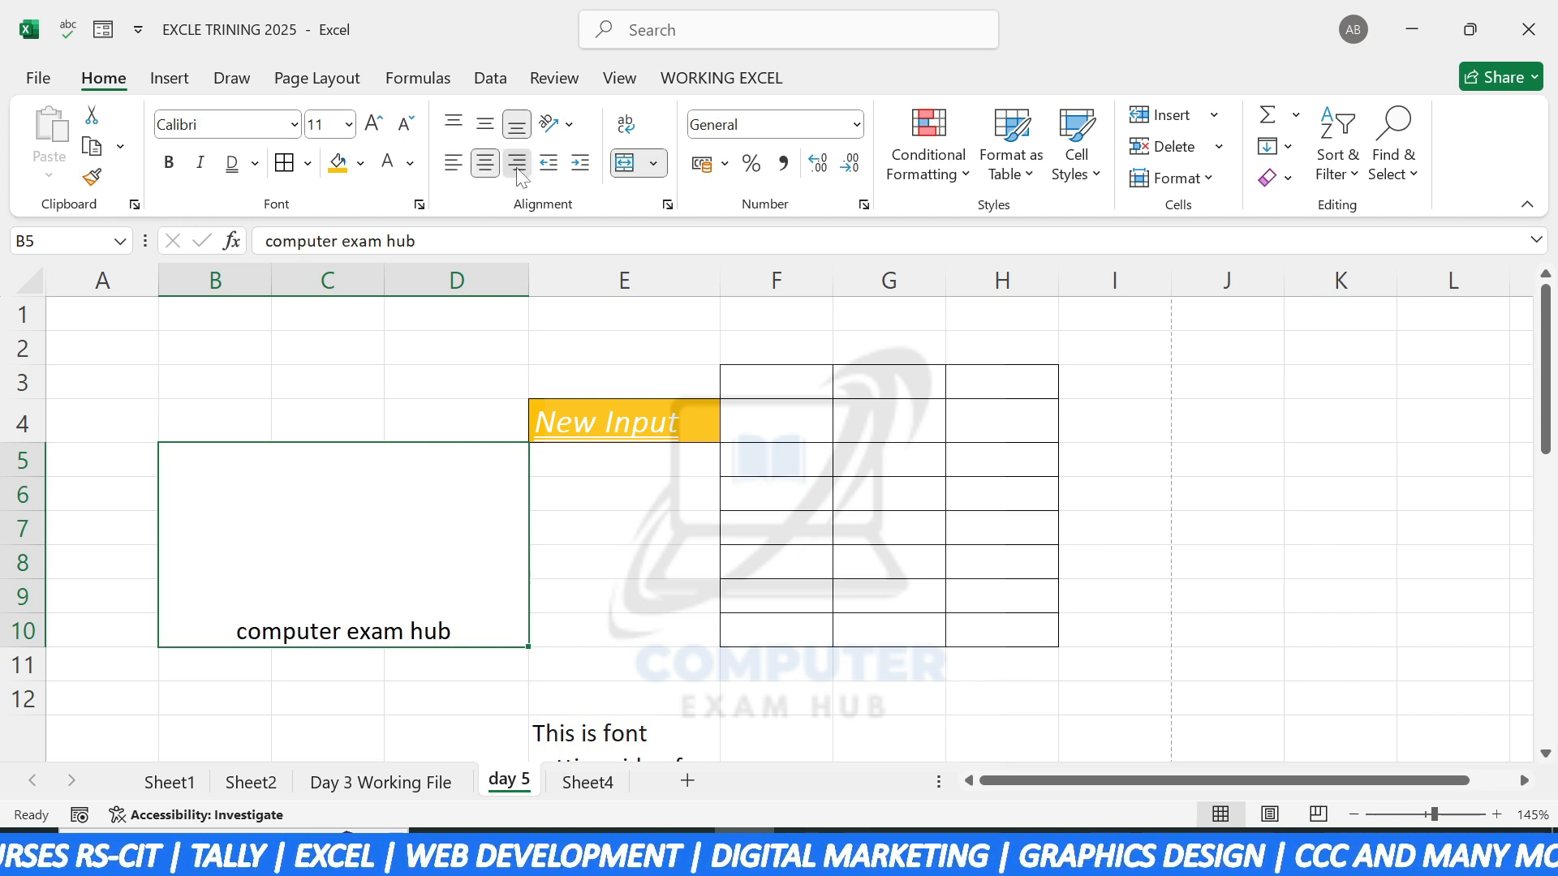
pyautogui.click(516, 166)
# Step: Try the middle, bottom and top vertical alignments on the text in the merged cell B5:D10
pyautogui.click(486, 125)
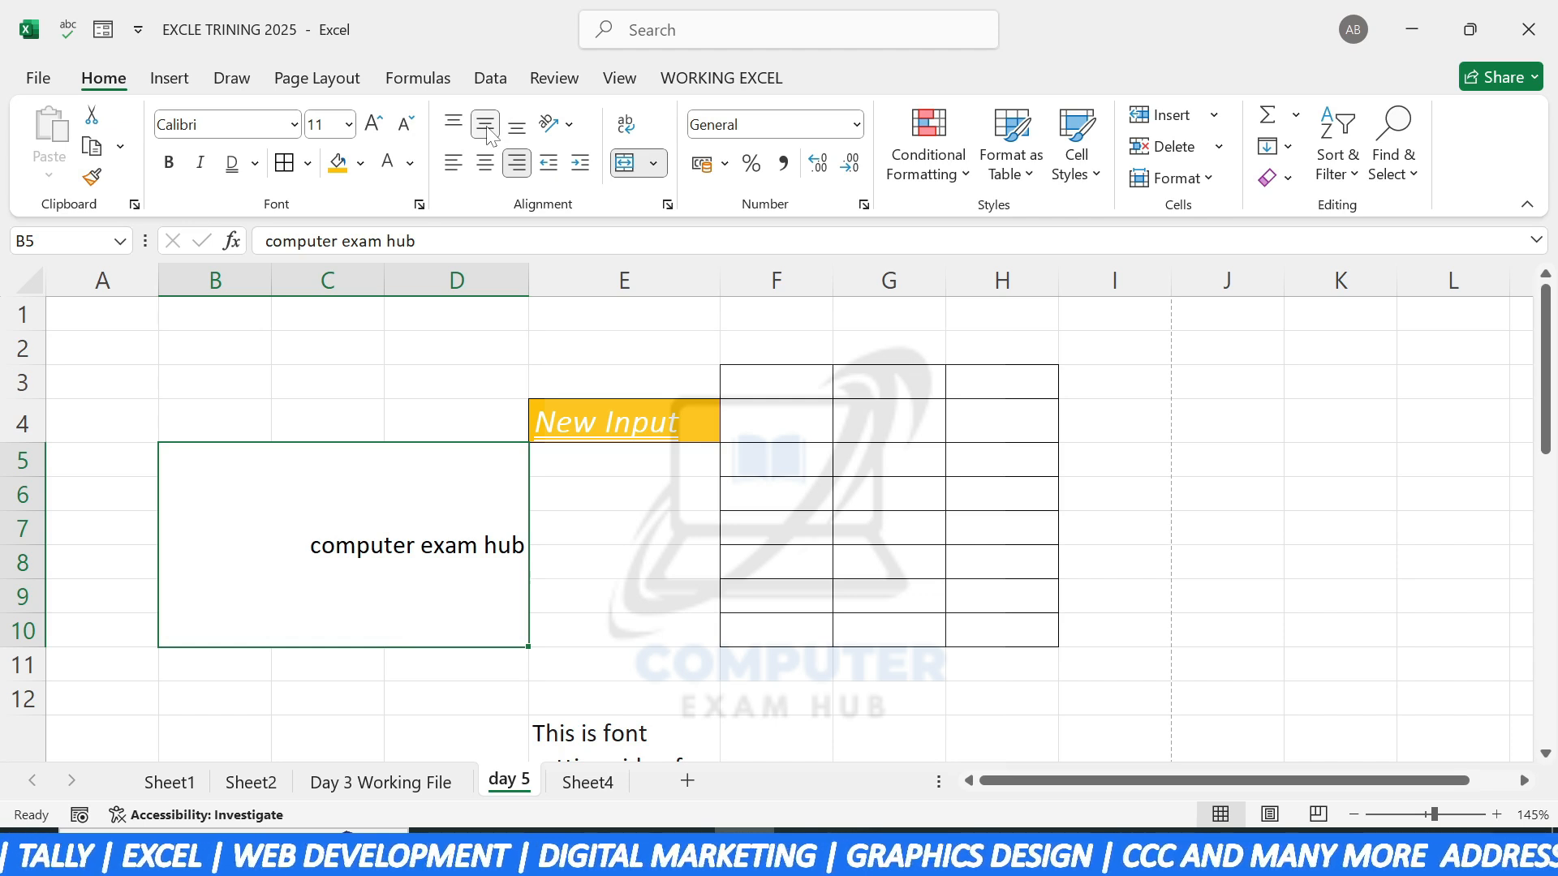
pyautogui.click(516, 126)
pyautogui.click(485, 125)
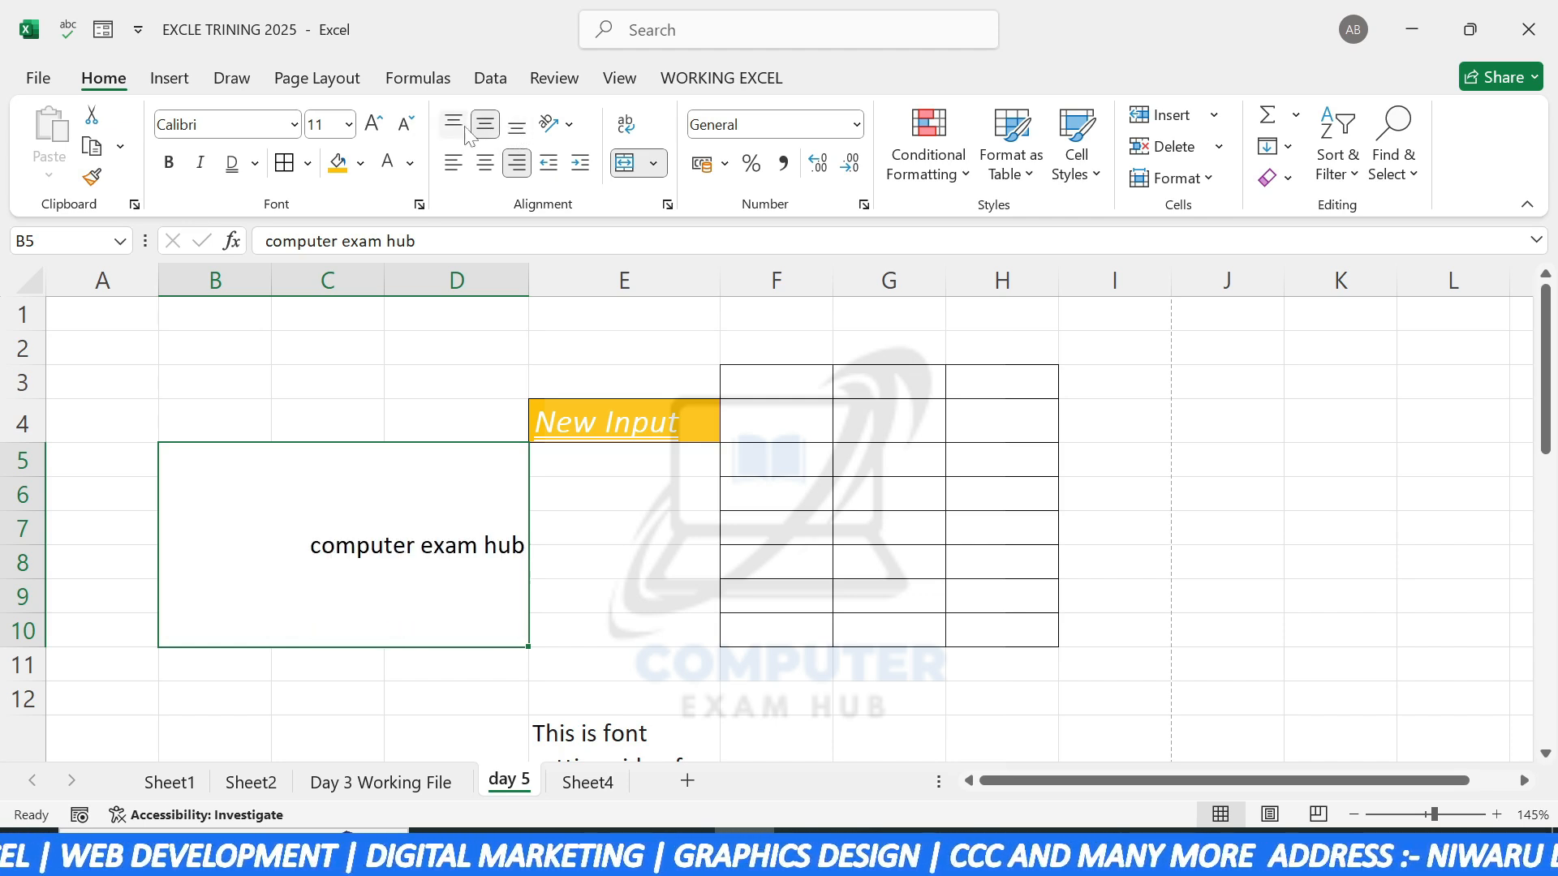
pyautogui.click(454, 126)
pyautogui.click(485, 125)
pyautogui.click(517, 126)
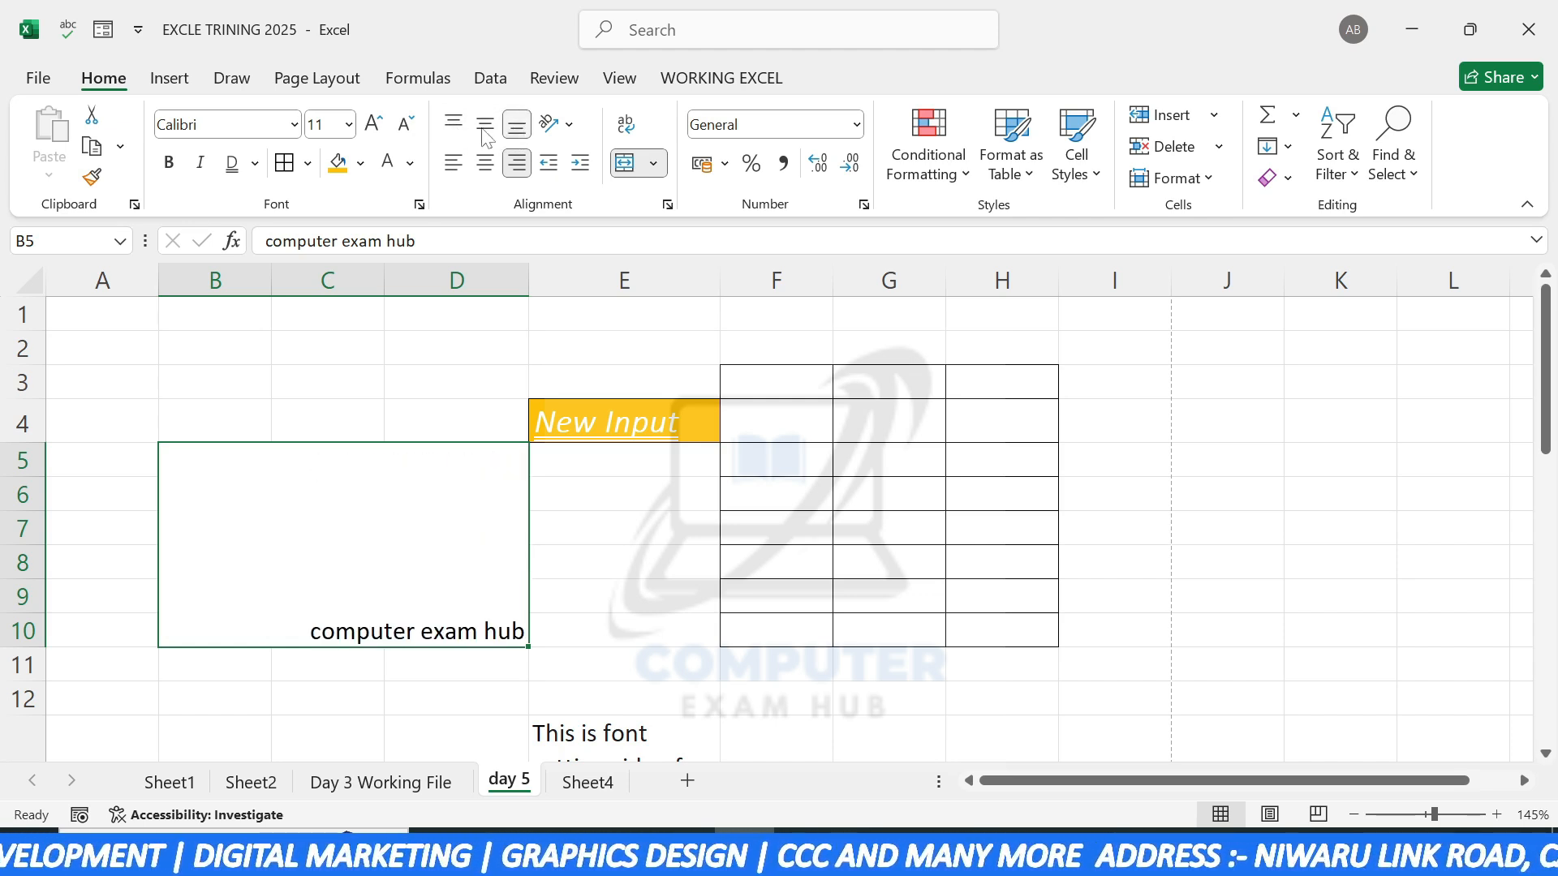
# Step: Align the "computer exam hub" text to the middle vertically and to the center horizontally in its merged cell
pyautogui.click(485, 125)
pyautogui.click(485, 162)
pyautogui.click(516, 126)
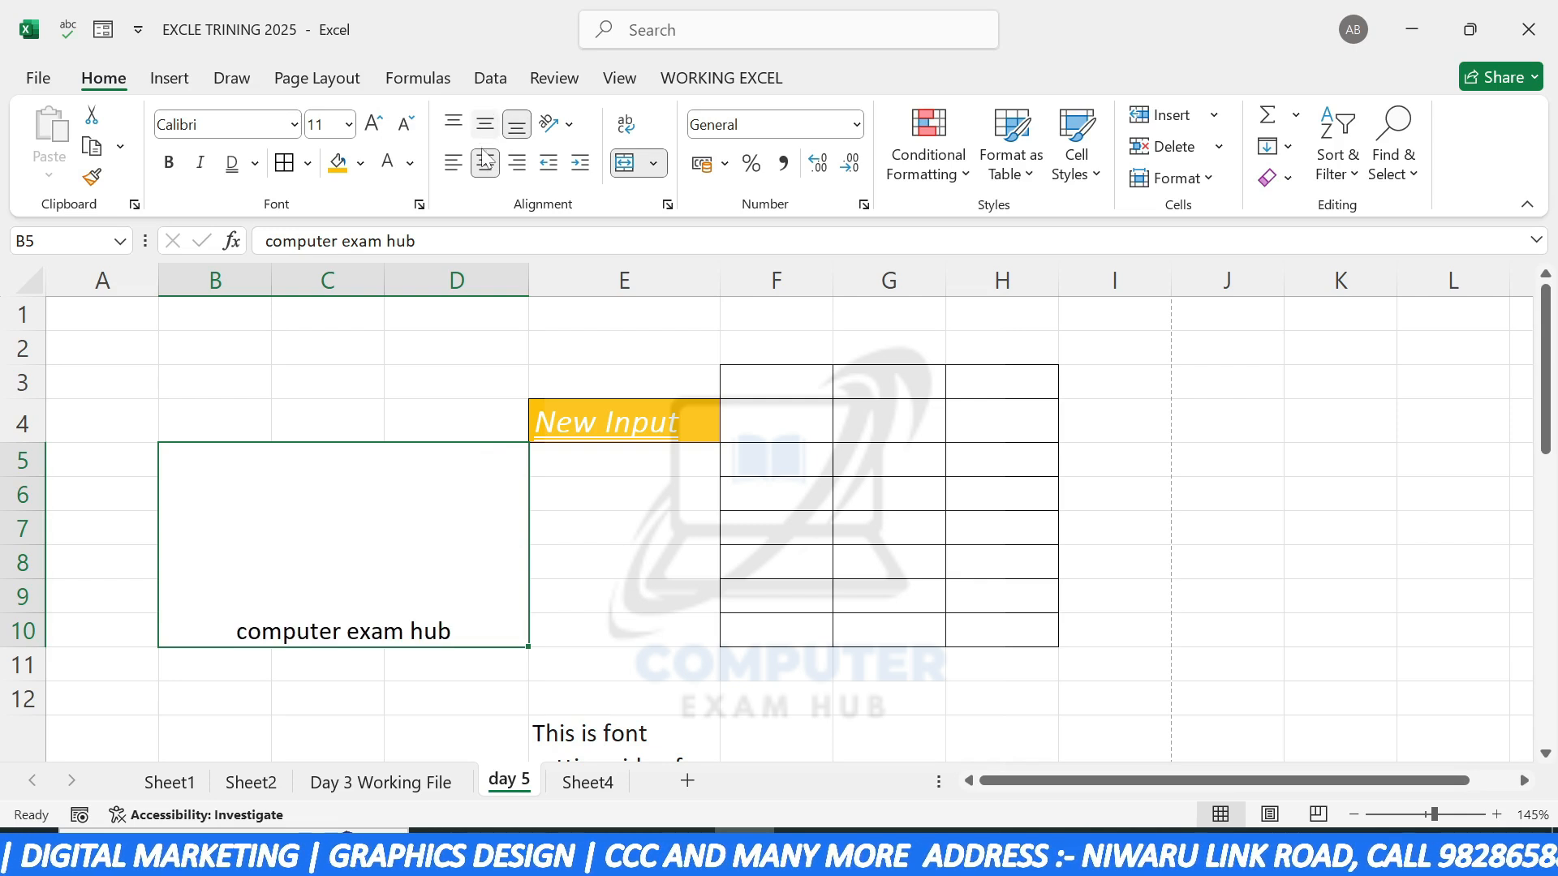
pyautogui.click(485, 162)
pyautogui.click(485, 125)
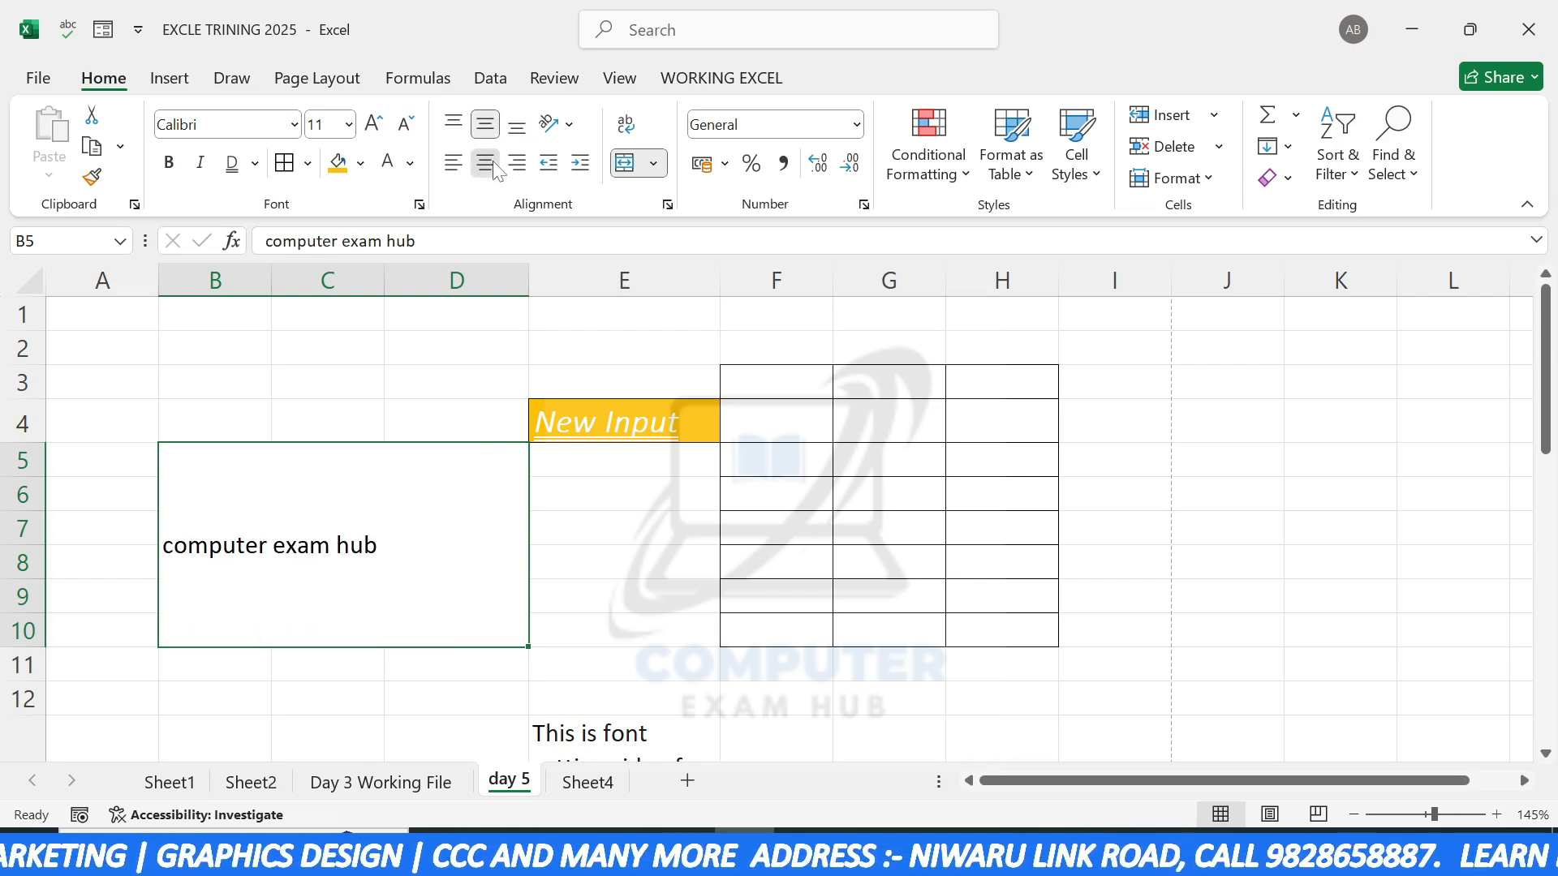
pyautogui.click(485, 162)
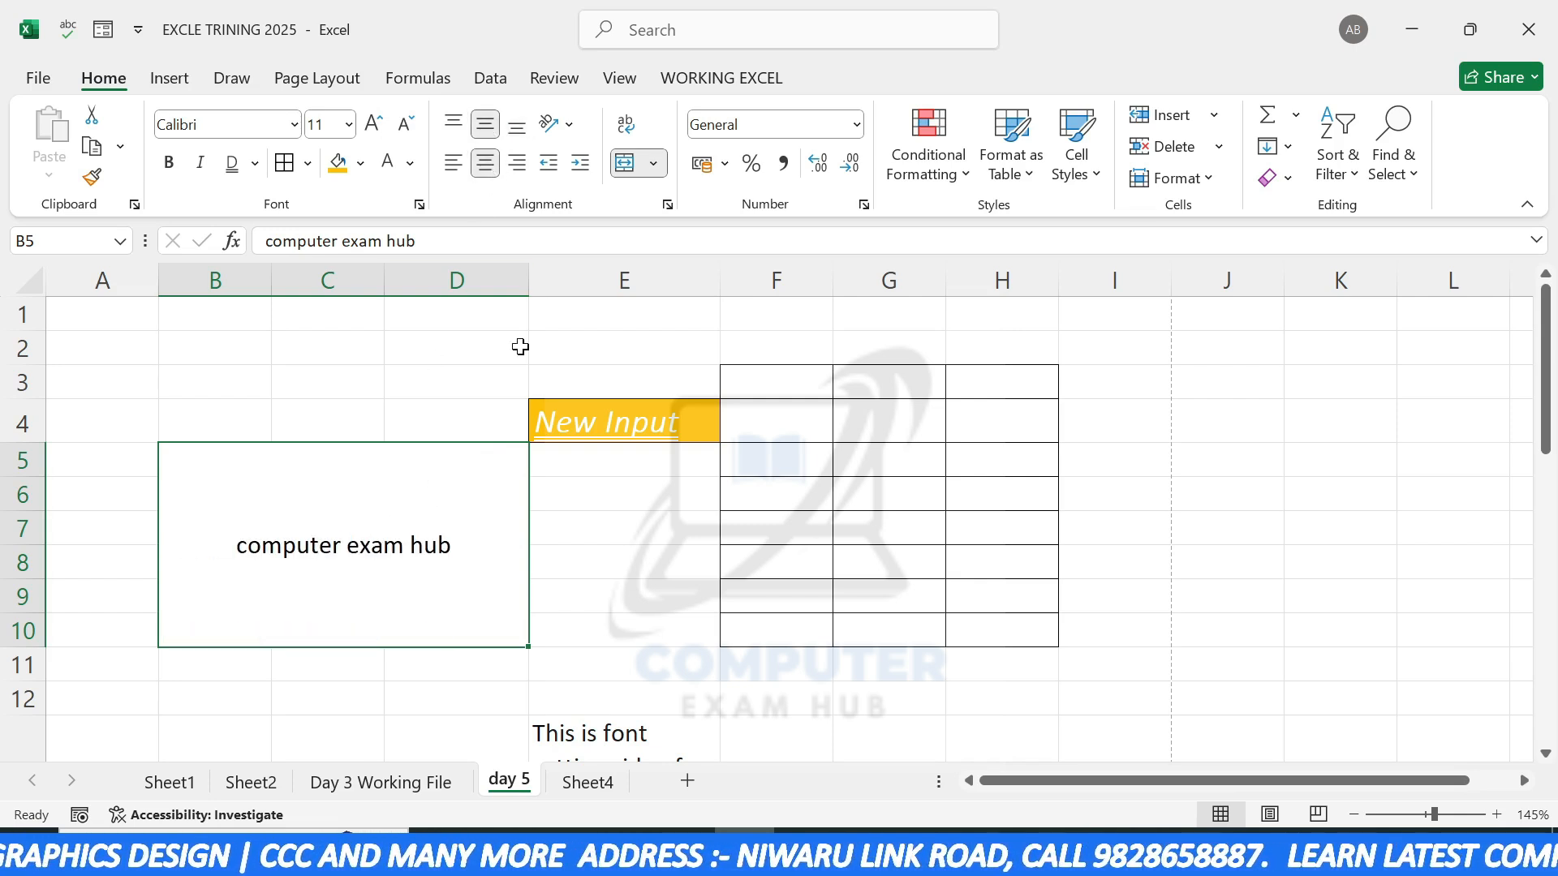
# Step: Try increasing and decreasing the indent of the merged cell's text once, and indent it by four levels
pyautogui.click(581, 166)
pyautogui.click(549, 163)
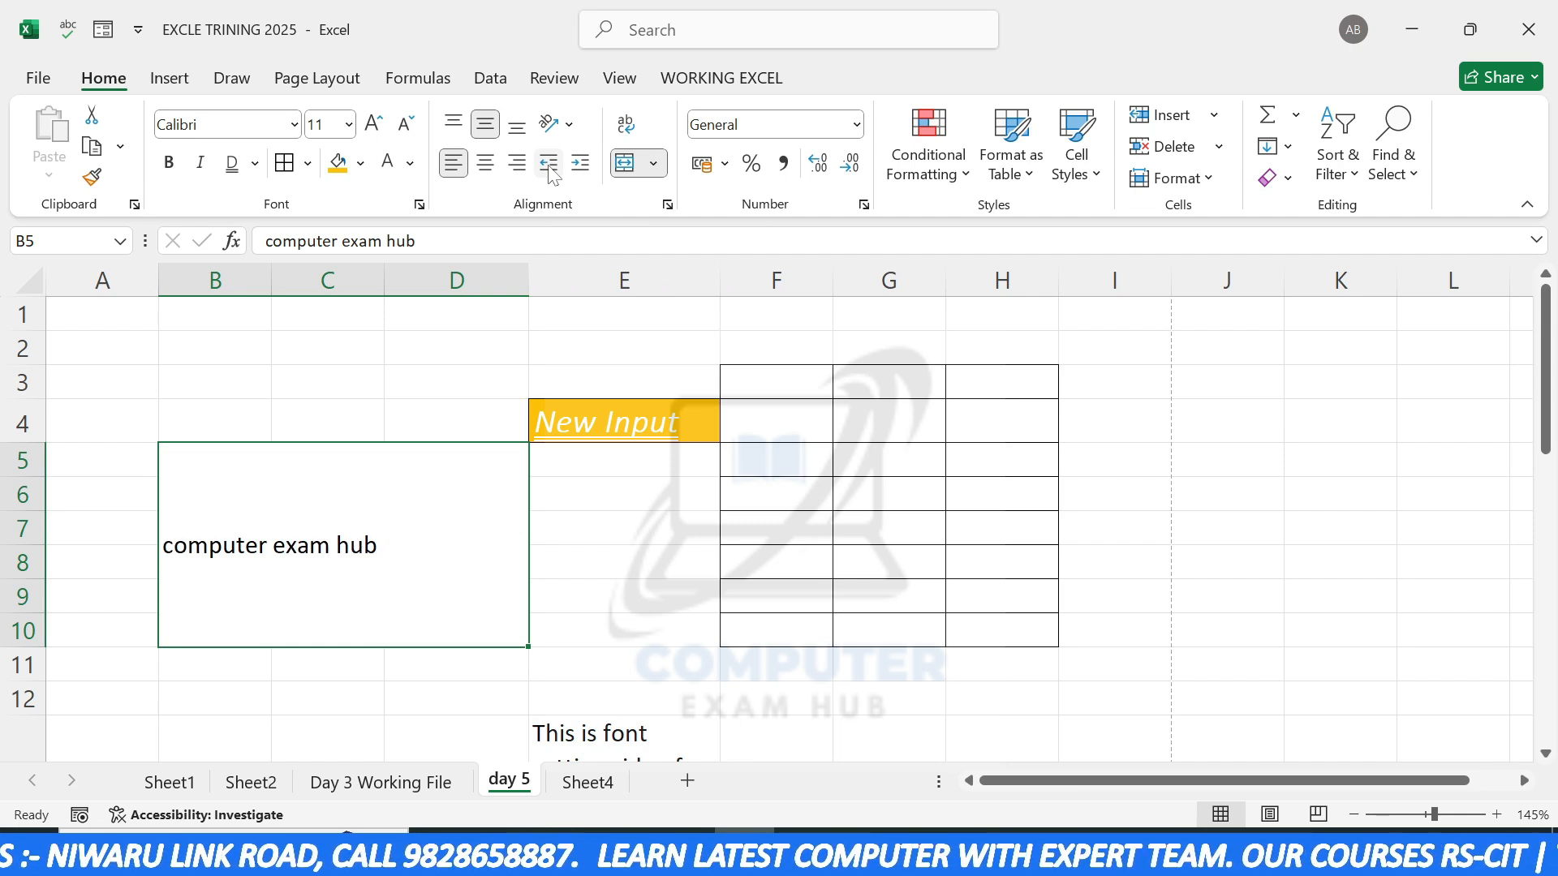
pyautogui.click(583, 168)
pyautogui.click(584, 168)
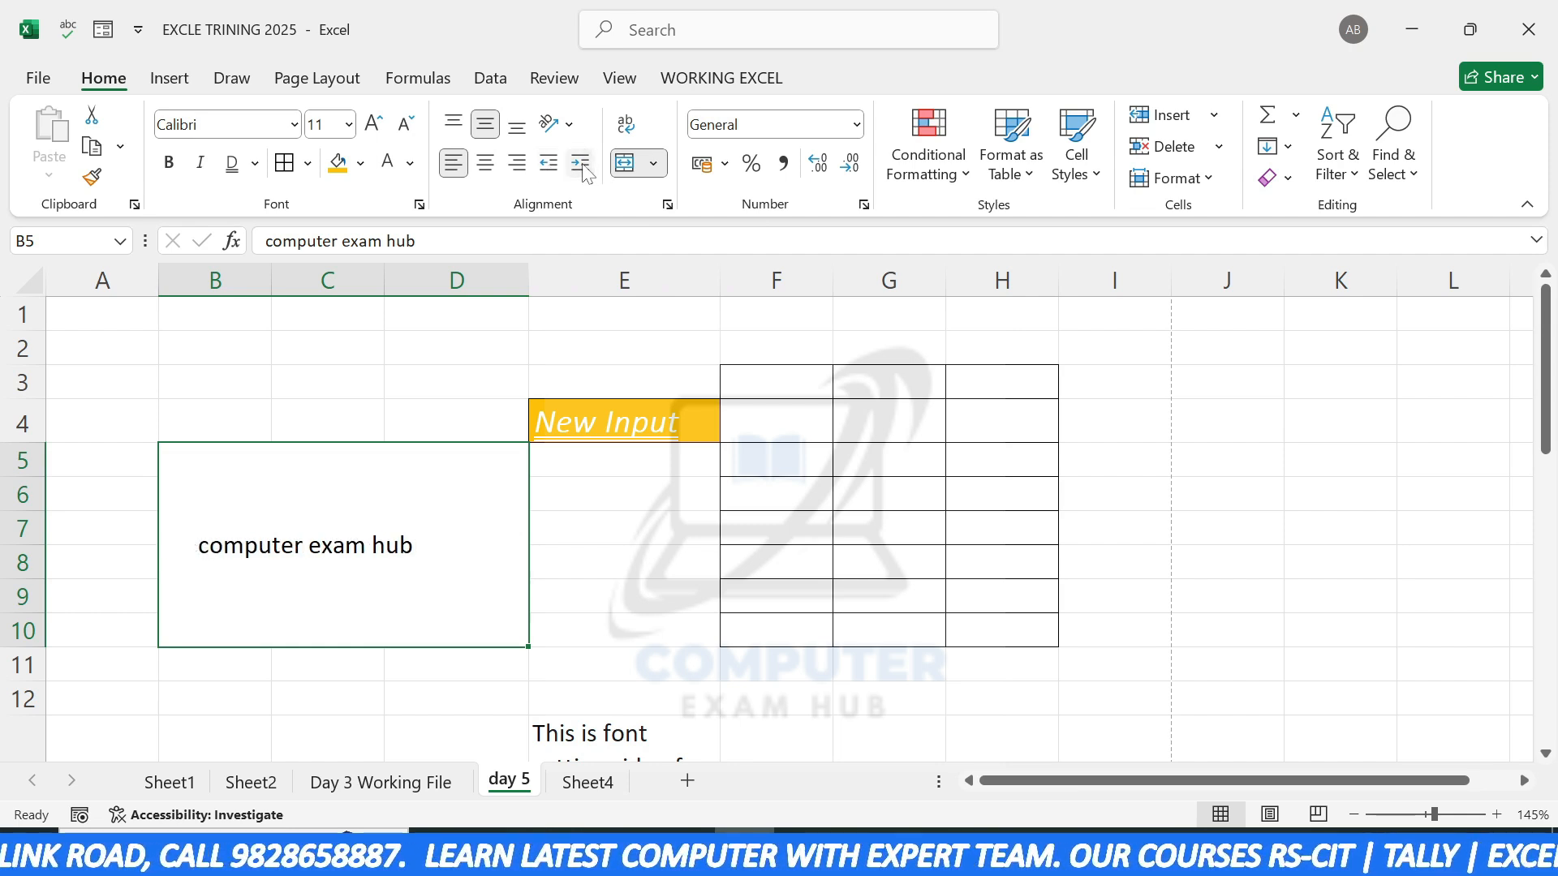
pyautogui.click(583, 168)
pyautogui.click(583, 168)
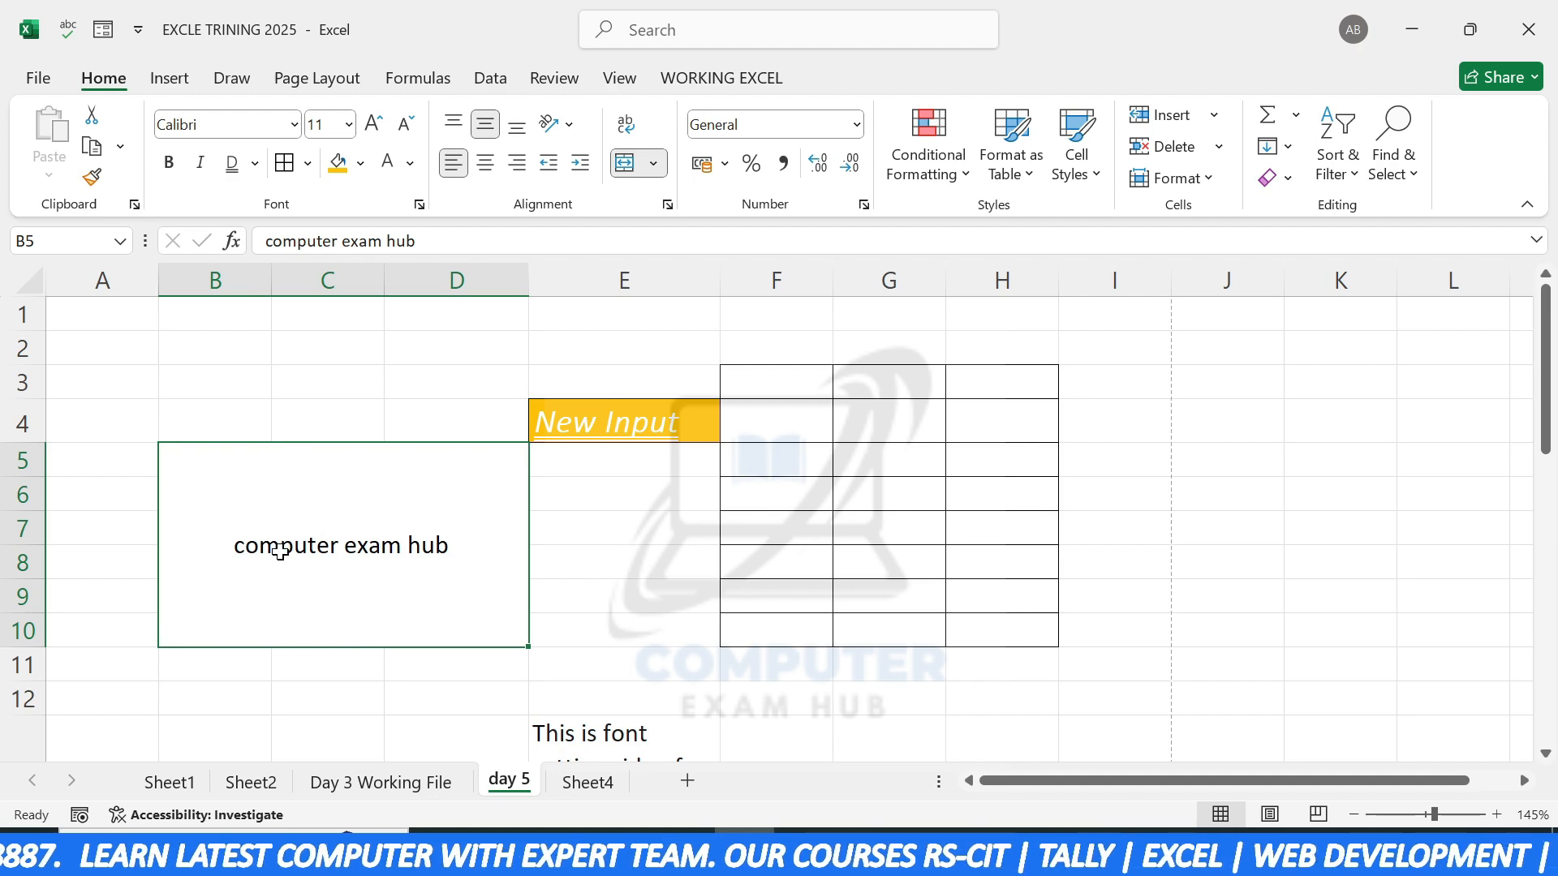
# Step: Rotate the "computer exam hub" text in the merged cell B5:D10 to an orientation of 12 degrees
pyautogui.click(570, 126)
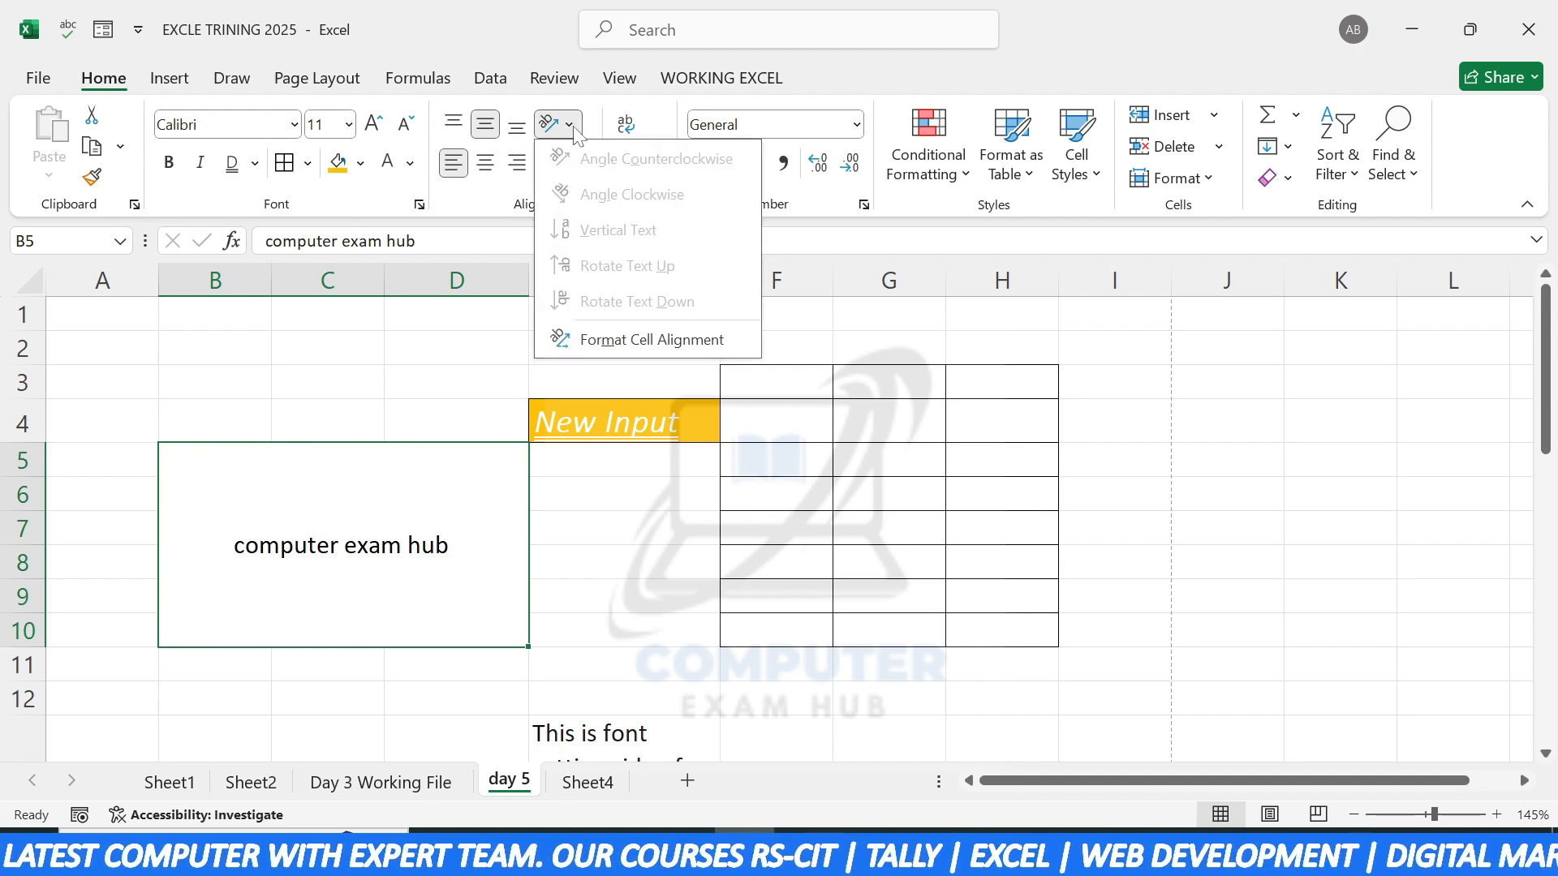
pyautogui.click(613, 347)
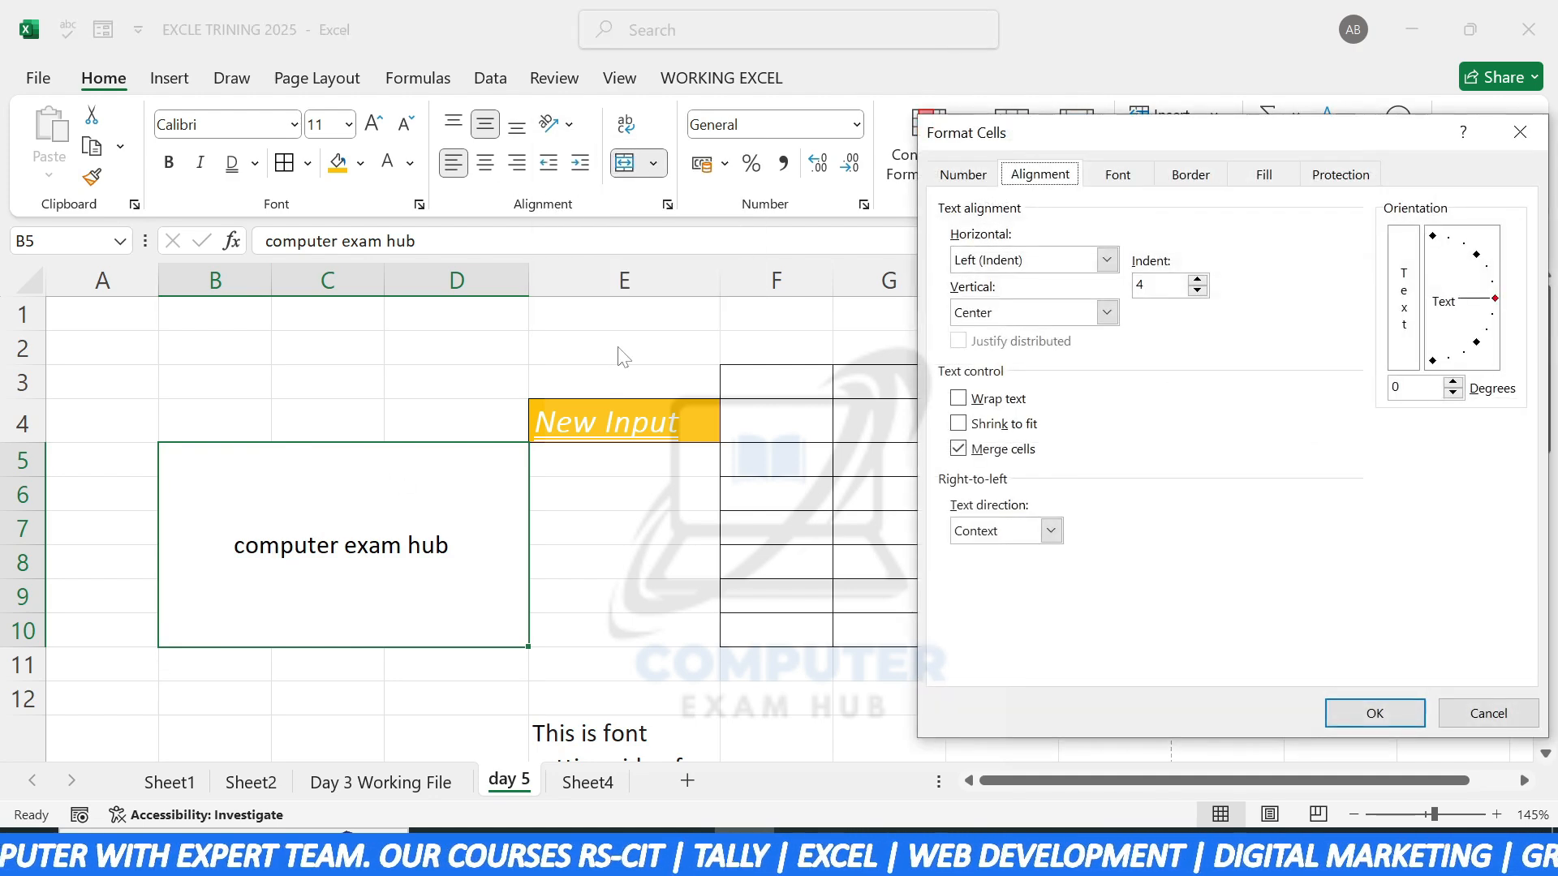
pyautogui.moveTo(1360, 144); pyautogui.dragTo(932, 156)
pyautogui.click(1026, 395)
pyautogui.click(1026, 395)
pyautogui.click(1026, 395)
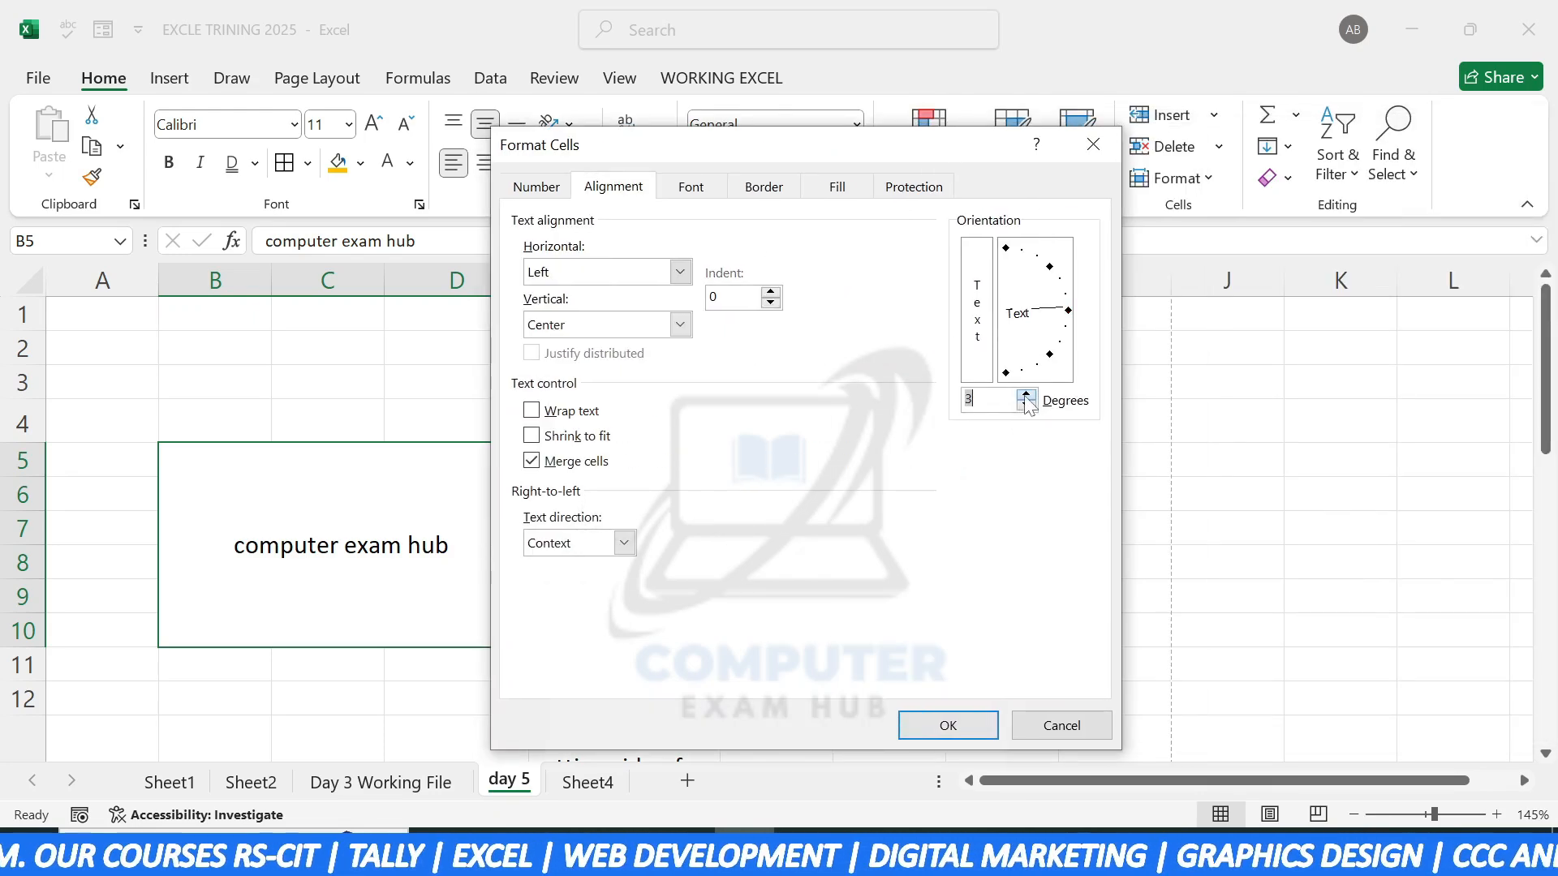
pyautogui.click(1026, 395)
pyautogui.click(1026, 395)
pyautogui.click(1026, 395)
pyautogui.click(1026, 395)
pyautogui.click(1026, 396)
pyautogui.click(1026, 395)
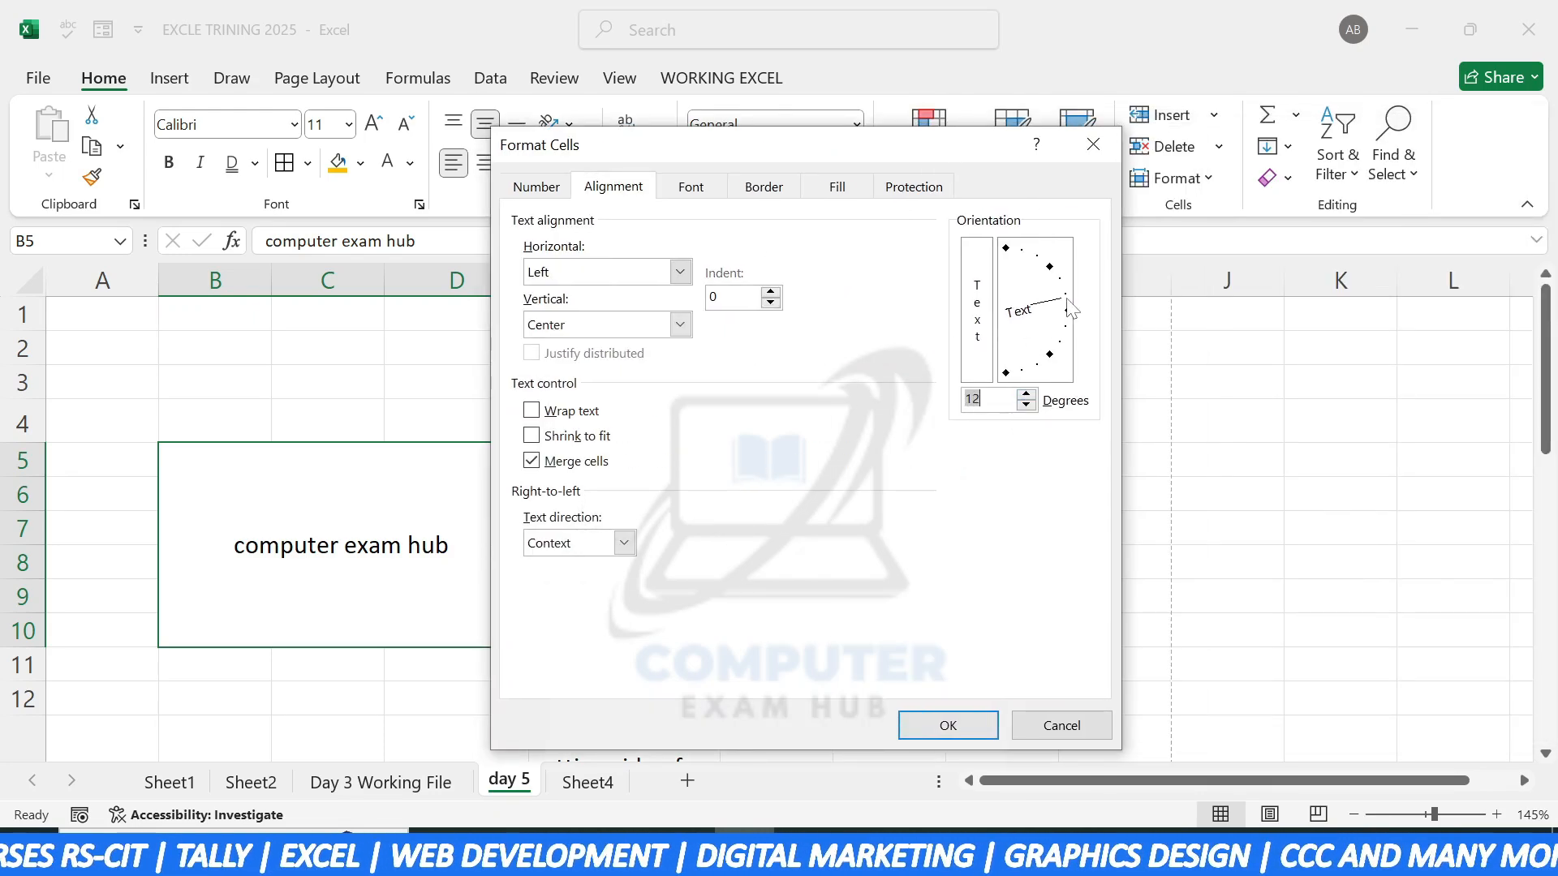
pyautogui.click(948, 725)
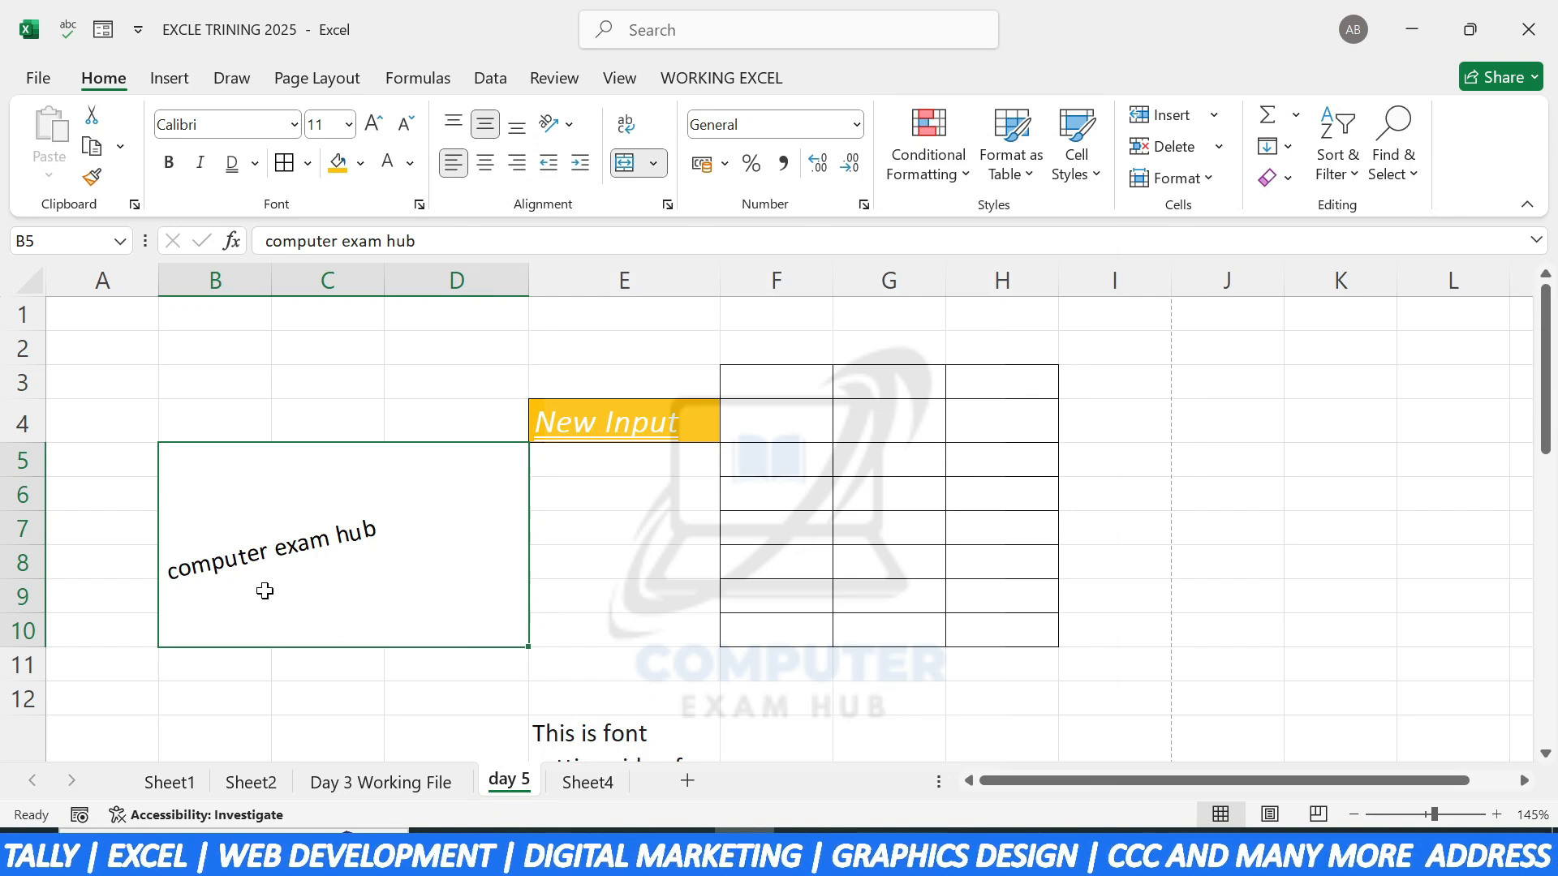
# Step: Try the Vertical Text, Rotate Text Up and Angle Counterclockwise orientations on the merged cell's text
pyautogui.click(570, 126)
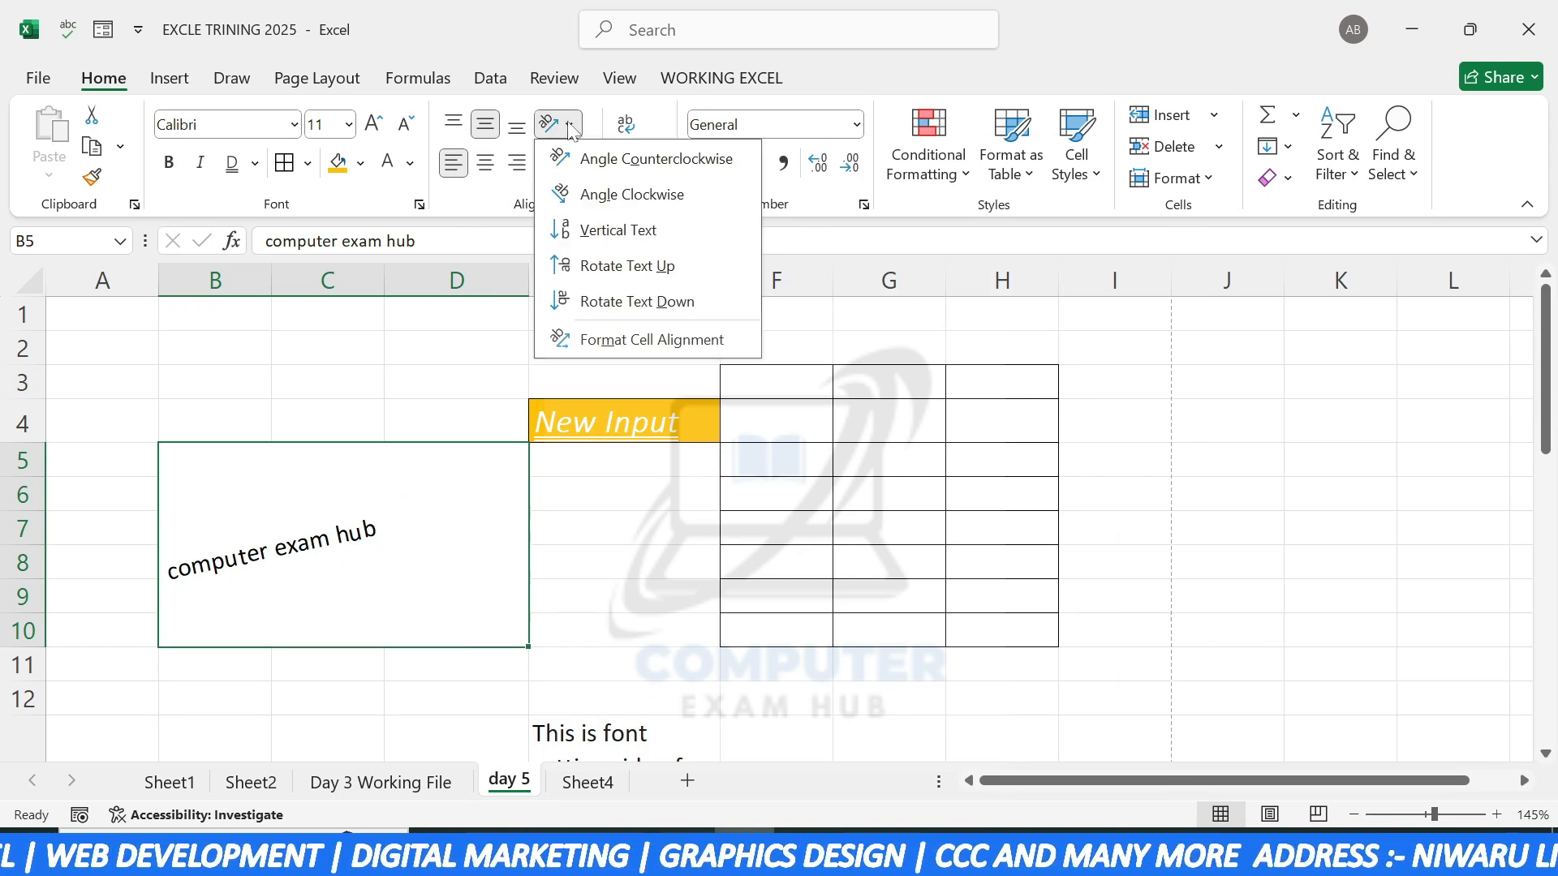
pyautogui.click(616, 230)
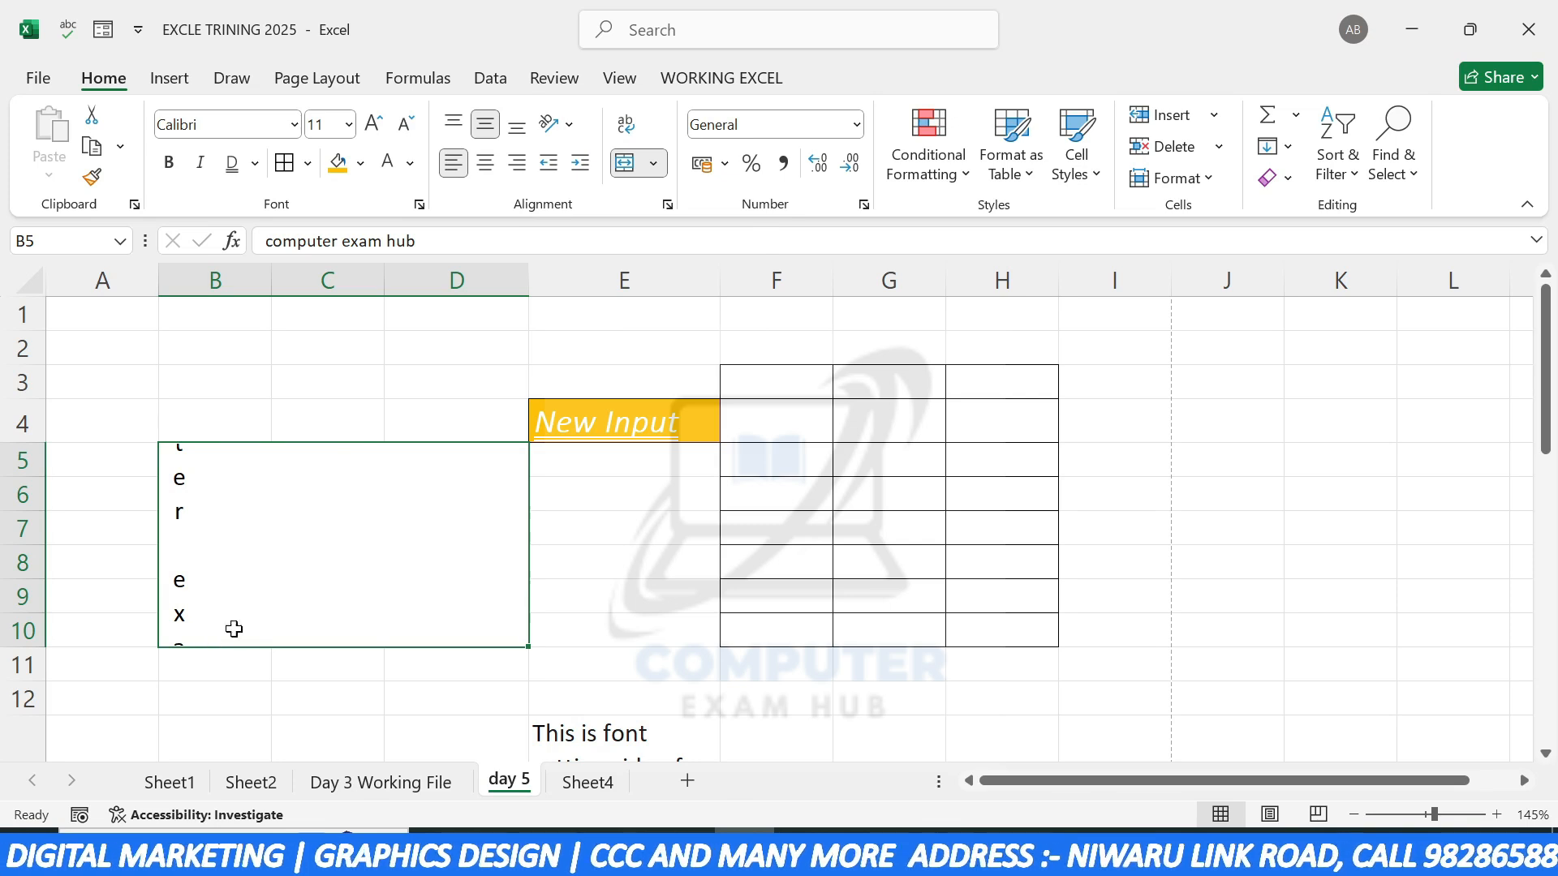
pyautogui.click(557, 124)
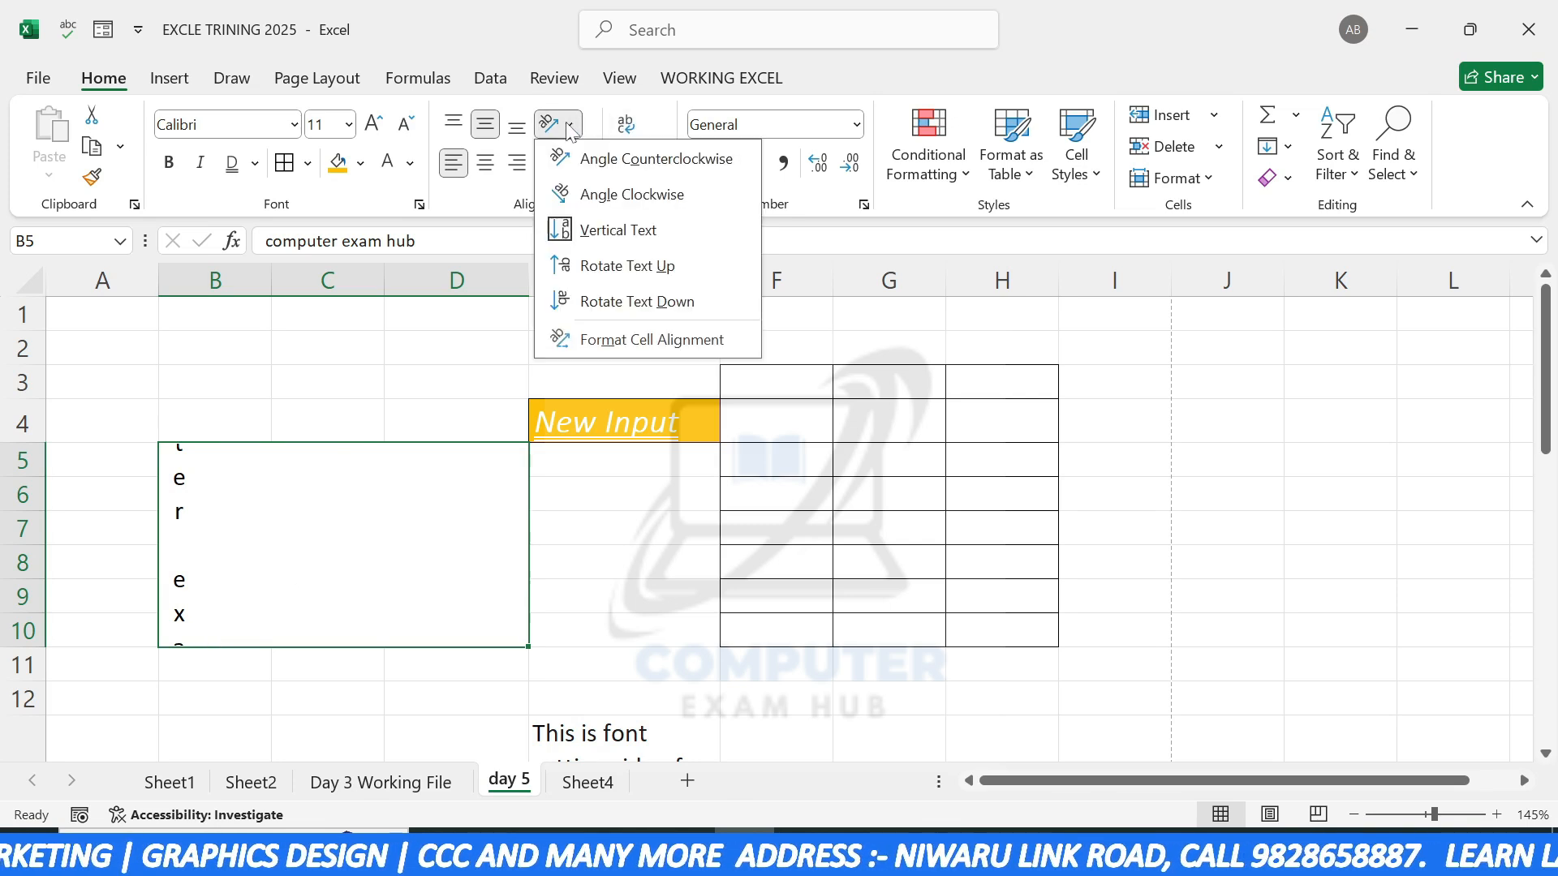
pyautogui.click(593, 269)
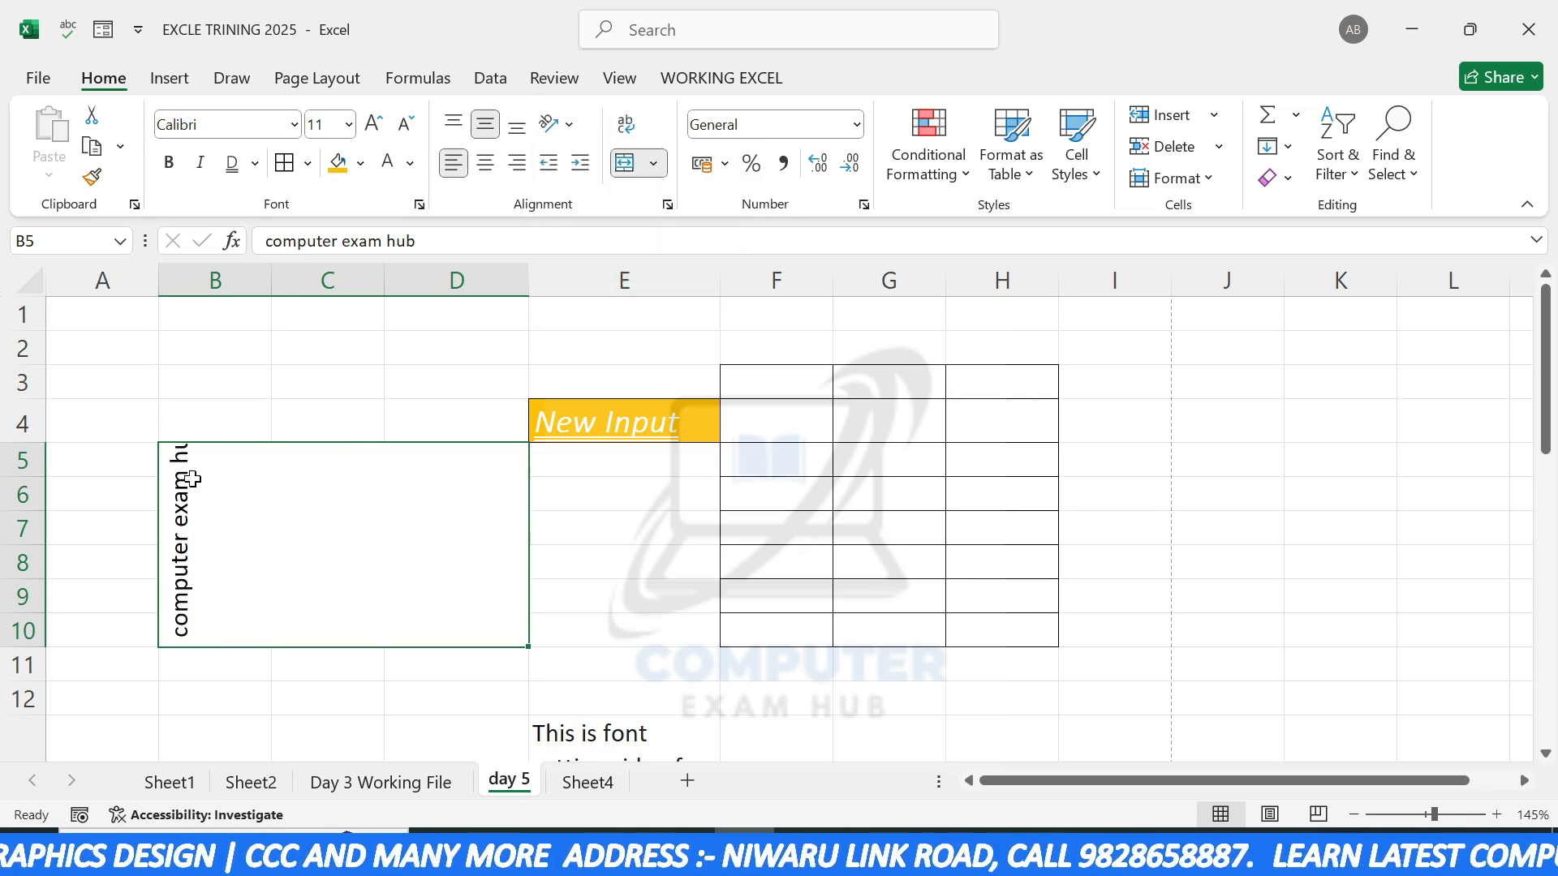
pyautogui.click(572, 129)
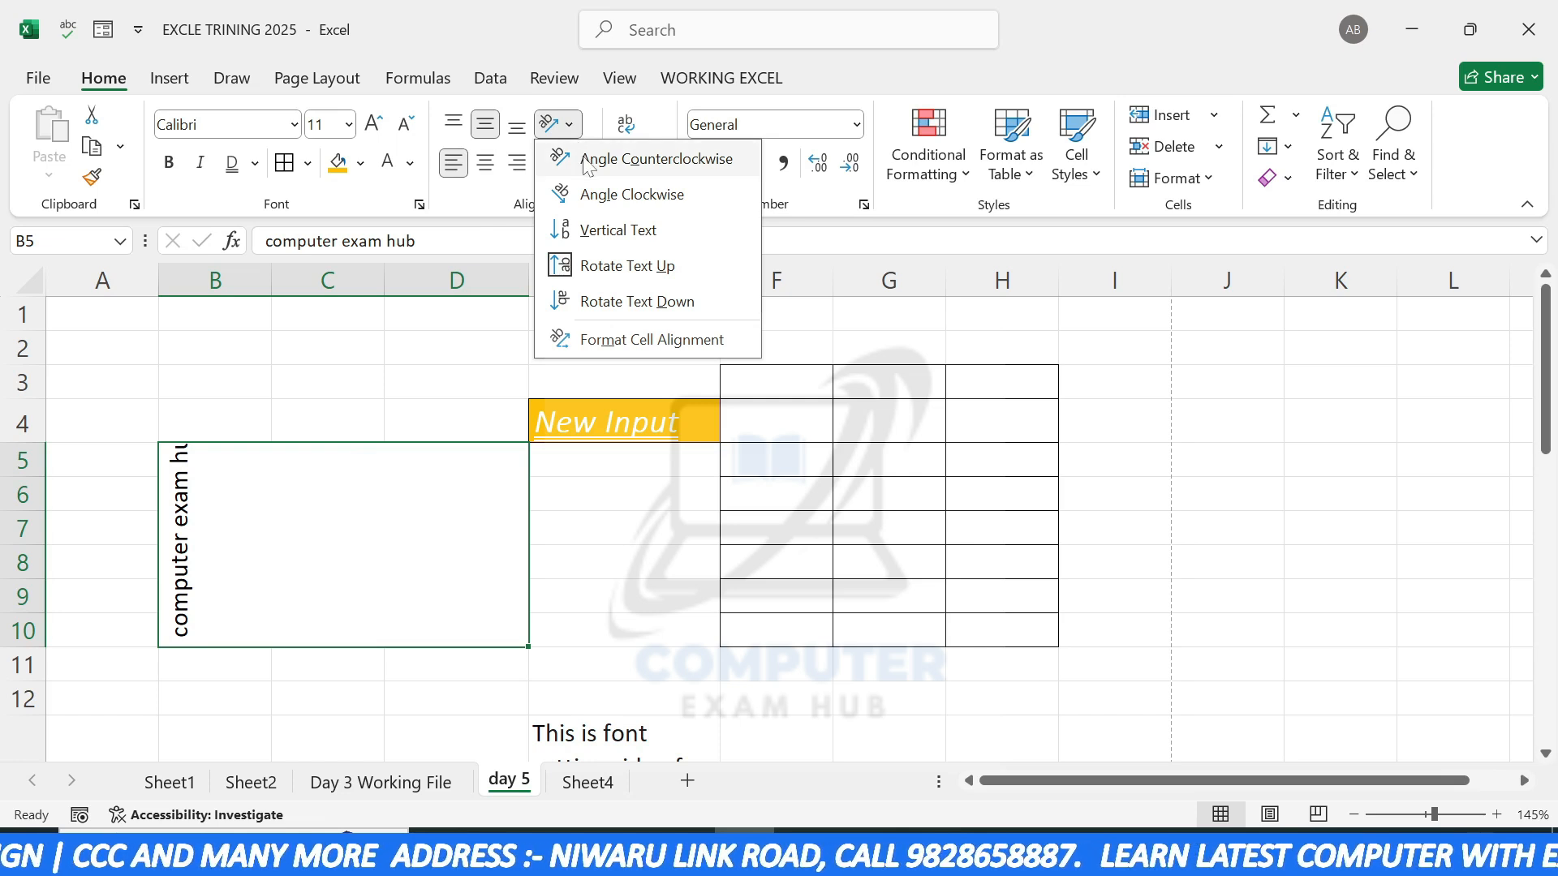
pyautogui.click(609, 156)
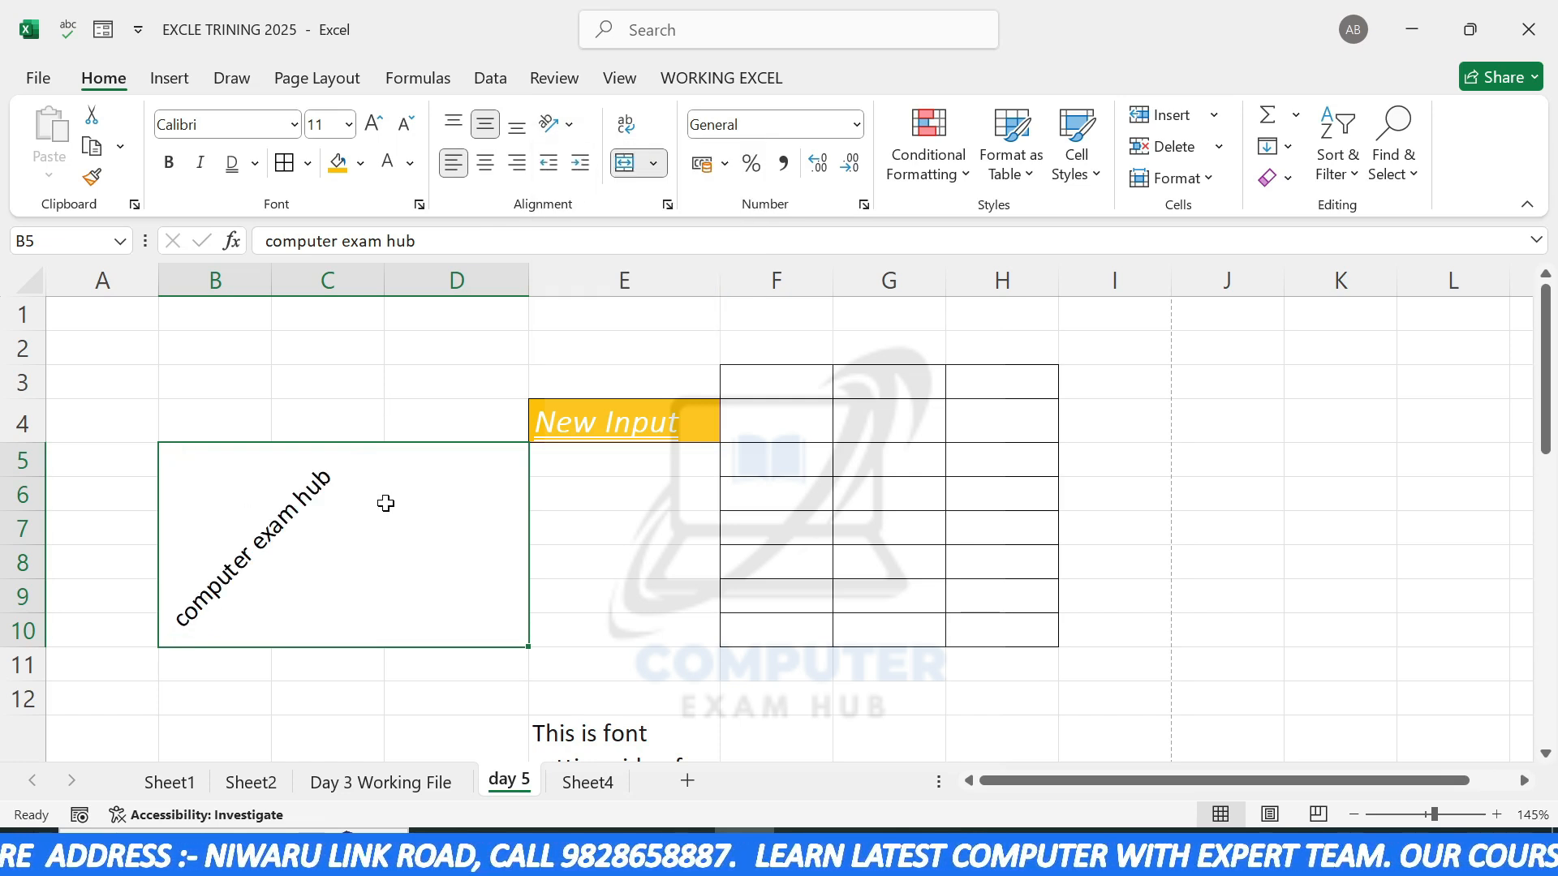
# Step: Set the orientation of the "computer exam hub" text to 0 degrees in the cell alignment settings
pyautogui.click(667, 205)
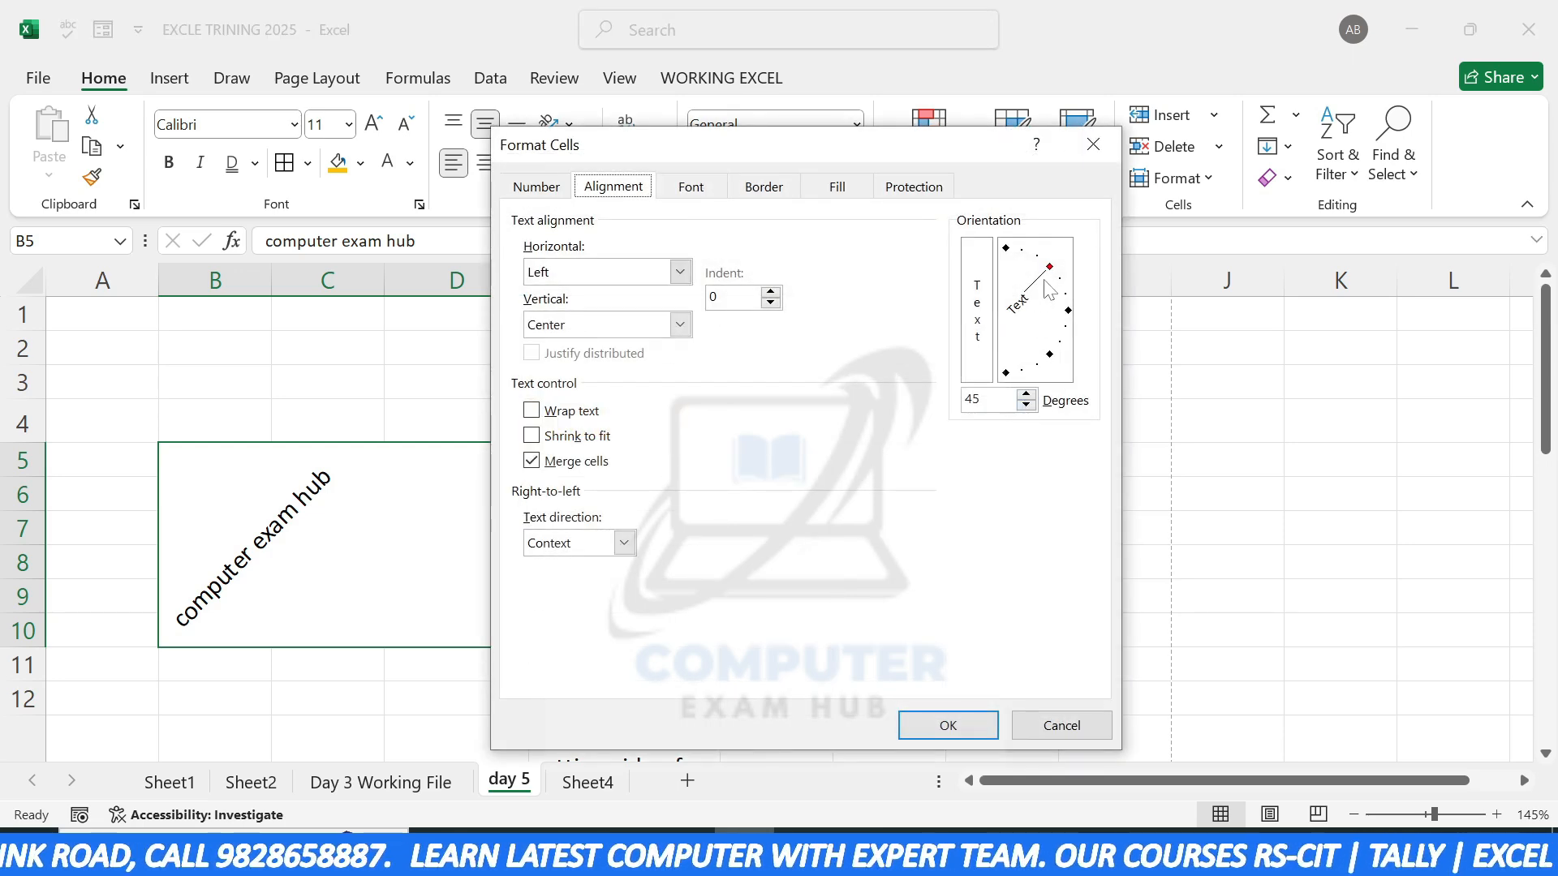
pyautogui.moveTo(1049, 267); pyautogui.dragTo(1072, 322)
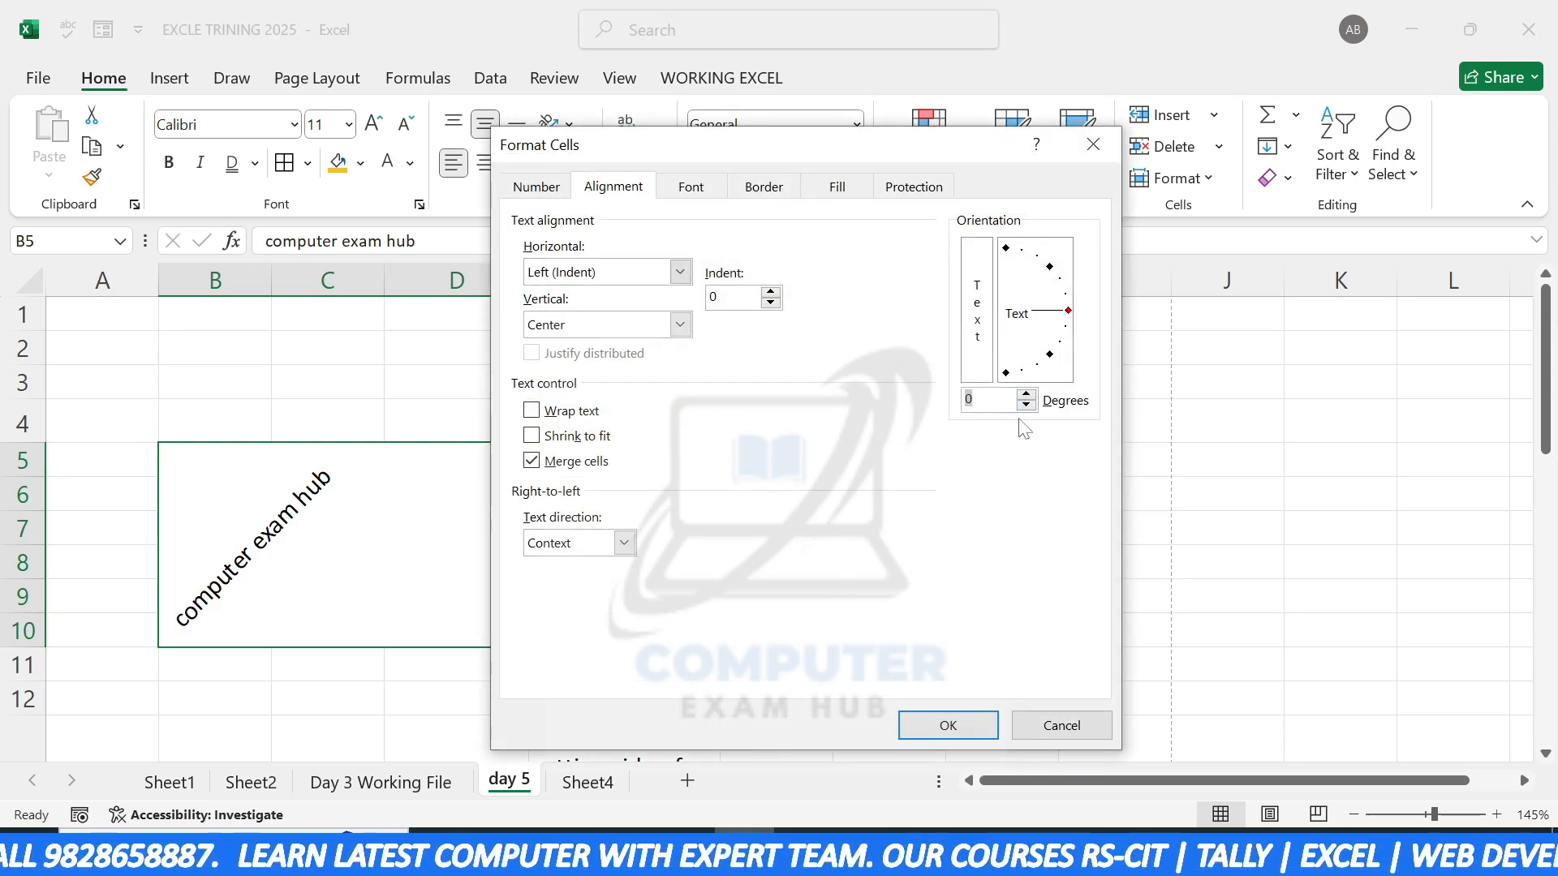
pyautogui.click(948, 726)
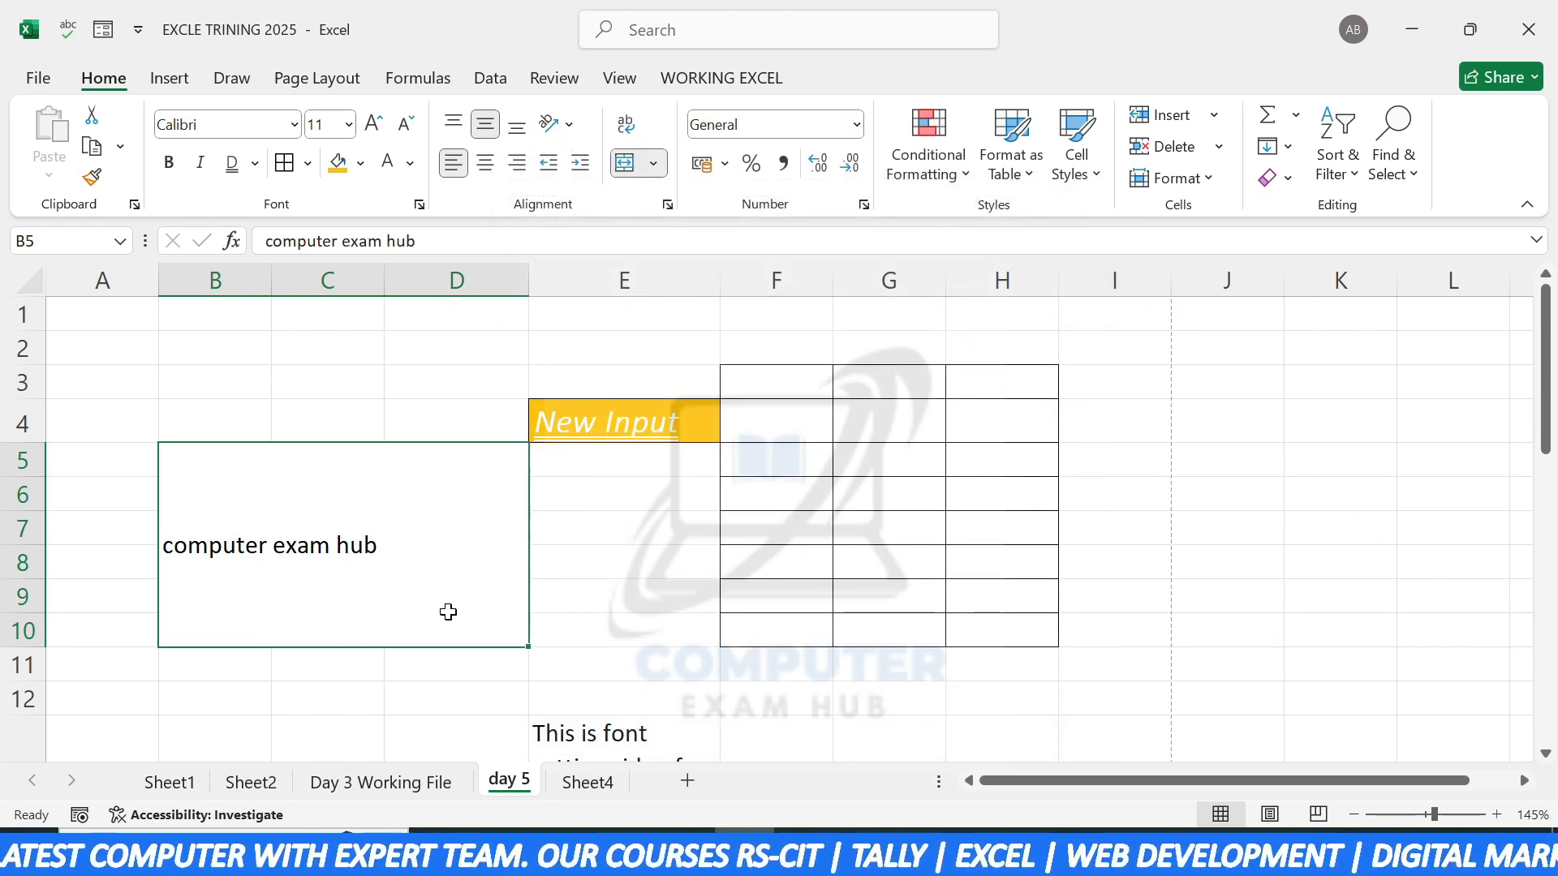
# Step: Merge and center the empty range B1:D3 above the "computer exam hub" cell
pyautogui.moveTo(272, 321); pyautogui.dragTo(438, 378)
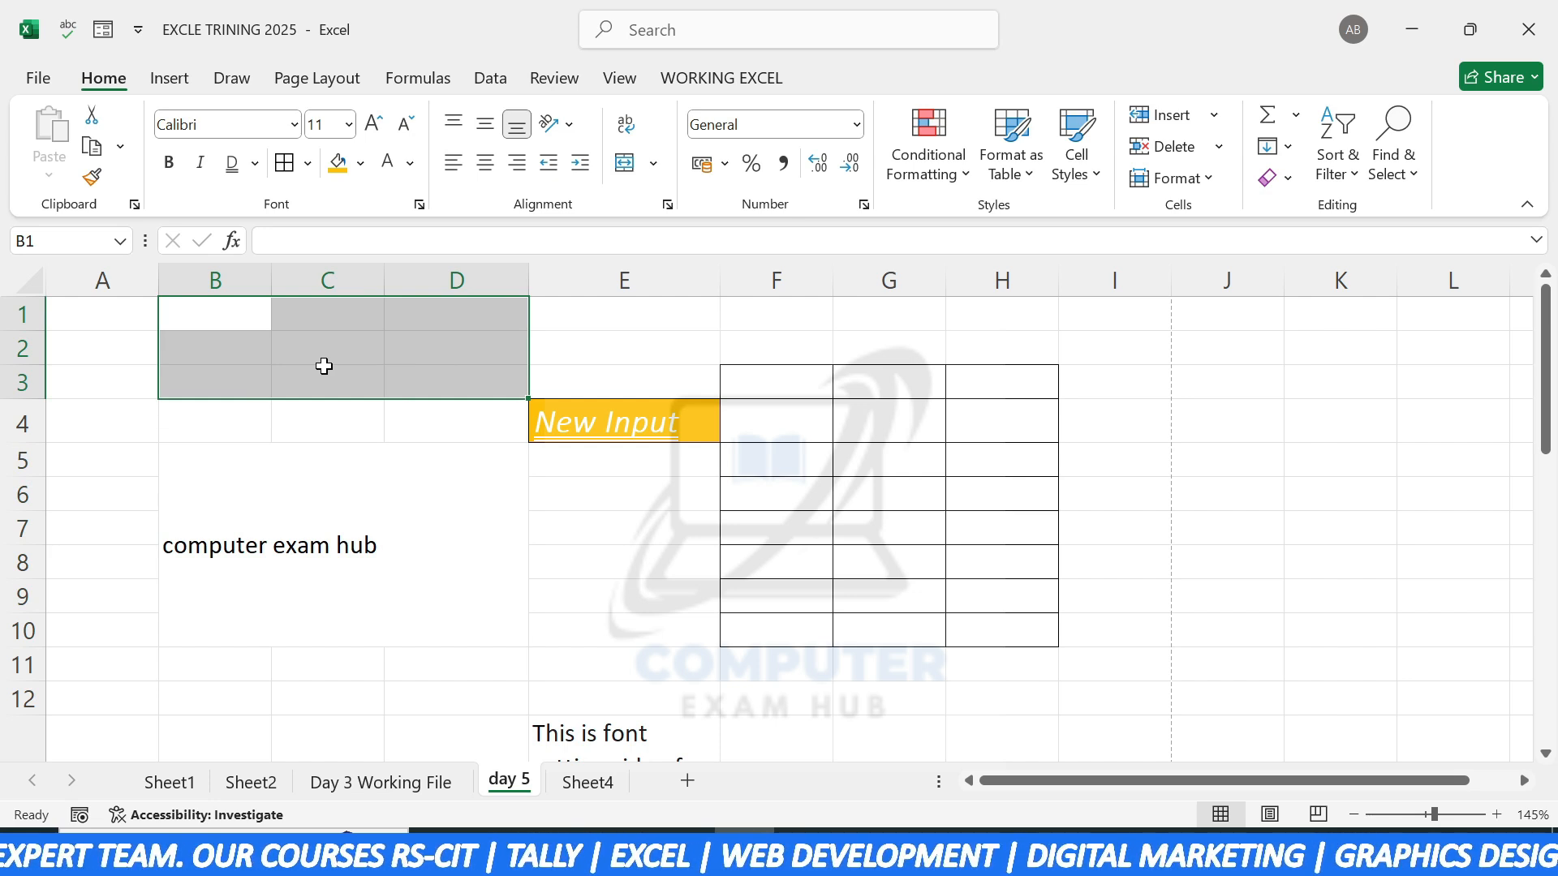
pyautogui.click(653, 163)
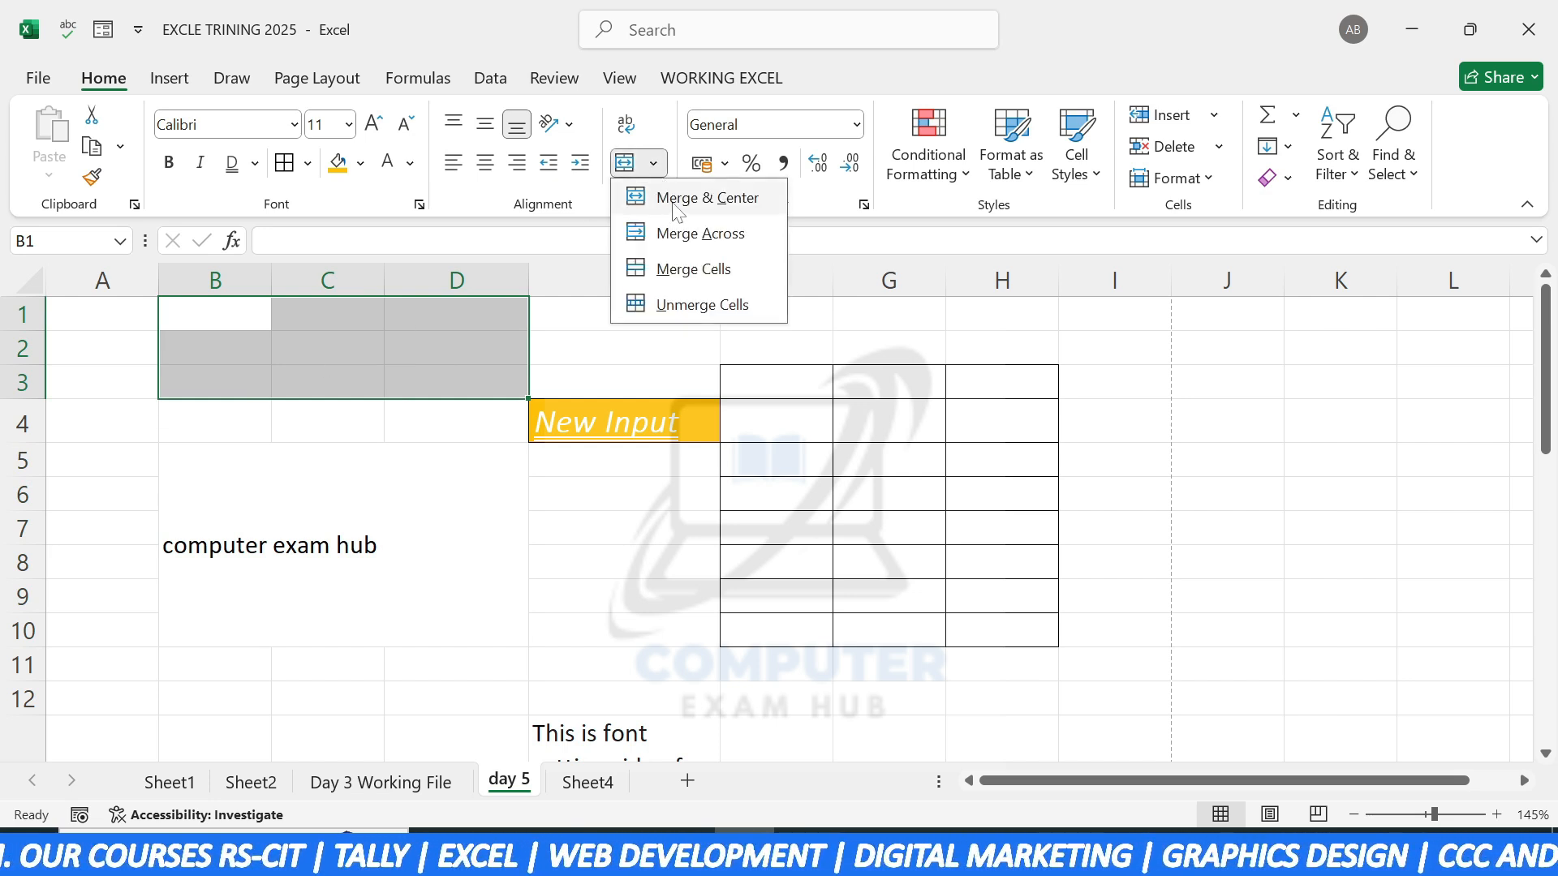
pyautogui.click(676, 198)
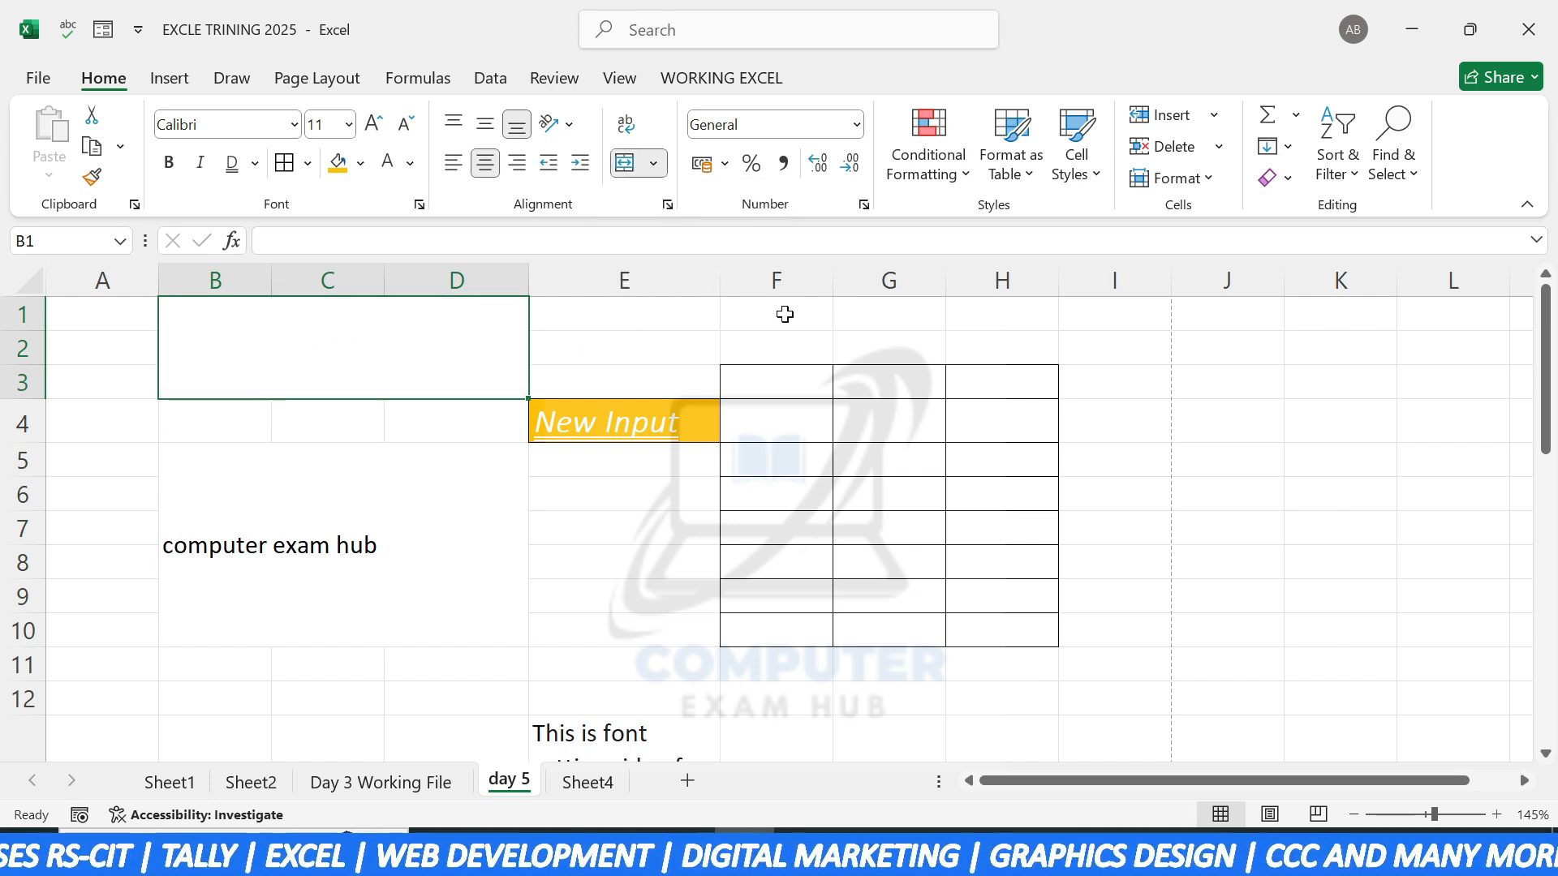
# Step: Try Merge Across on cells F1:H1 and unmerge them again
pyautogui.moveTo(783, 315); pyautogui.dragTo(984, 313)
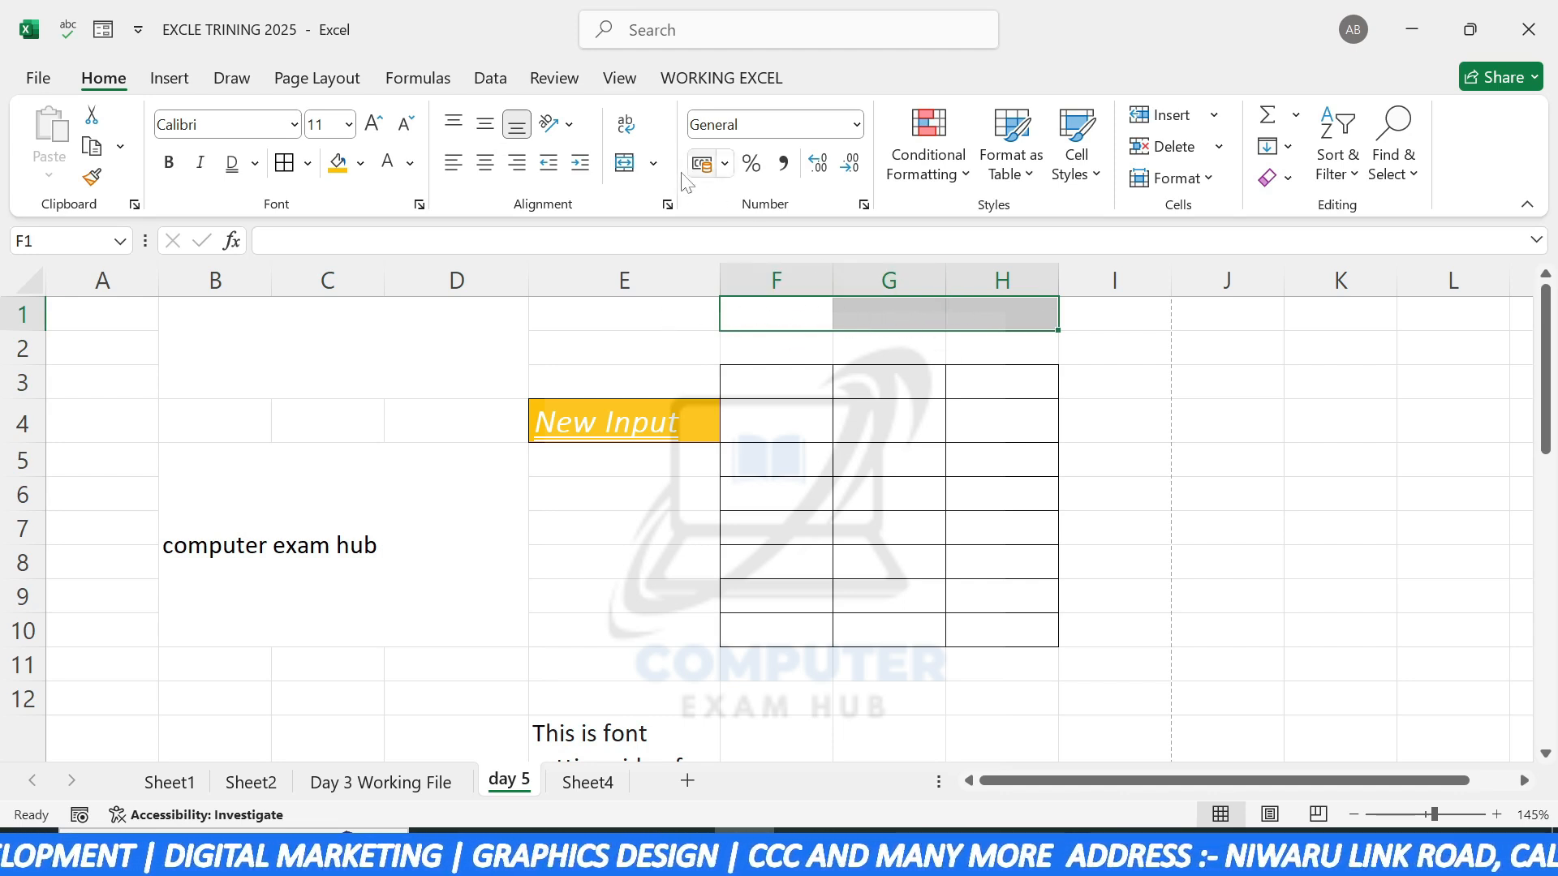
pyautogui.click(654, 163)
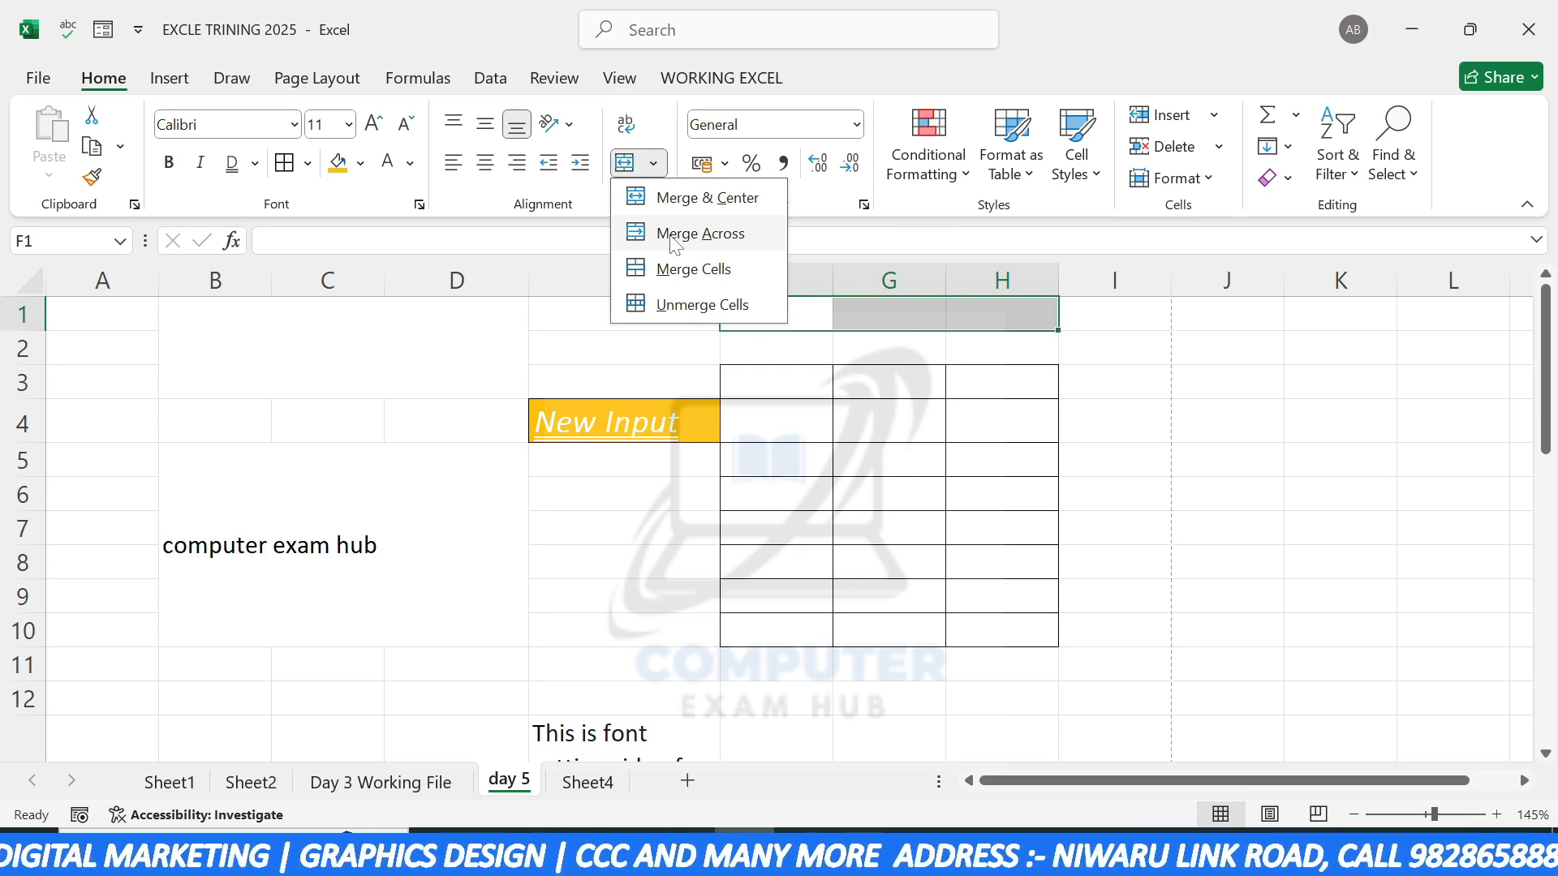
pyautogui.click(673, 236)
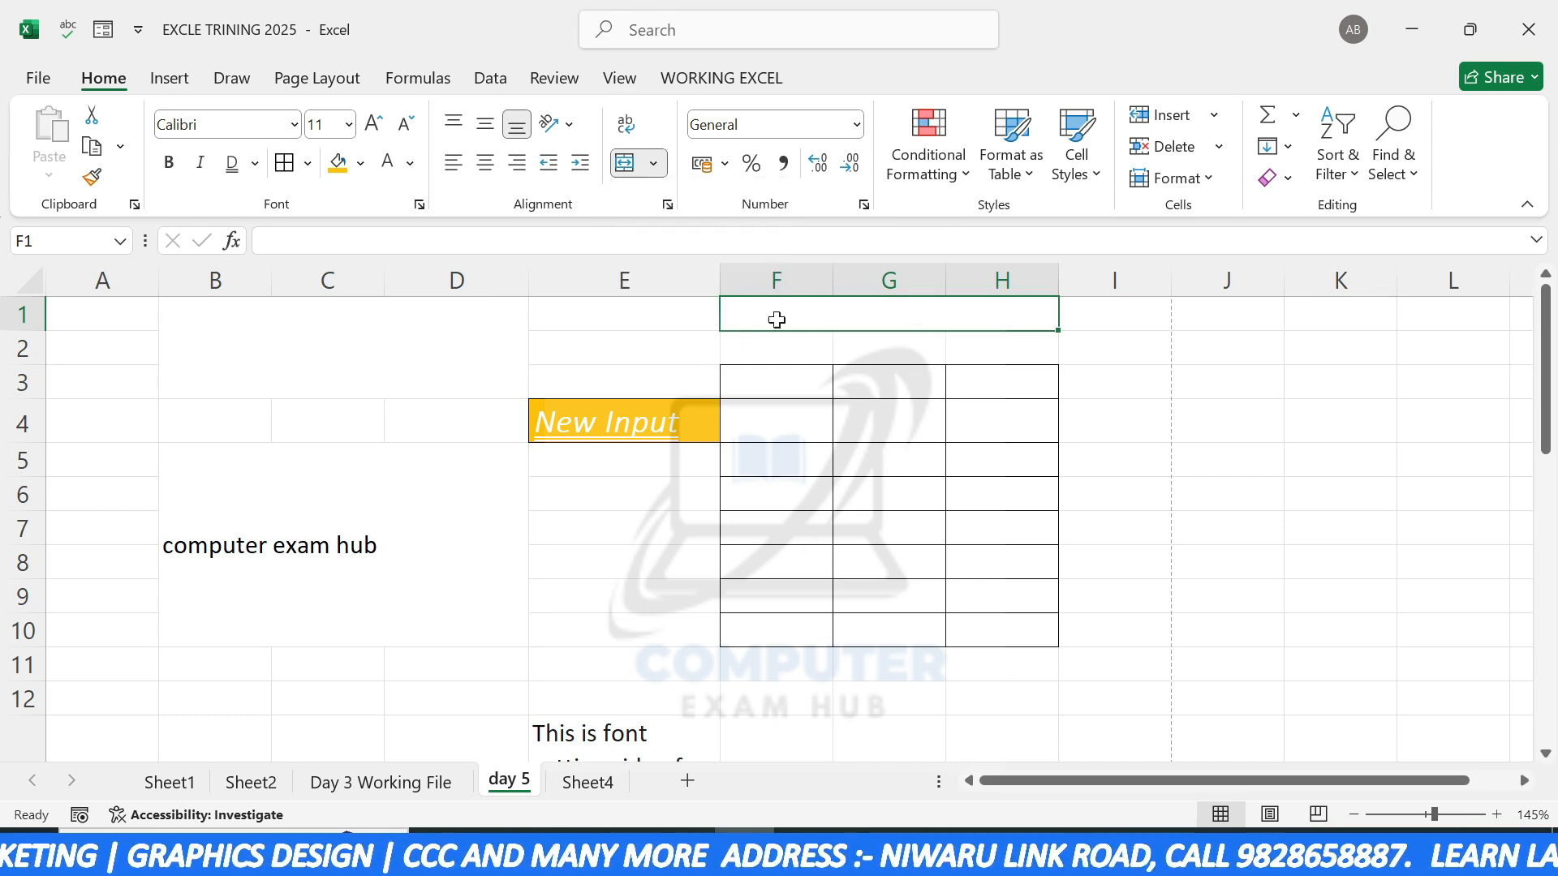
pyautogui.click(653, 163)
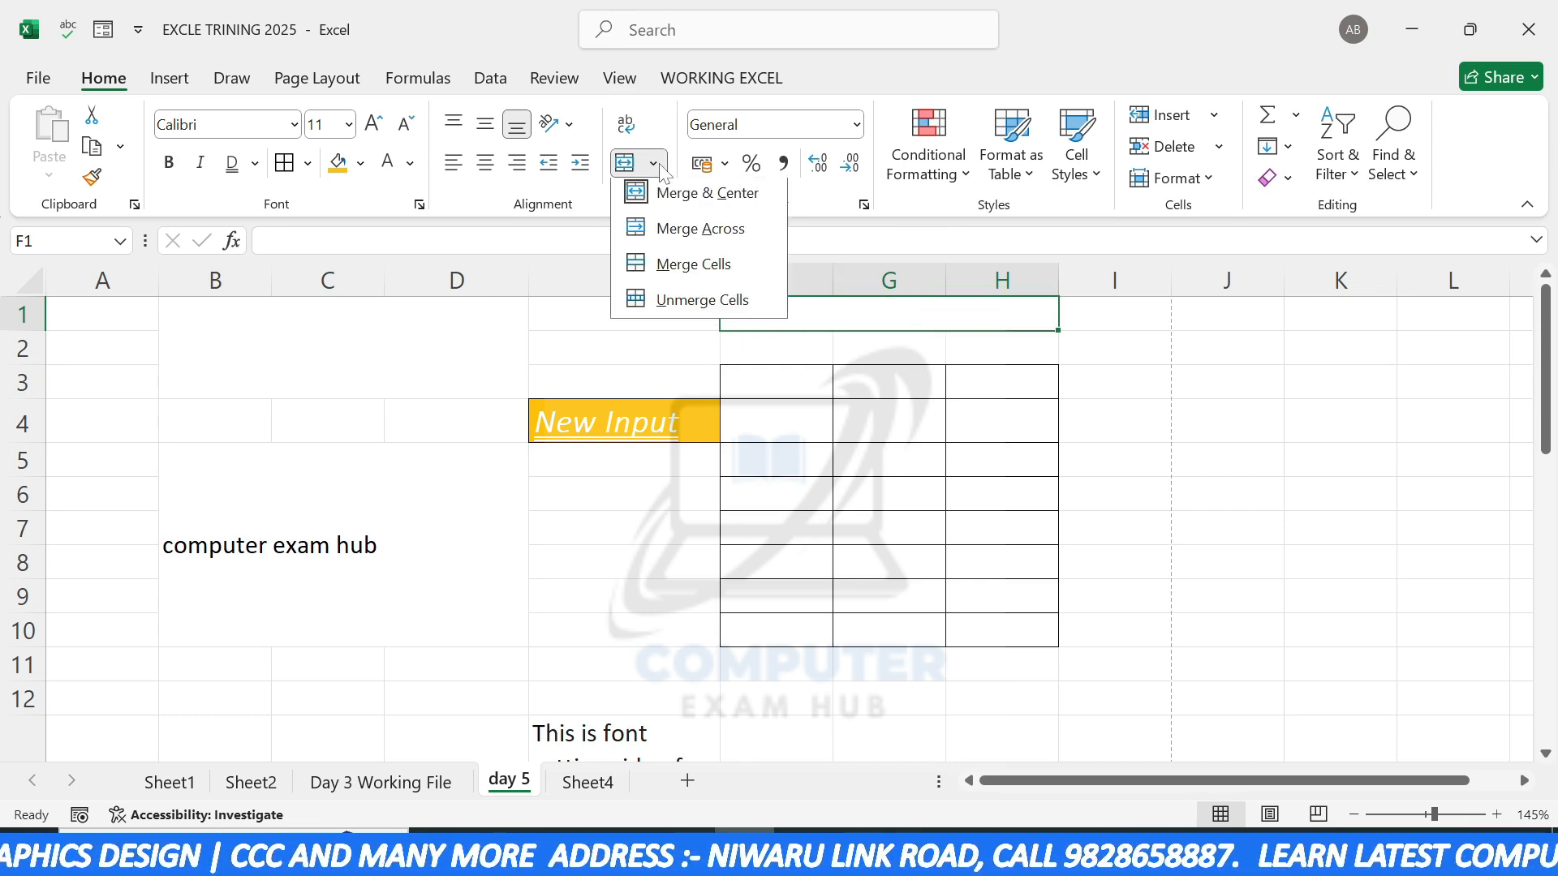
pyautogui.click(691, 306)
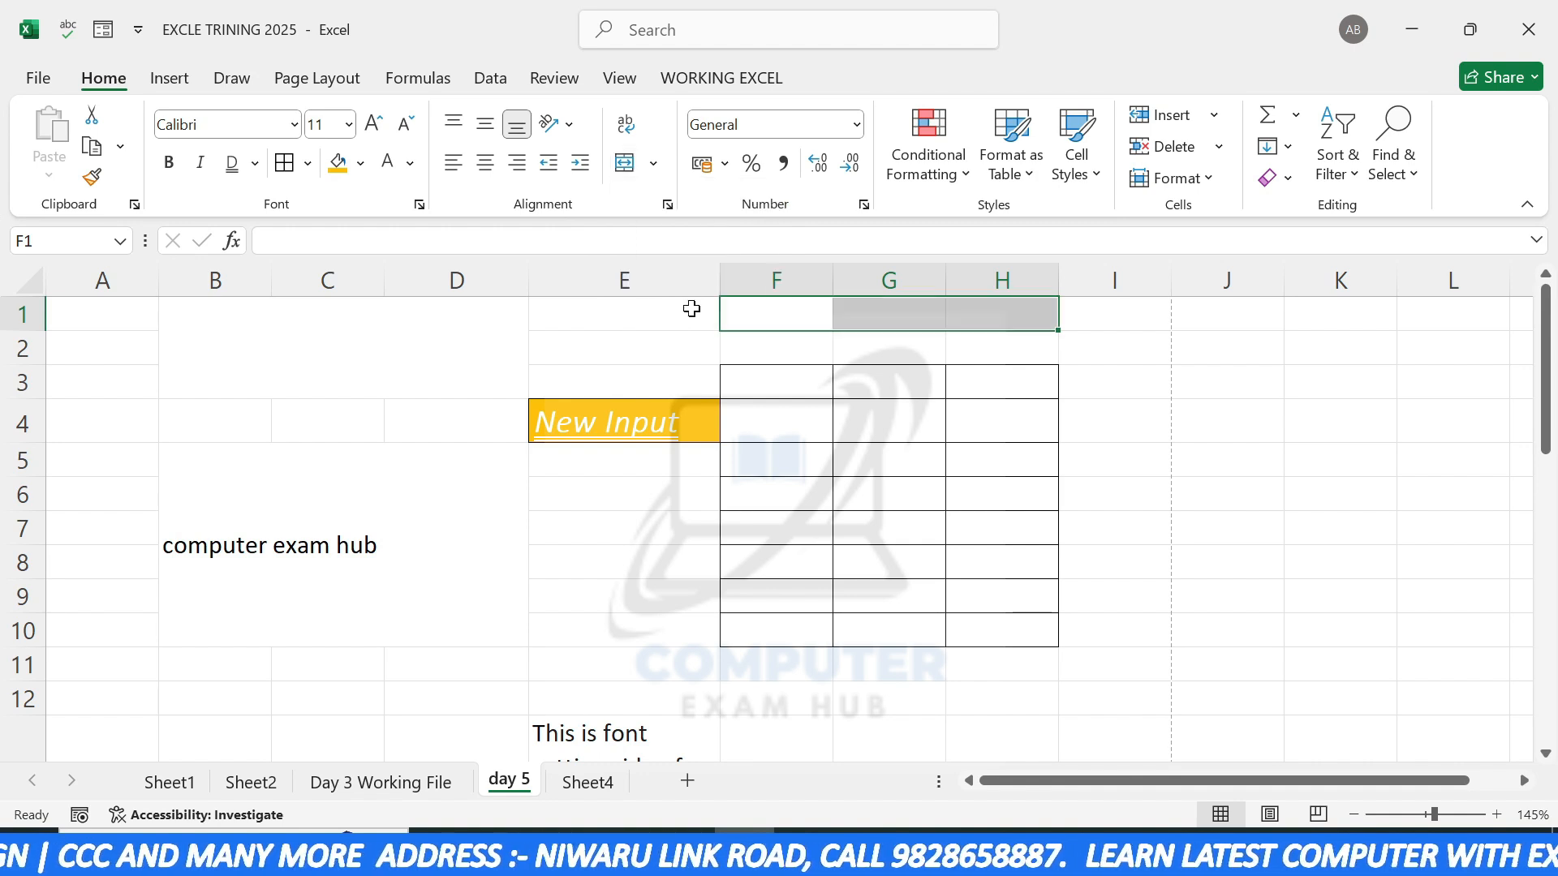
# Step: Unmerge the merged ranges B1:D3 and B5:D10
pyautogui.click(309, 337)
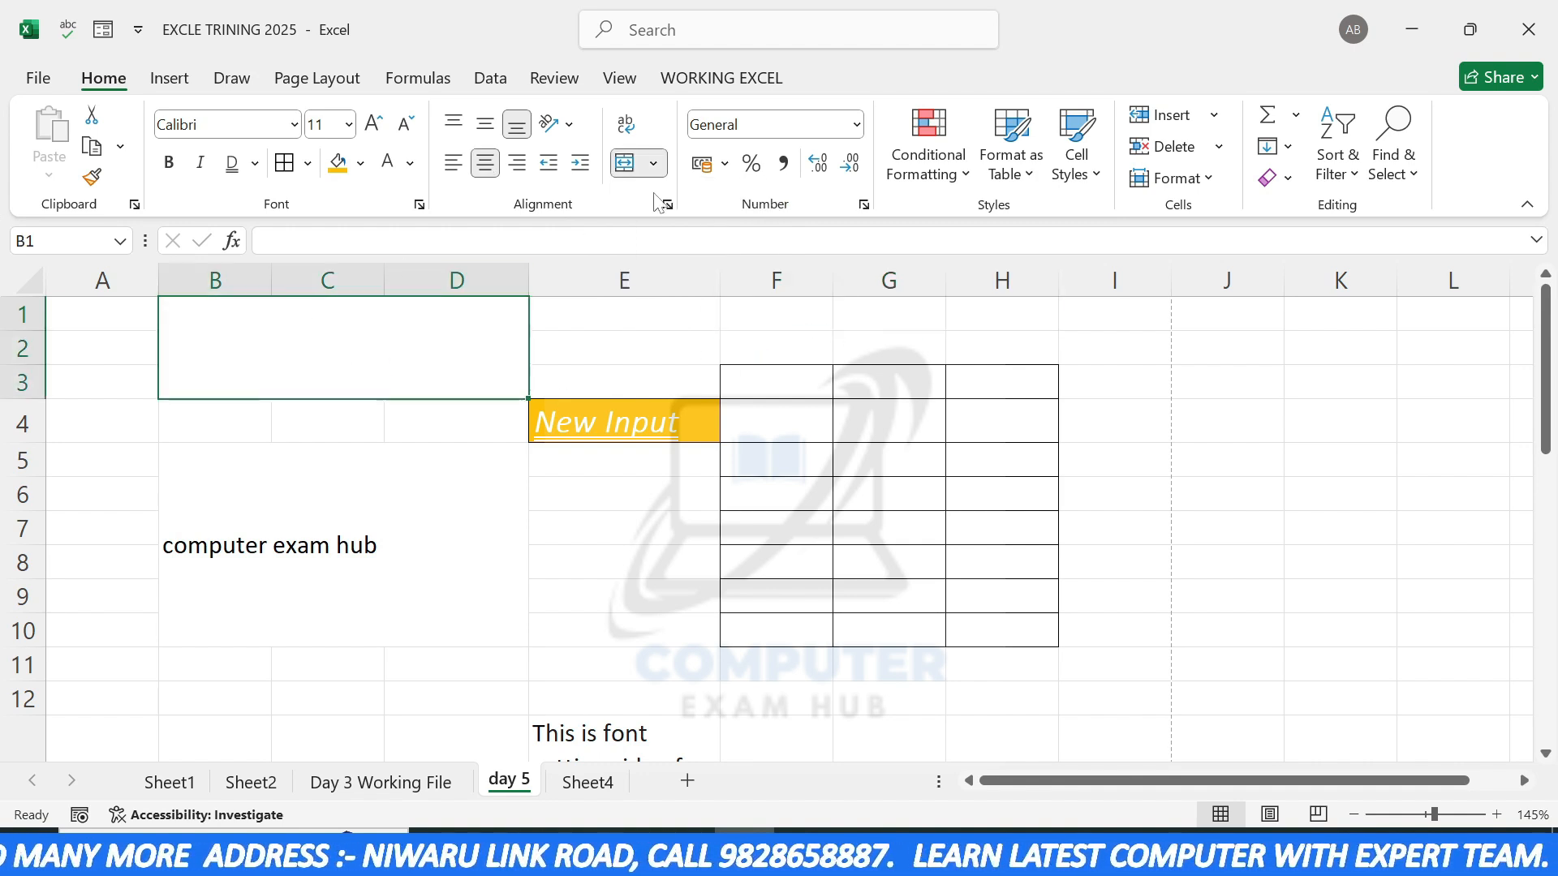
pyautogui.click(654, 163)
pyautogui.click(691, 306)
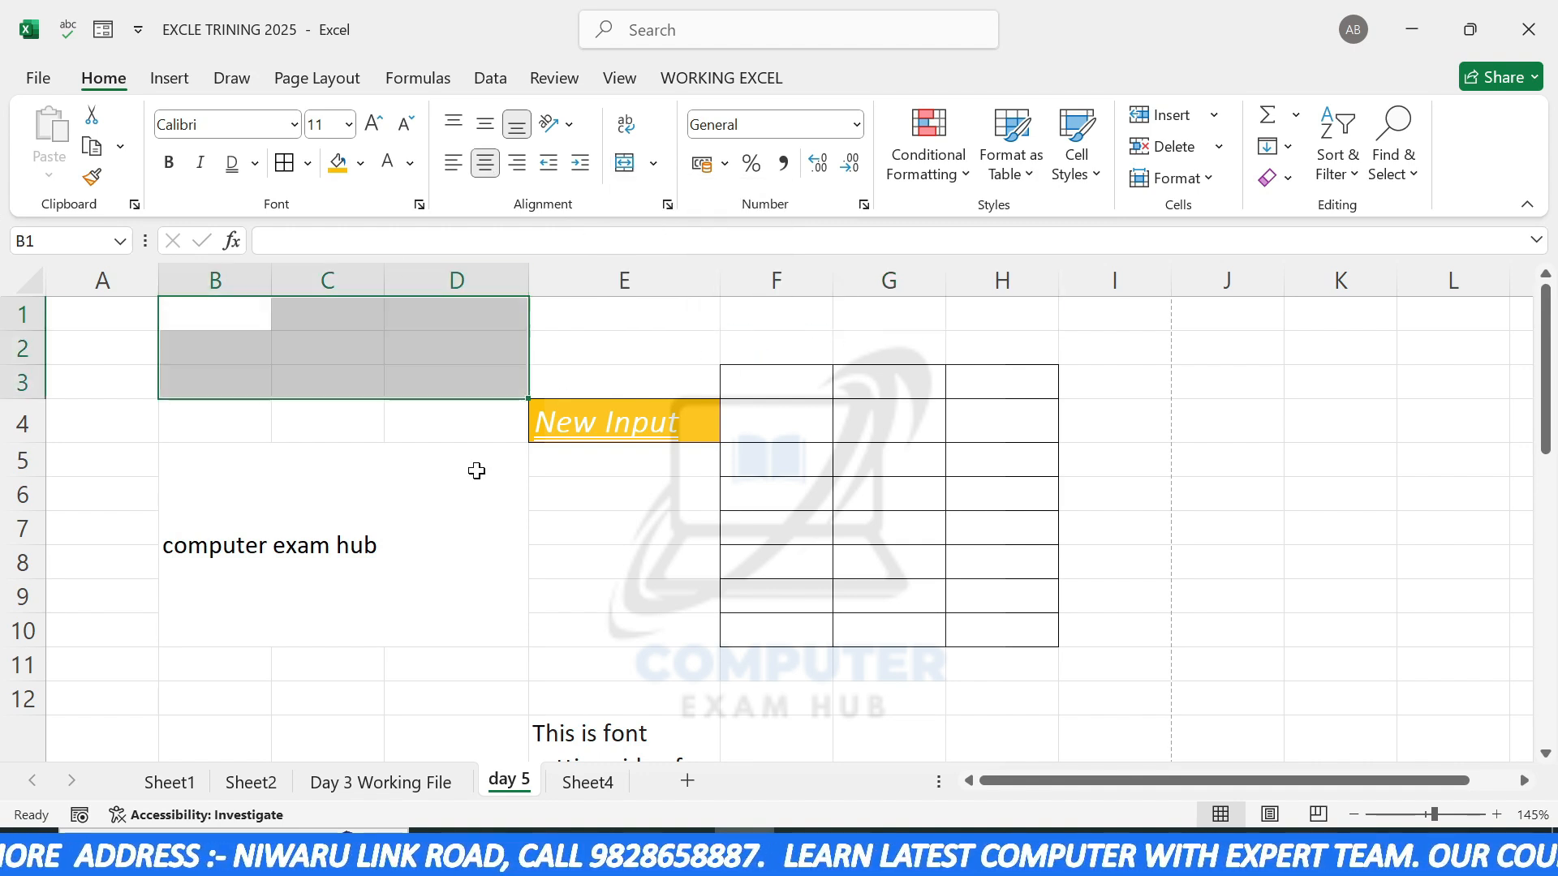
pyautogui.click(357, 602)
pyautogui.click(654, 163)
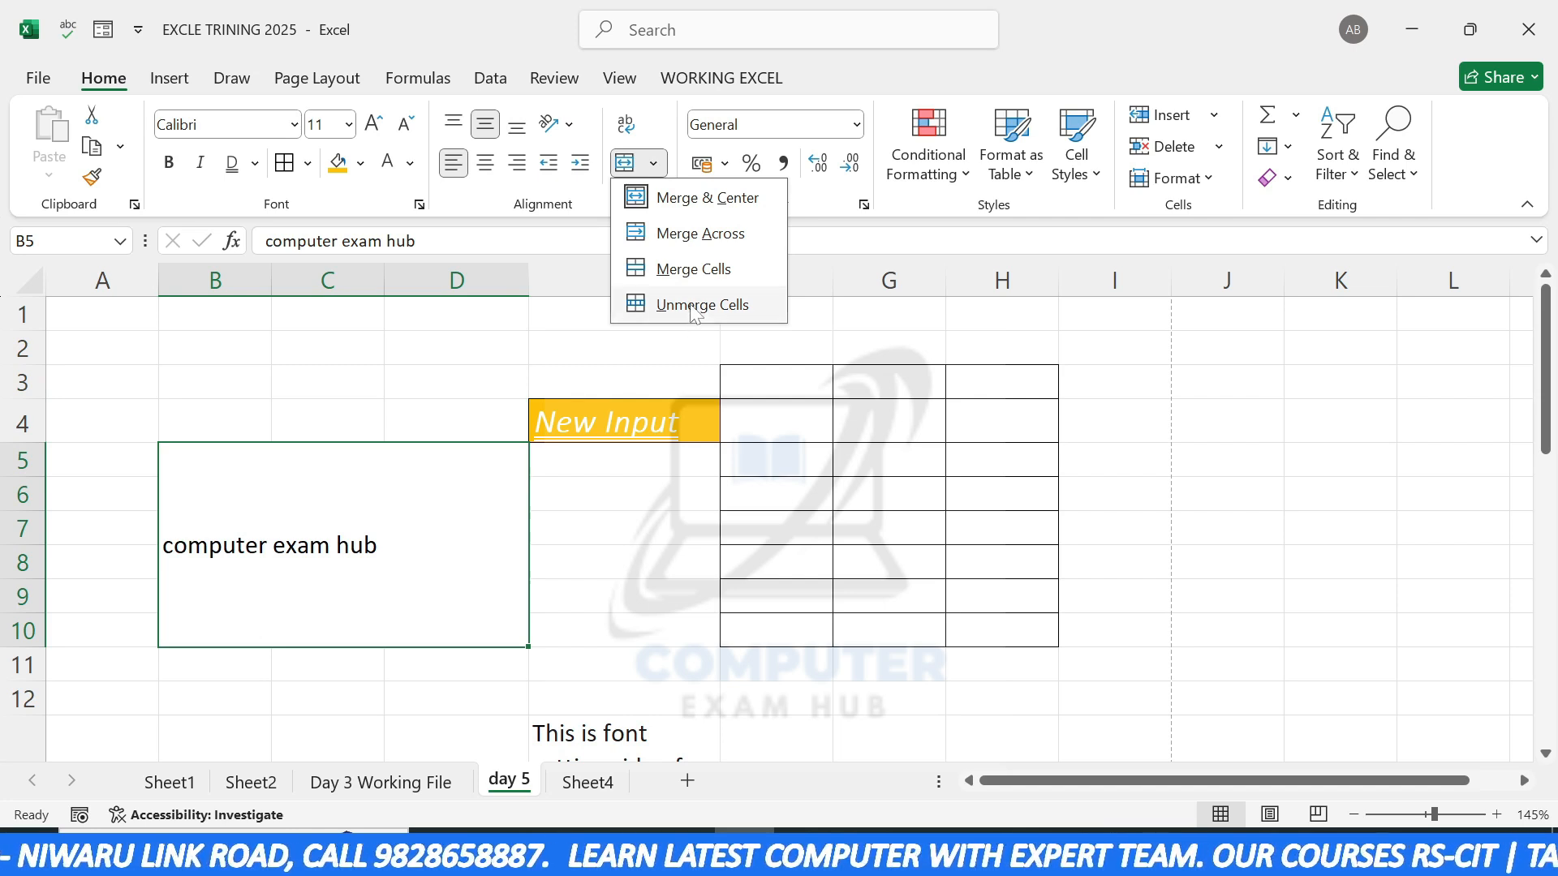
pyautogui.click(693, 306)
pyautogui.click(487, 588)
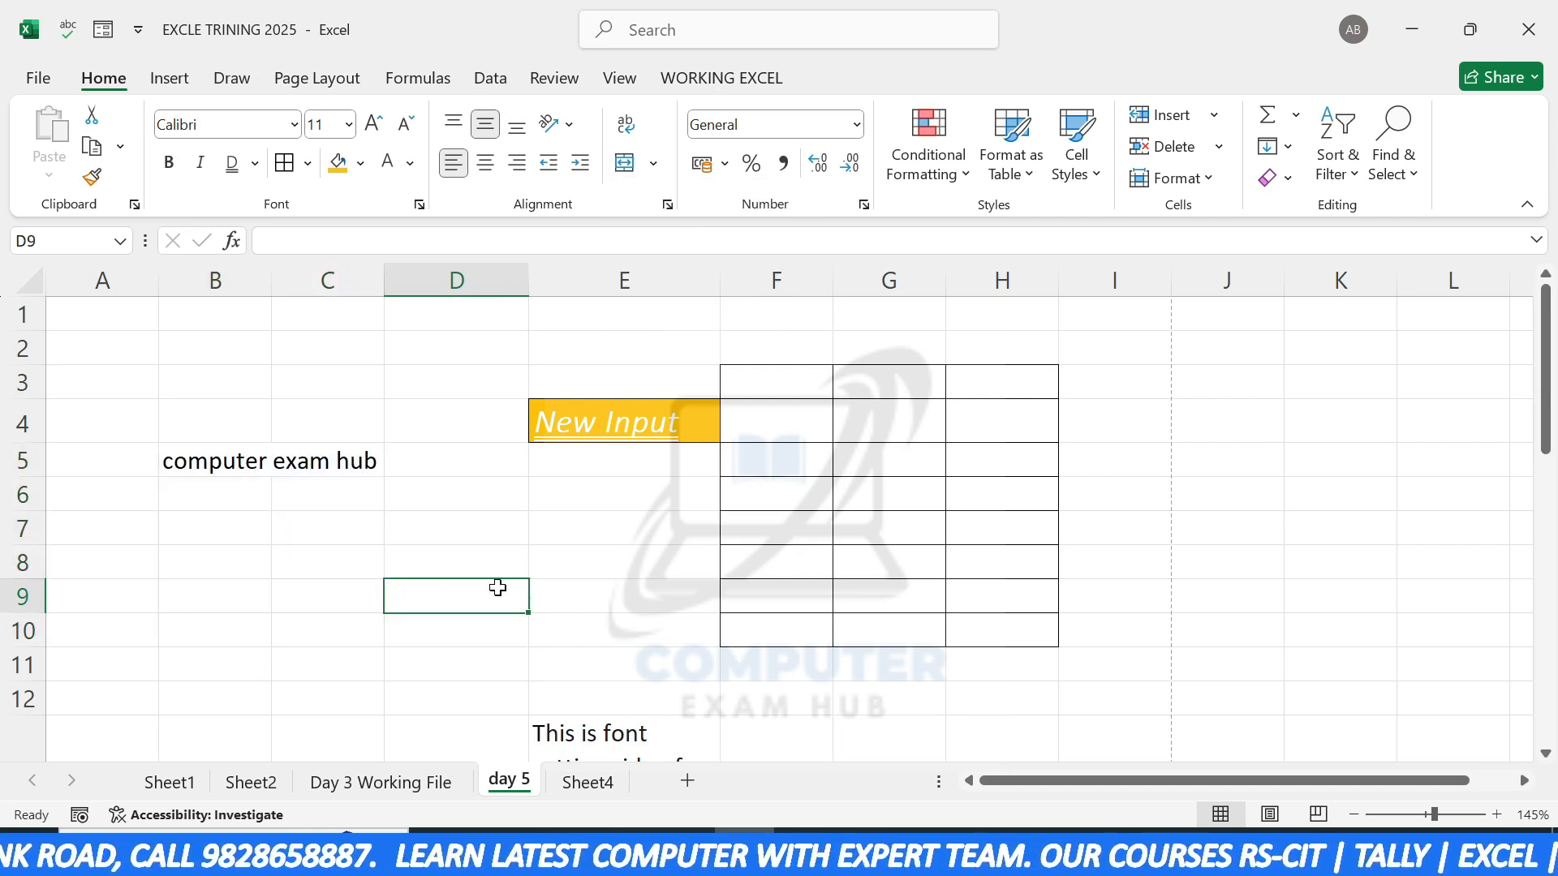
# Step: Merge and center the range B5:D9 containing the "computer exam hub" text
pyautogui.moveTo(199, 458); pyautogui.dragTo(454, 606)
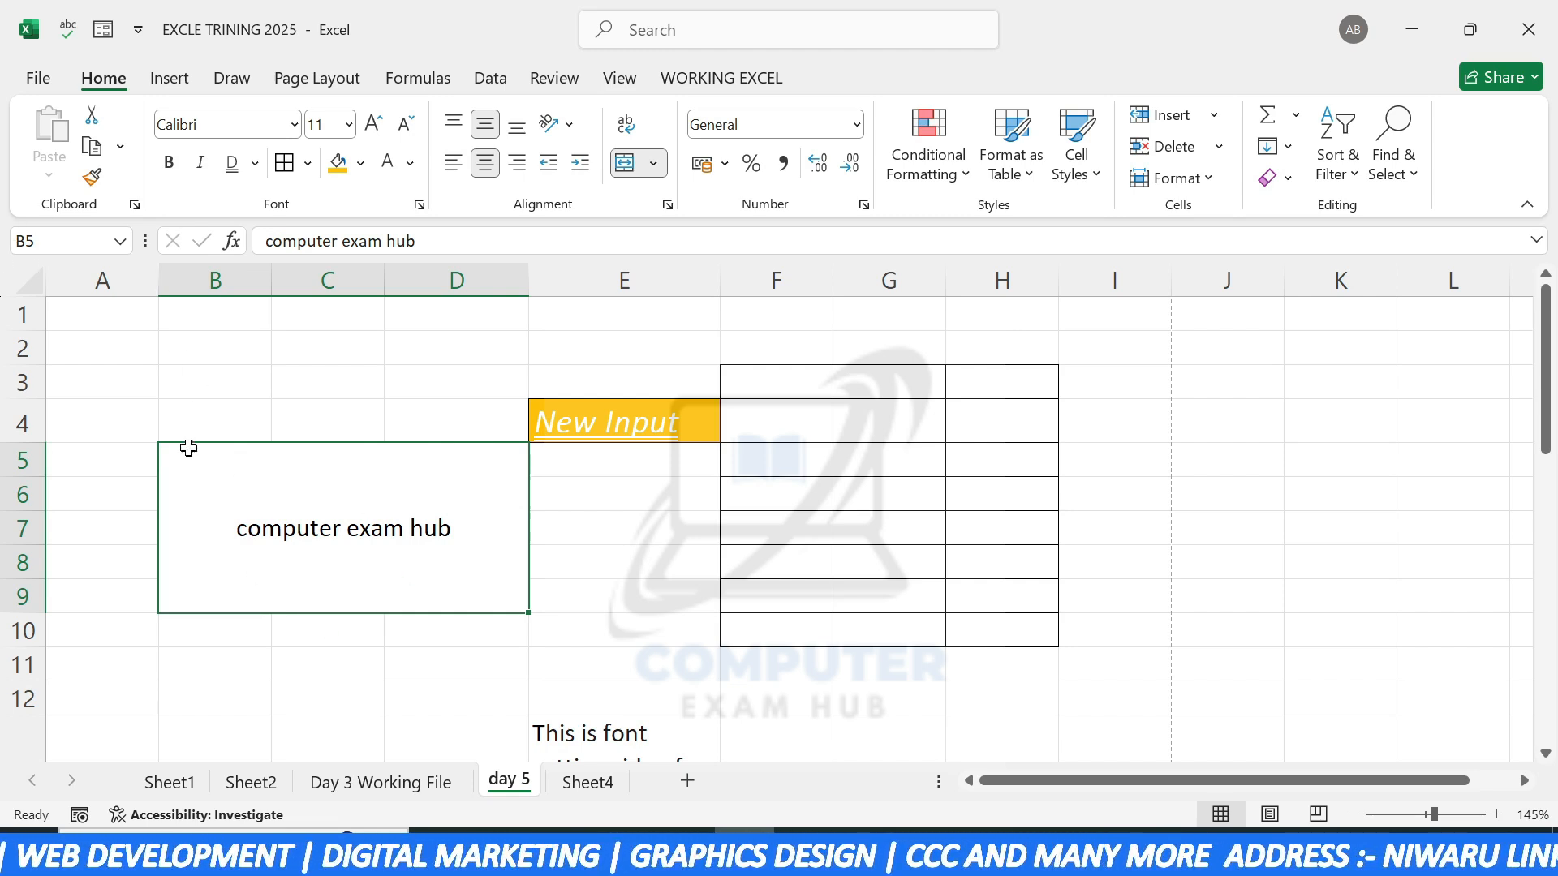
pyautogui.click(570, 610)
pyautogui.click(292, 483)
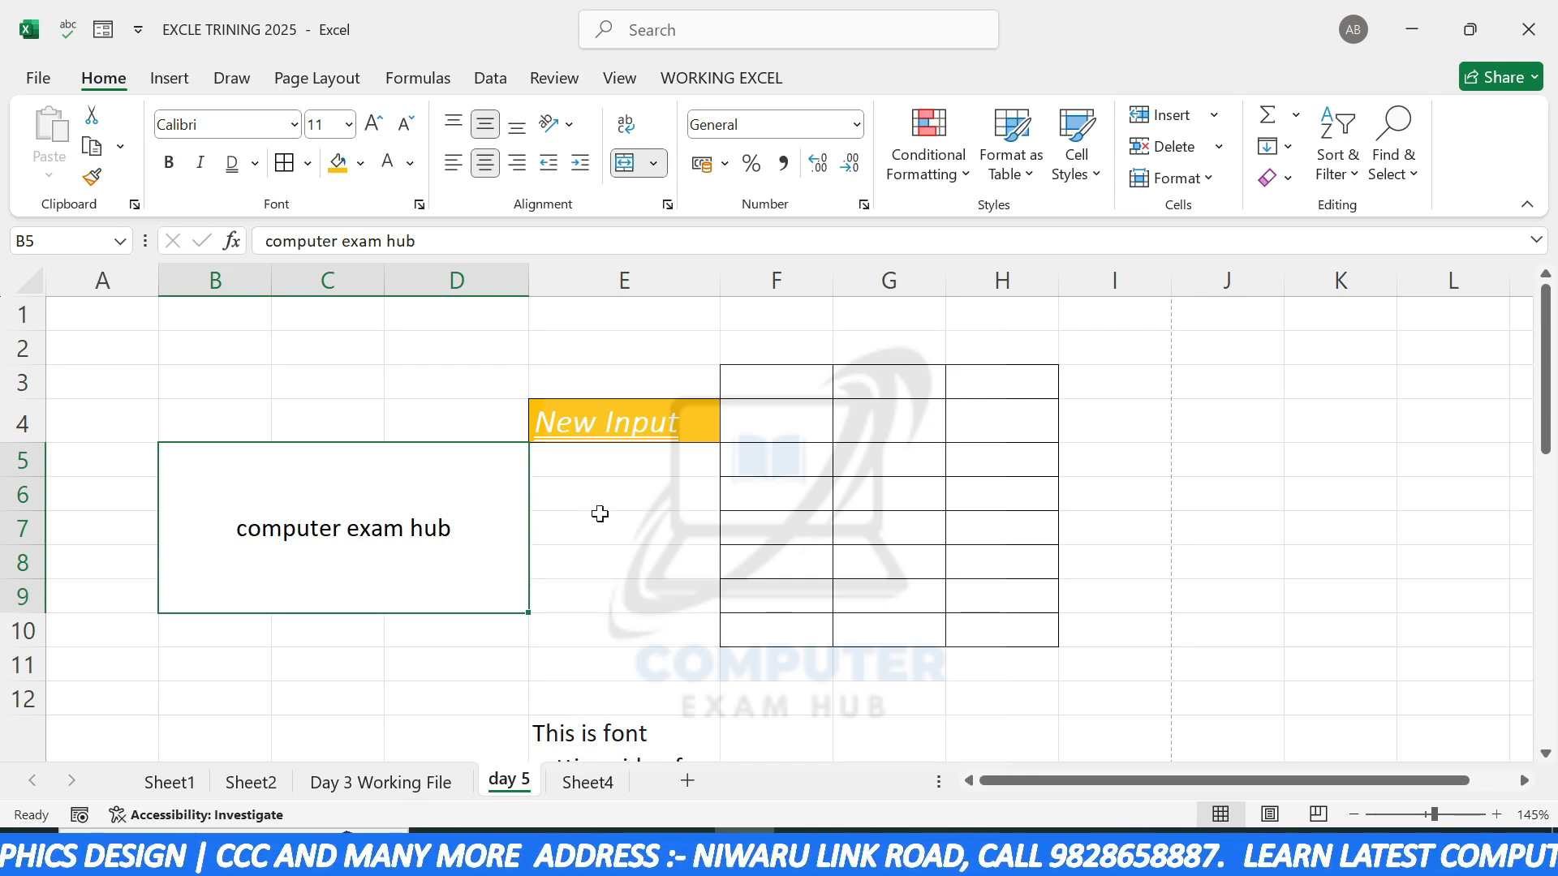
pyautogui.click(600, 513)
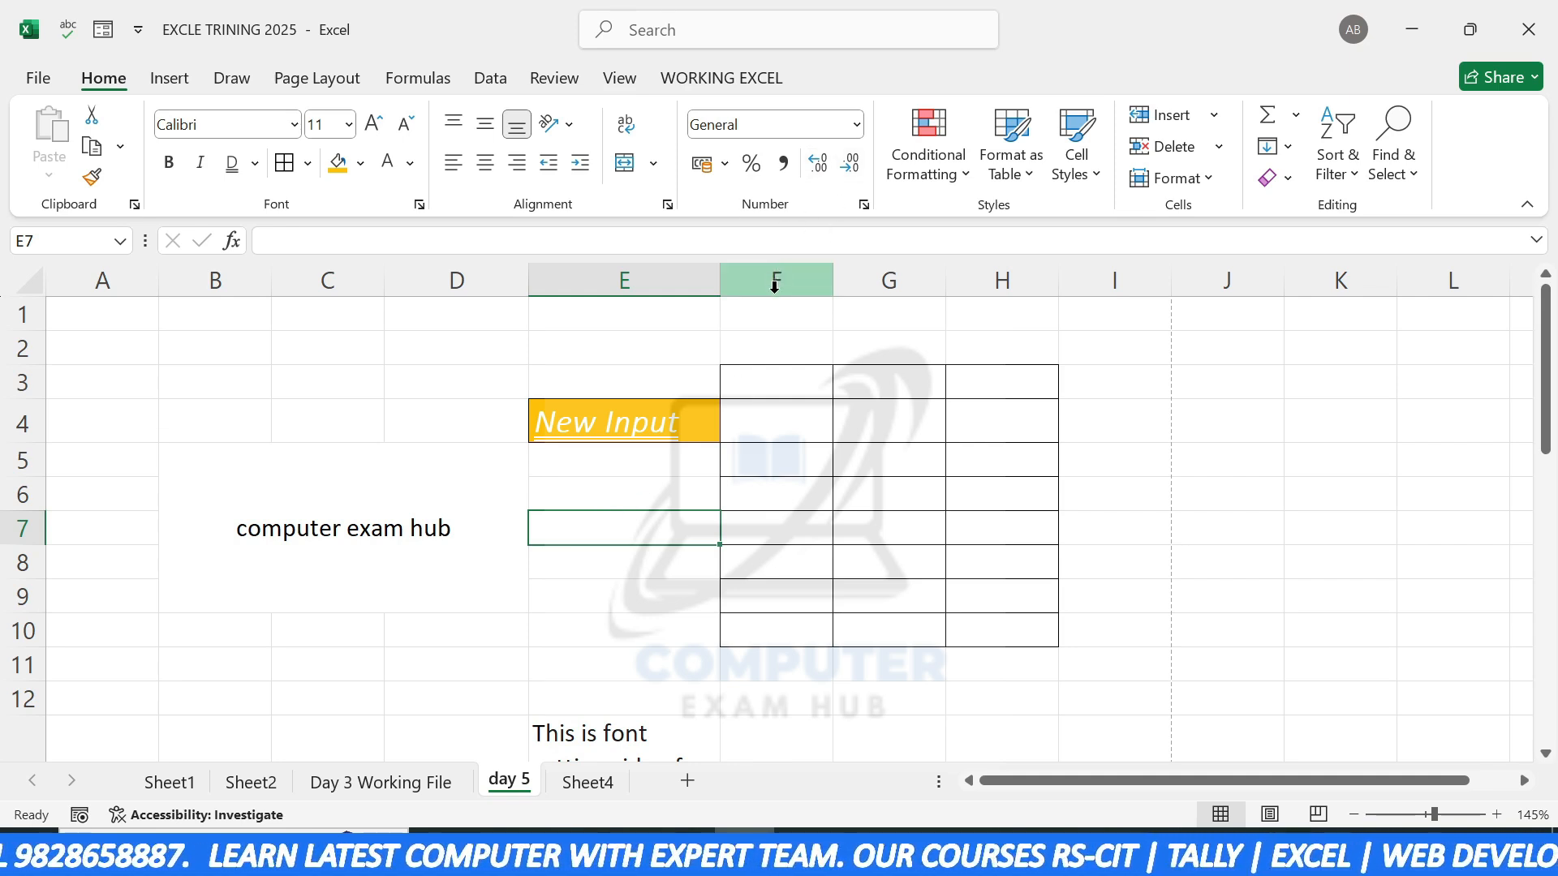
# Step: Enter the values 12500, 13500 and 14500 in cells N4, N5 and N6 of the day 5 sheet
pyautogui.moveTo(1160, 781); pyautogui.dragTo(1217, 777)
pyautogui.click(1054, 487)
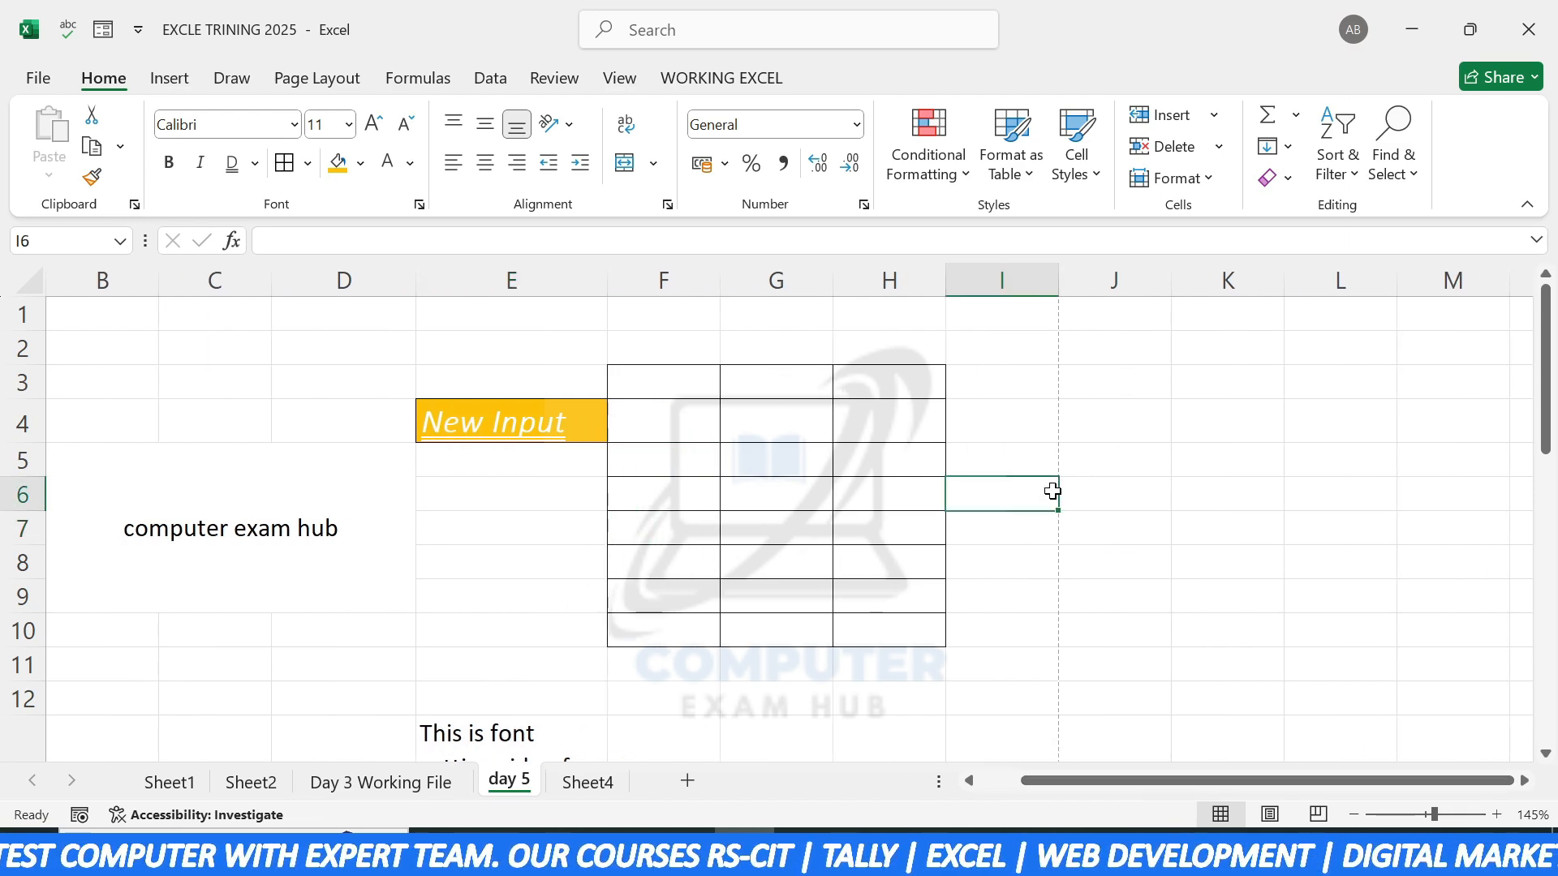
pyautogui.press('Right')
pyautogui.press('Right')
pyautogui.press('Right')
pyautogui.press('Right')
pyautogui.press('Right')
pyautogui.press('Right')
pyautogui.press('Right')
pyautogui.press('Right')
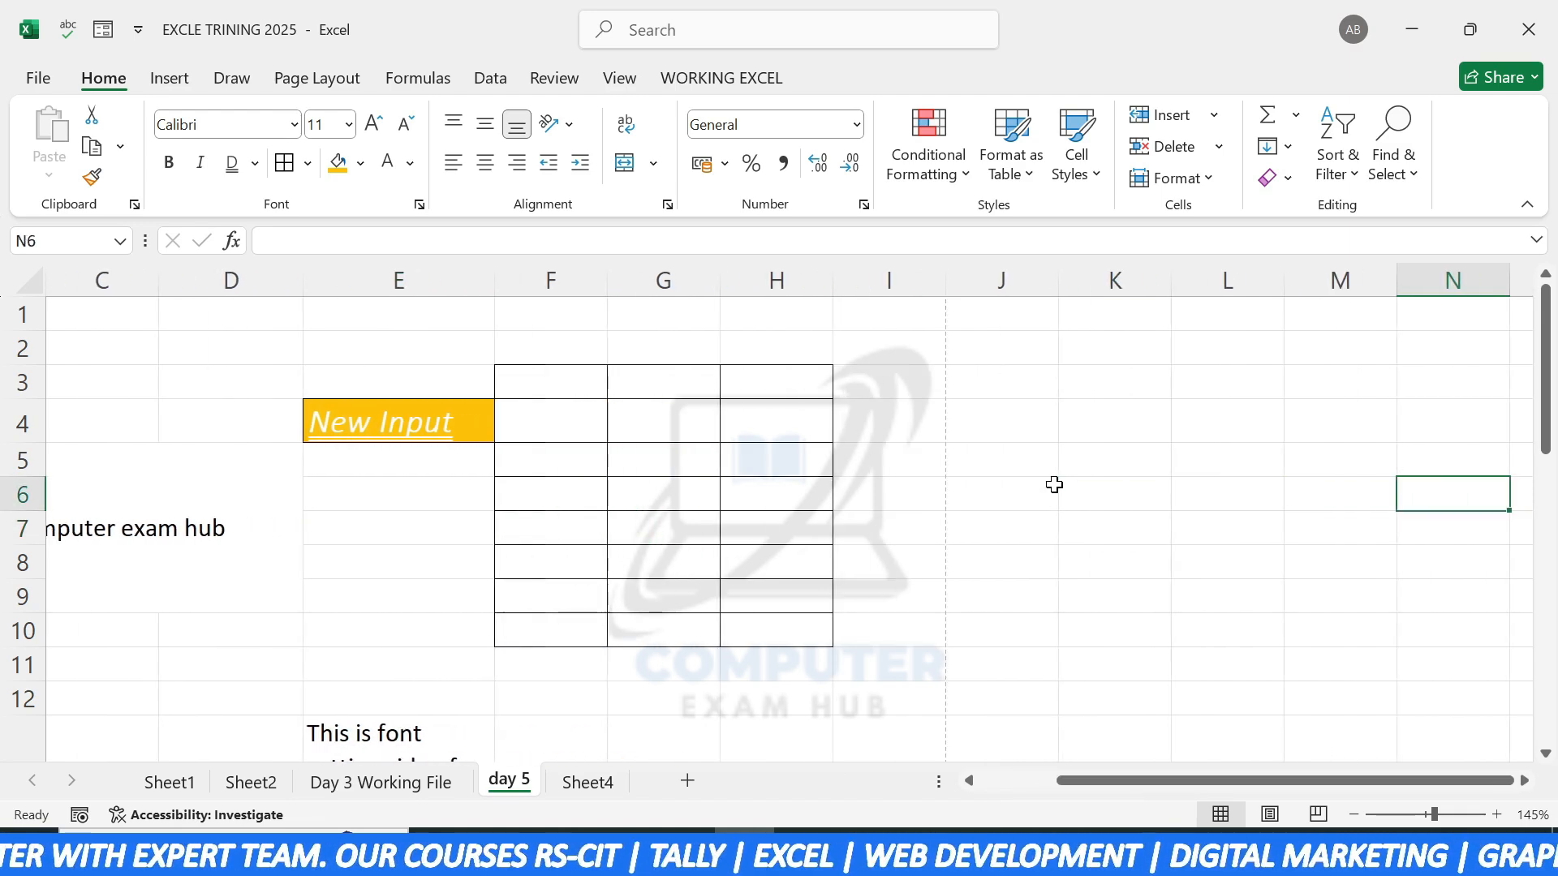
pyautogui.press('Right')
pyautogui.press('Right')
pyautogui.press('Right')
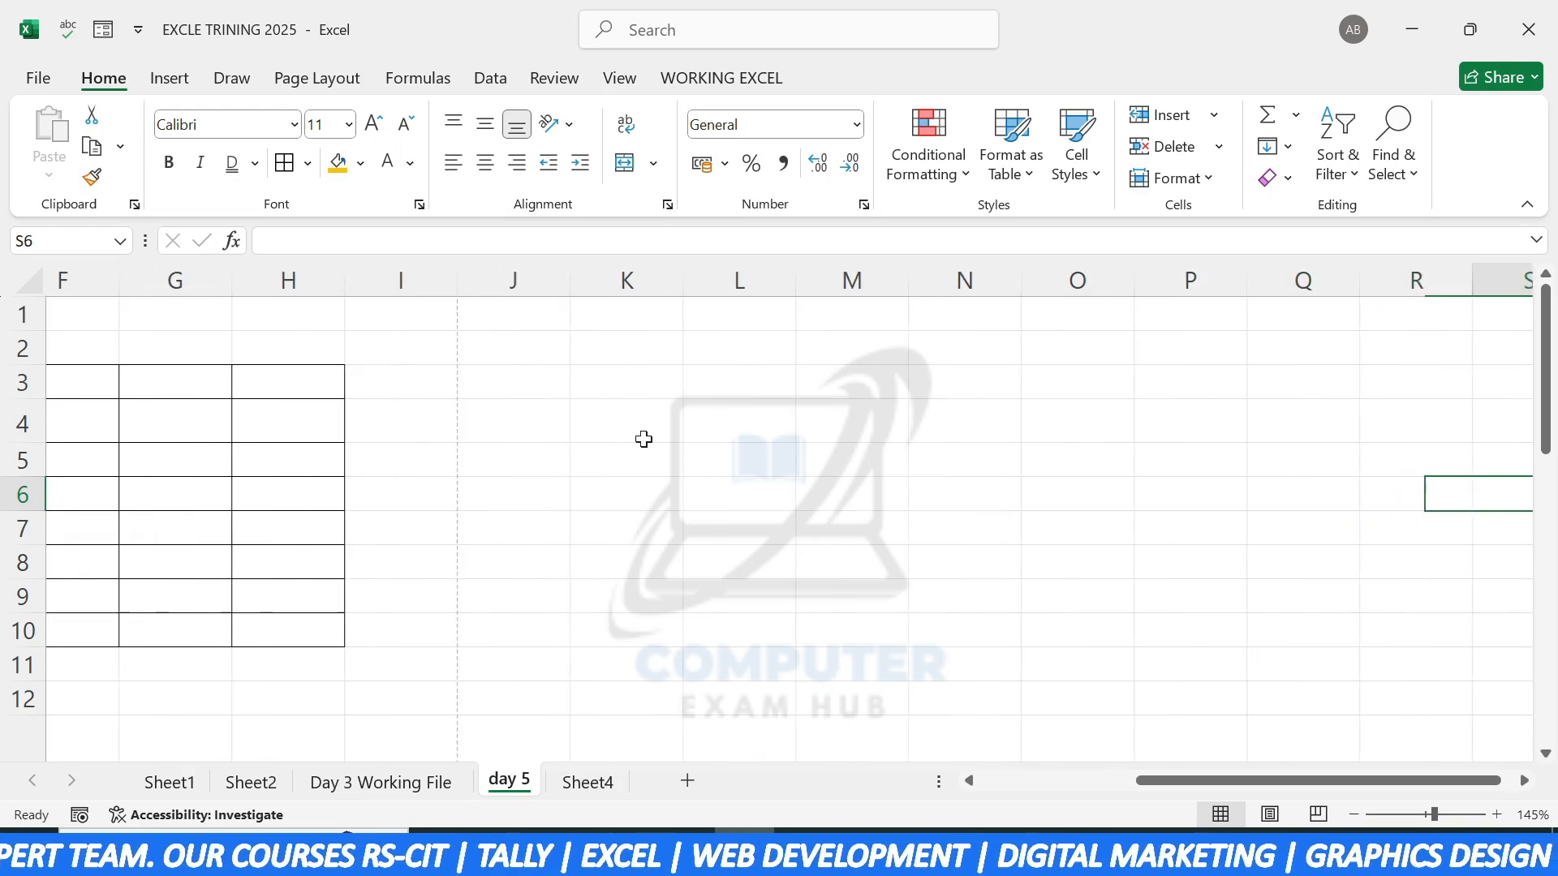
pyautogui.press('Right')
pyautogui.press('Right')
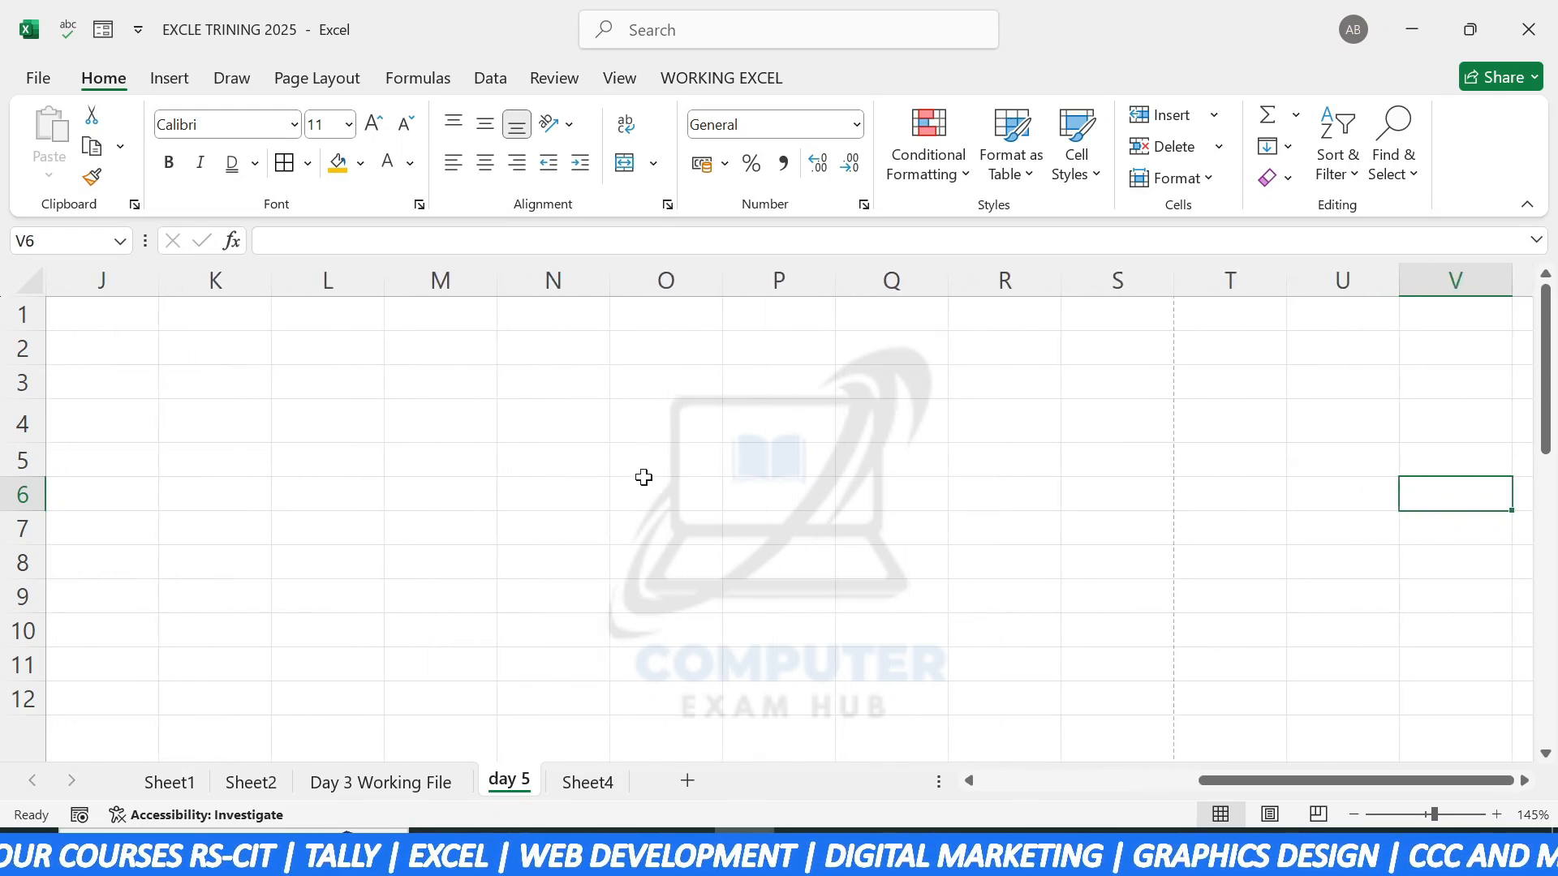
pyautogui.click(538, 422)
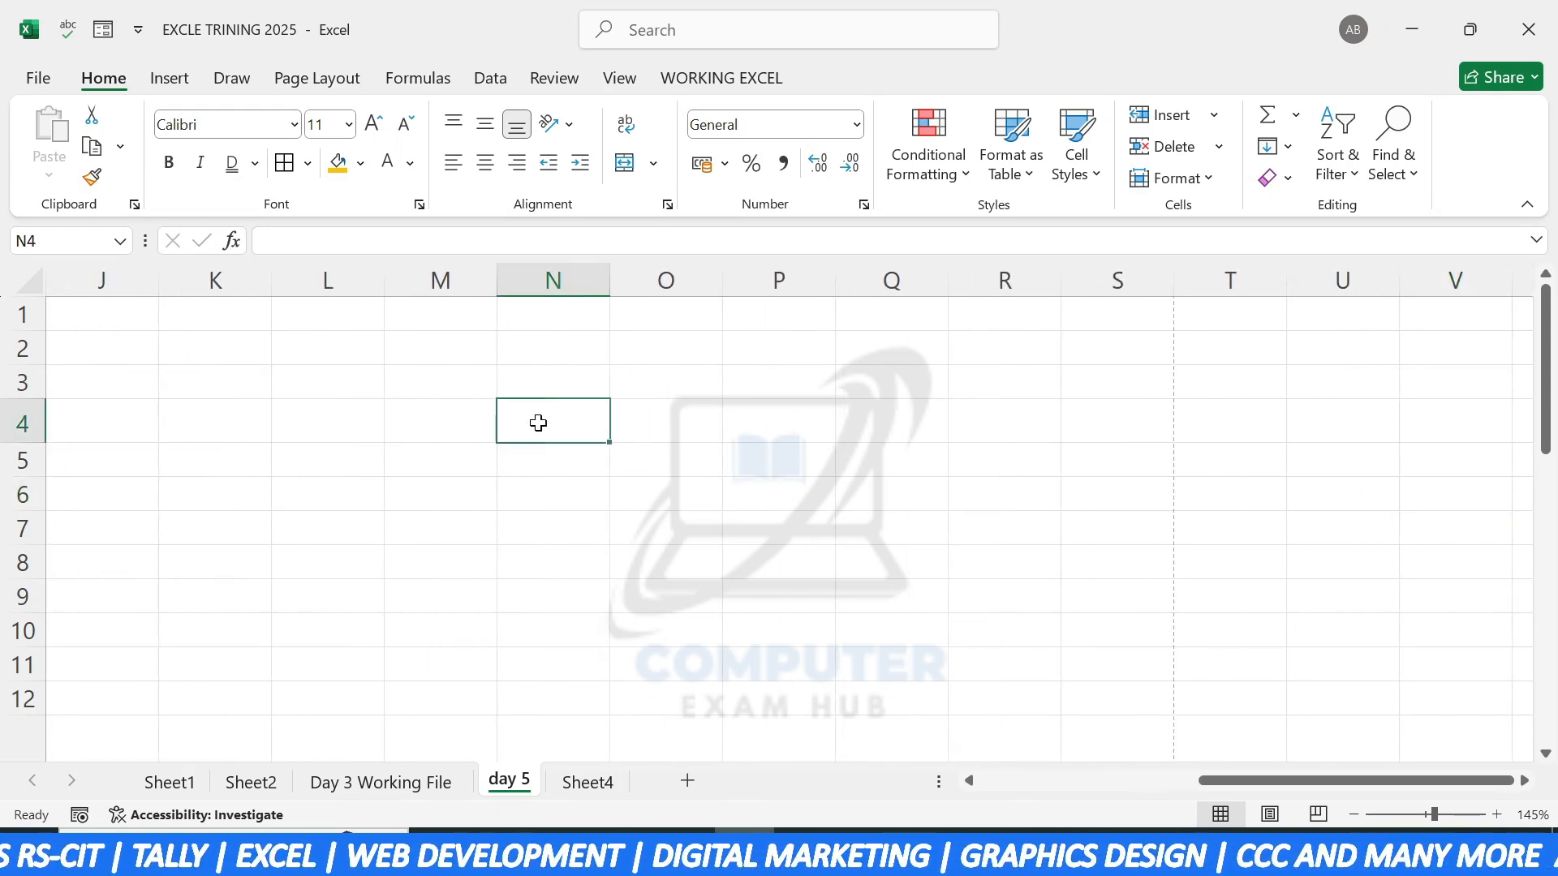
pyautogui.write('12')
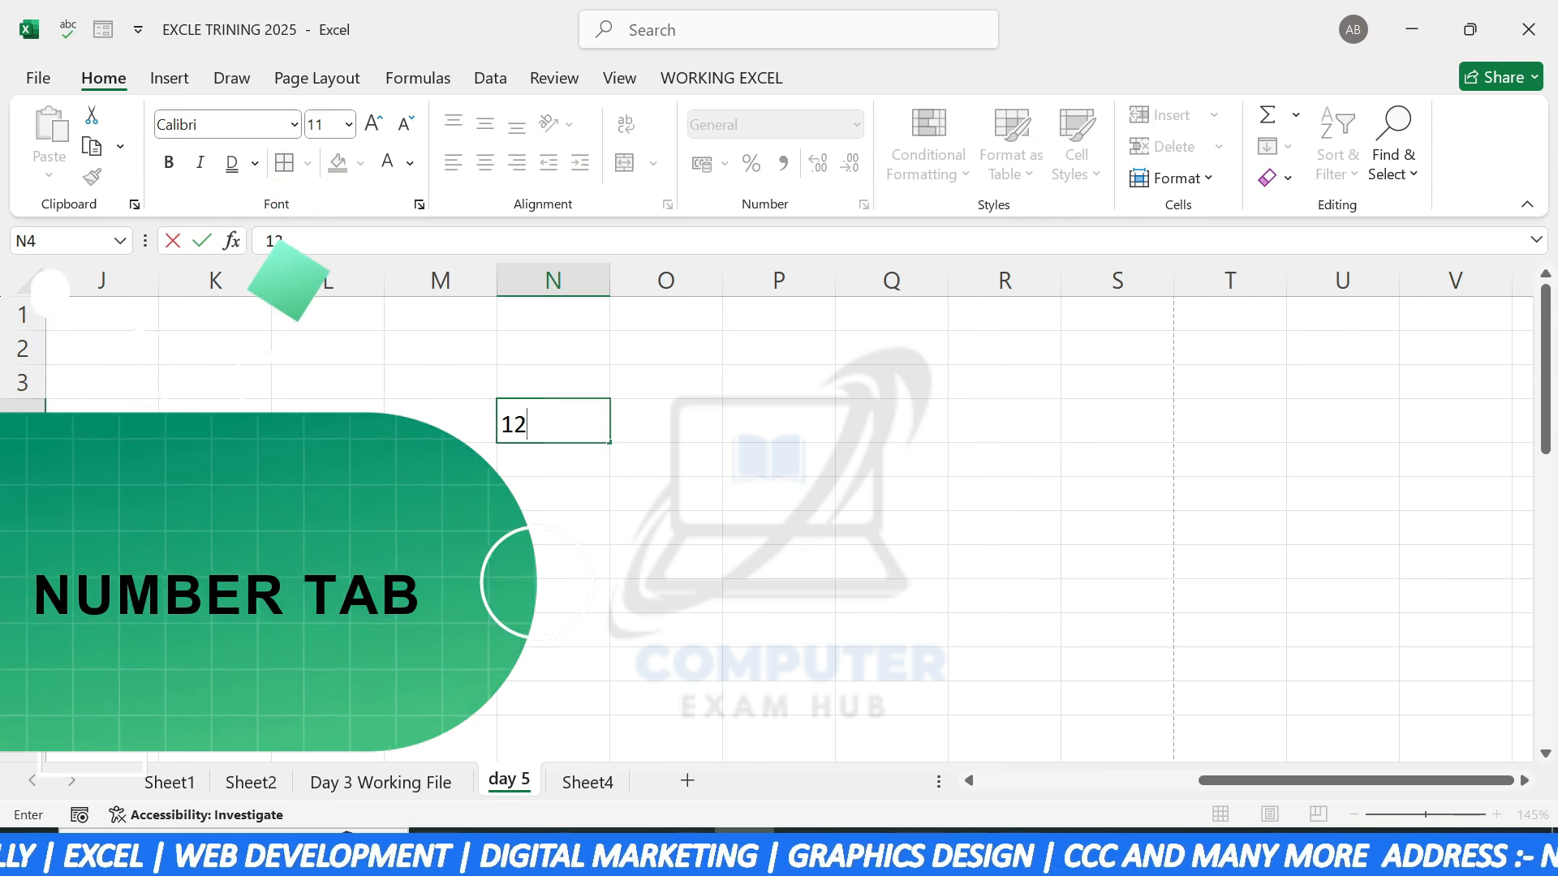
pyautogui.write('500')
pyautogui.press('Return')
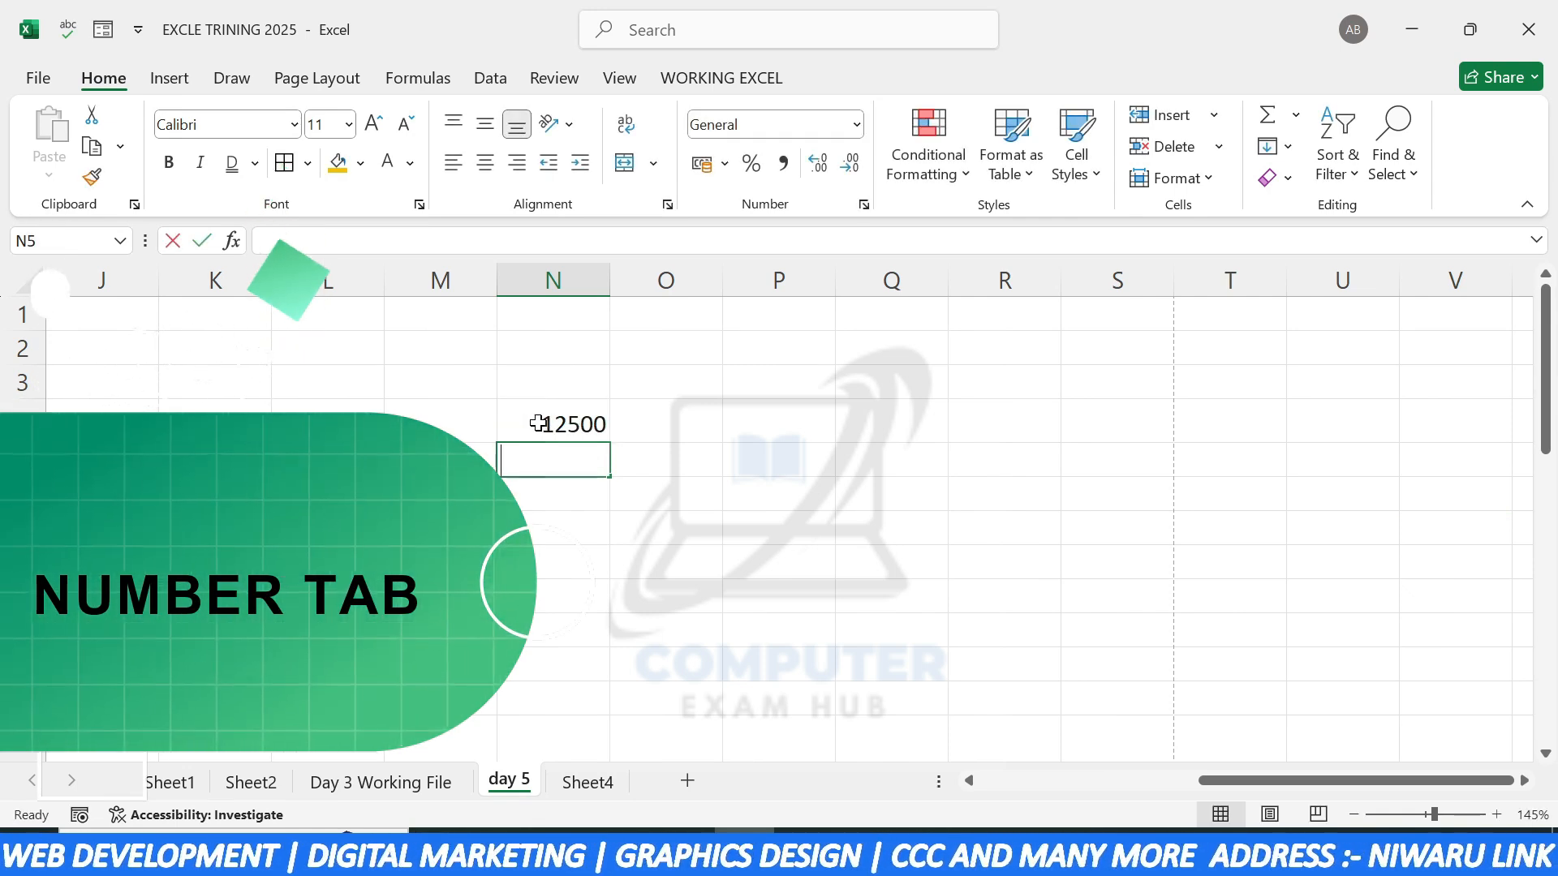
pyautogui.write('13500')
pyautogui.press('Return')
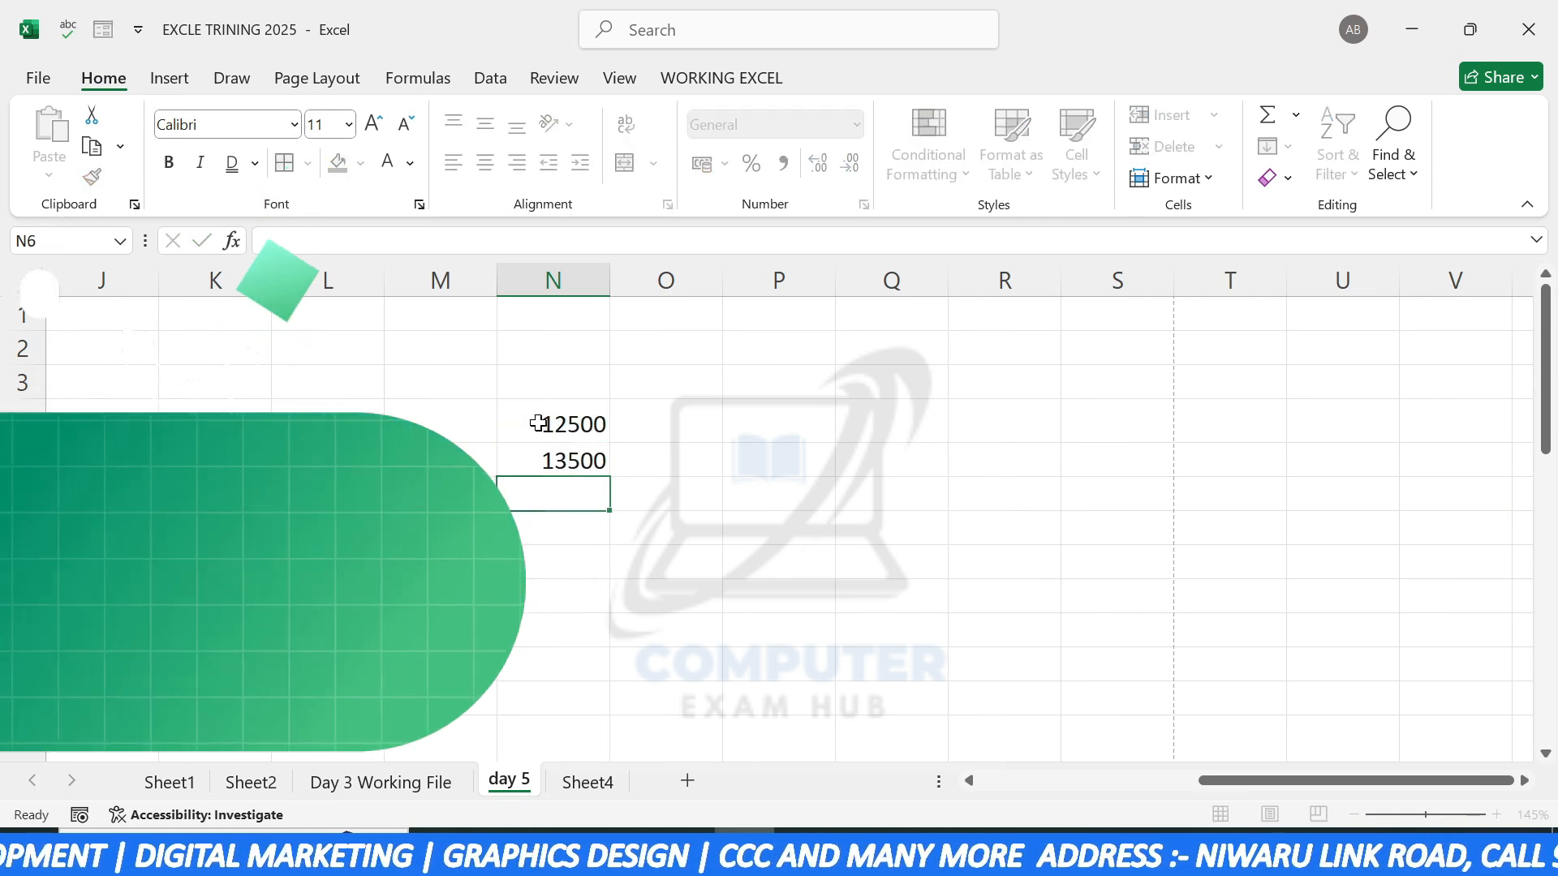
pyautogui.write('14500')
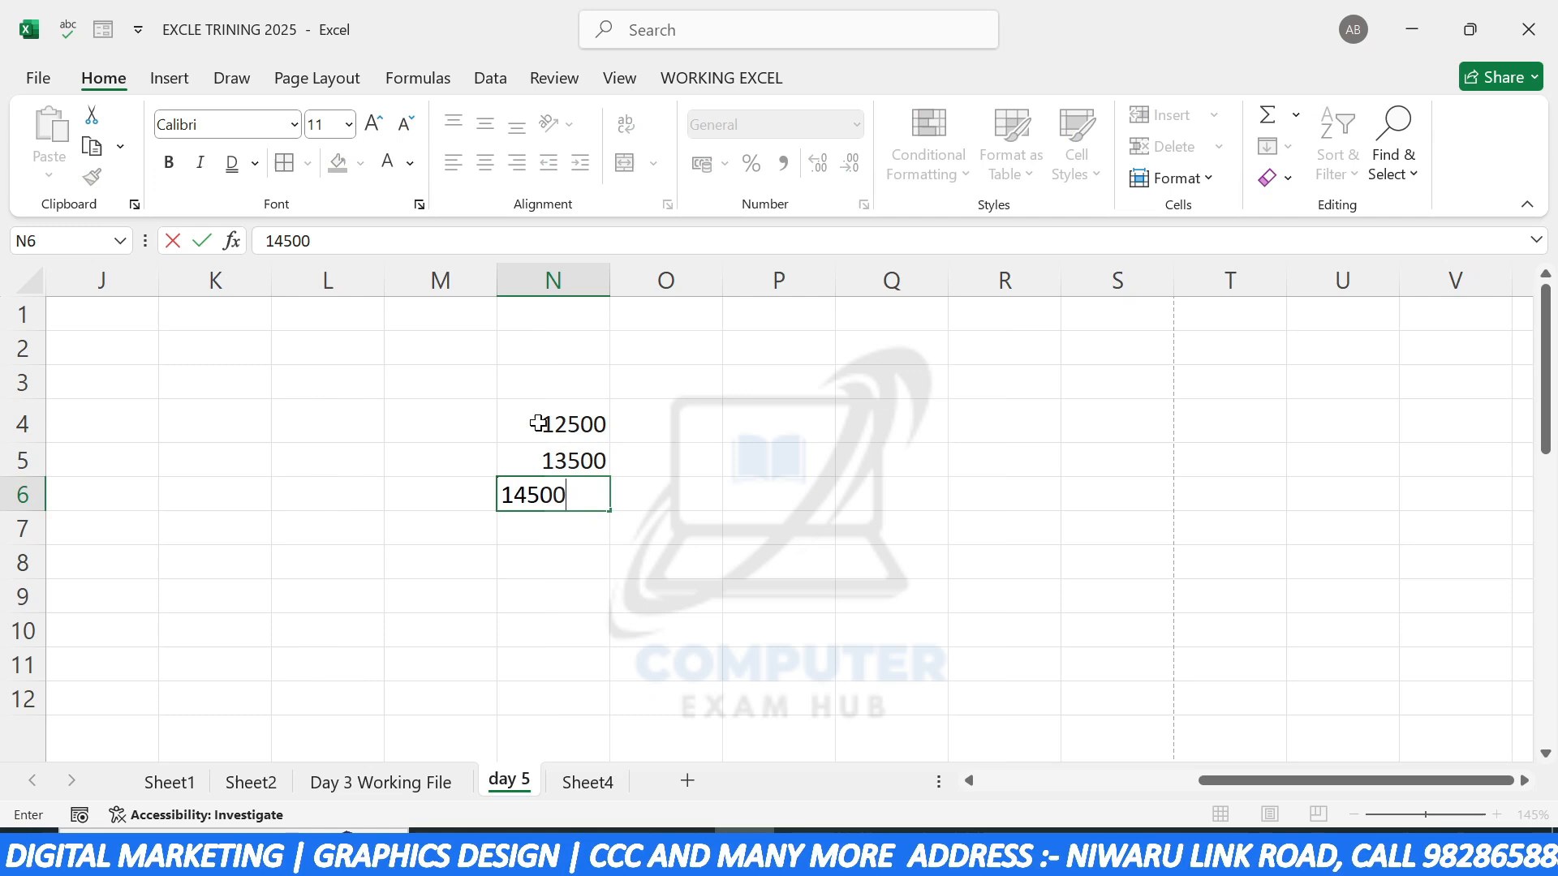
pyautogui.click(567, 588)
# Step: Apply the ₹ English (India) accounting format to N4:N6, and switch it to $ English (United States)
pyautogui.click(574, 430)
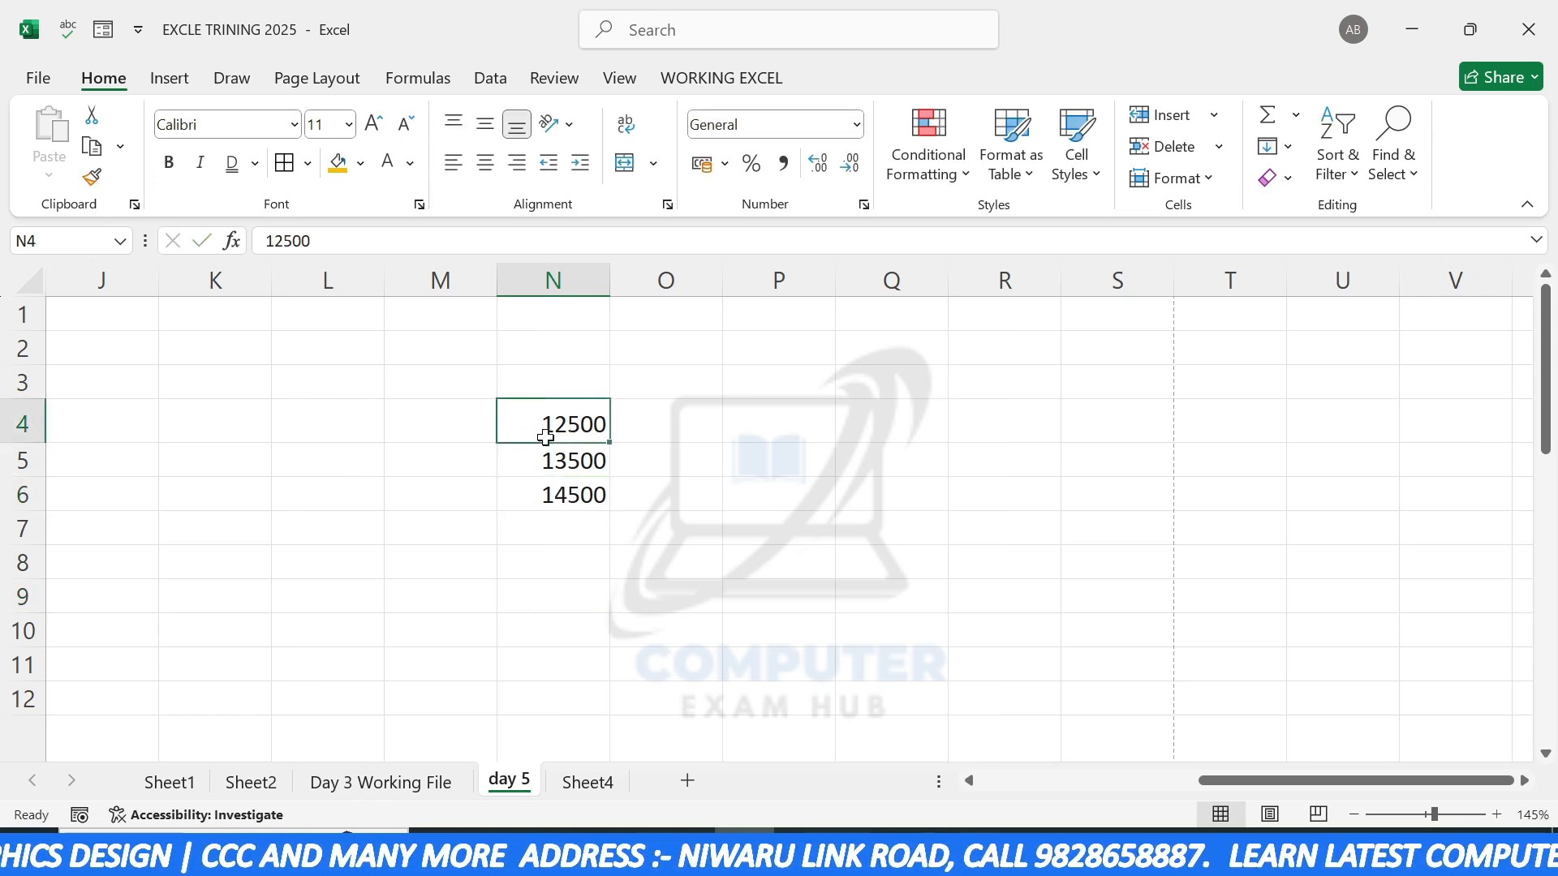
pyautogui.moveTo(545, 437); pyautogui.dragTo(538, 499)
pyautogui.click(591, 584)
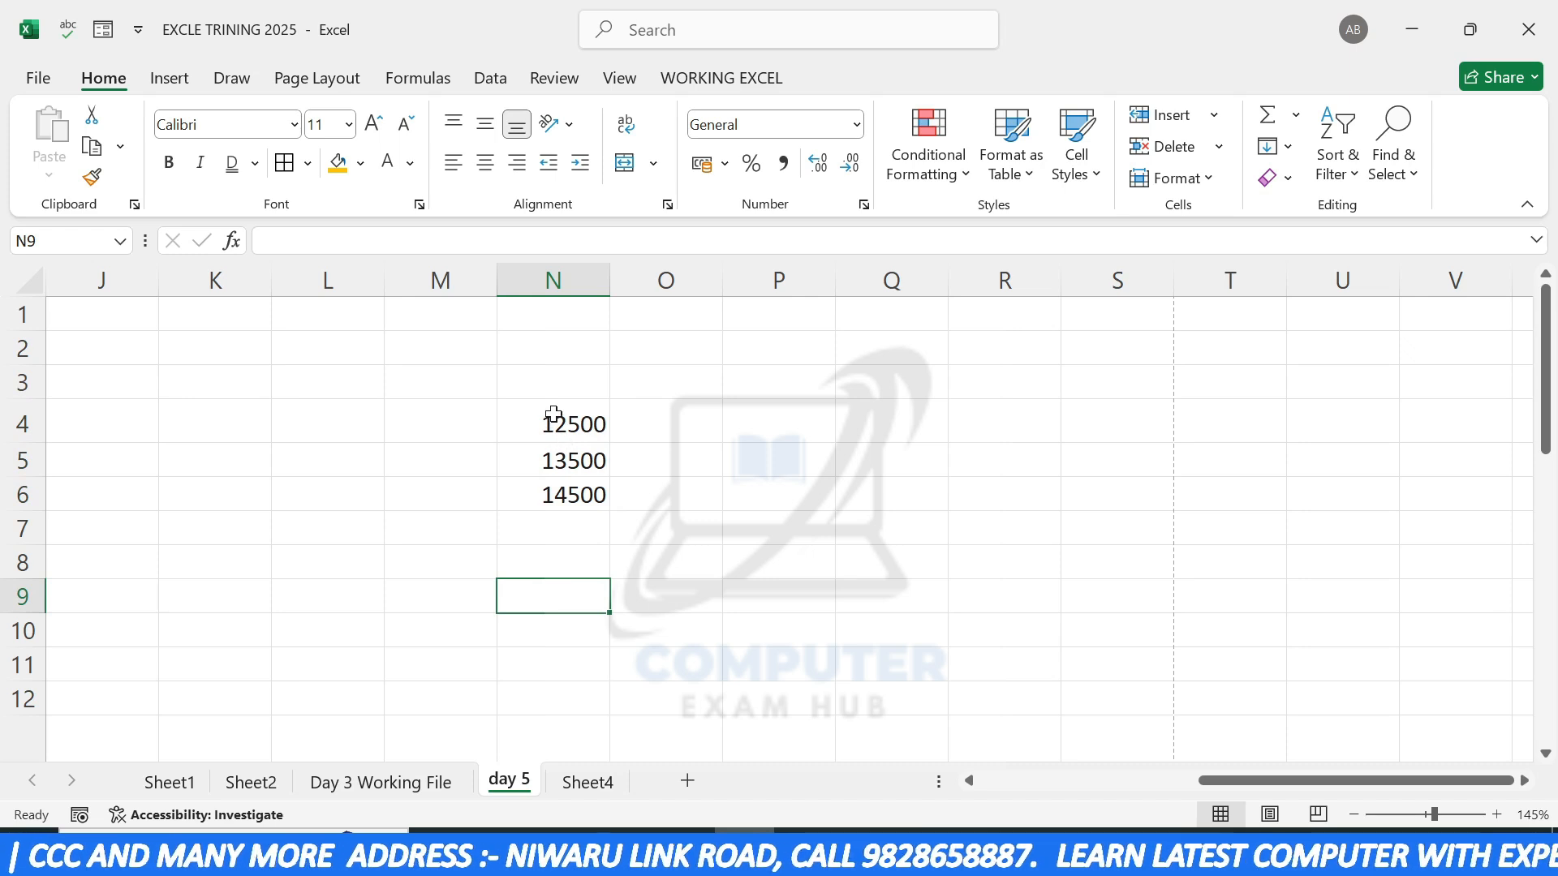
pyautogui.moveTo(552, 415); pyautogui.dragTo(546, 496)
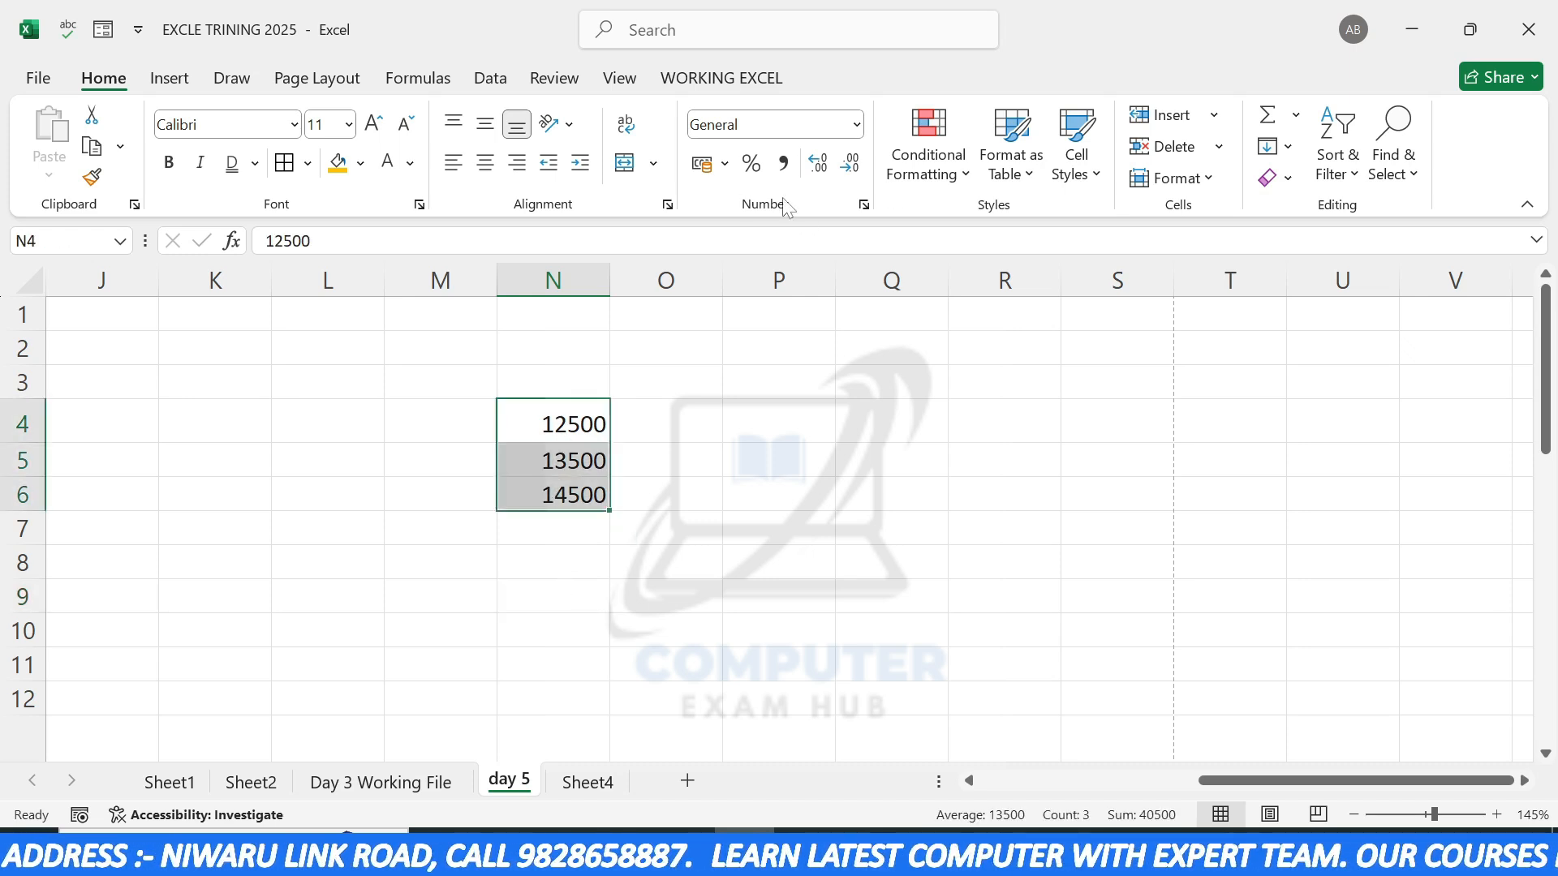
pyautogui.click(729, 165)
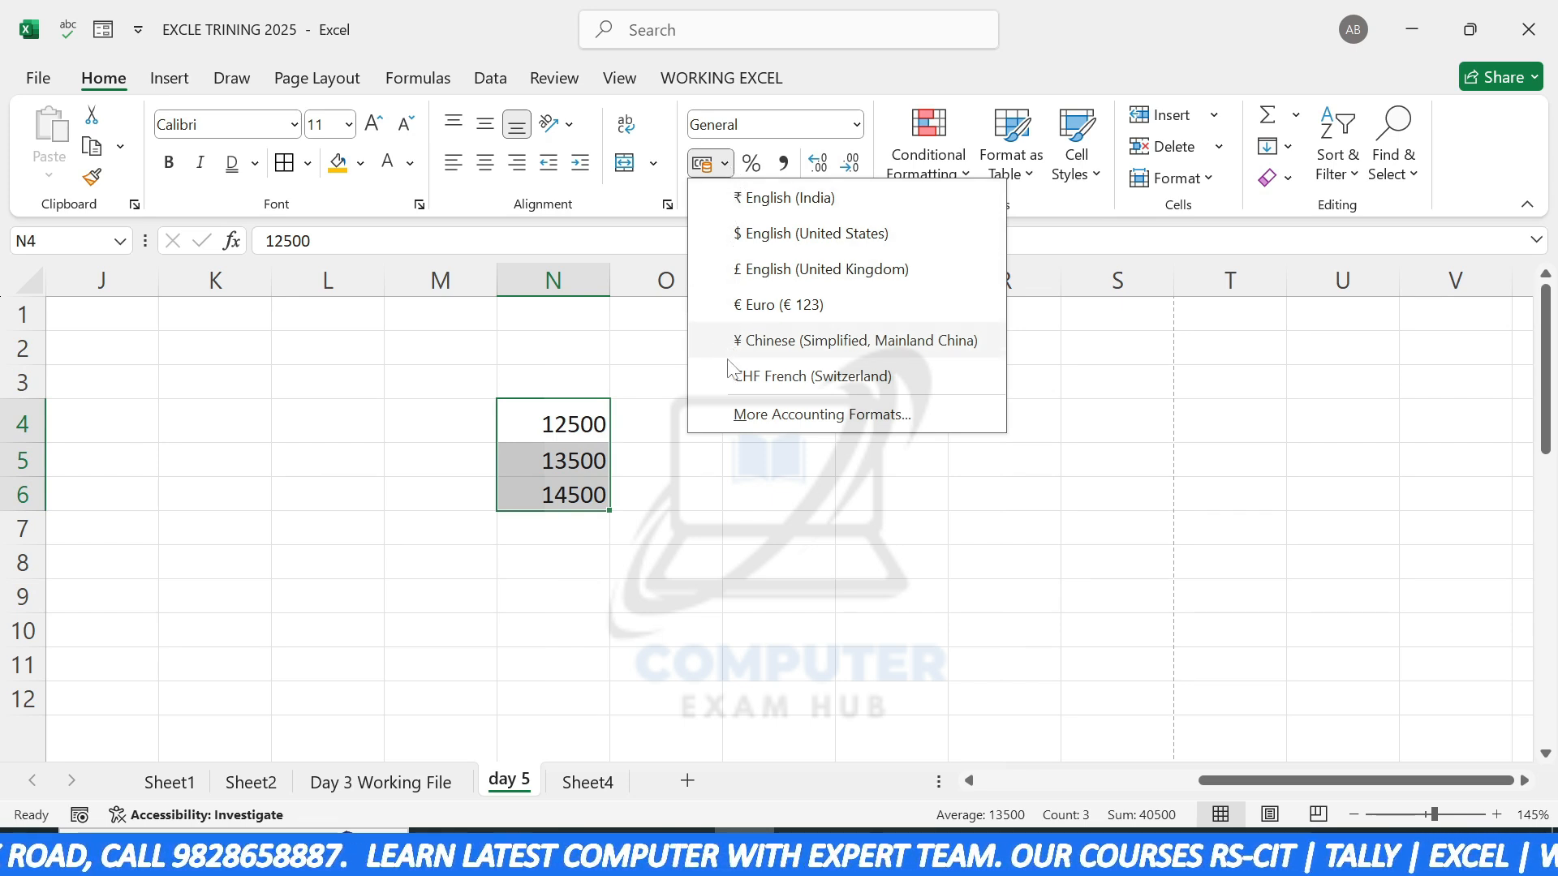
pyautogui.click(740, 199)
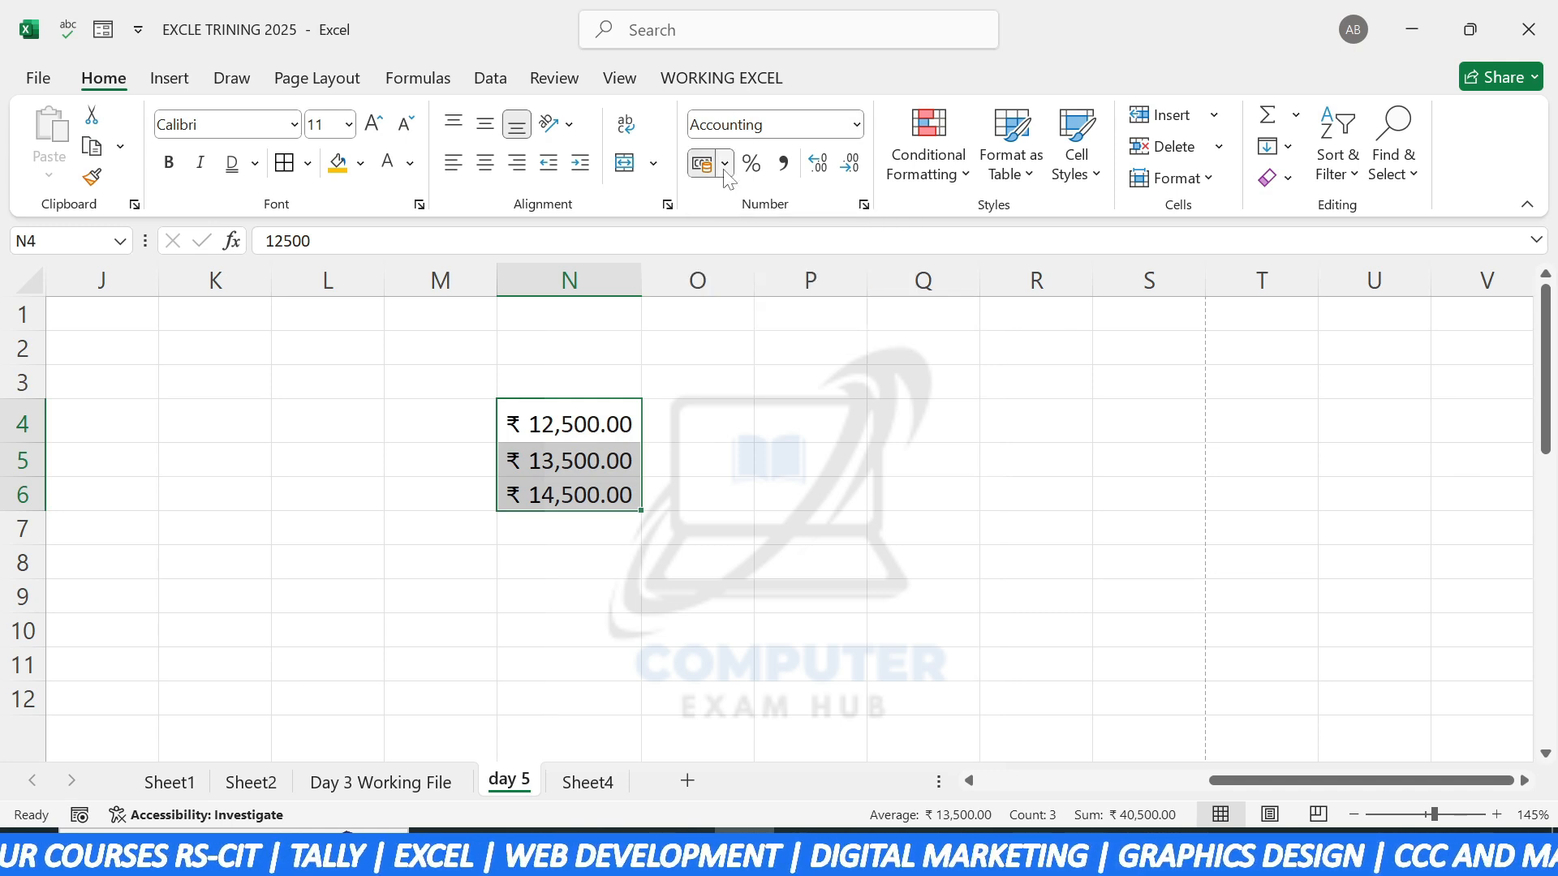
pyautogui.click(725, 164)
pyautogui.click(742, 233)
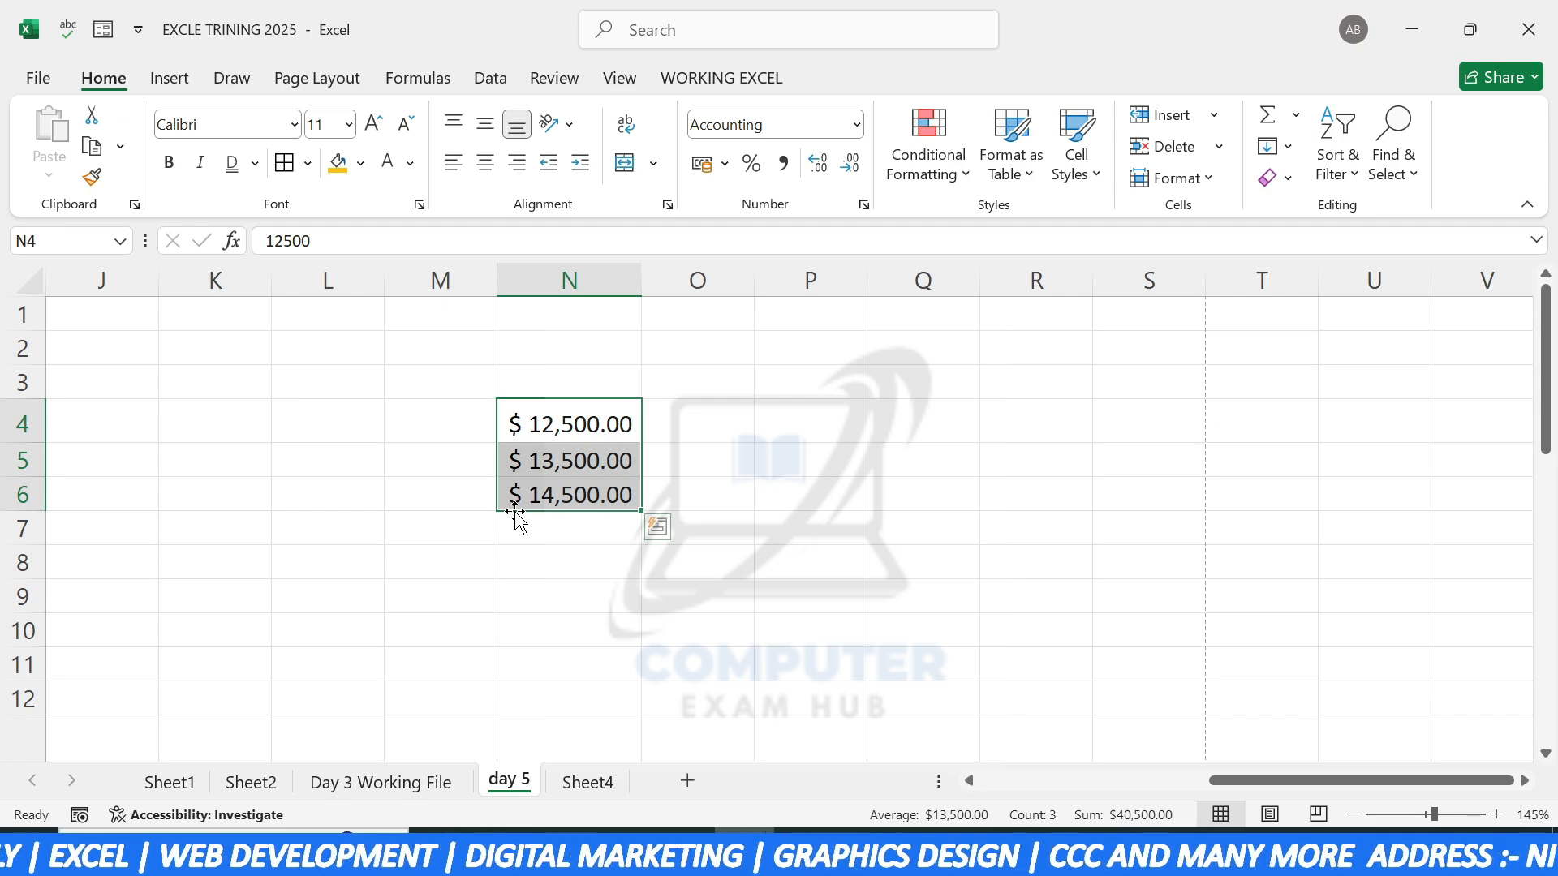
# Step: Browse the currency symbols in the additional accounting formats for N4:N6 without applying any
pyautogui.click(724, 164)
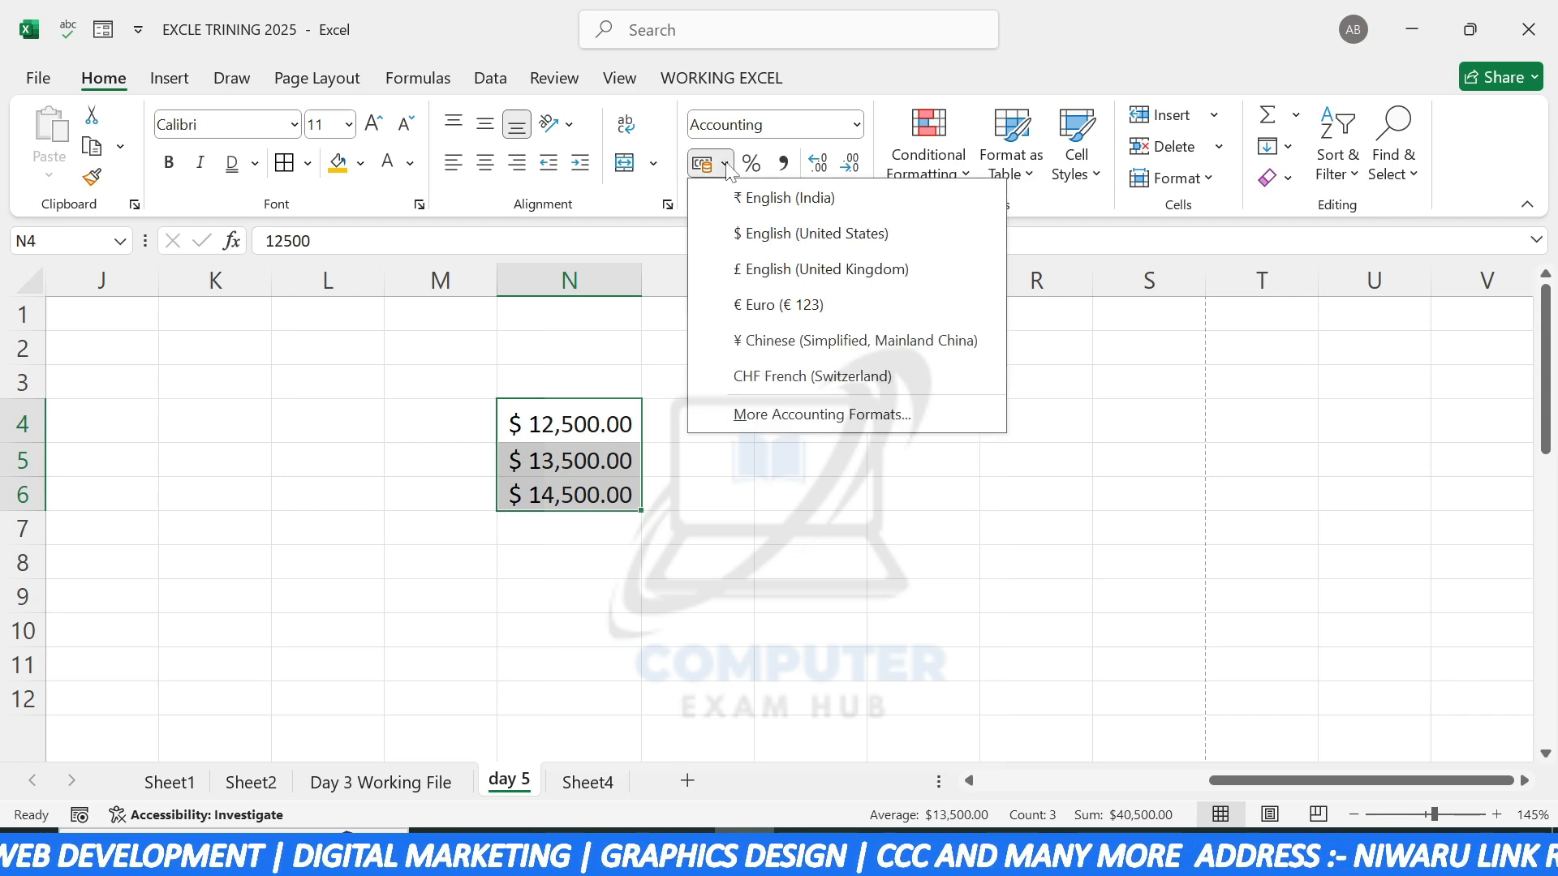
pyautogui.click(767, 415)
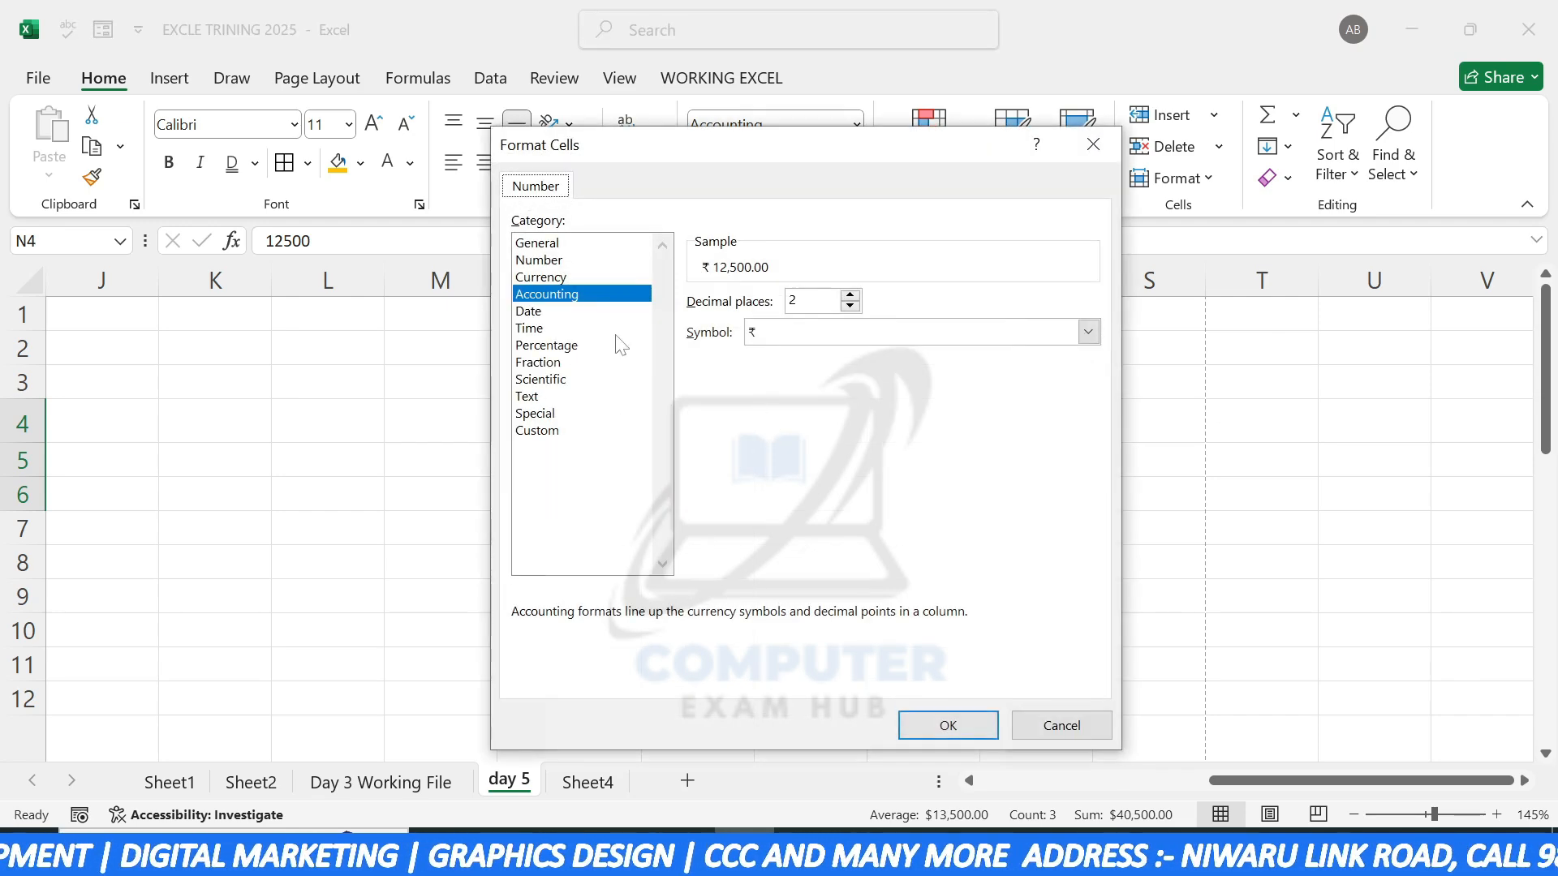
pyautogui.click(1087, 331)
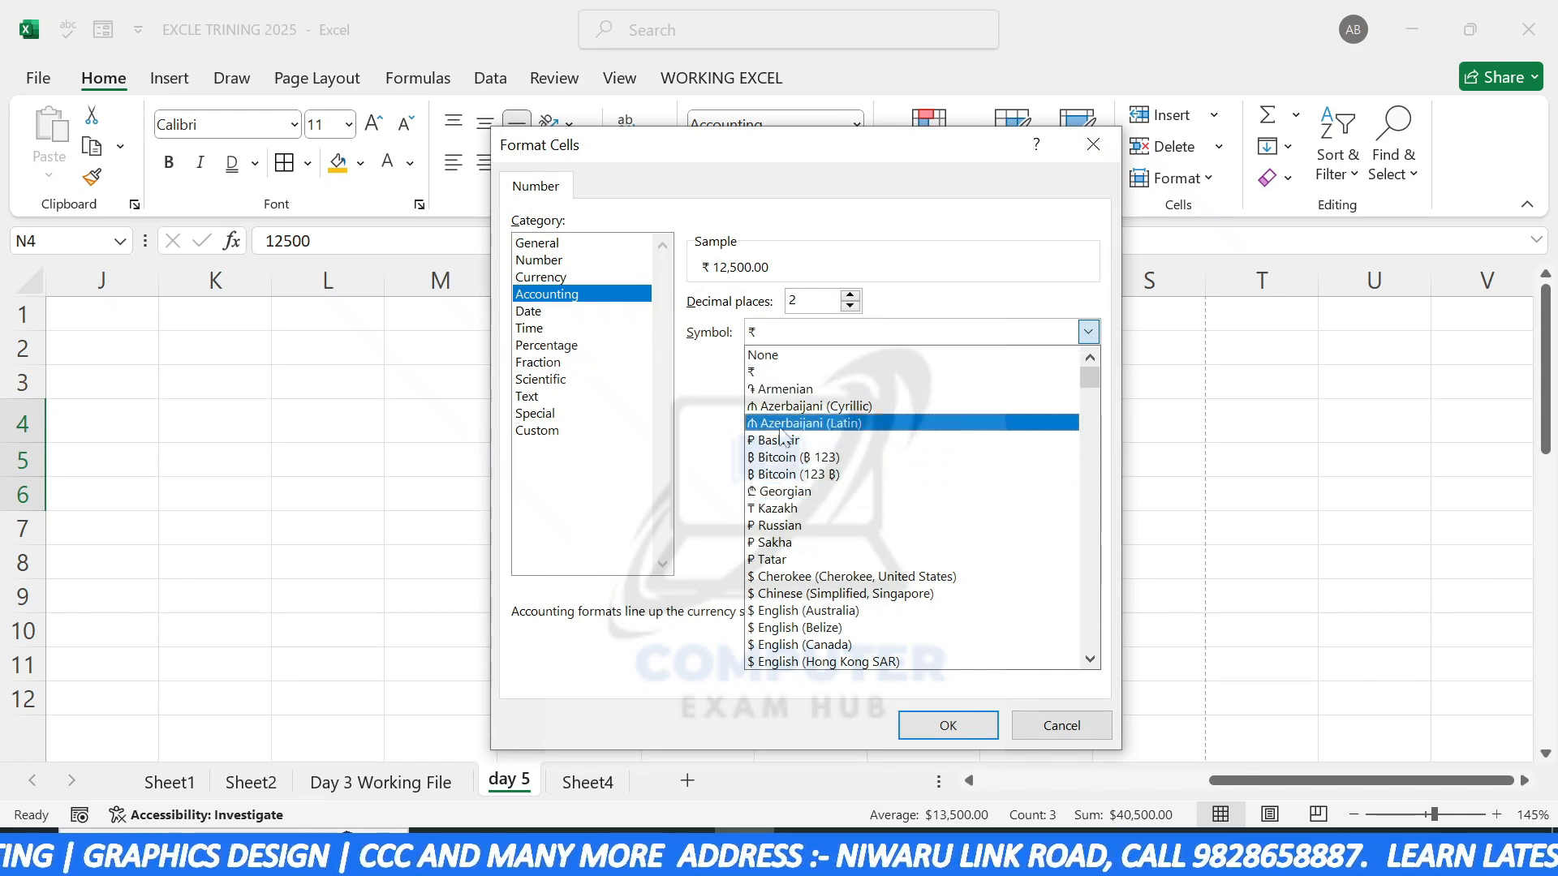
pyautogui.scroll(-1, 795, 516)
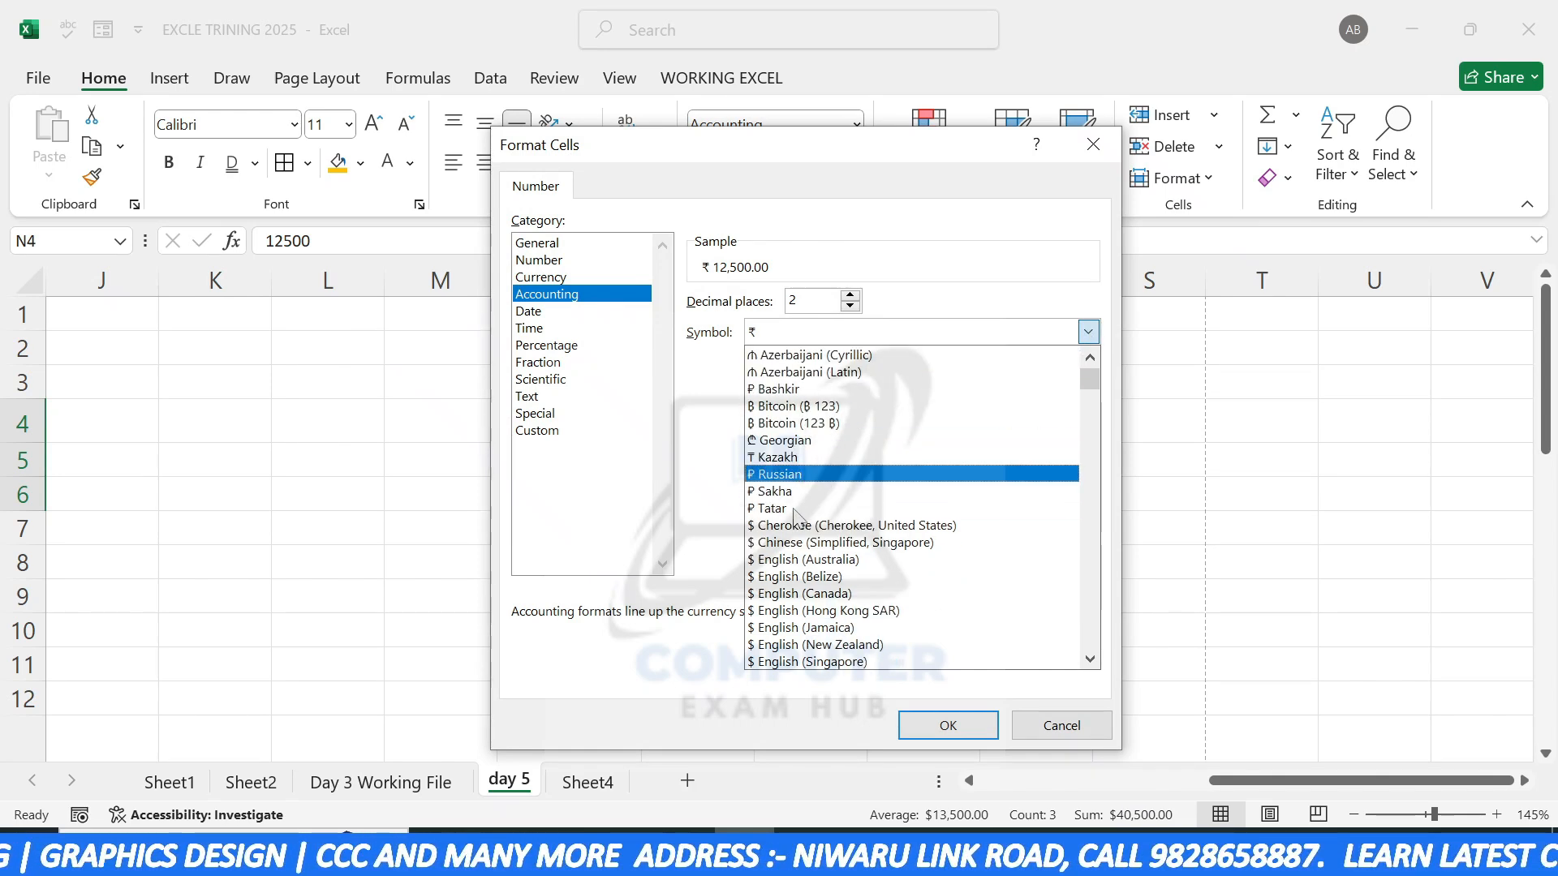
pyautogui.click(713, 479)
pyautogui.click(1024, 727)
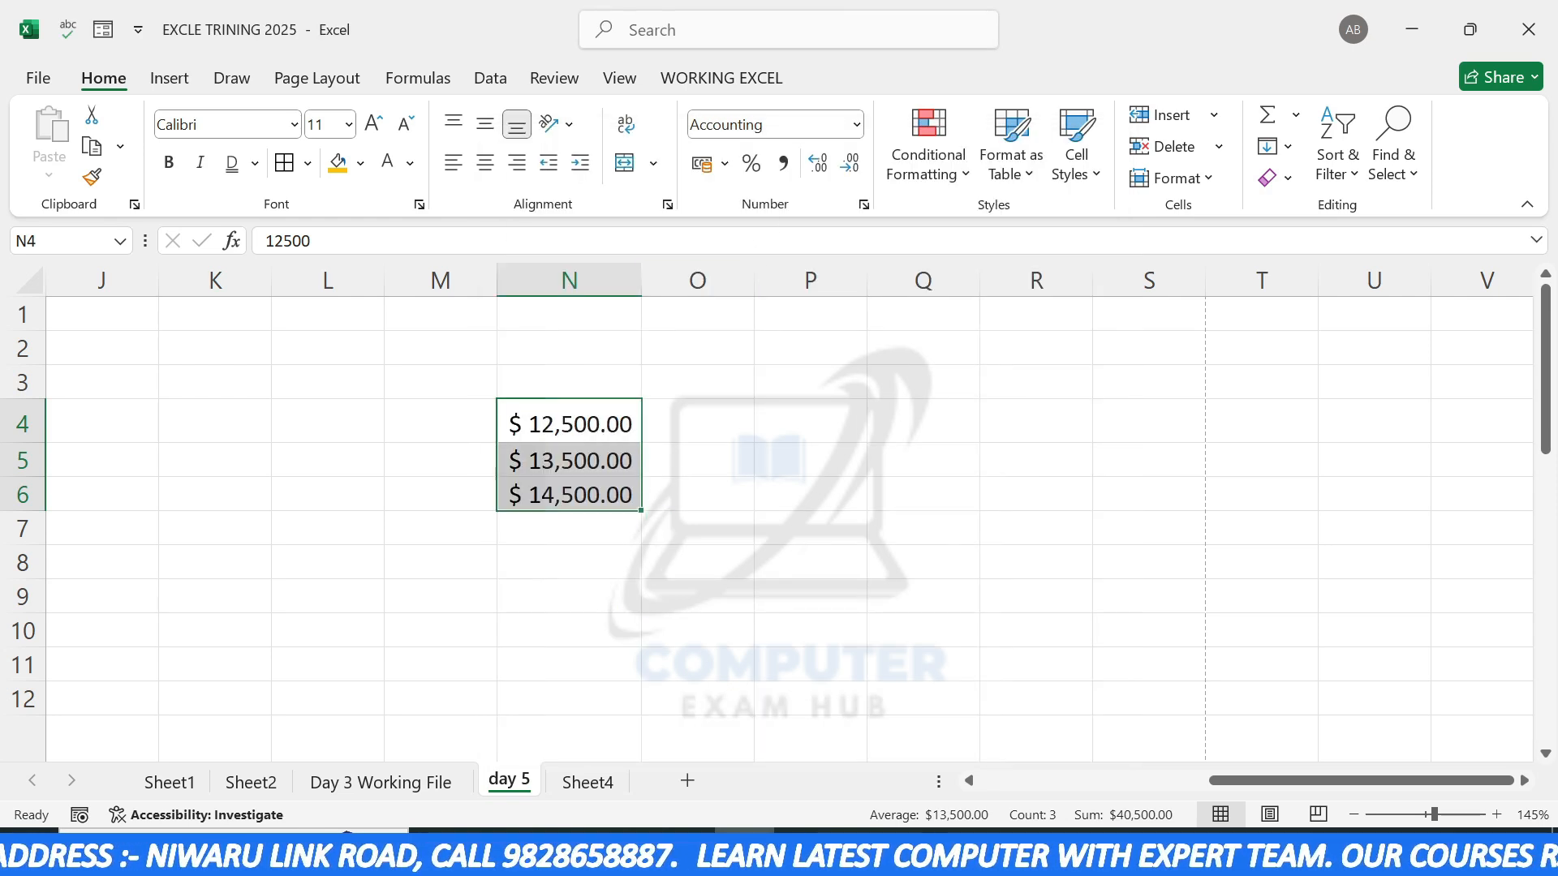
# Step: Remove both decimal places from the dollar amounts in N4:N6, restore them, and remove them again
pyautogui.click(852, 172)
pyautogui.click(852, 173)
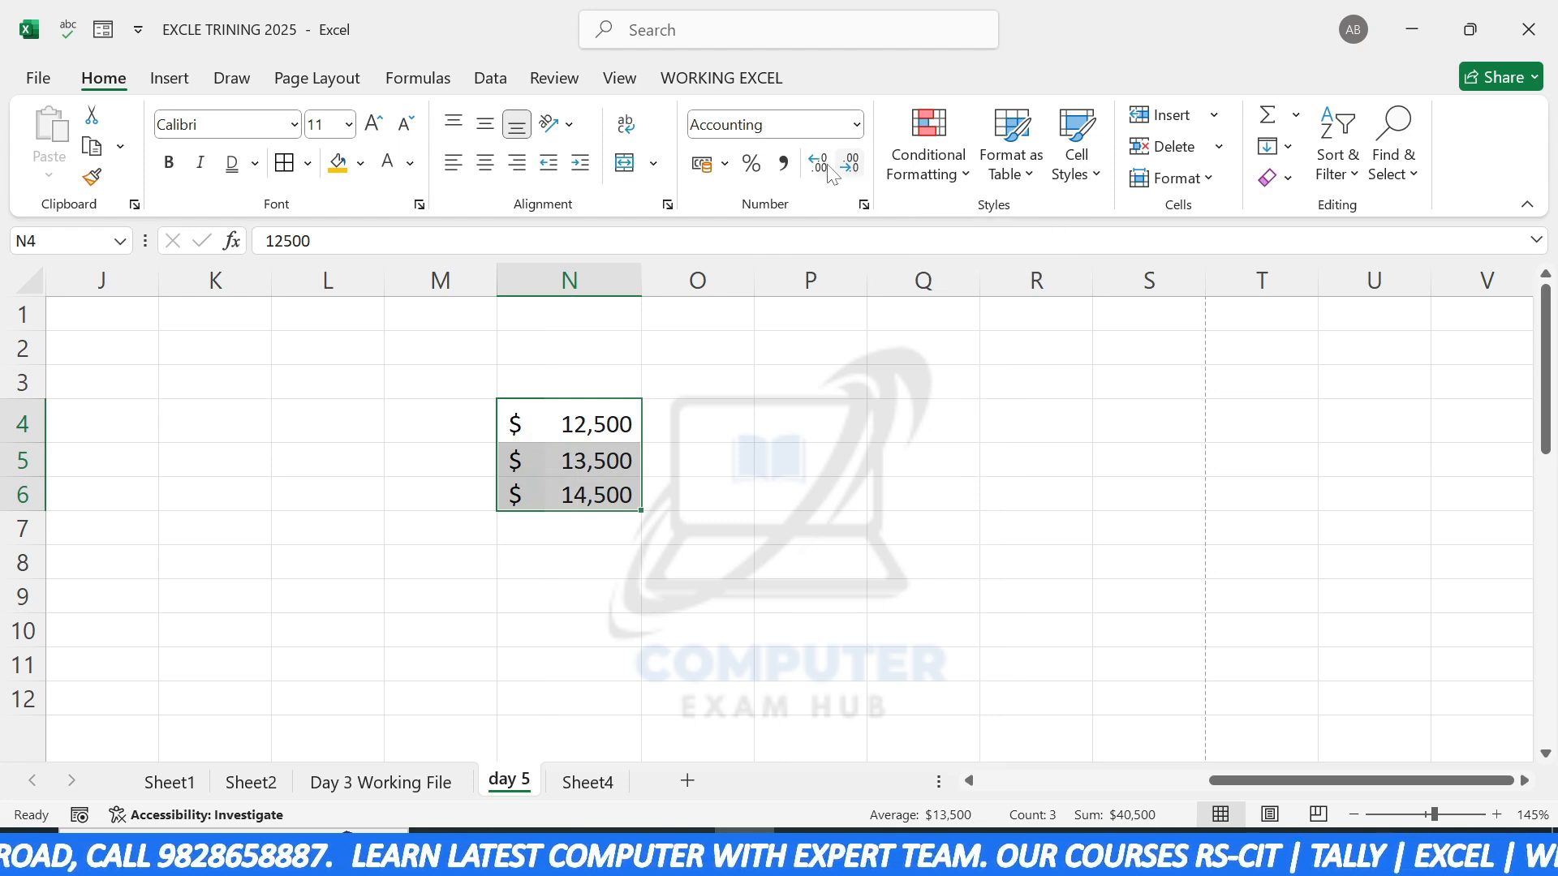
pyautogui.click(827, 168)
pyautogui.click(821, 165)
pyautogui.click(849, 165)
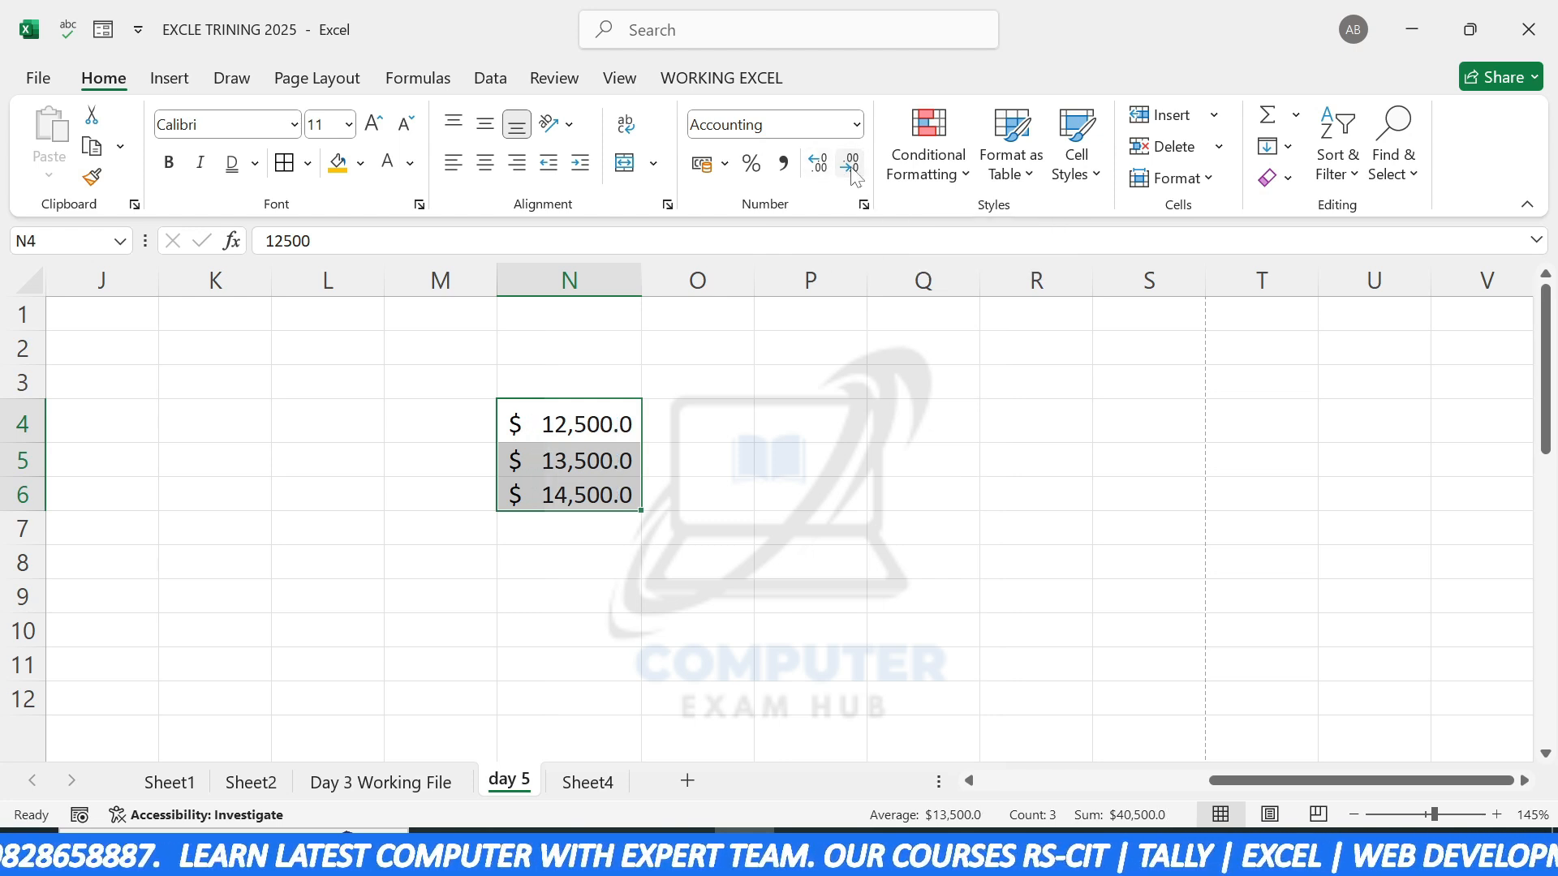
pyautogui.click(849, 166)
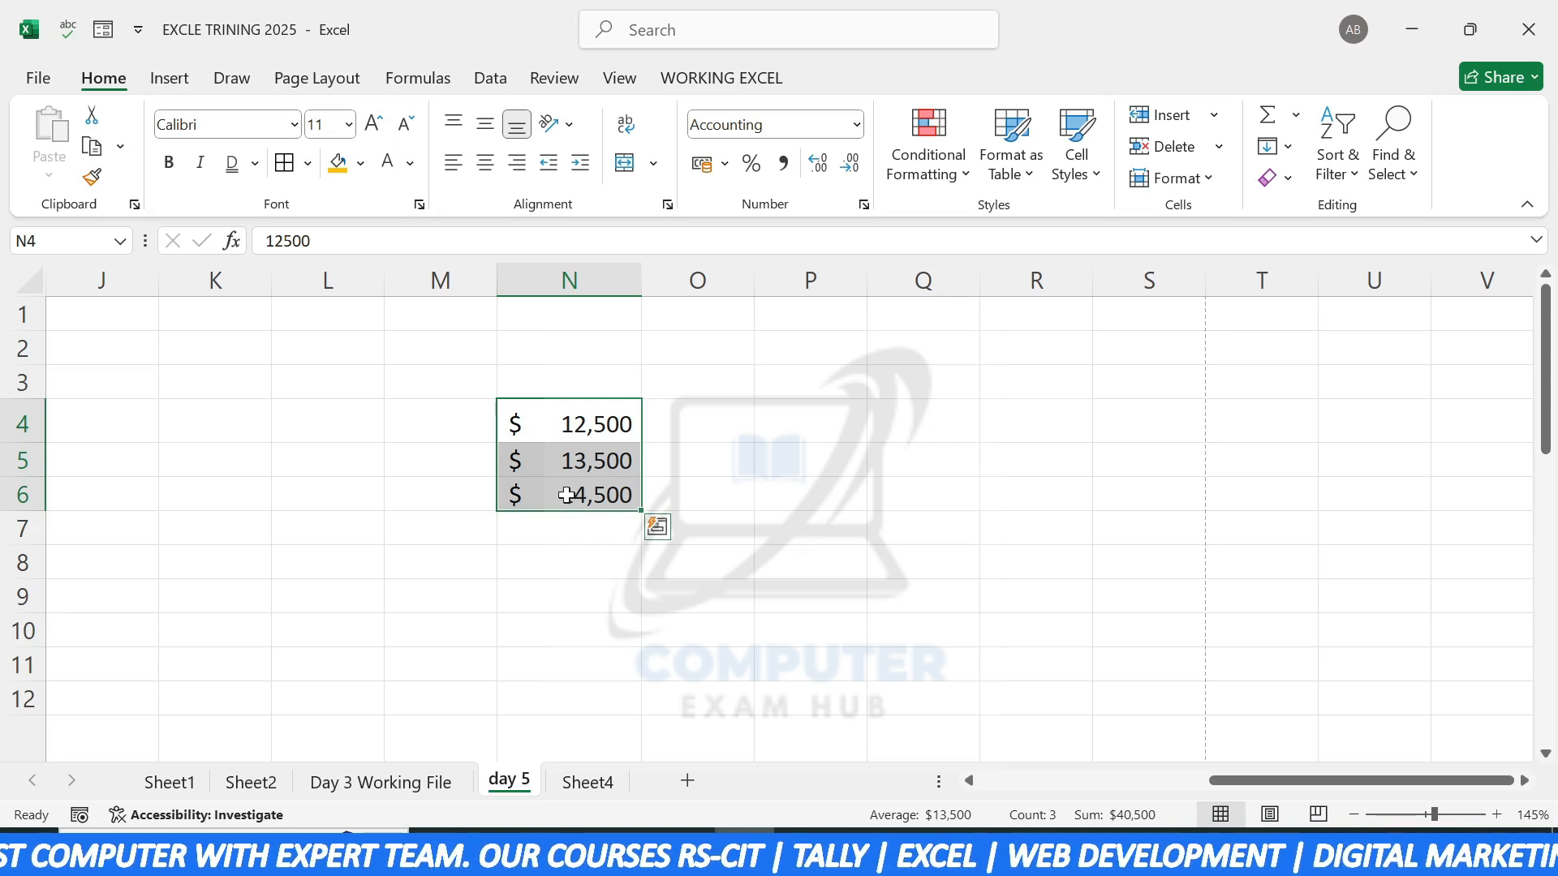
# Step: Format N4:N6 through the additional accounting formats with the ₹ symbol and 0 decimal places
pyautogui.click(725, 165)
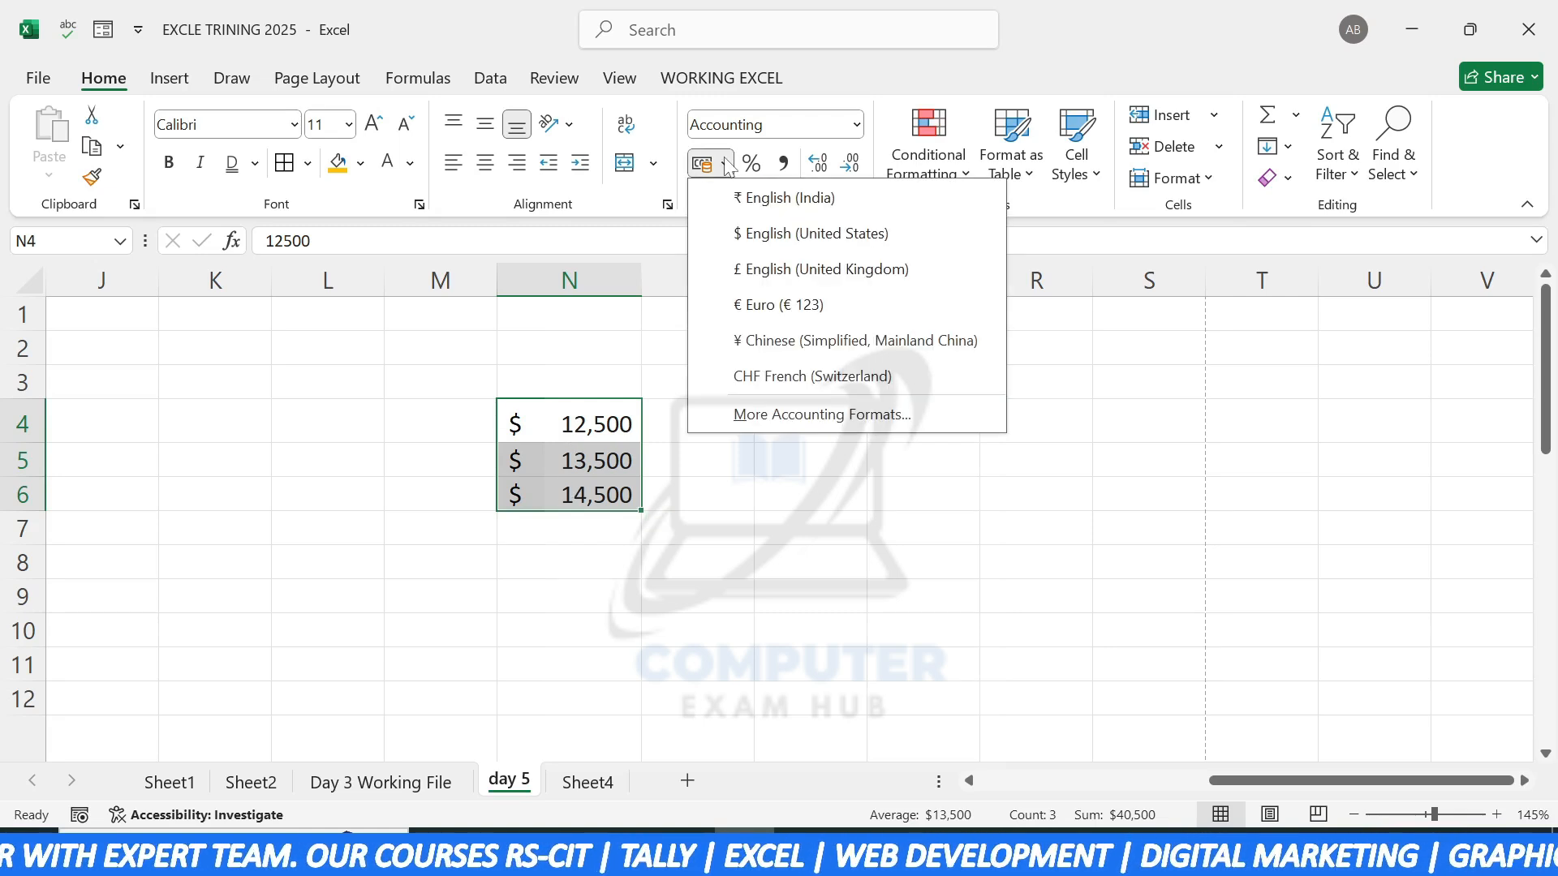
pyautogui.click(772, 422)
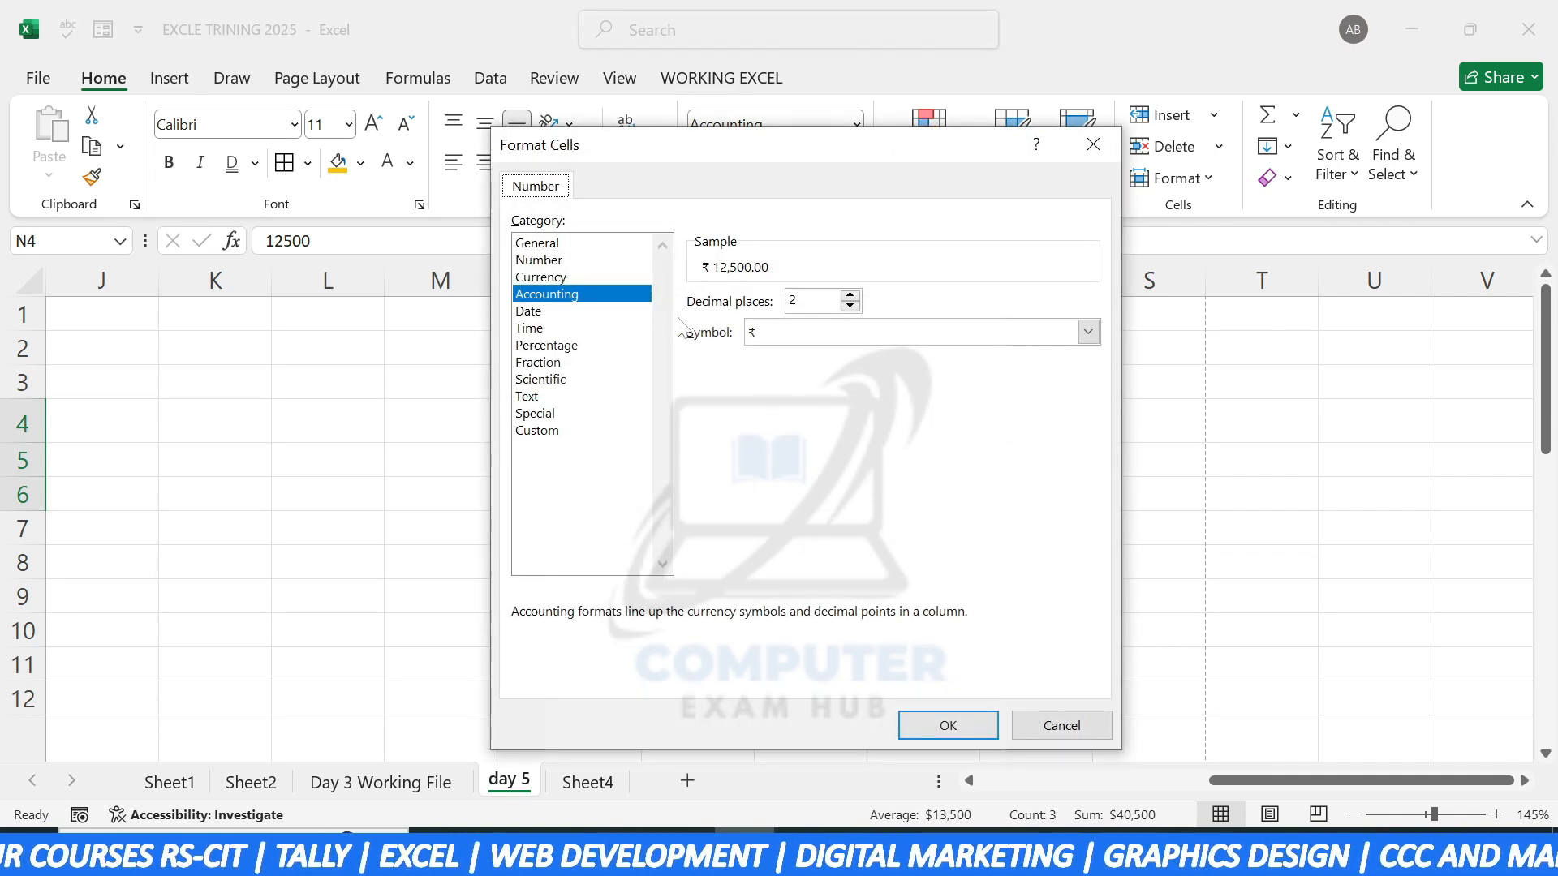
pyautogui.click(850, 306)
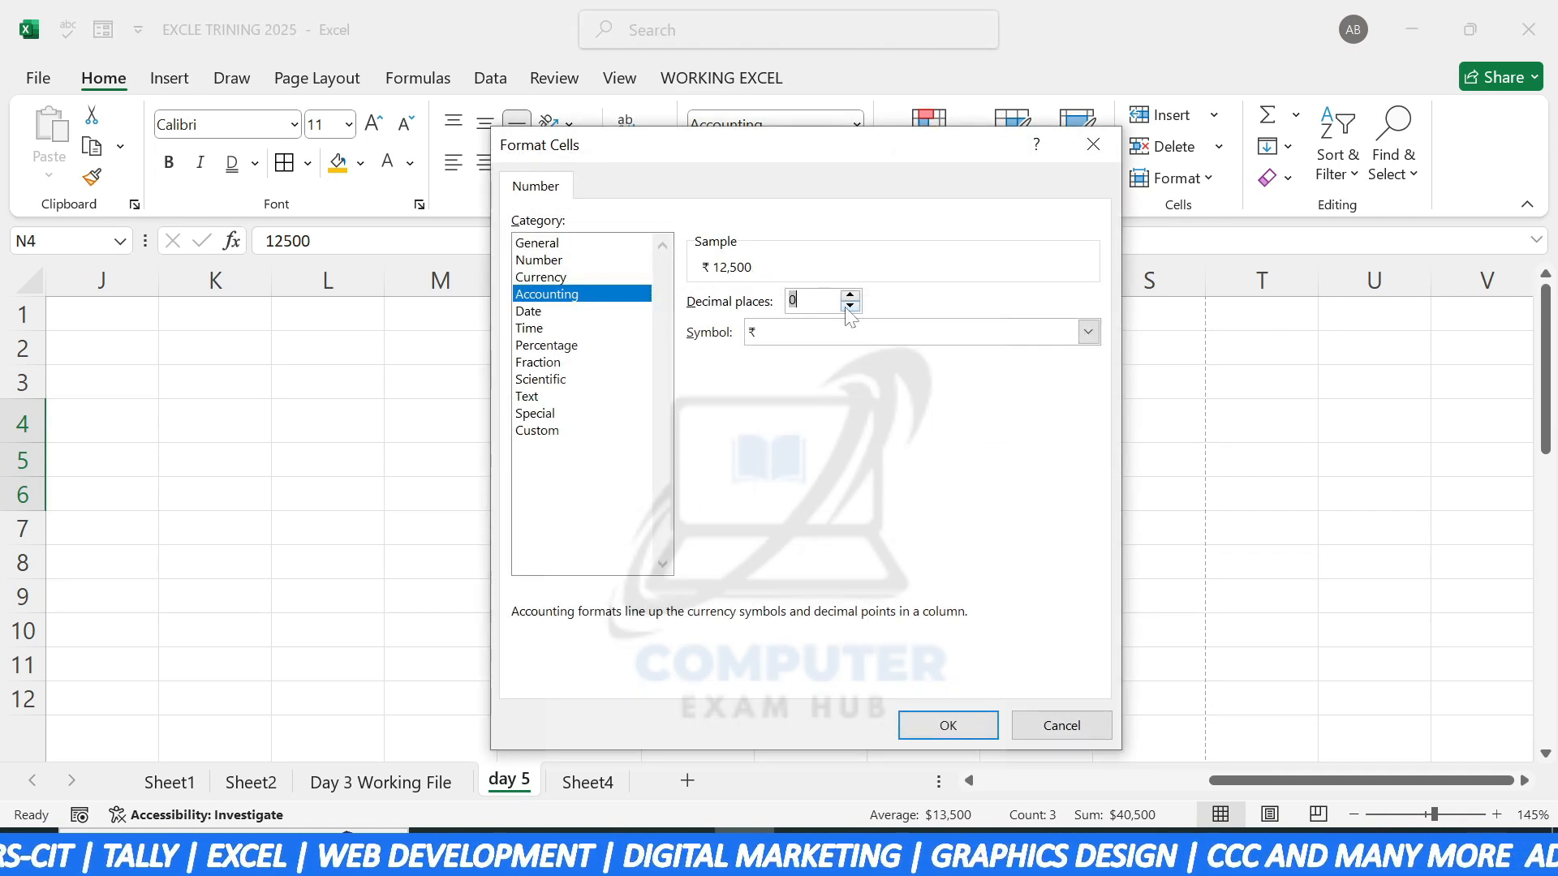
pyautogui.click(941, 722)
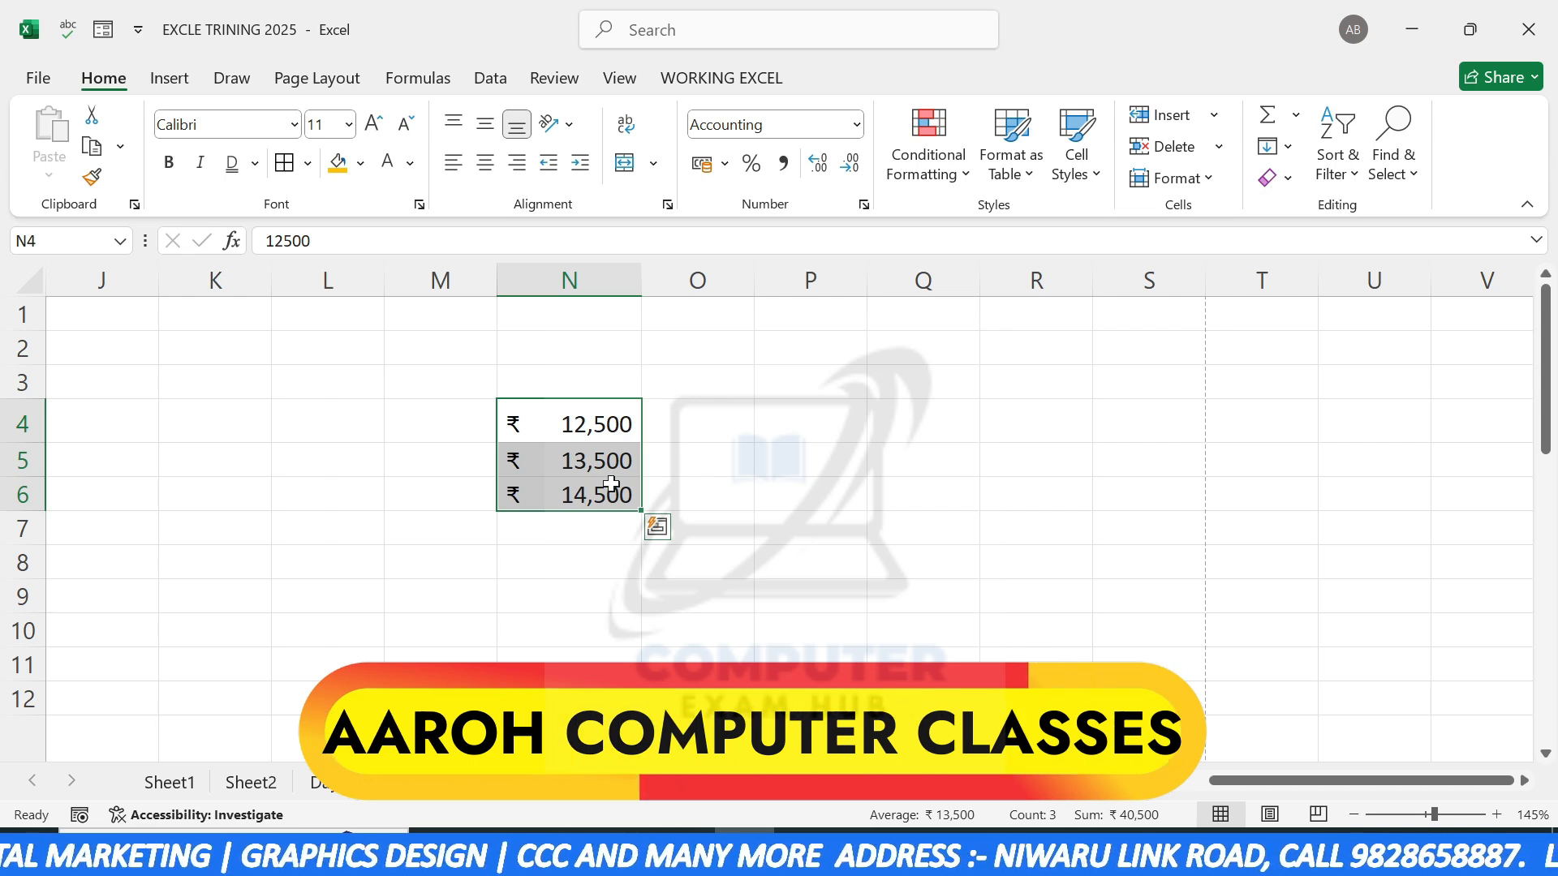
# Step: Enter the plain number 12500 in cell O4 and compare its number format with that of cell N4
pyautogui.click(698, 438)
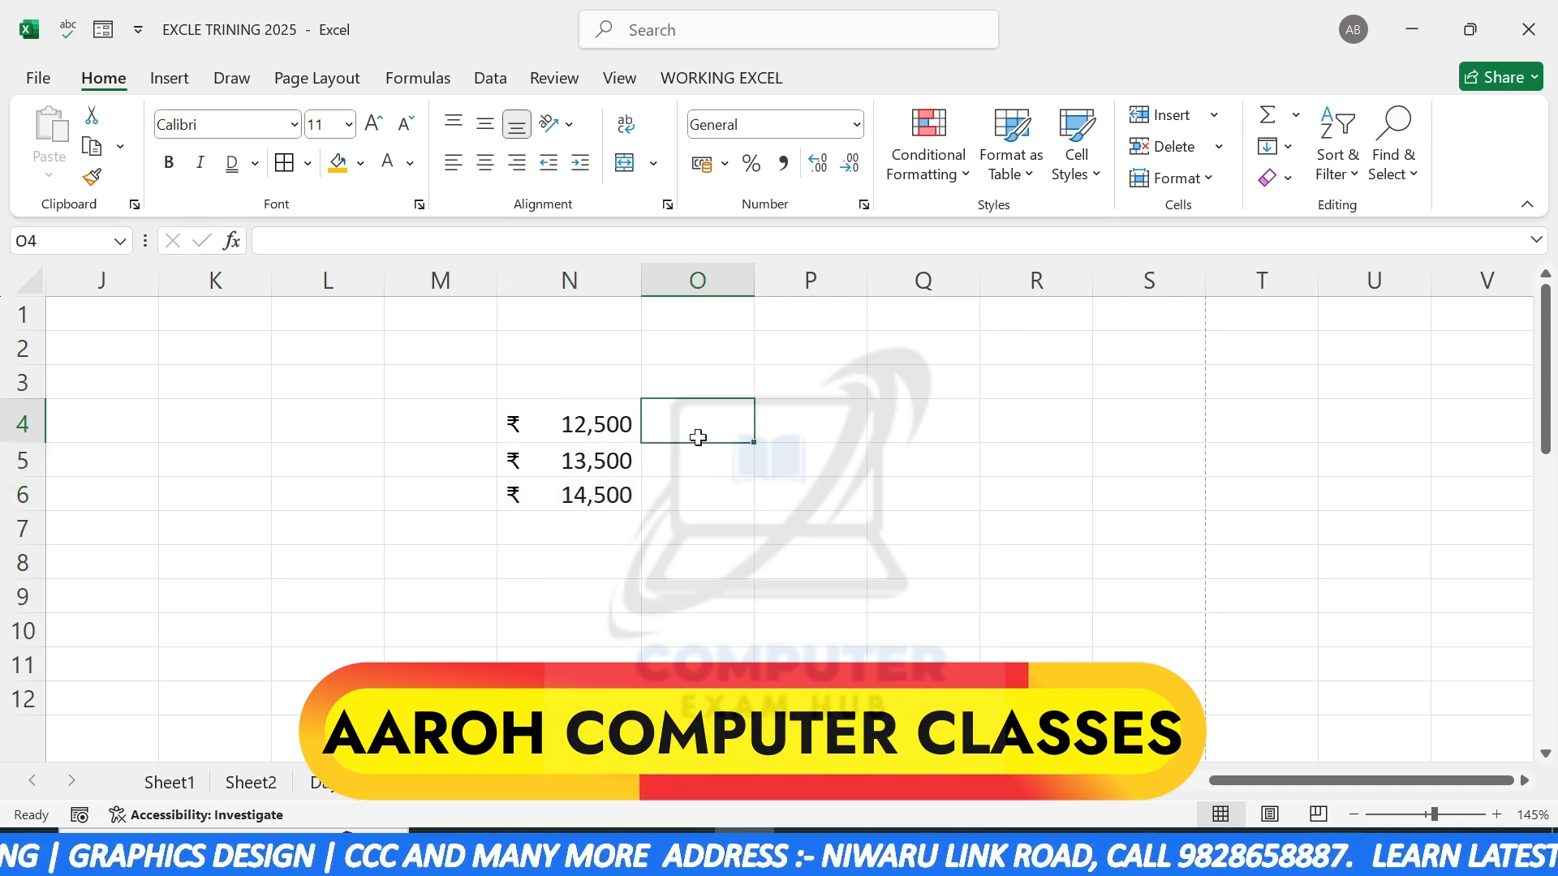
pyautogui.write('12500')
pyautogui.click(647, 516)
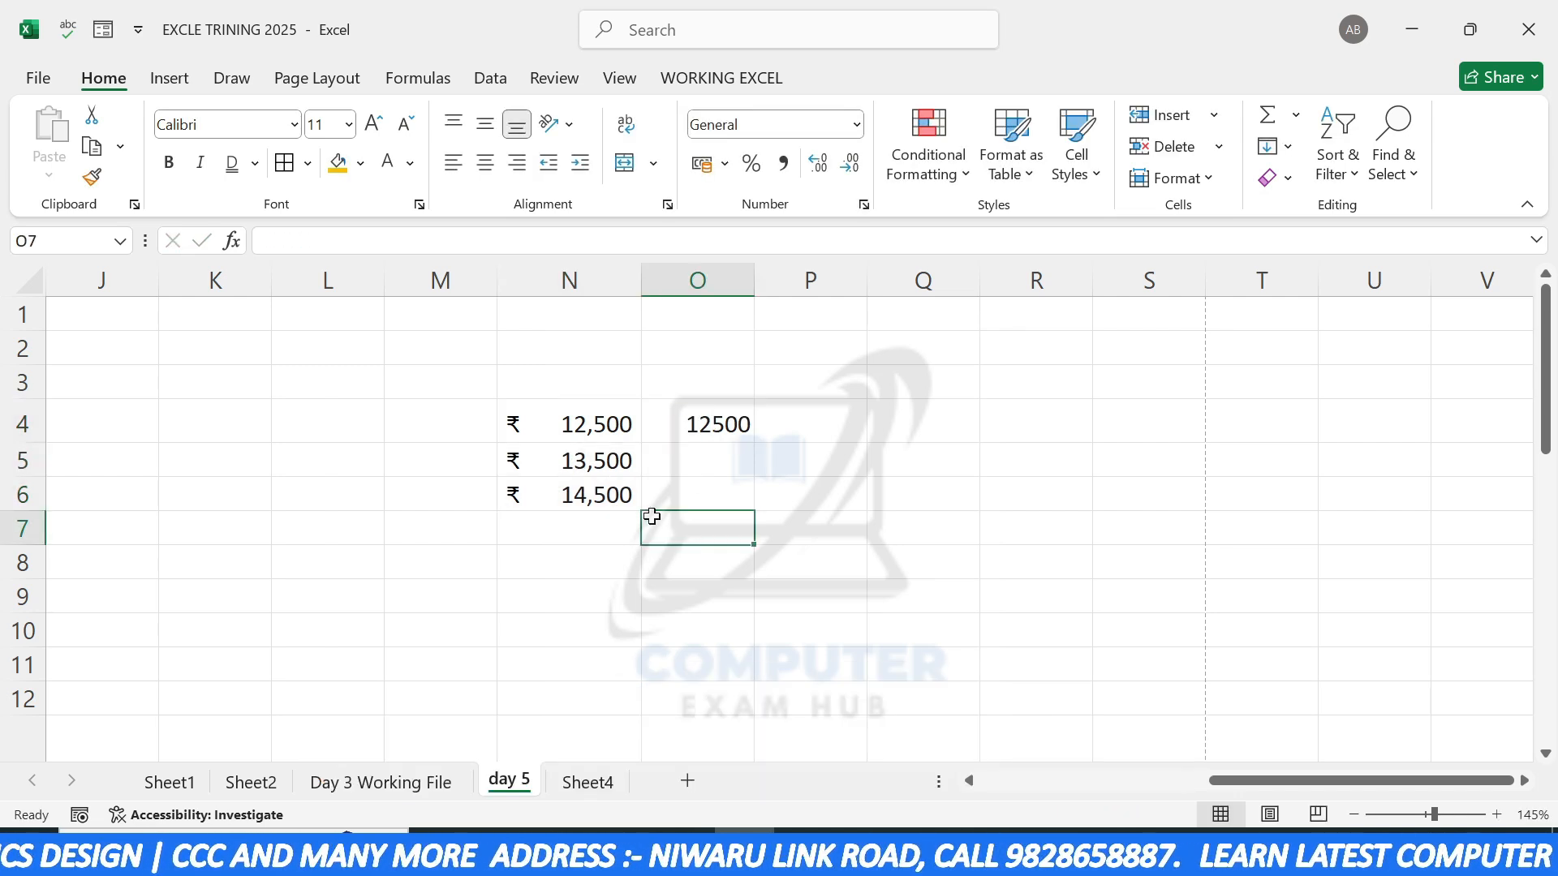
pyautogui.click(696, 437)
pyautogui.click(608, 419)
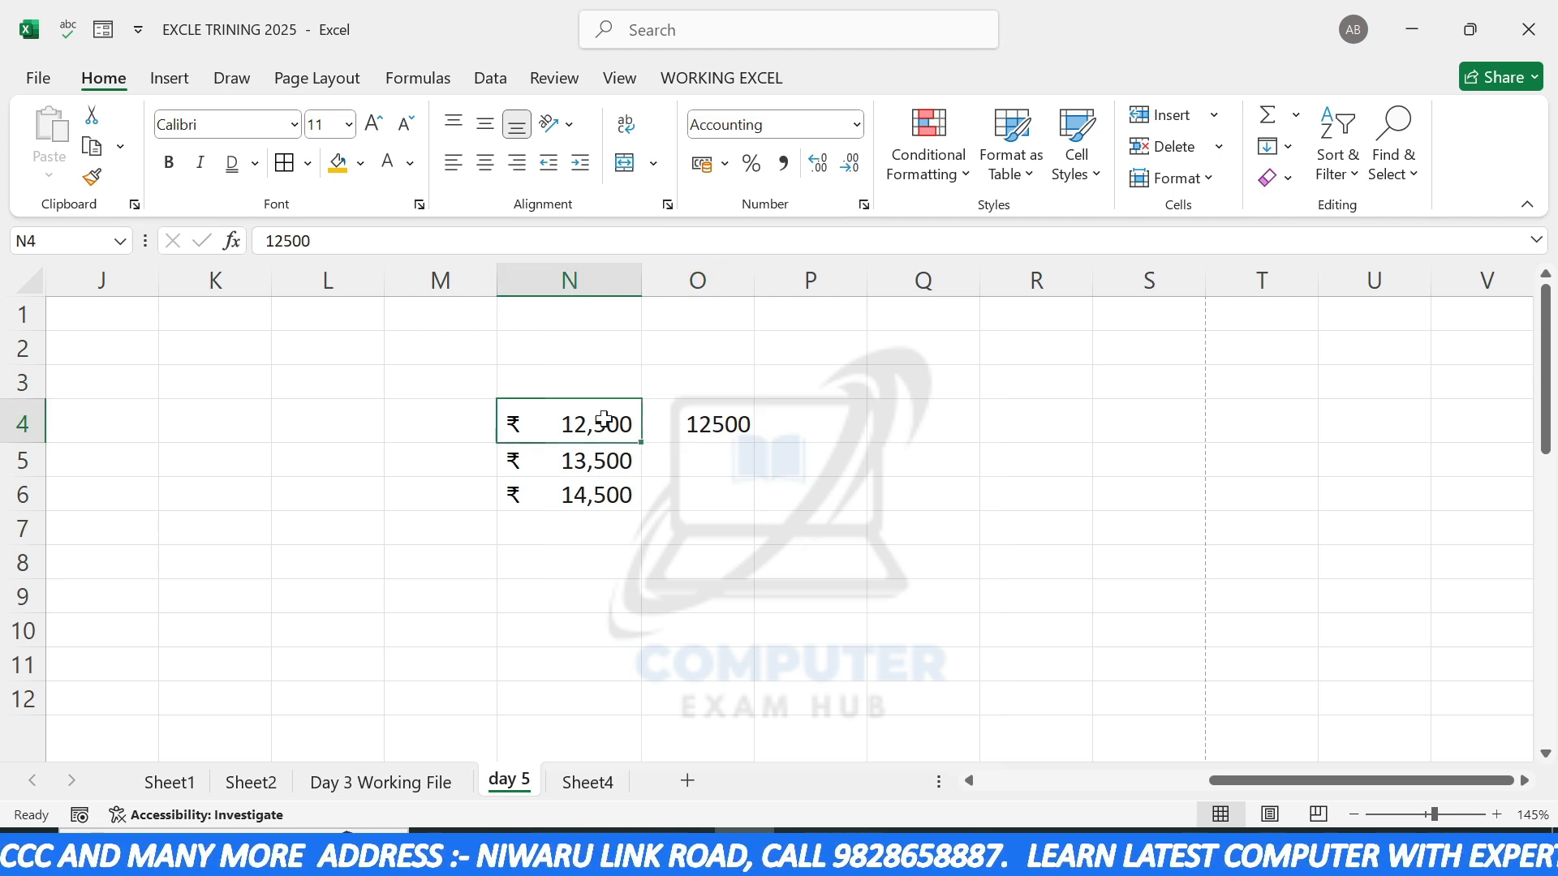
pyautogui.click(716, 428)
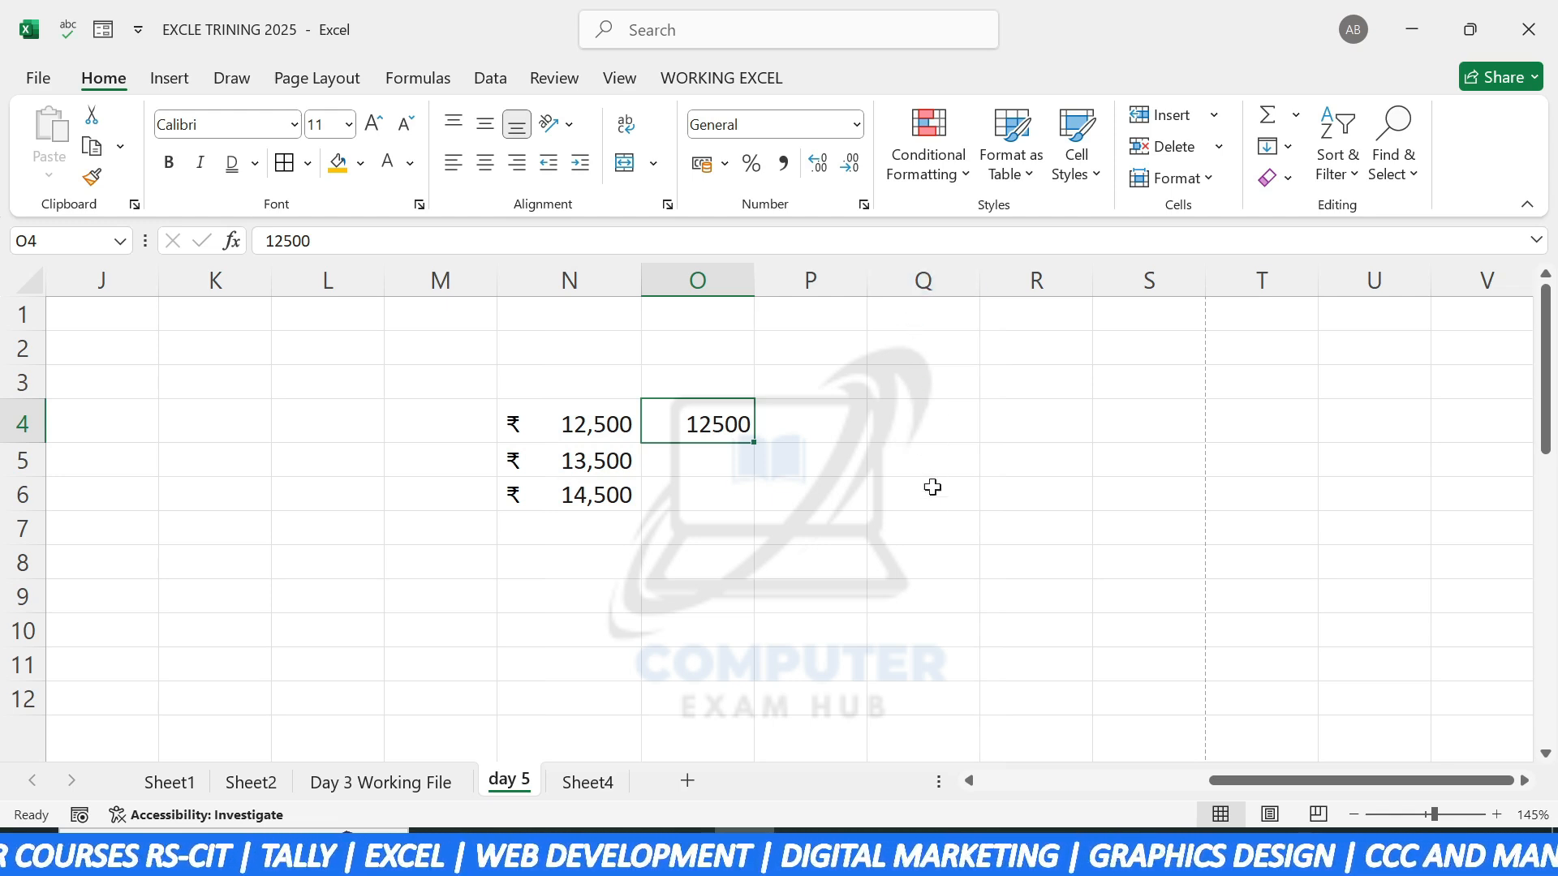
# Step: Apply the ₹ English (India) accounting format to the whole of column Q
pyautogui.click(914, 275)
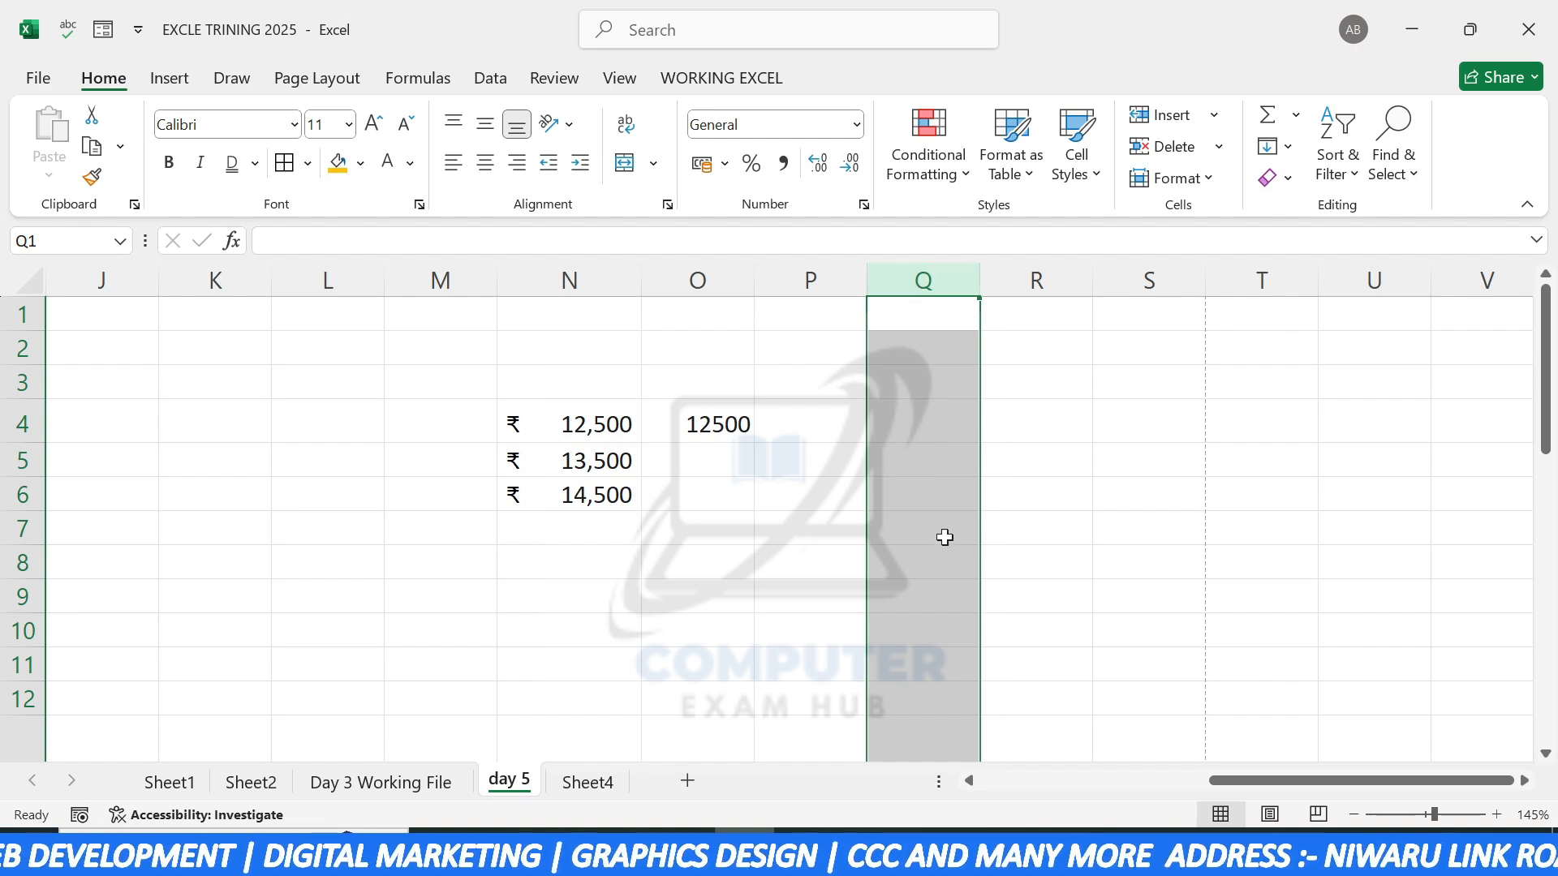
pyautogui.click(725, 165)
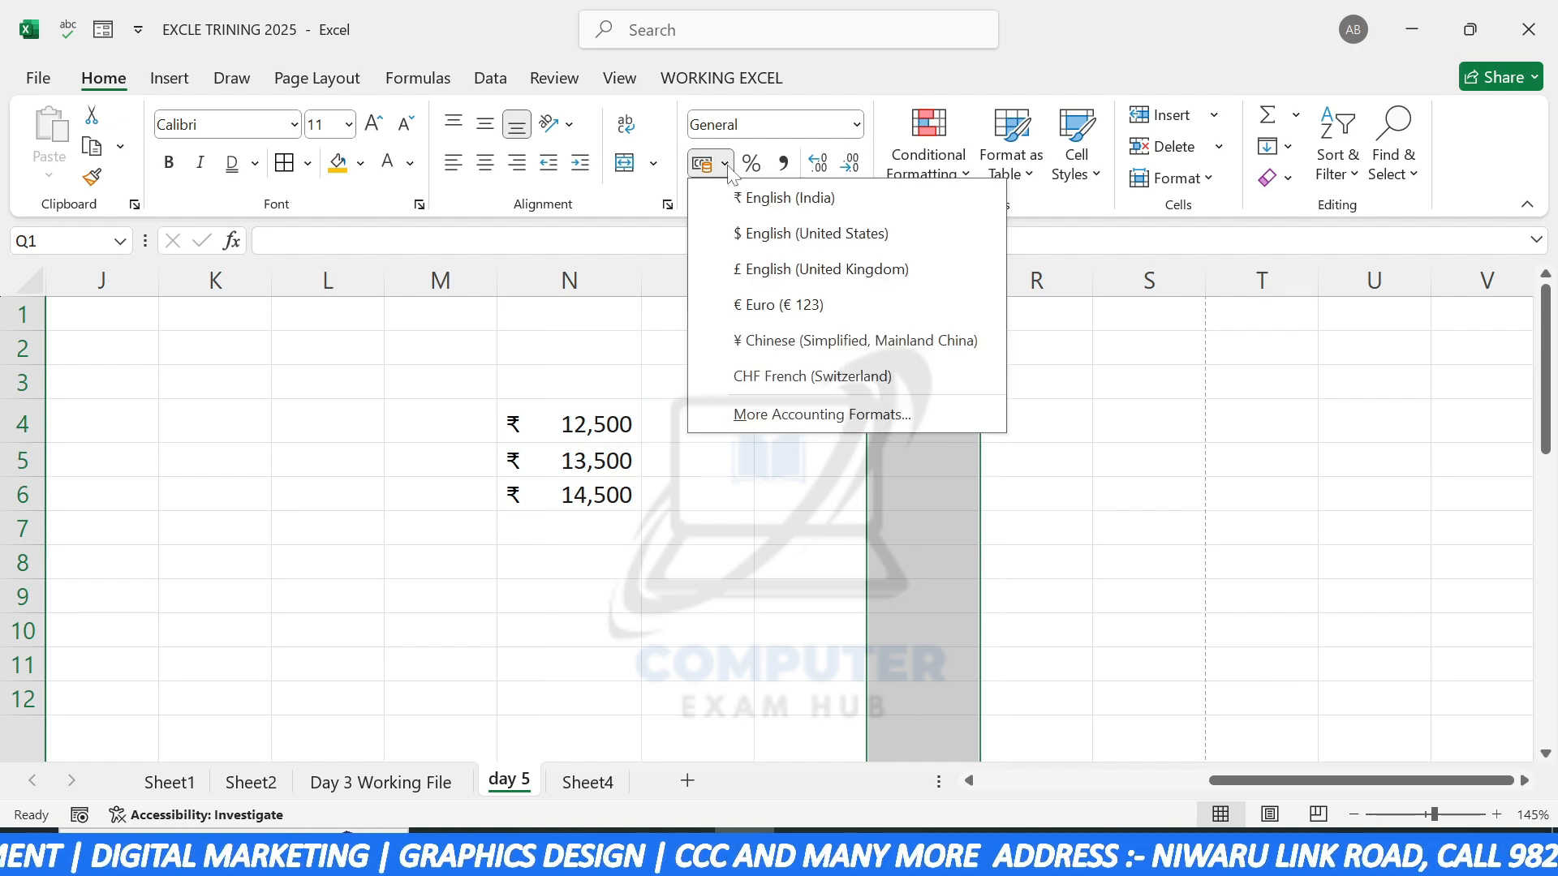
pyautogui.click(759, 203)
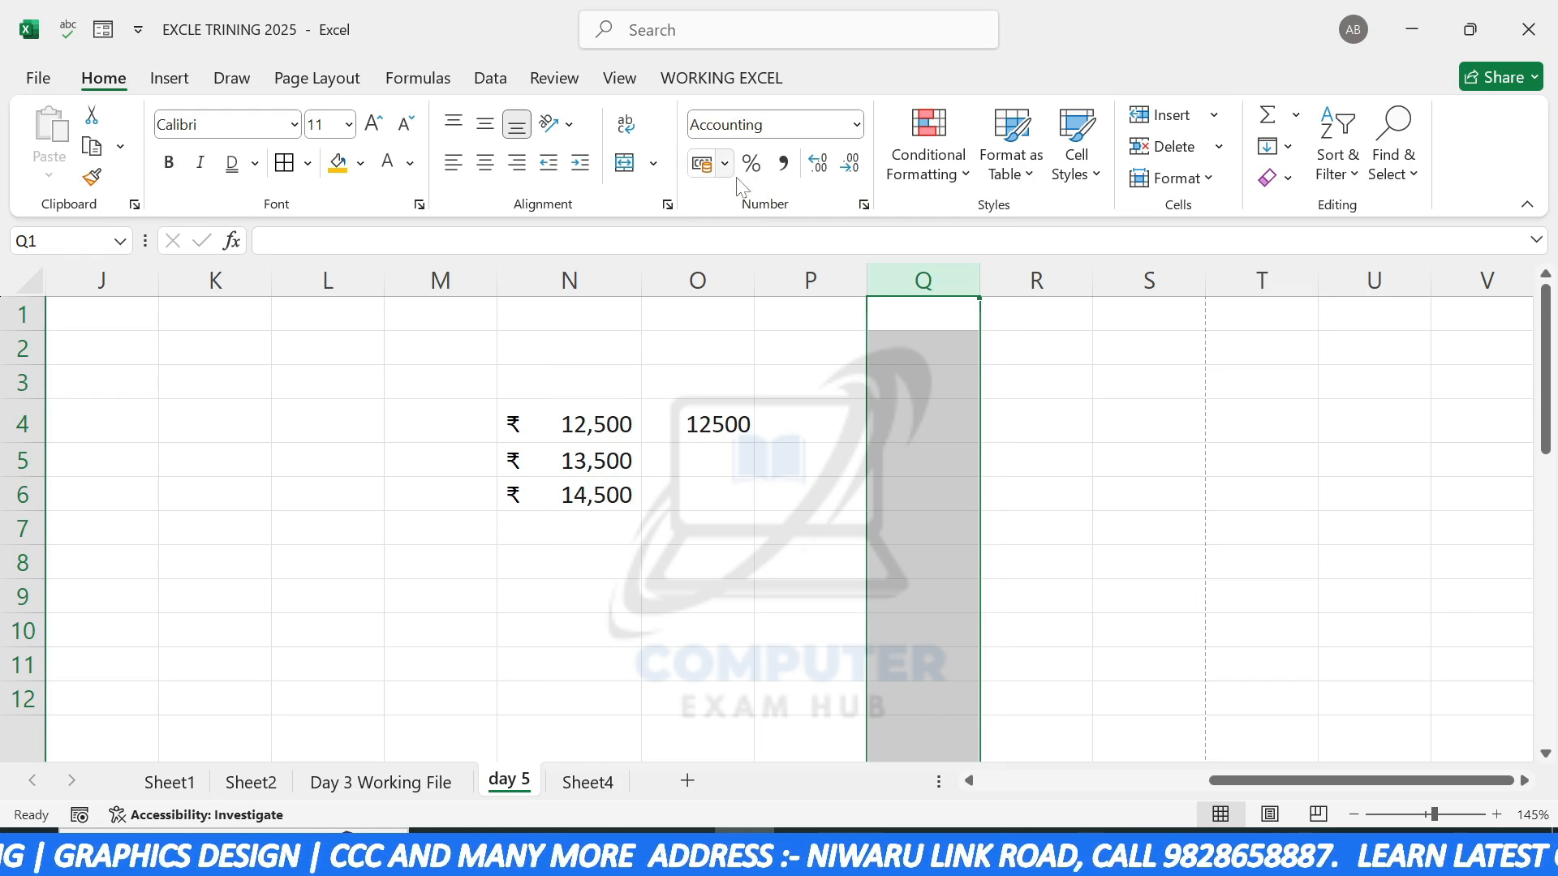
pyautogui.click(897, 415)
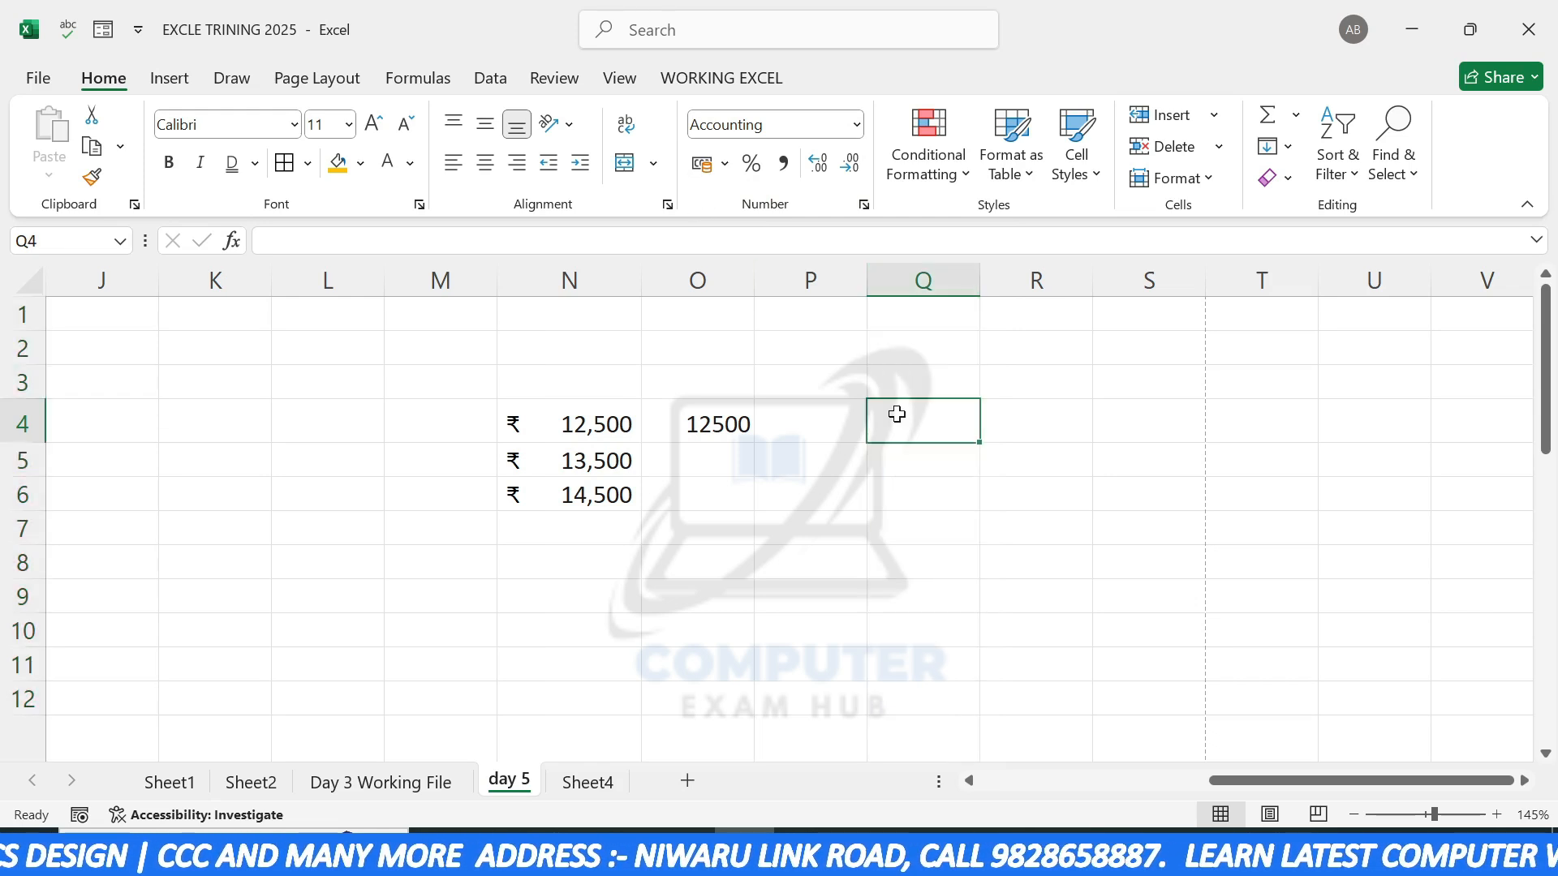
# Step: Enter 14500 in cell Q4 of the accounting-formatted column
pyautogui.write('14500')
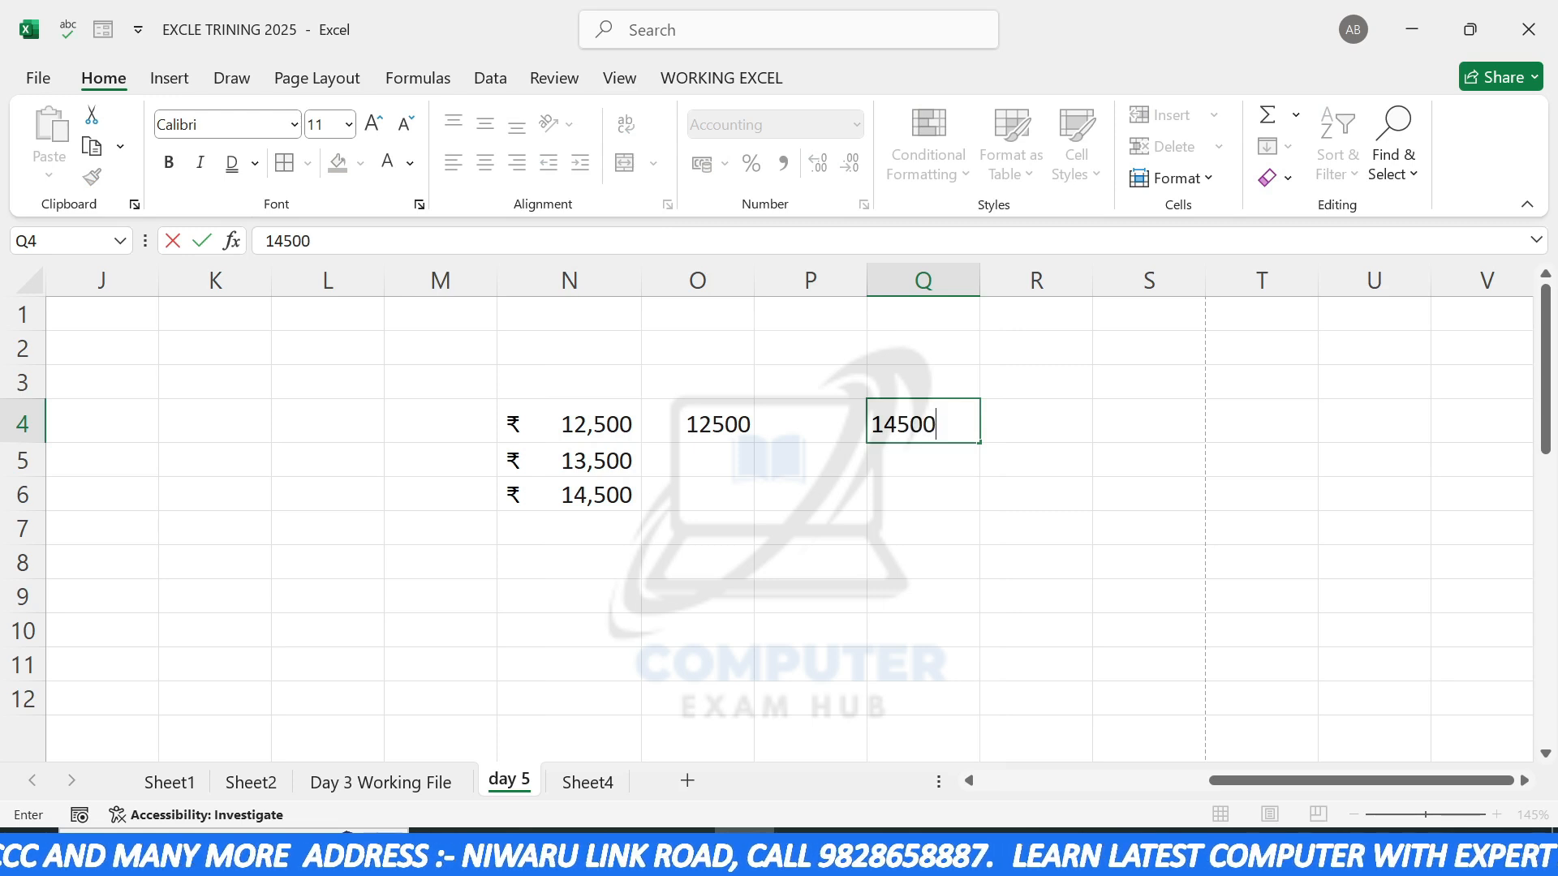
pyautogui.press('Return')
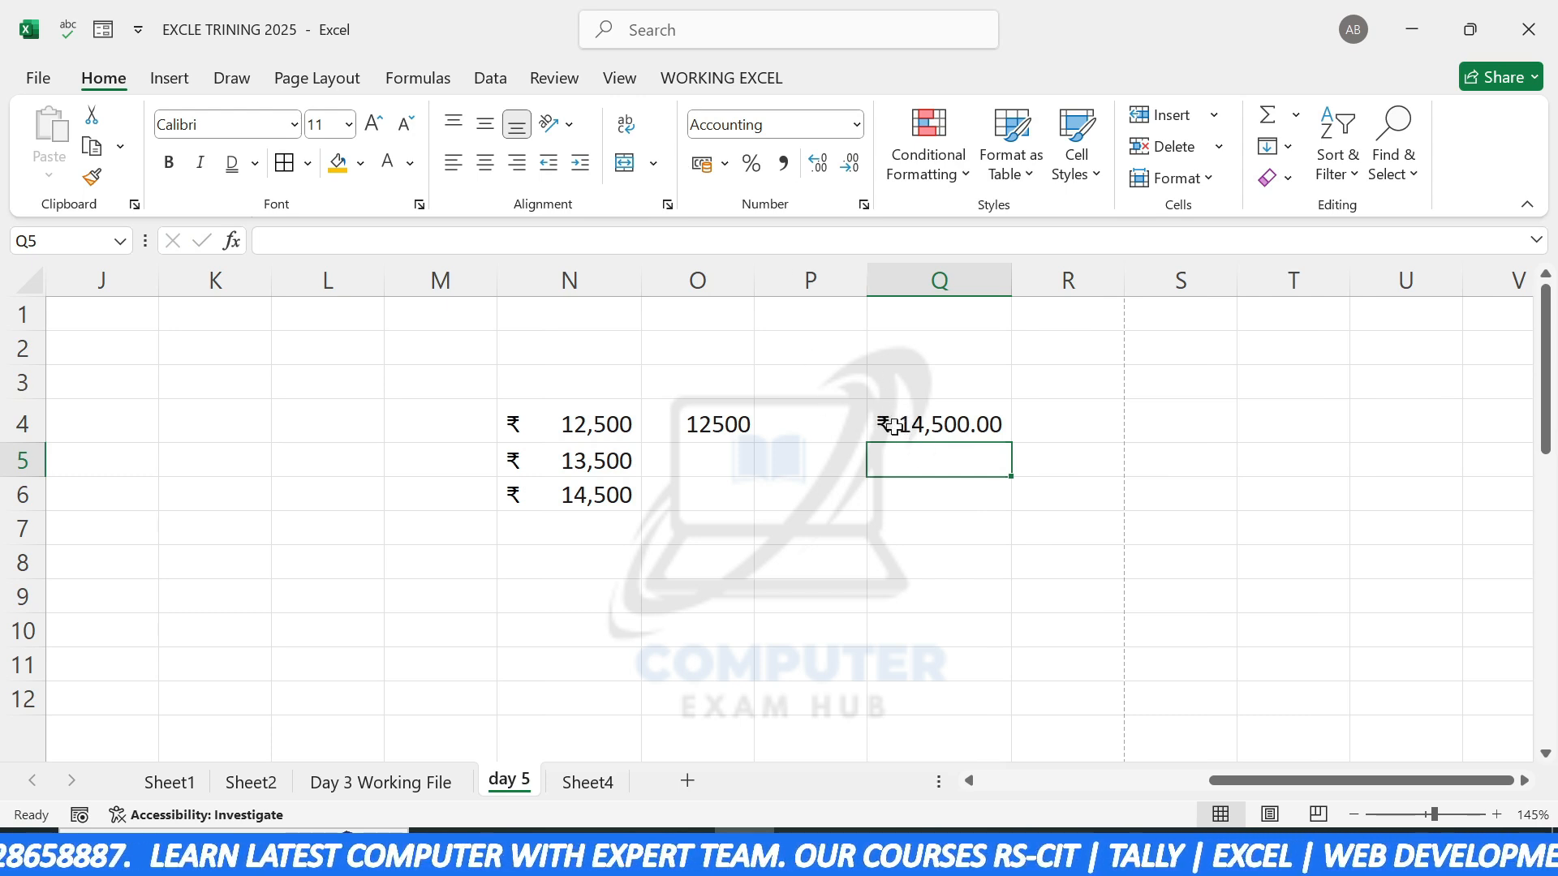
# Step: Enter the number 20 in cell M8 and apply the Percent Style to it
pyautogui.click(417, 569)
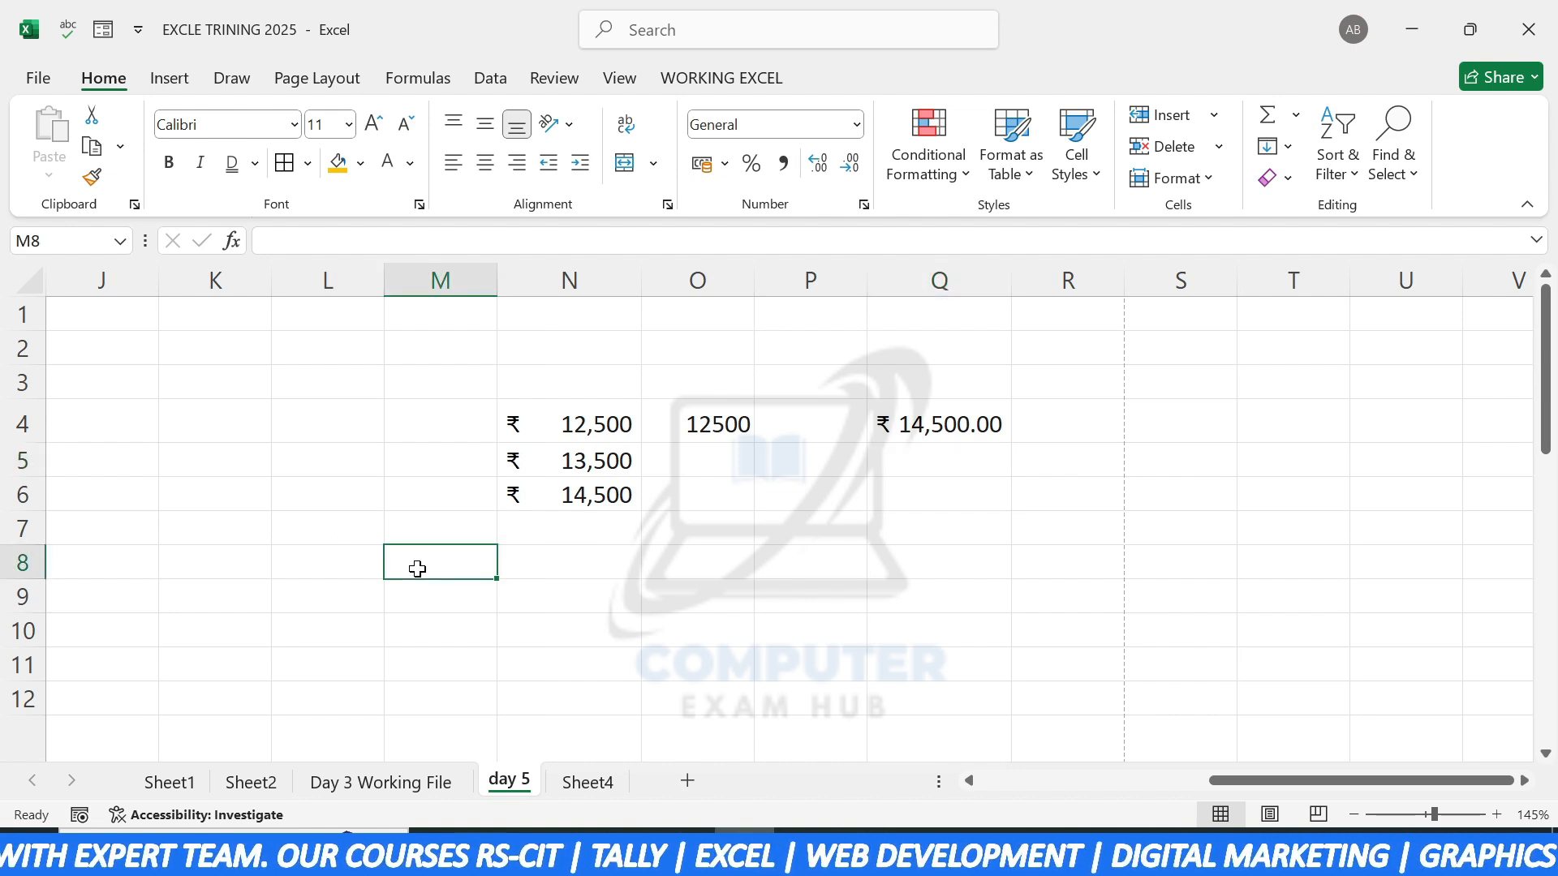
pyautogui.write('20')
pyautogui.press('Return')
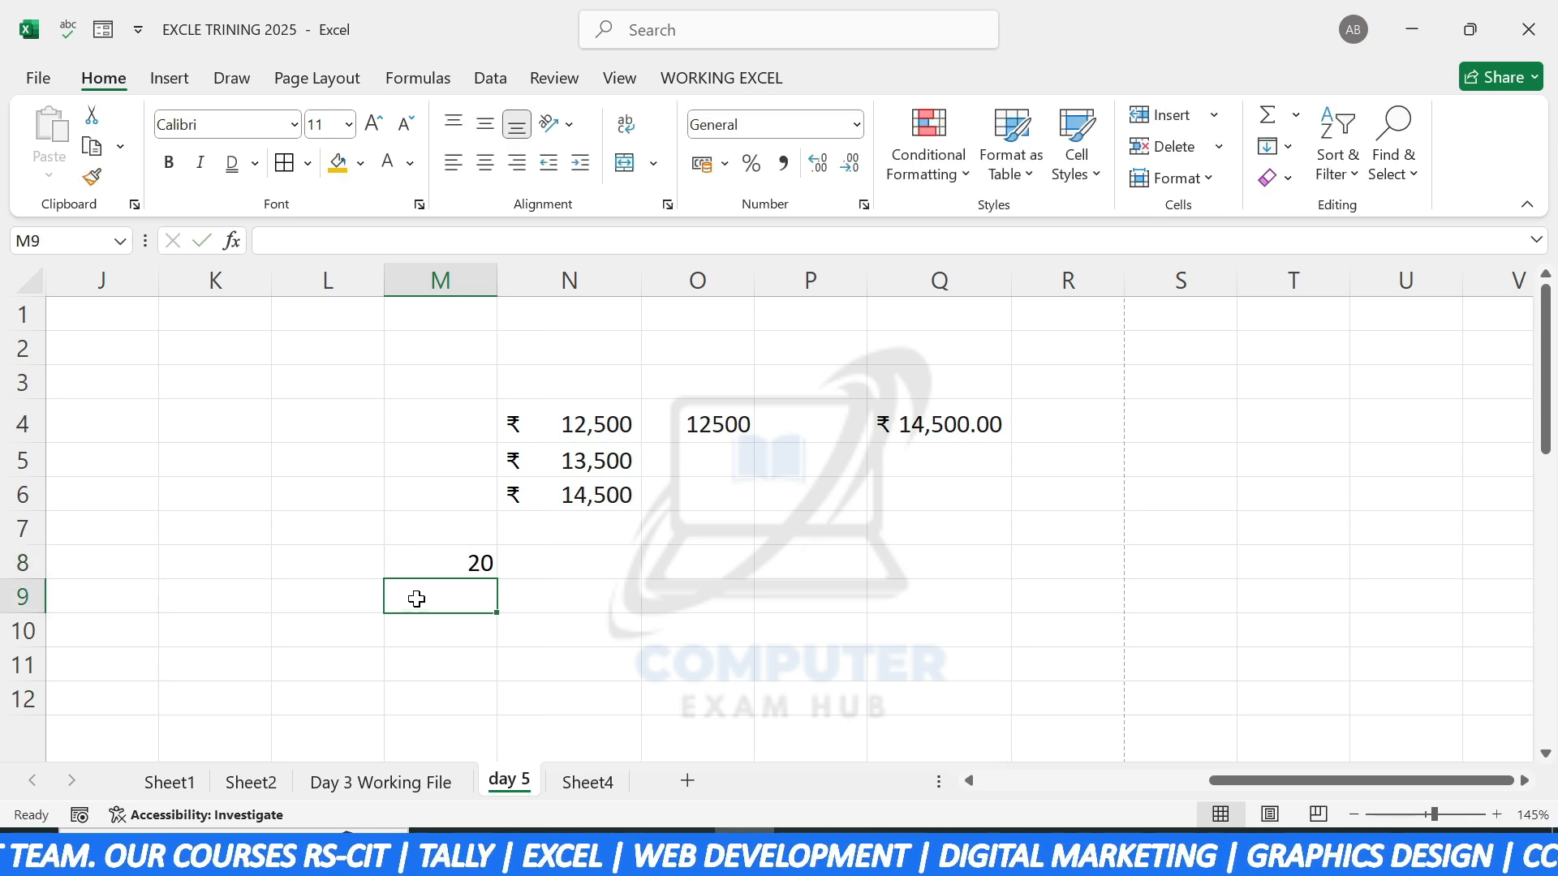
pyautogui.click(417, 563)
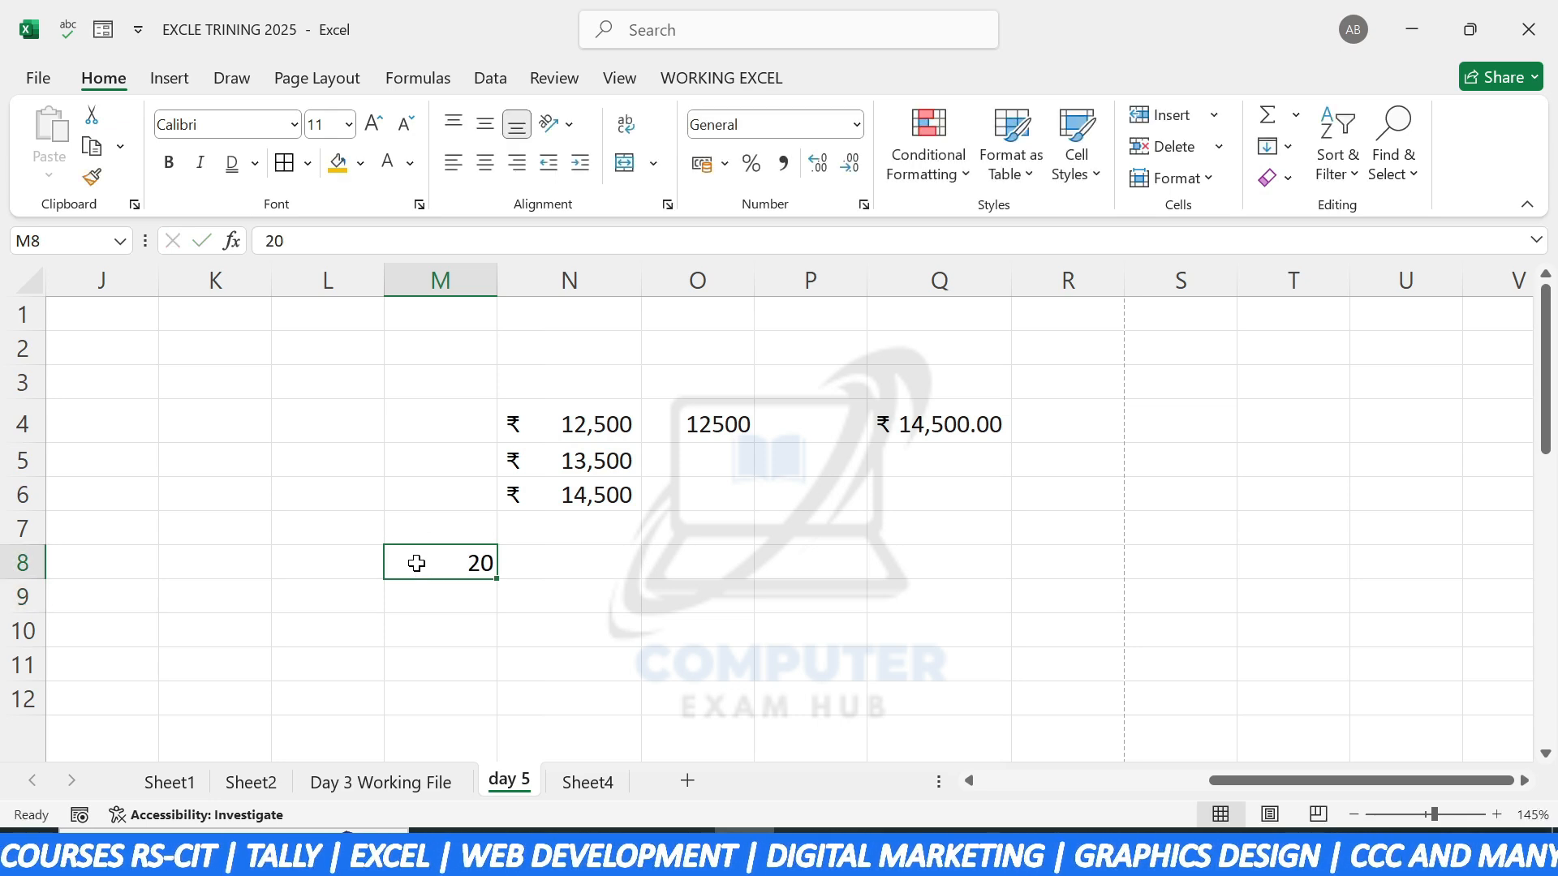
pyautogui.click(751, 166)
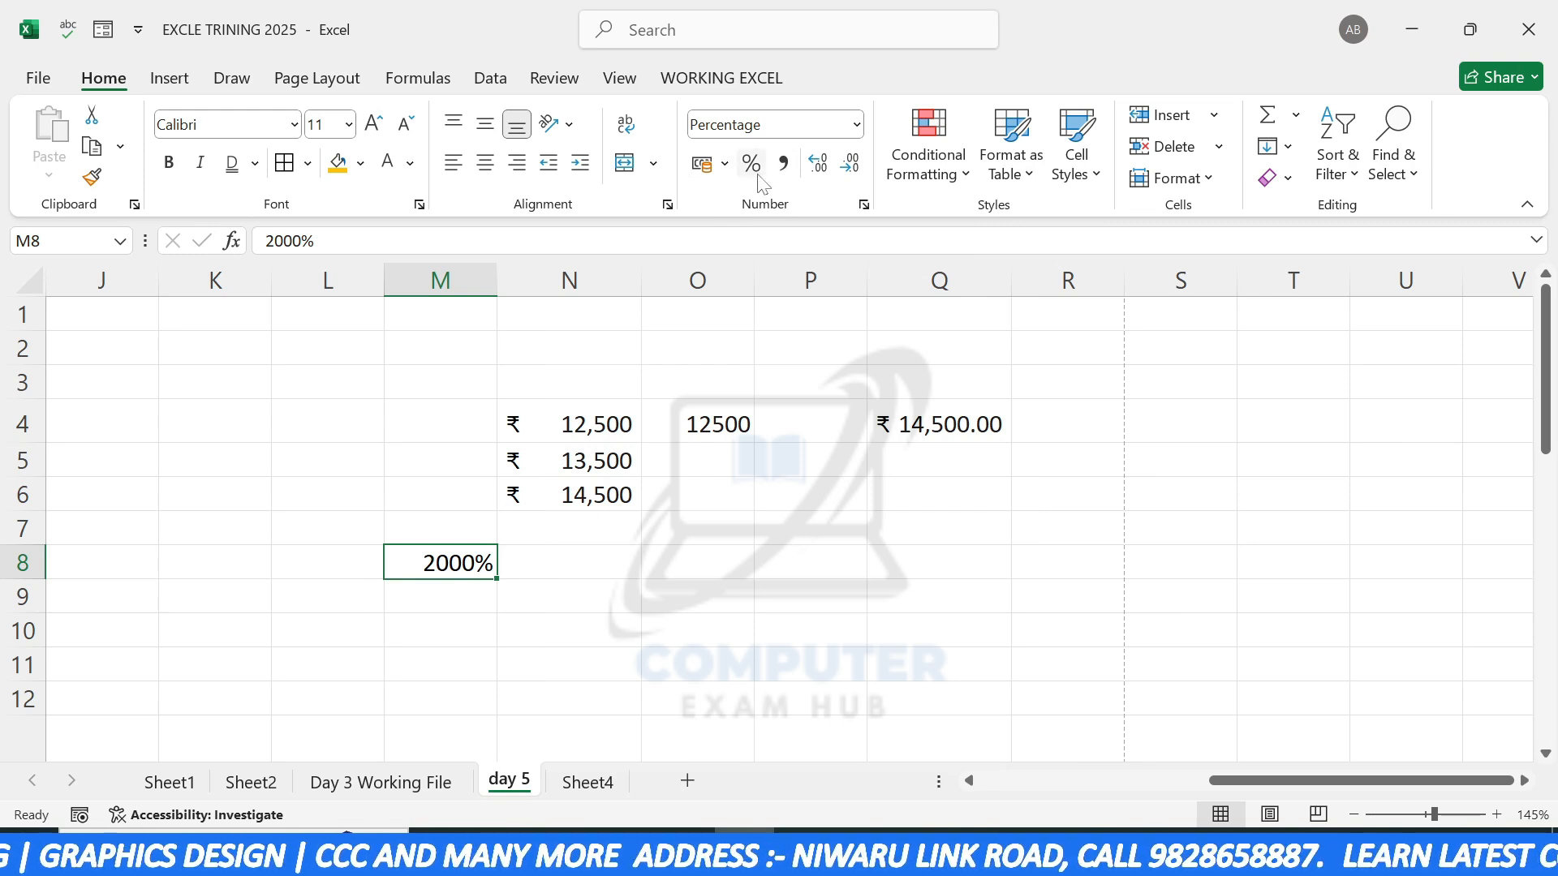
# Step: Enter the number 1 in cell N8, beside the percentage sample
pyautogui.click(576, 571)
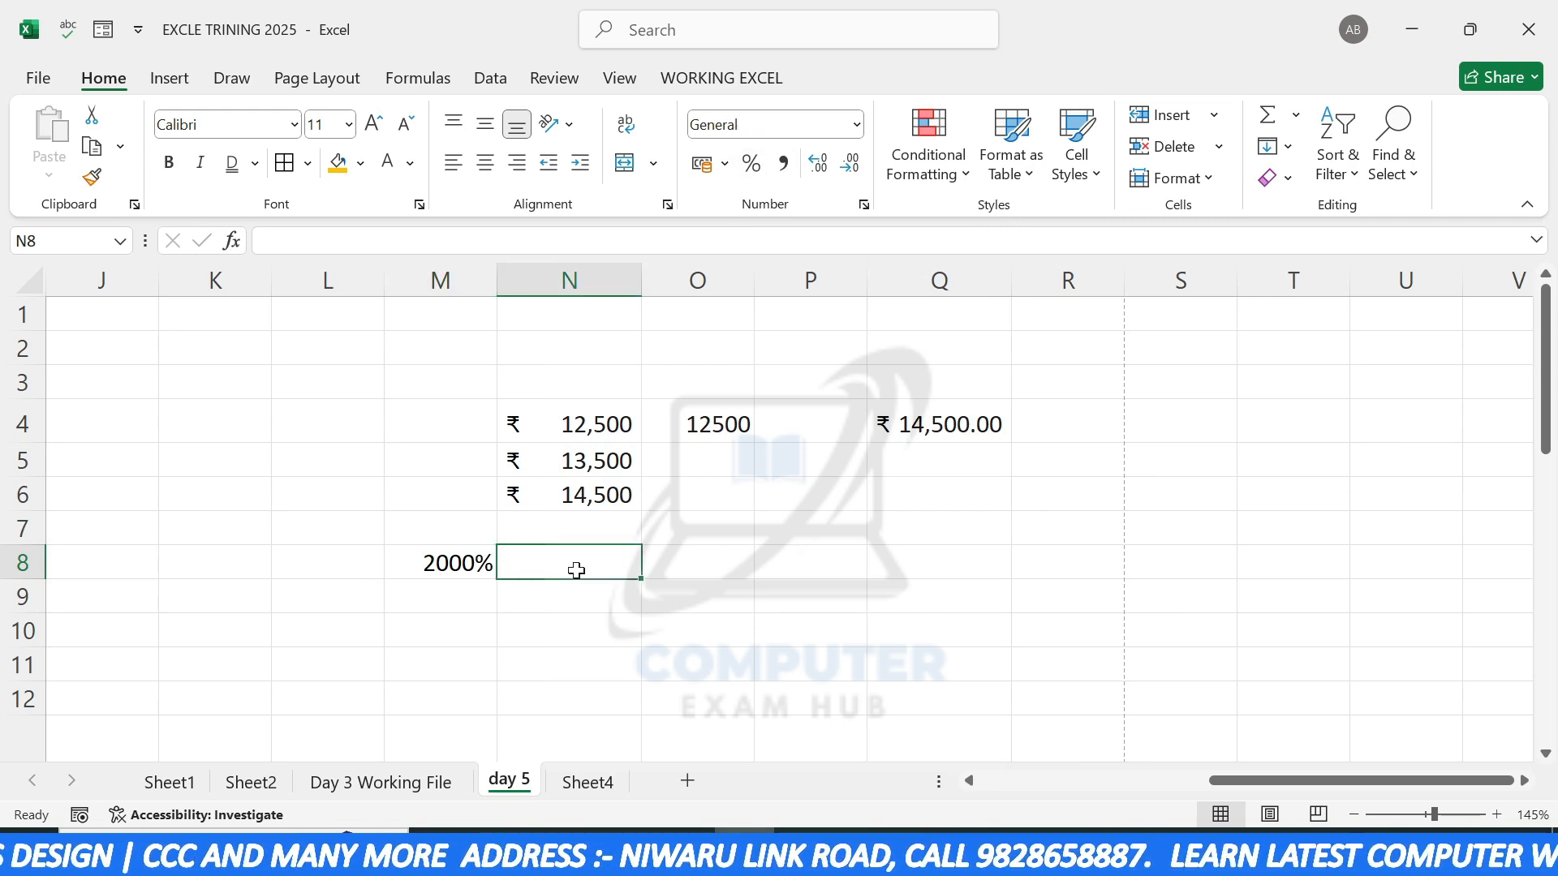
pyautogui.write('1')
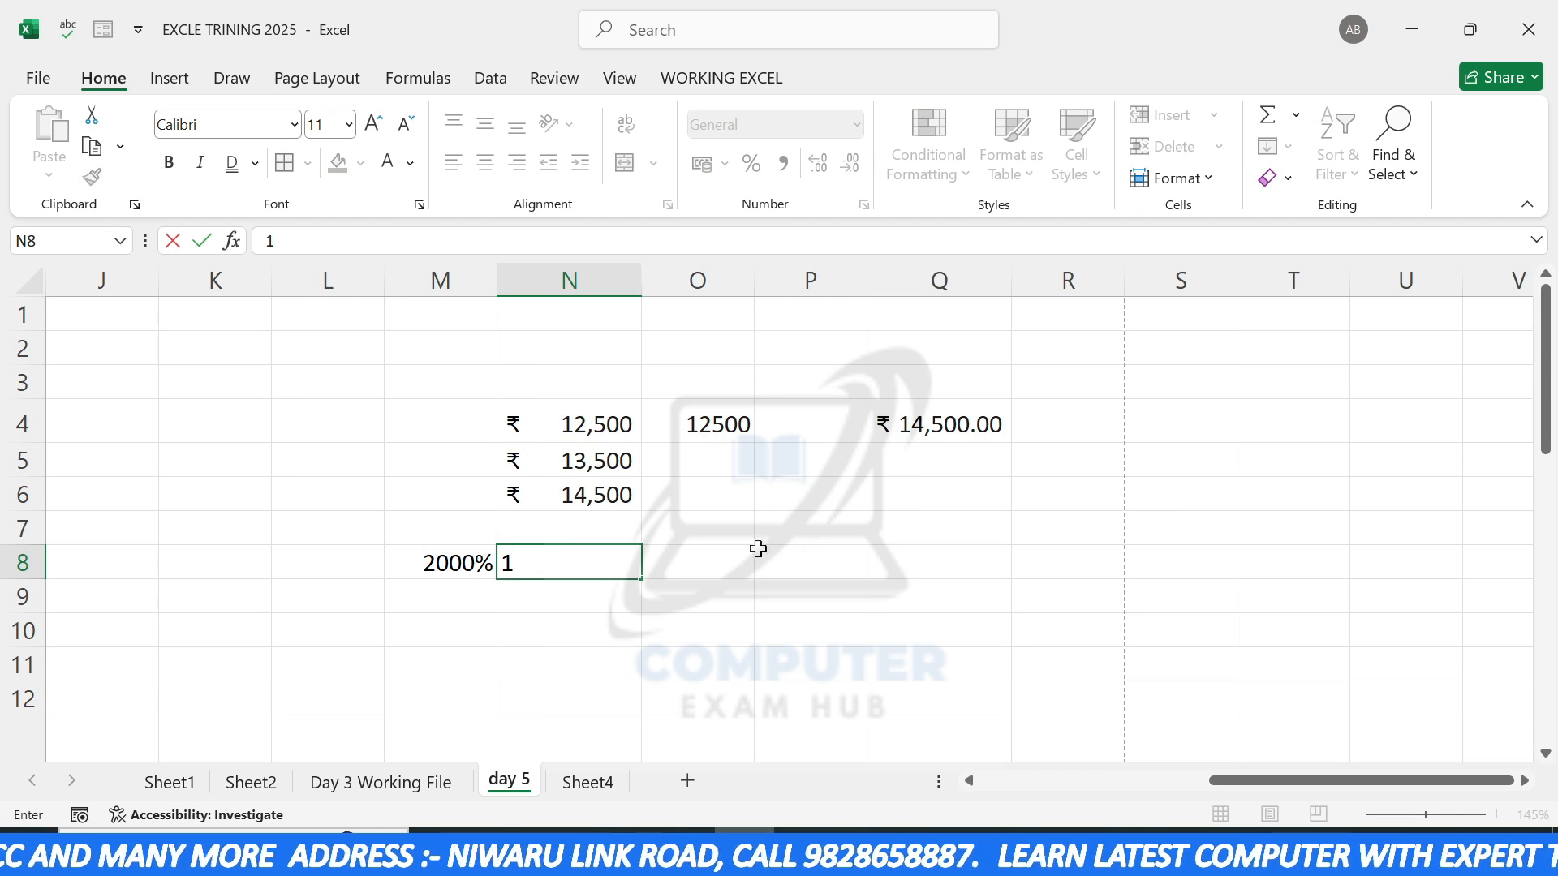
pyautogui.click(670, 610)
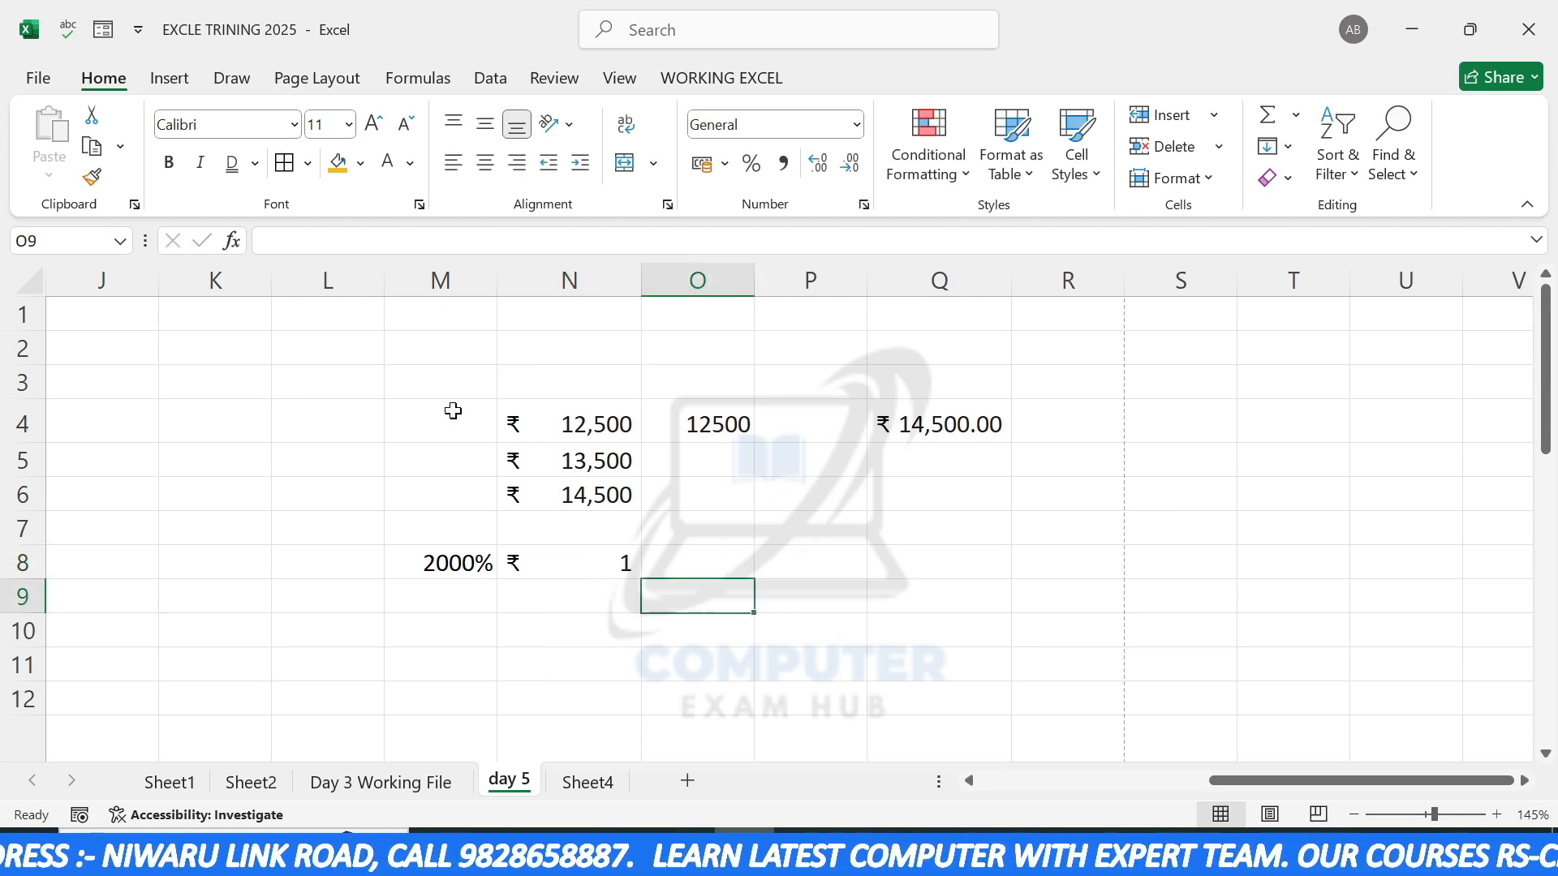
# Step: Clear all contents and formatting from the sample range M4:Q8
pyautogui.moveTo(453, 410); pyautogui.dragTo(931, 567)
pyautogui.moveTo(933, 561); pyautogui.dragTo(933, 560)
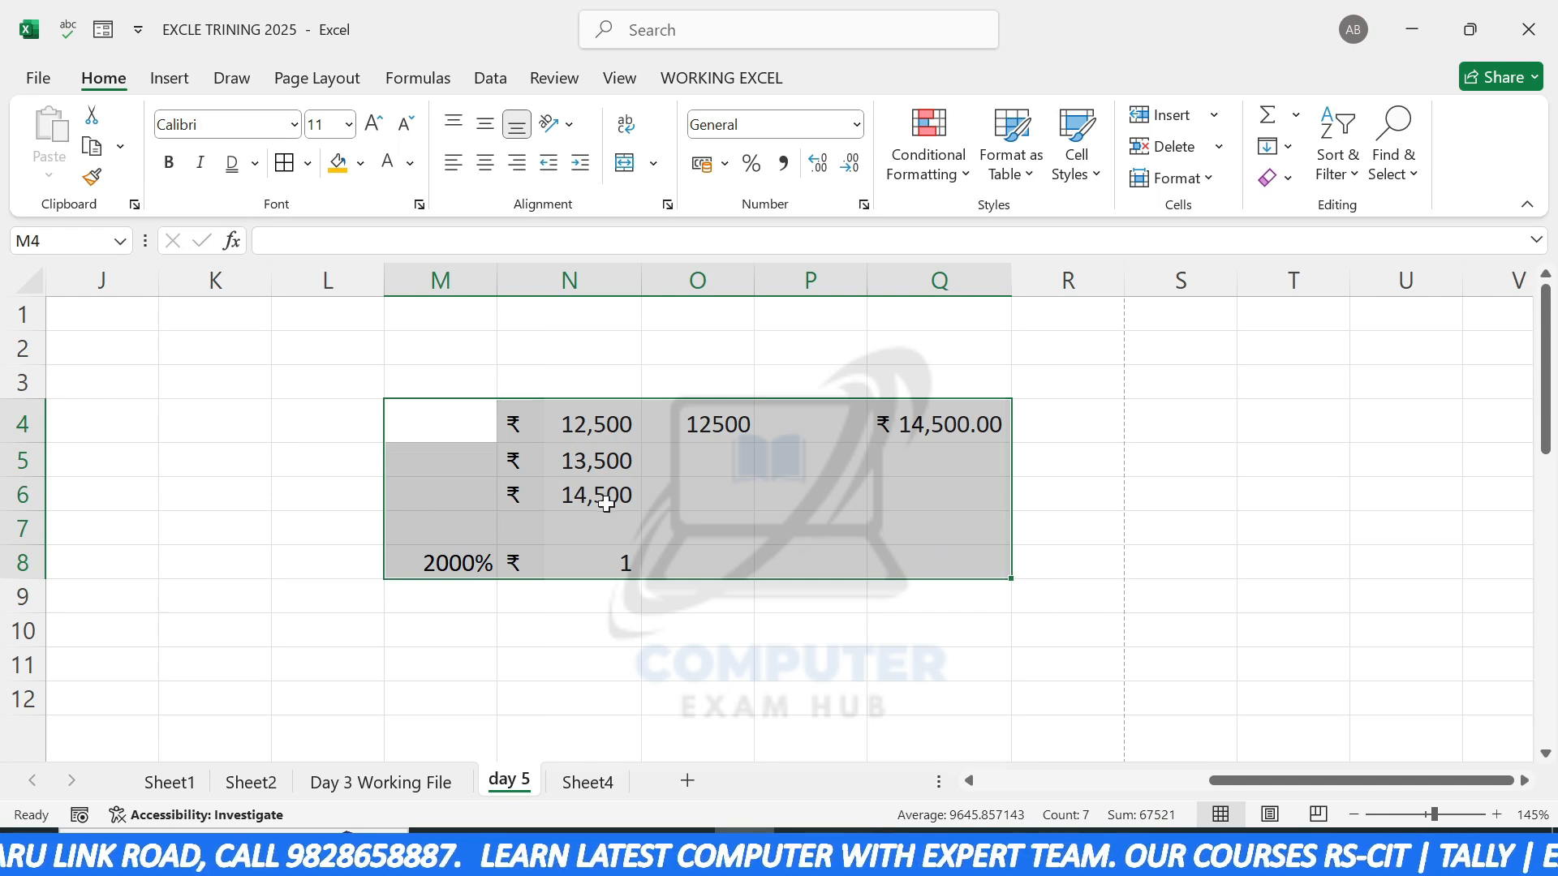
pyautogui.click(1281, 177)
pyautogui.click(1314, 212)
# Step: Enter the number 1 in cell N4 and apply the Percent Style to it
pyautogui.click(607, 428)
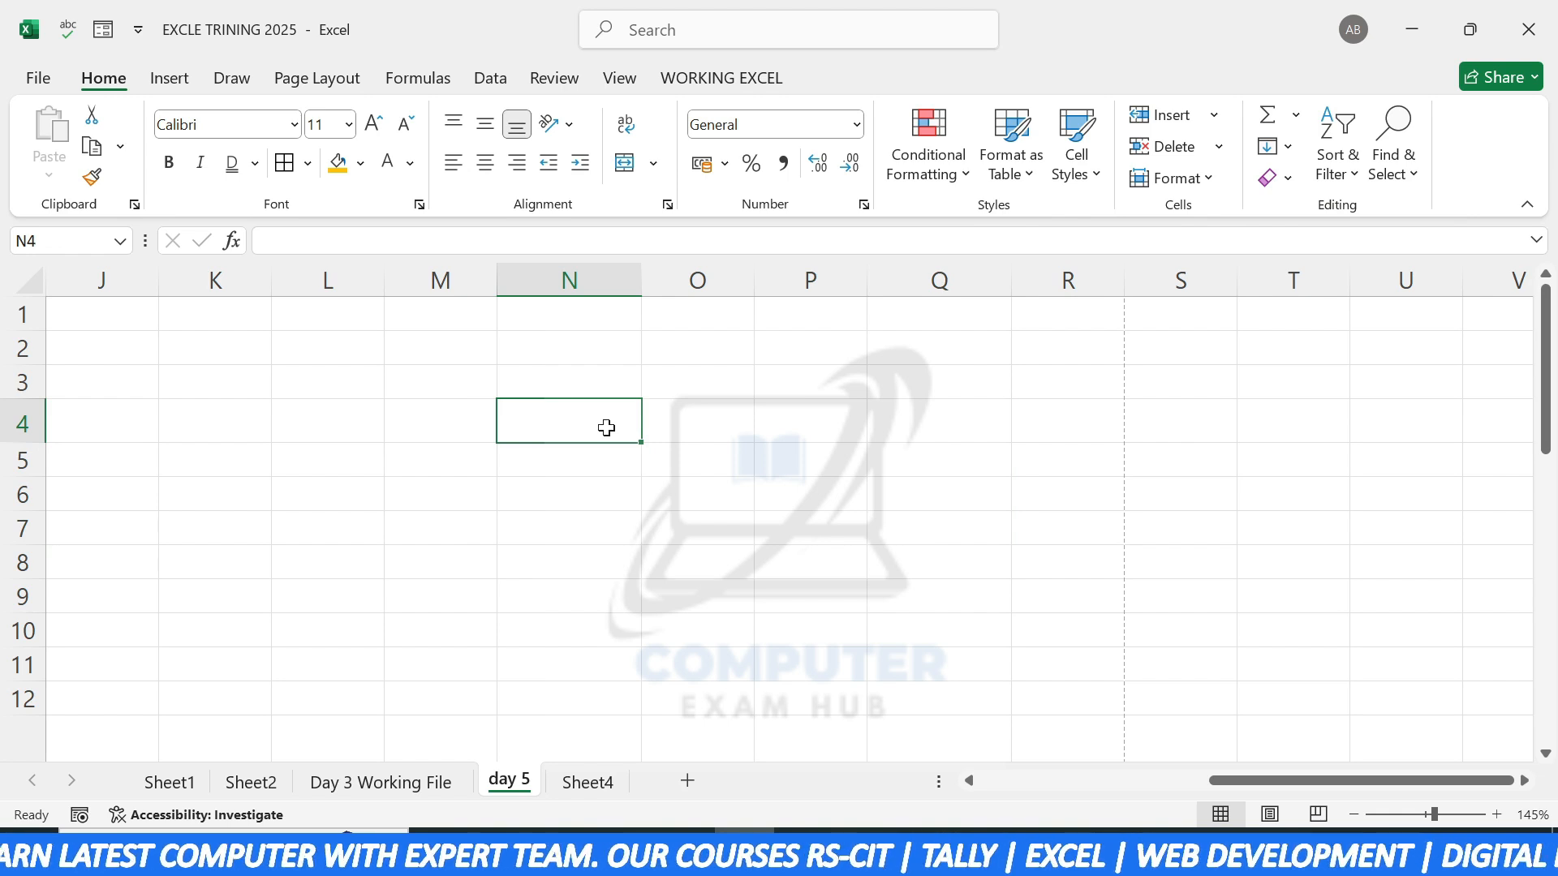
pyautogui.write('1')
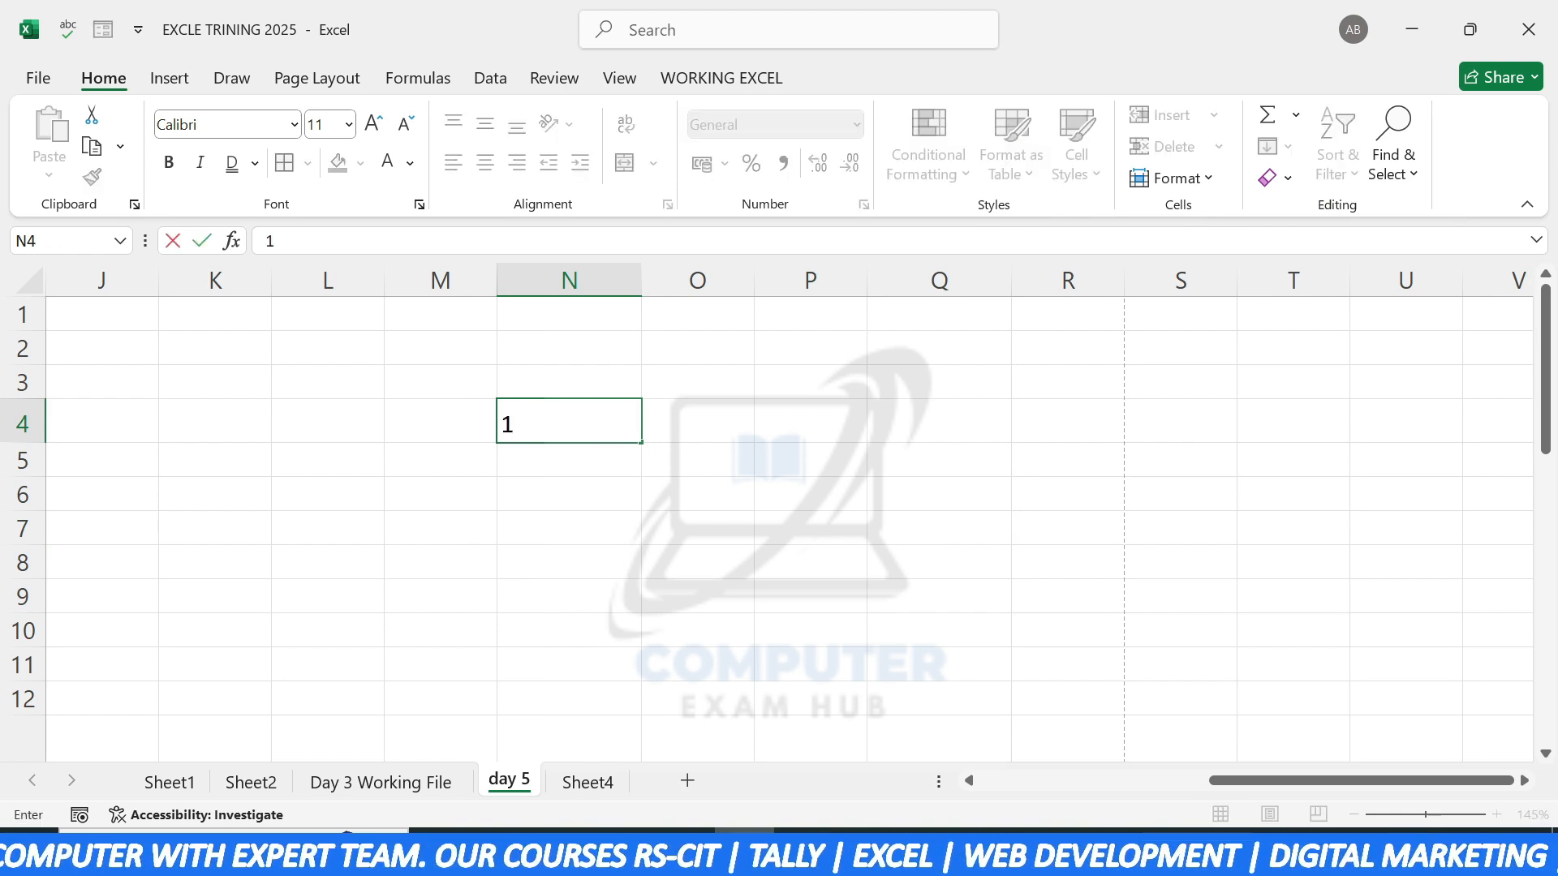
pyautogui.press('Return')
pyautogui.click(577, 424)
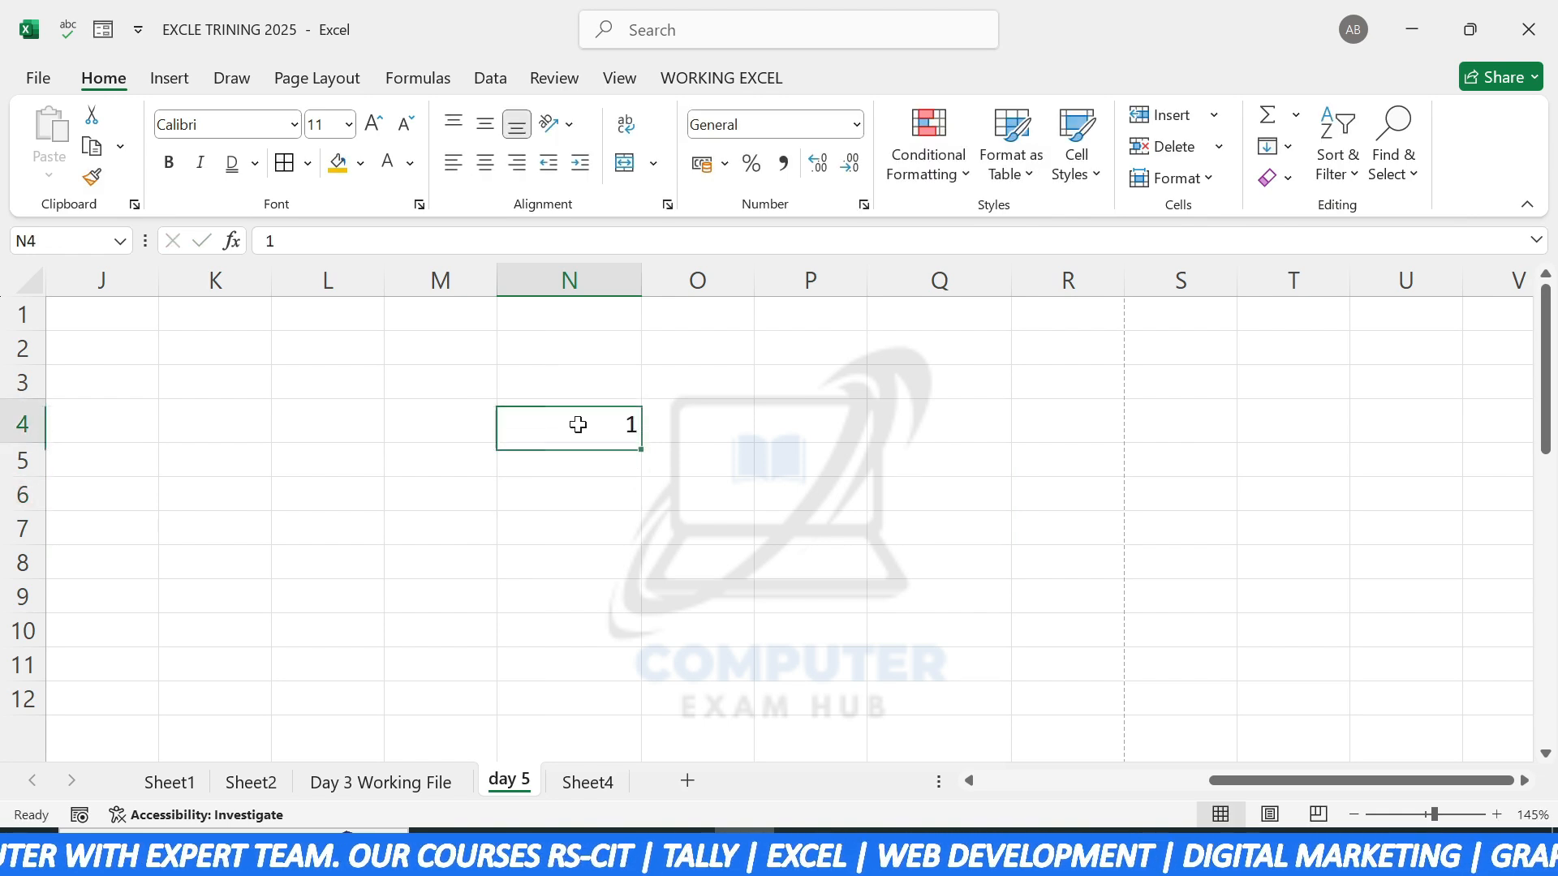
pyautogui.click(751, 165)
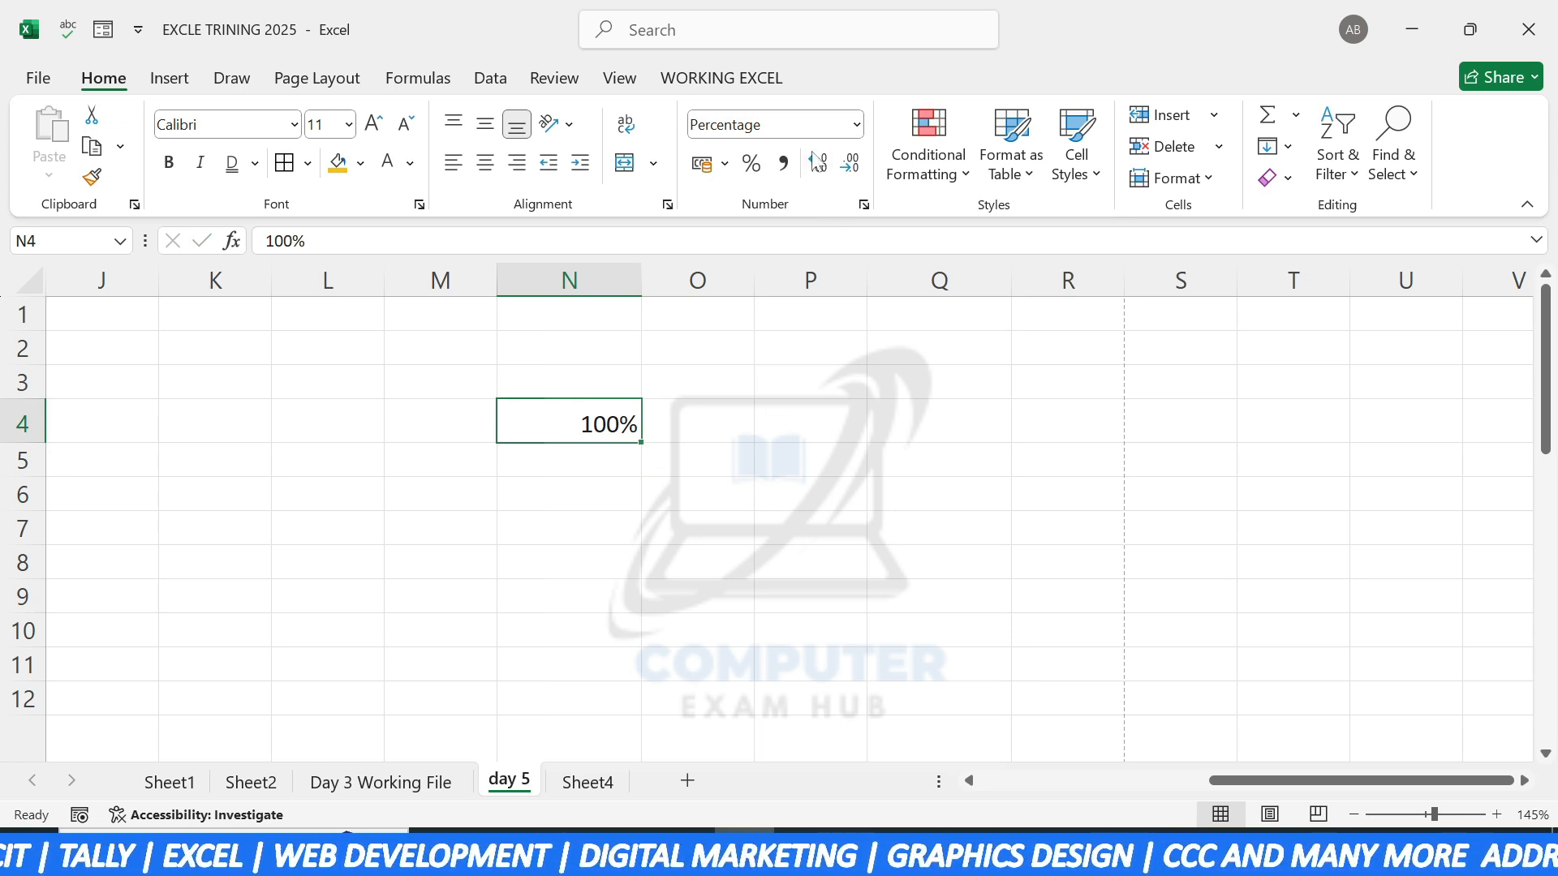
# Step: Enter the number 2 in cell N5 and apply the Percent Style to it
pyautogui.click(590, 469)
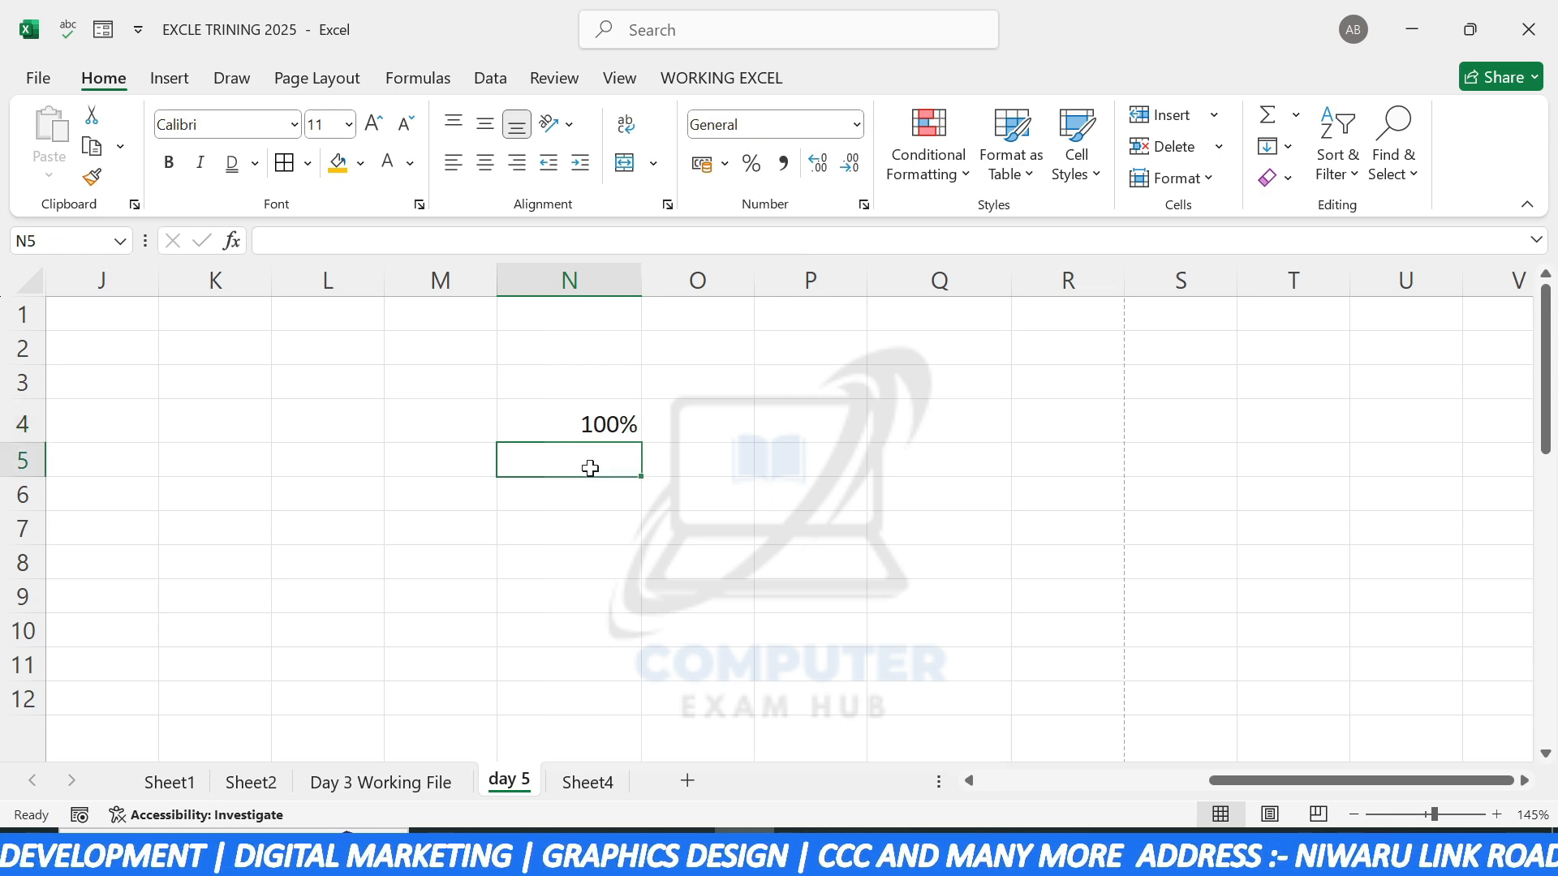
pyautogui.write('2')
pyautogui.click(592, 519)
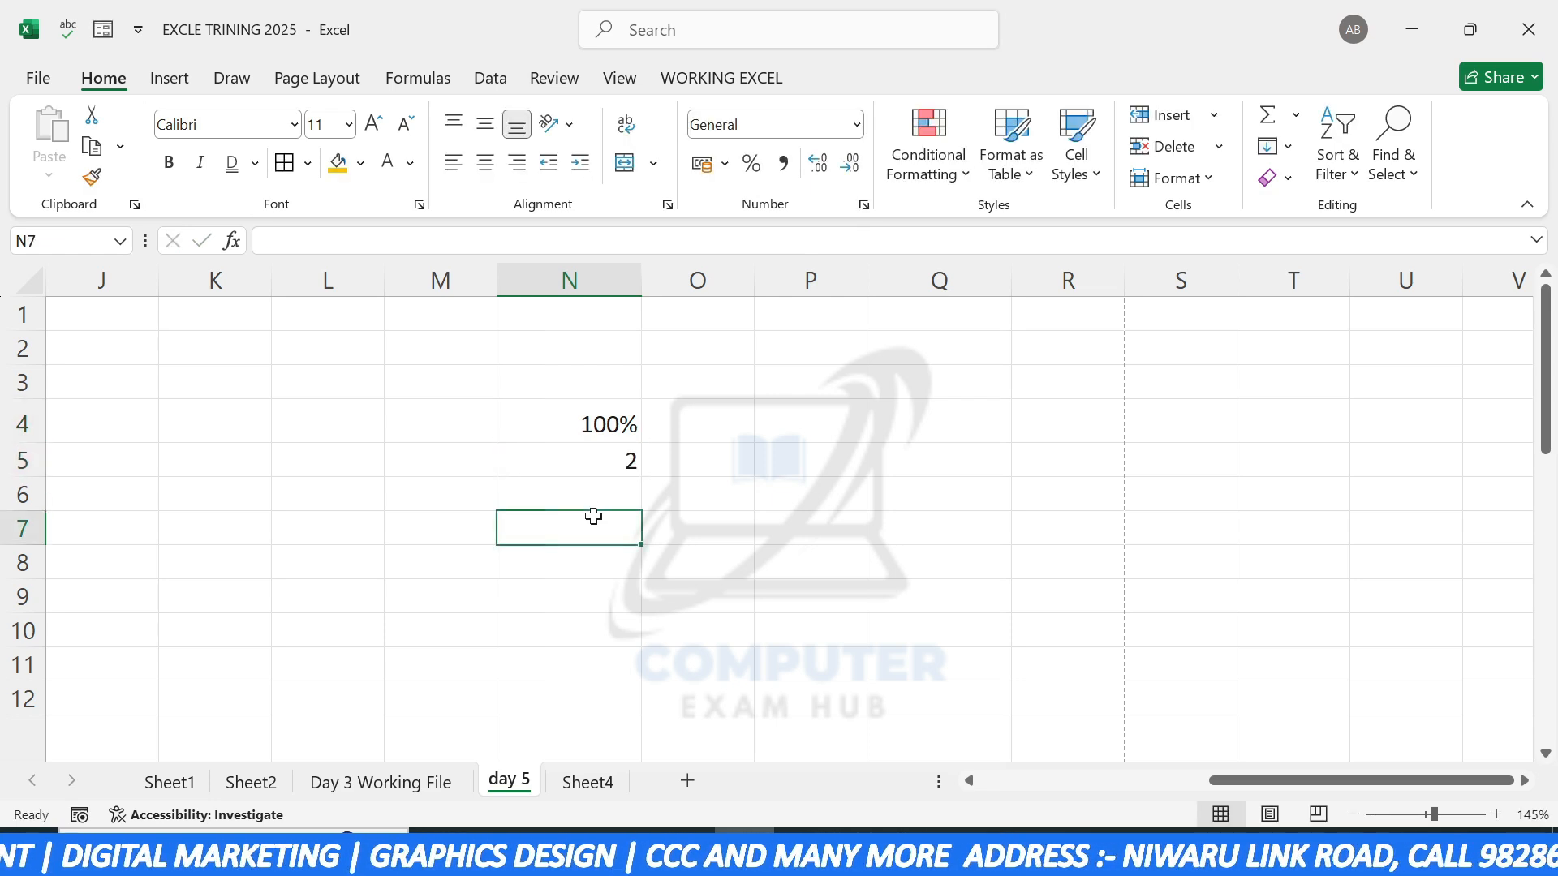
pyautogui.click(589, 459)
pyautogui.click(752, 162)
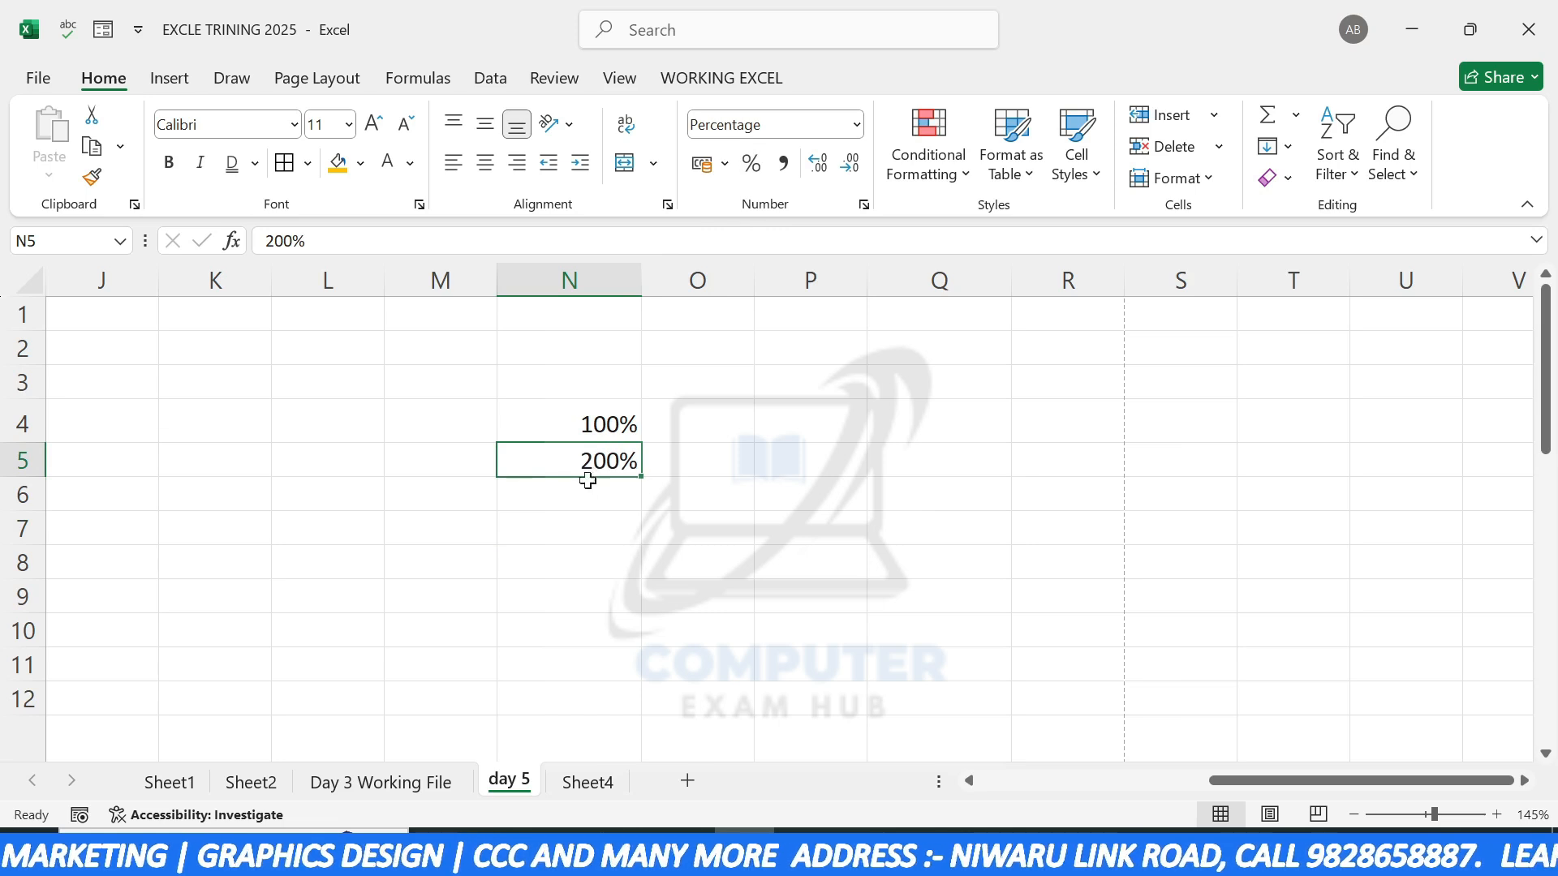
# Step: Enter the number 35 in cell N6 and apply the Percent Style to it
pyautogui.click(608, 498)
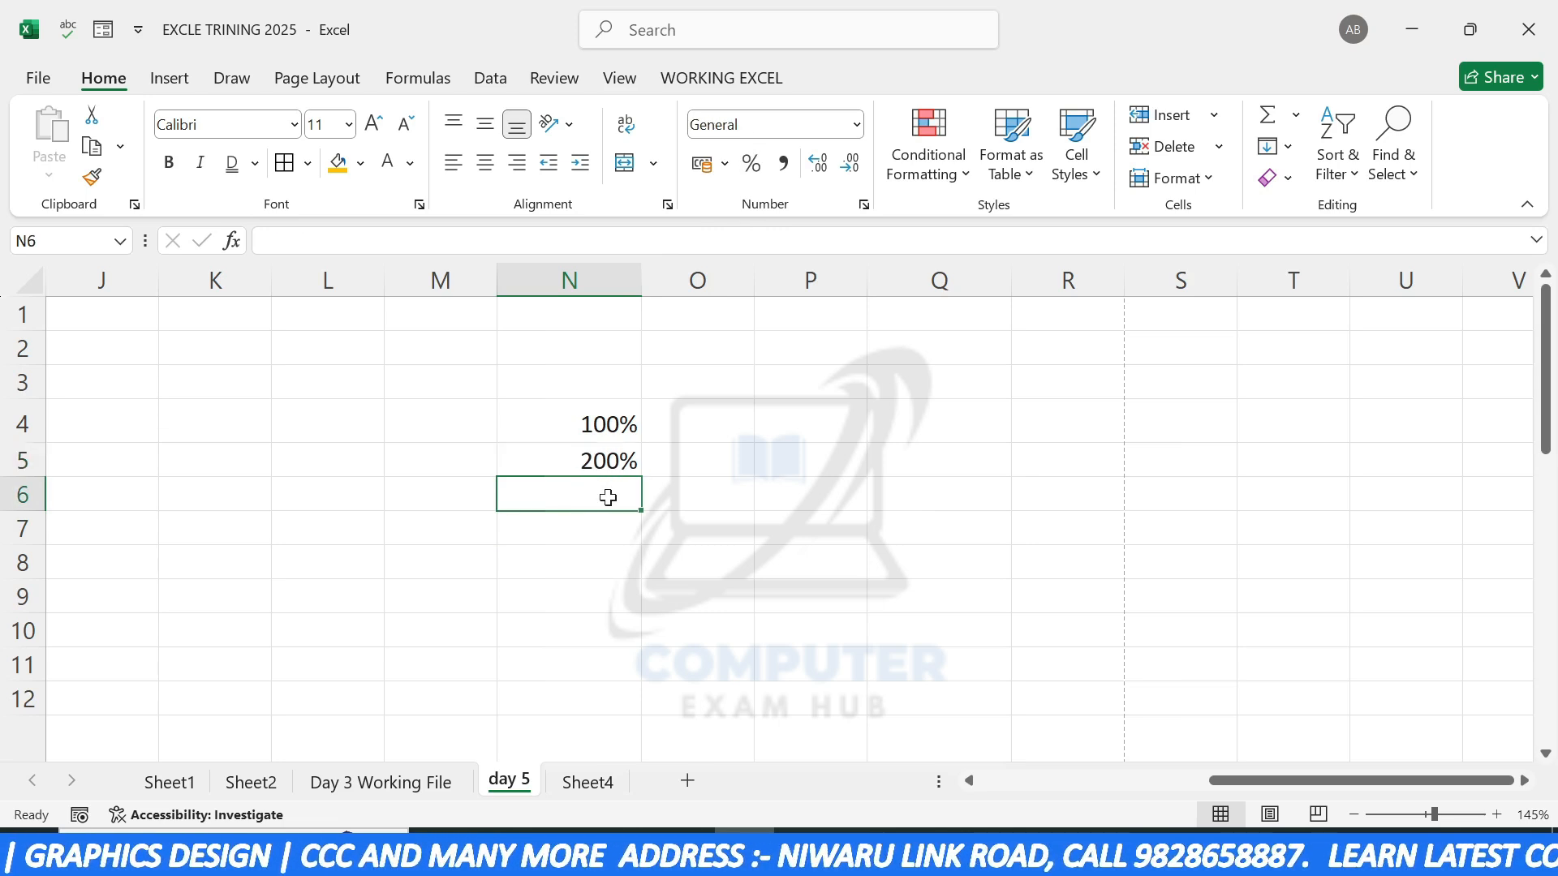
pyautogui.write('35')
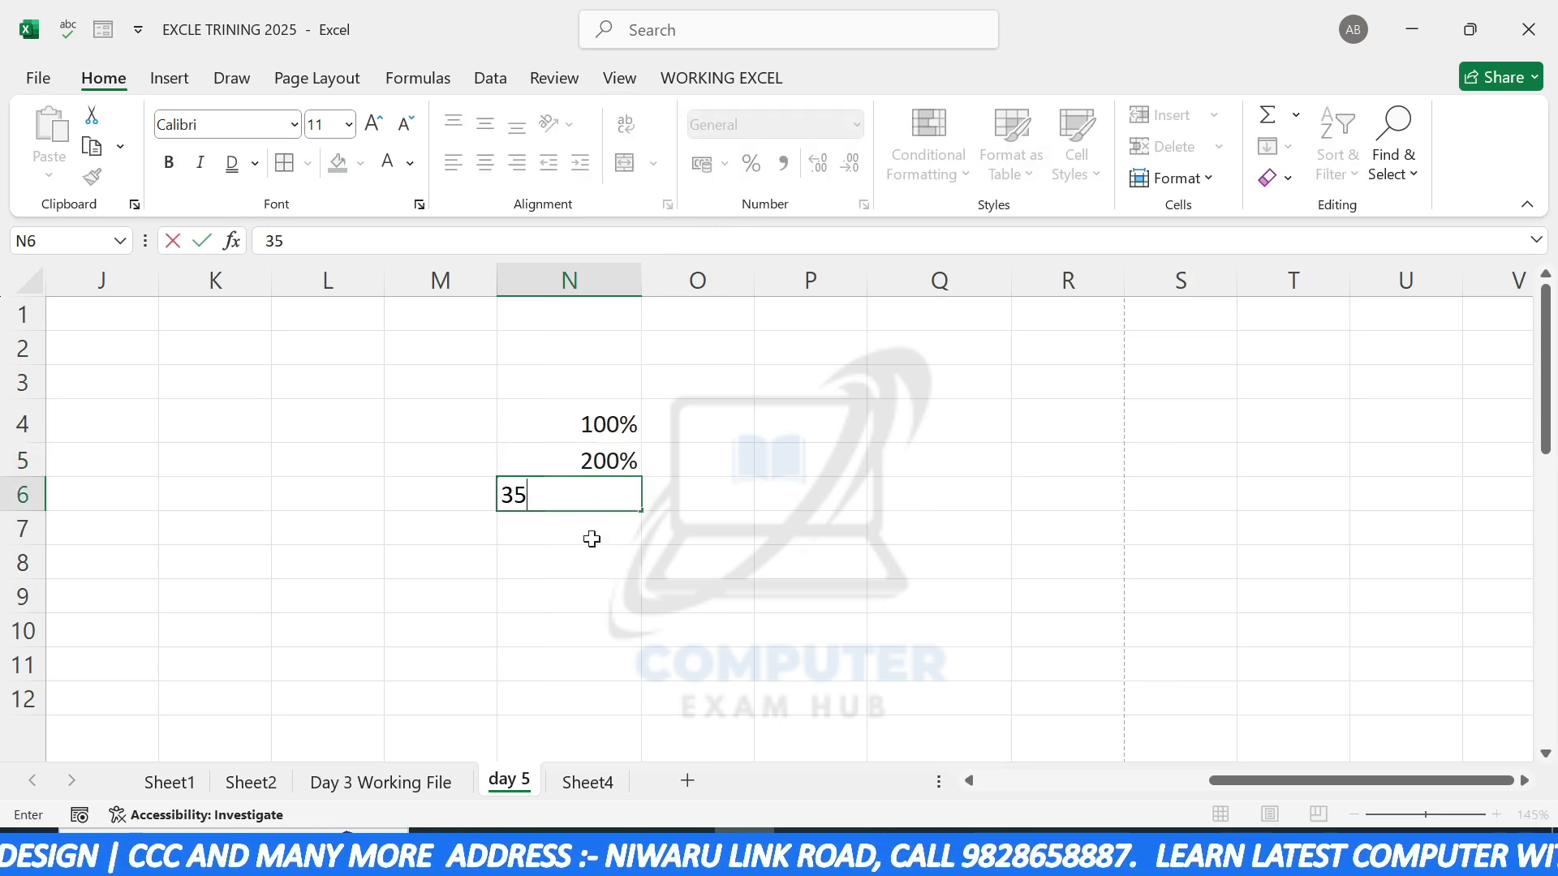
pyautogui.click(589, 564)
pyautogui.click(592, 496)
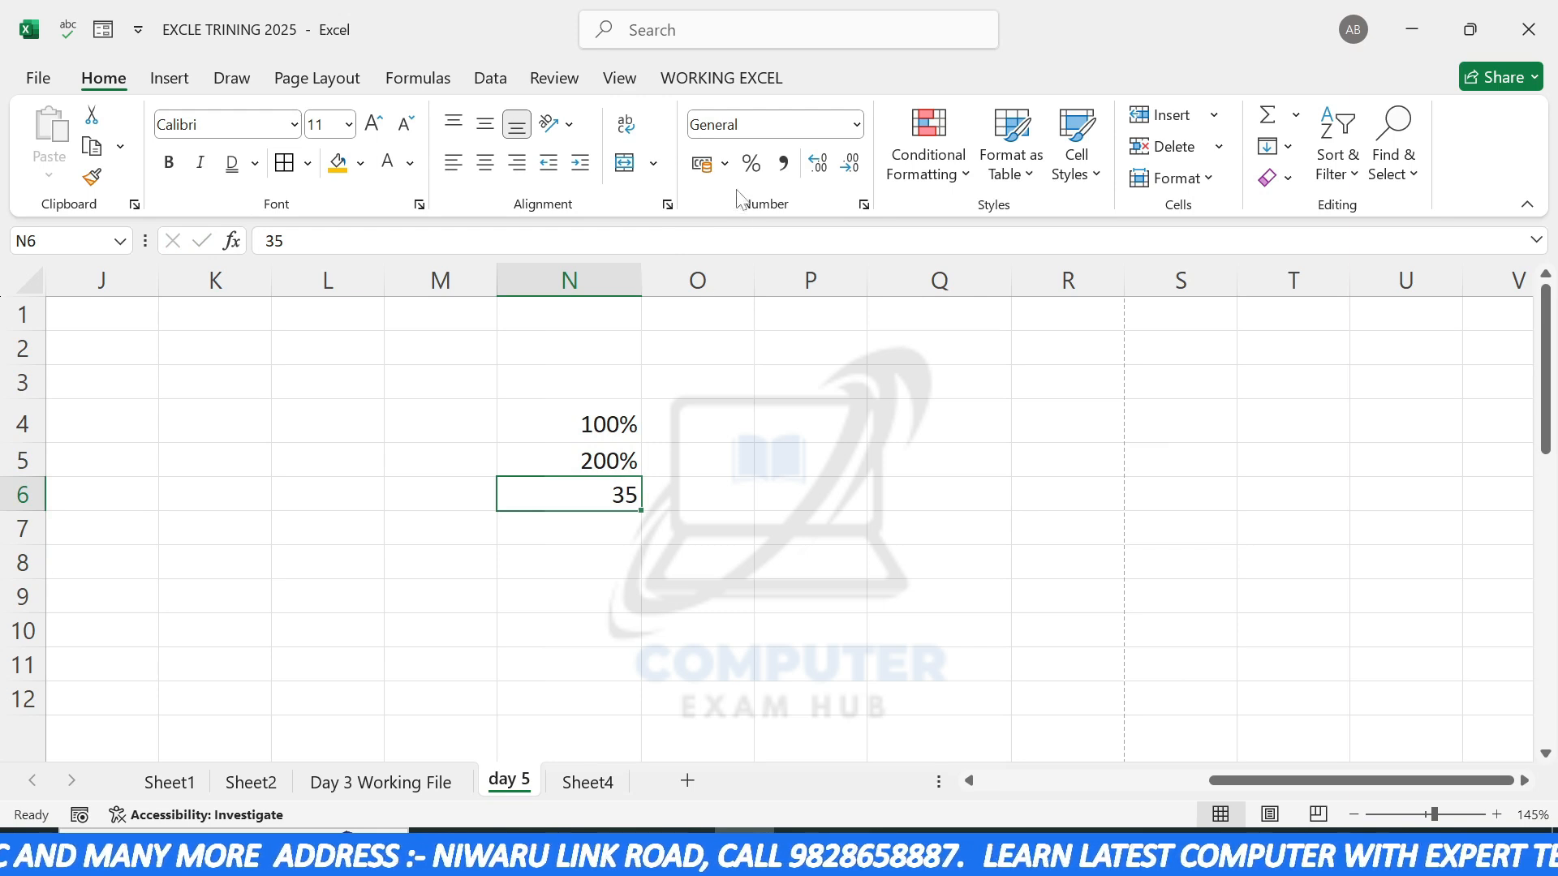
pyautogui.click(752, 165)
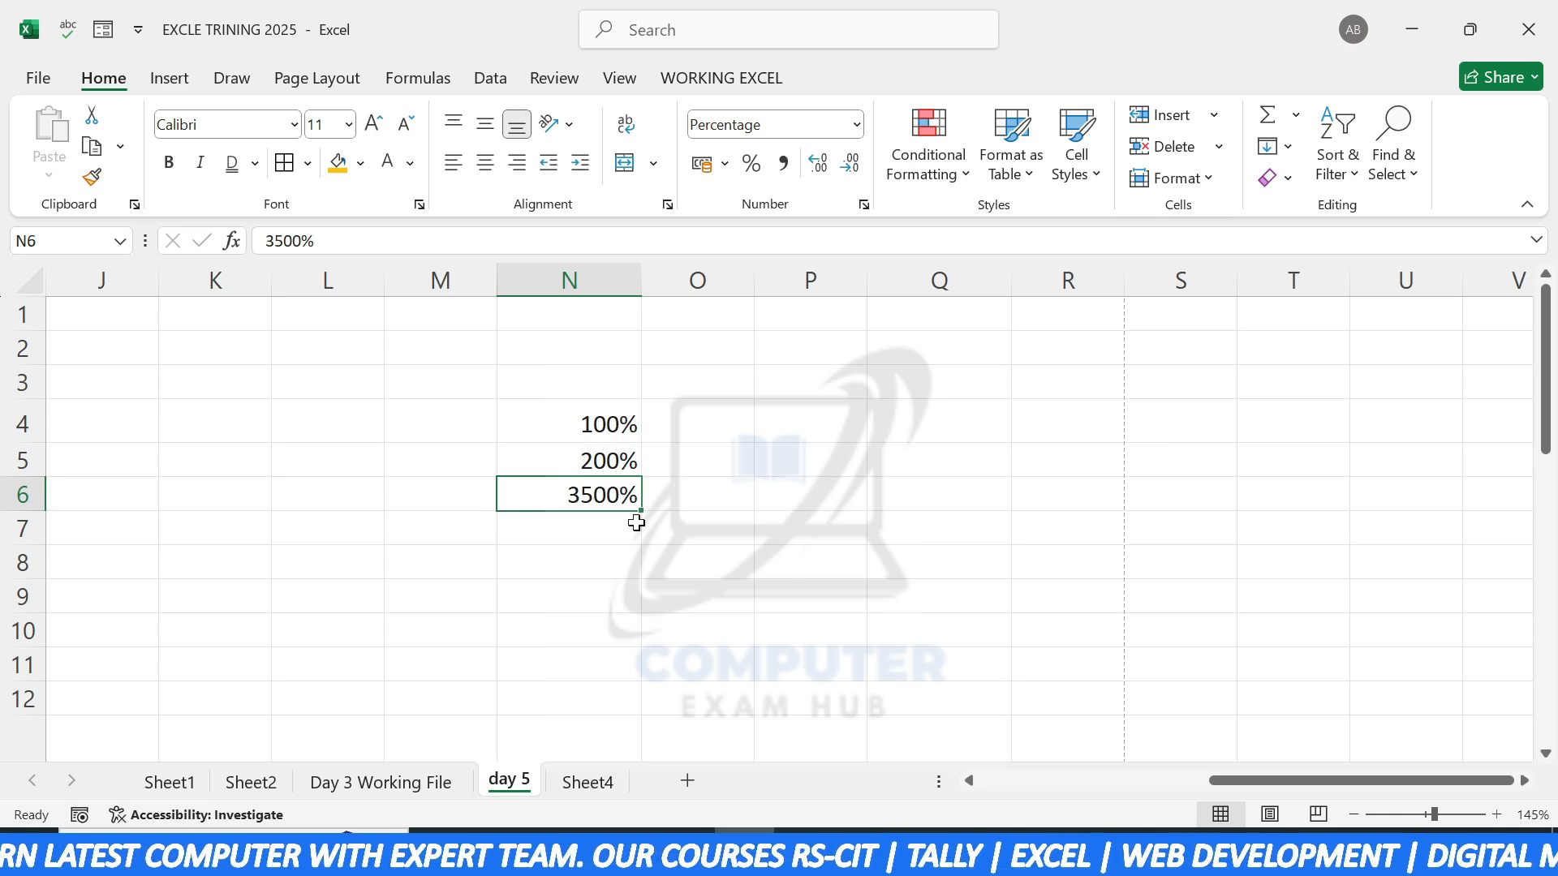
# Step: Apply the Percent Style to the empty cell O4 before entering 20 in it
pyautogui.click(711, 434)
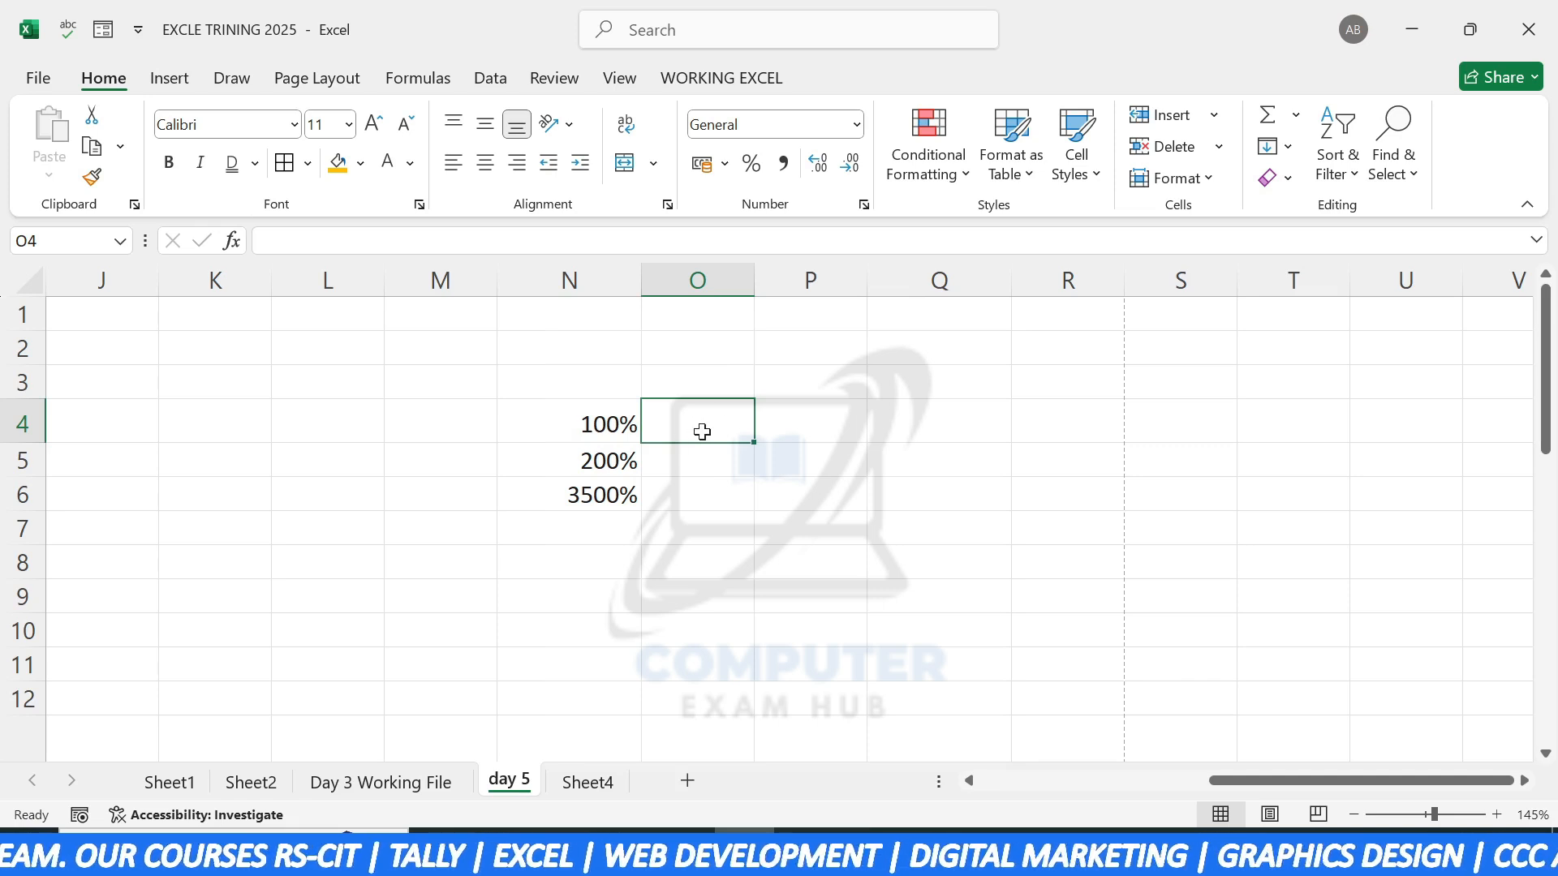
pyautogui.click(751, 165)
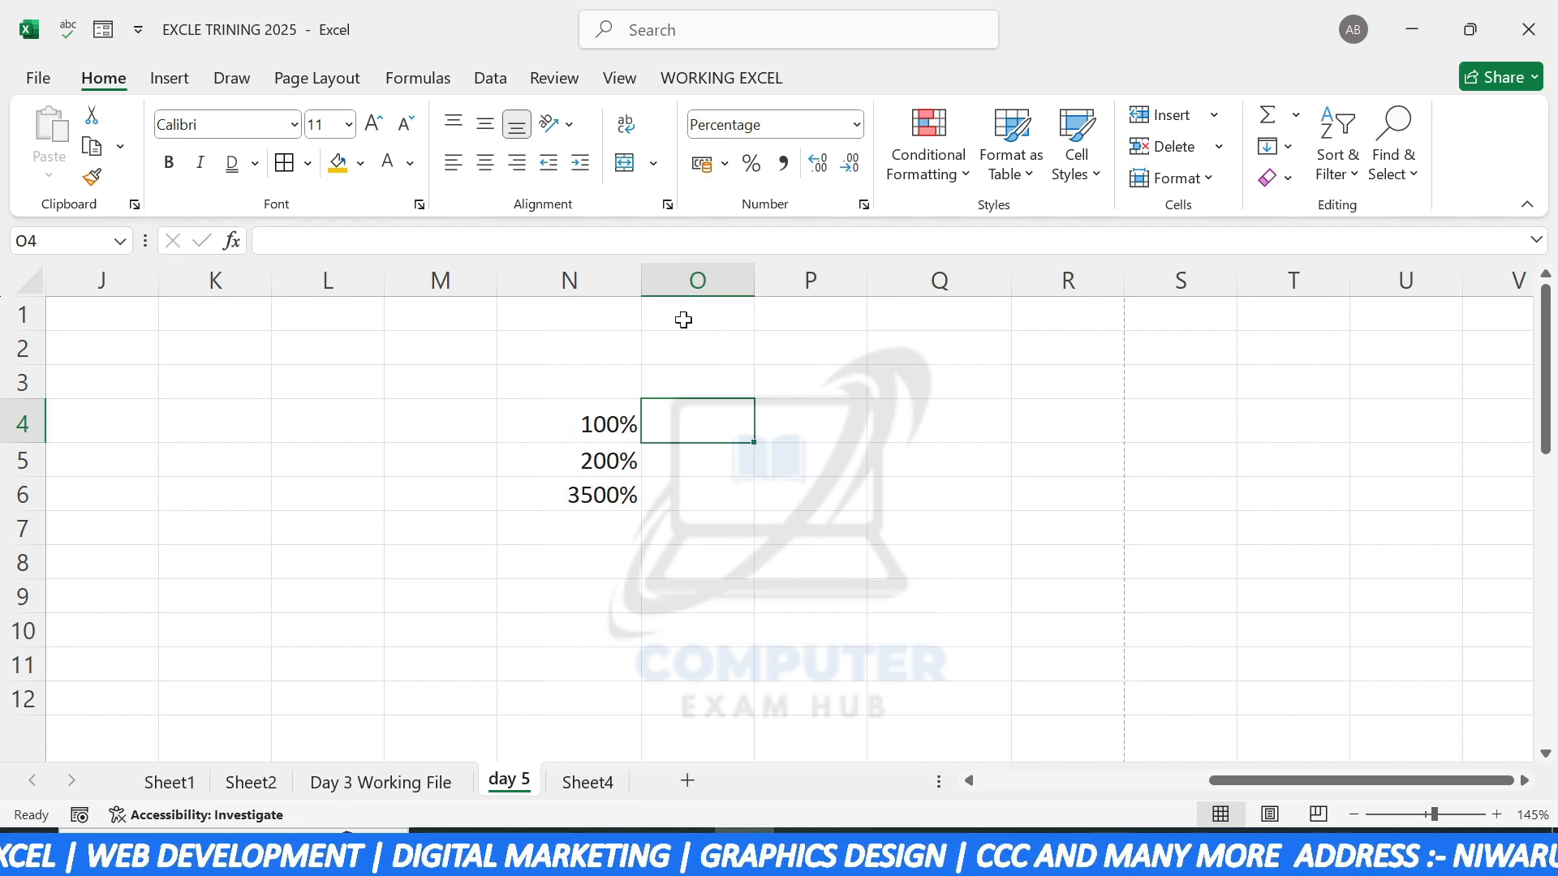
pyautogui.write('20')
pyautogui.press('Return')
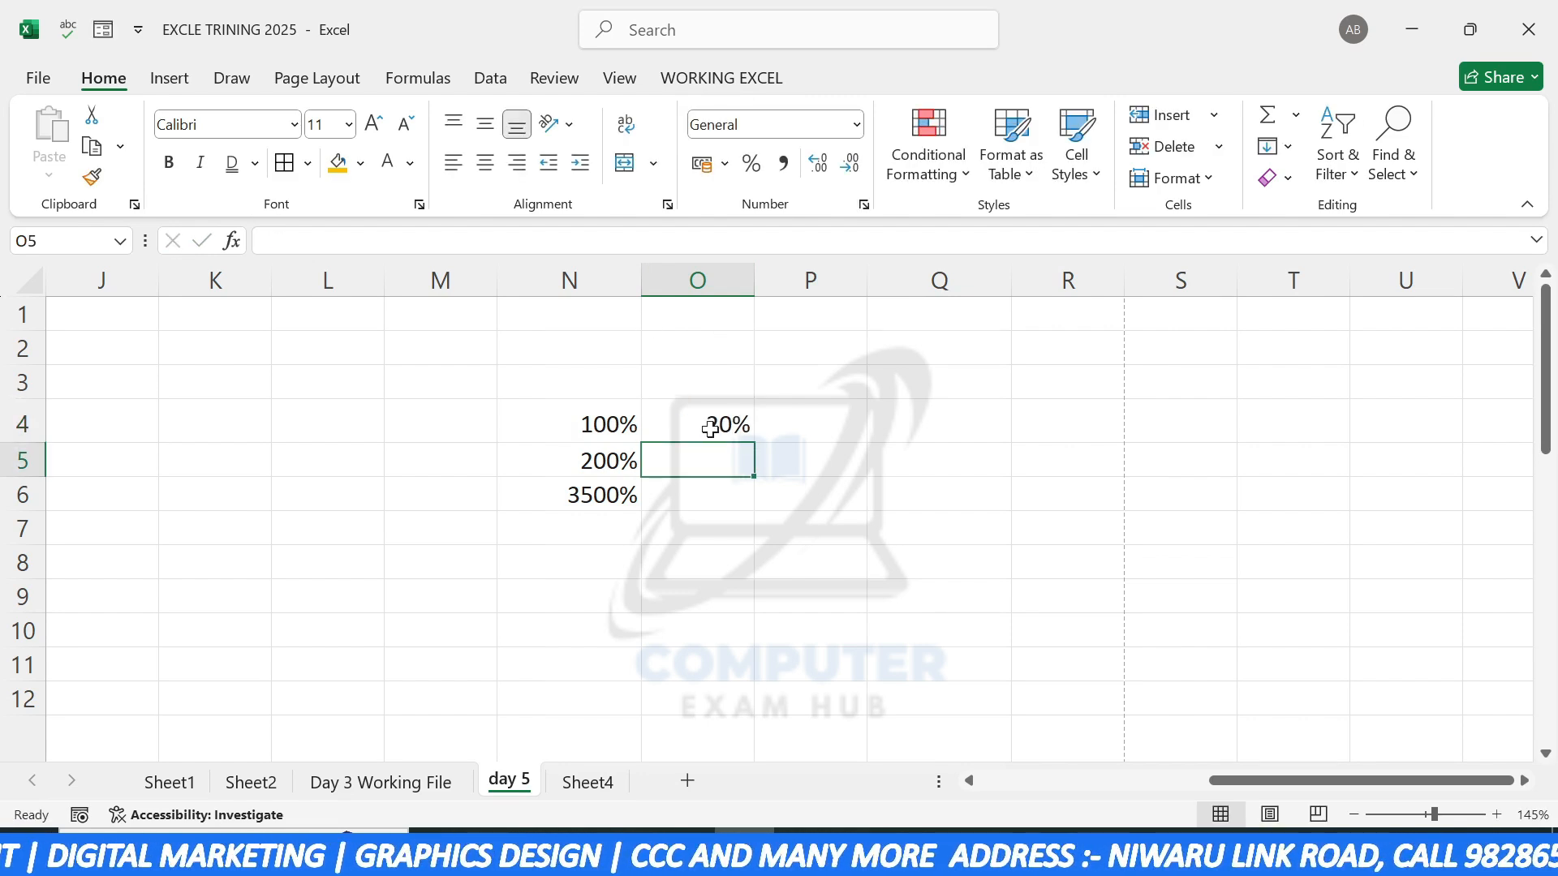
# Step: Enter 30 in cell O5 and set its number format to Percentage with two decimal places
pyautogui.write('30')
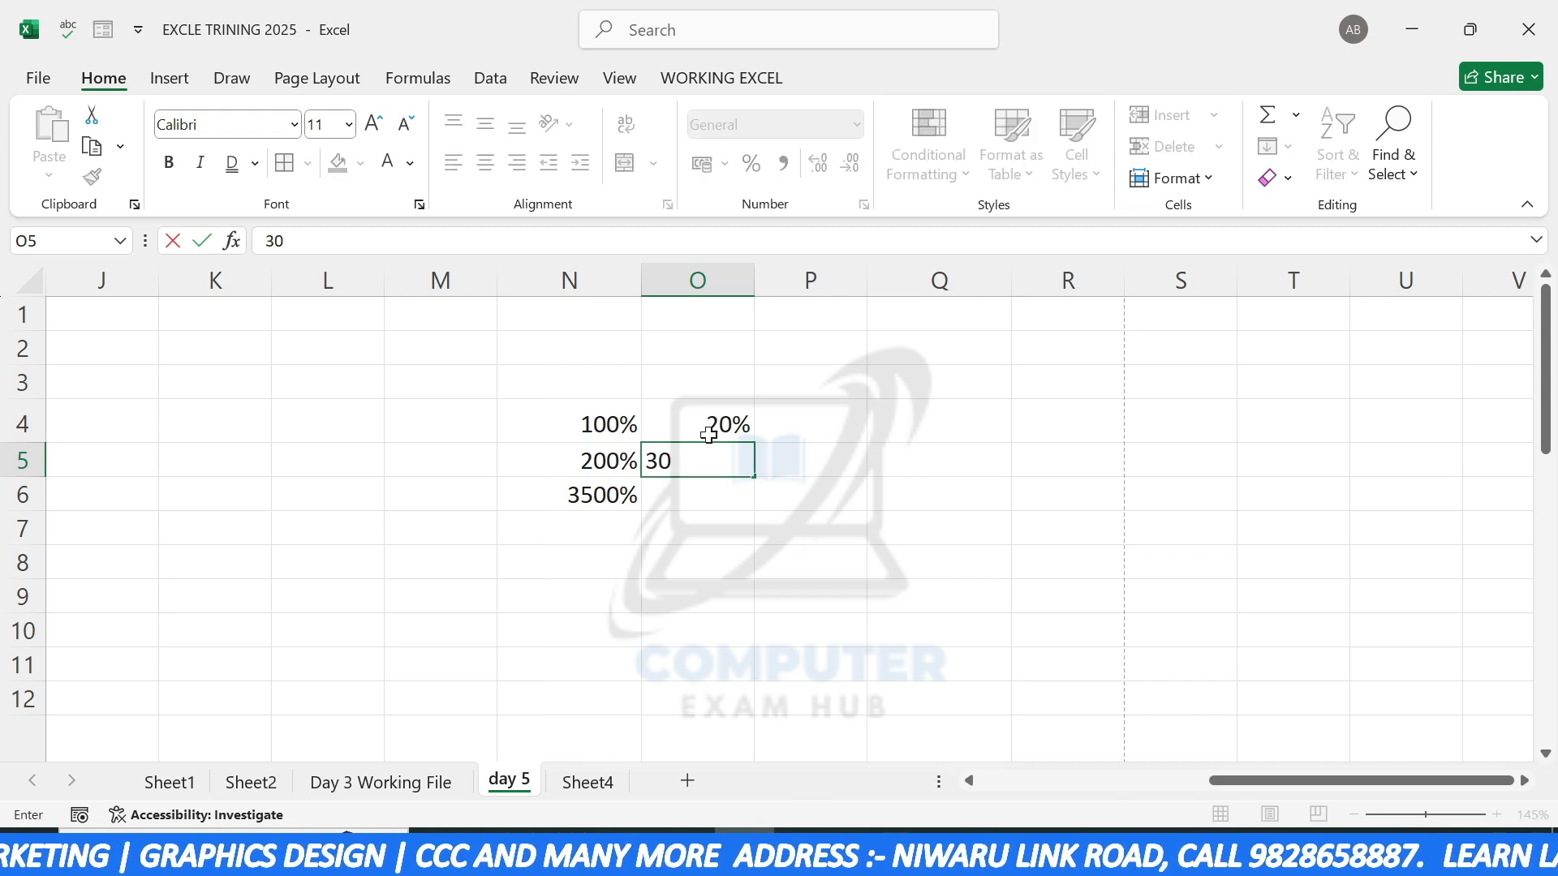
pyautogui.press('Return')
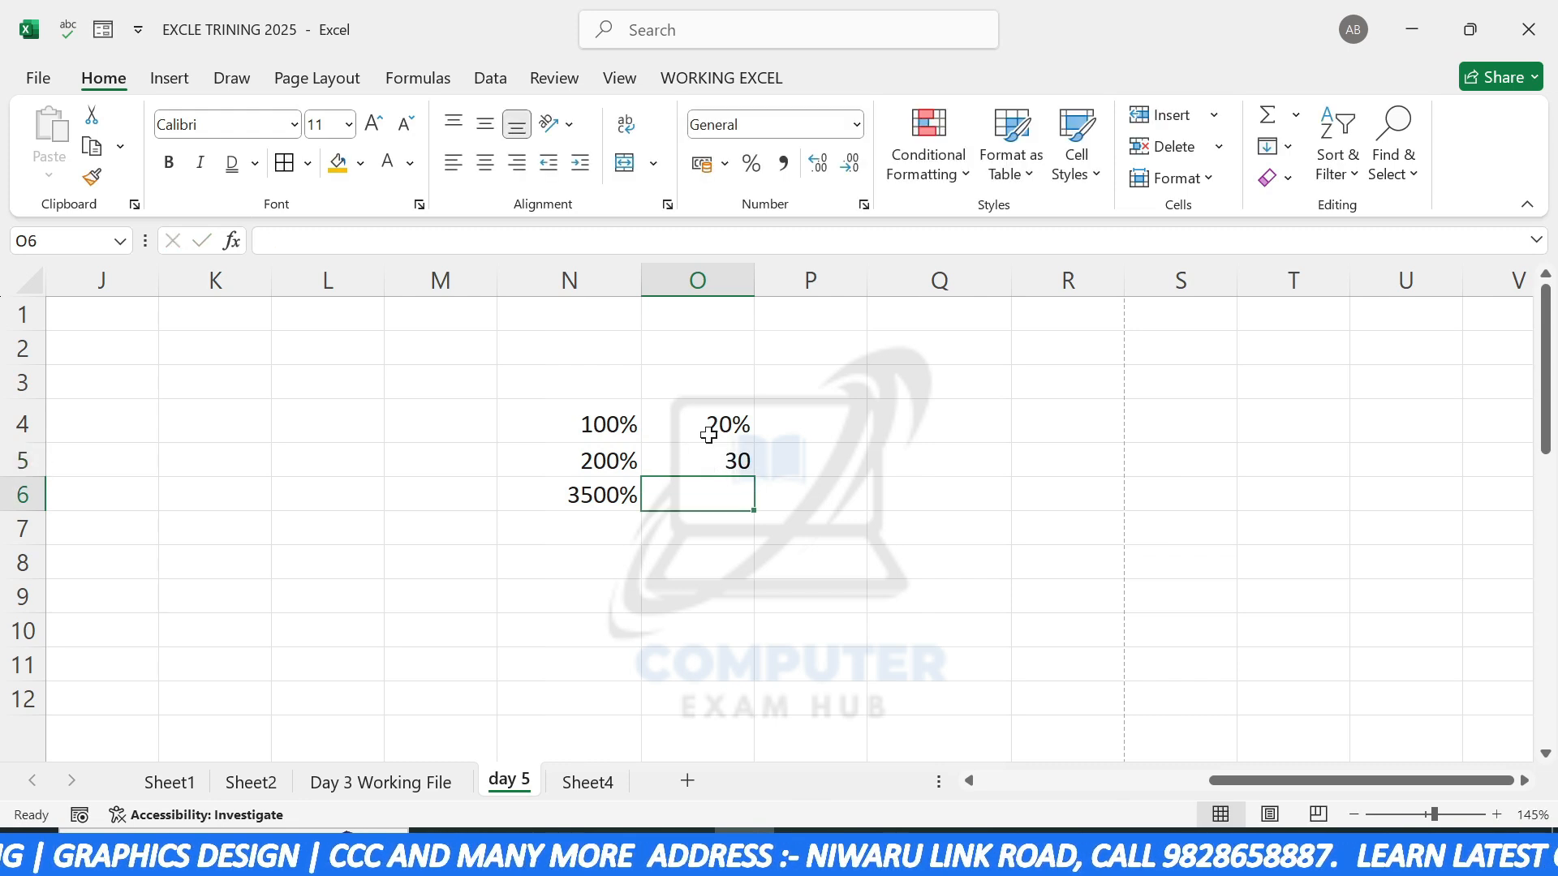
pyautogui.click(657, 460)
pyautogui.click(858, 125)
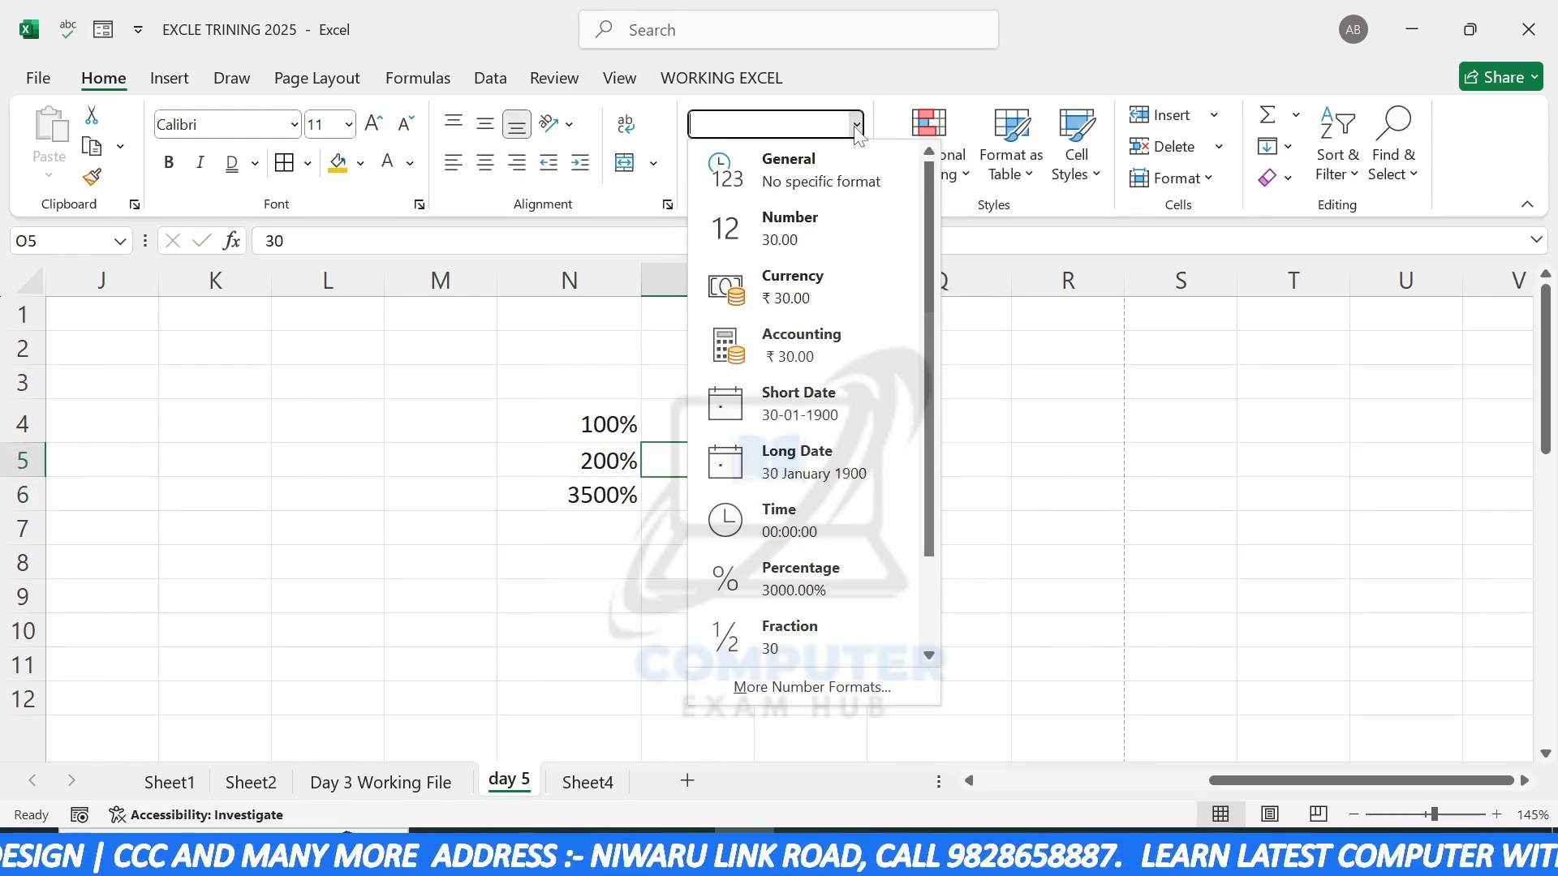
pyautogui.click(811, 576)
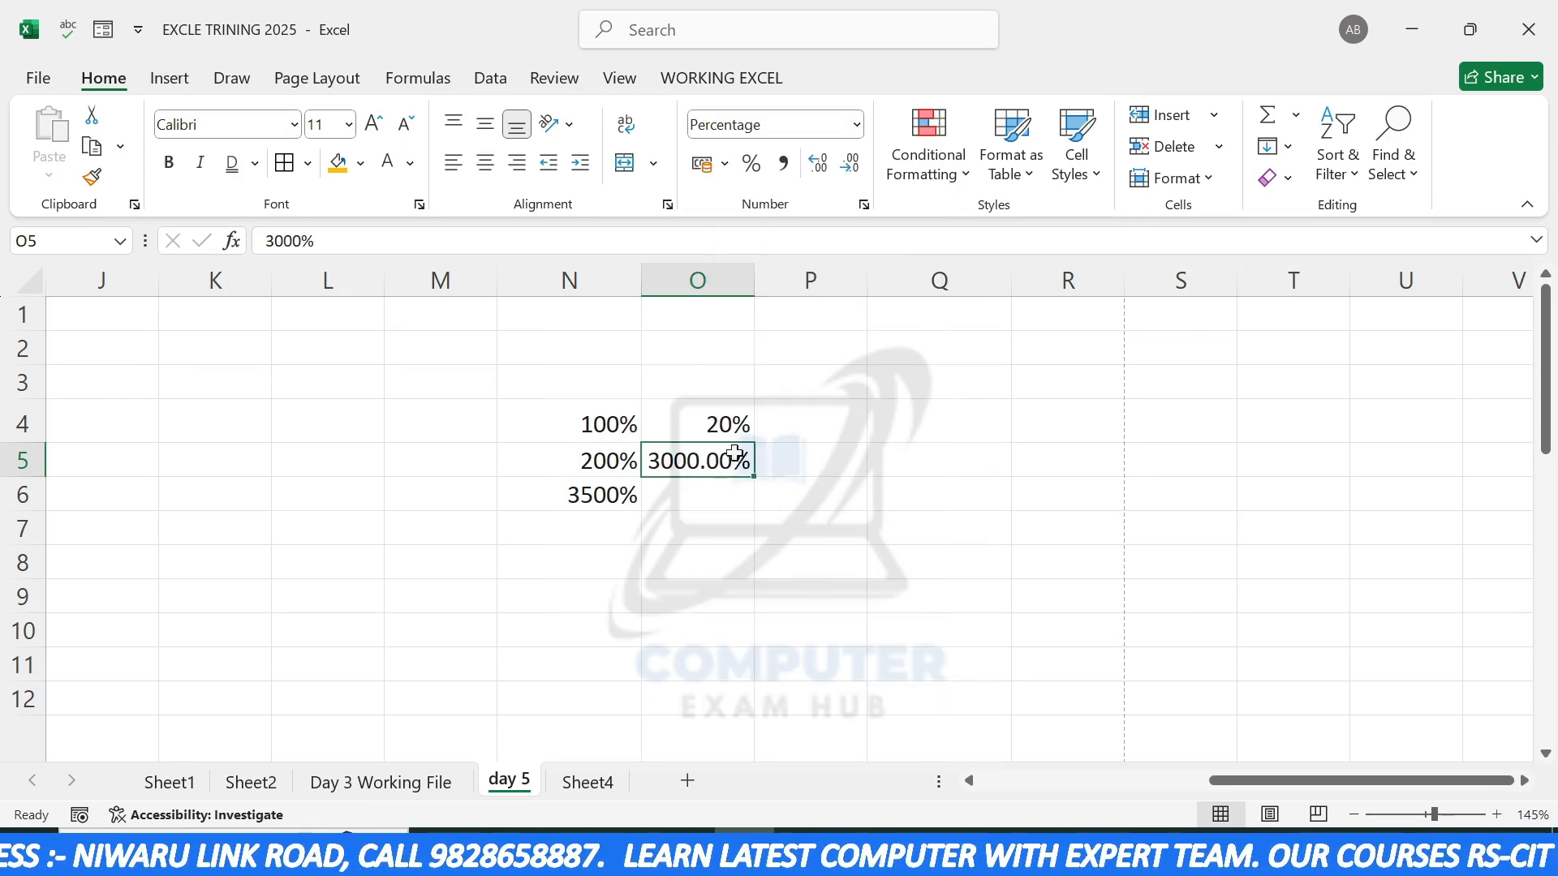
# Step: Apply the Percent Style to the whole of column P and enter 10 in cell P4
pyautogui.click(810, 280)
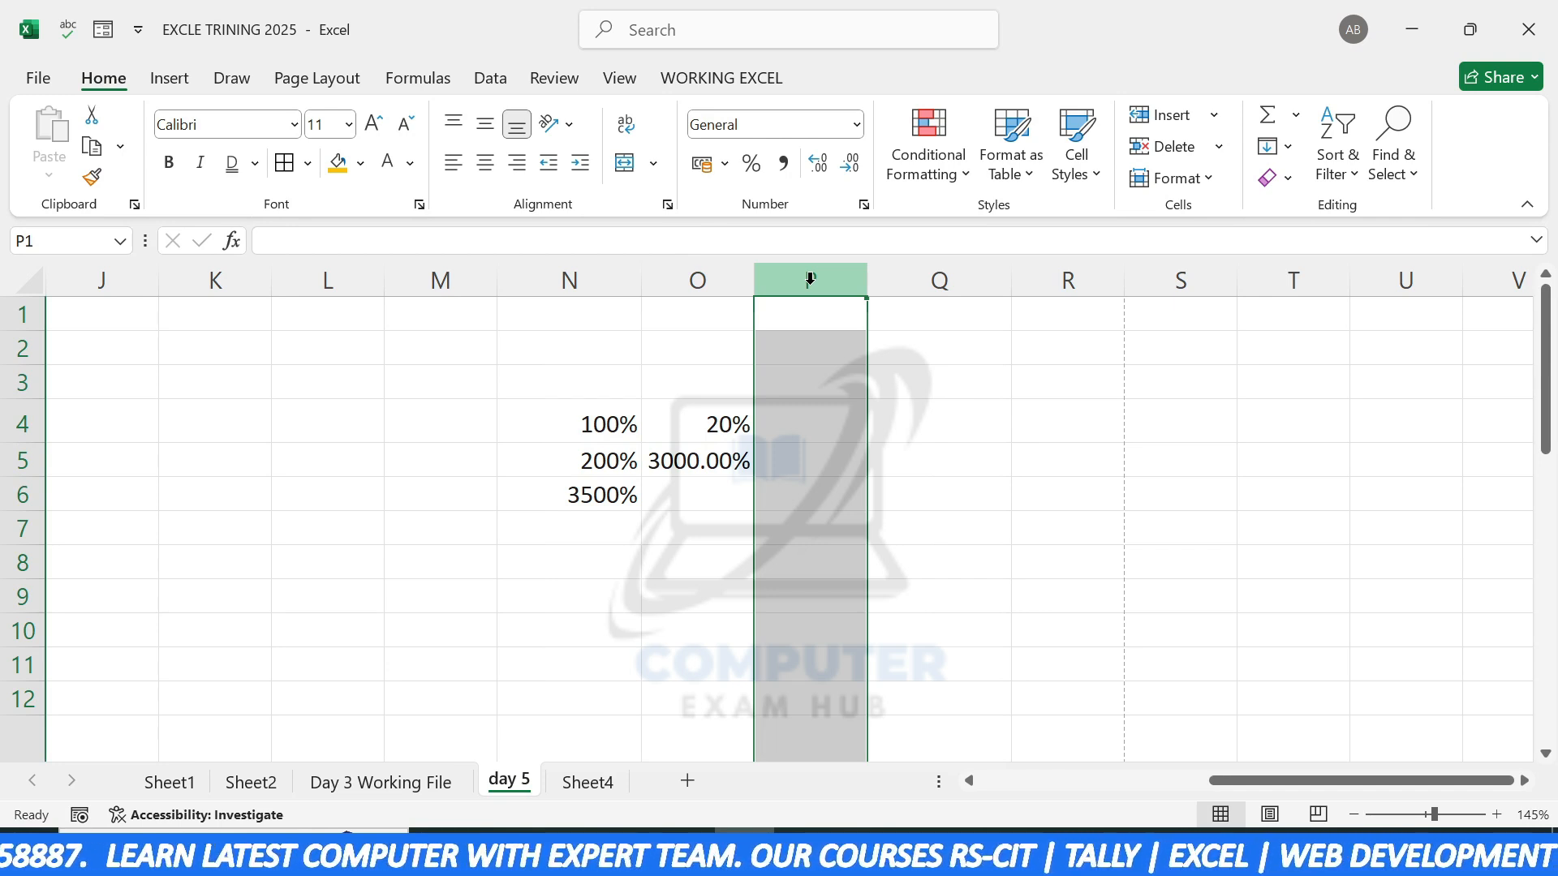
pyautogui.click(751, 163)
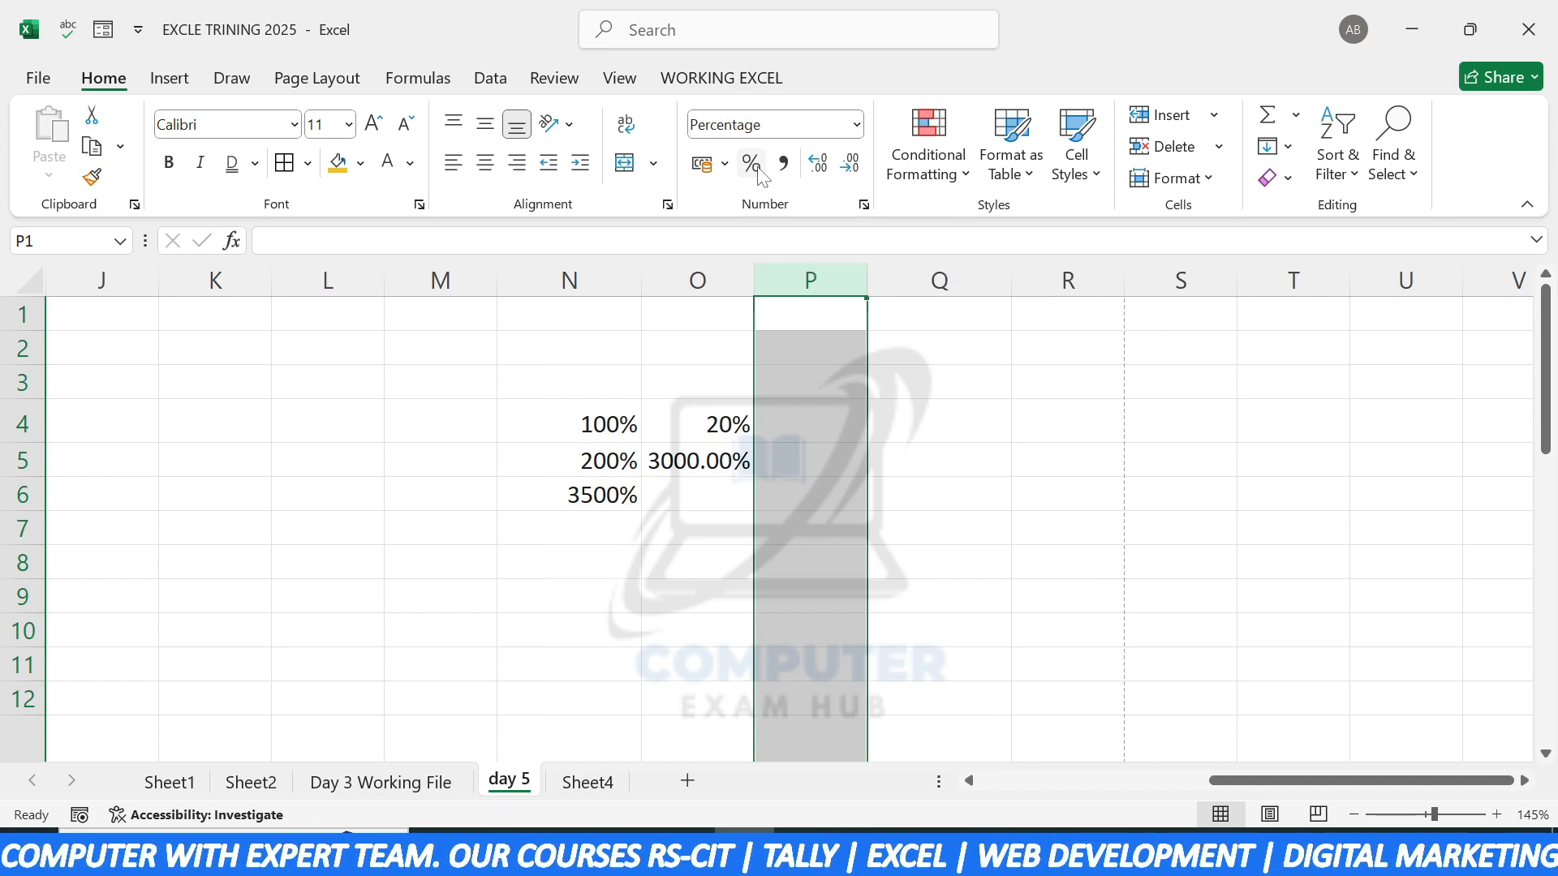
pyautogui.click(803, 421)
pyautogui.write('10')
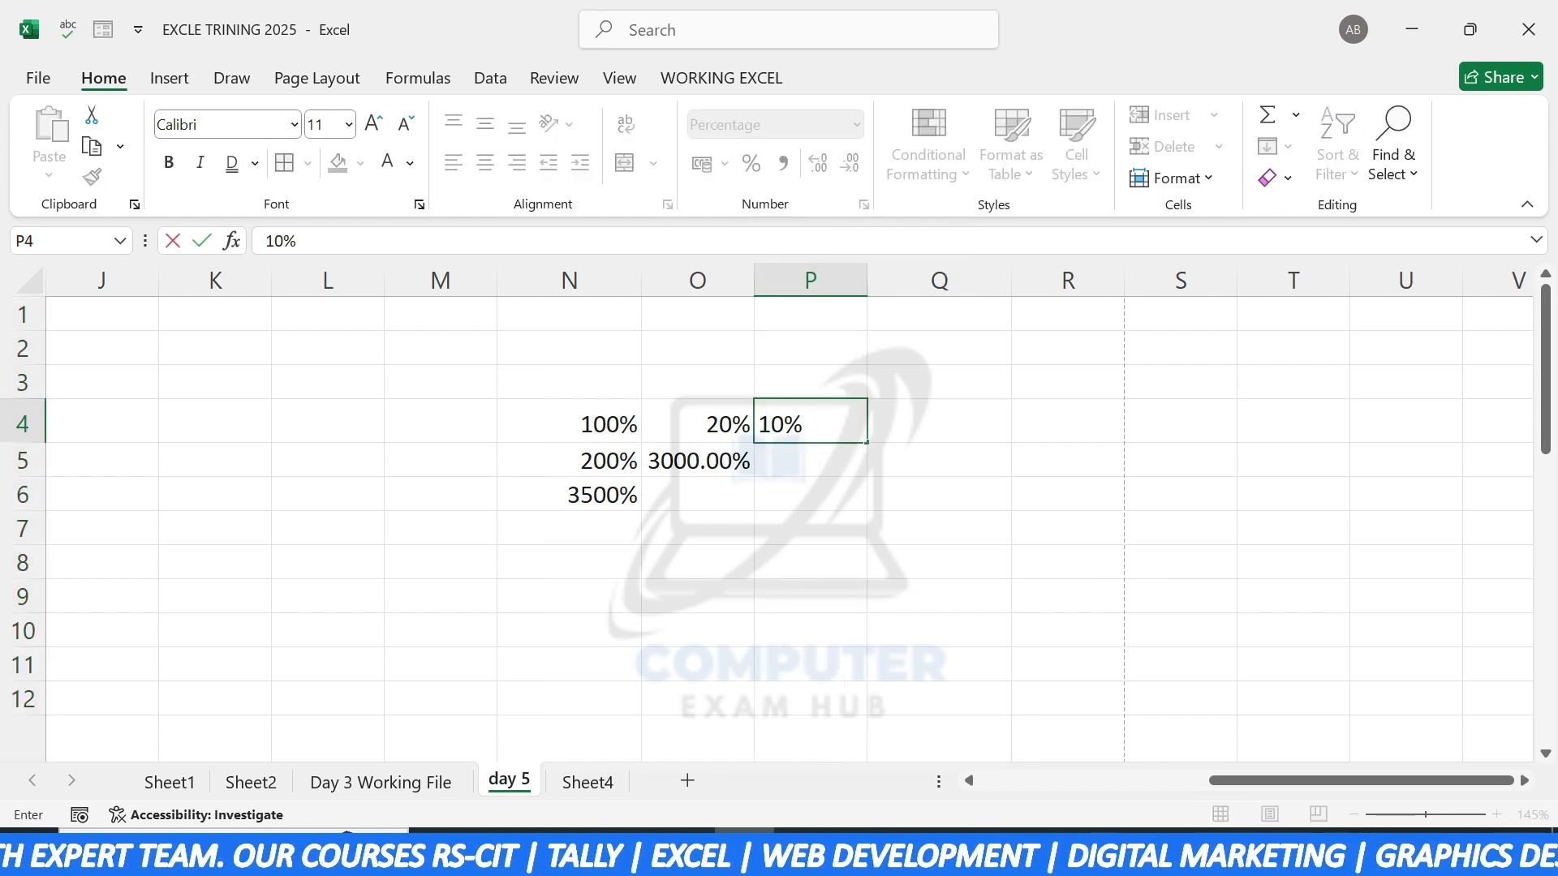
pyautogui.press('Return')
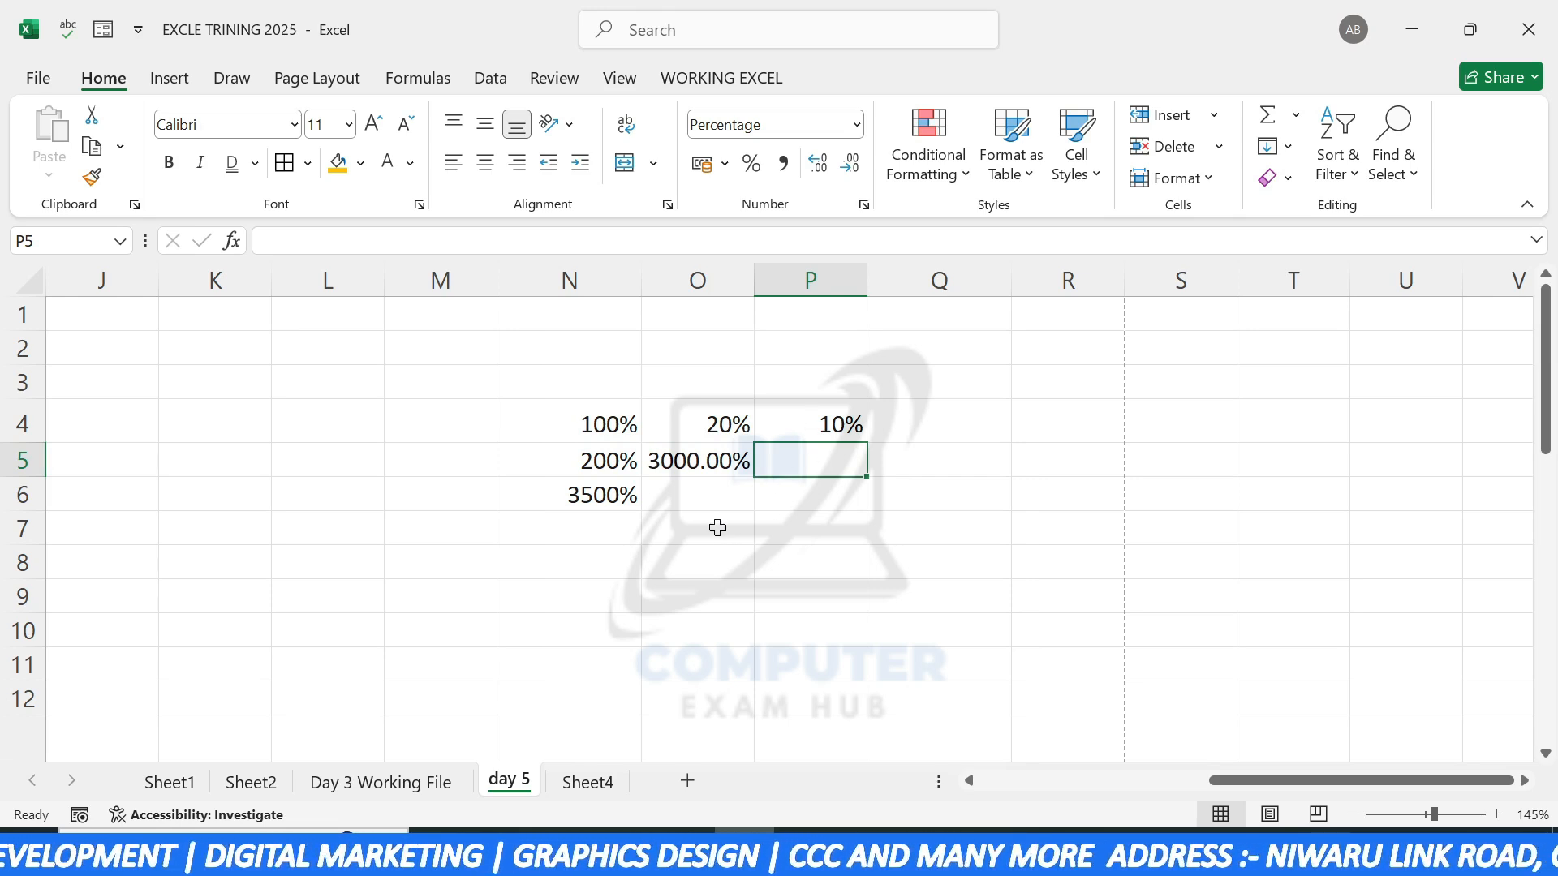
# Step: Enter the sample number 1254554 in cell N8, below the percentage values
pyautogui.click(544, 578)
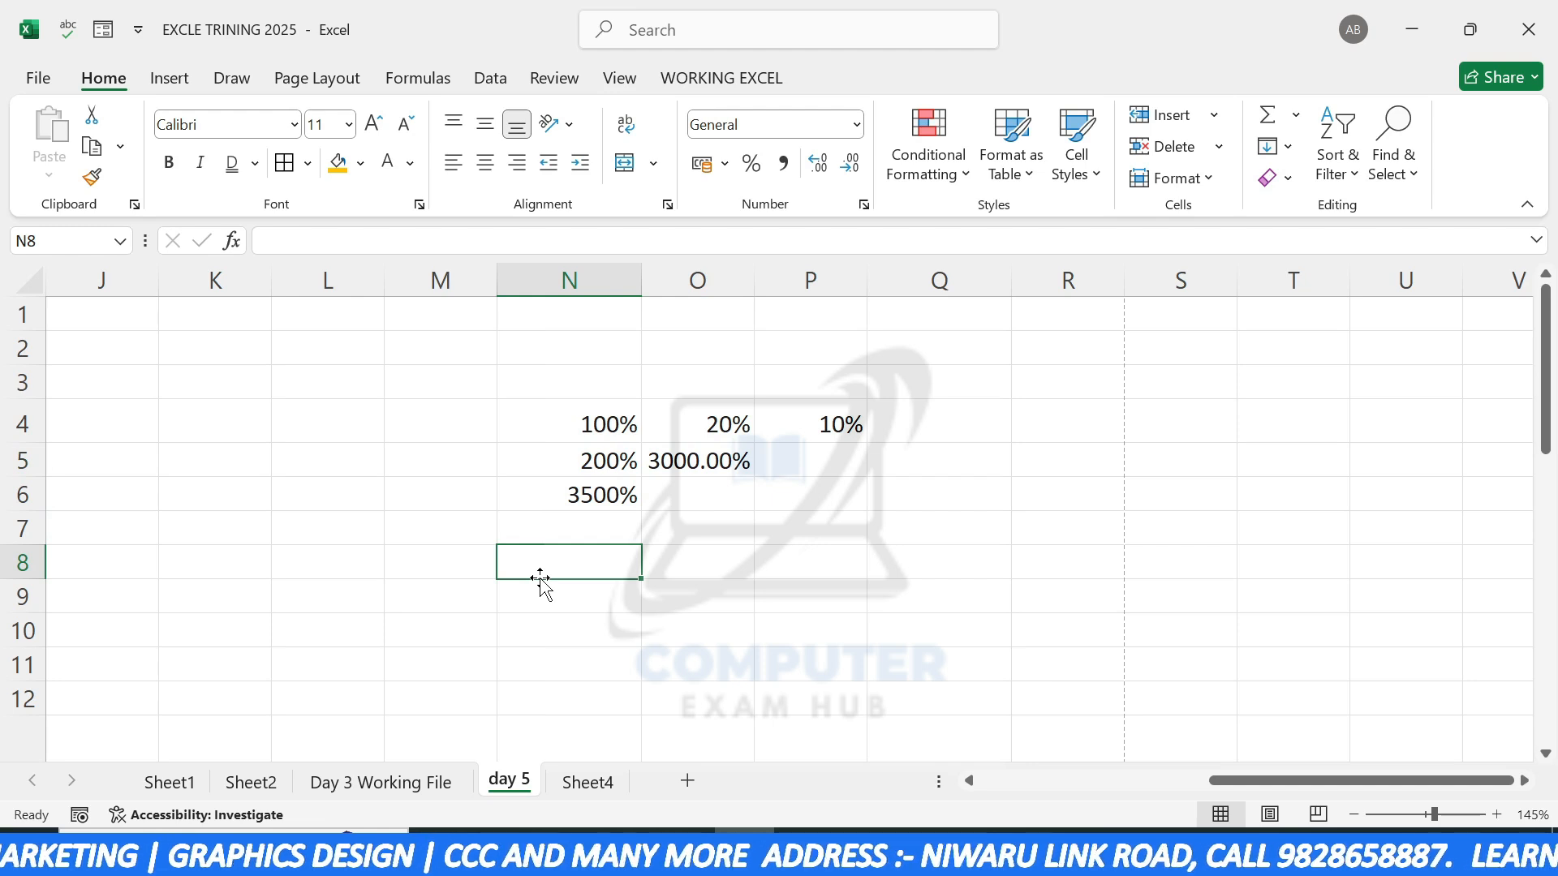
pyautogui.write('1254554')
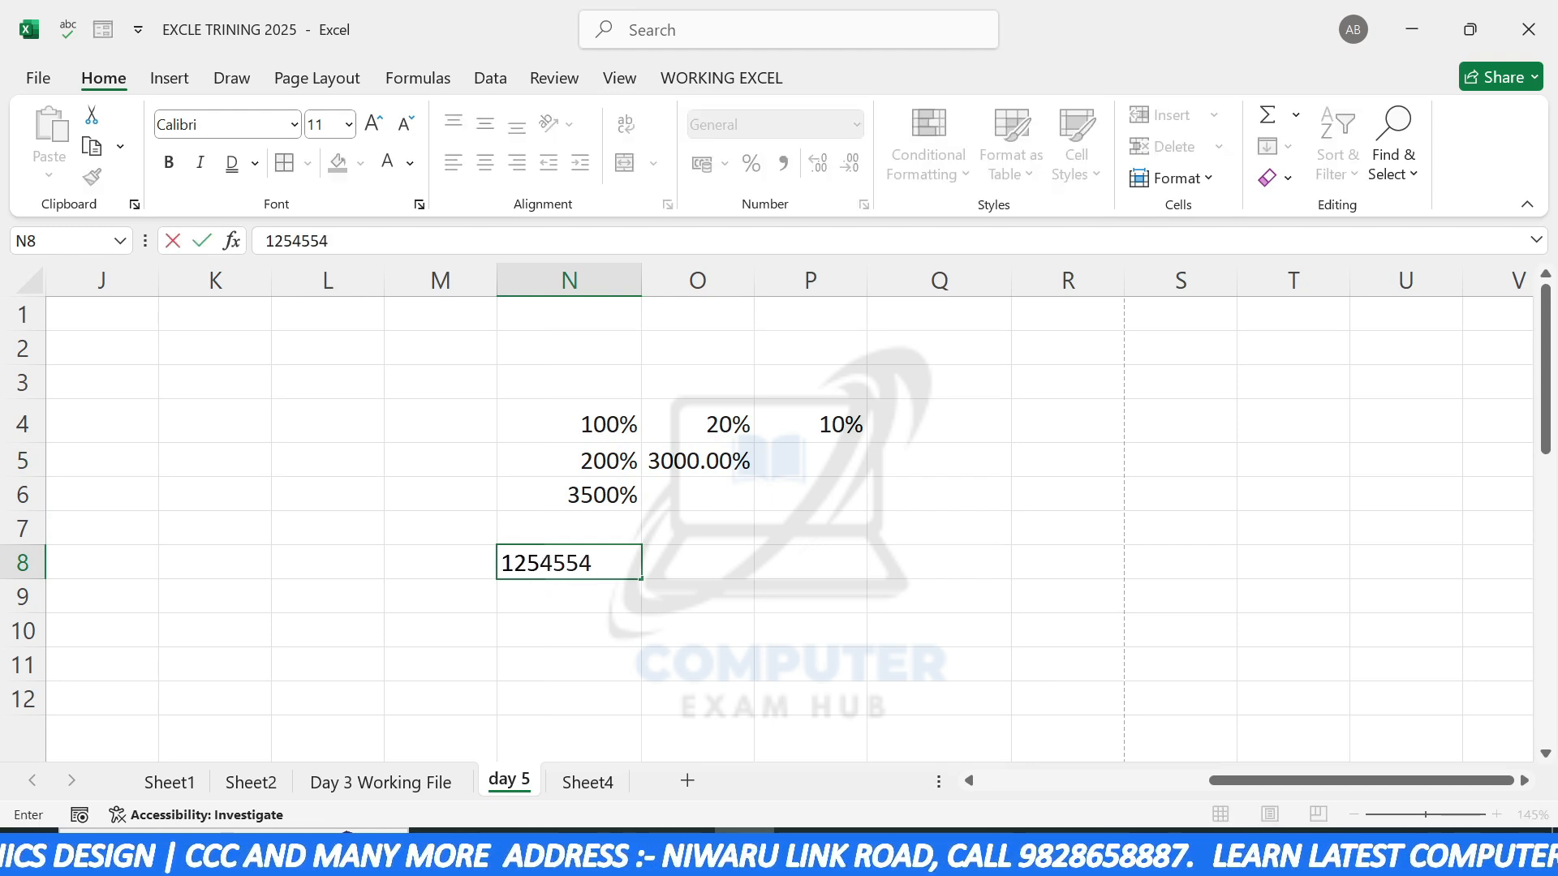
pyautogui.click(561, 629)
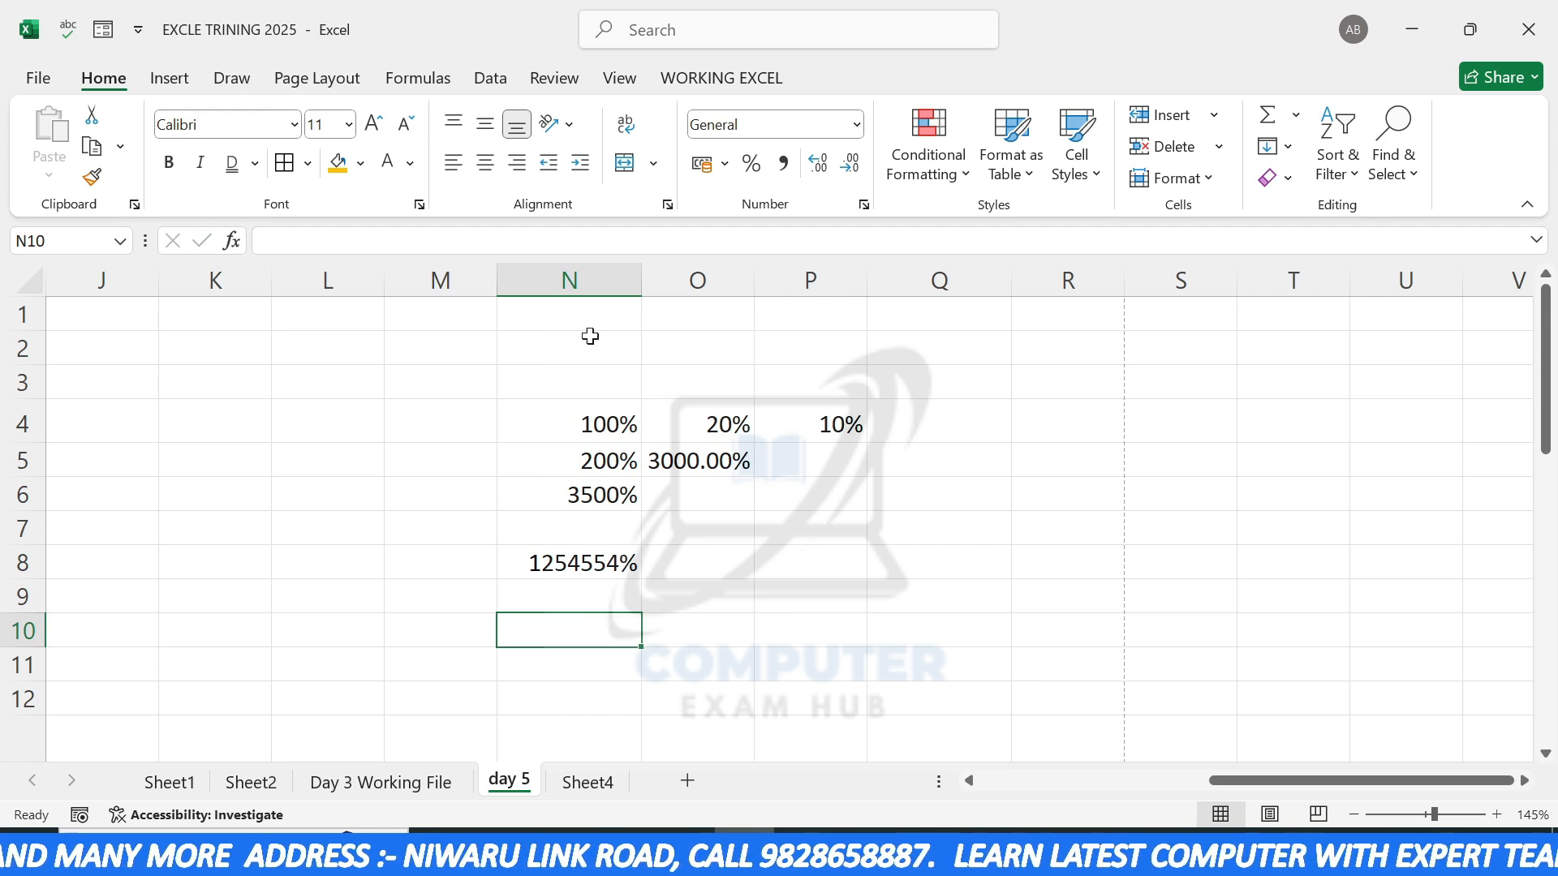
# Step: Clear all contents and formatting from the range N4:P8
pyautogui.click(601, 561)
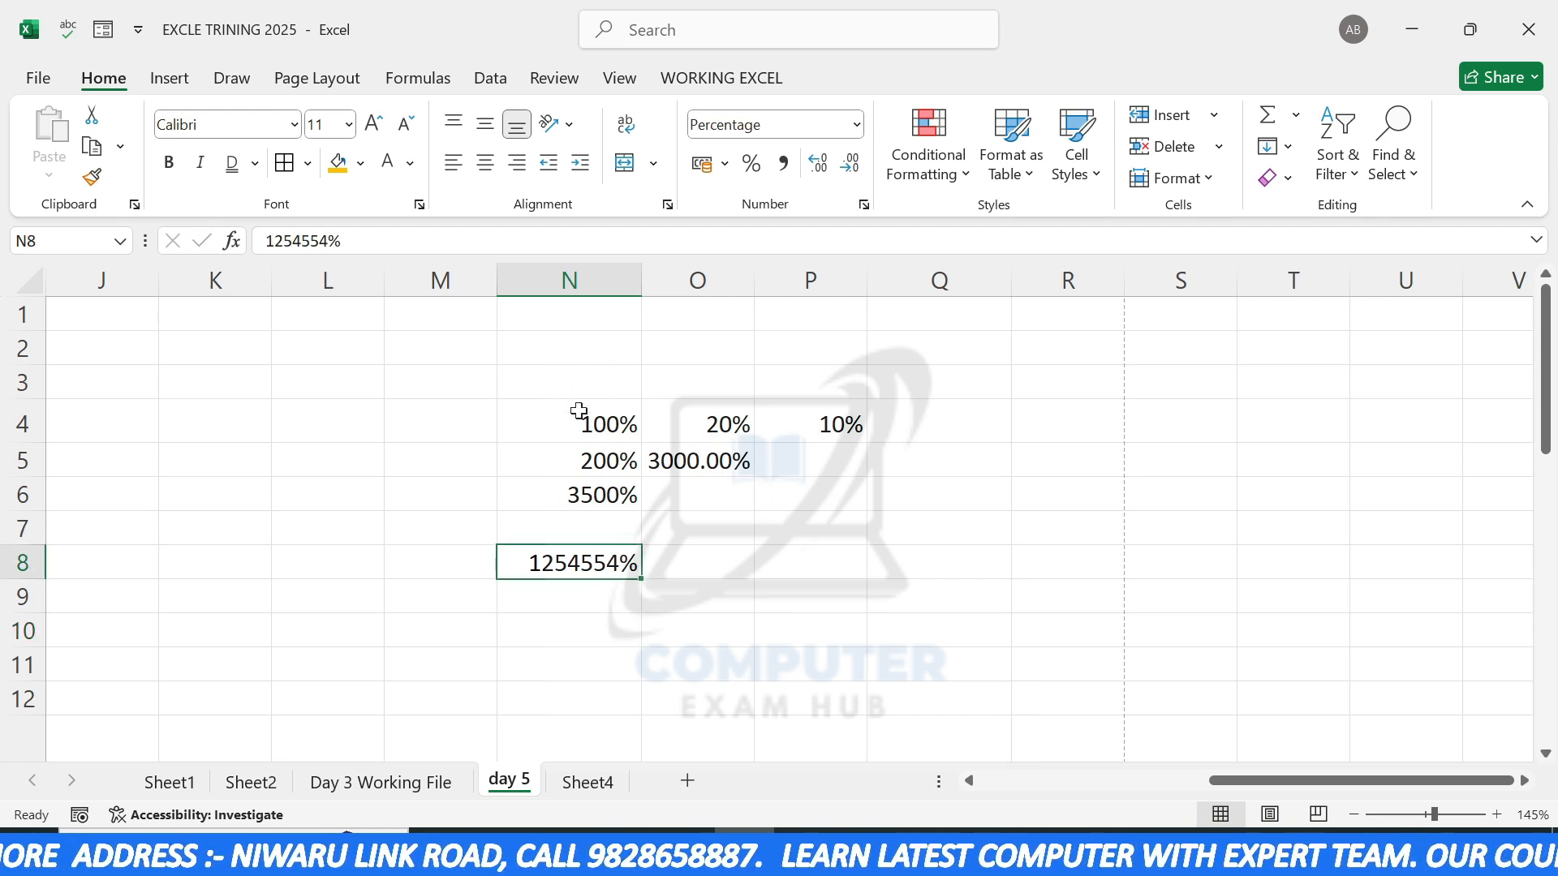
pyautogui.moveTo(577, 412); pyautogui.dragTo(804, 568)
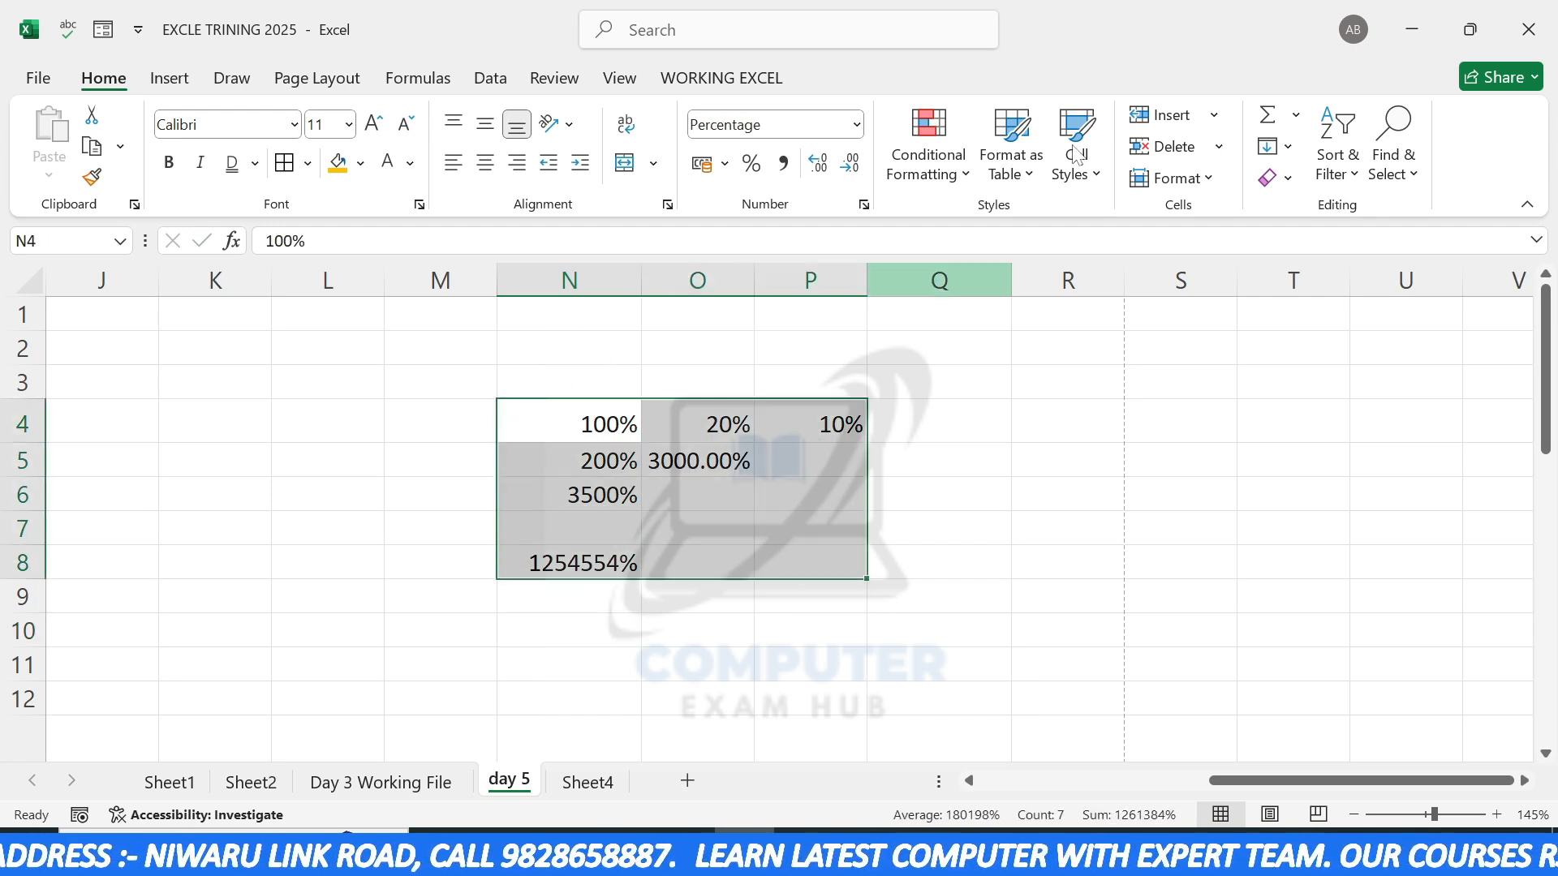
pyautogui.click(1278, 178)
pyautogui.click(1276, 216)
# Step: Enter 1254541 in cell N4 and apply the Comma Style to it
pyautogui.click(578, 420)
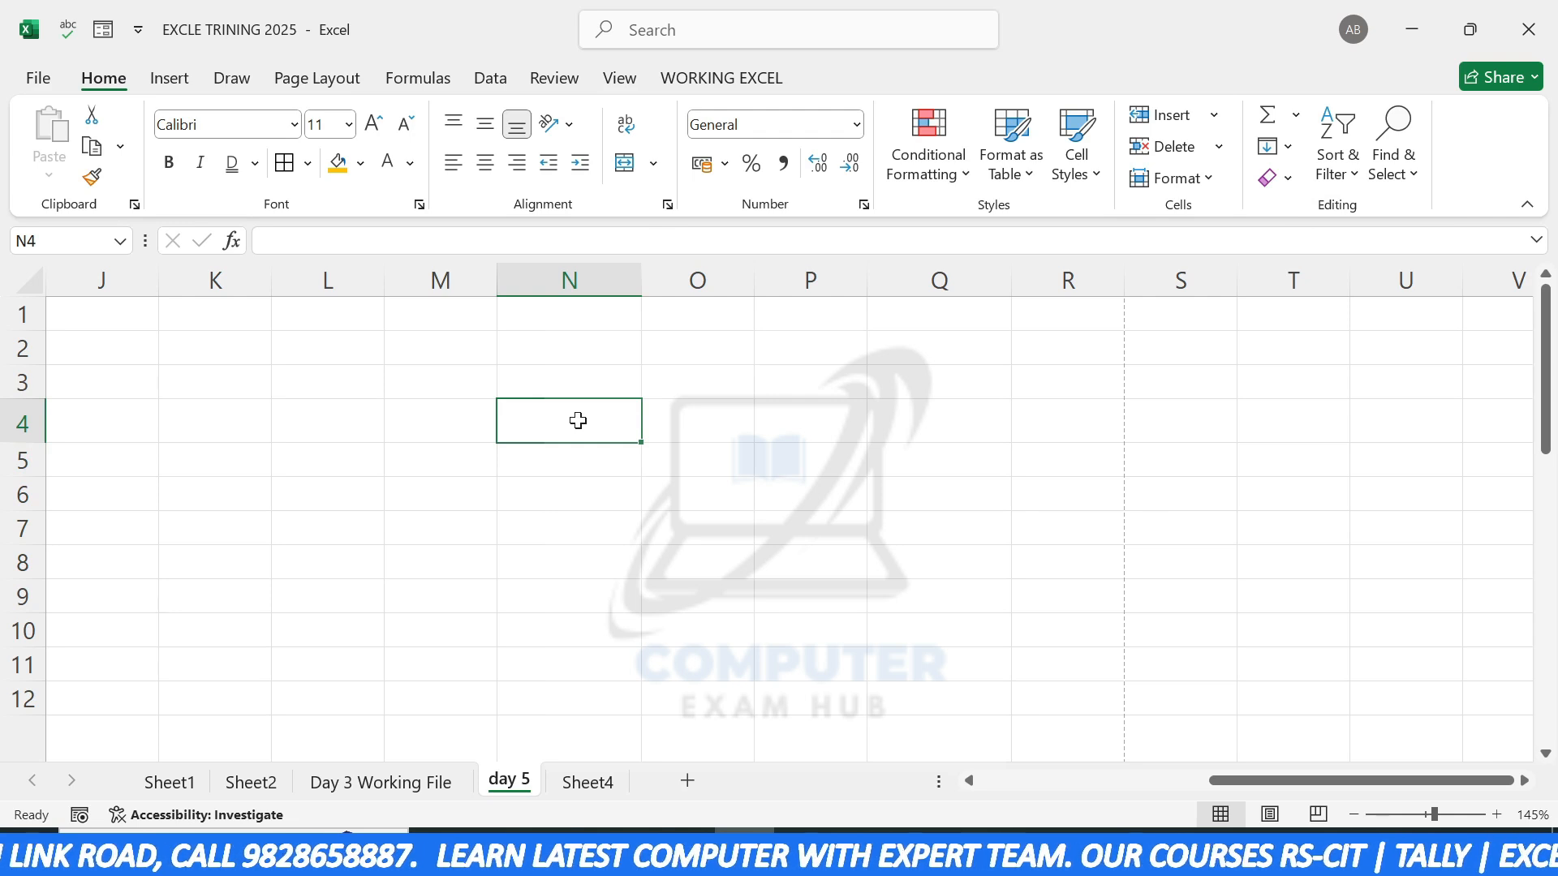
pyautogui.write('1254541')
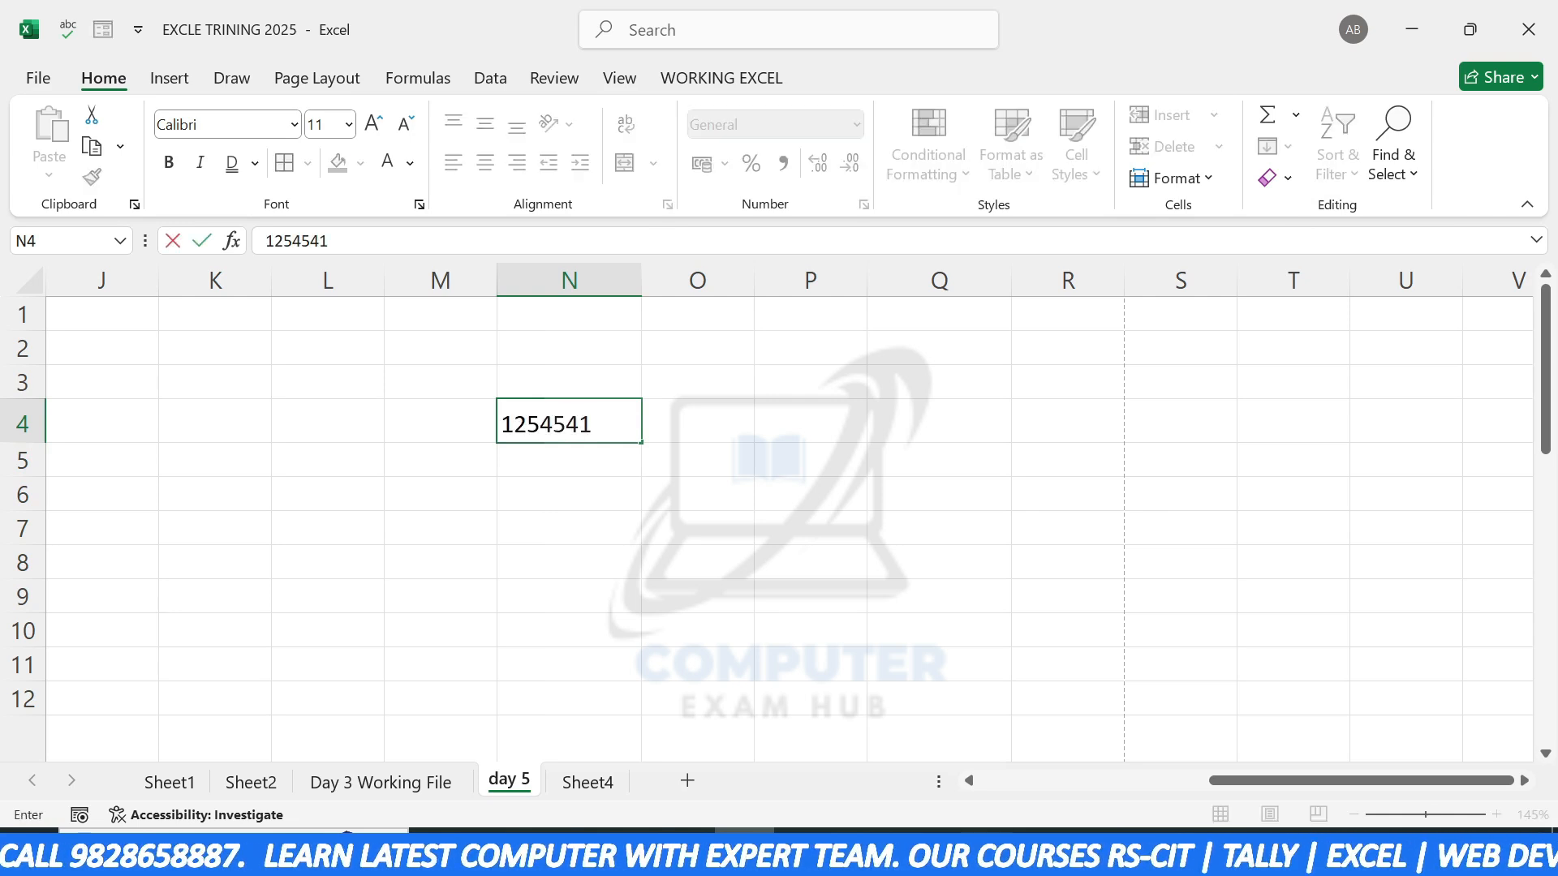
pyautogui.press('Return')
pyautogui.click(591, 424)
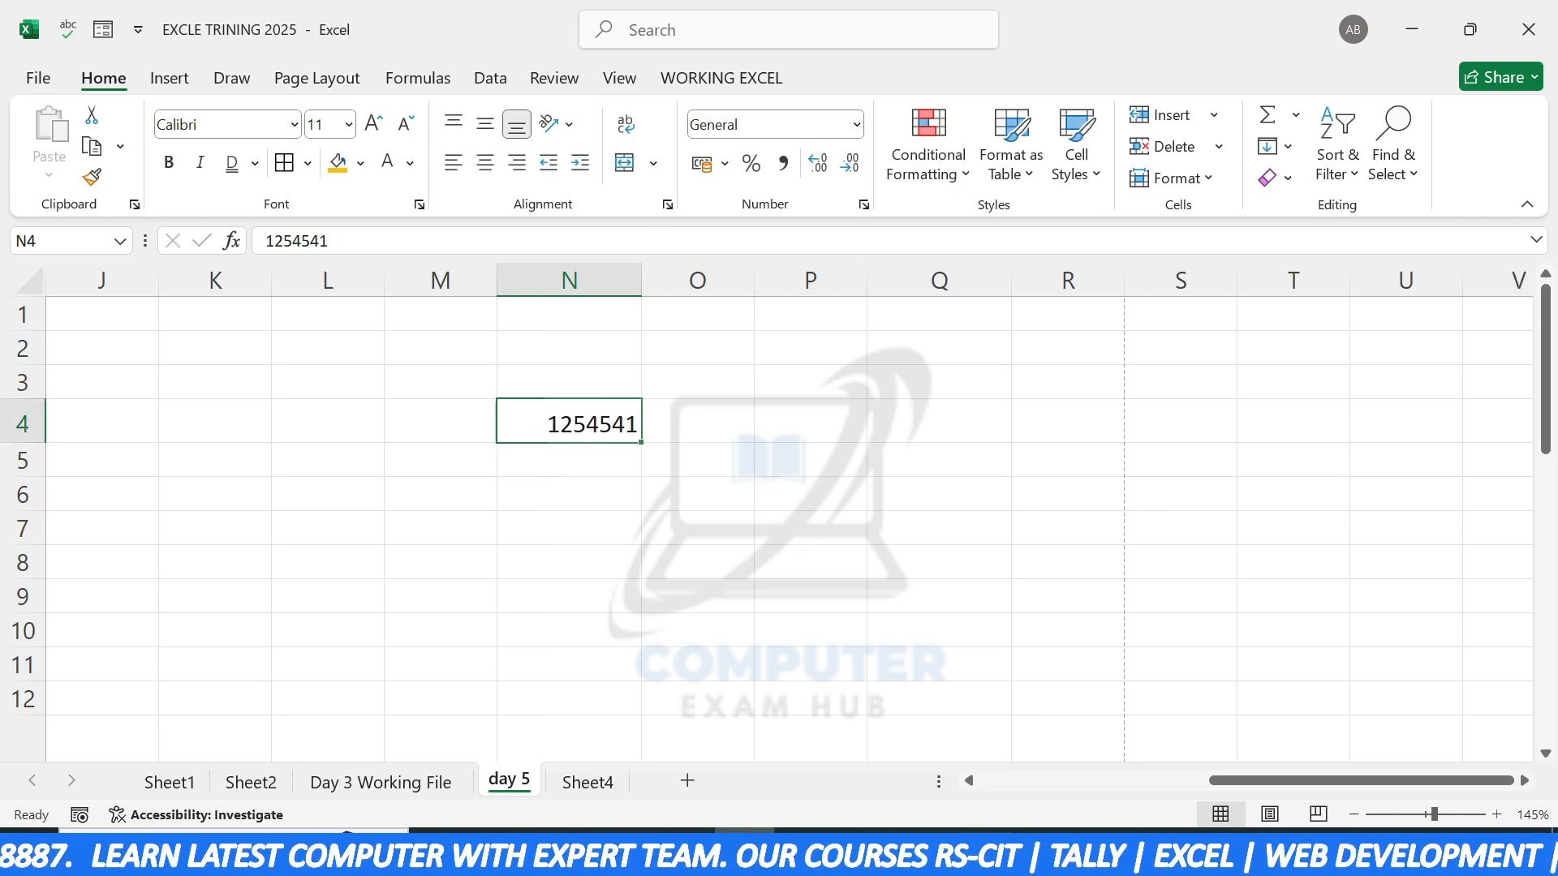
pyautogui.click(781, 171)
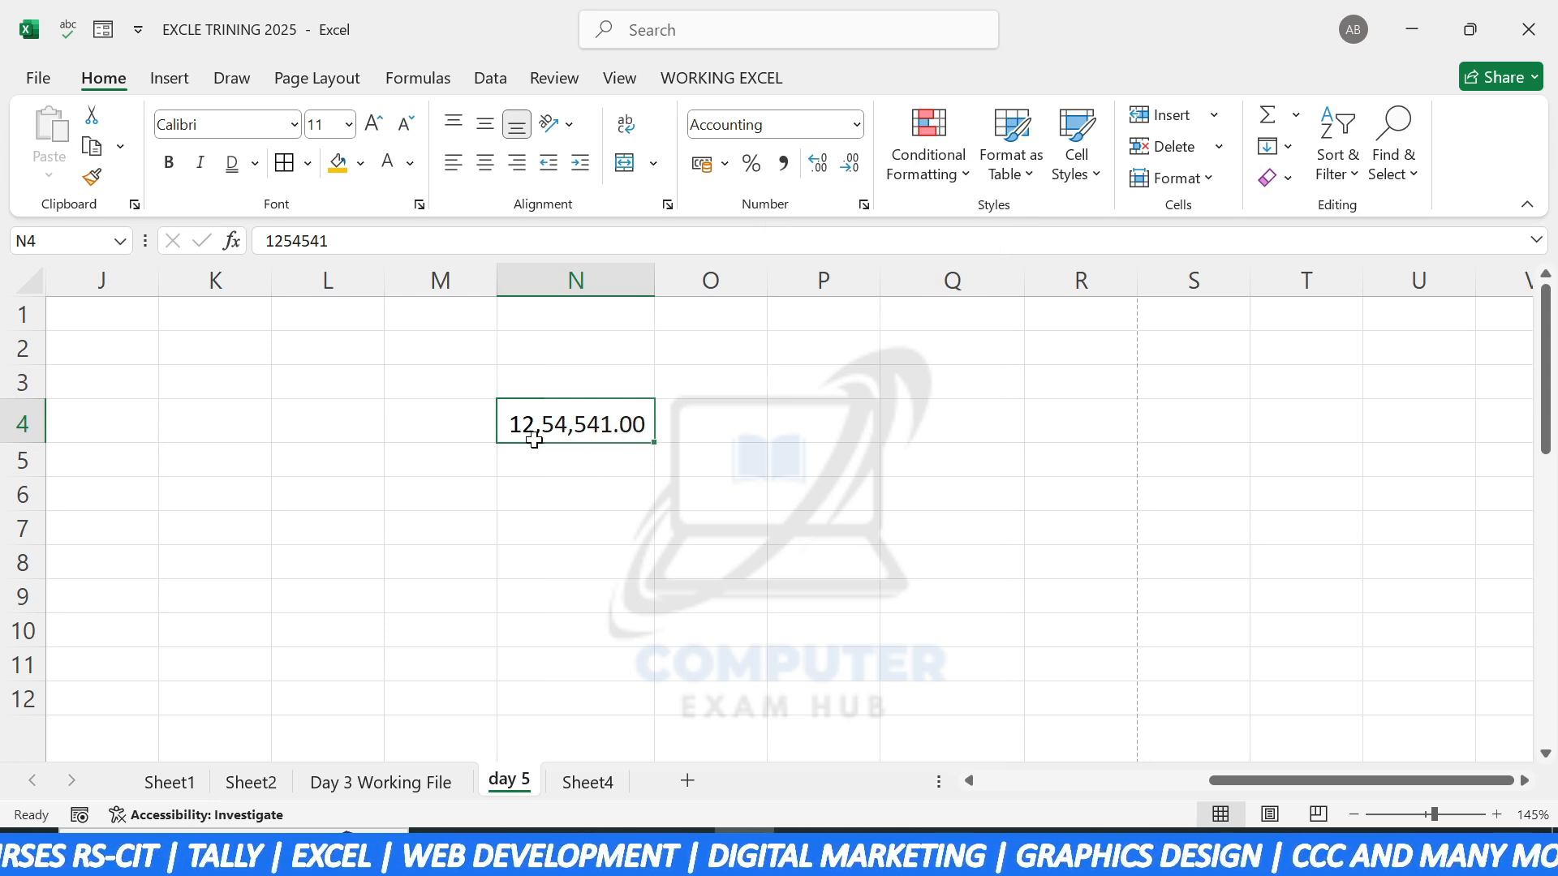
# Step: Decrease and increase the decimal places of N4, leaving none, and look at its custom format in Format Cells without changing it
pyautogui.click(853, 165)
pyautogui.click(853, 165)
pyautogui.click(818, 162)
pyautogui.click(817, 162)
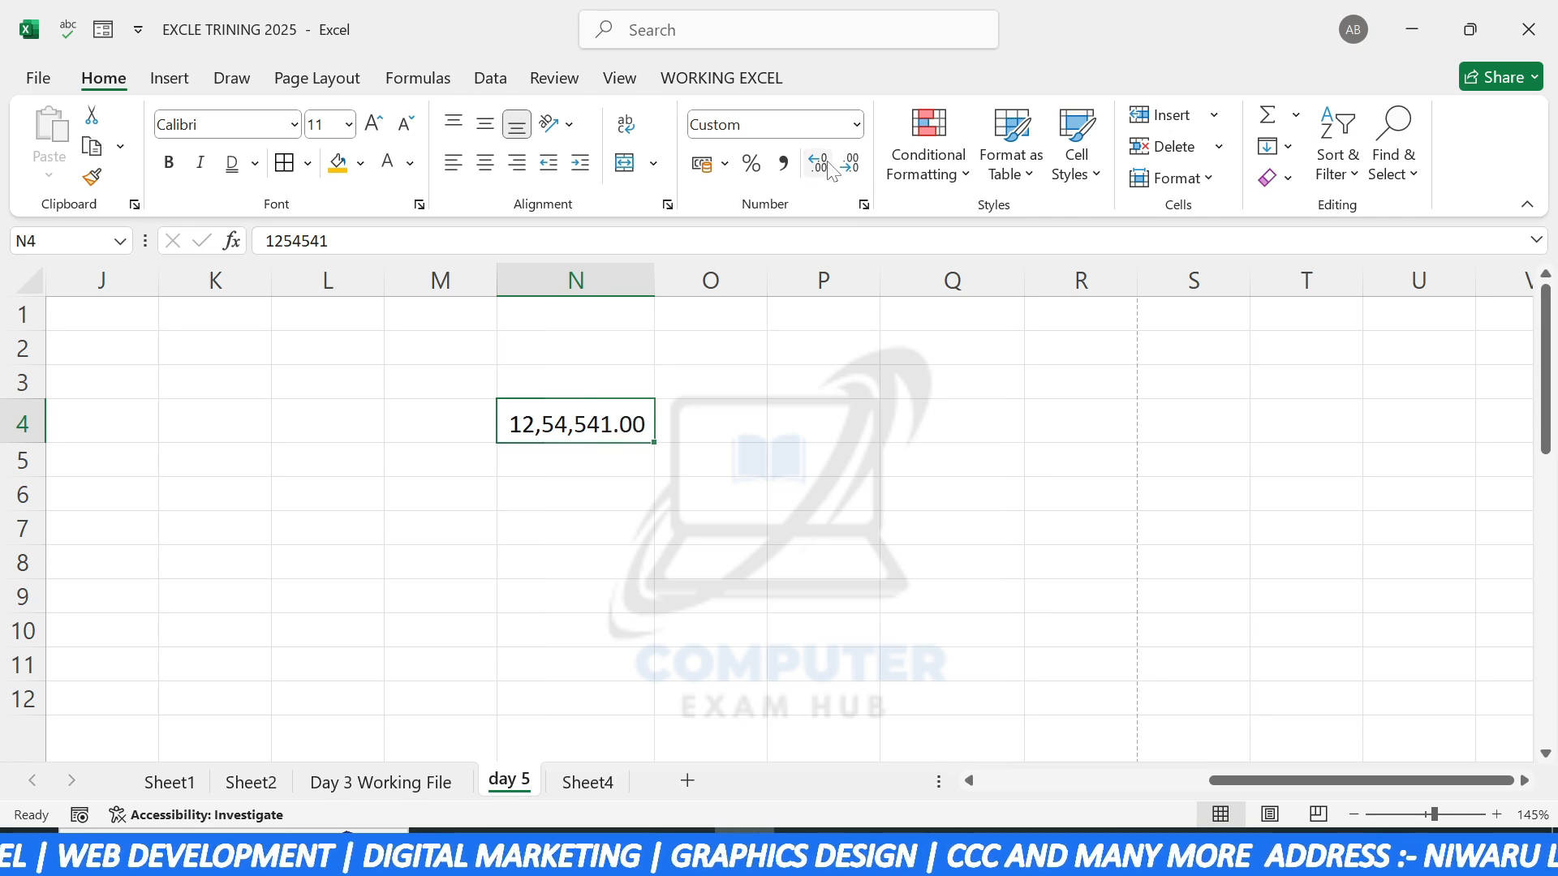
pyautogui.click(850, 165)
pyautogui.click(851, 166)
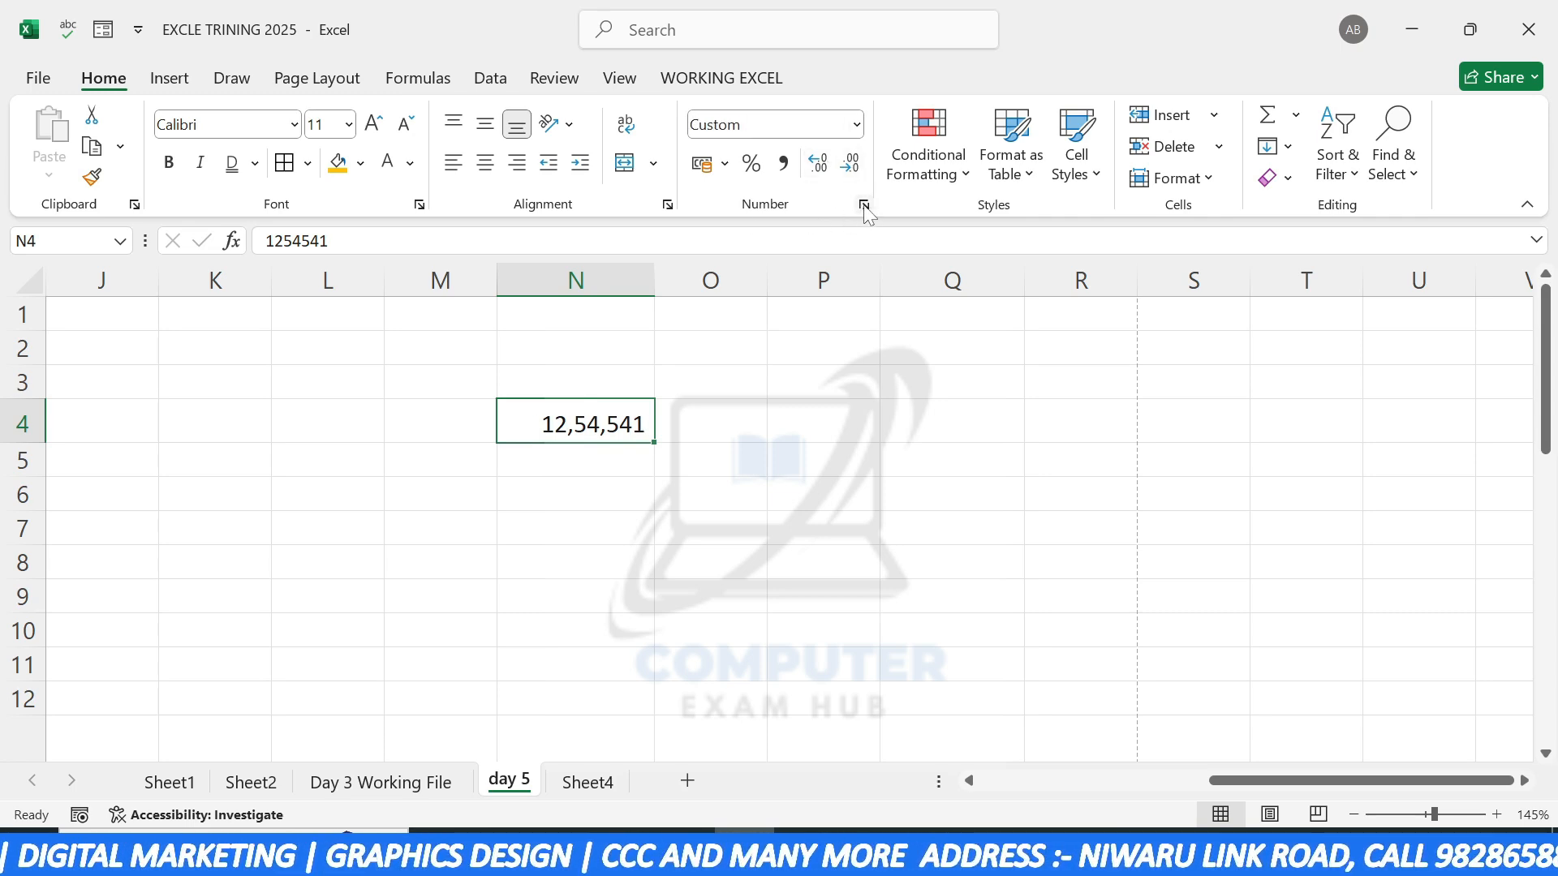
pyautogui.click(865, 206)
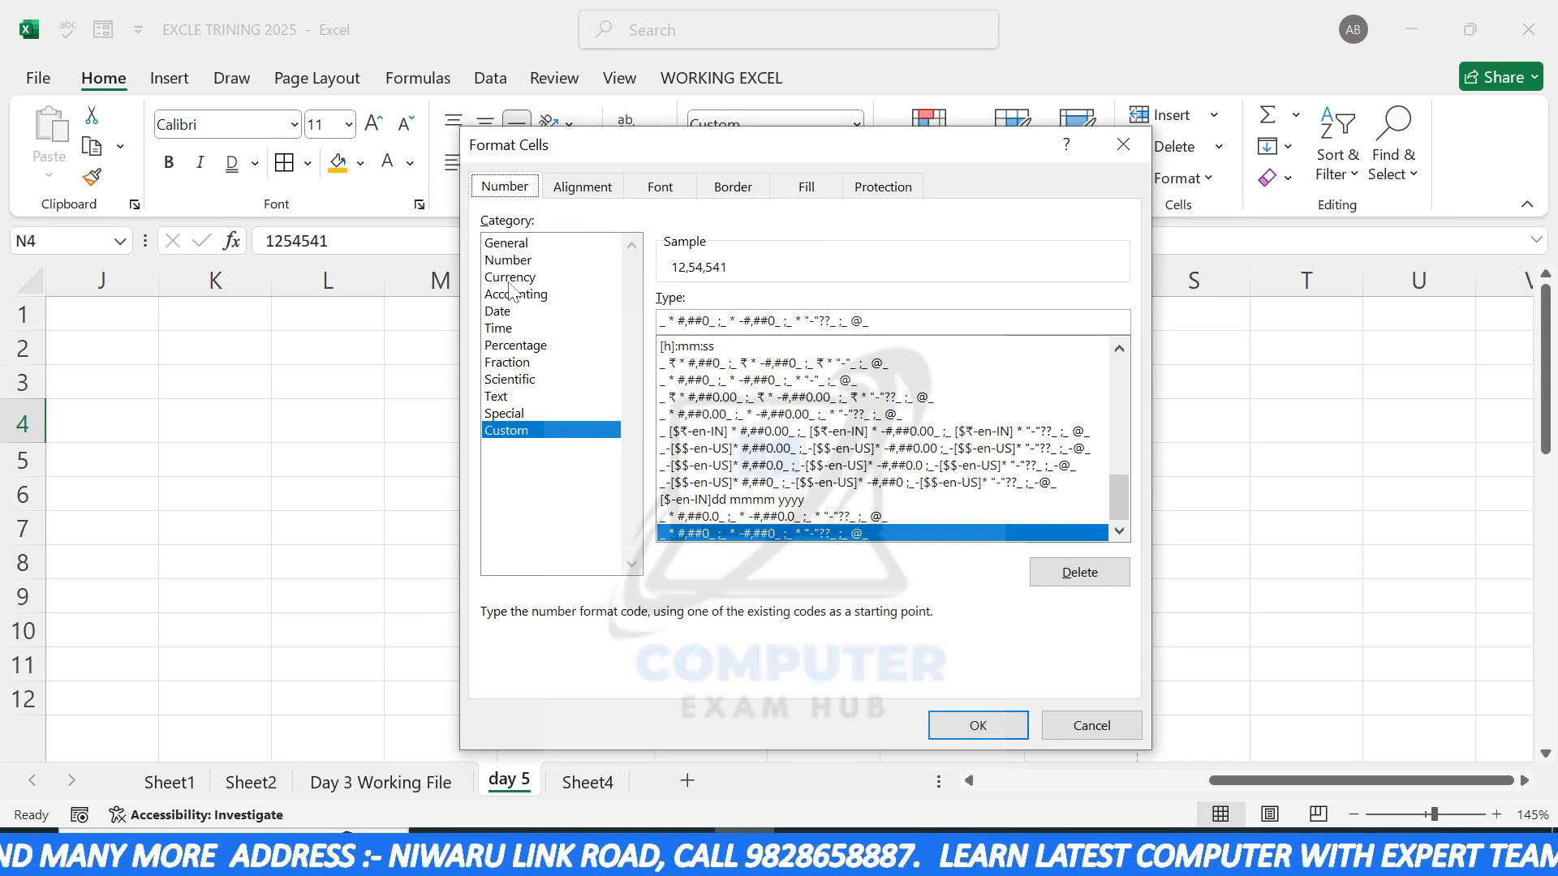
pyautogui.click(1122, 145)
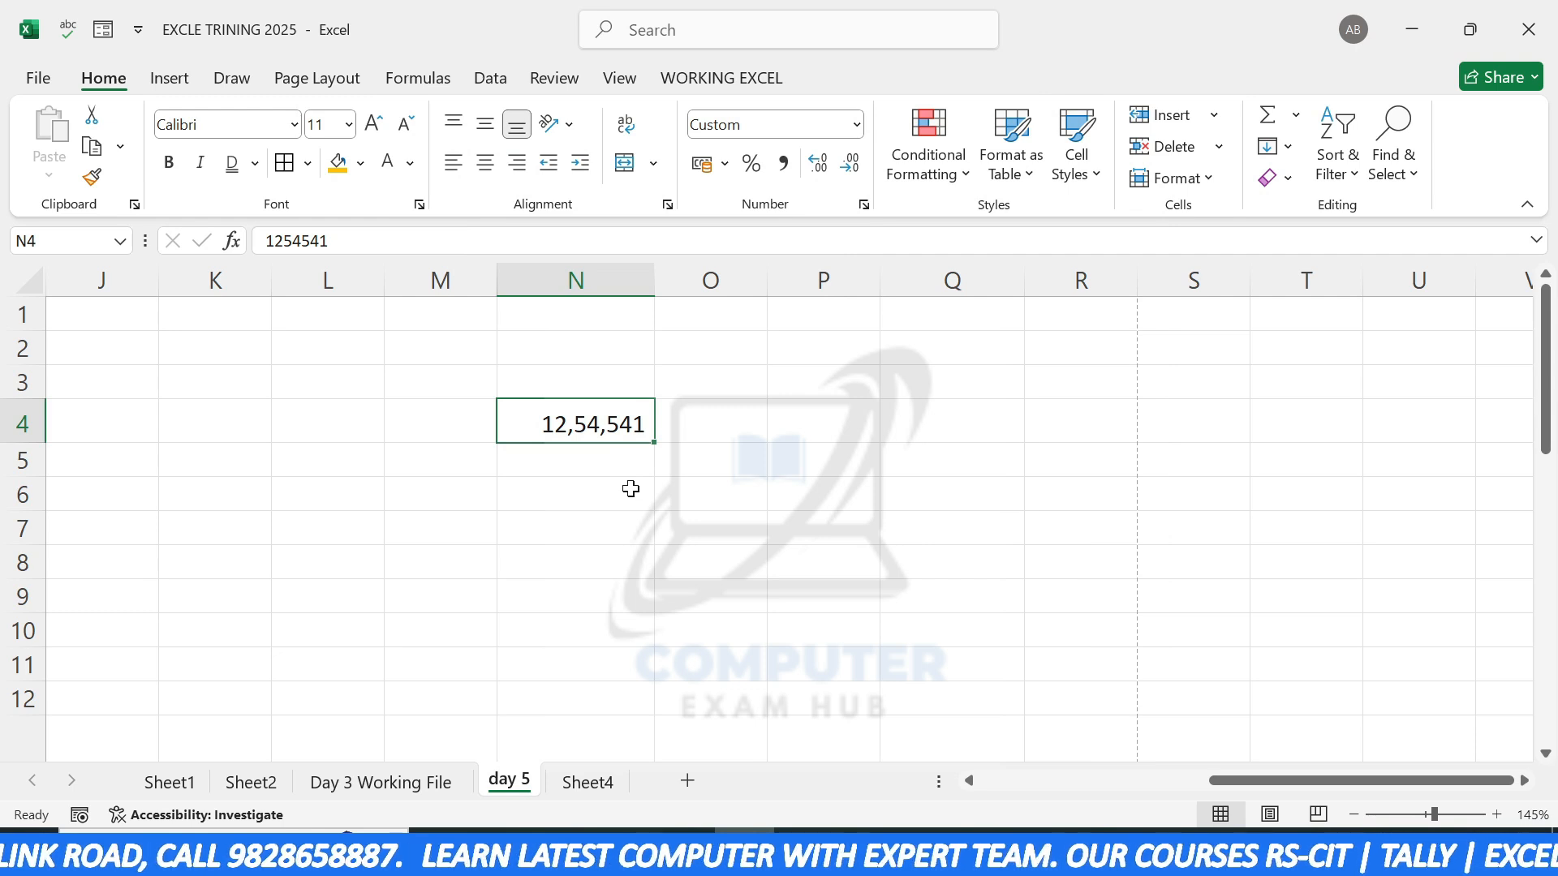
# Step: Enter the dates 10-june-2015 in cell N6 and 1-feb-1986 in cell N7
pyautogui.click(630, 490)
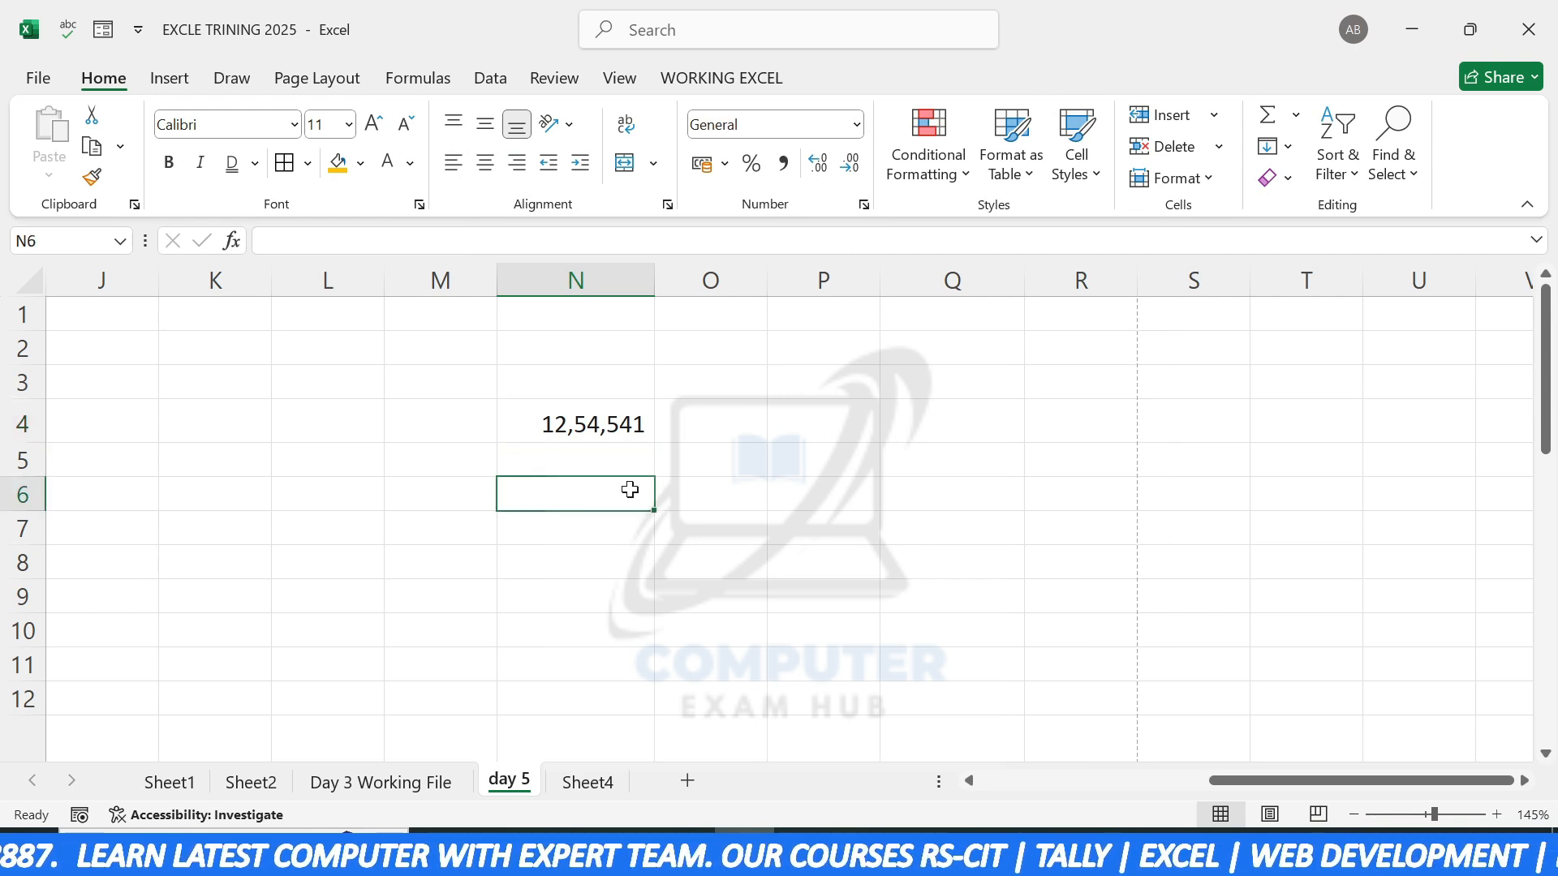
pyautogui.write('10-')
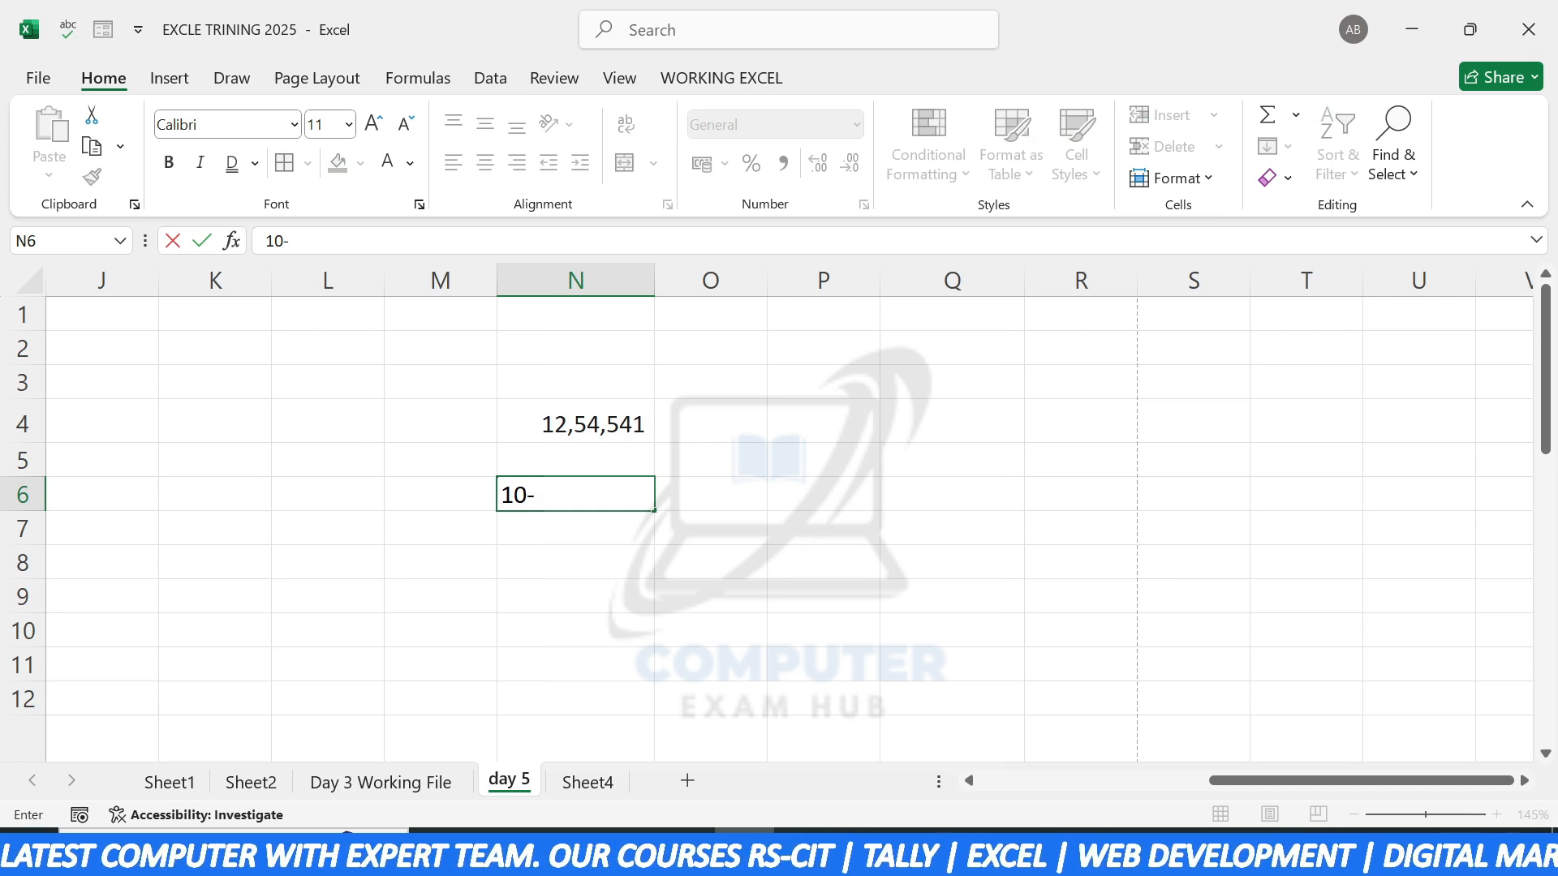
pyautogui.write('june')
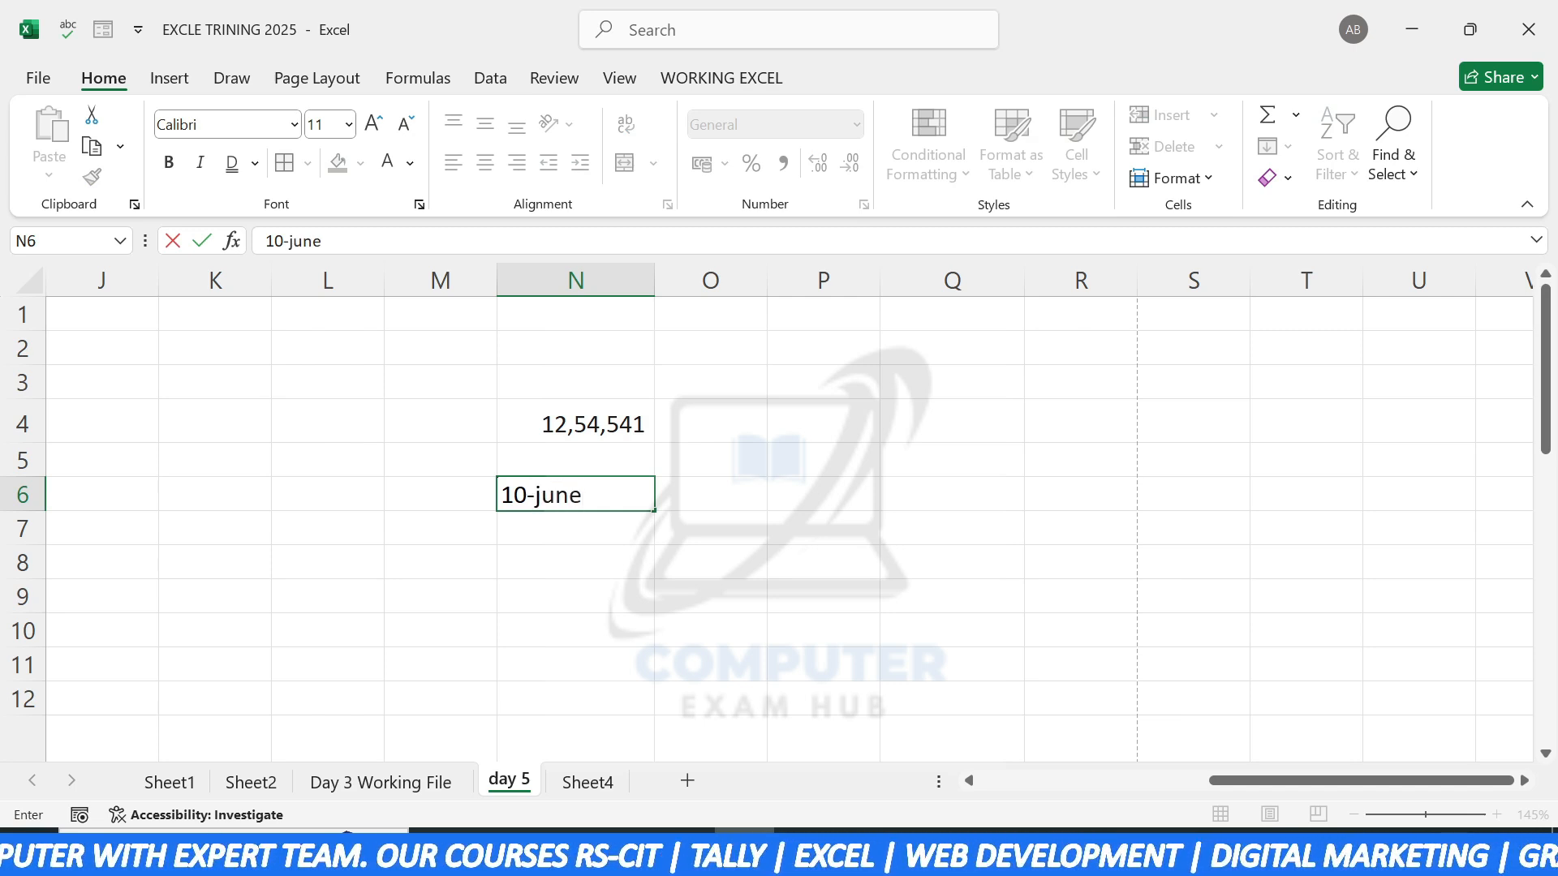
pyautogui.write('-20')
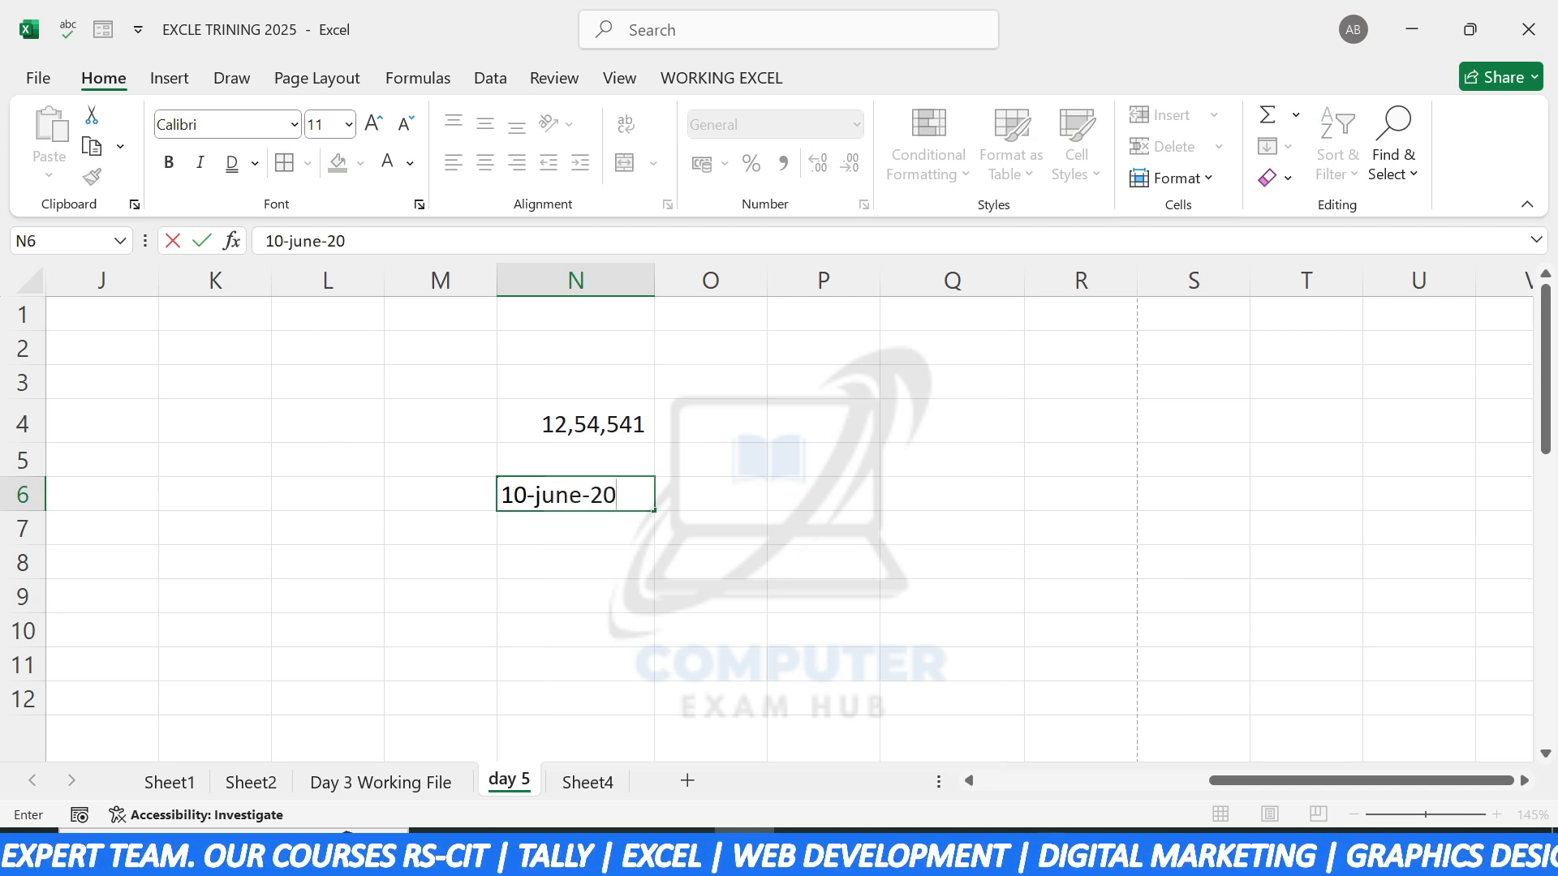
pyautogui.write('15')
pyautogui.press('Return')
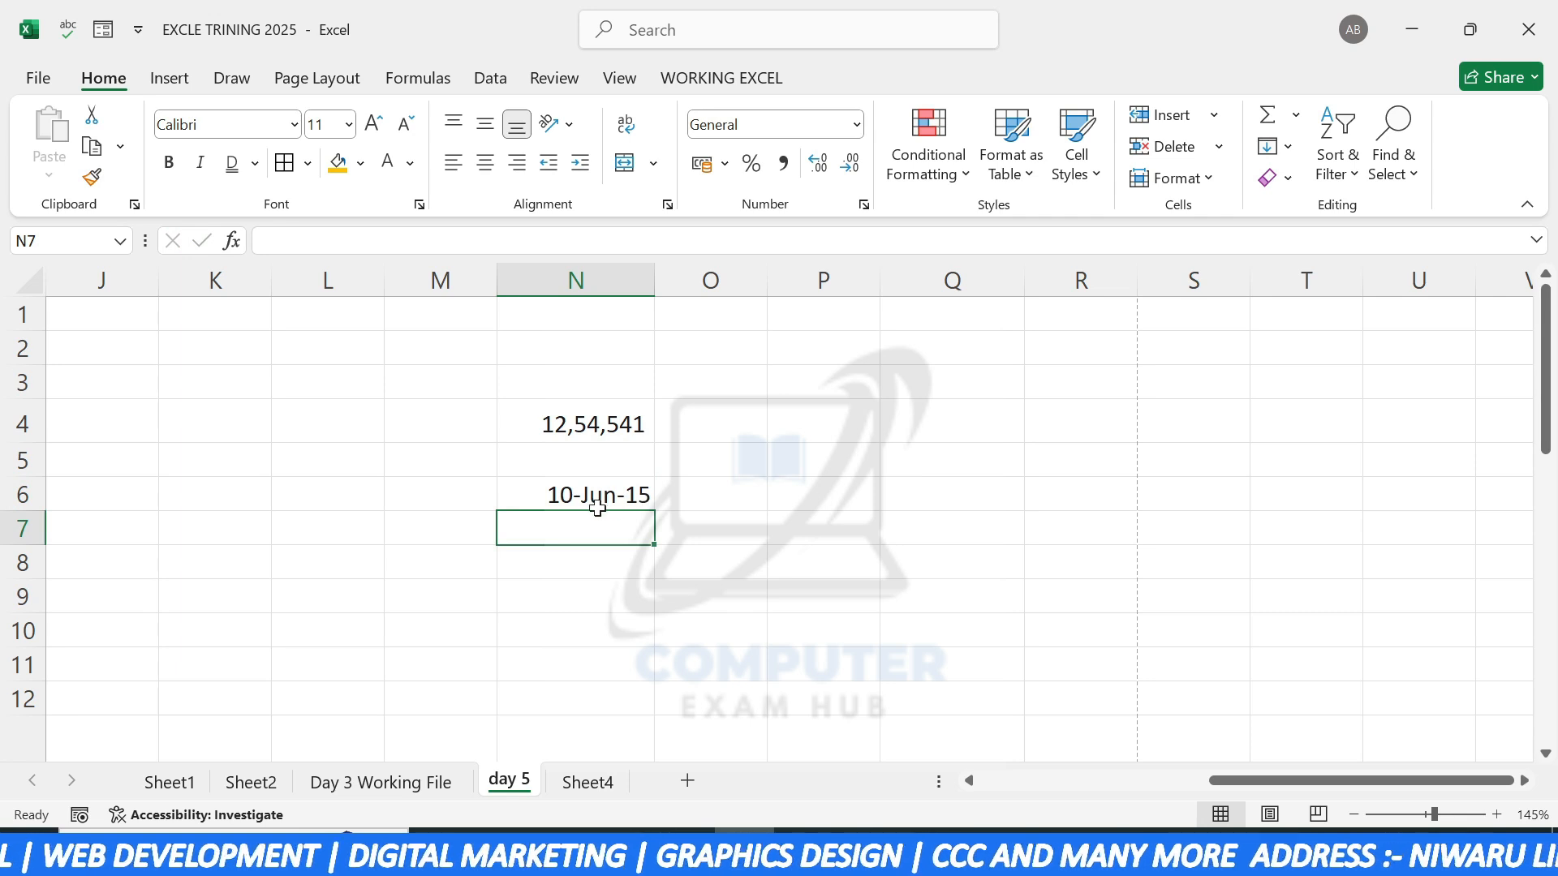
pyautogui.write('1-')
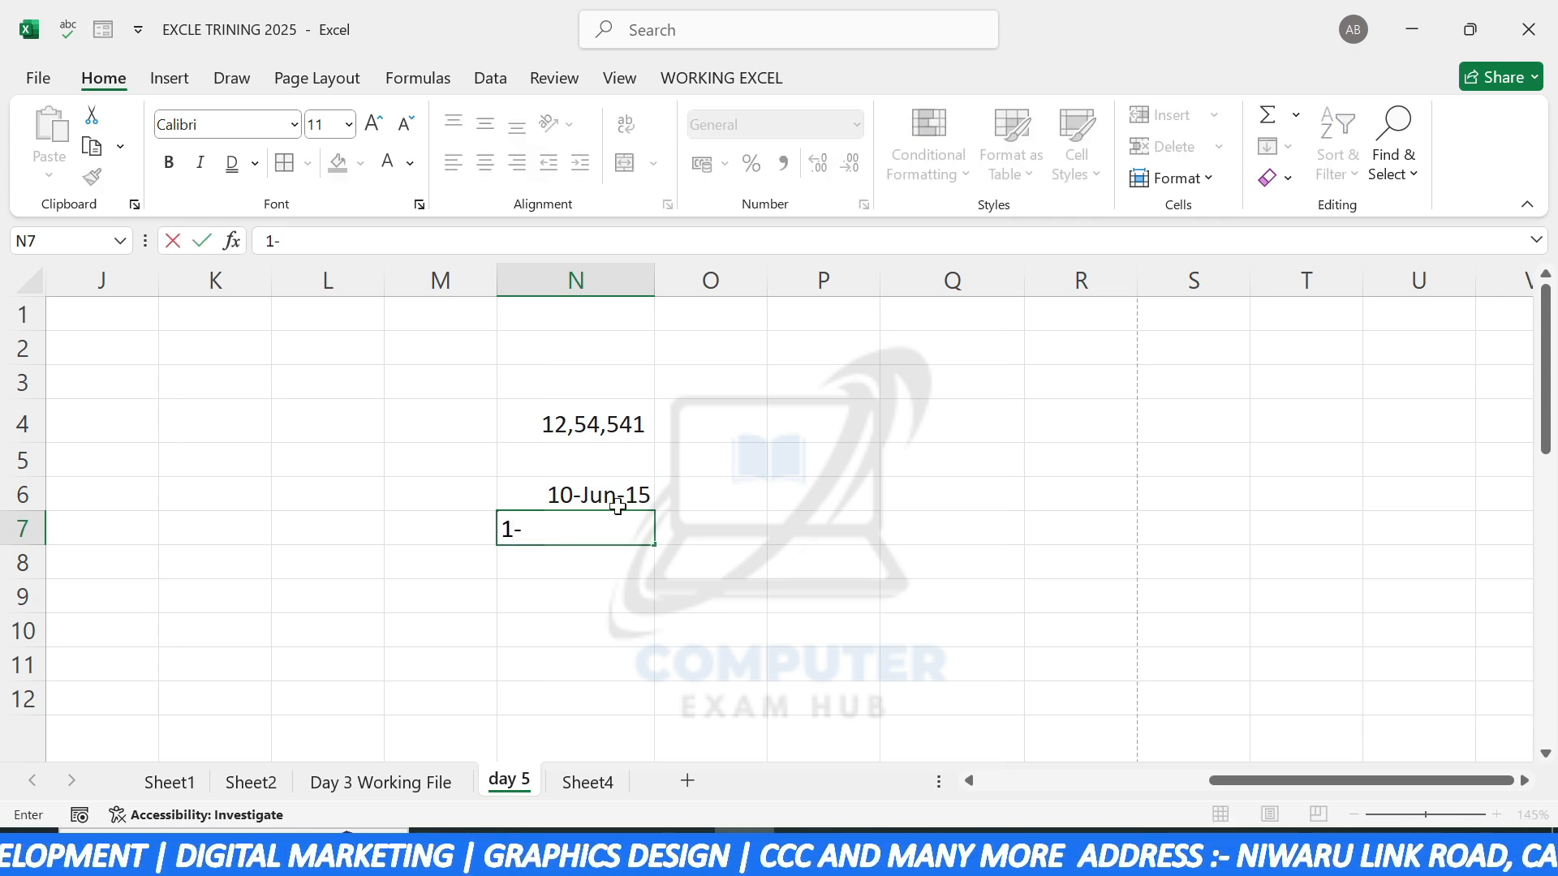
pyautogui.write('fe')
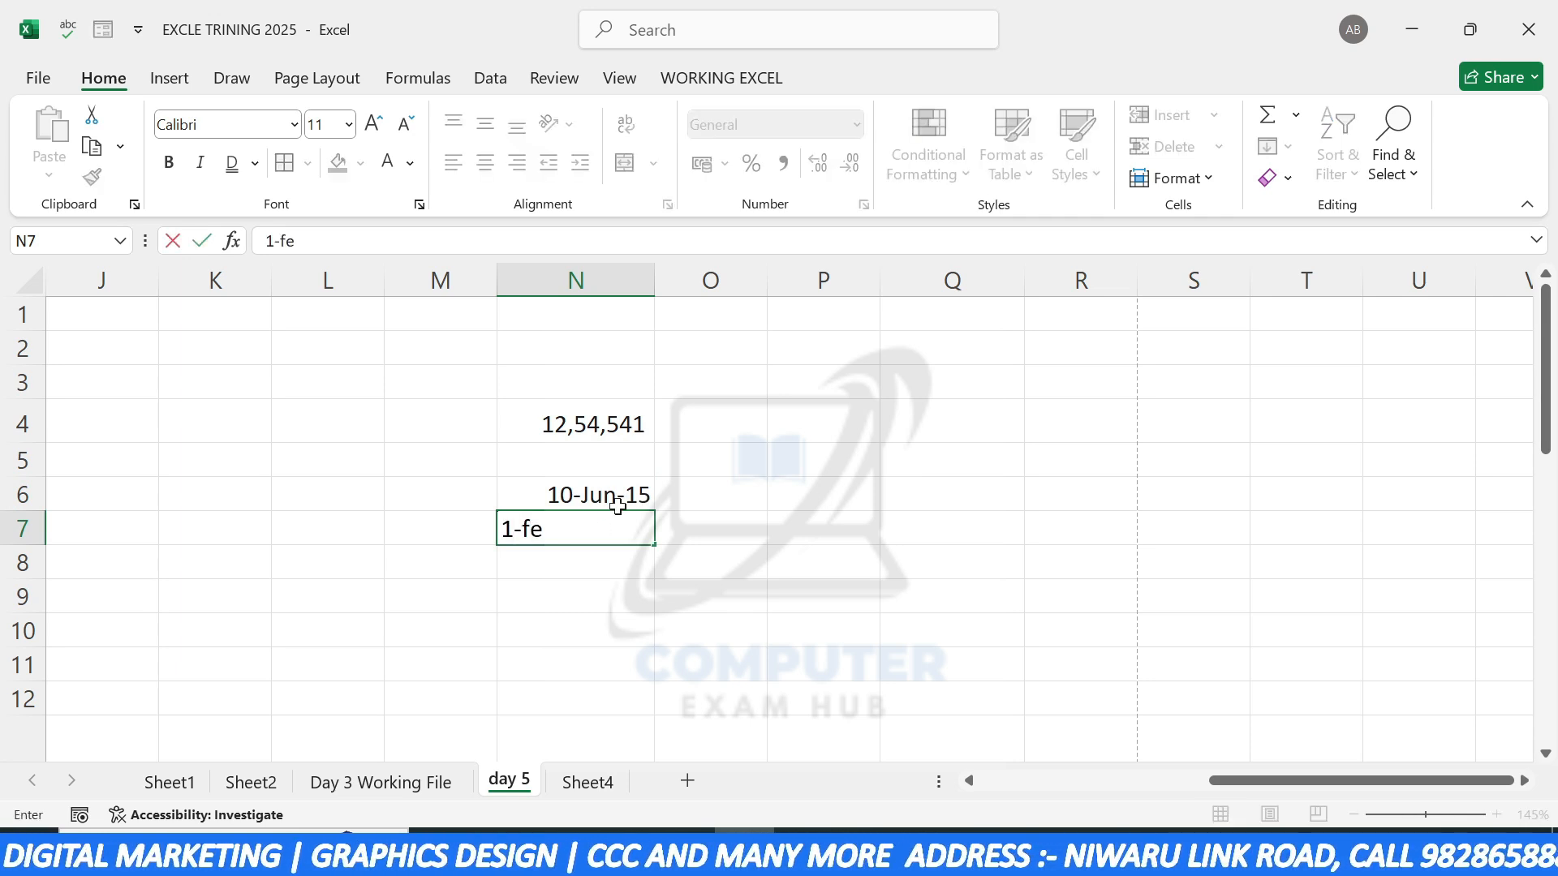
pyautogui.write('b-1986')
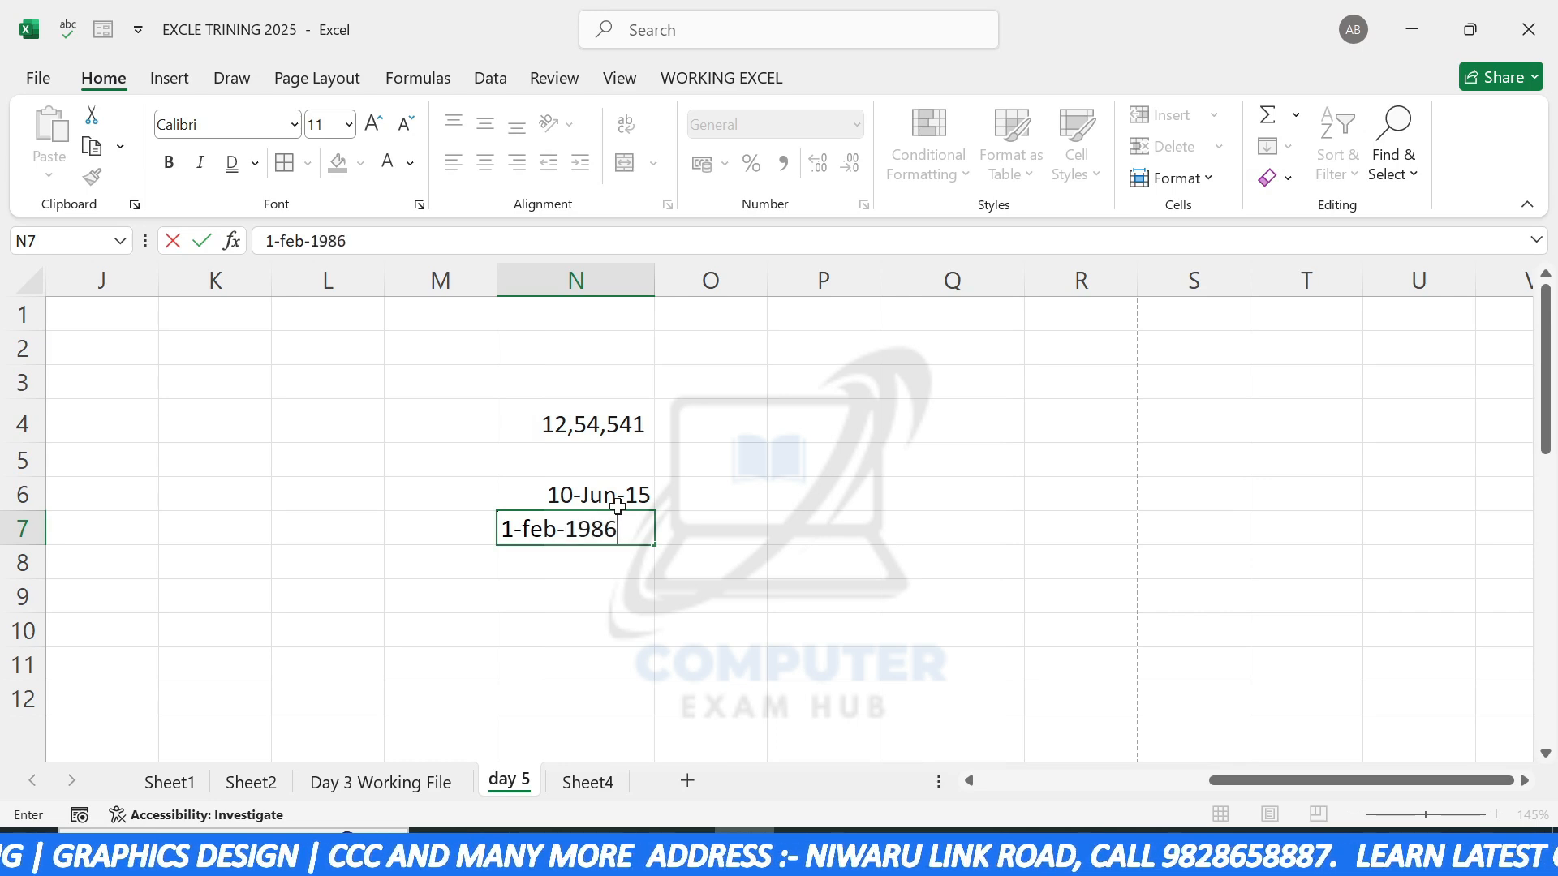
pyautogui.press('Return')
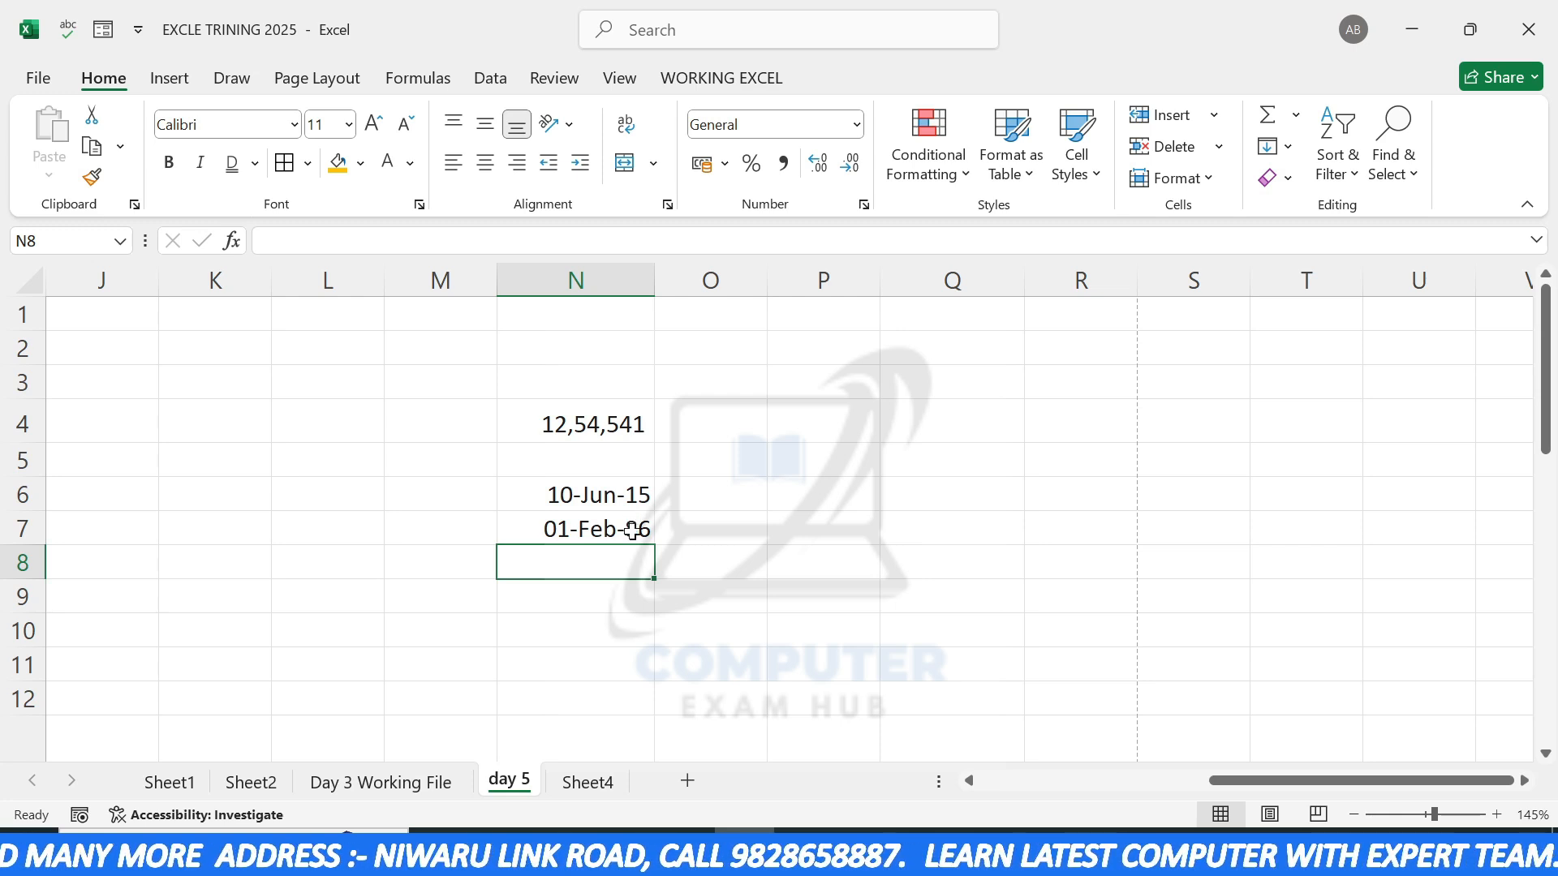
# Step: Apply the Long Date number format to the dates in N6:N7
pyautogui.moveTo(622, 501); pyautogui.dragTo(619, 528)
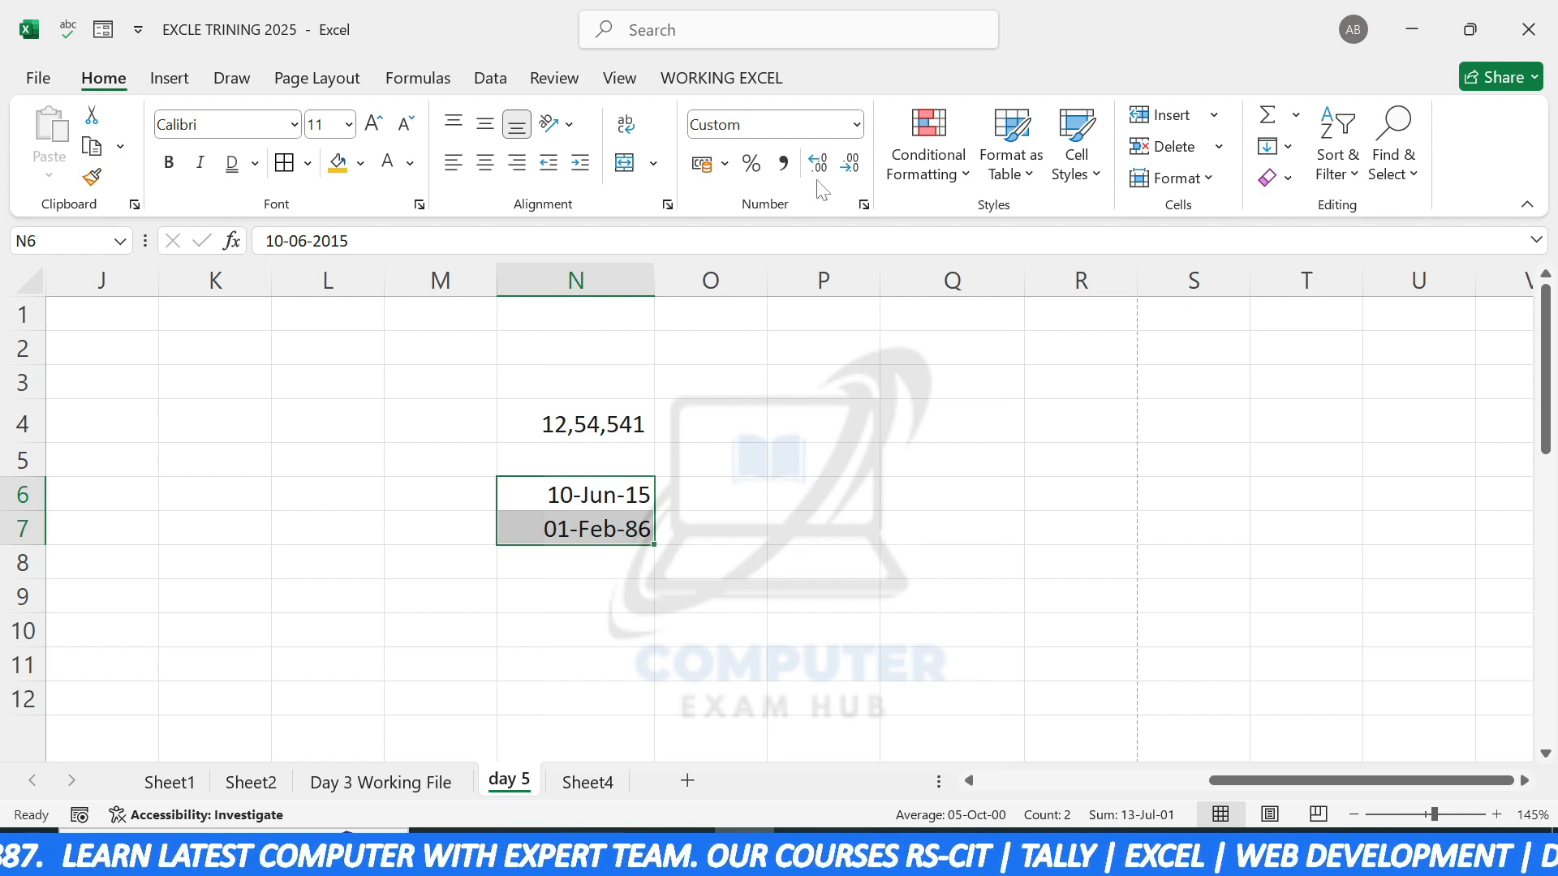
pyautogui.click(857, 125)
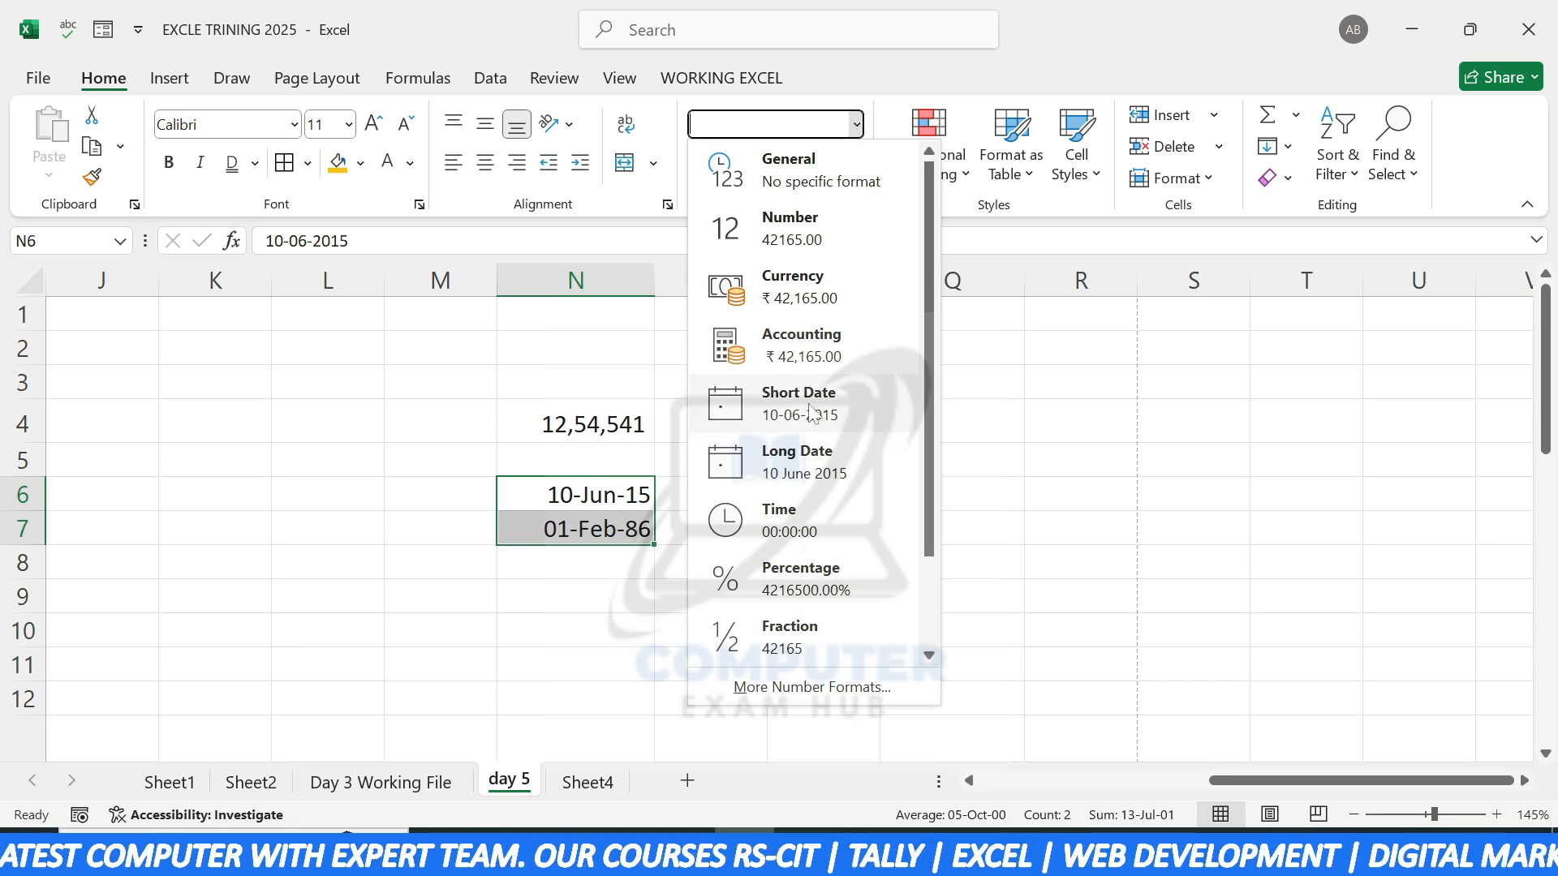
pyautogui.click(801, 471)
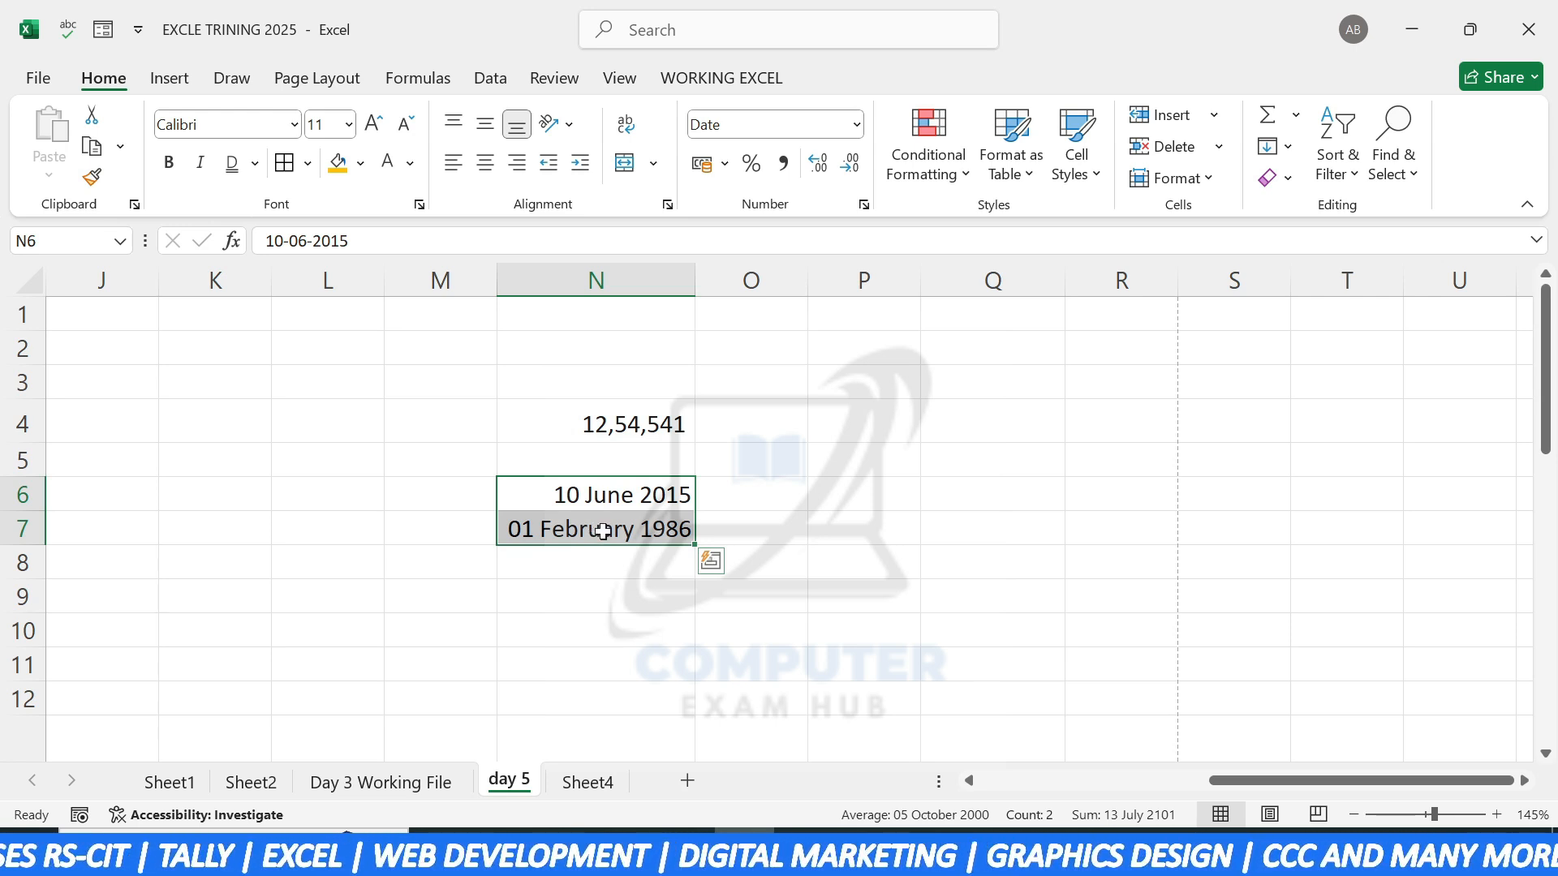
pyautogui.click(775, 280)
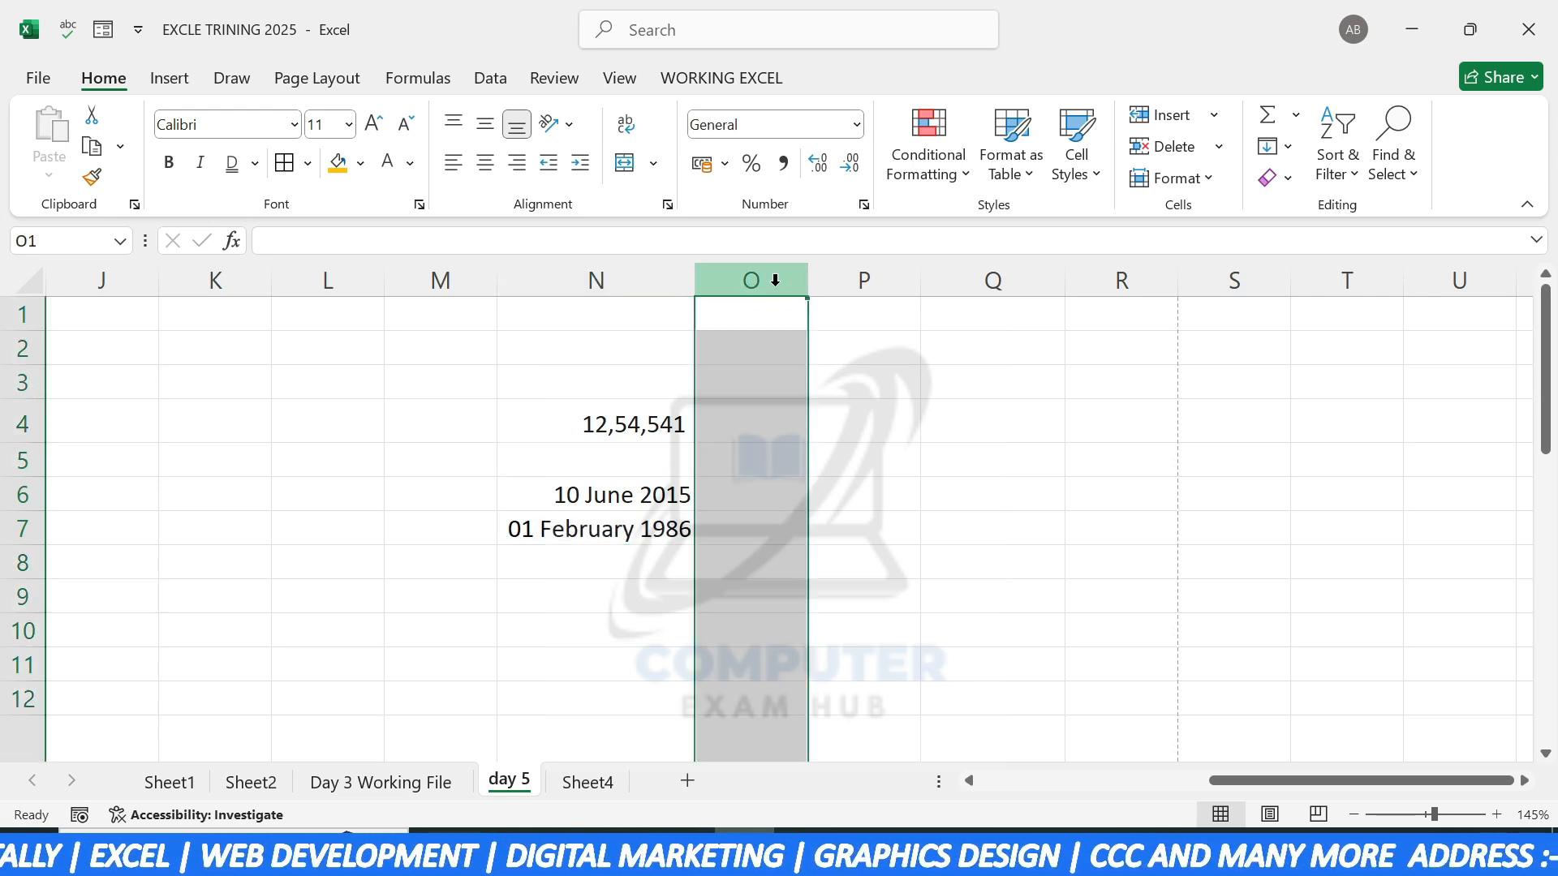
pyautogui.click(864, 205)
pyautogui.click(541, 434)
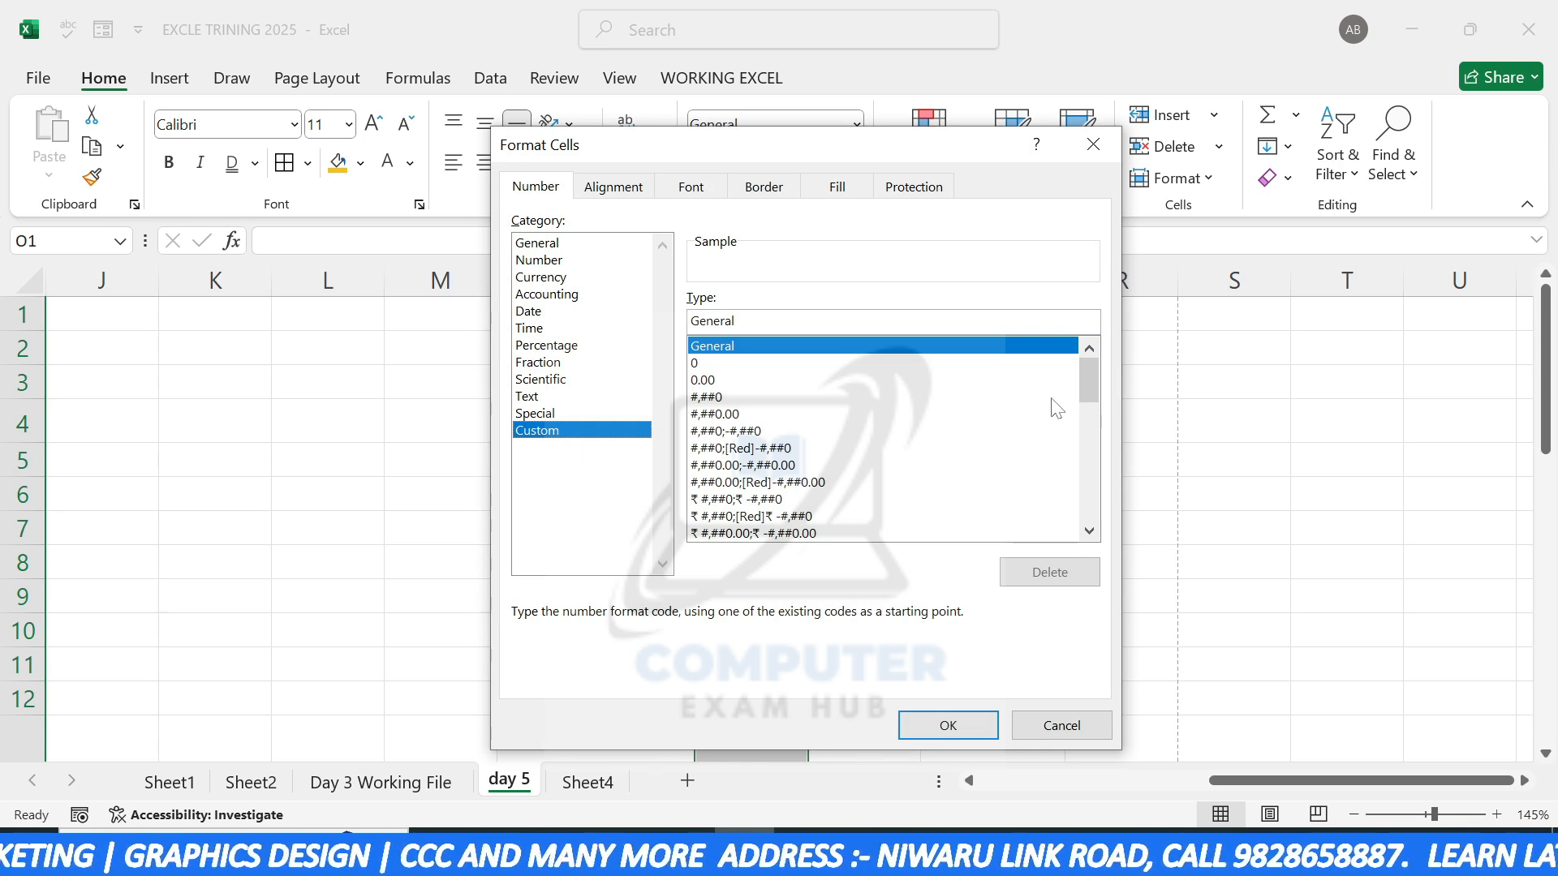
pyautogui.moveTo(1086, 382); pyautogui.dragTo(1082, 435)
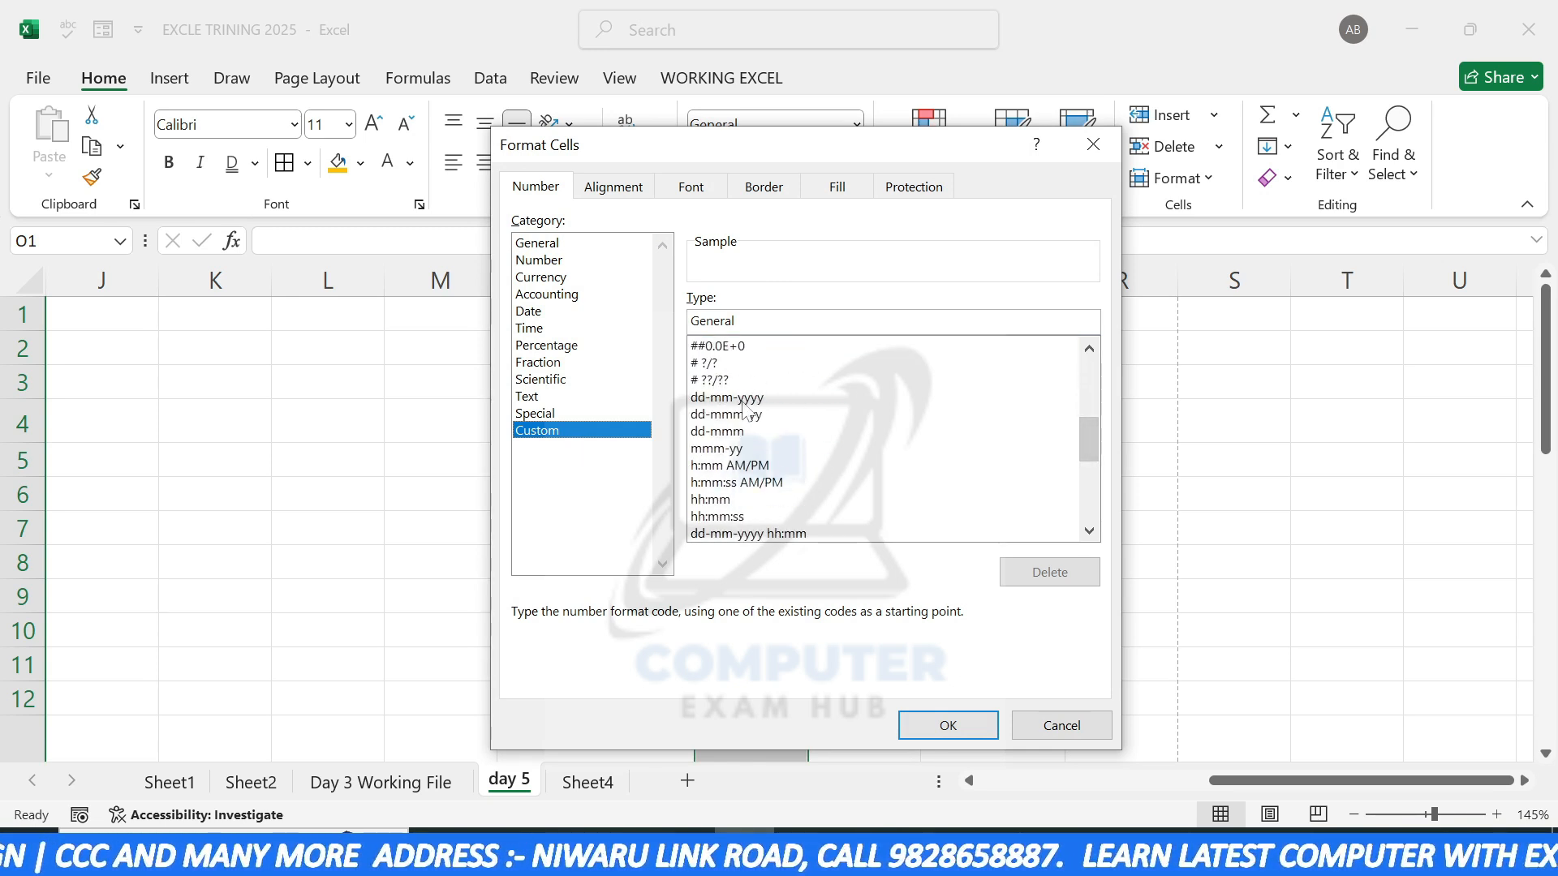
pyautogui.click(1087, 150)
# Step: Enter the date 10-04-2015 in cell O4
pyautogui.click(772, 412)
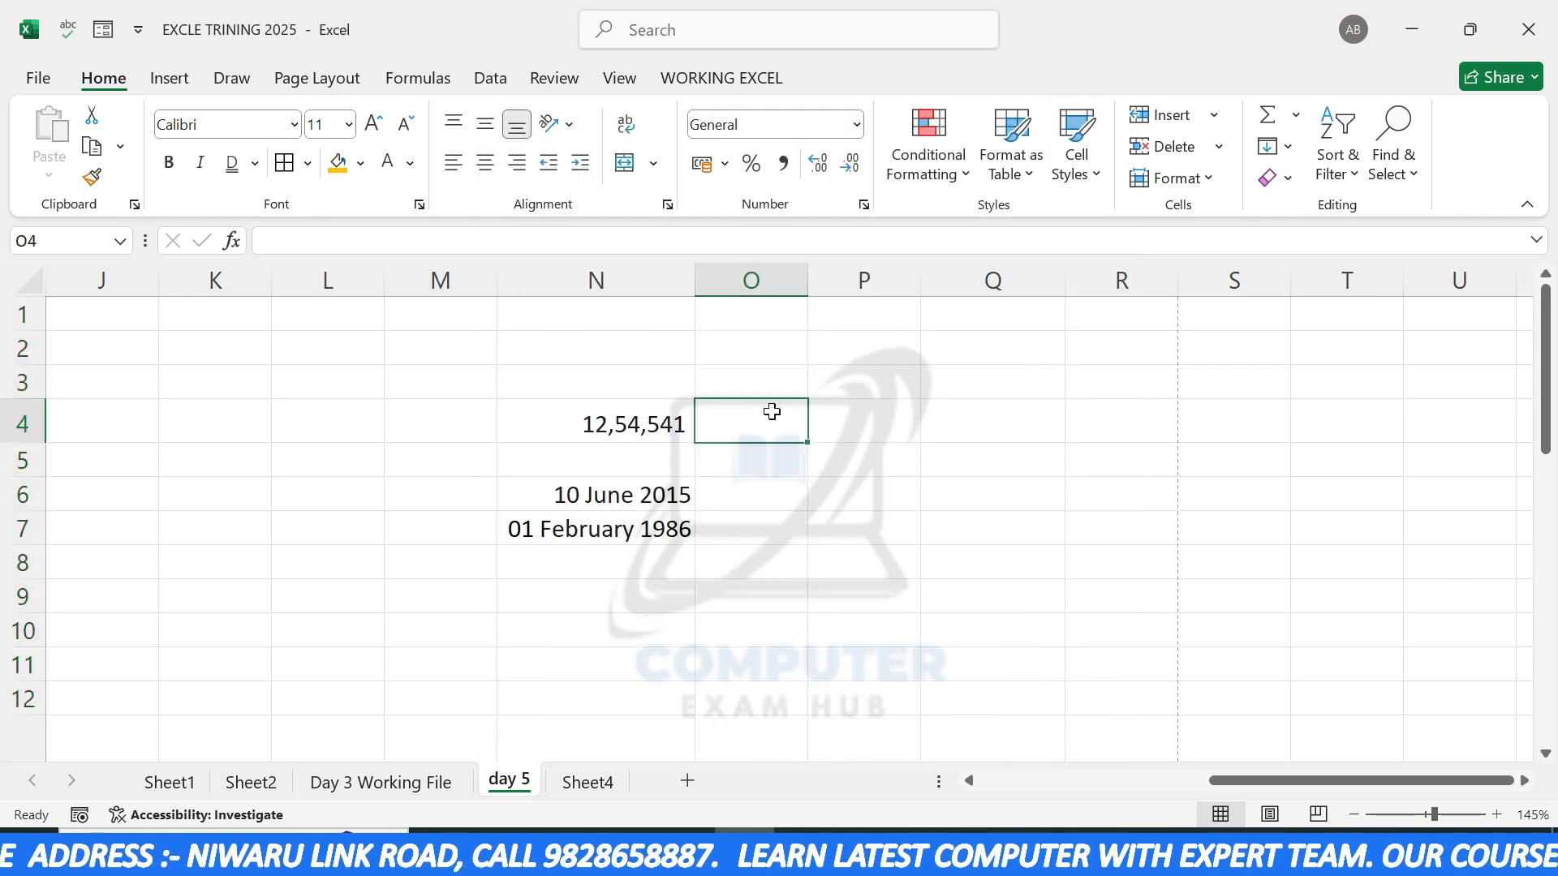
pyautogui.write('10')
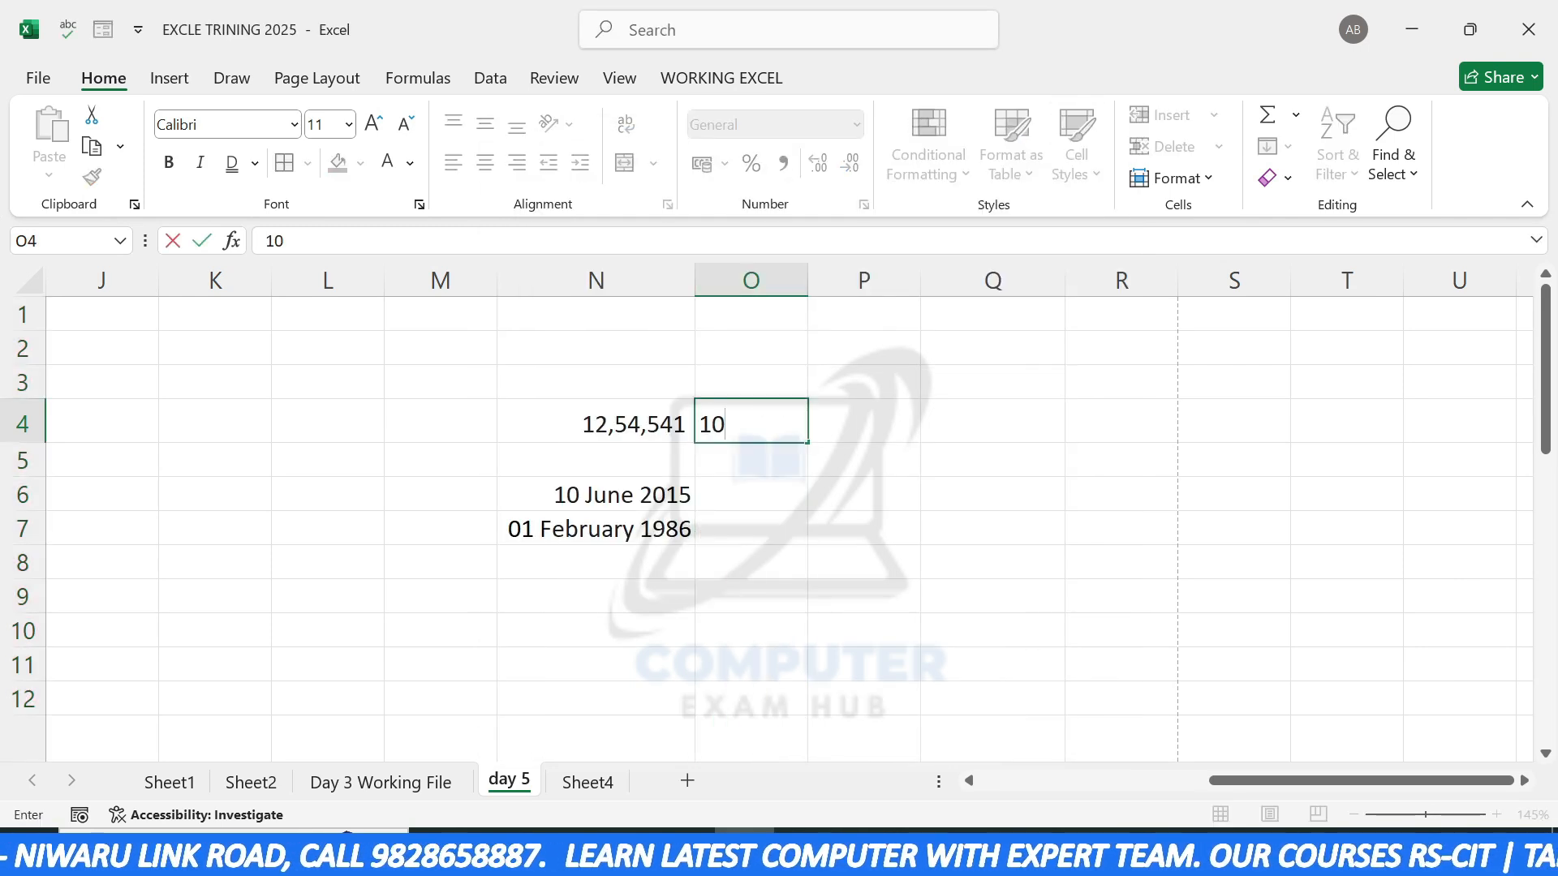
pyautogui.write('-')
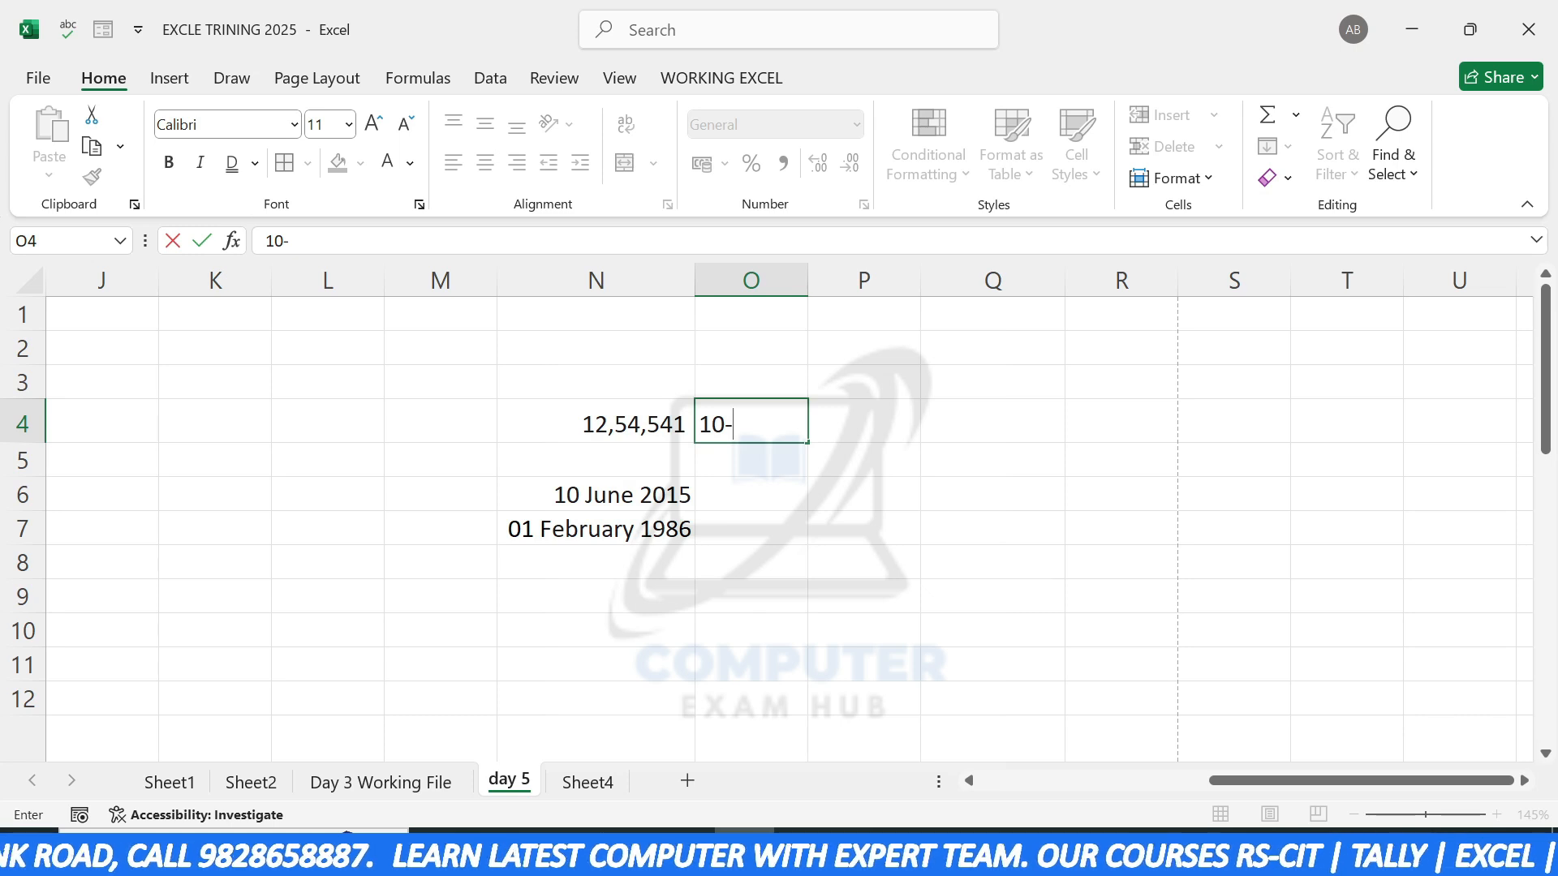
pyautogui.write('04-2015')
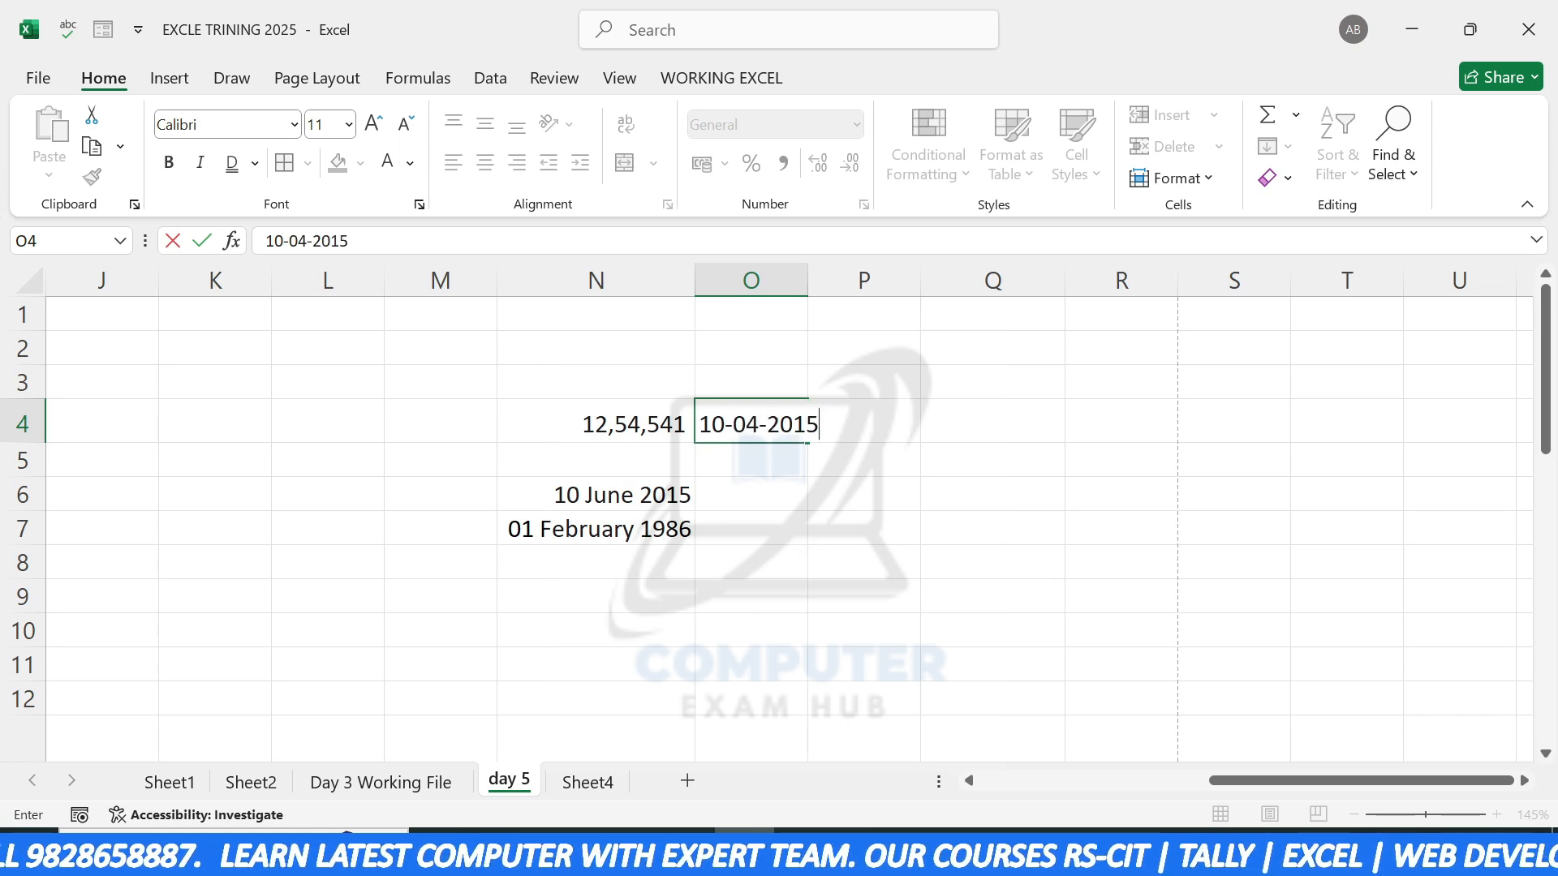
pyautogui.click(765, 495)
# Step: Apply the custom date format dd-mmmmmmm-yyyy to cell O4 and fill the date down through O6
pyautogui.click(777, 420)
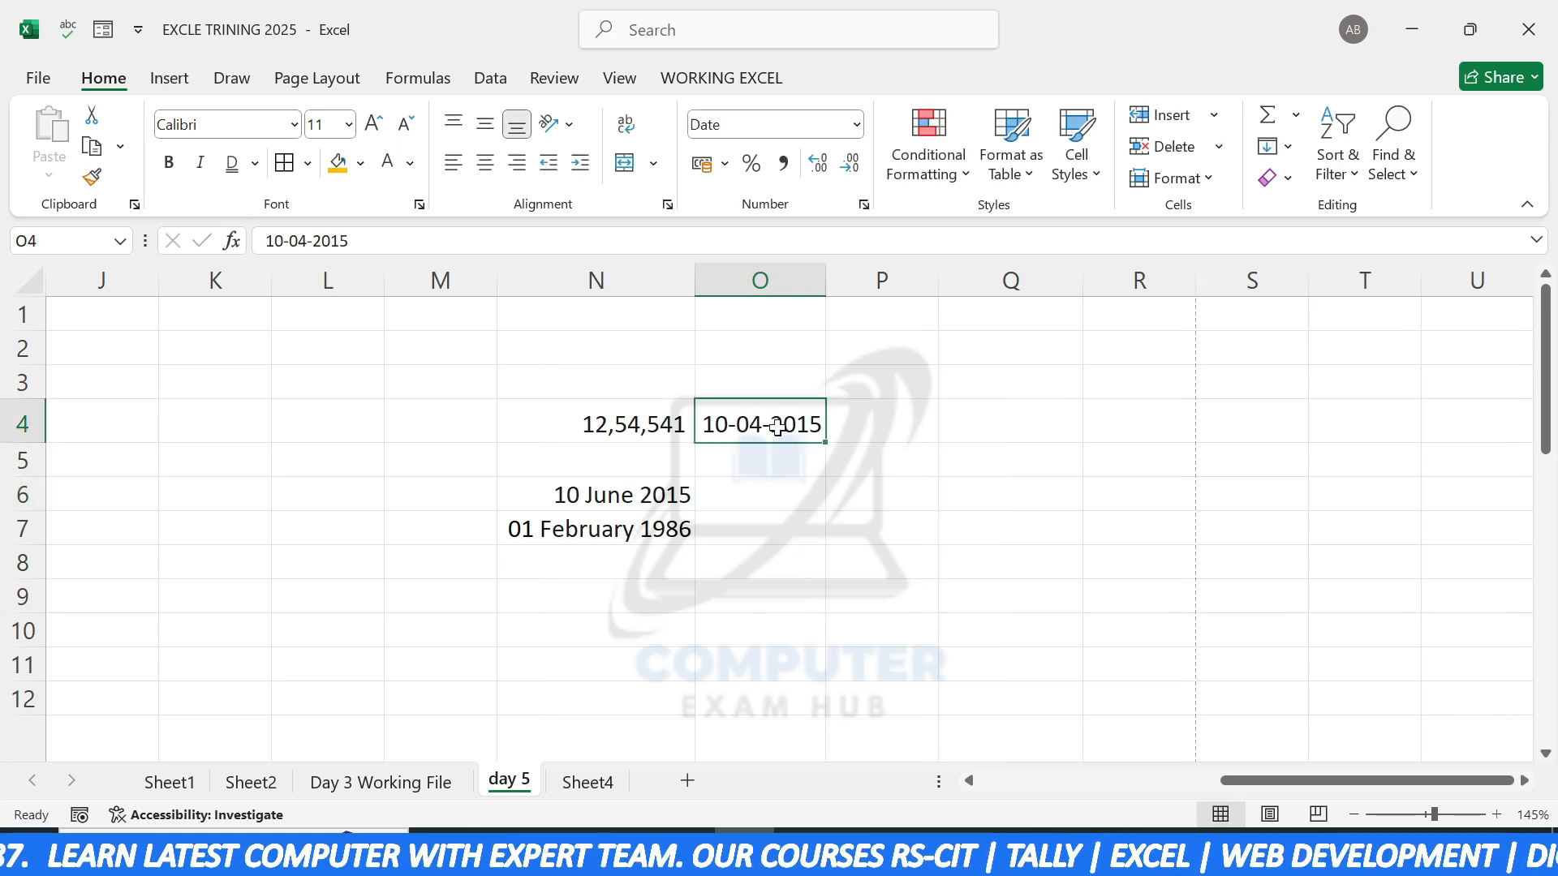
pyautogui.click(865, 209)
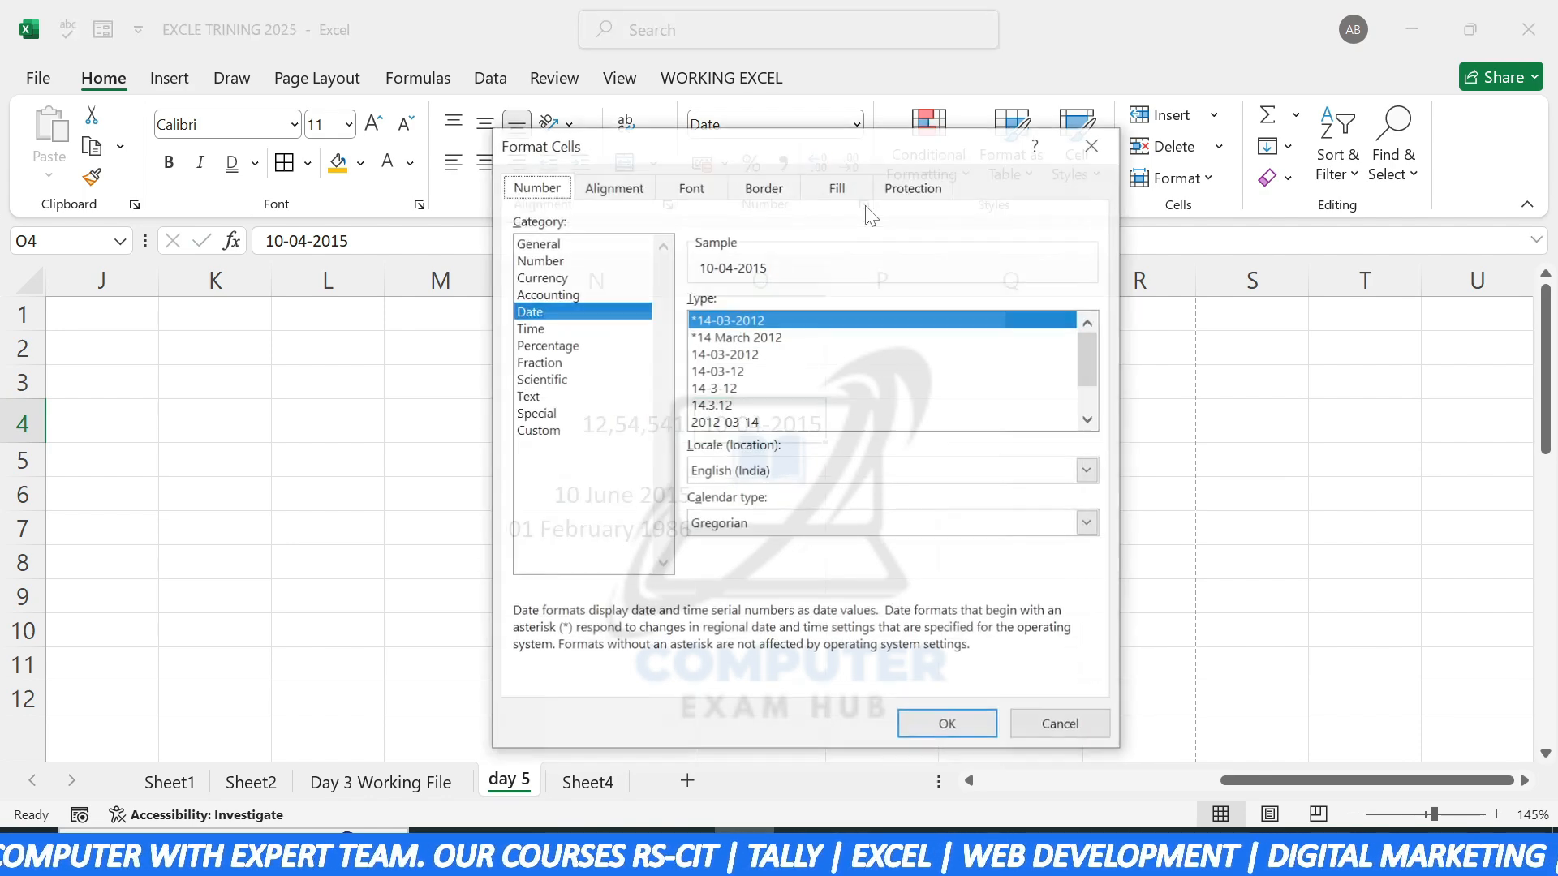
pyautogui.click(555, 432)
pyautogui.moveTo(1088, 420); pyautogui.dragTo(1090, 426)
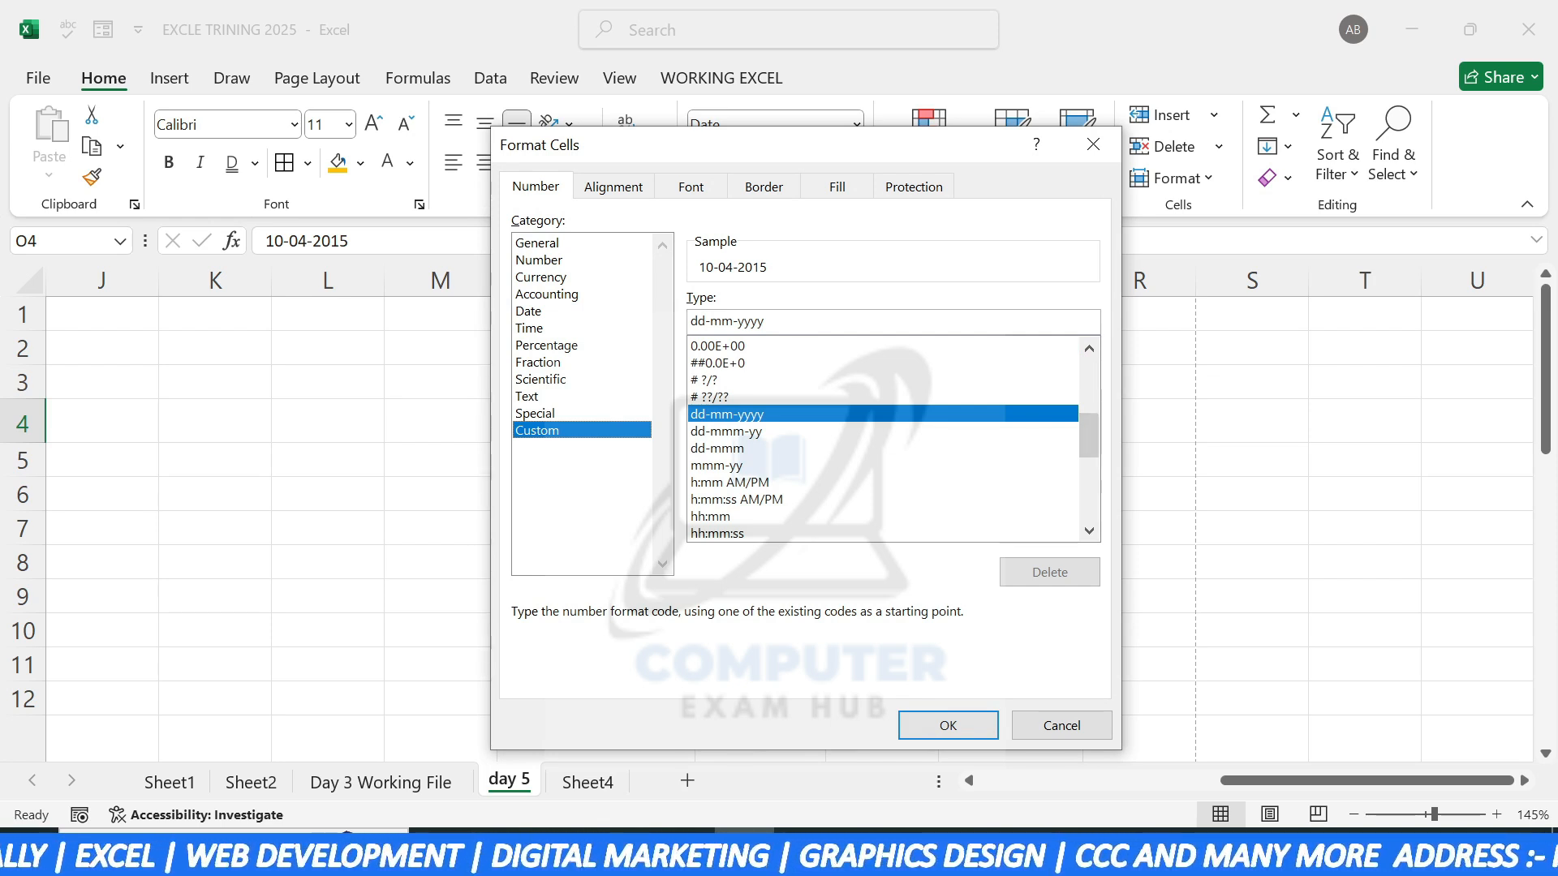
pyautogui.click(722, 448)
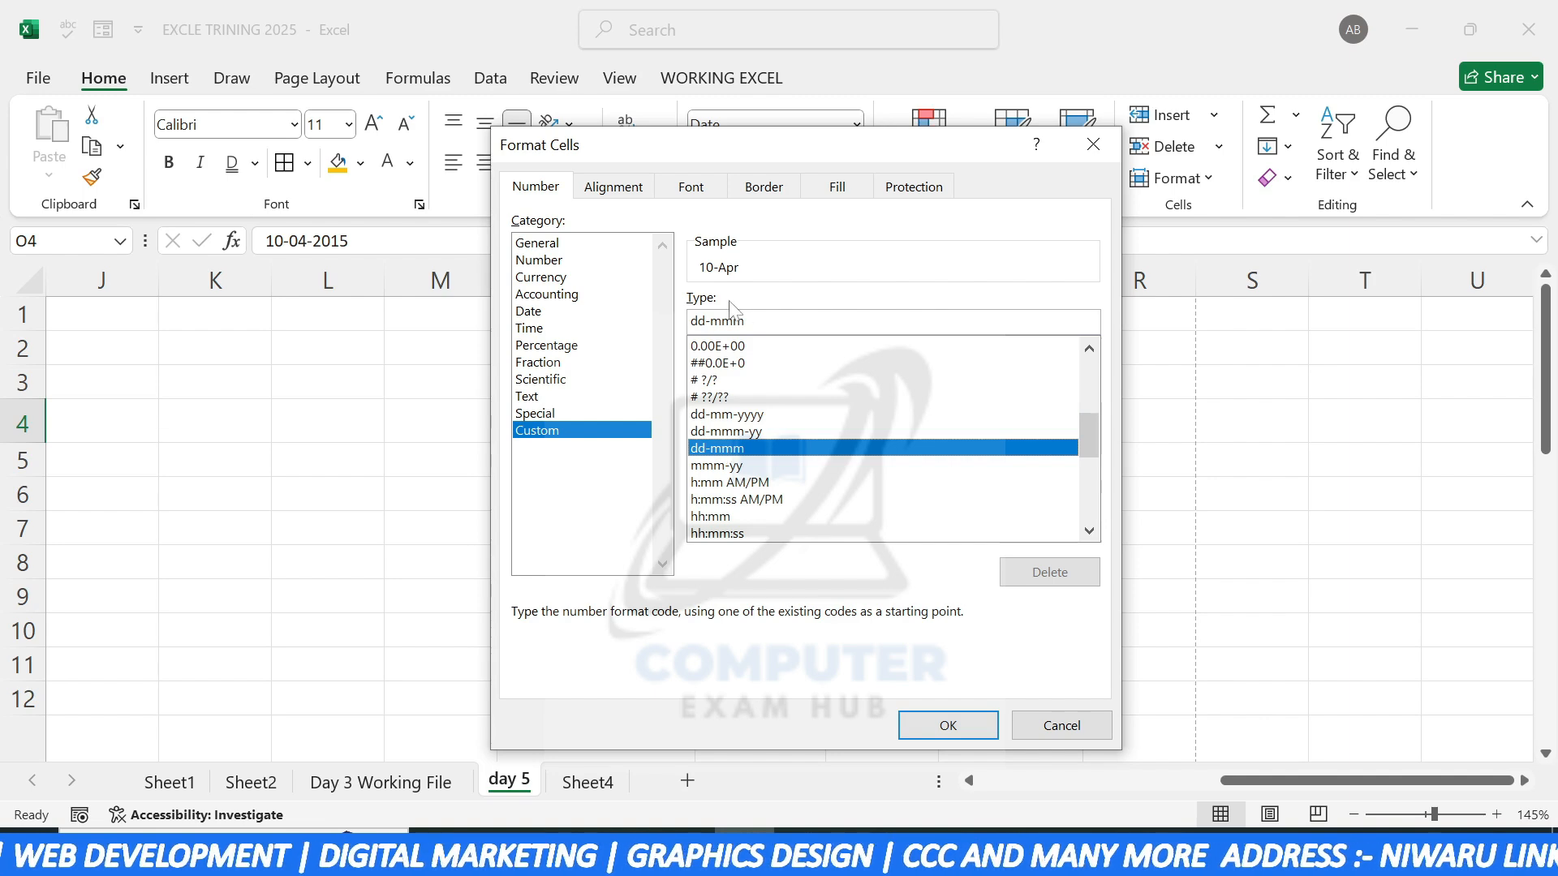
pyautogui.moveTo(862, 146); pyautogui.dragTo(1228, 213)
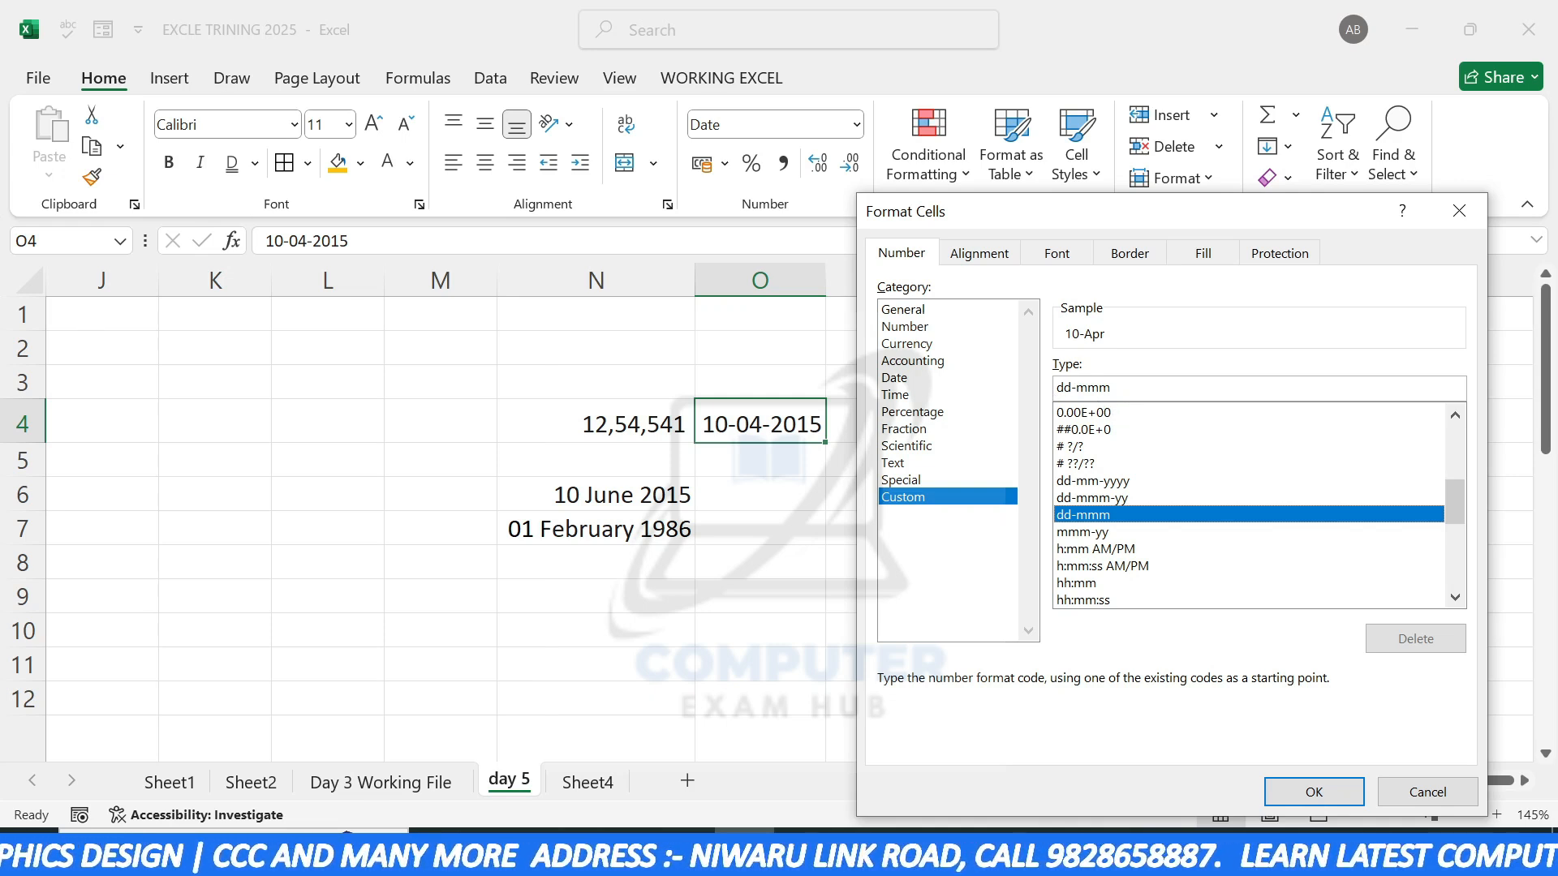
pyautogui.click(1107, 498)
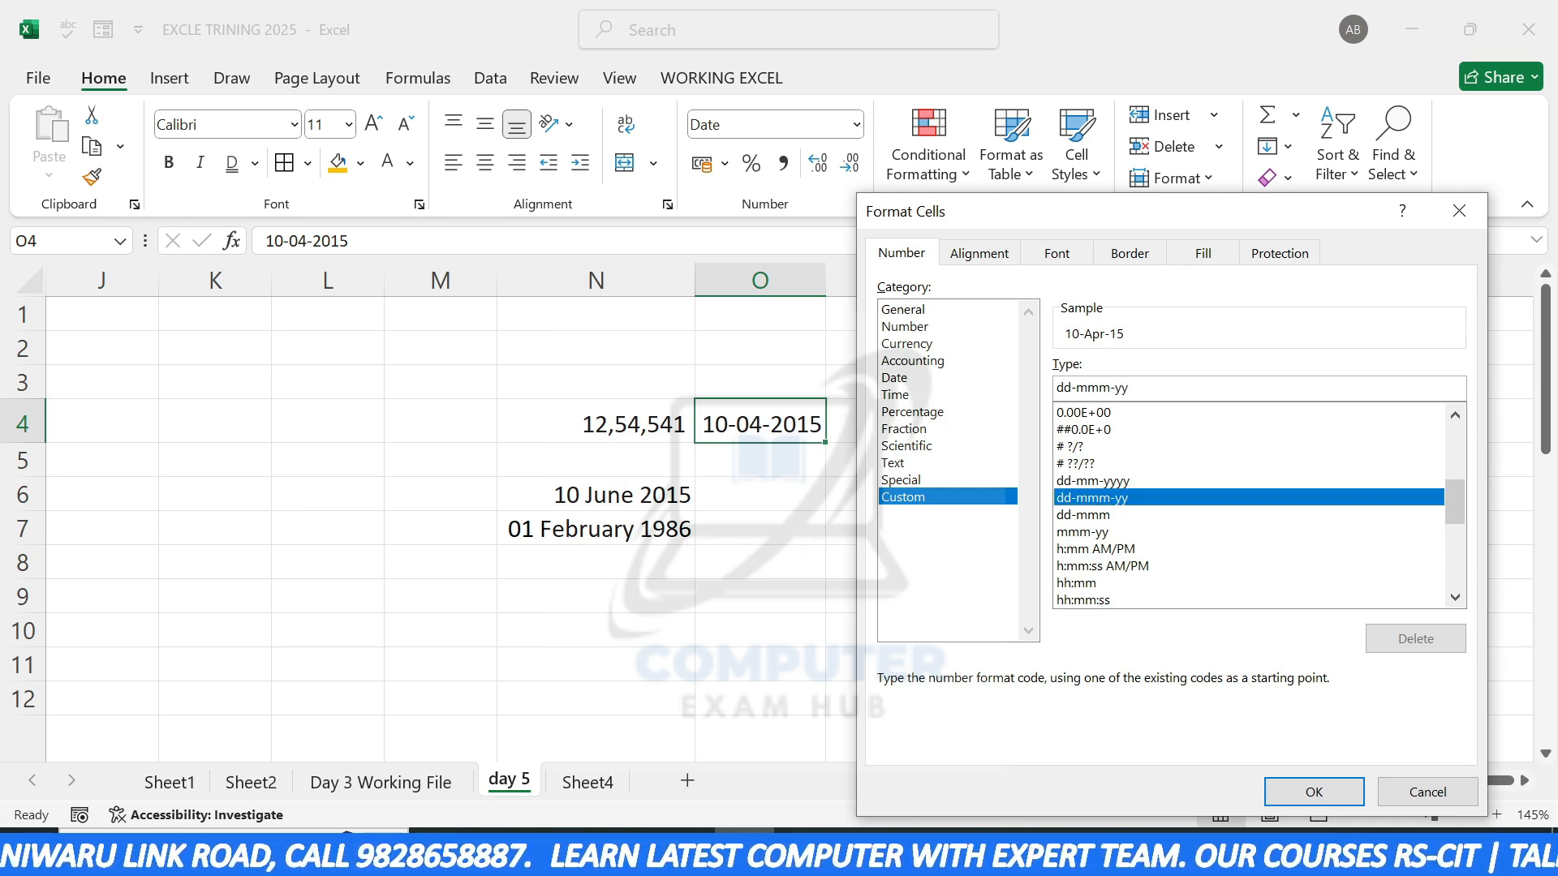
pyautogui.write('mmm')
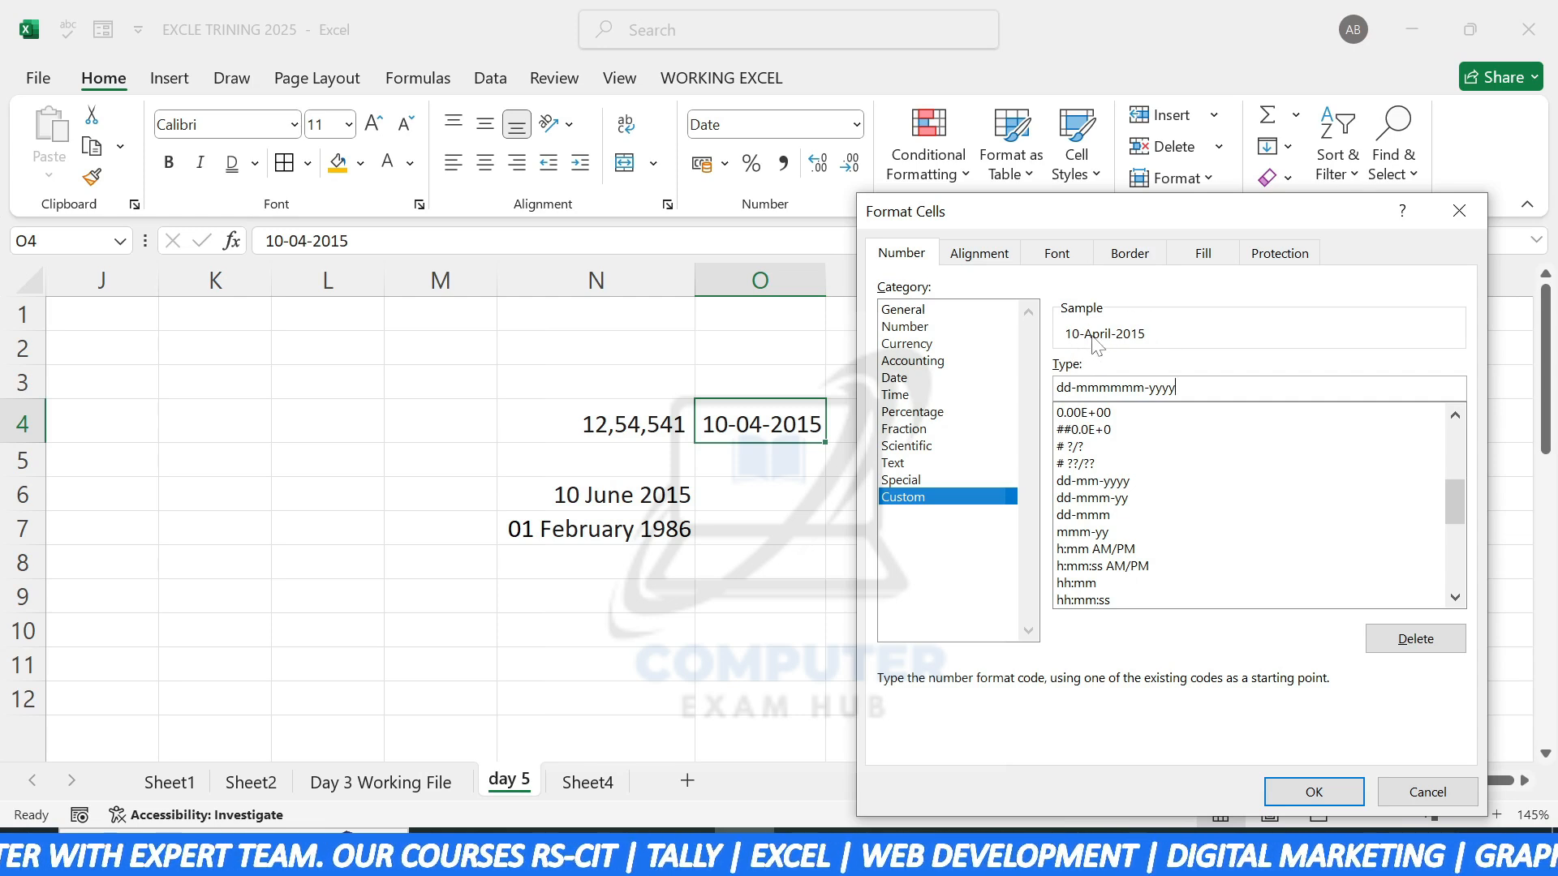
pyautogui.click(1304, 790)
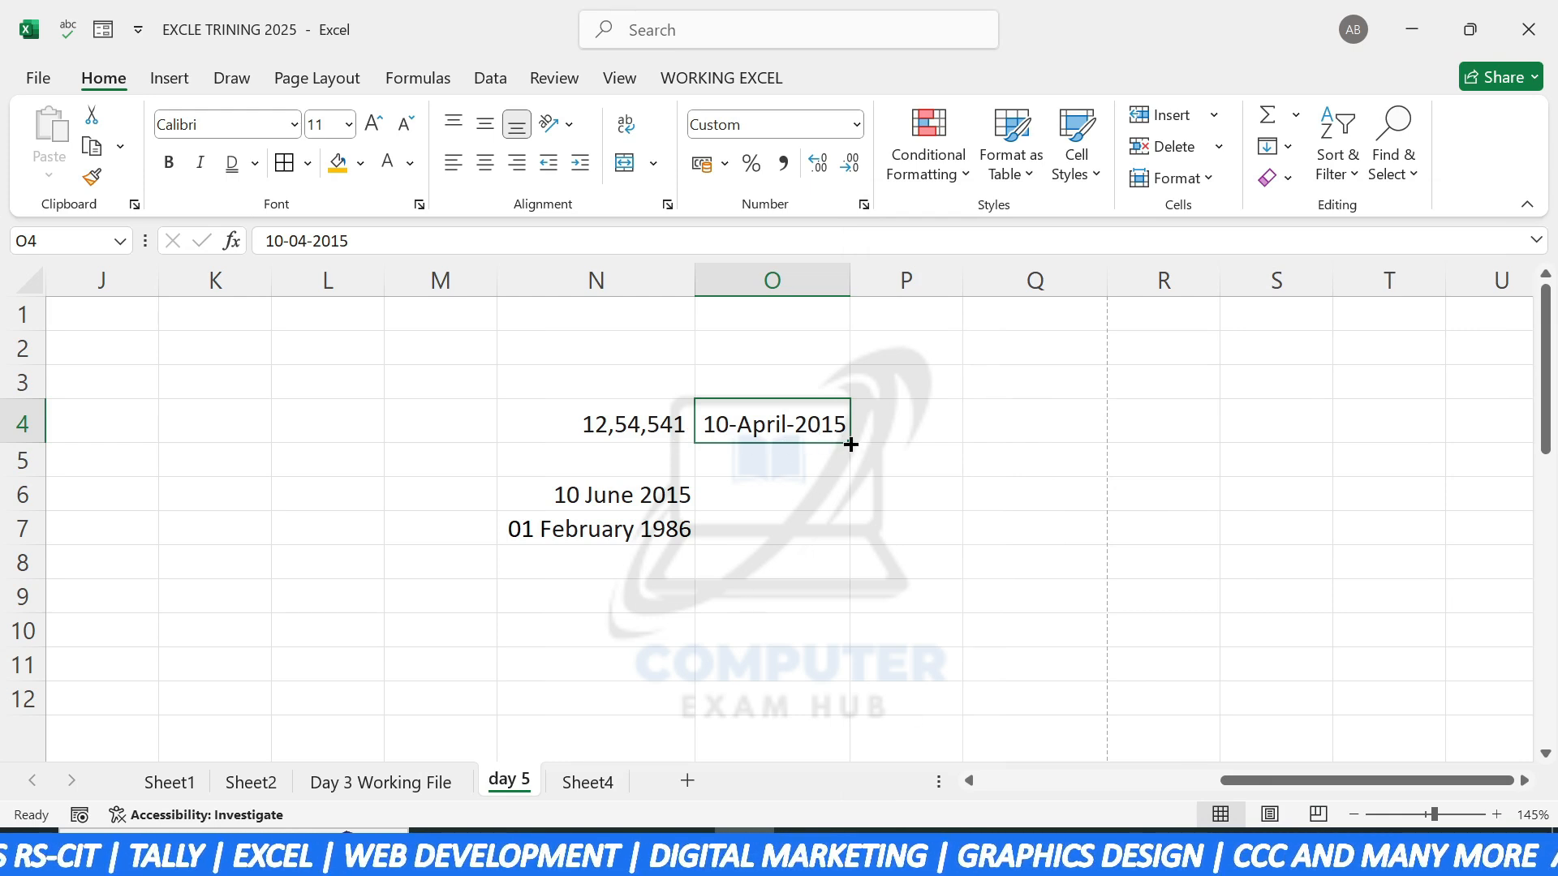
pyautogui.moveTo(850, 444); pyautogui.dragTo(844, 503)
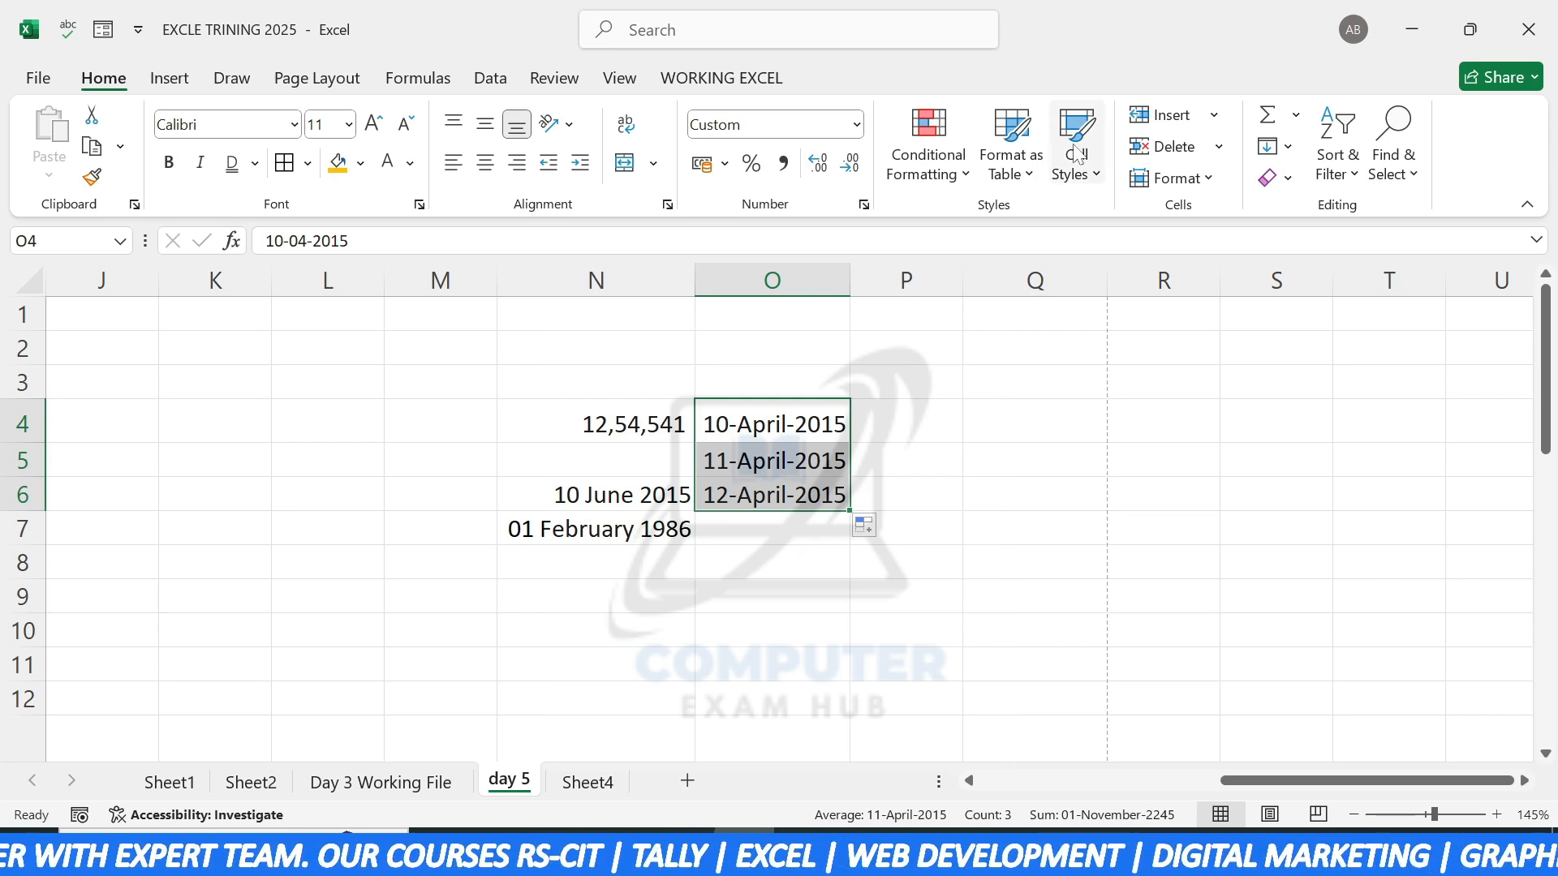
# Step: Look through the available cell styles for the NAME and TARGET header in D23:E23, leaving its style as it is
pyautogui.scroll(-11, 699, 522)
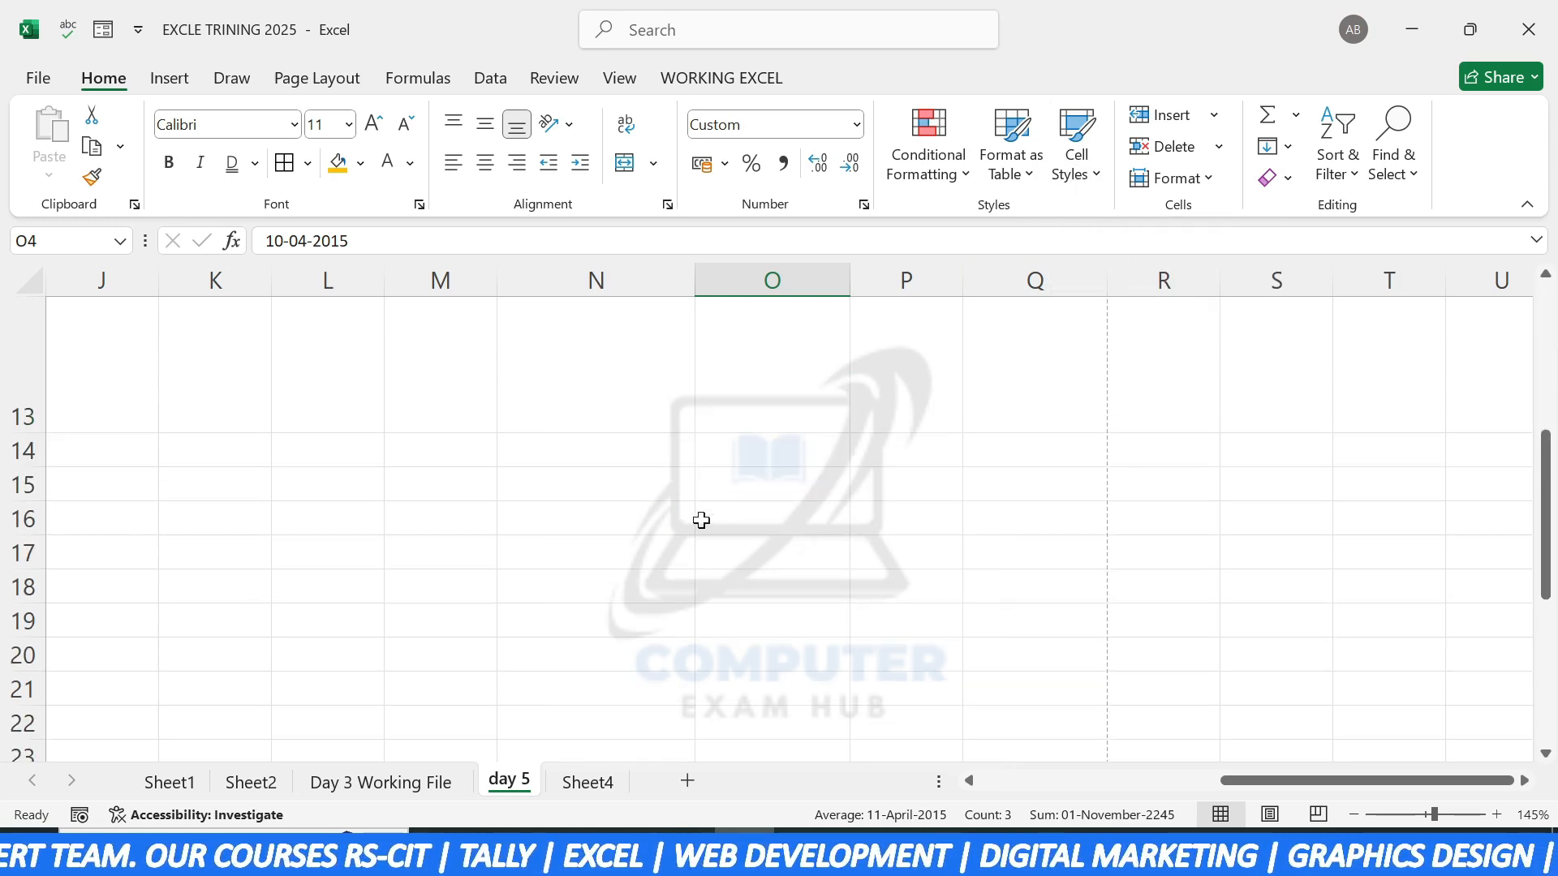
pyautogui.scroll(-8, 699, 520)
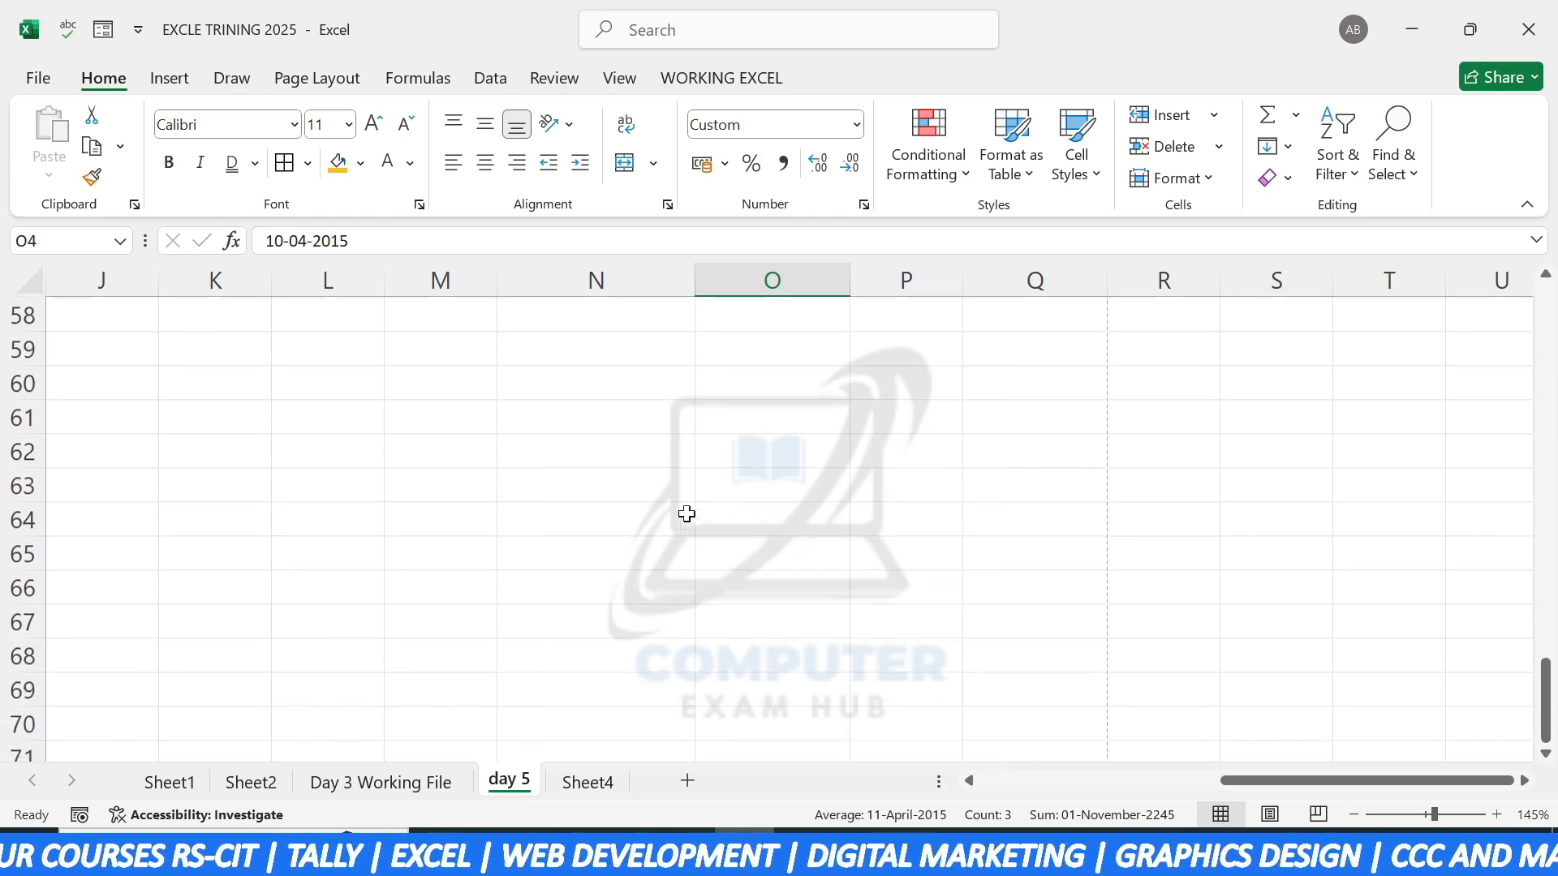
pyautogui.moveTo(1225, 780); pyautogui.dragTo(982, 787)
pyautogui.scroll(13, 383, 580)
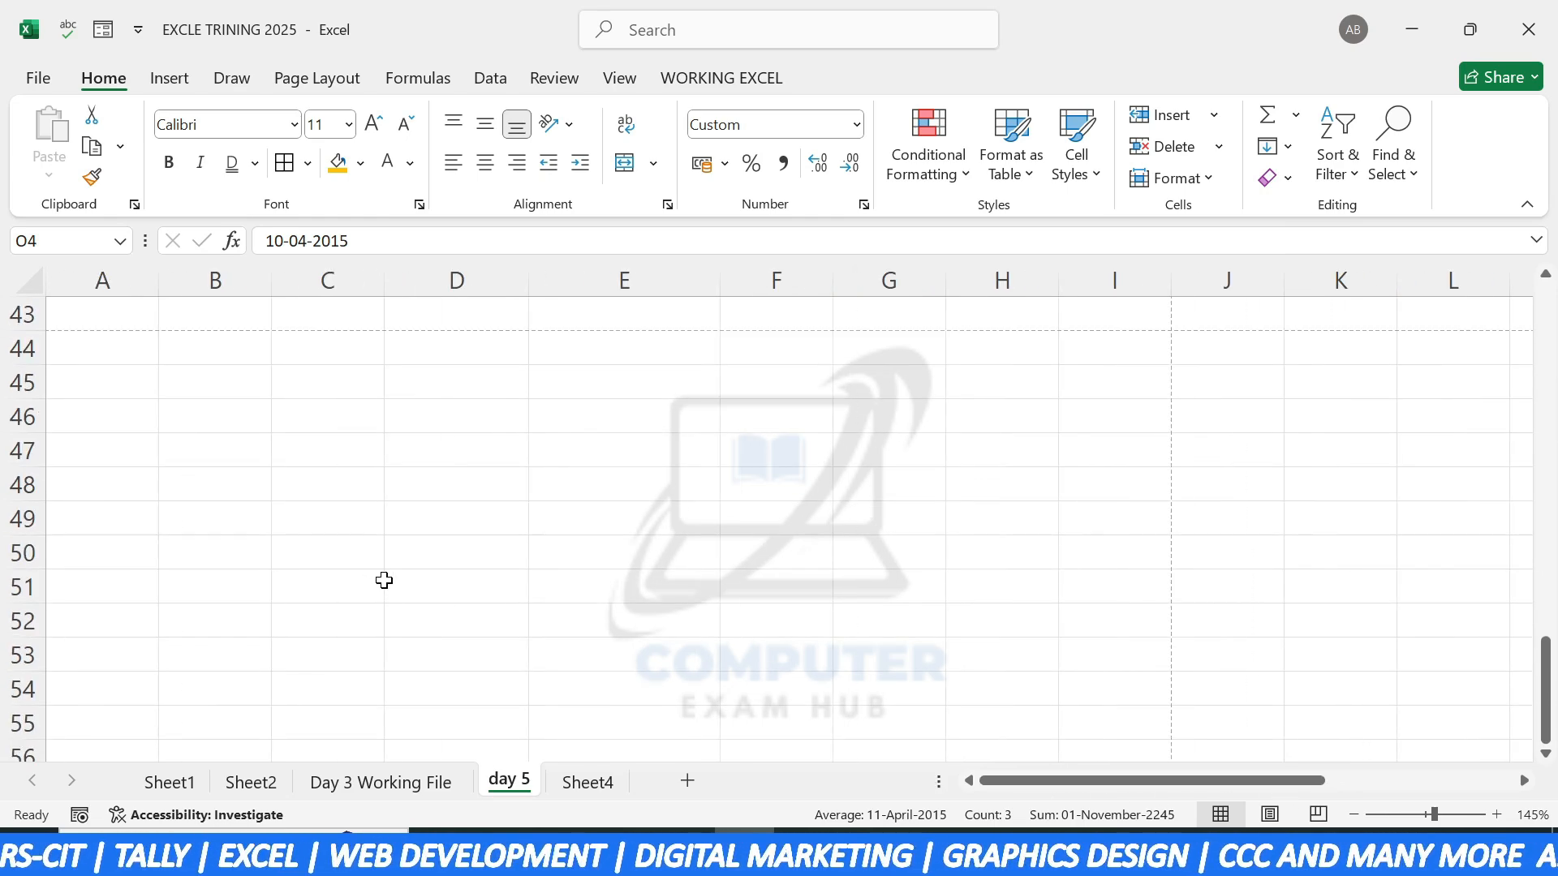
pyautogui.scroll(-1, 385, 581)
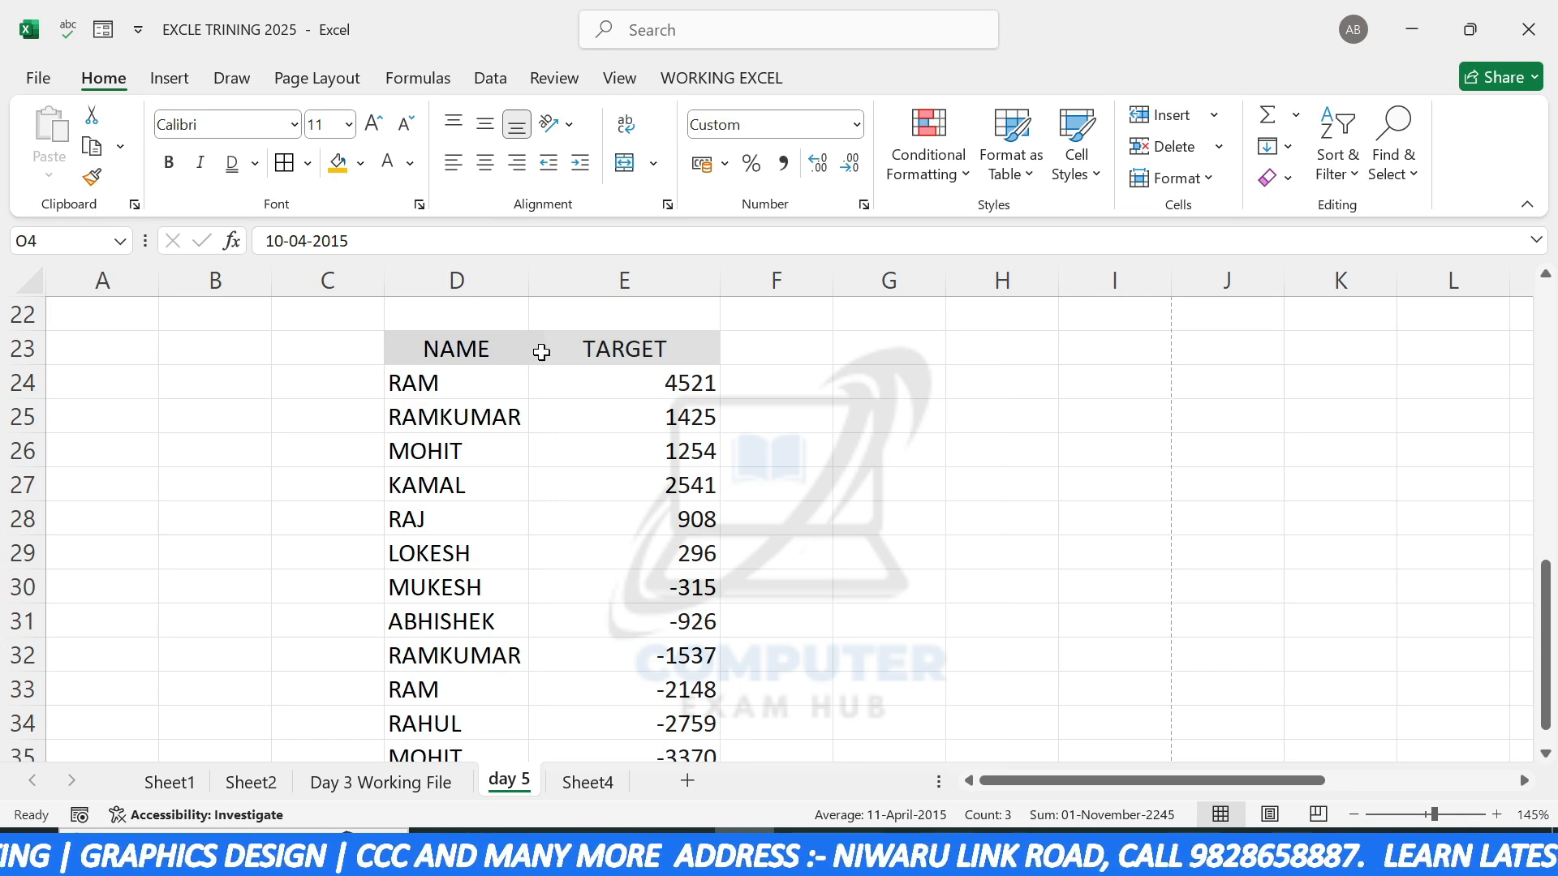
pyautogui.moveTo(425, 350); pyautogui.dragTo(632, 355)
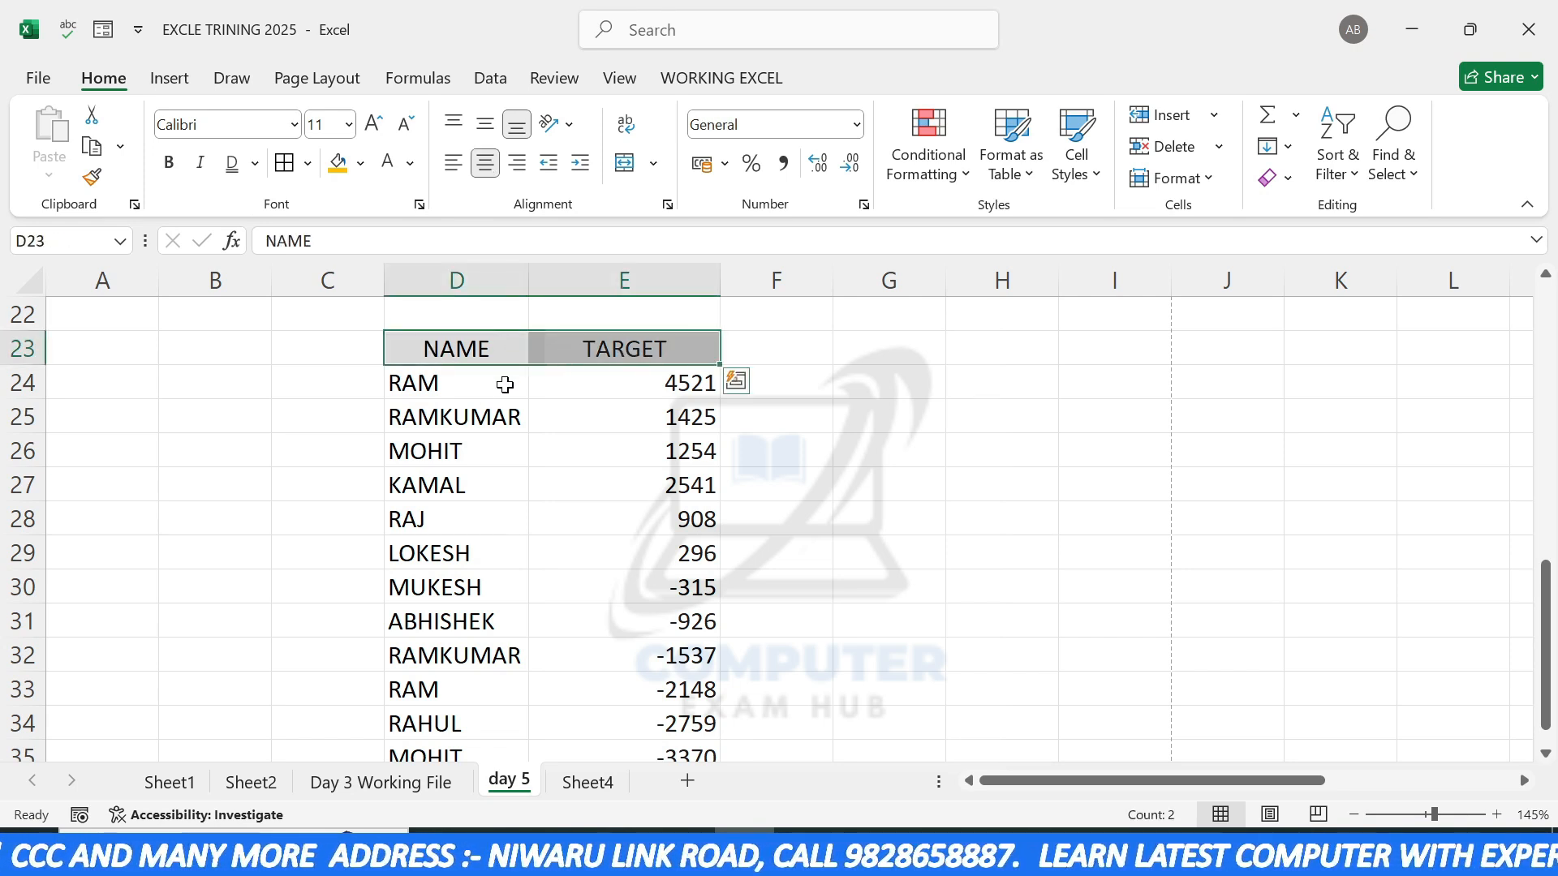
pyautogui.click(1102, 180)
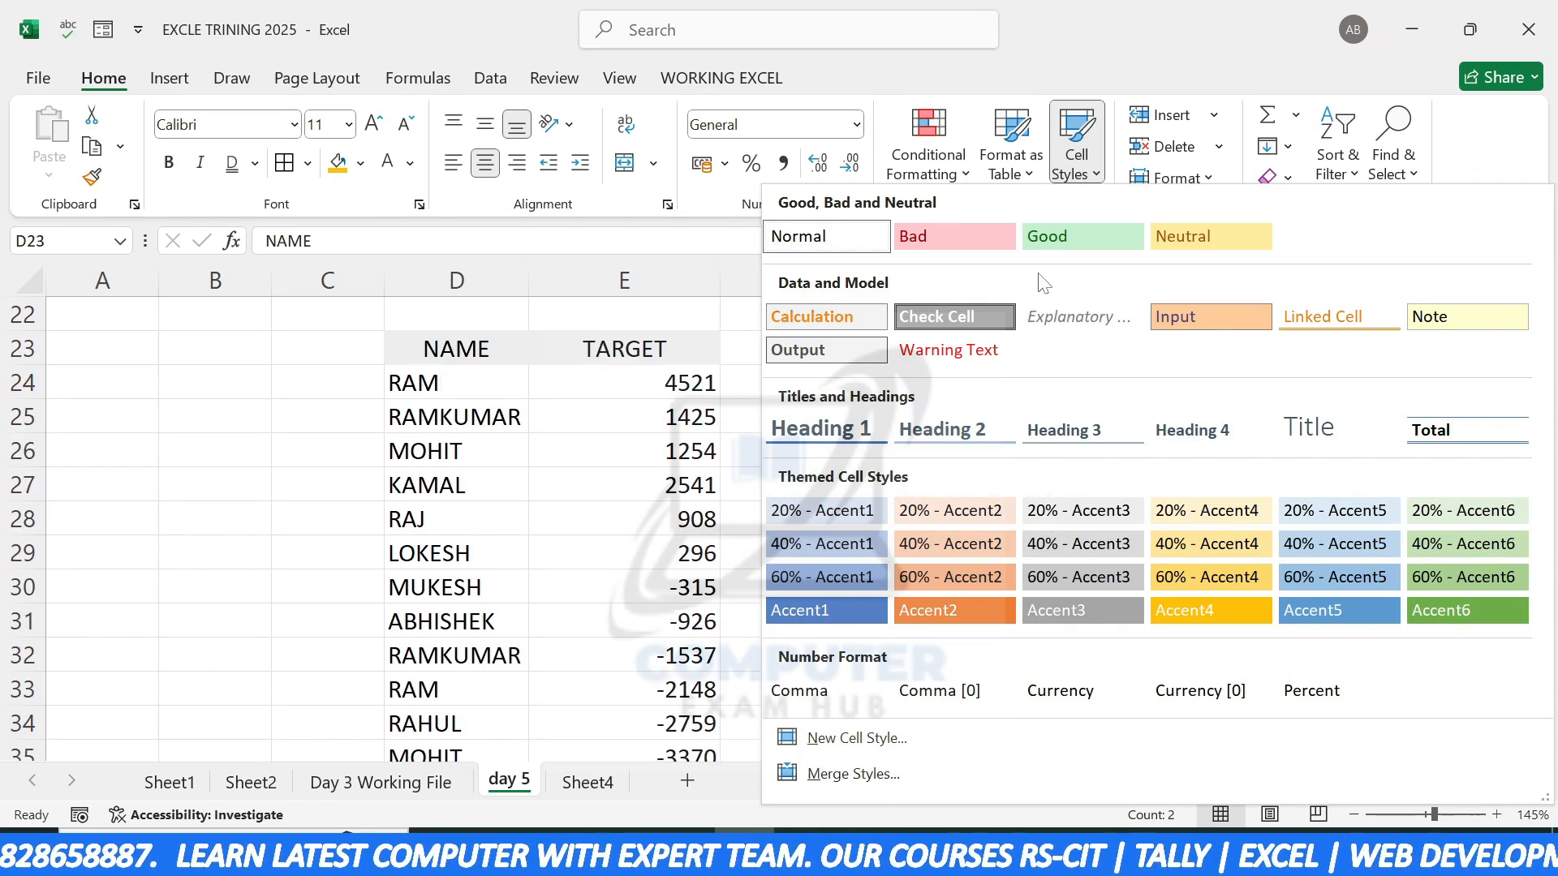
pyautogui.click(496, 545)
pyautogui.click(479, 485)
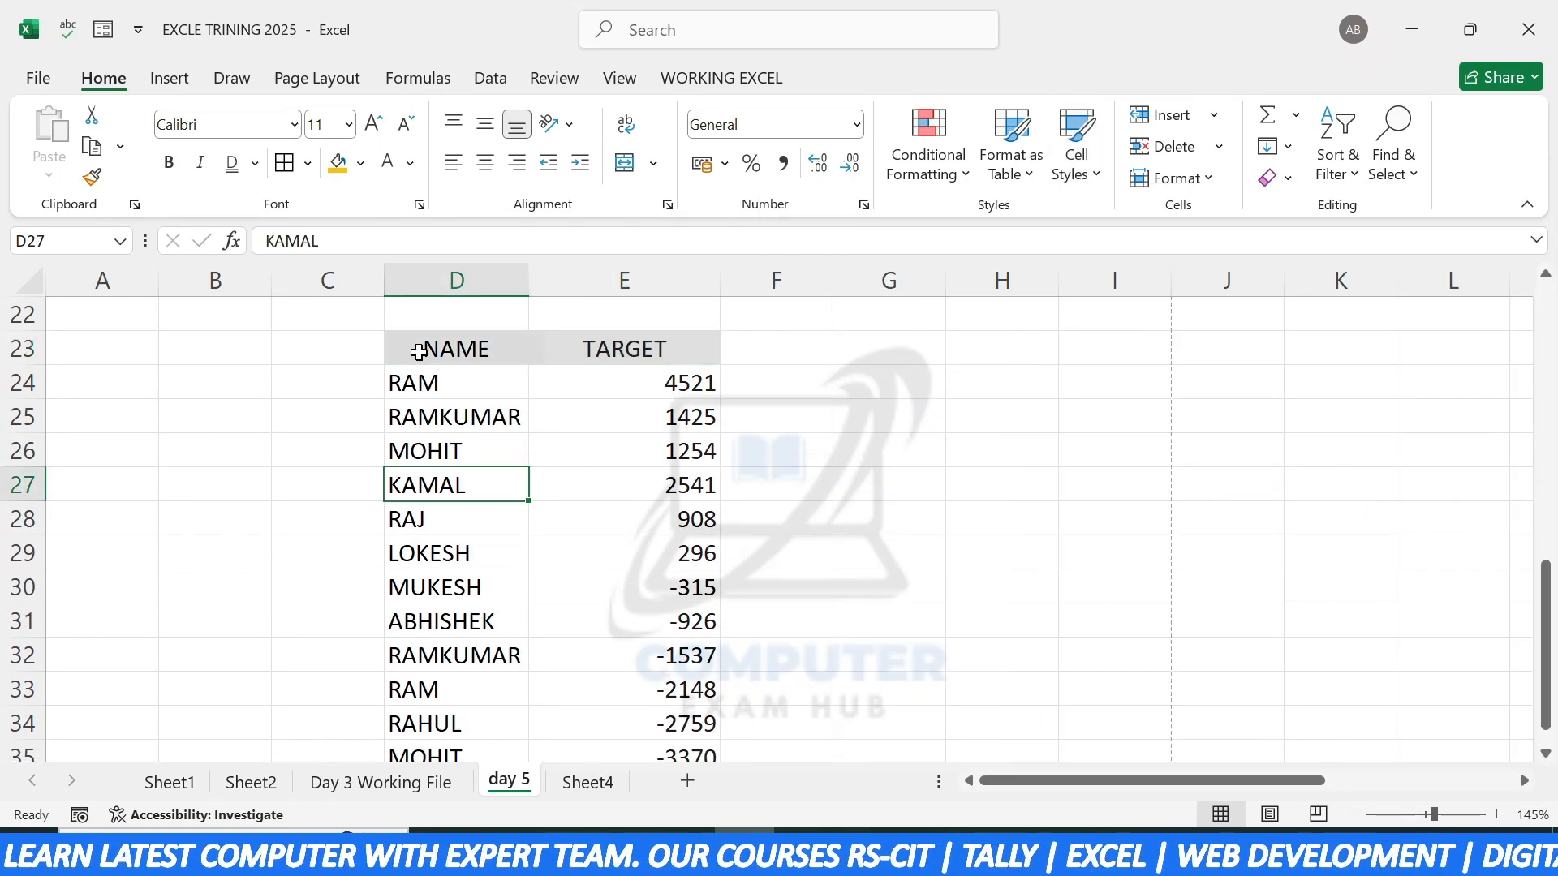
pyautogui.moveTo(420, 351); pyautogui.dragTo(655, 357)
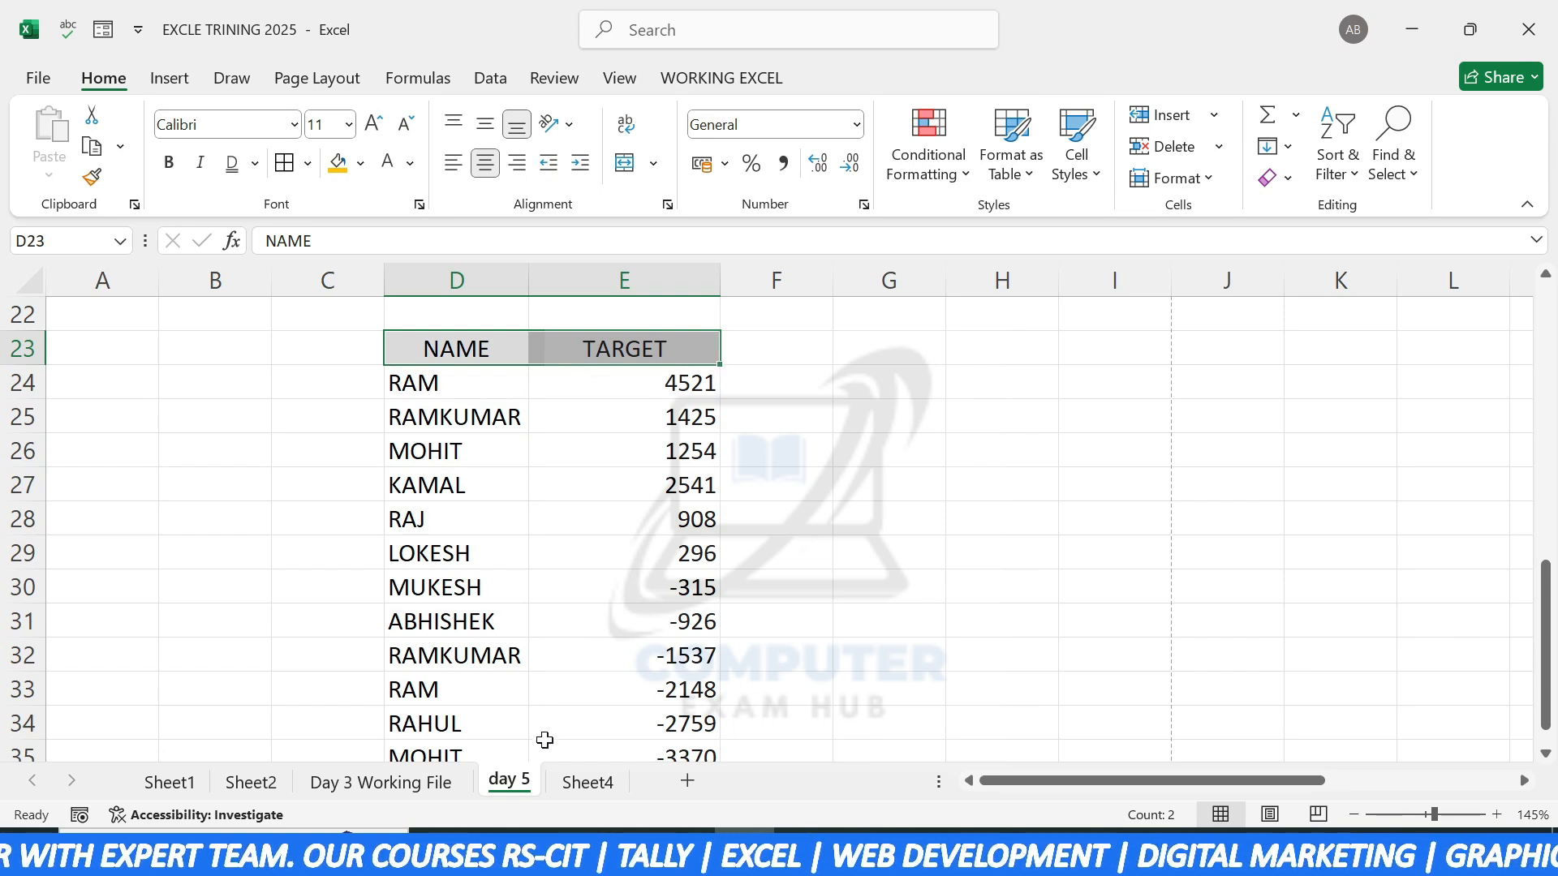
# Step: Widen the TARGET and NAME columns, F and E, on Sheet4
pyautogui.click(587, 782)
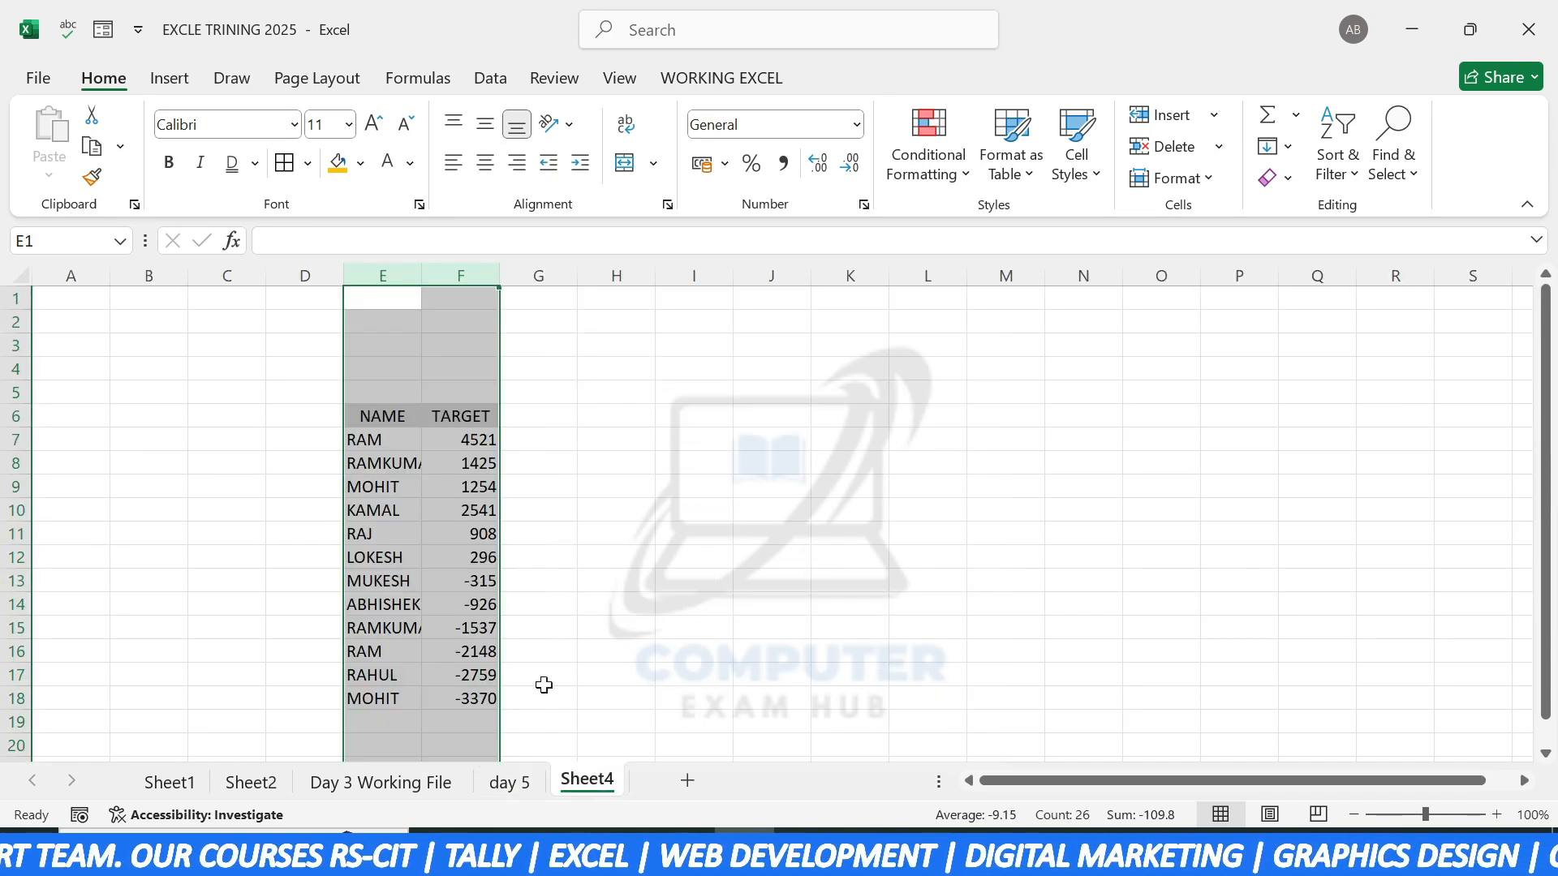
pyautogui.moveTo(375, 411); pyautogui.dragTo(452, 414)
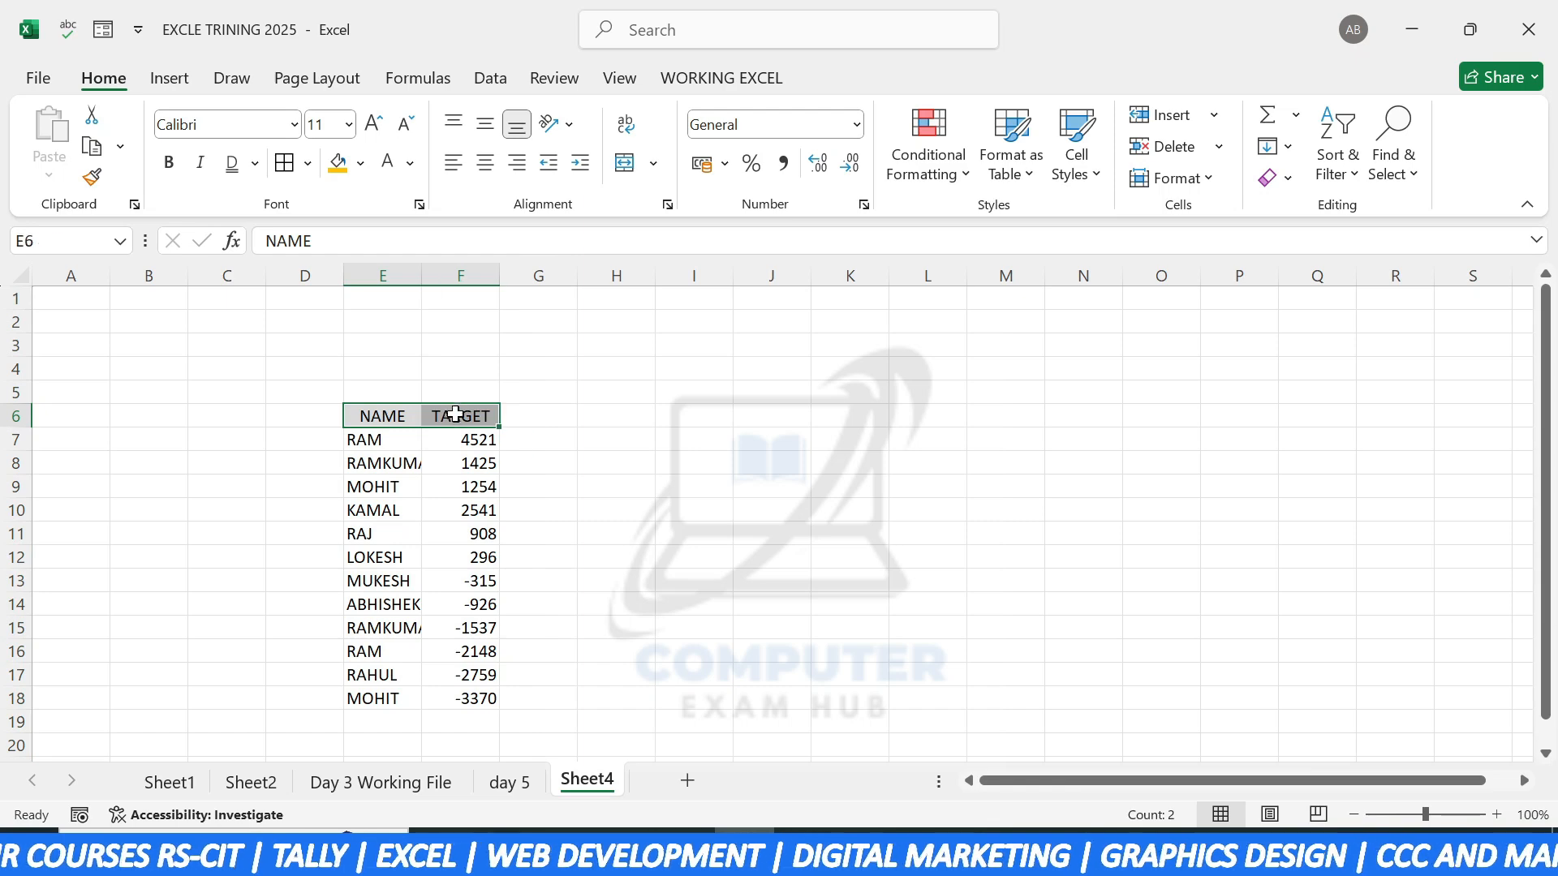
pyautogui.moveTo(500, 276); pyautogui.dragTo(603, 294)
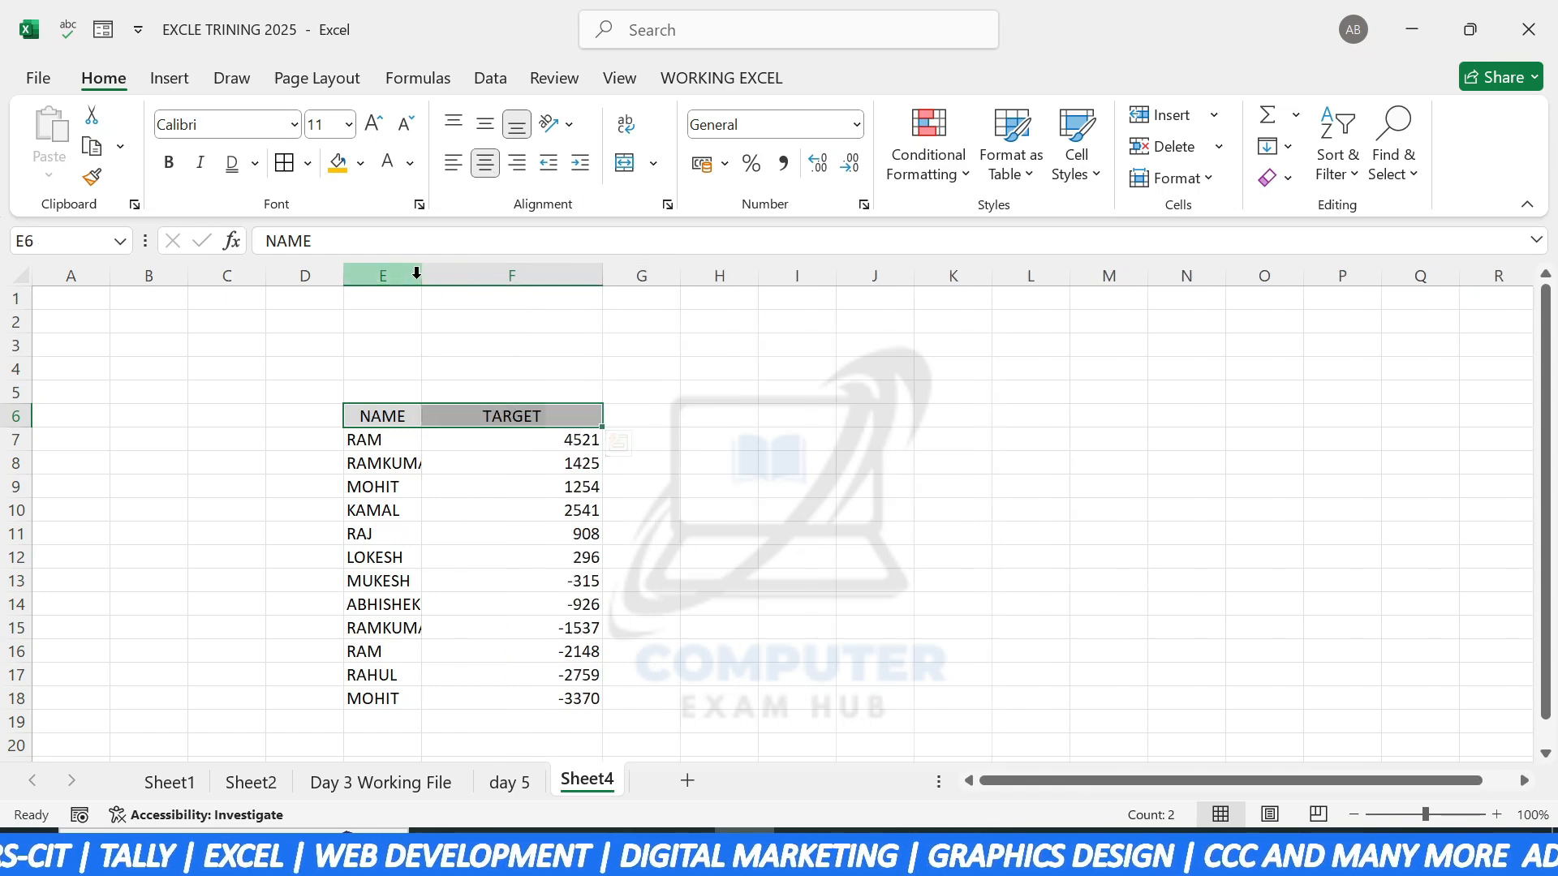
pyautogui.moveTo(421, 276); pyautogui.dragTo(466, 284)
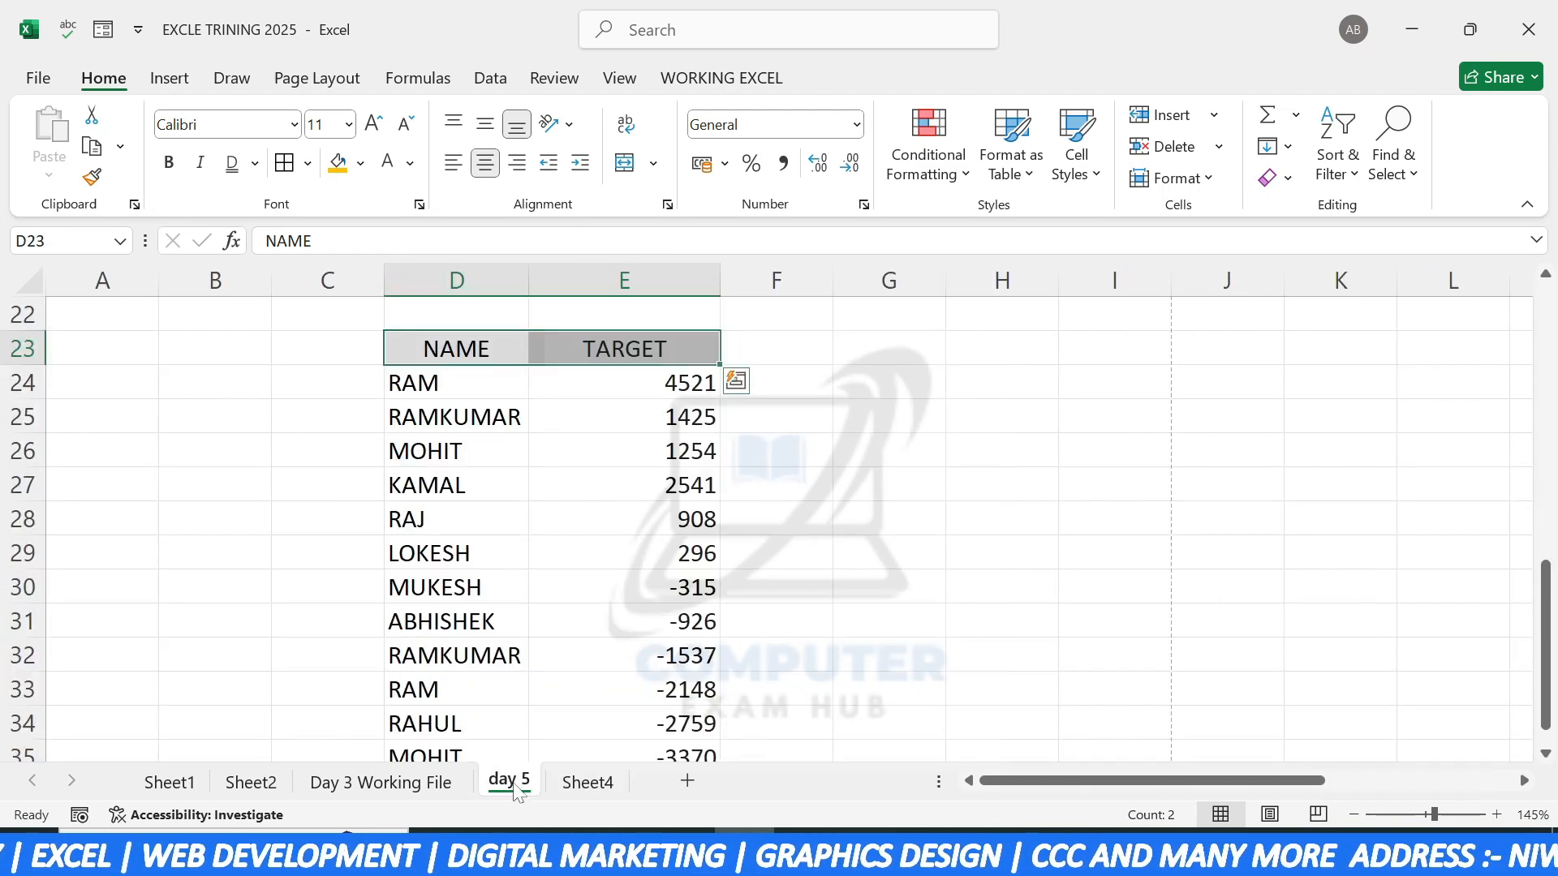
# Step: Start a new cell style named Test Style from the header cells D23:E23 in the day 5 sheet
pyautogui.click(508, 782)
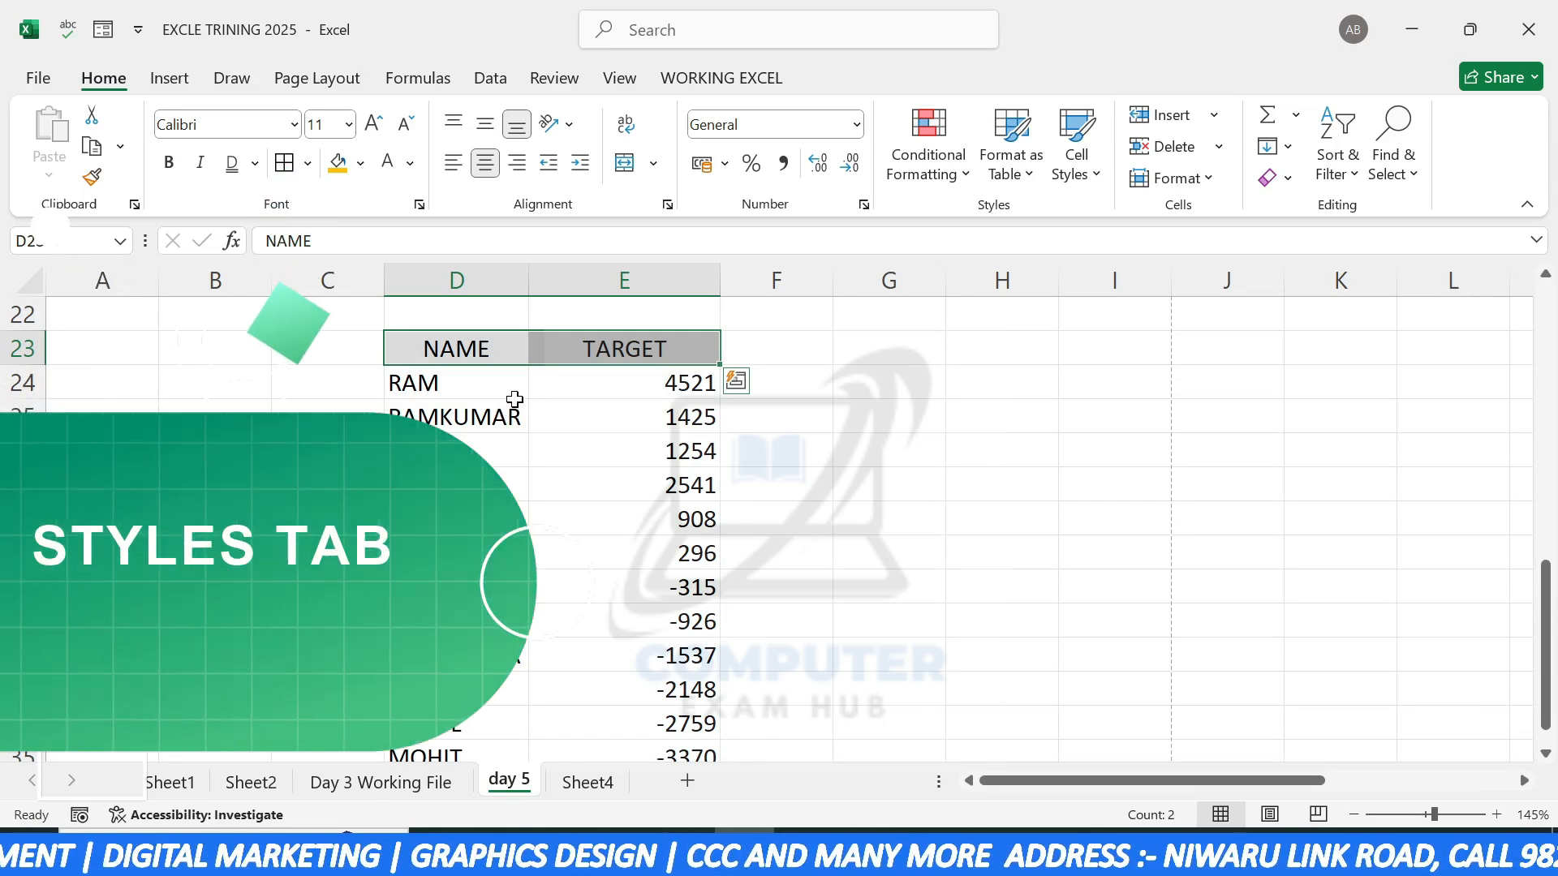
pyautogui.click(1081, 174)
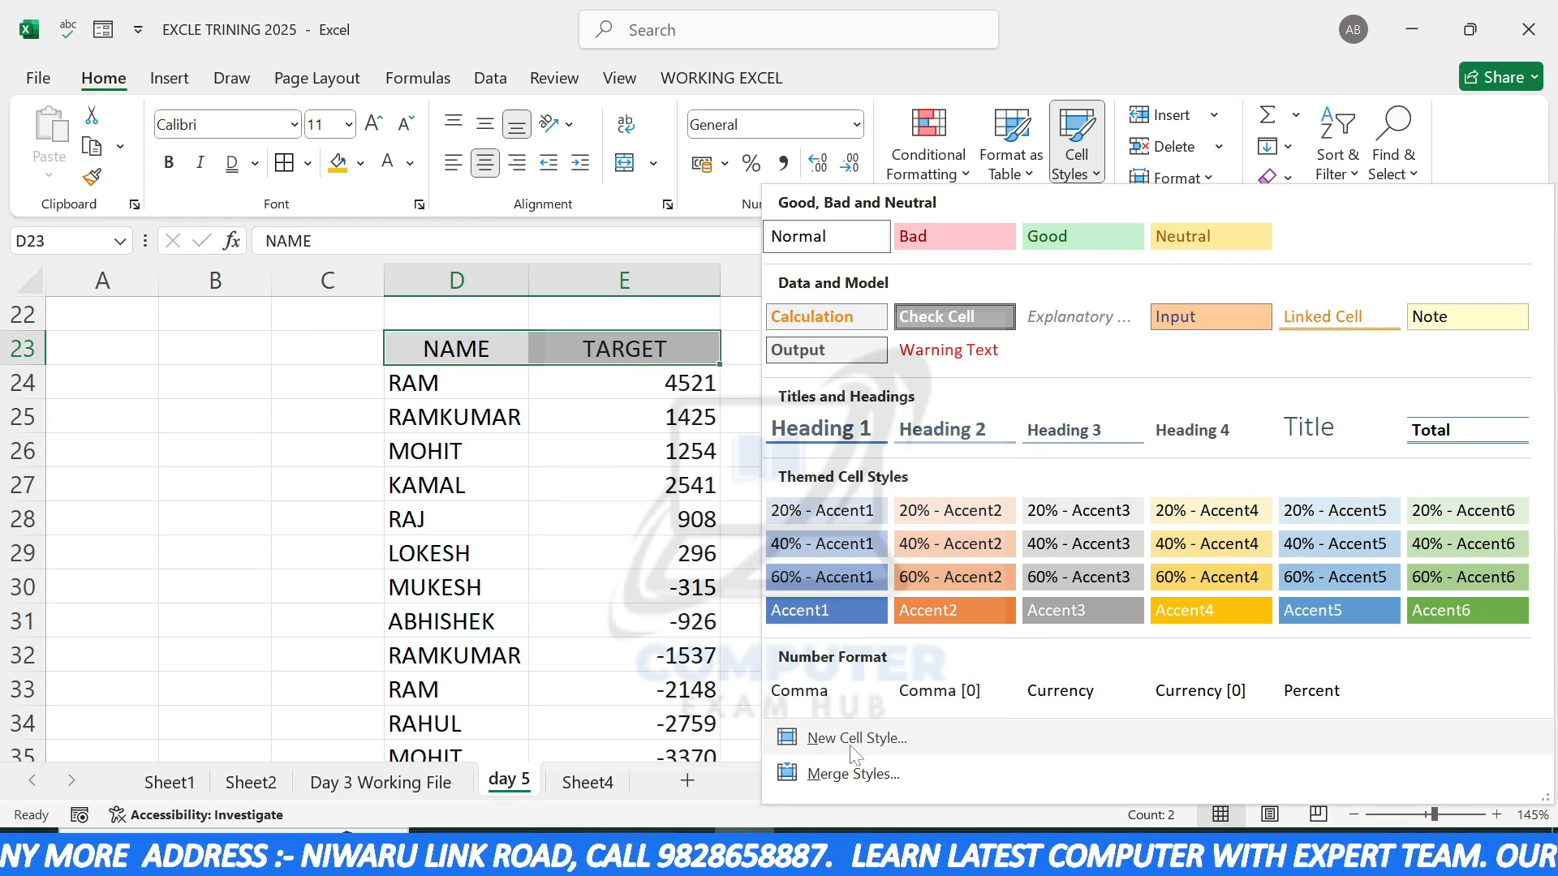
pyautogui.click(849, 742)
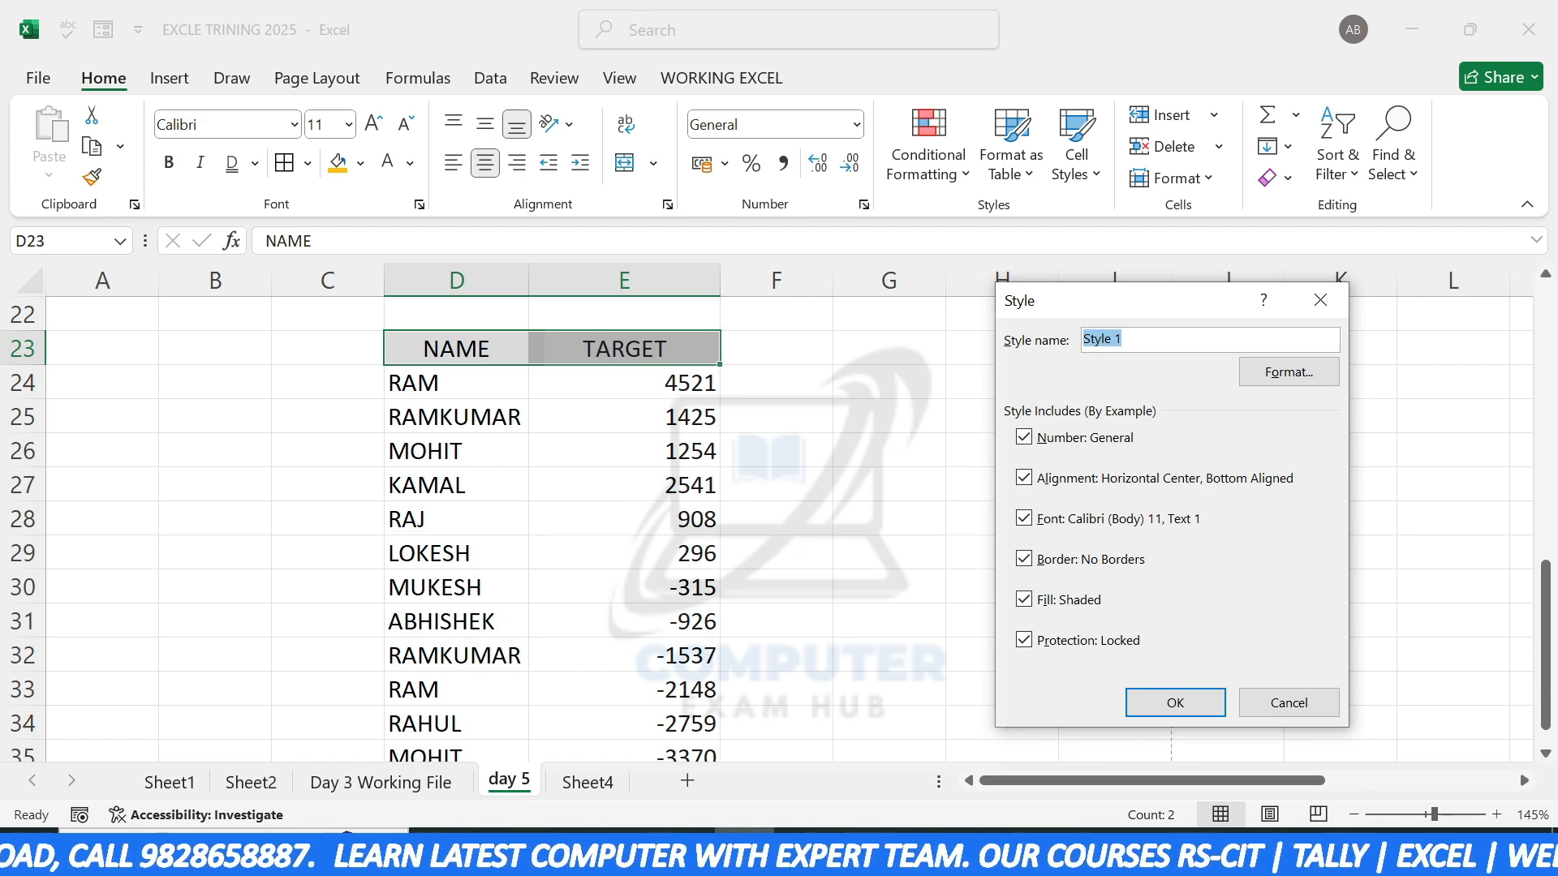
pyautogui.write('T')
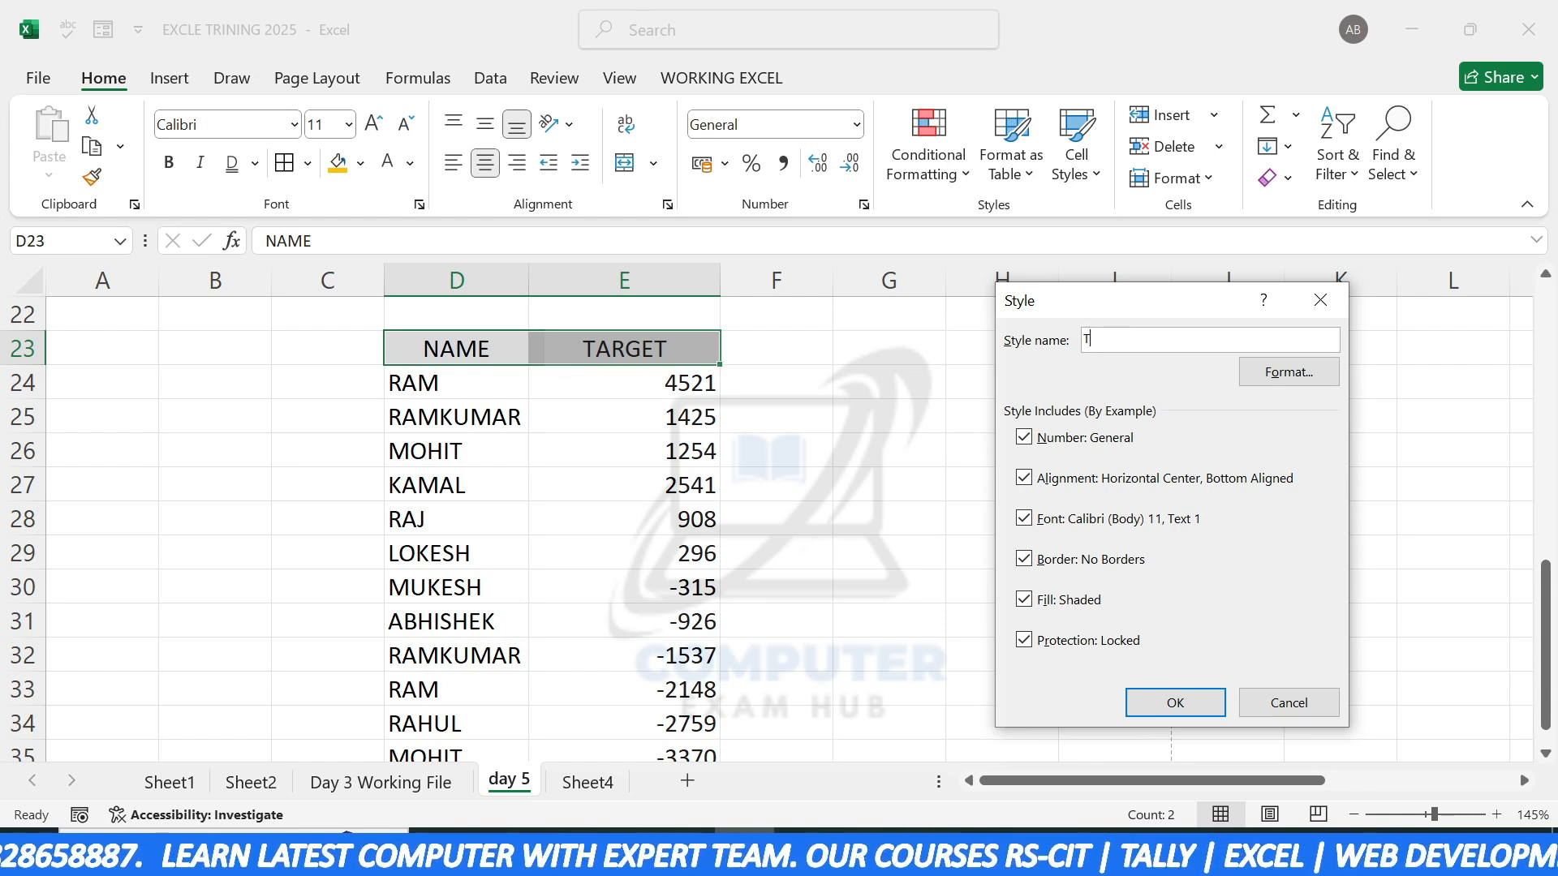
pyautogui.write('est S')
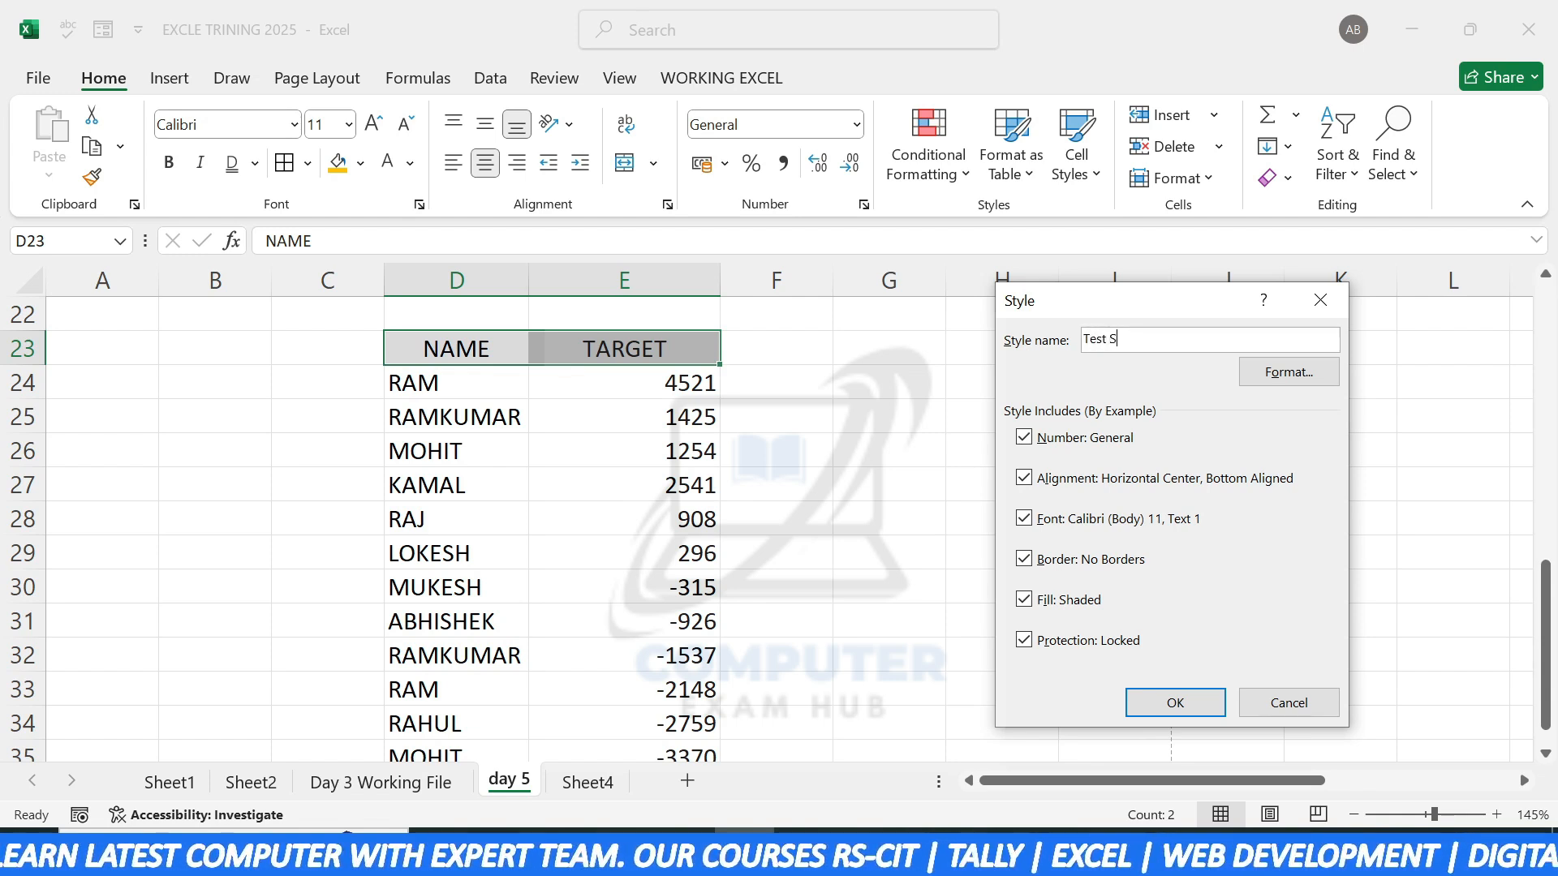
pyautogui.write('yy')
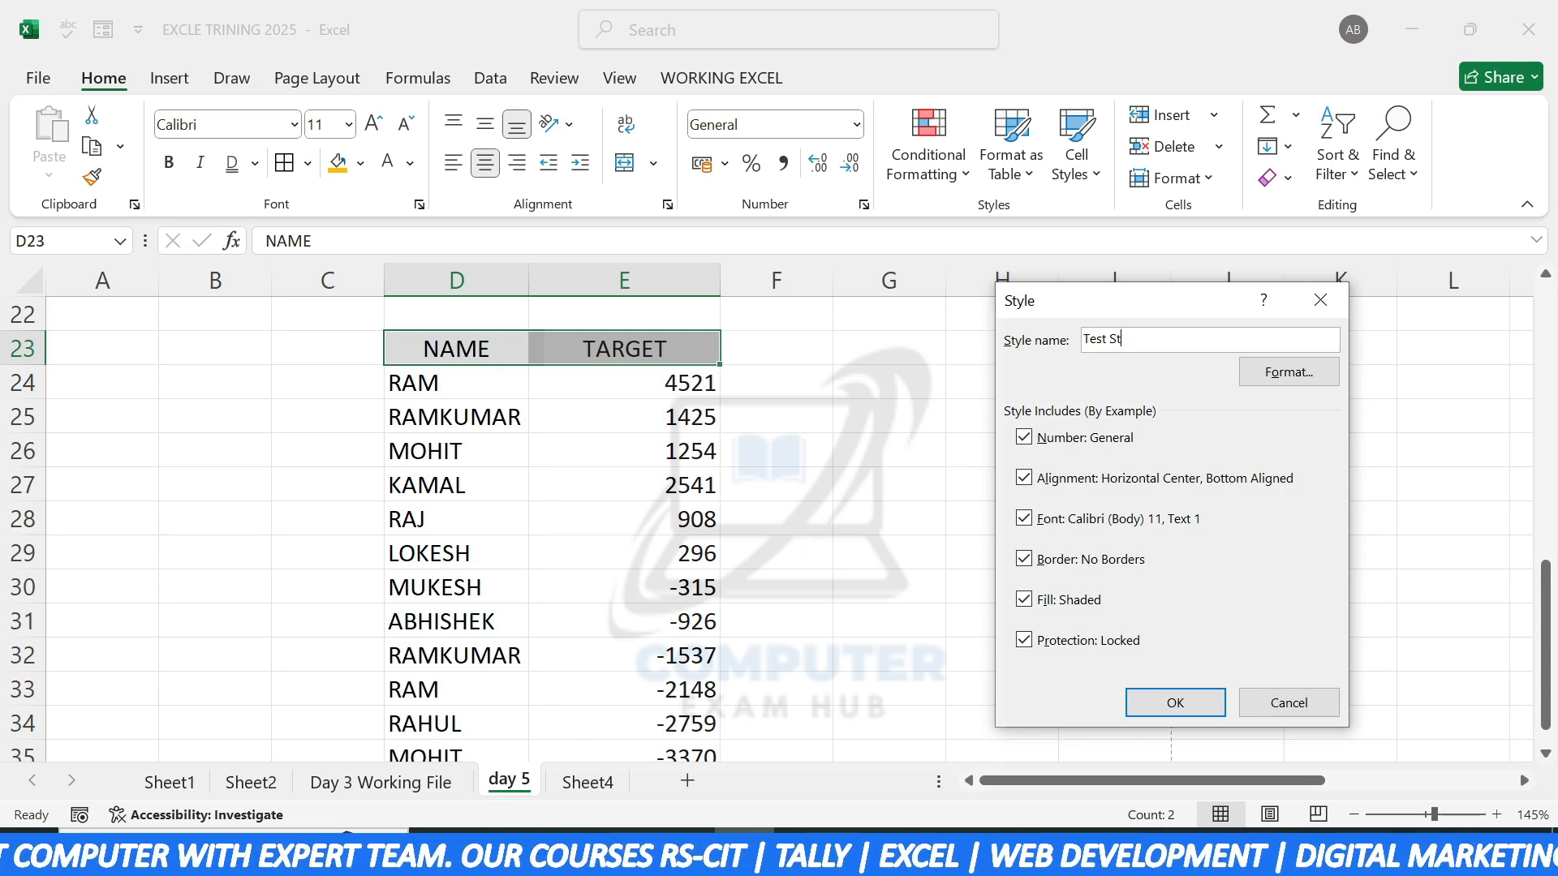
pyautogui.write('le')
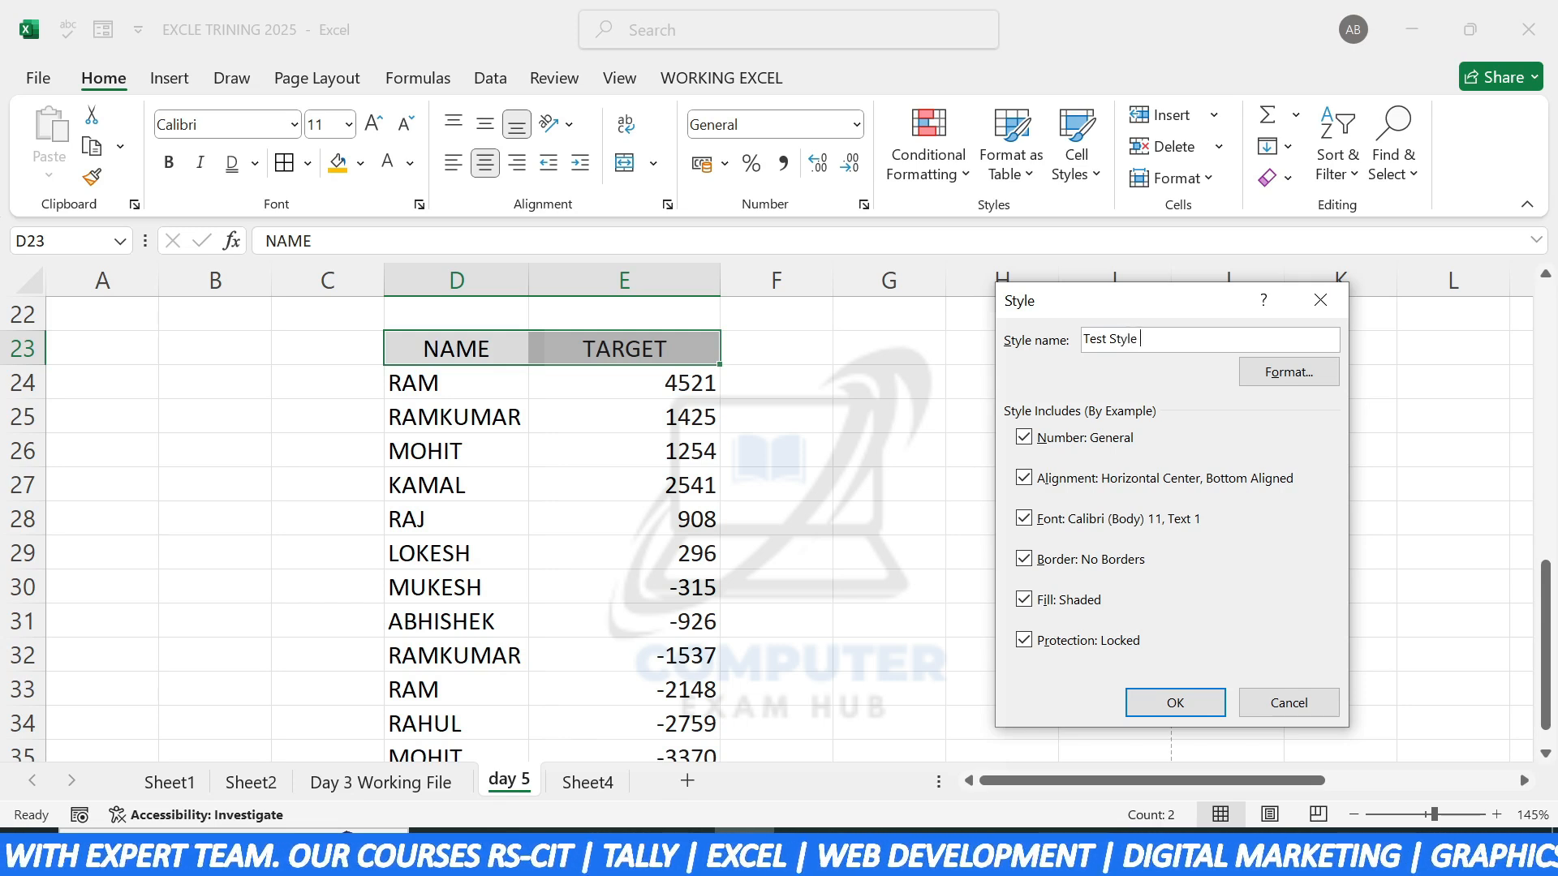
# Step: Set Test Style's font to Aptos Display, bold, size 14, in the black theme colour's 5% lighter shade
pyautogui.moveTo(1209, 302); pyautogui.dragTo(881, 290)
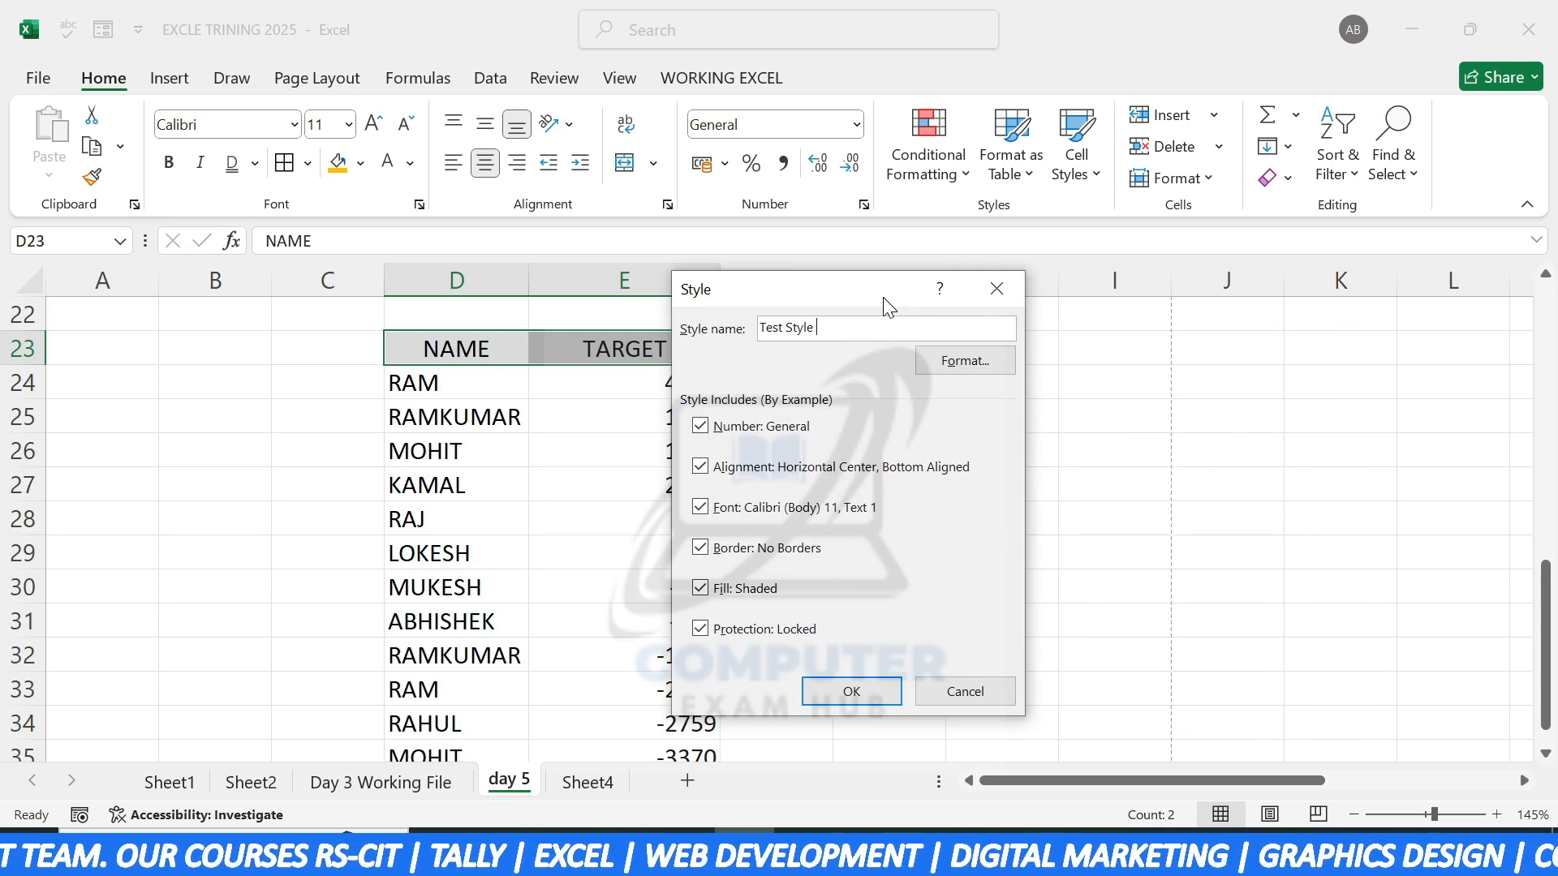
pyautogui.click(952, 362)
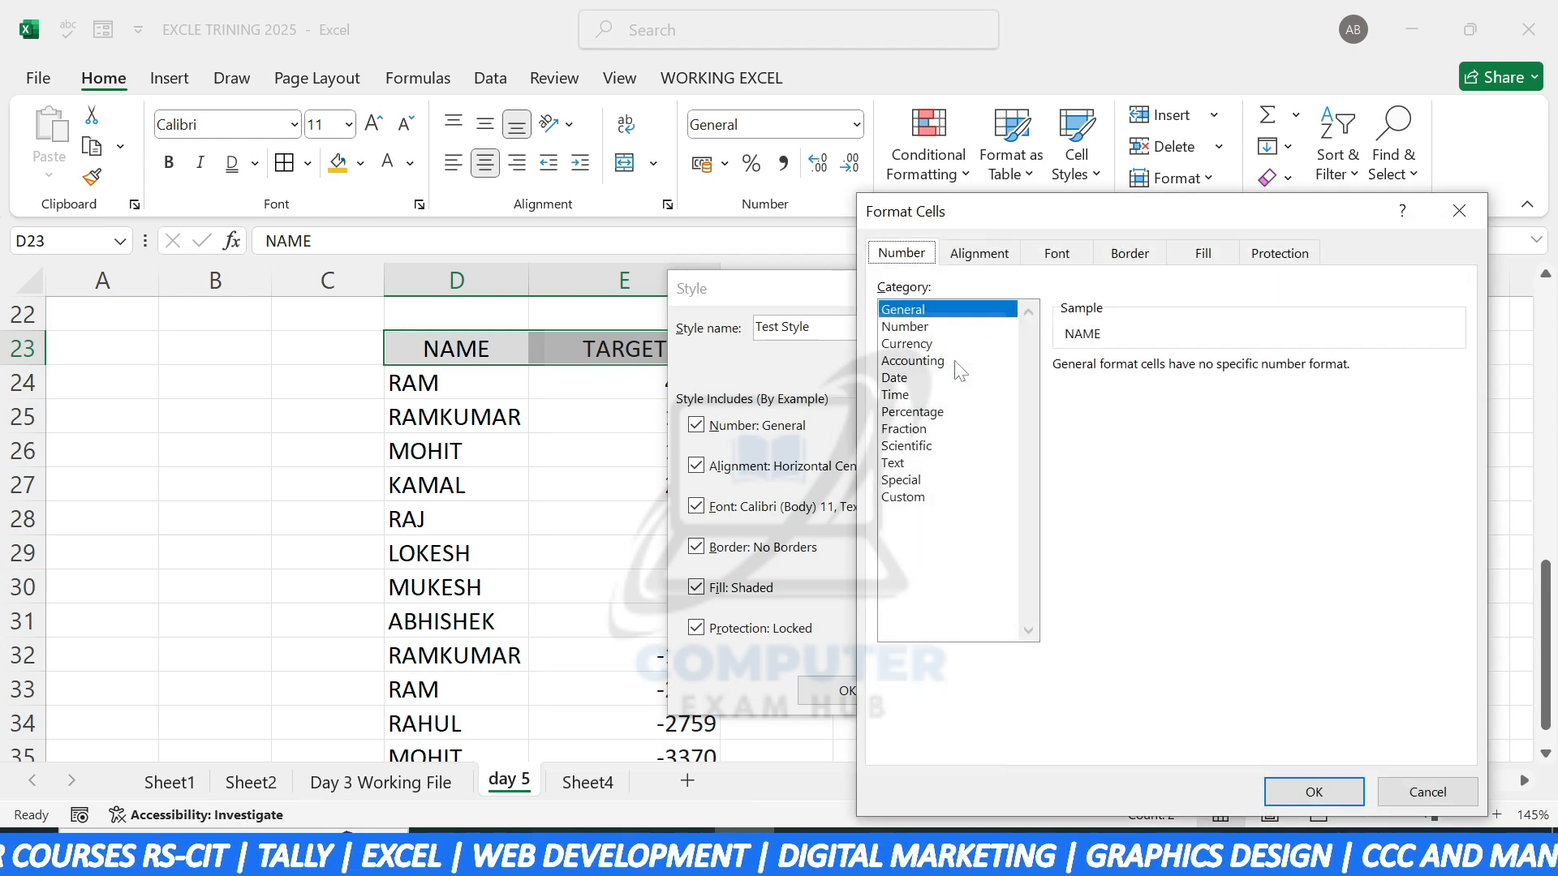
pyautogui.moveTo(1023, 223); pyautogui.dragTo(681, 188)
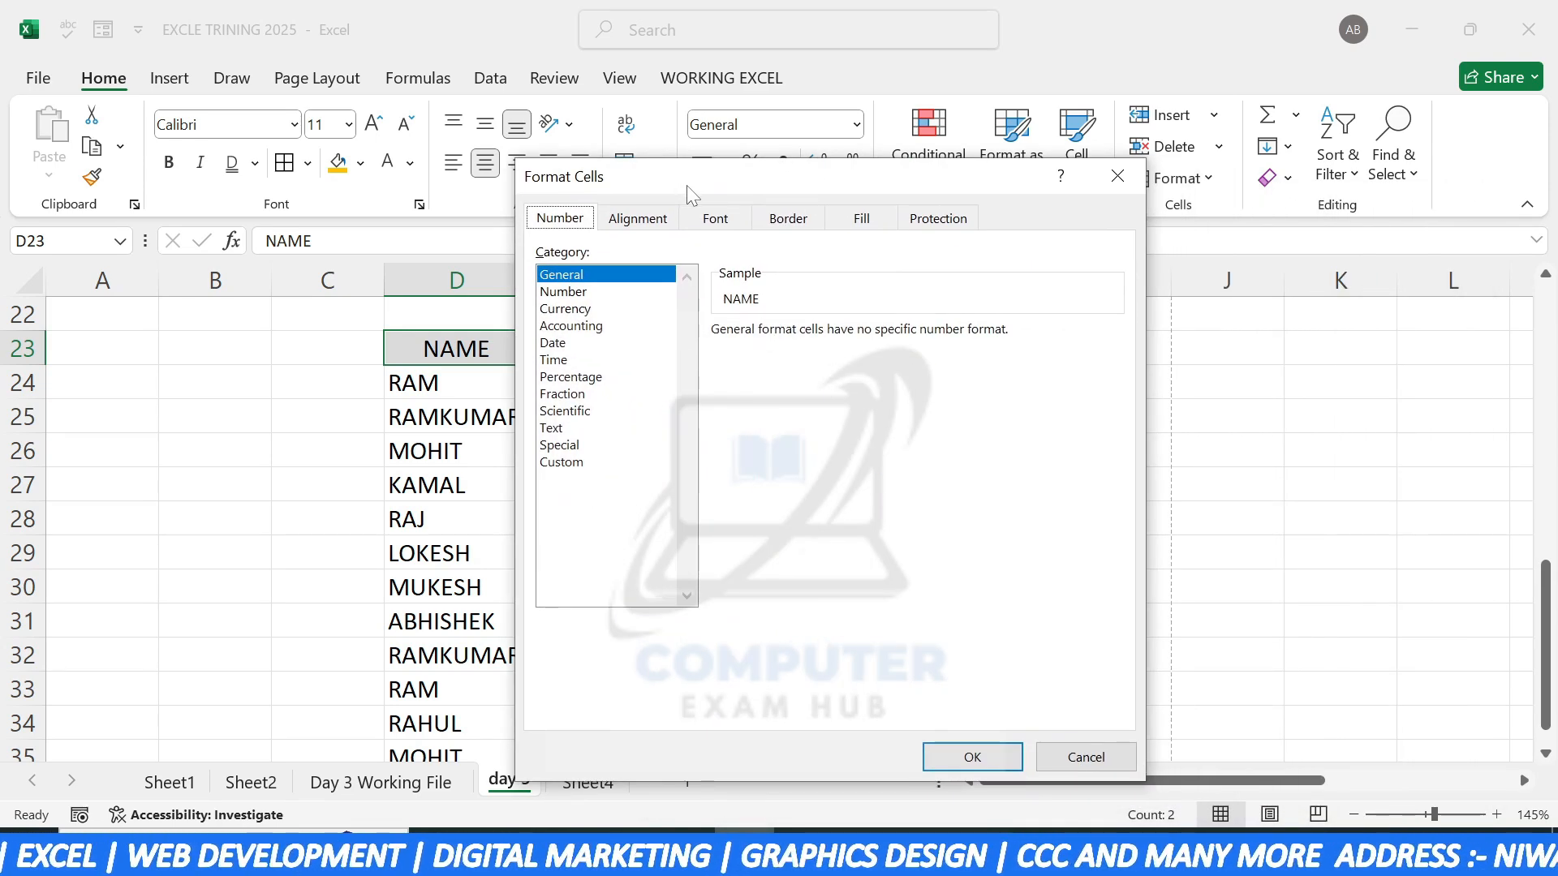
pyautogui.click(784, 220)
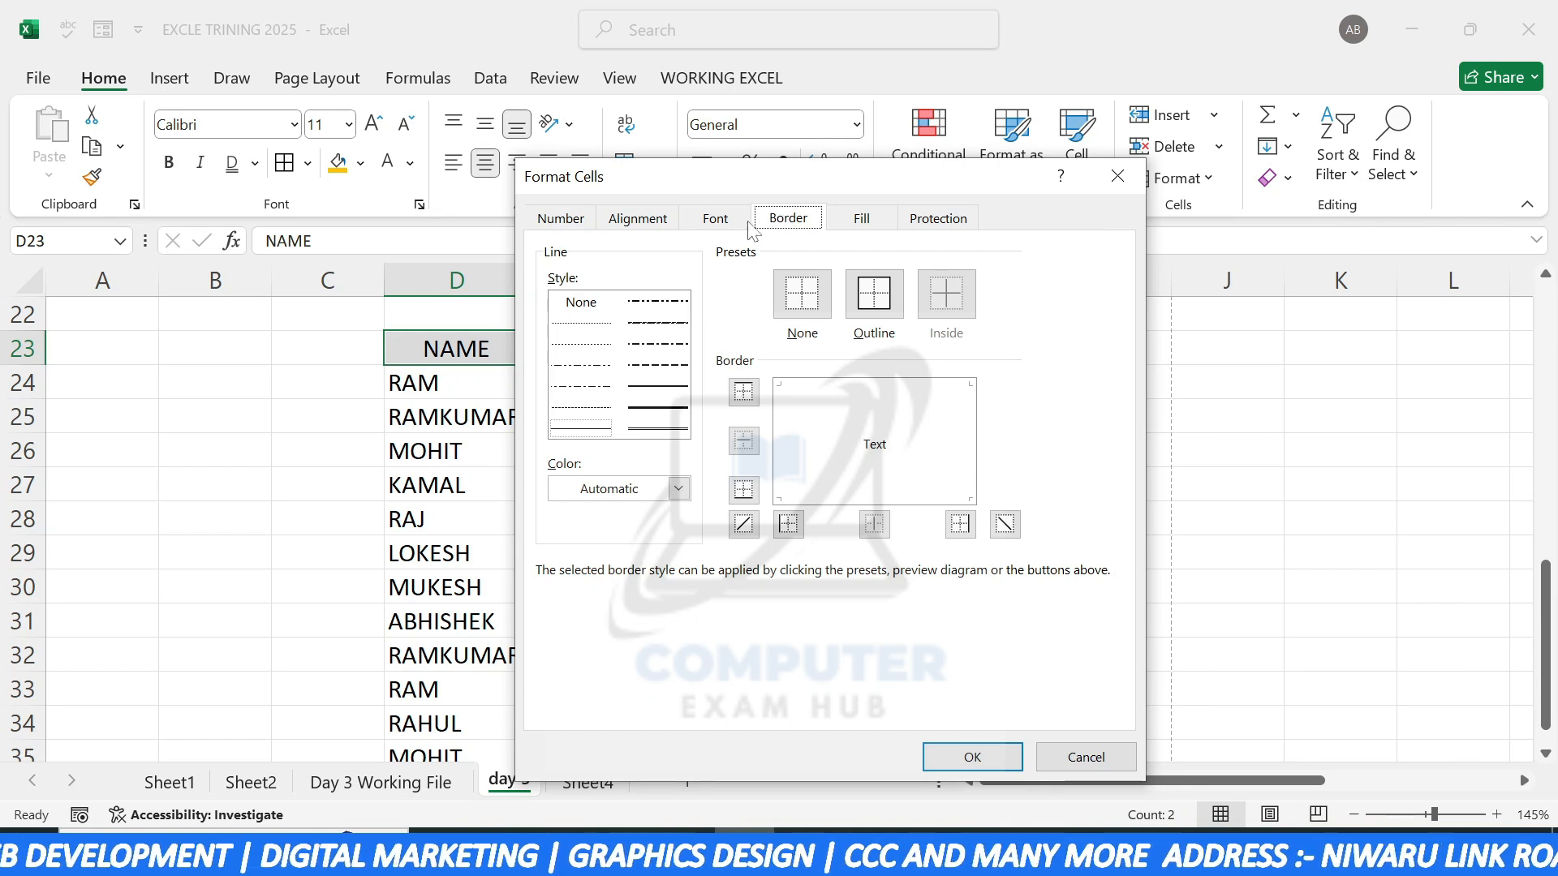
pyautogui.click(724, 231)
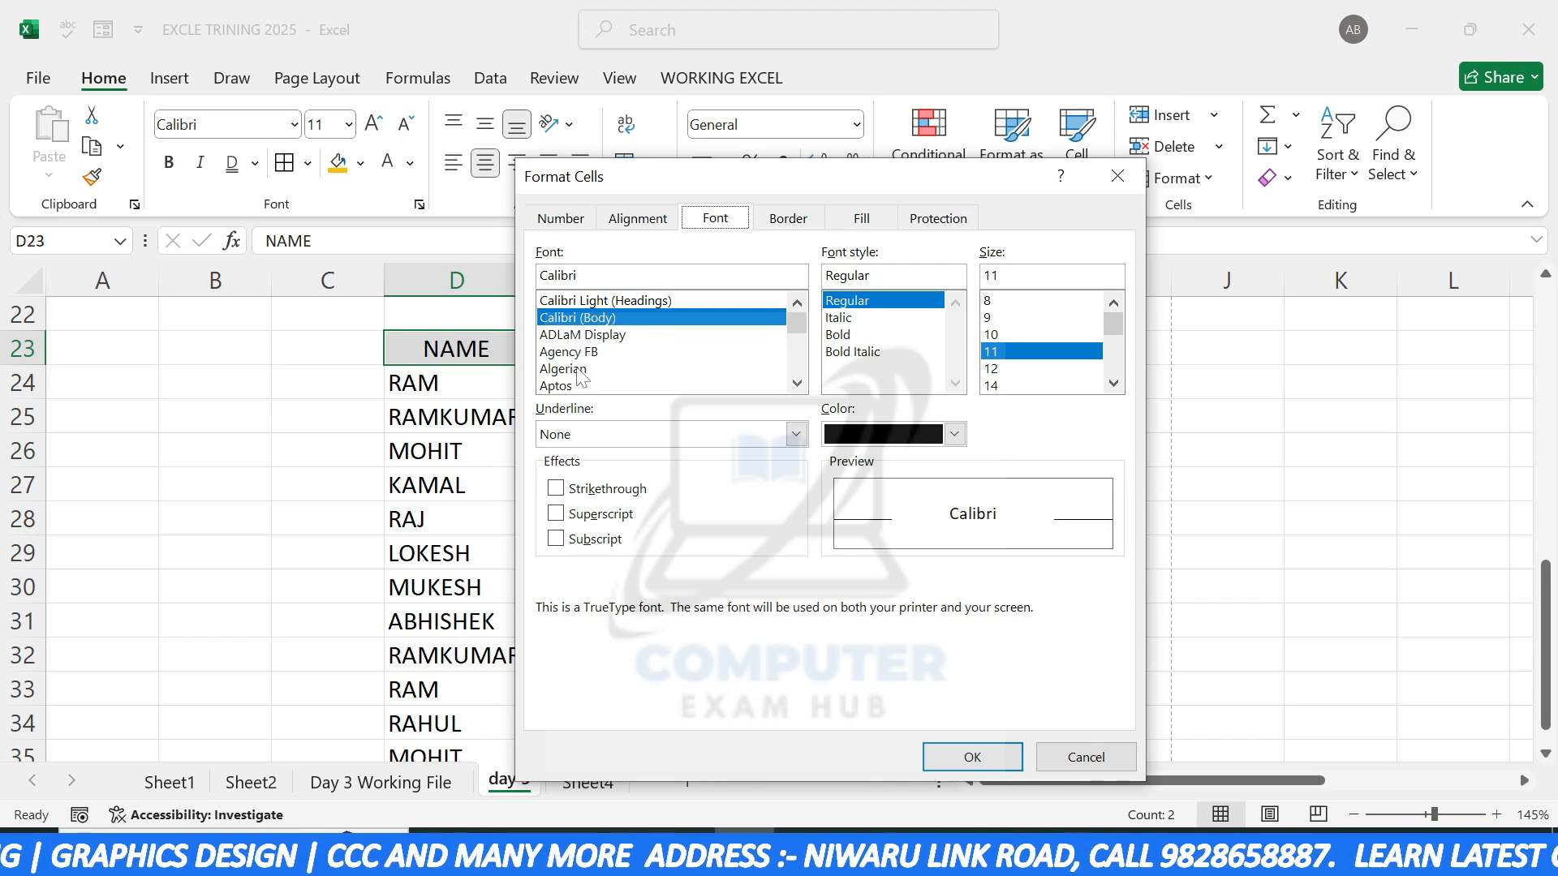
pyautogui.click(796, 383)
pyautogui.click(796, 383)
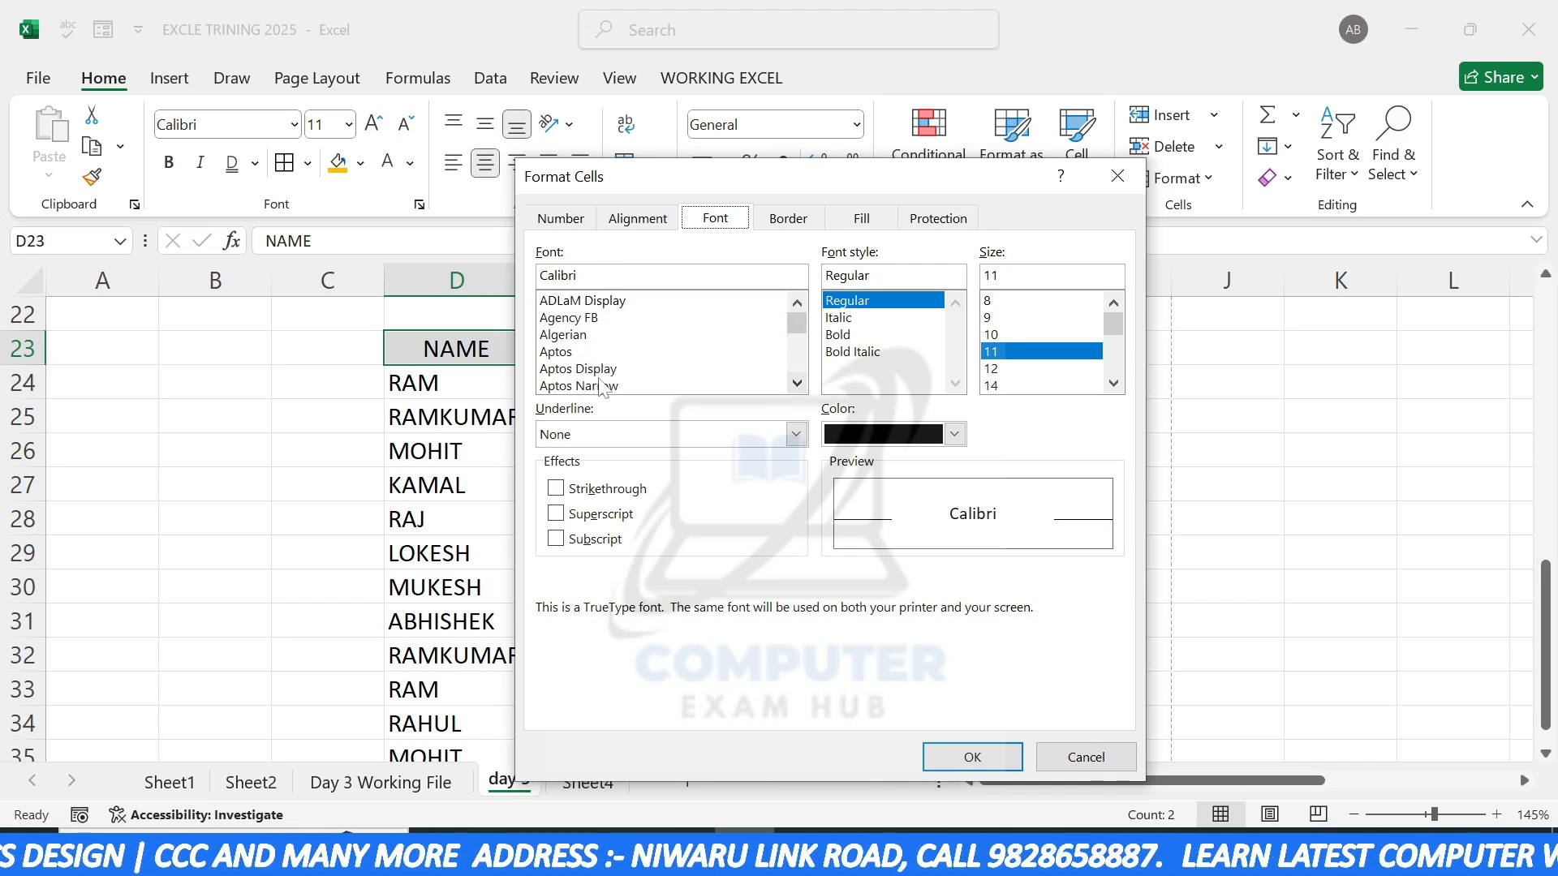
pyautogui.click(598, 372)
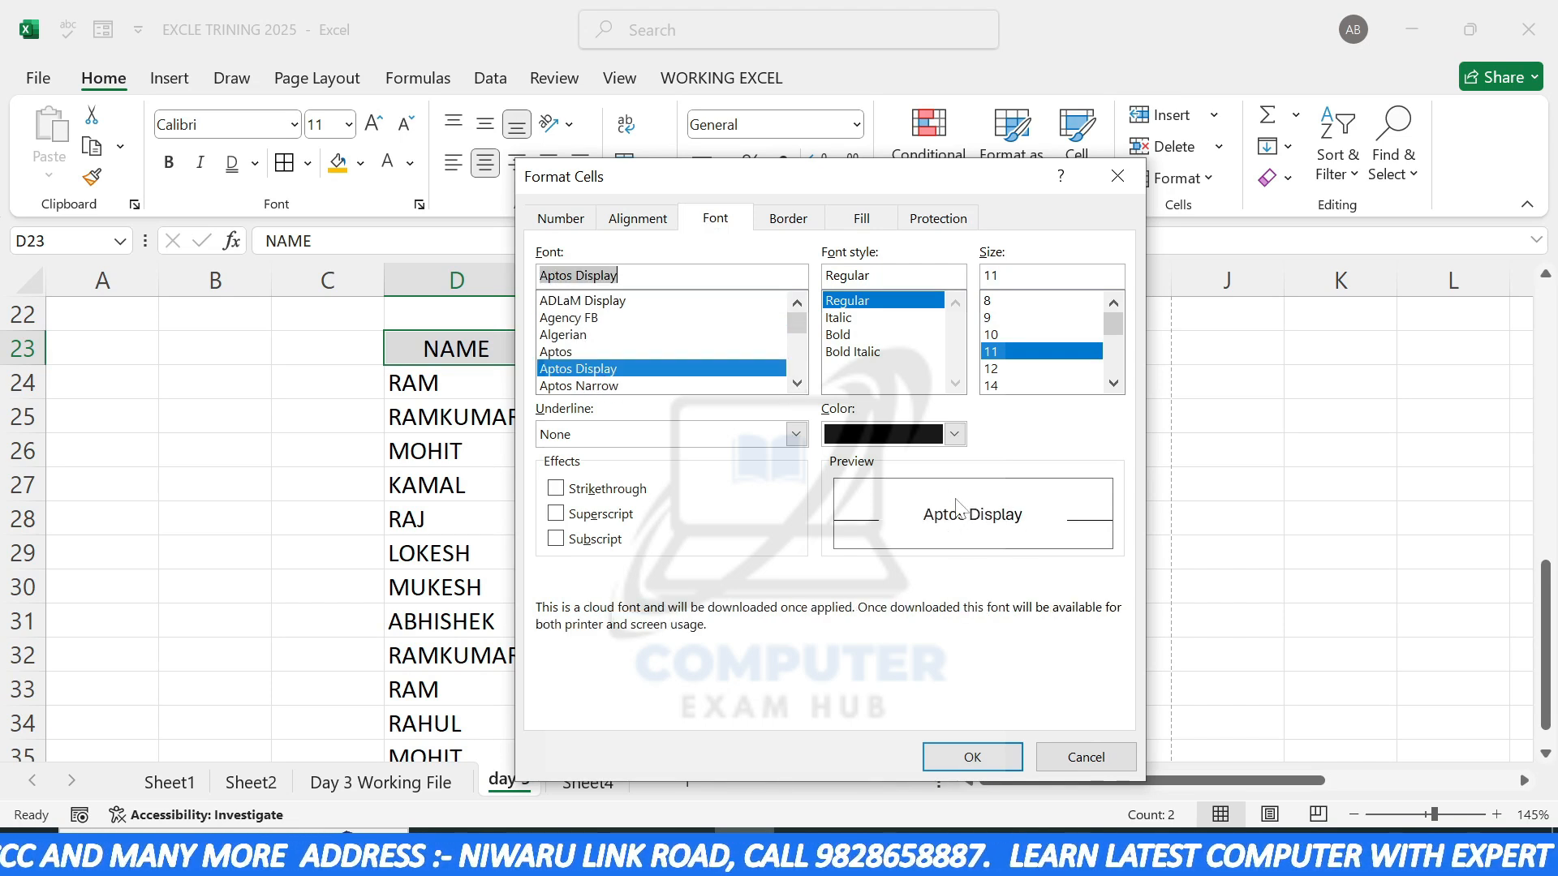
pyautogui.click(954, 436)
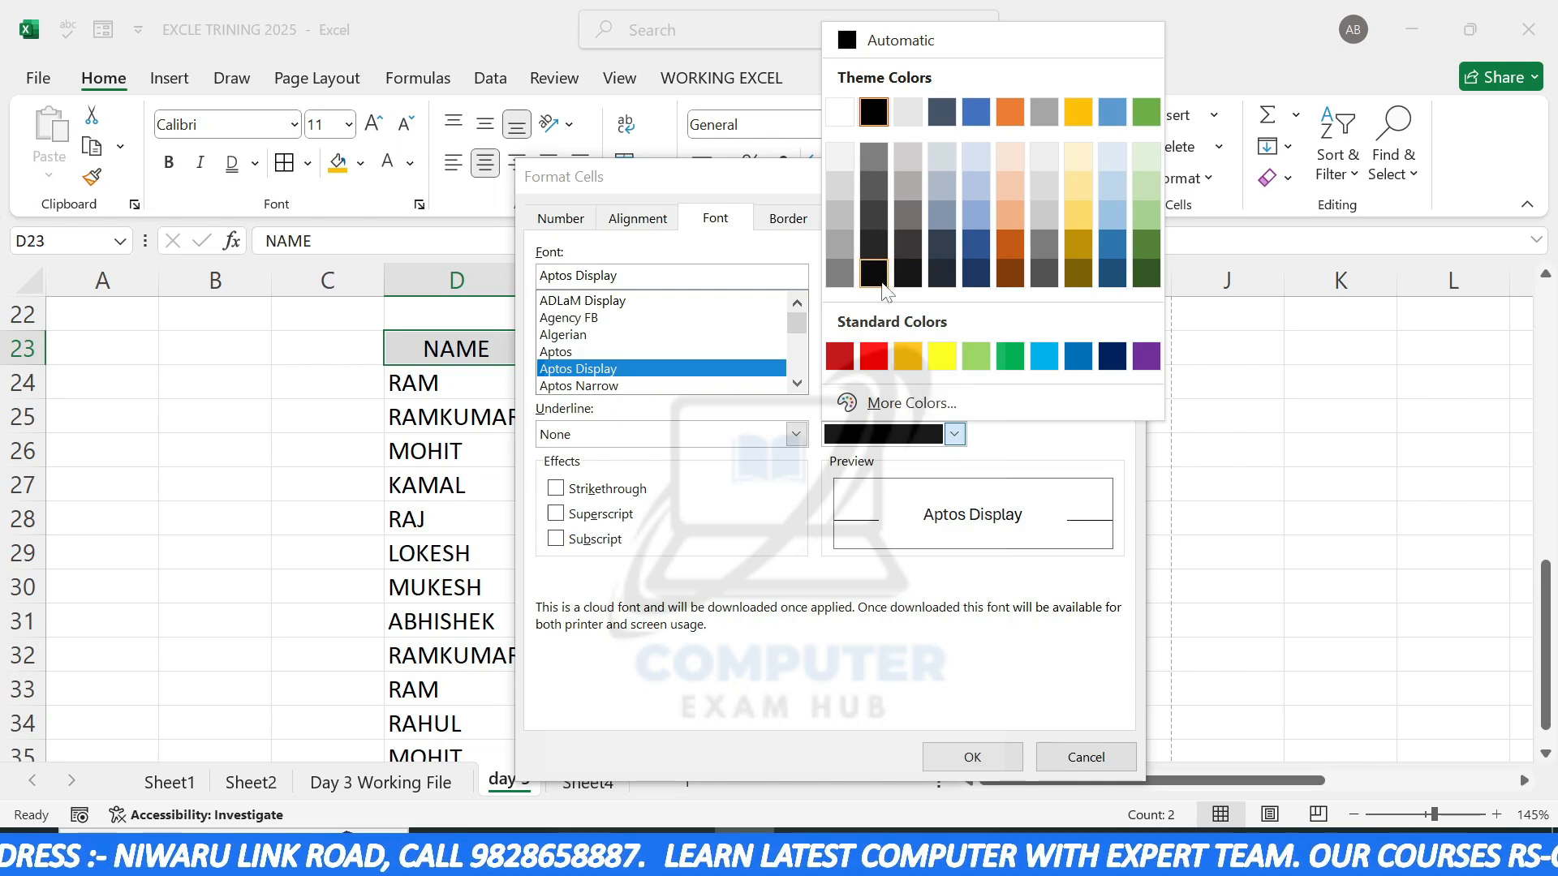
pyautogui.click(880, 278)
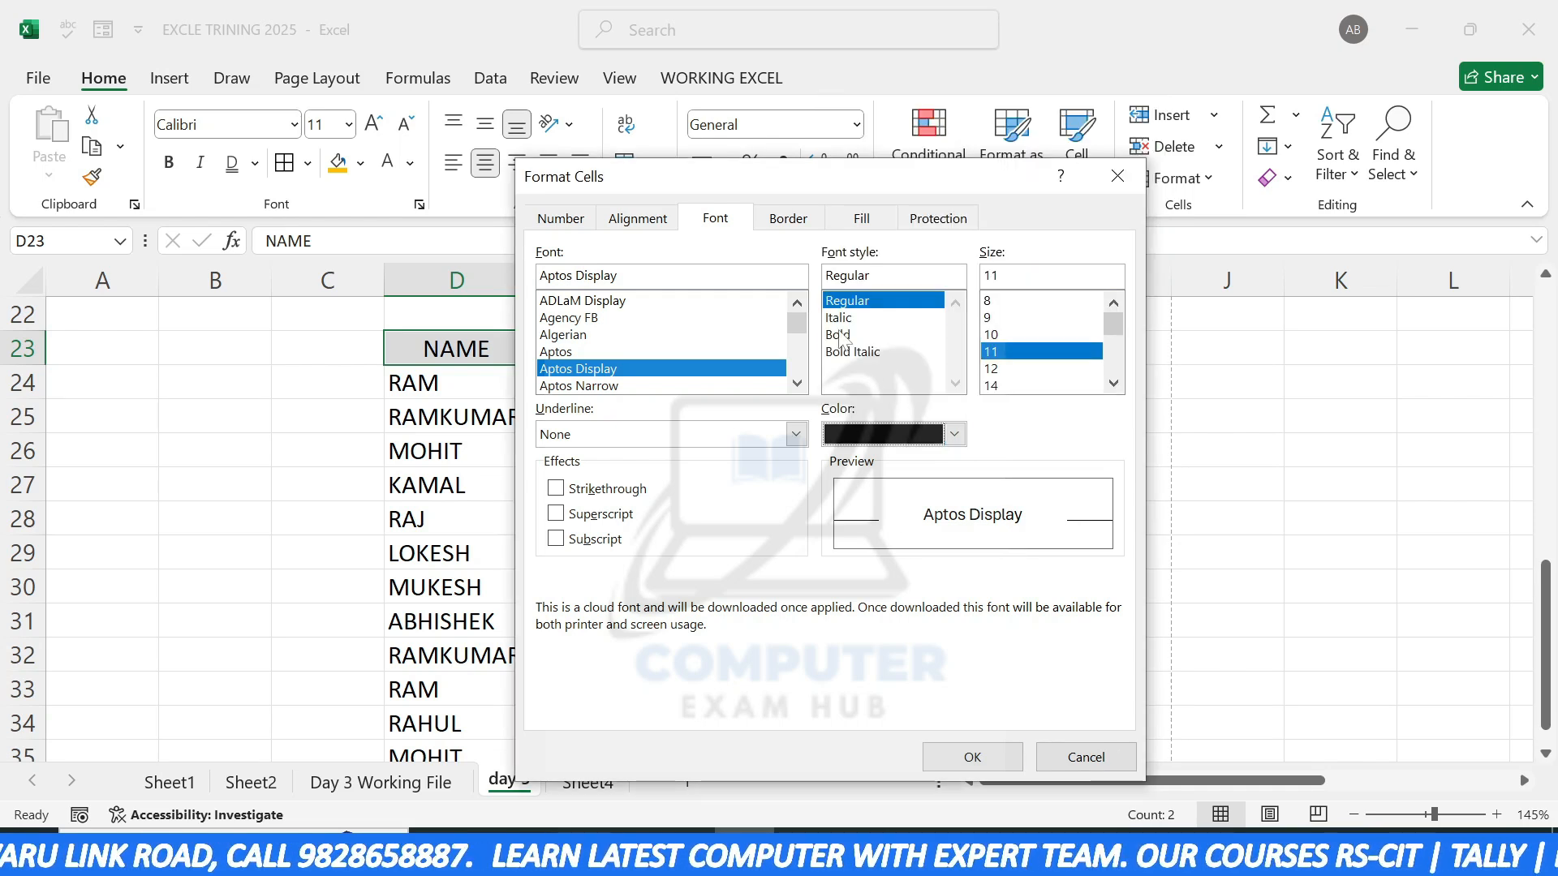
pyautogui.click(843, 335)
pyautogui.click(992, 385)
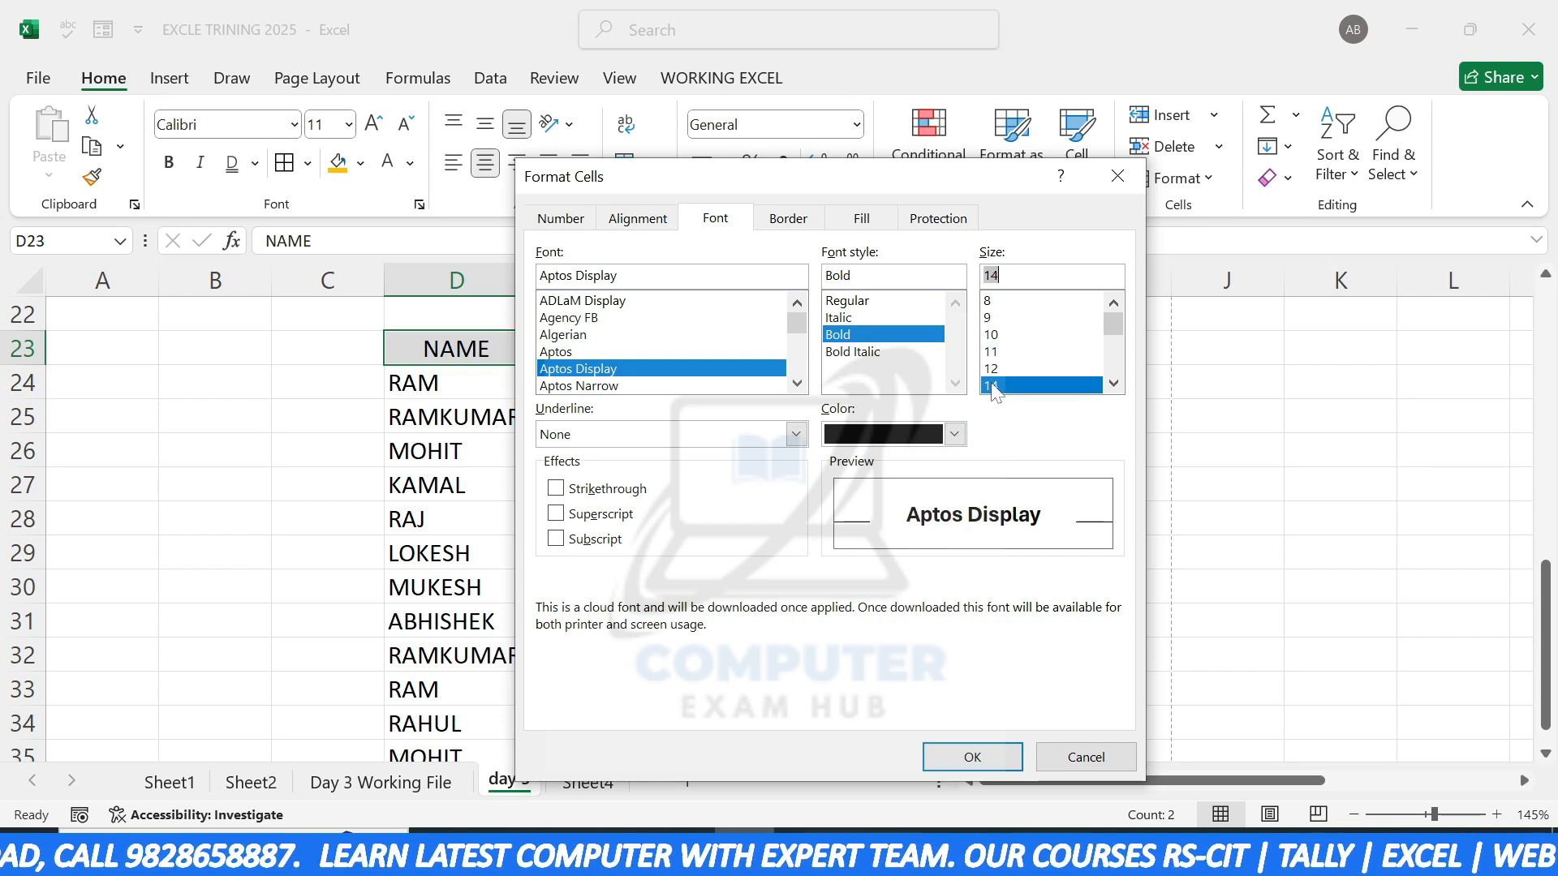
# Step: Give Test Style an outline border on all four sides and a standard yellow background fill
pyautogui.click(795, 220)
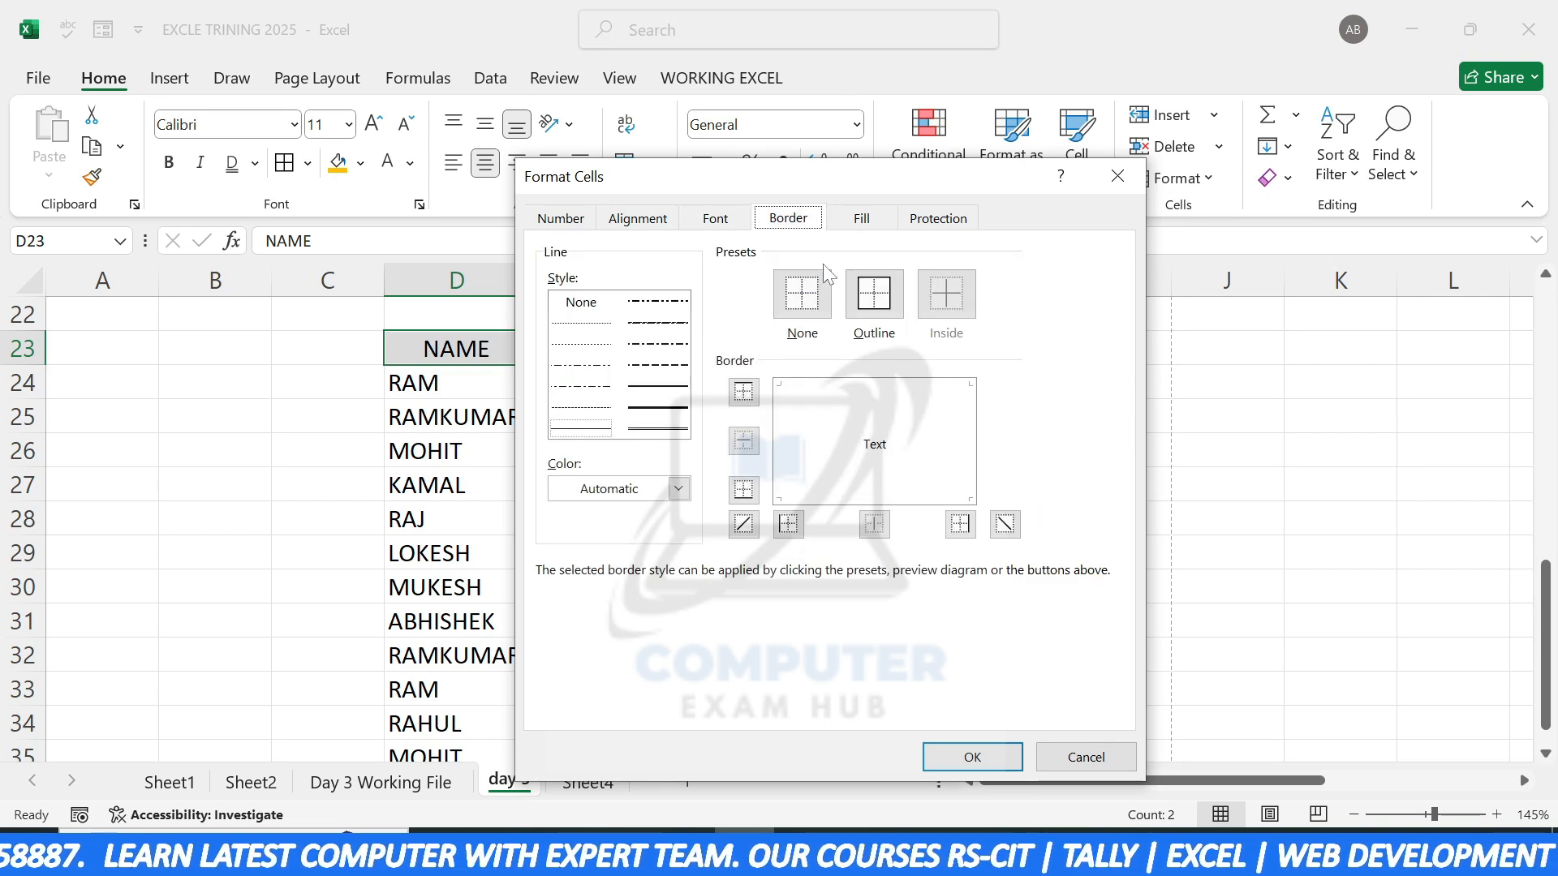
pyautogui.click(874, 294)
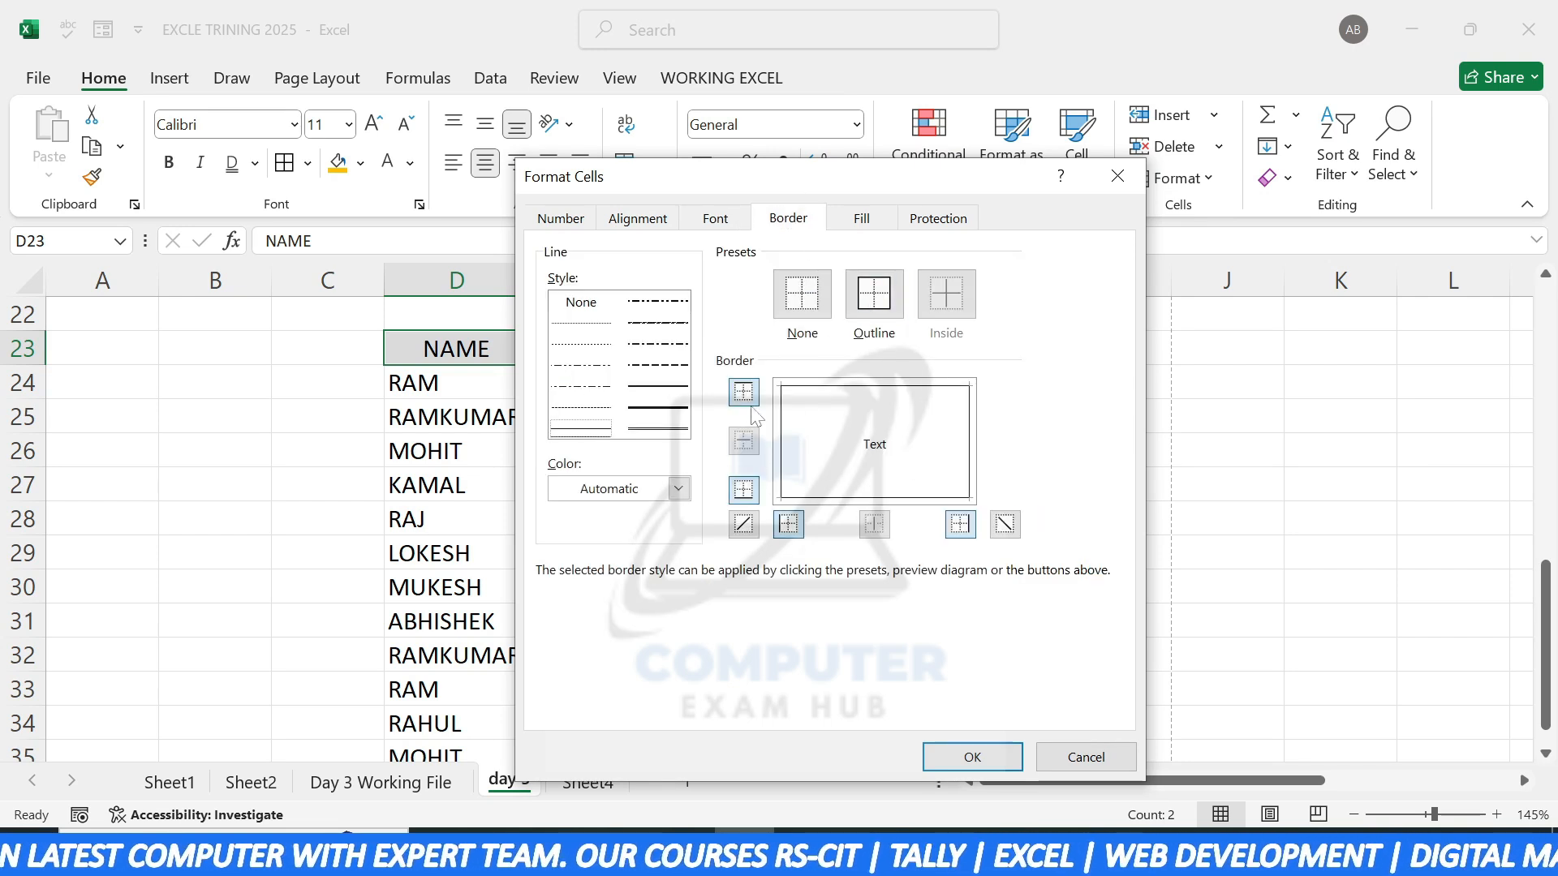
pyautogui.click(861, 218)
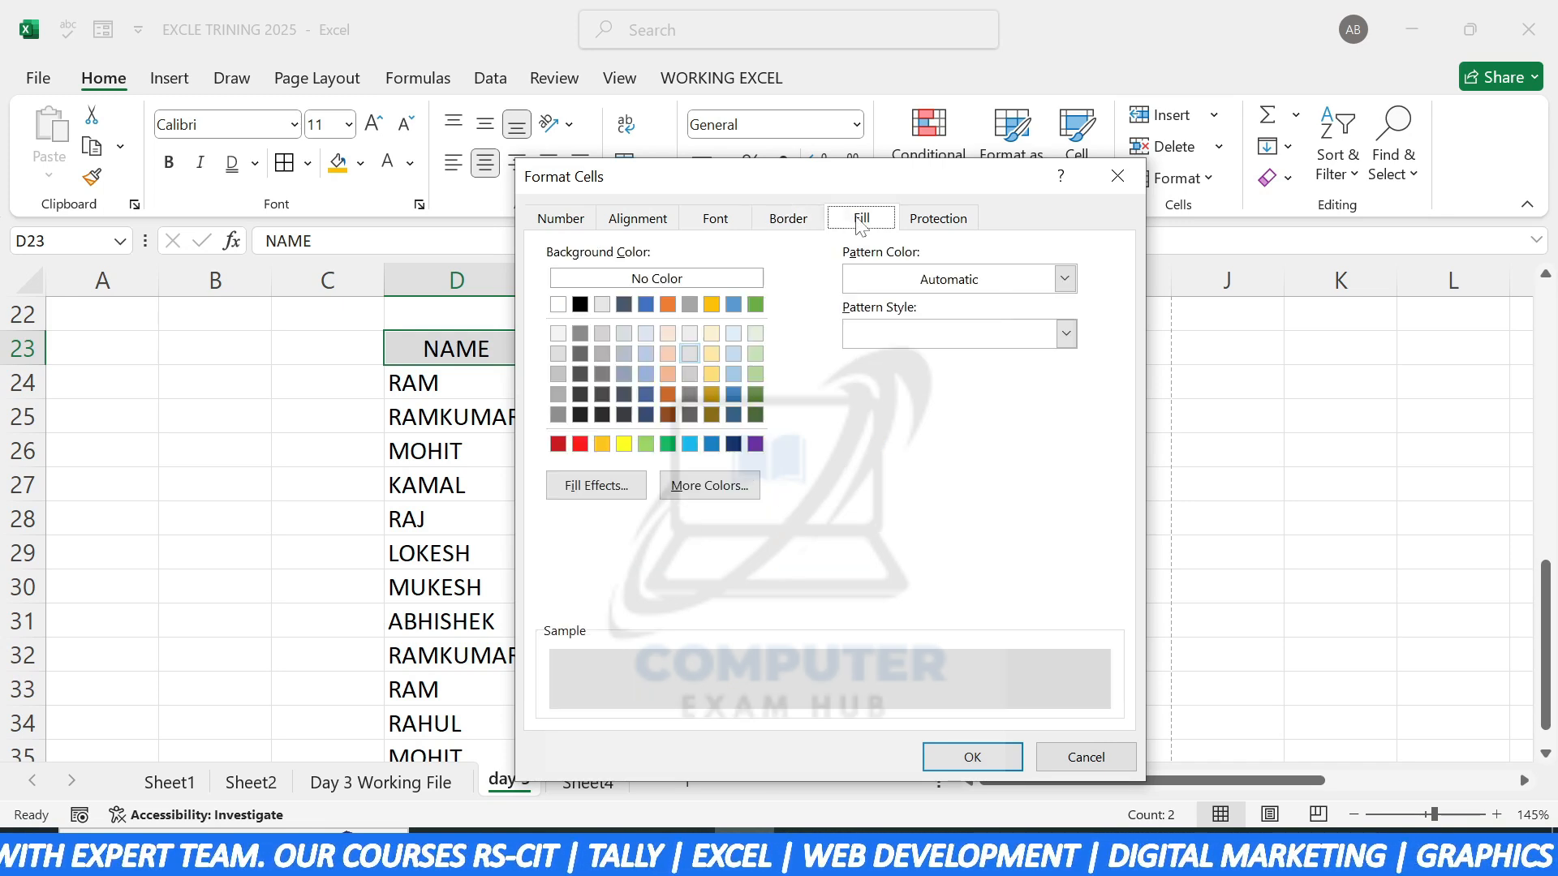
pyautogui.click(624, 444)
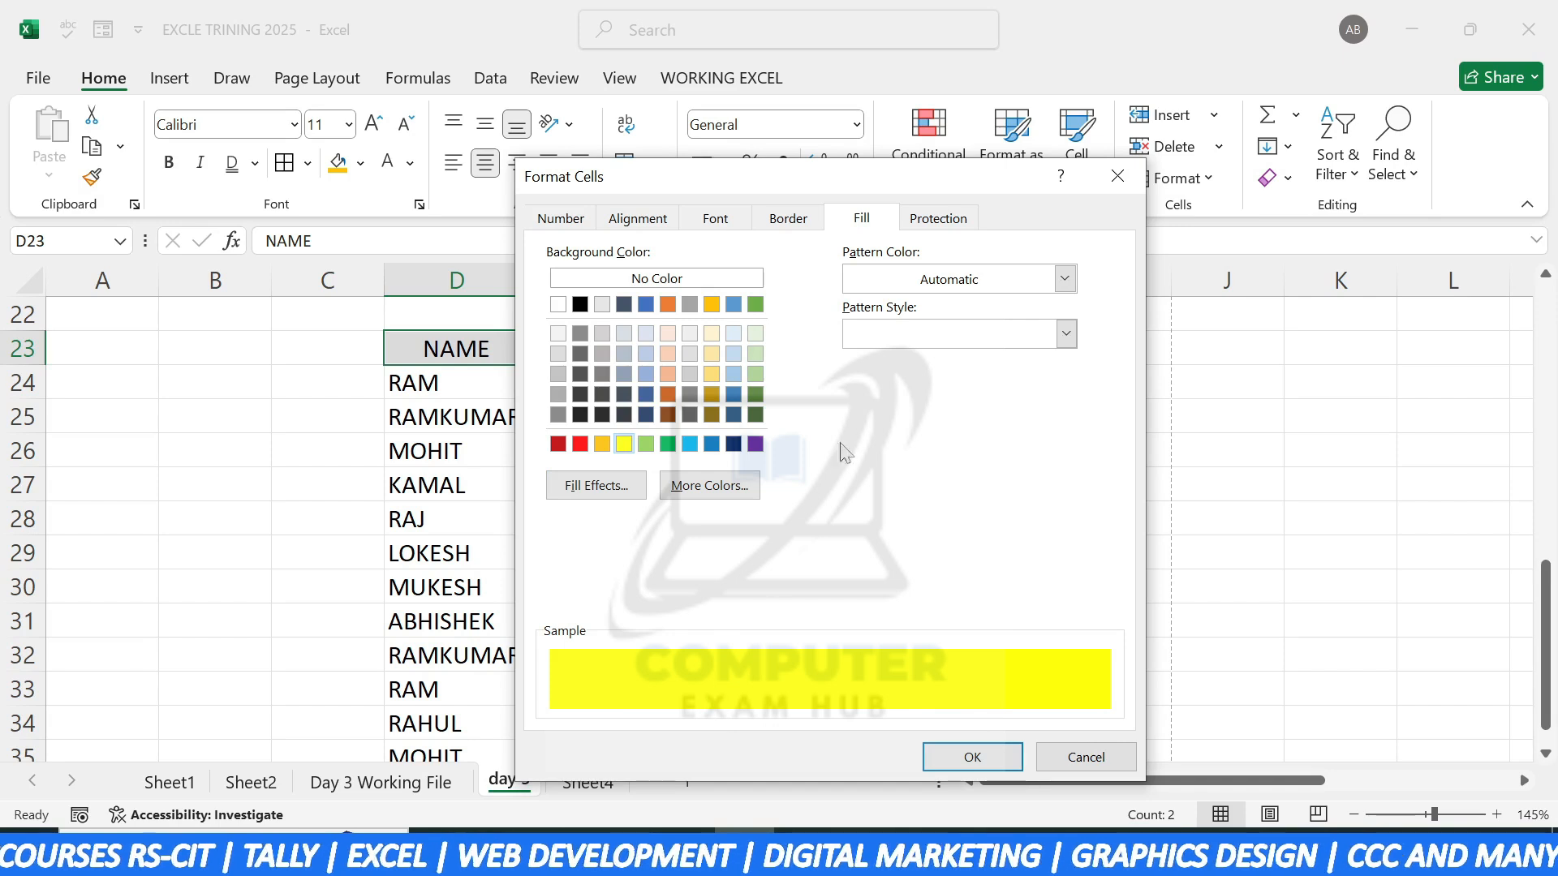
# Step: Add a sparse dotted pattern to Test Style's fill, keeping the automatic pattern color, and save the style
pyautogui.click(1064, 279)
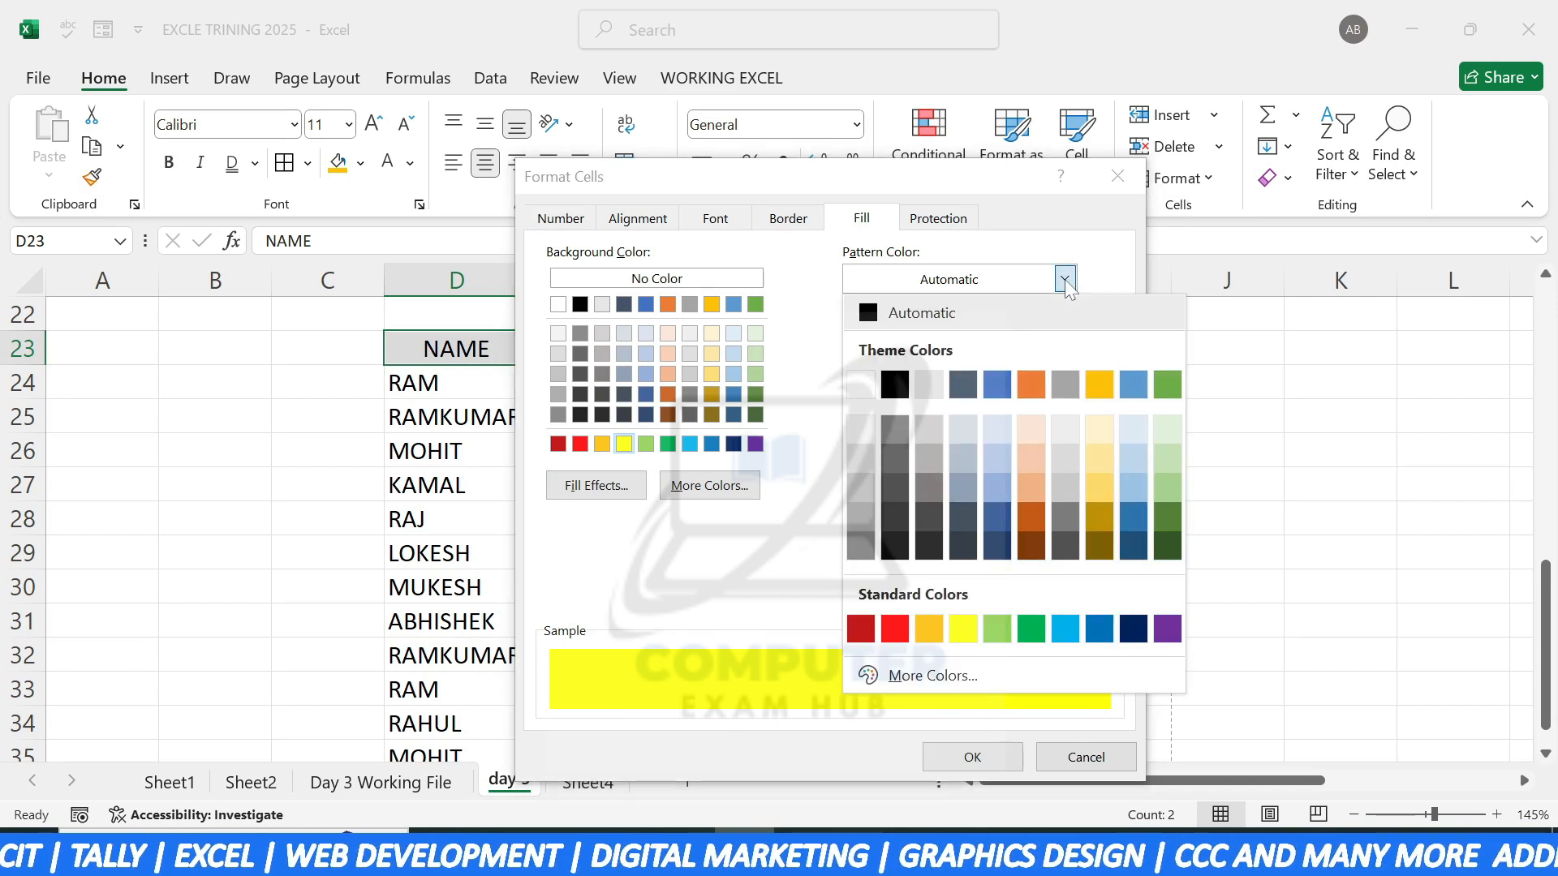
pyautogui.click(1064, 279)
pyautogui.click(1068, 332)
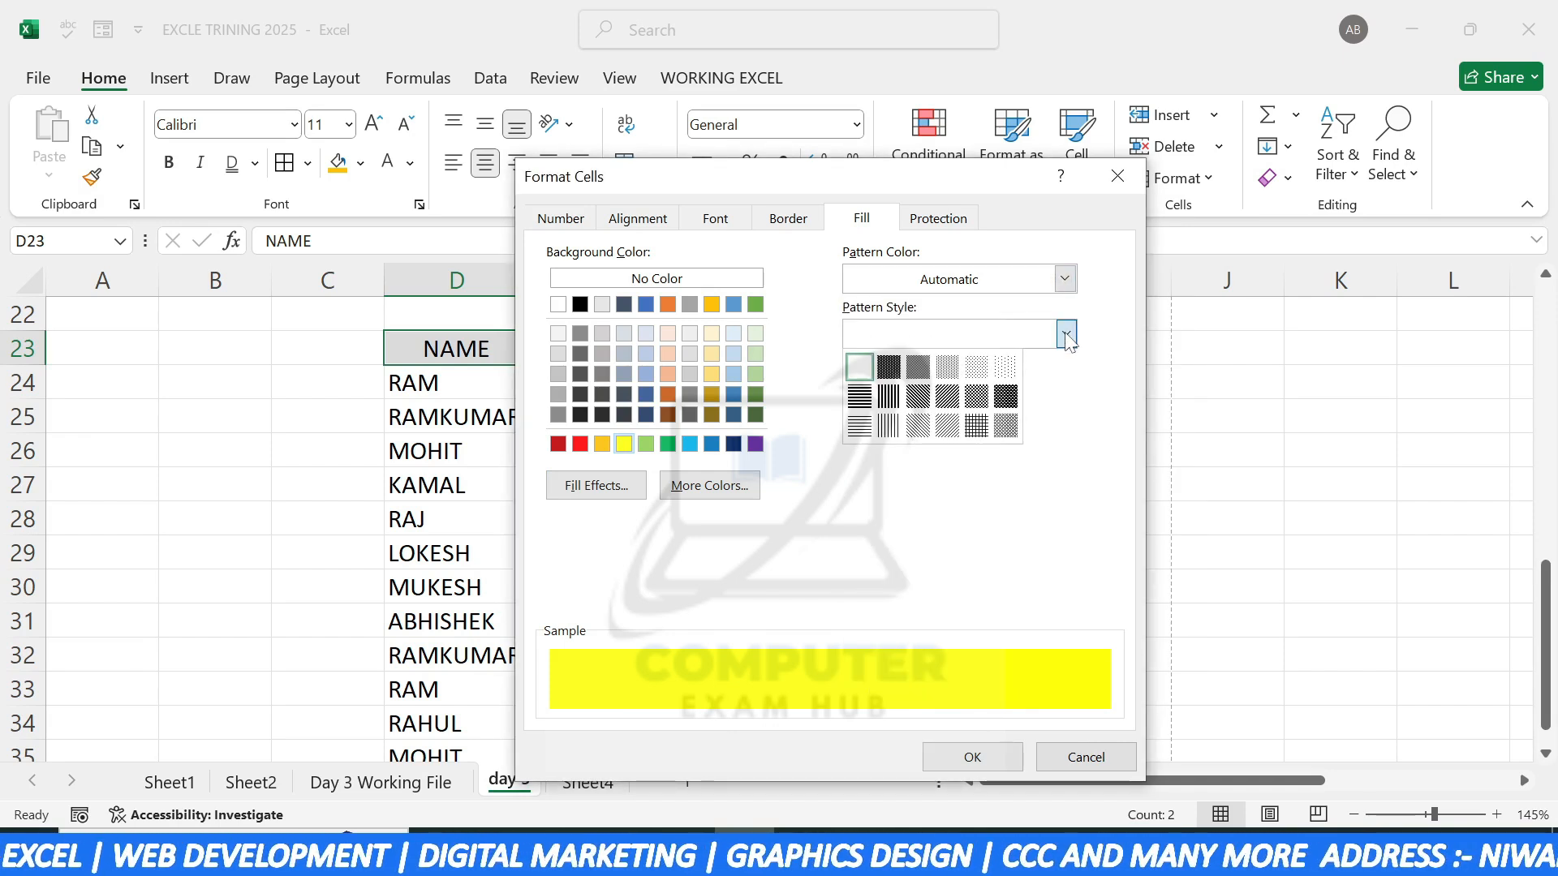
pyautogui.click(1008, 369)
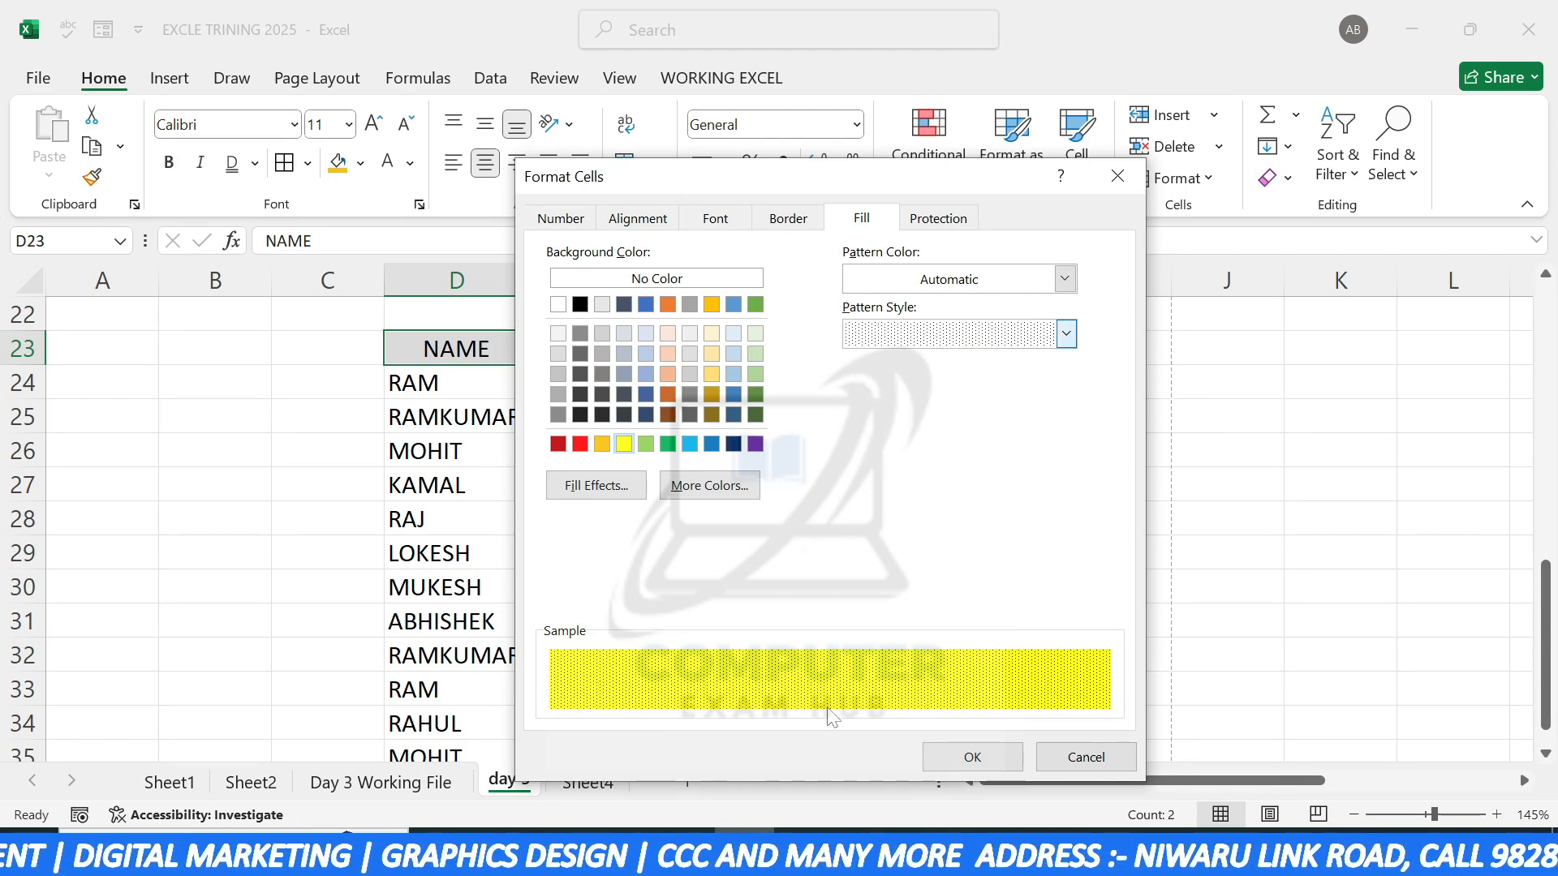
pyautogui.click(965, 762)
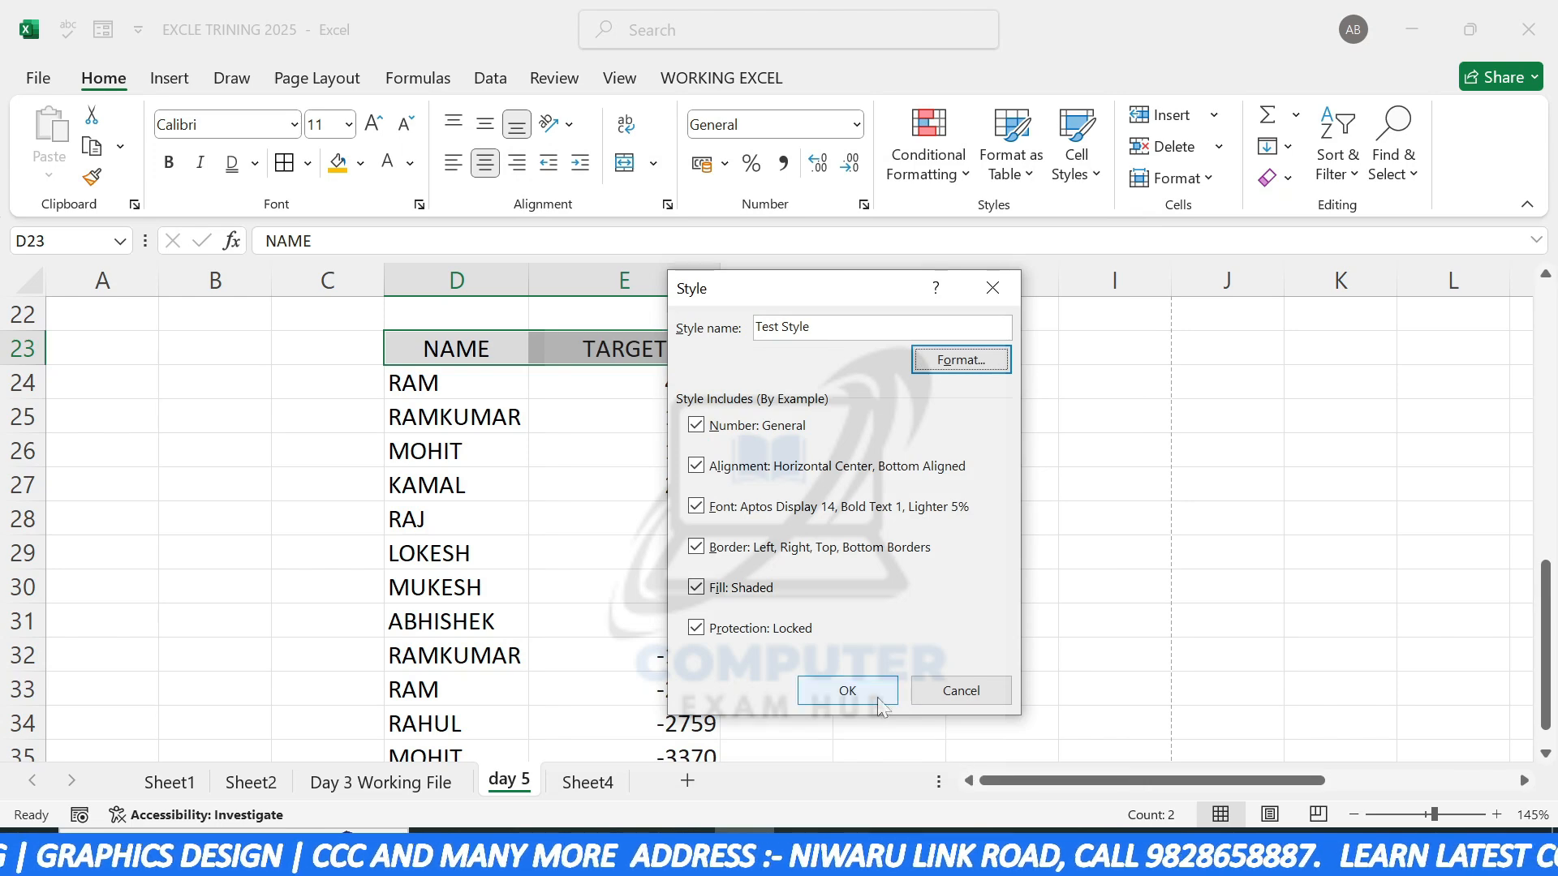
pyautogui.click(859, 688)
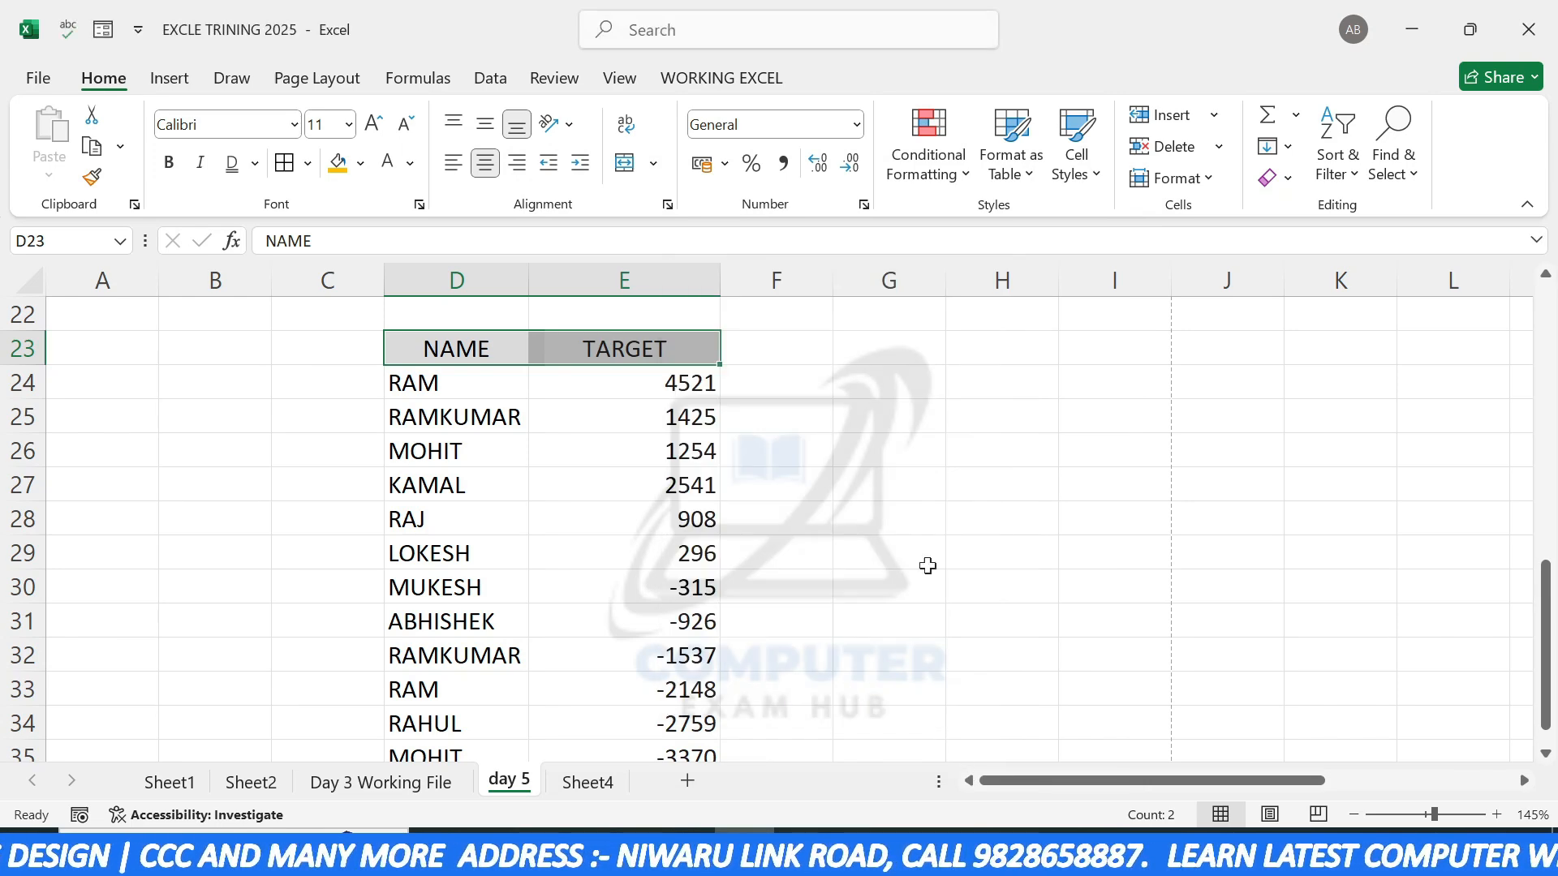
# Step: Apply the custom Test Style to the NAME and TARGET header cells D23:E23 in the day 5 sheet
pyautogui.click(1070, 177)
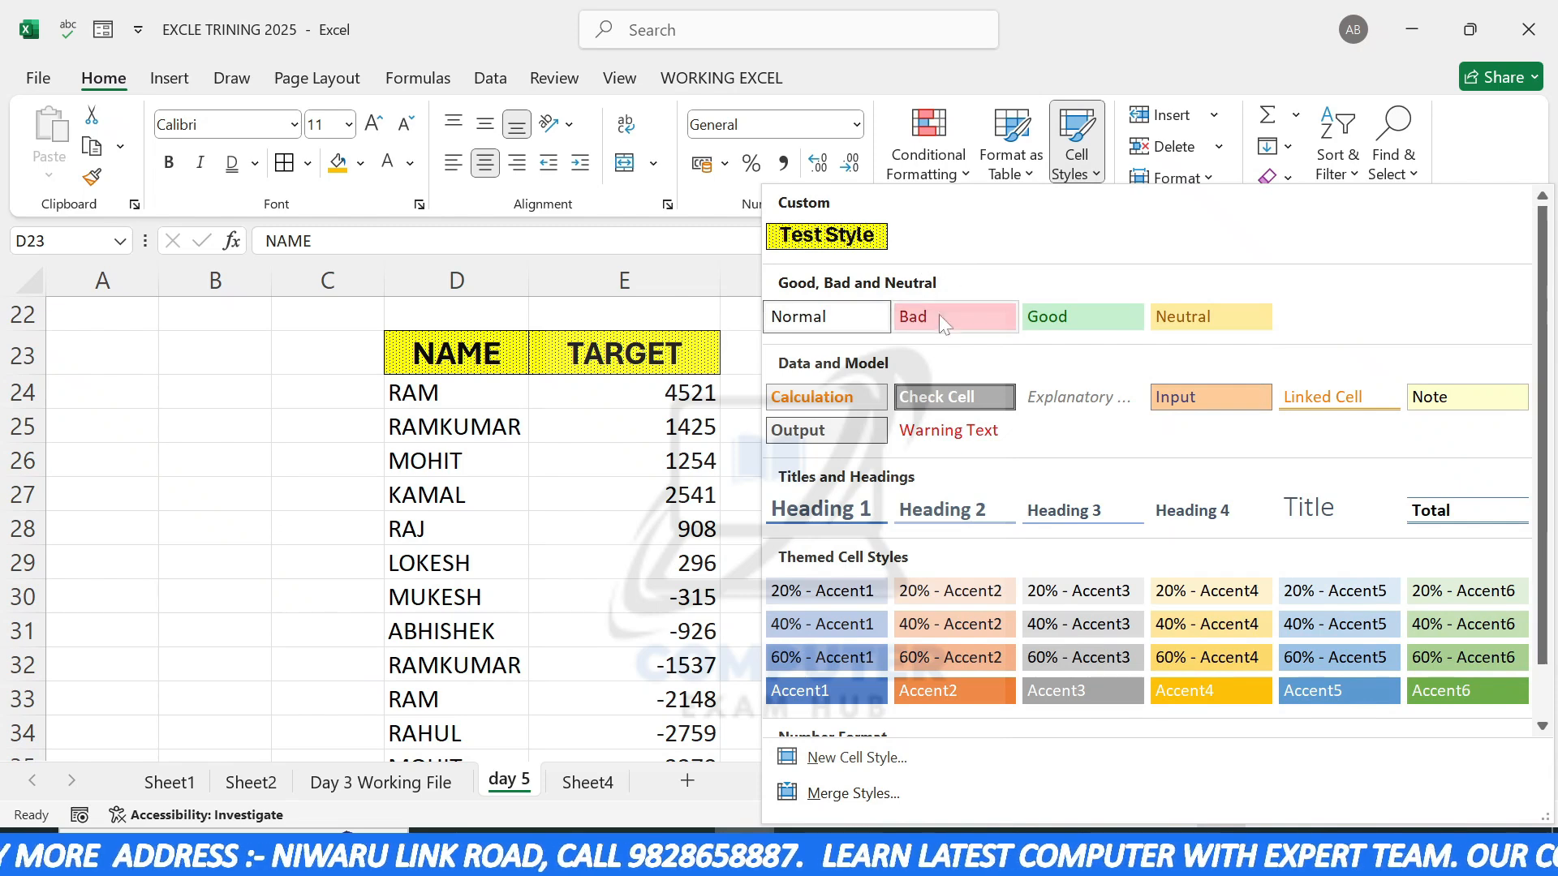
pyautogui.click(261, 546)
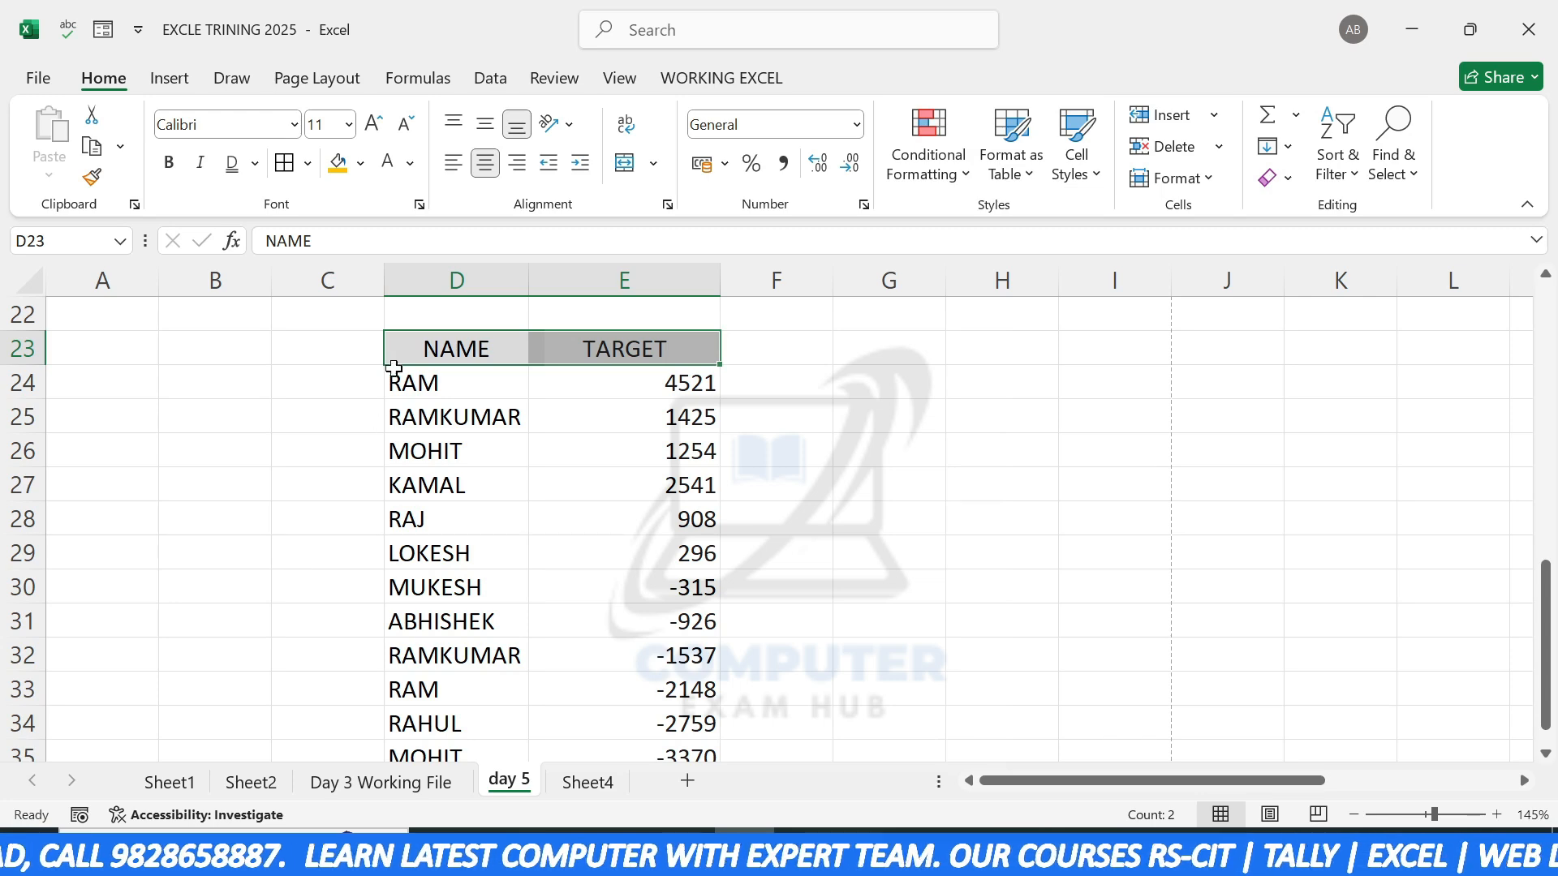
pyautogui.moveTo(420, 350); pyautogui.dragTo(653, 348)
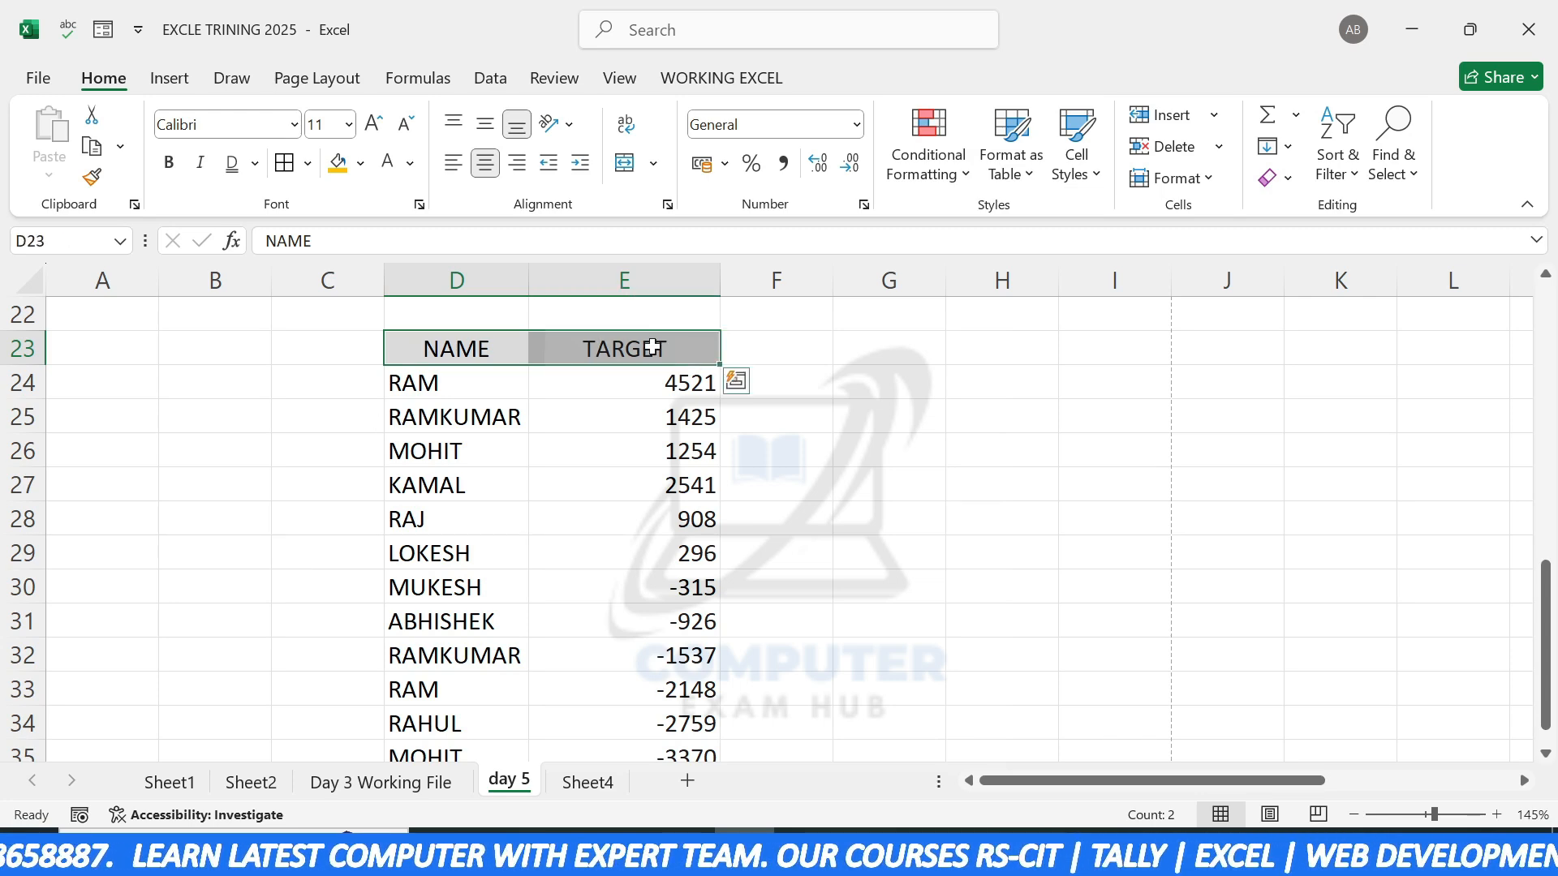
pyautogui.click(1075, 154)
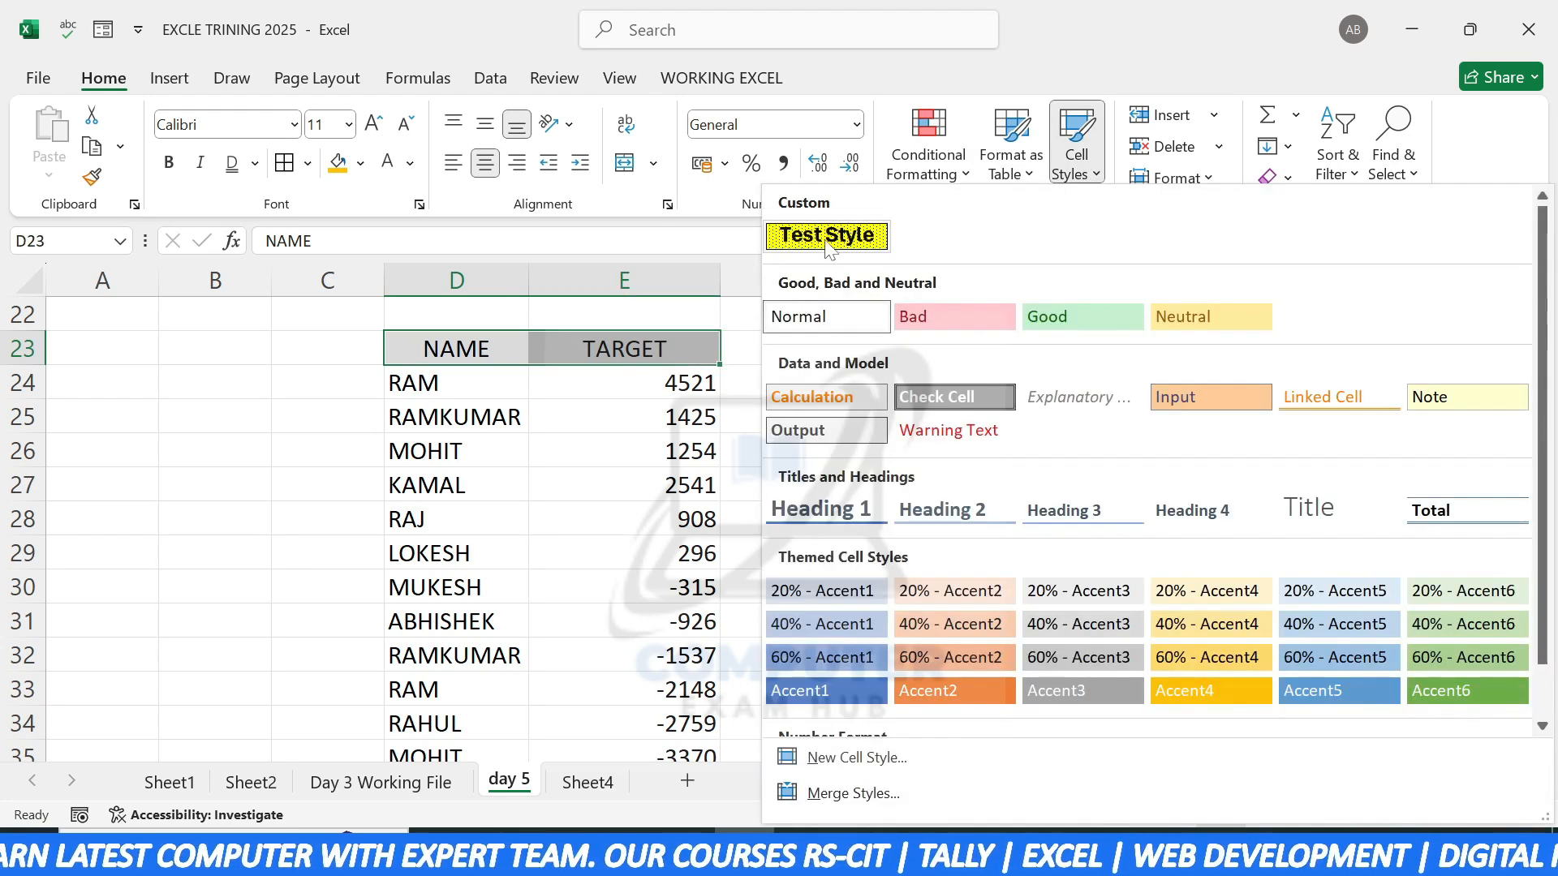
pyautogui.click(806, 136)
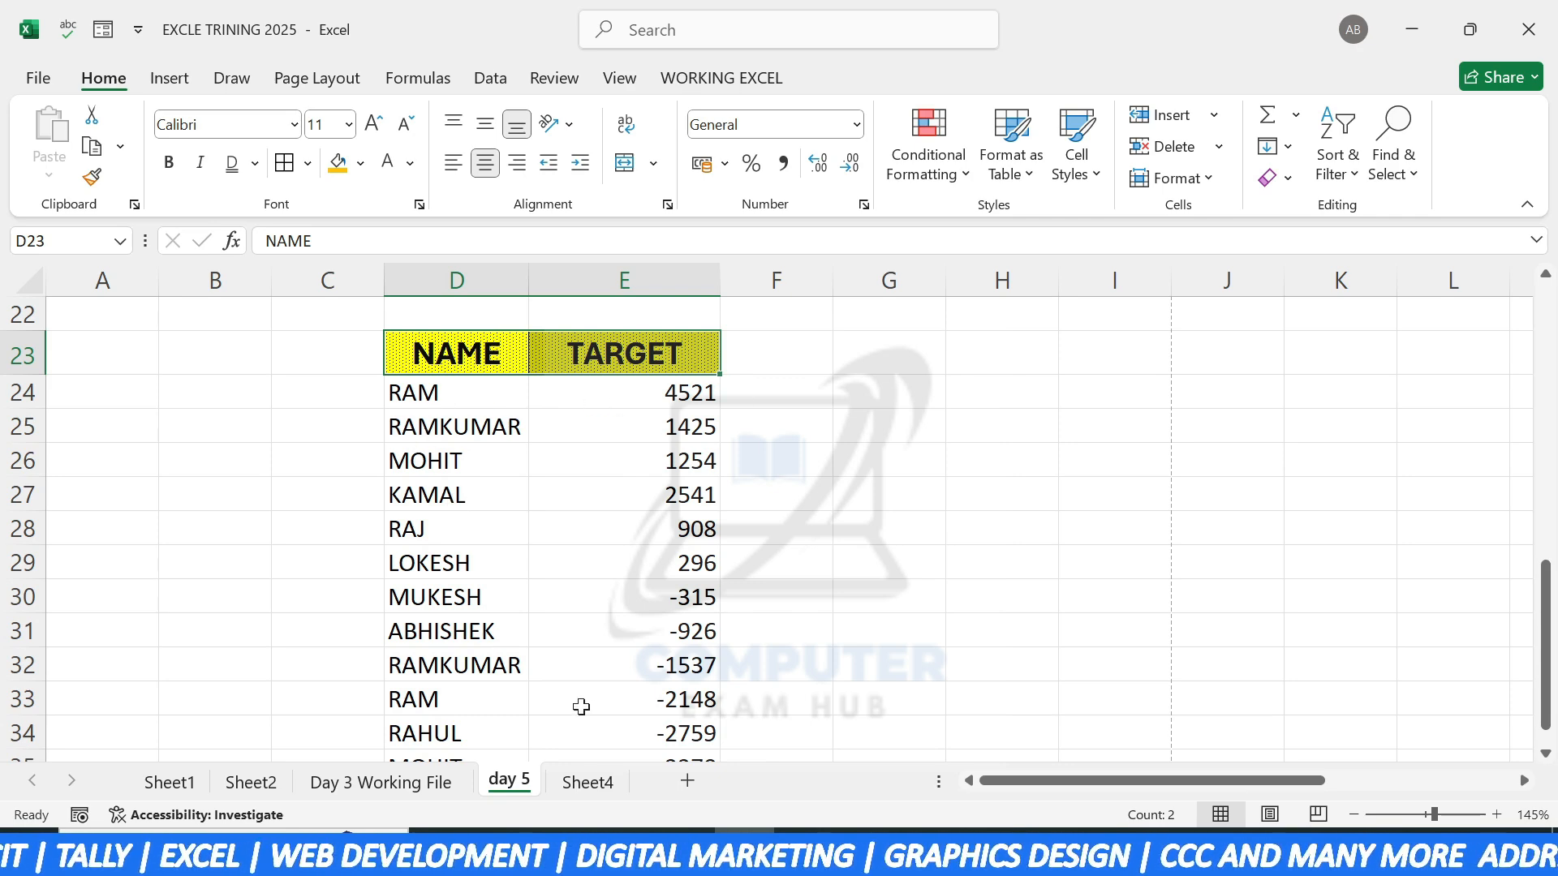
# Step: Apply the custom Test Style to the NAME and TARGET header cells E6:F6 on Sheet4
pyautogui.click(588, 782)
pyautogui.click(767, 608)
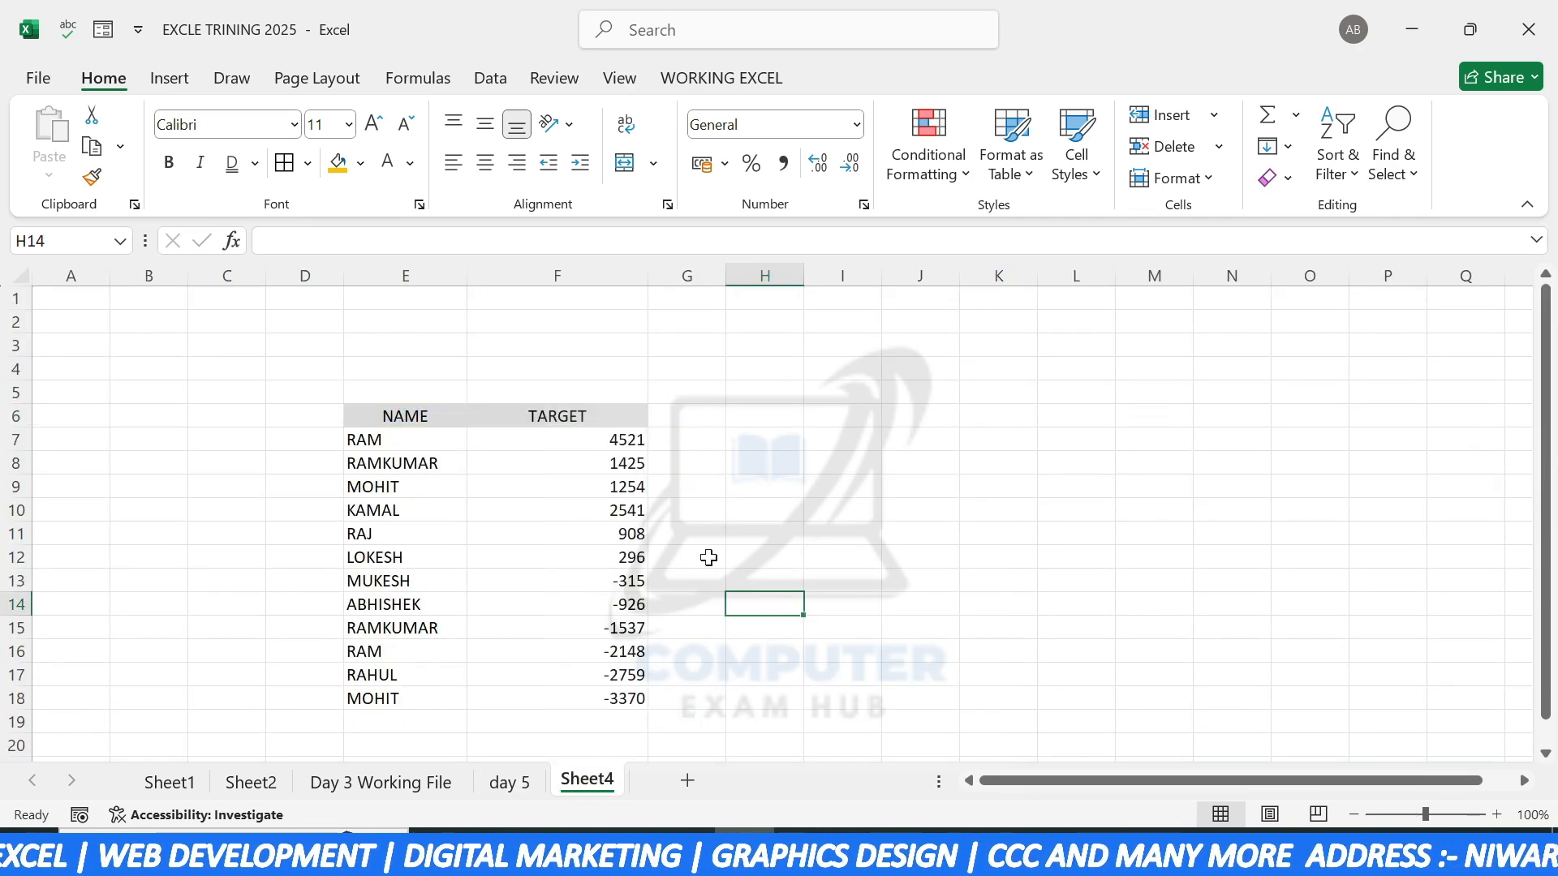
pyautogui.moveTo(384, 414); pyautogui.dragTo(574, 415)
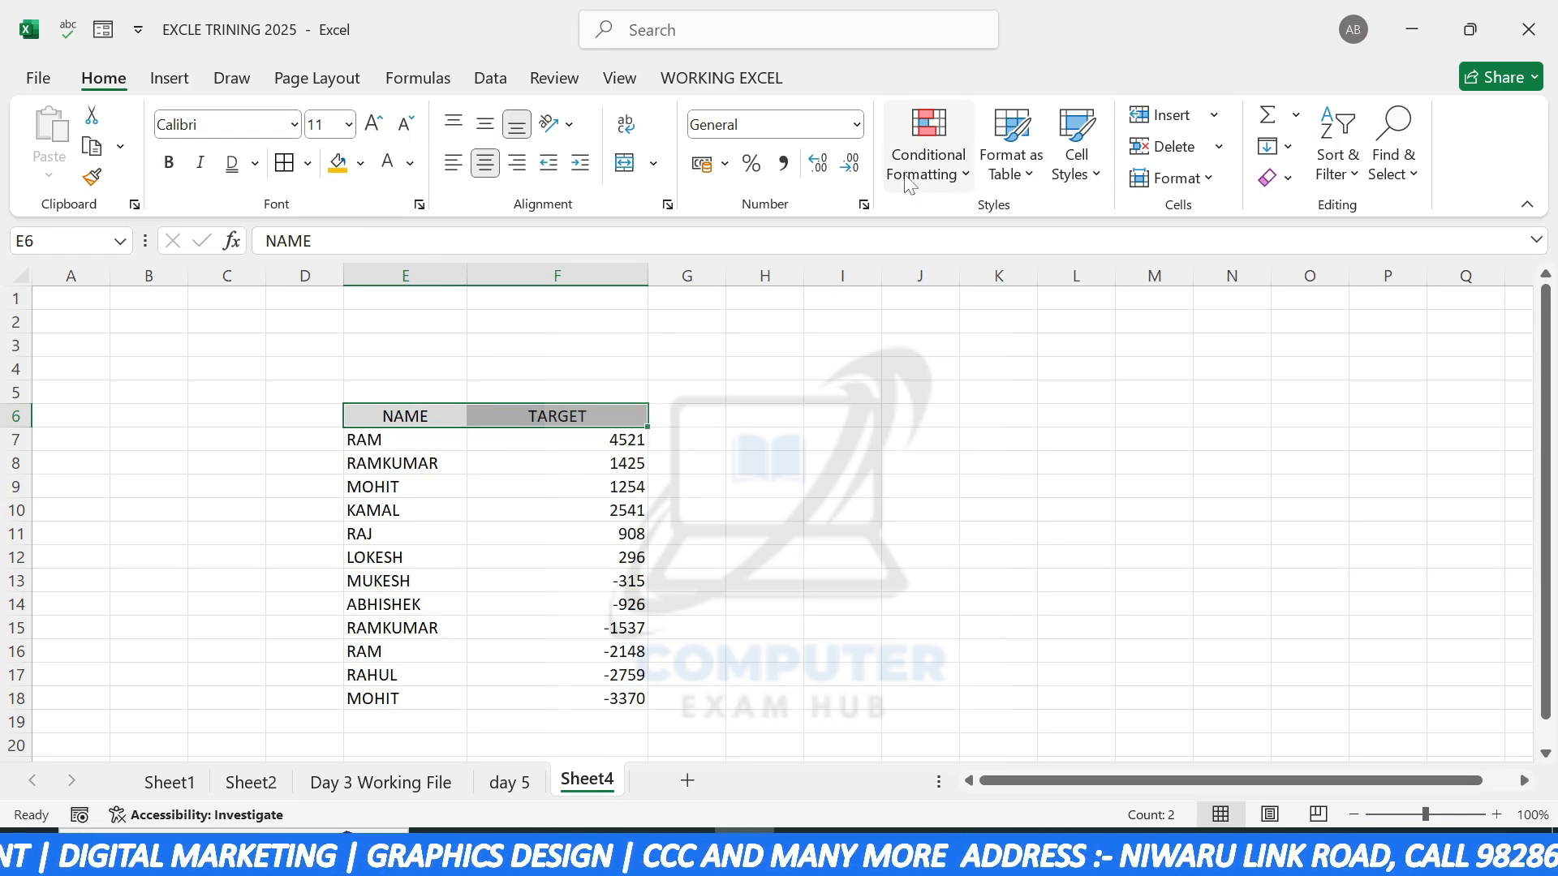
pyautogui.click(1091, 180)
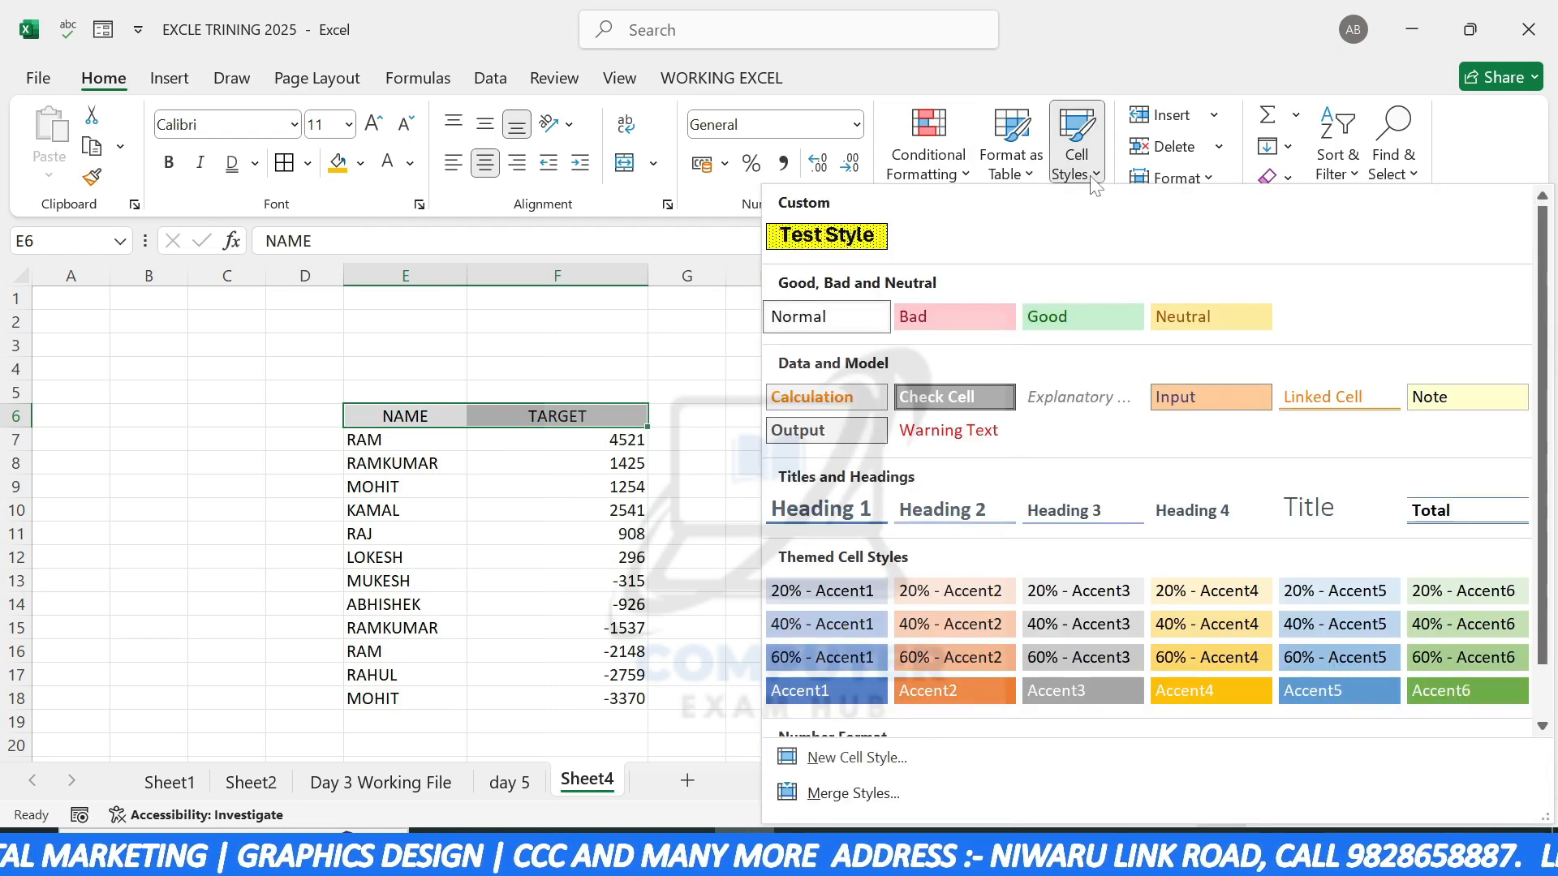
pyautogui.click(839, 239)
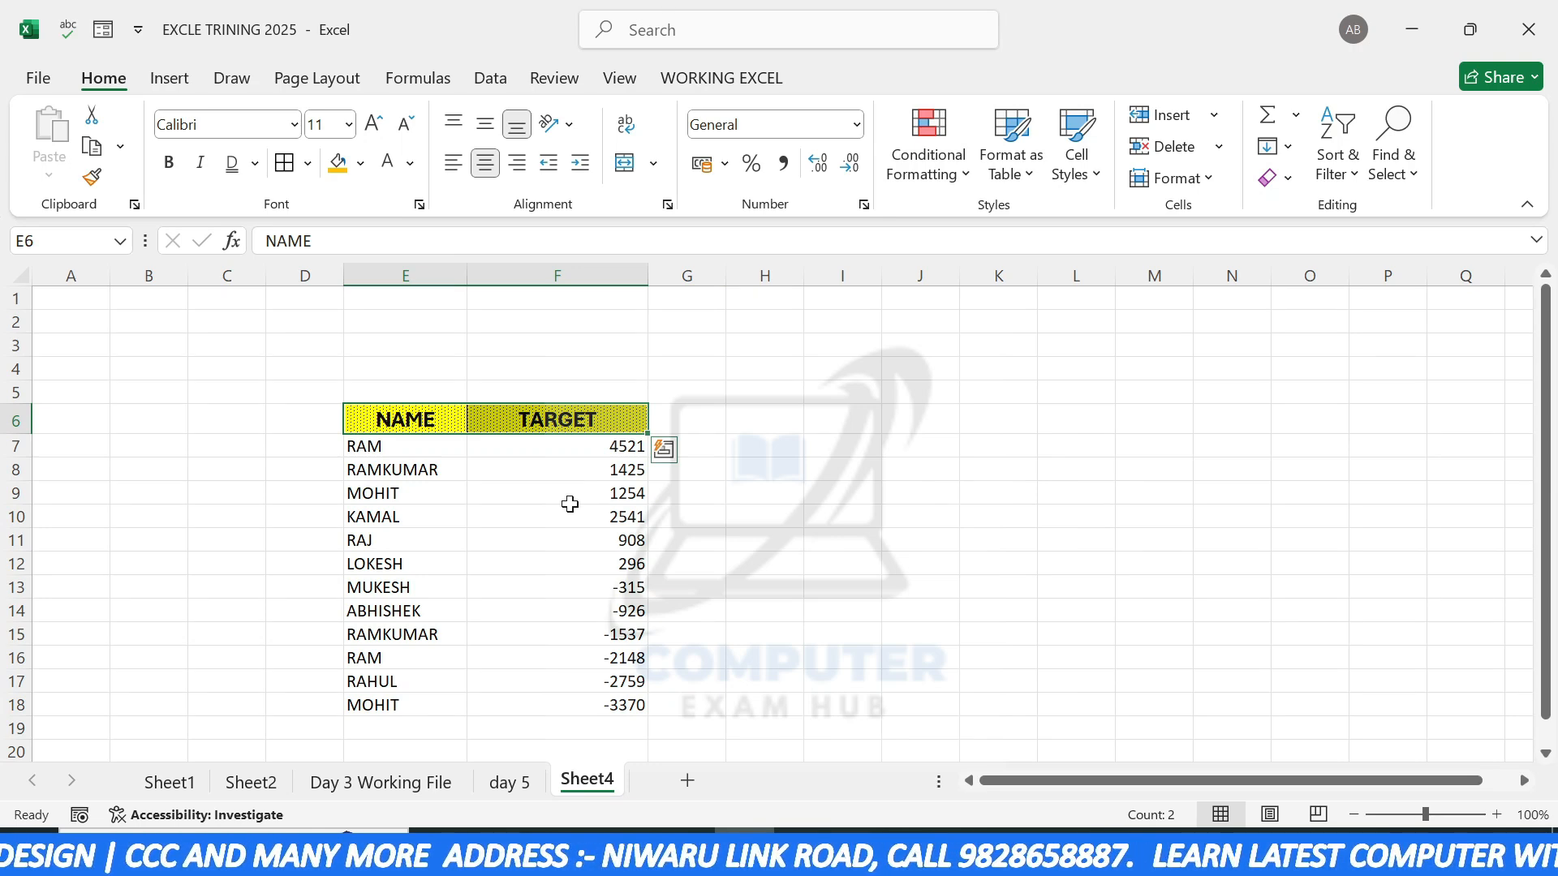
# Step: Return to the day 5 sheet and reapply Test Style to its header cells D23:E23
pyautogui.click(511, 784)
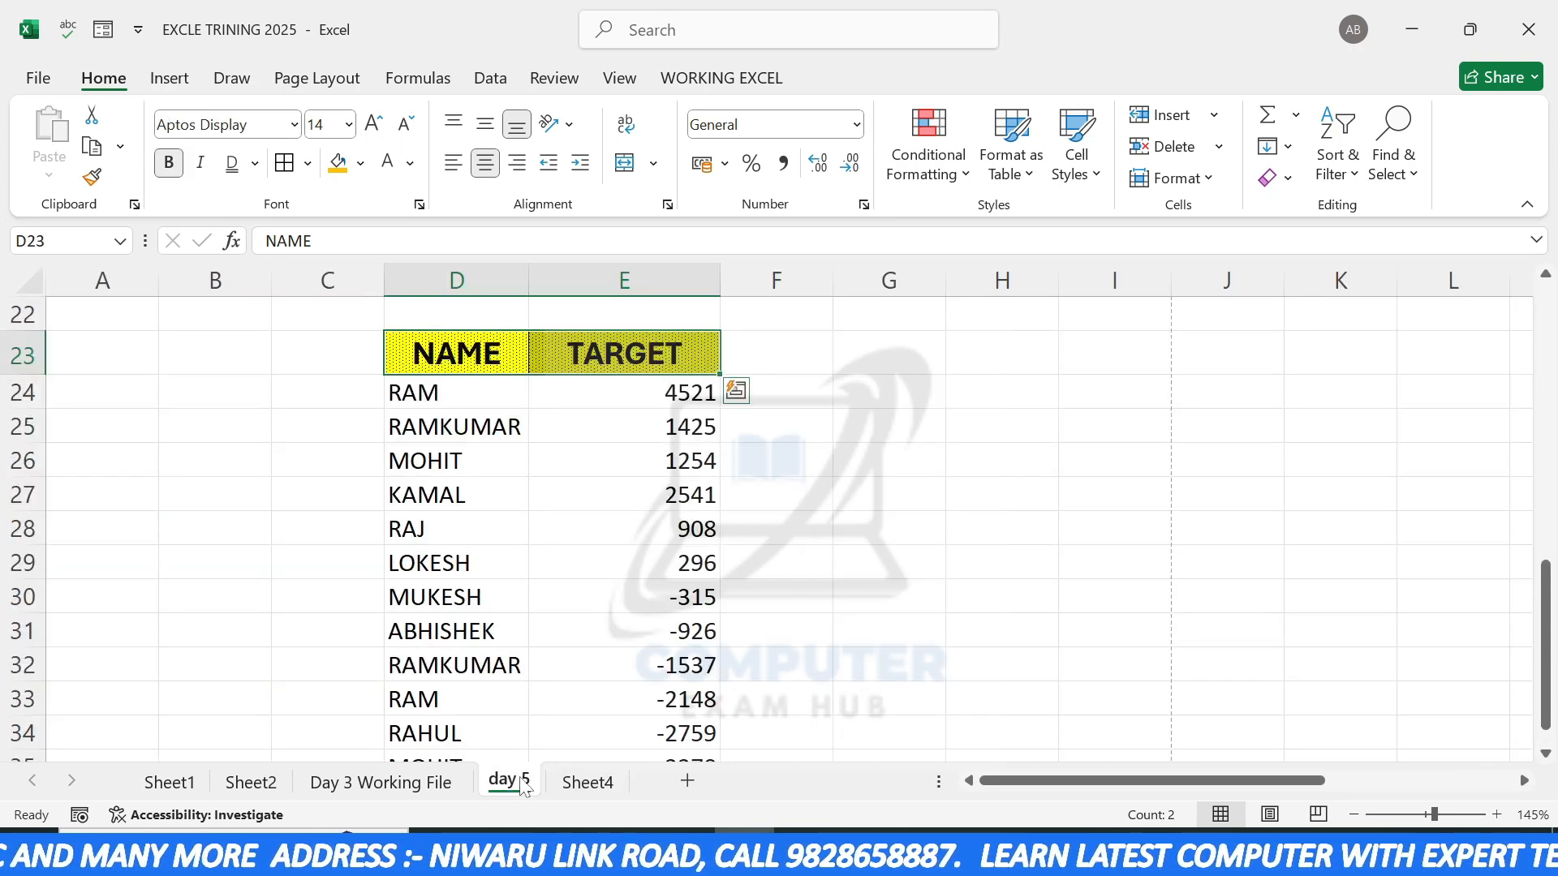
pyautogui.click(1081, 177)
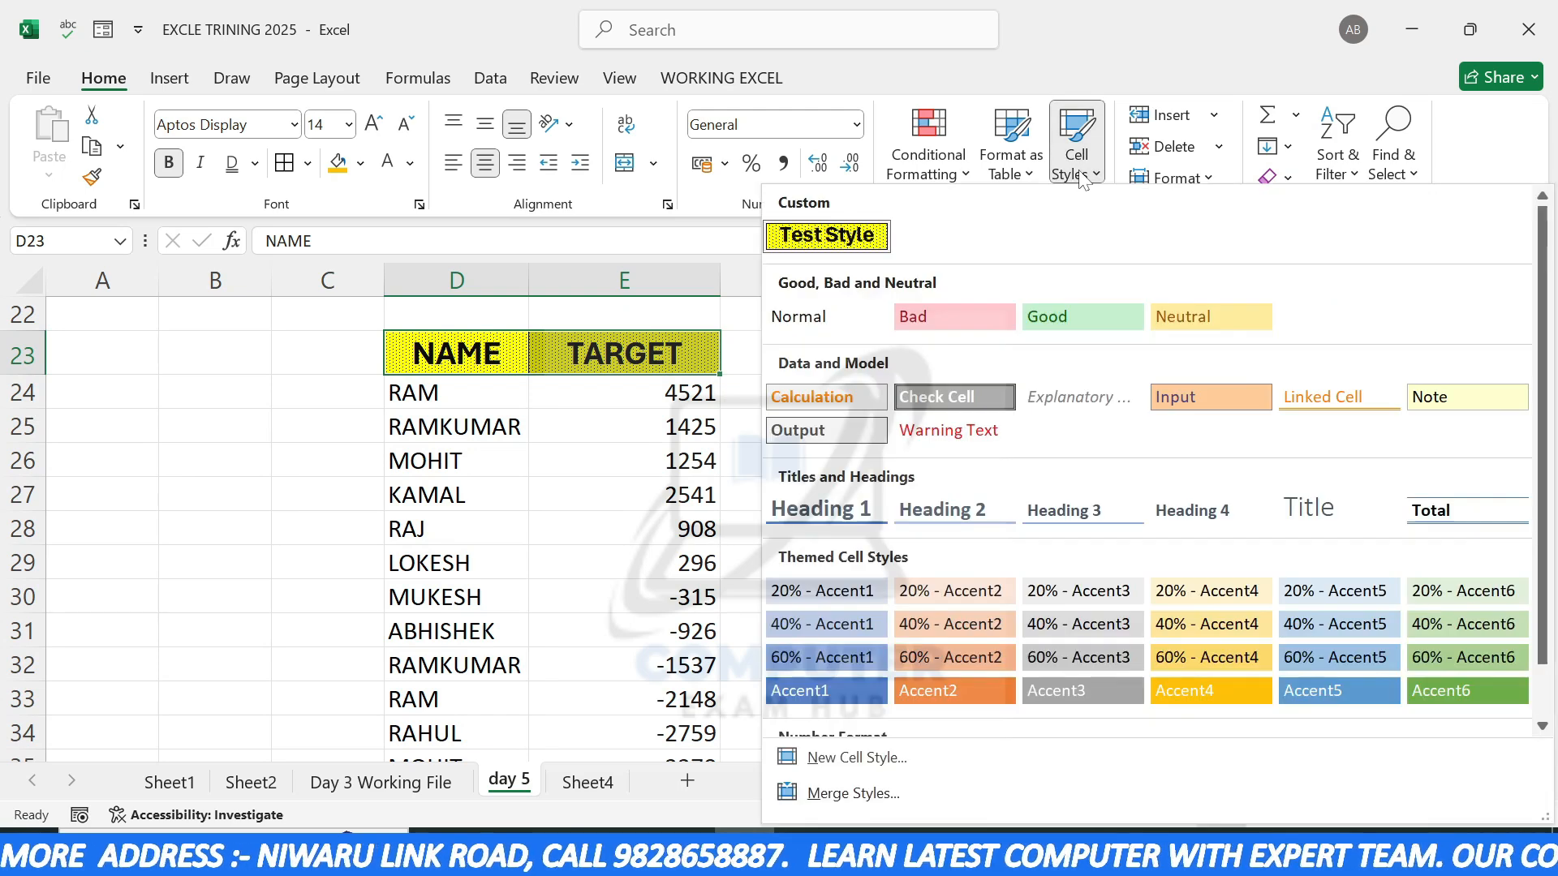
pyautogui.click(845, 240)
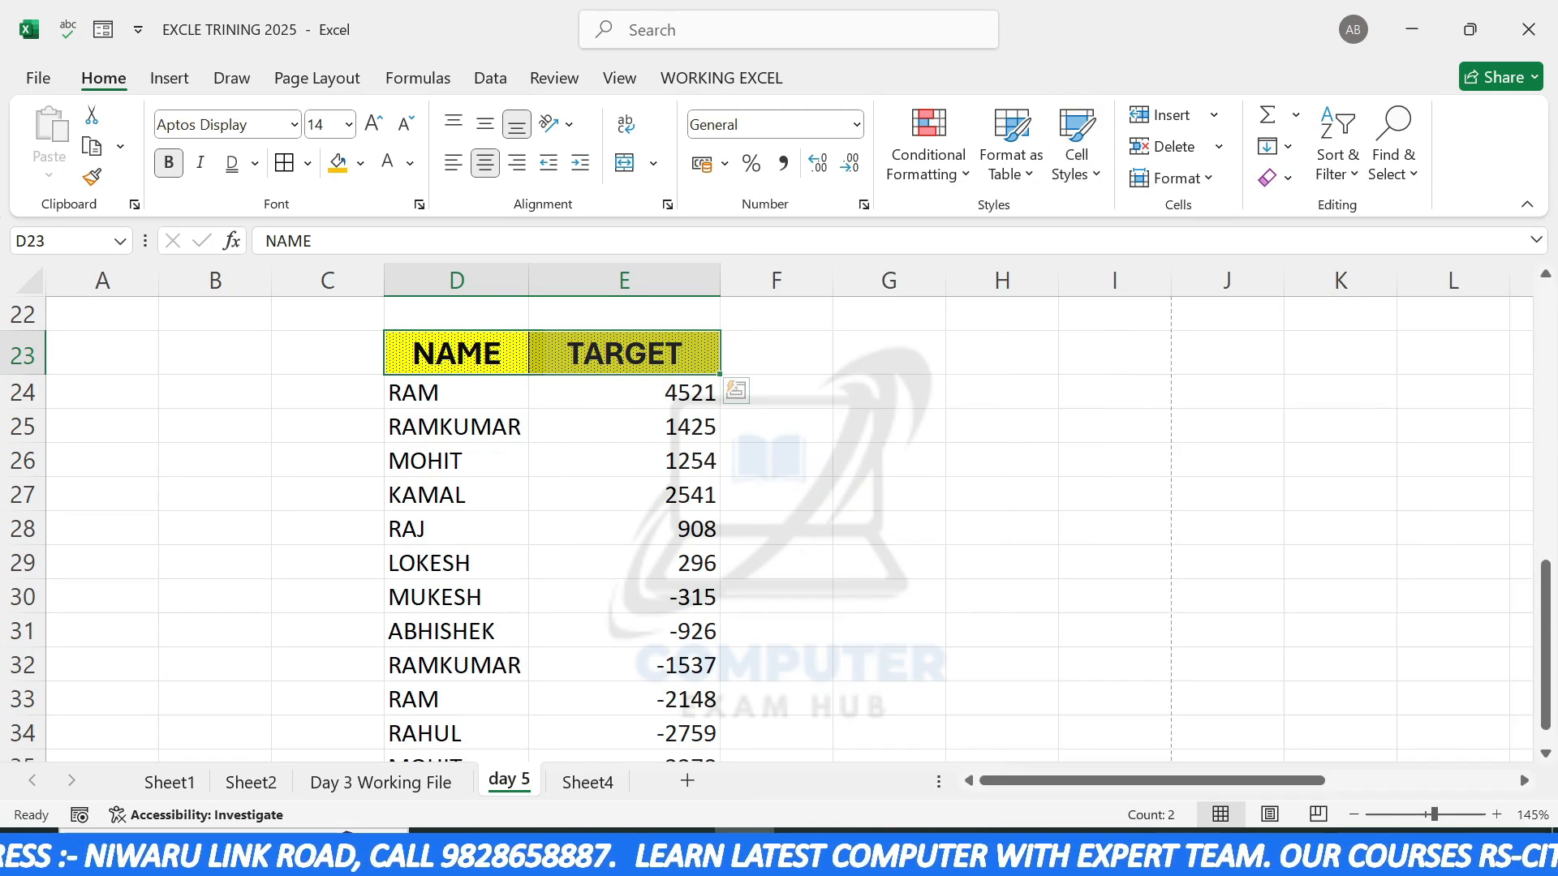
# Step: Modify the custom Test Style's fill background to light blue, save the style, and check its headers on Sheet4
pyautogui.click(1072, 154)
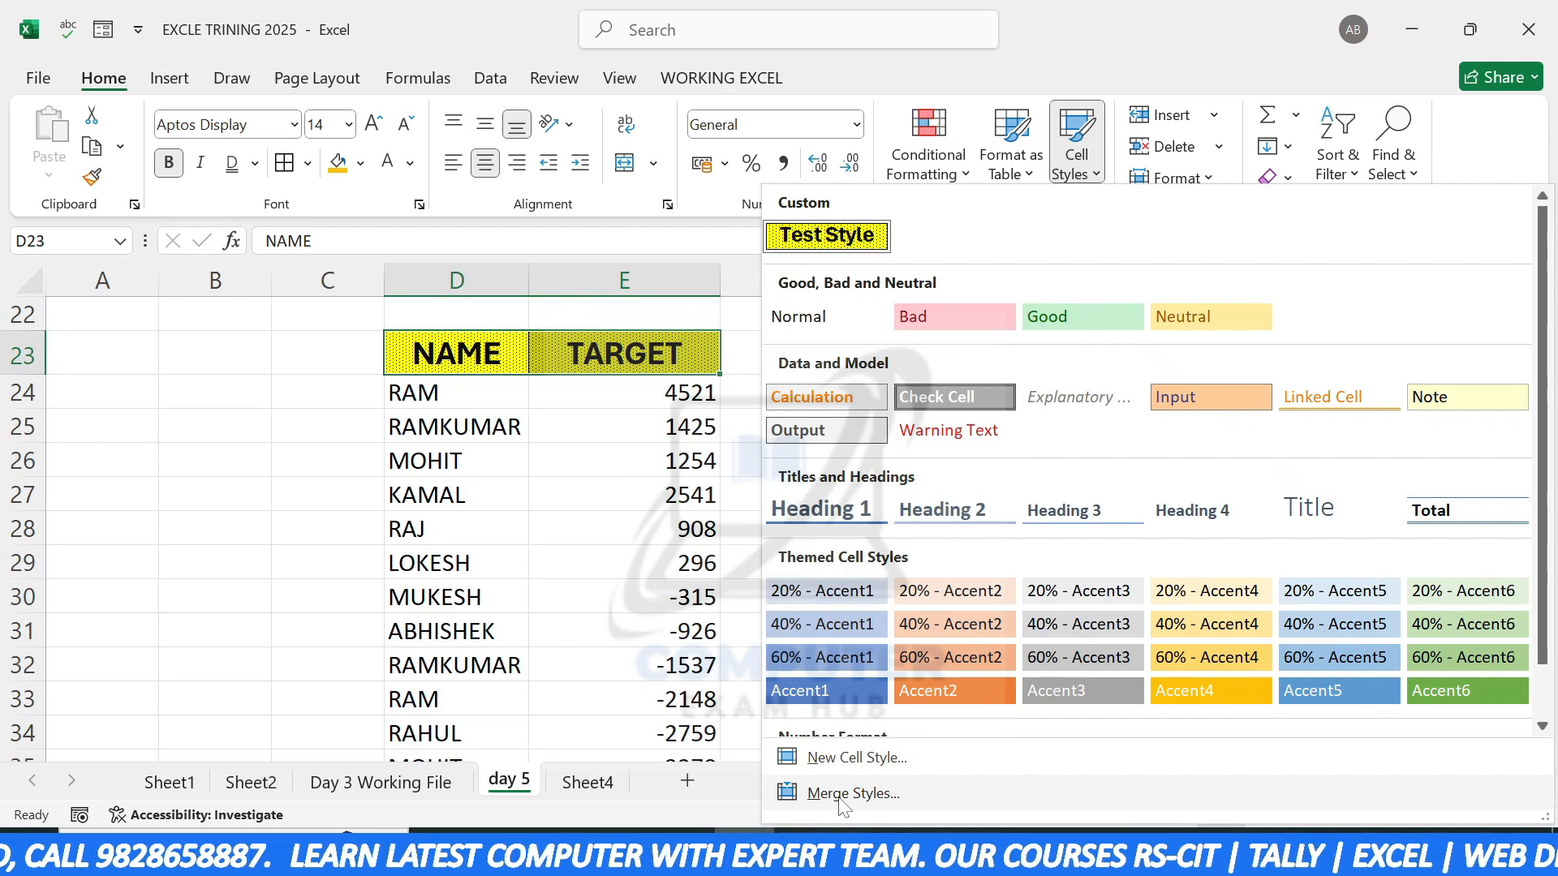
pyautogui.rightClick(858, 237)
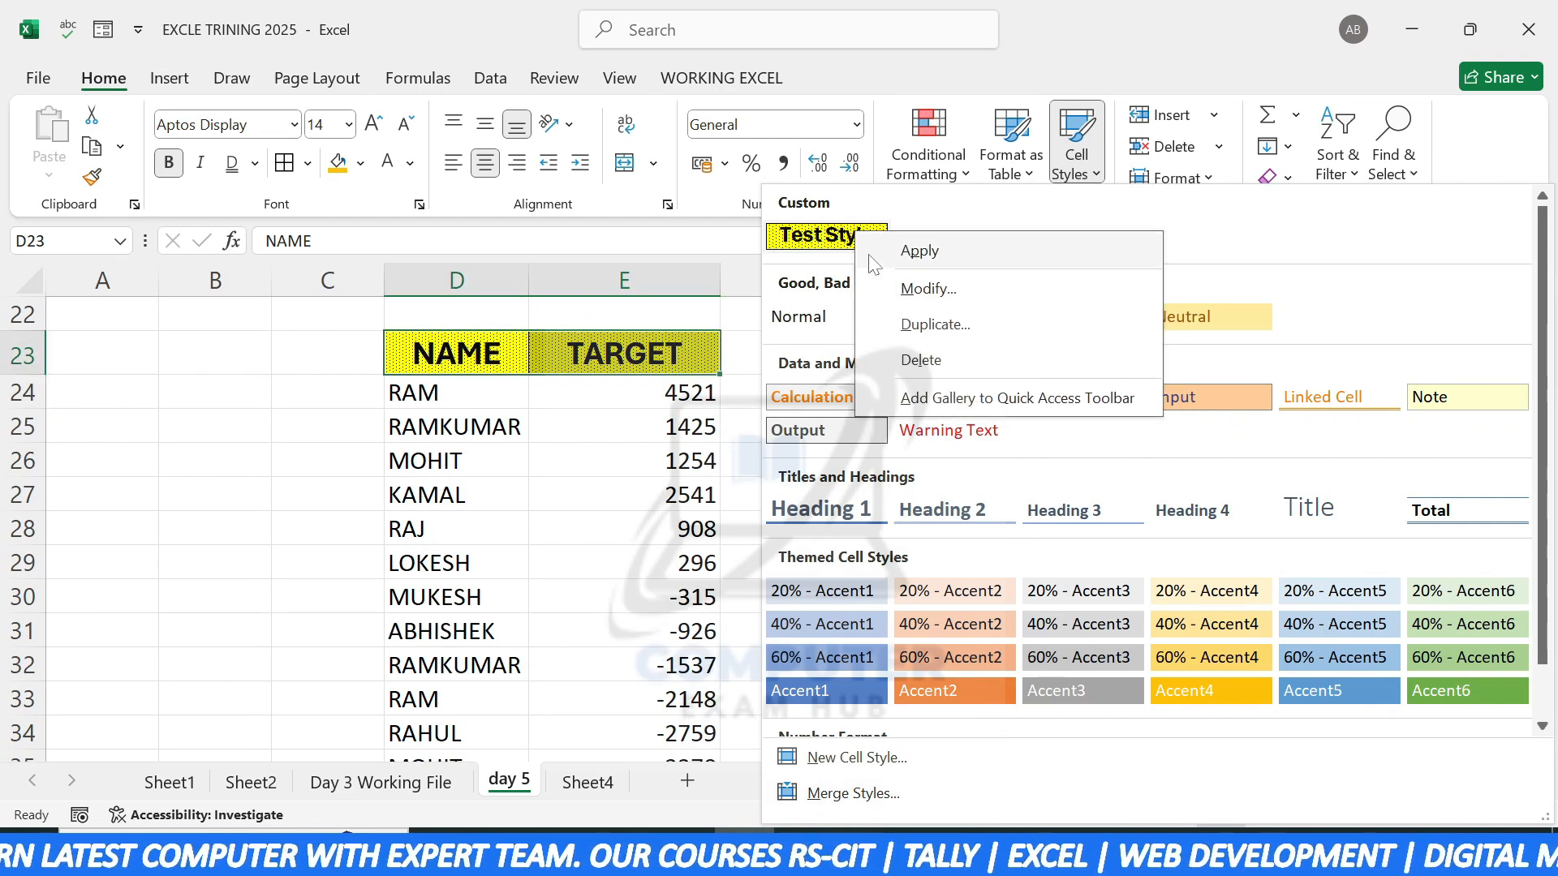
pyautogui.click(889, 291)
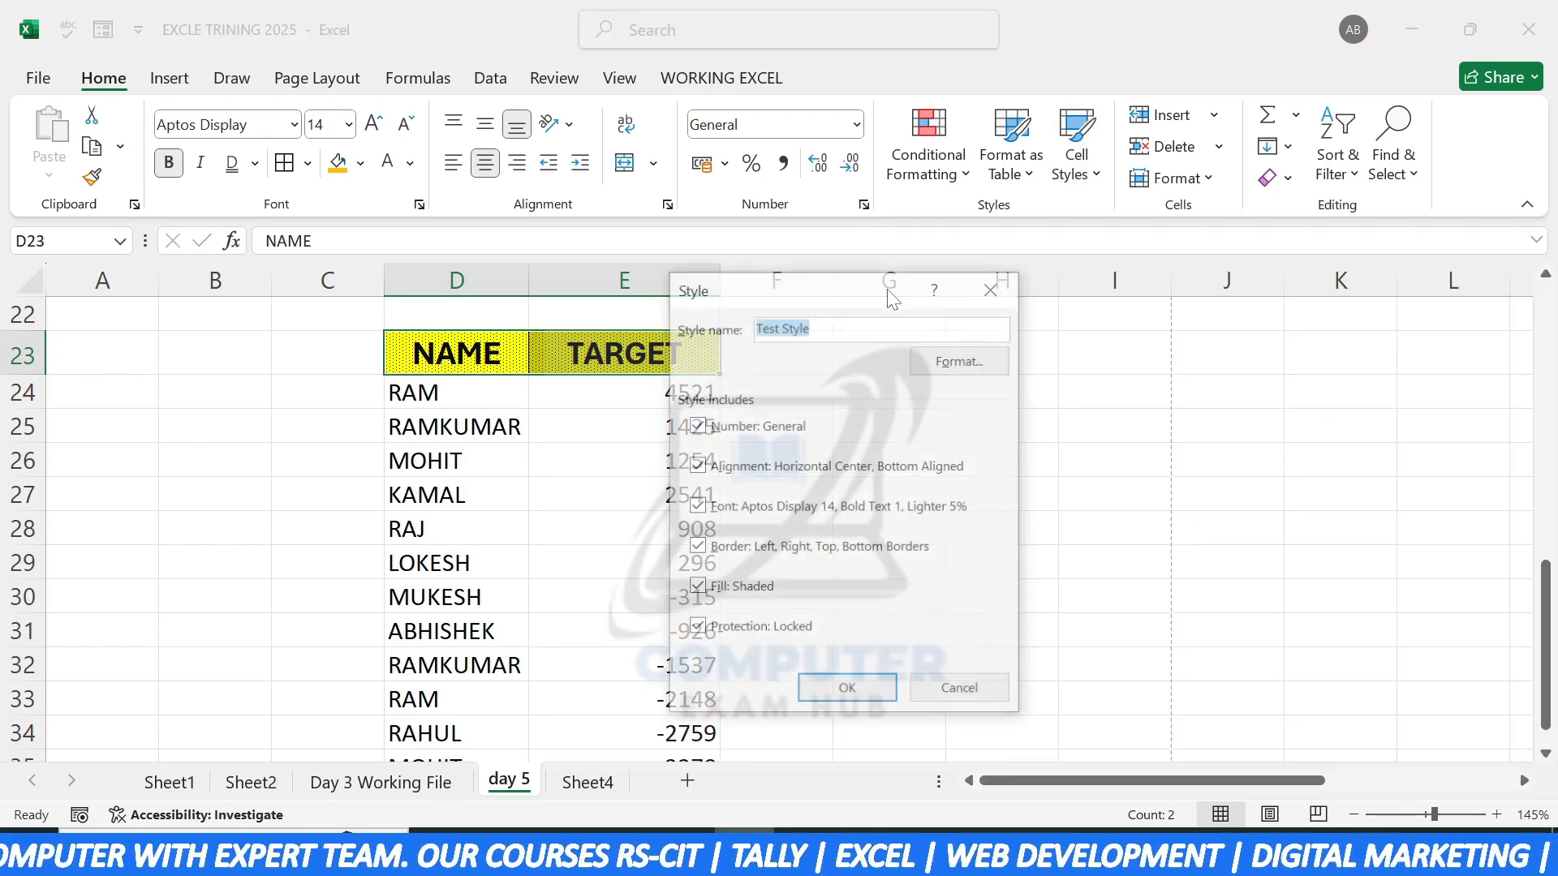
pyautogui.click(957, 361)
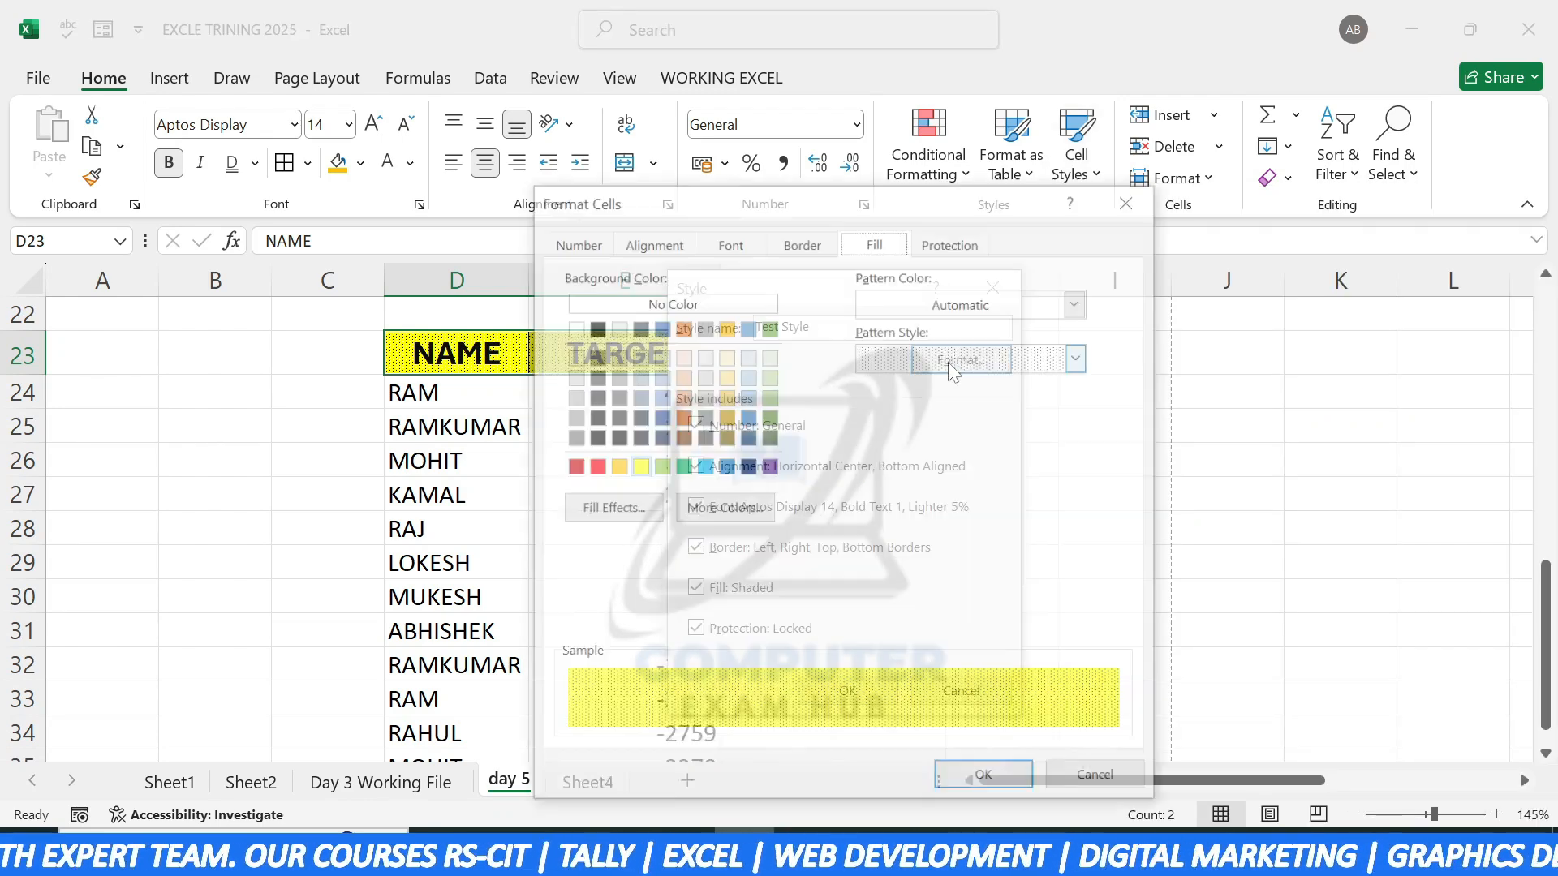
pyautogui.click(703, 465)
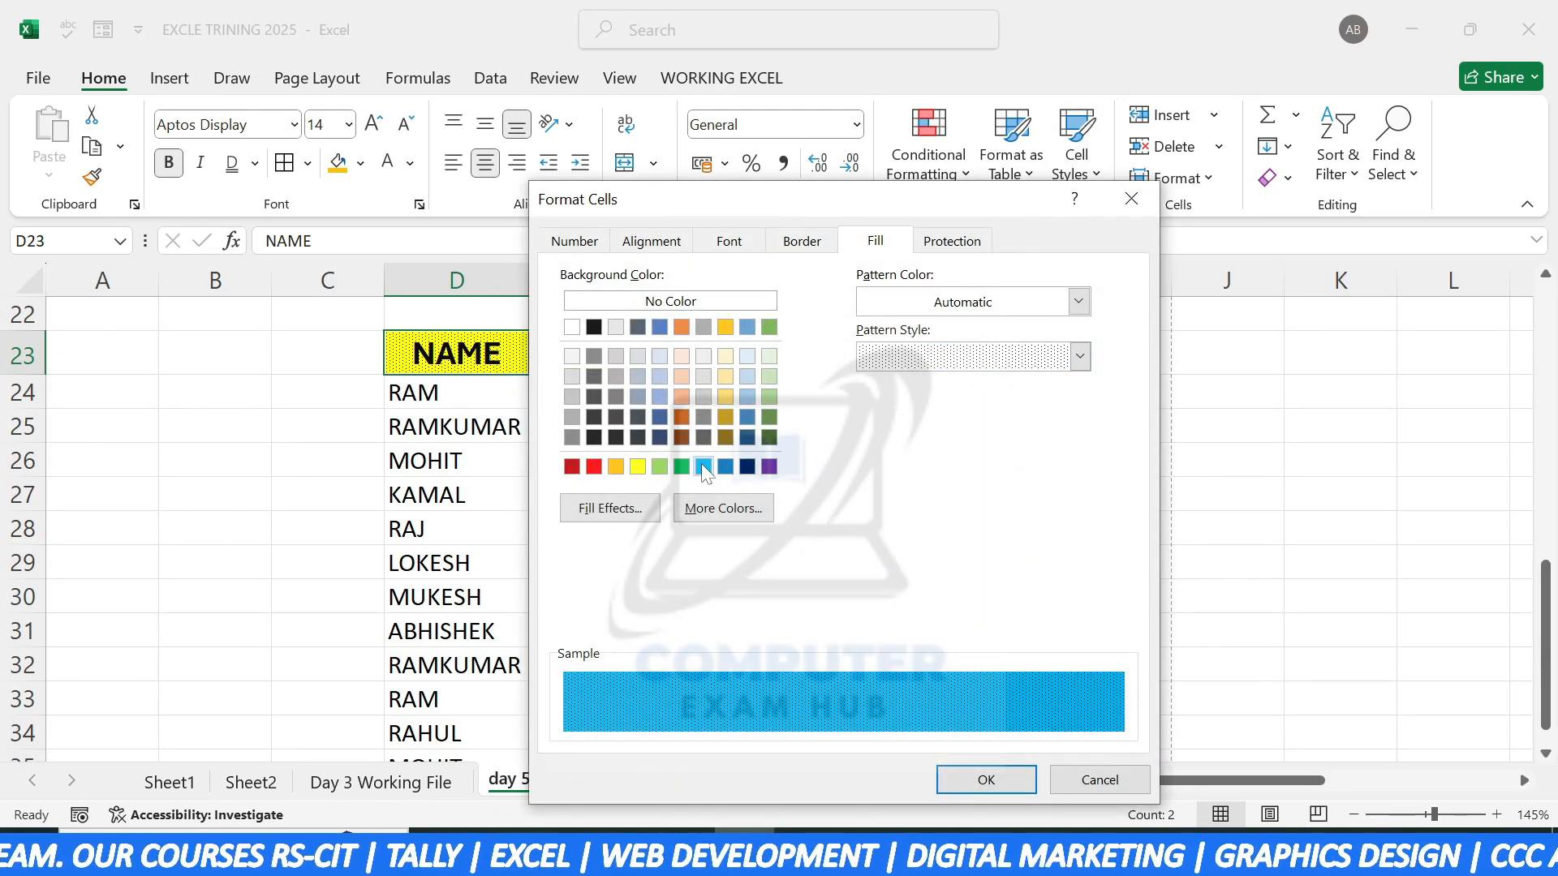
pyautogui.click(950, 782)
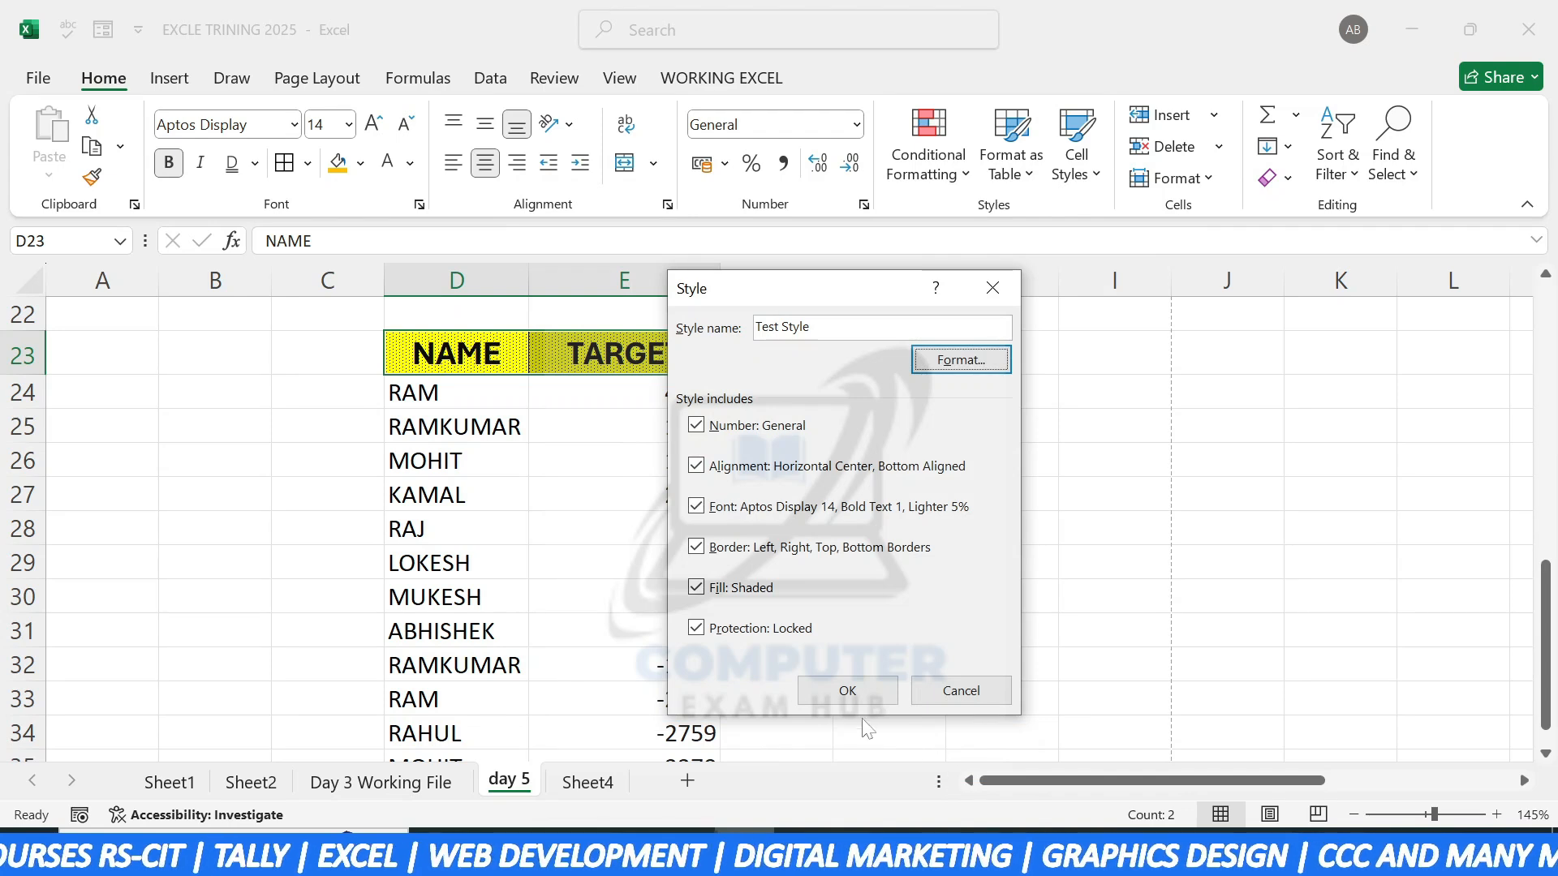
pyautogui.click(848, 692)
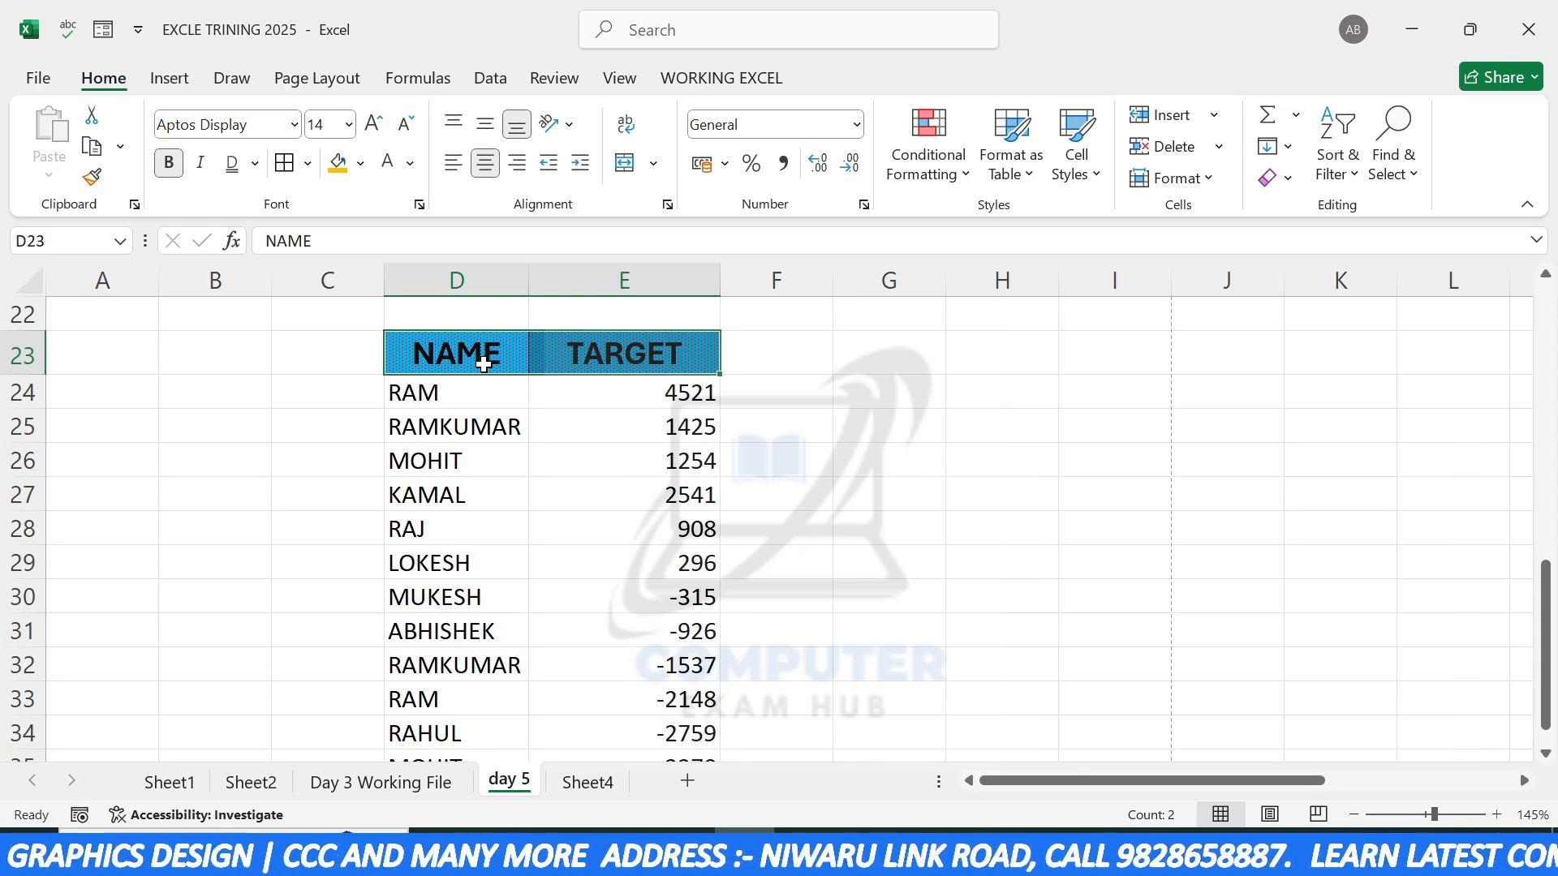
pyautogui.click(588, 782)
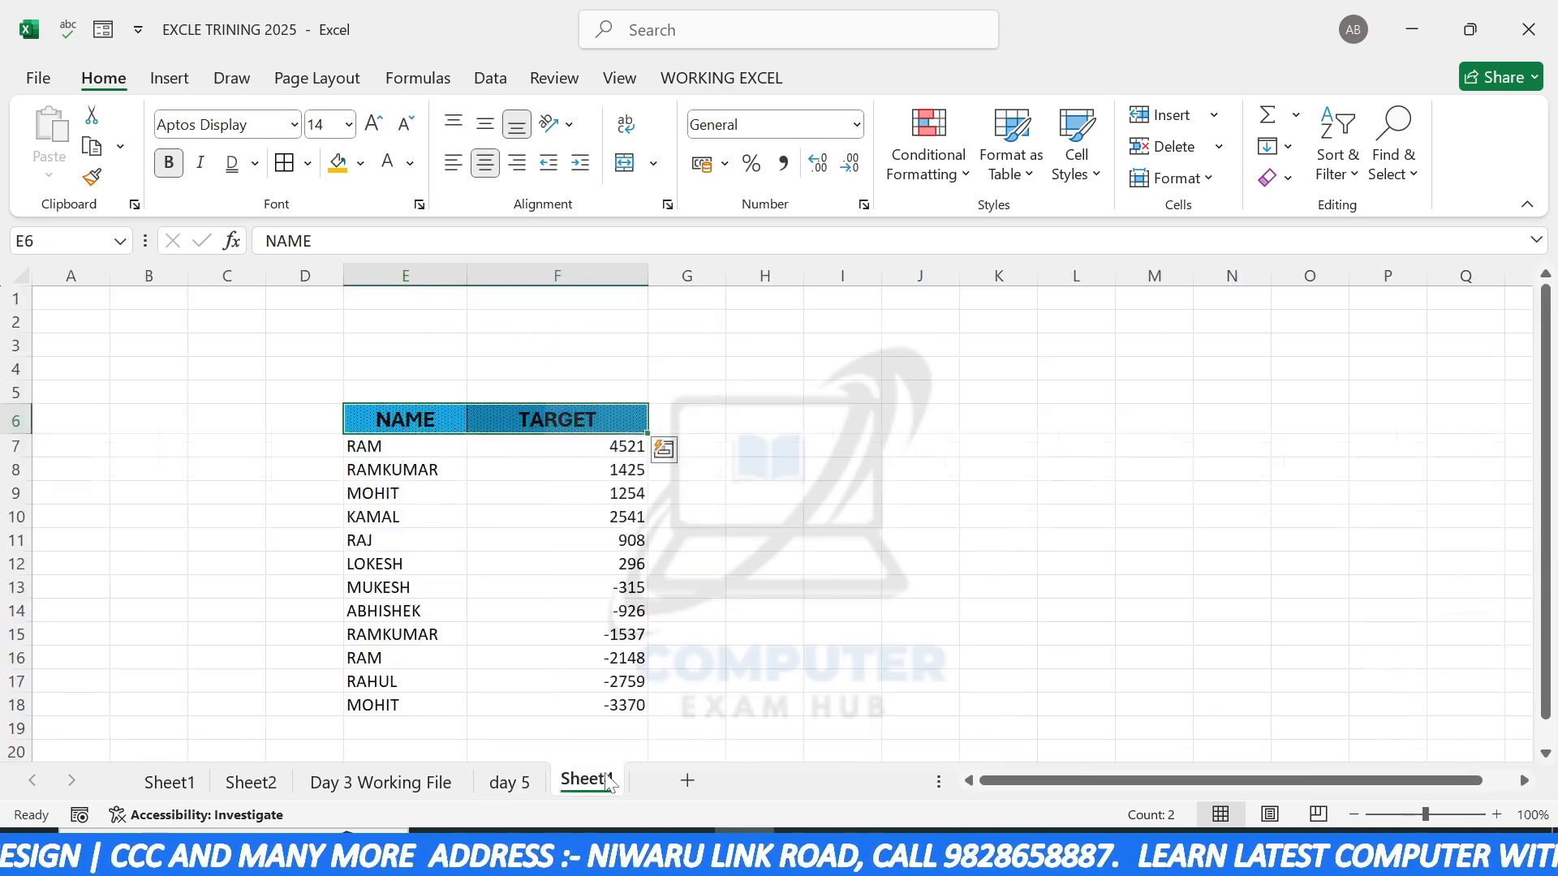
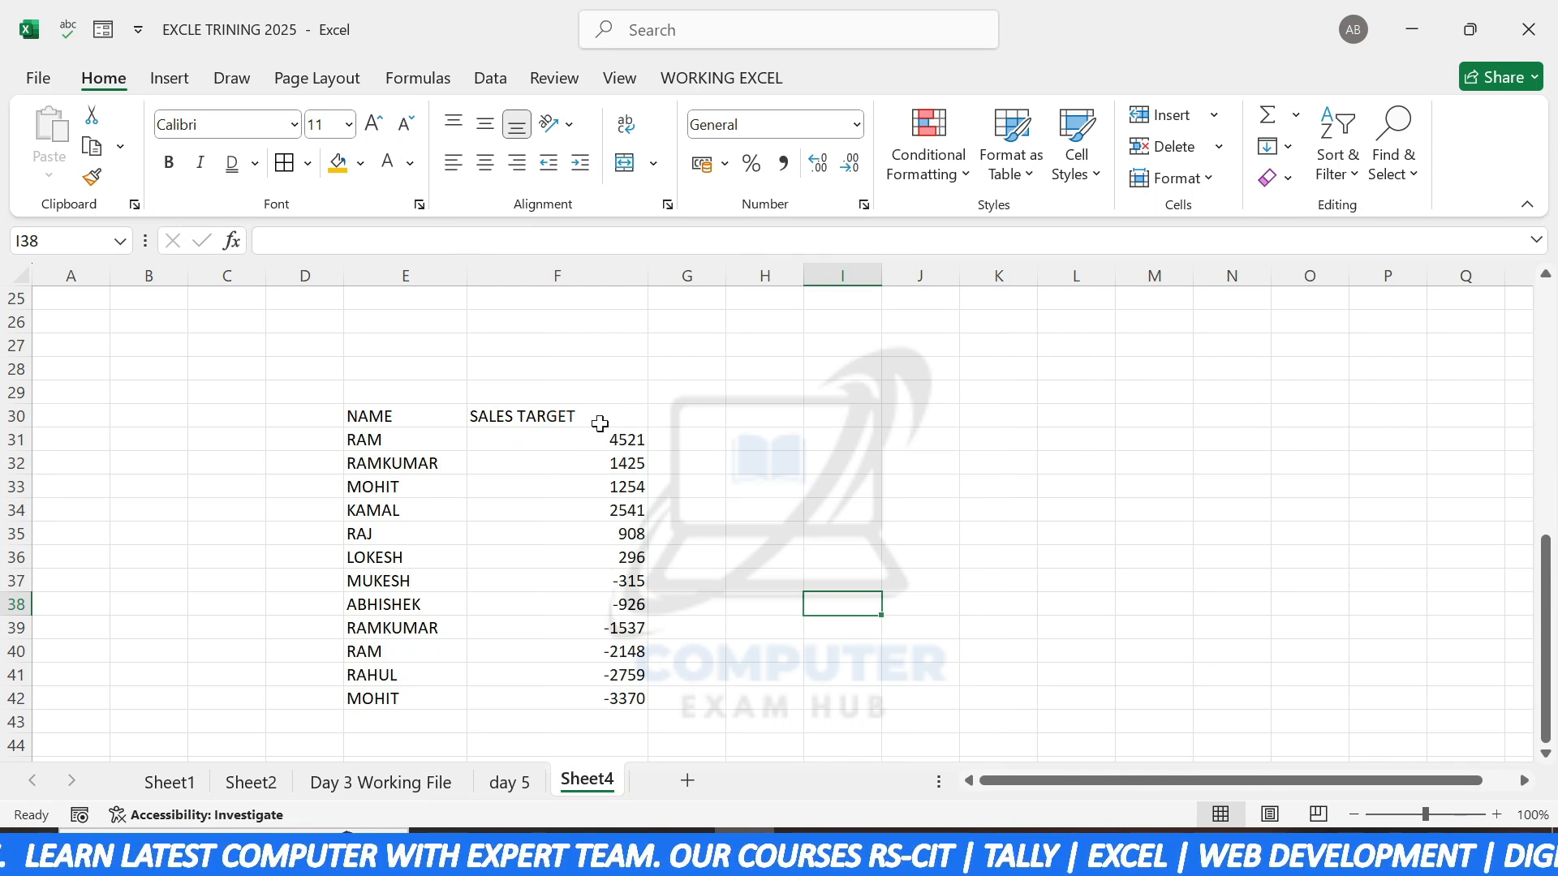
# Step: Format the NAME and SALES TARGET headers E30:F30 as bold and centered, with all borders and a light blue fill
pyautogui.moveTo(395, 416); pyautogui.dragTo(593, 699)
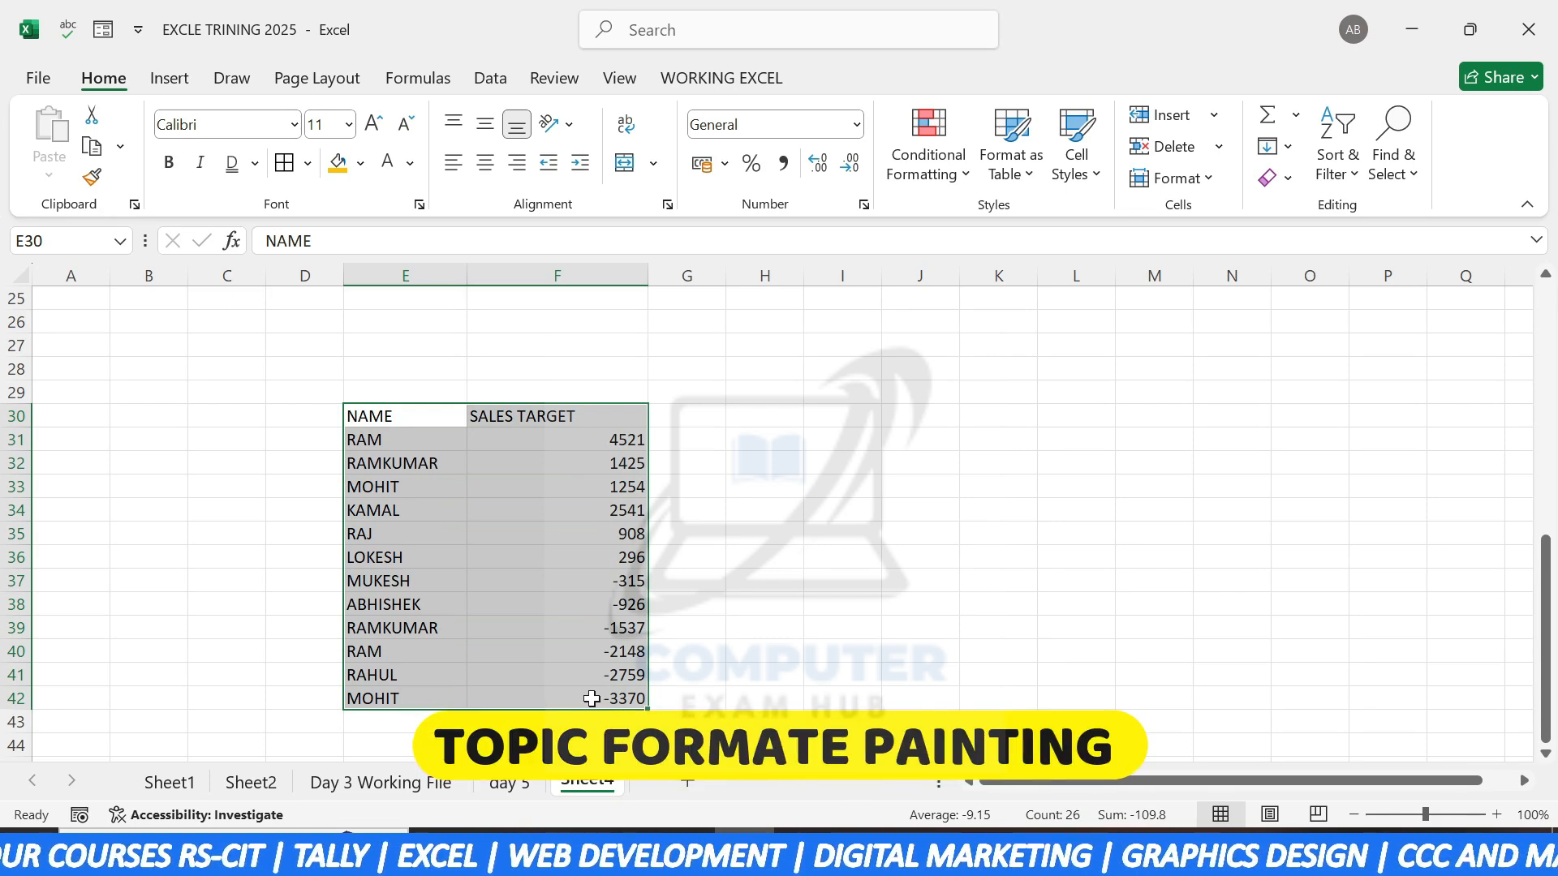
pyautogui.moveTo(409, 422); pyautogui.dragTo(540, 417)
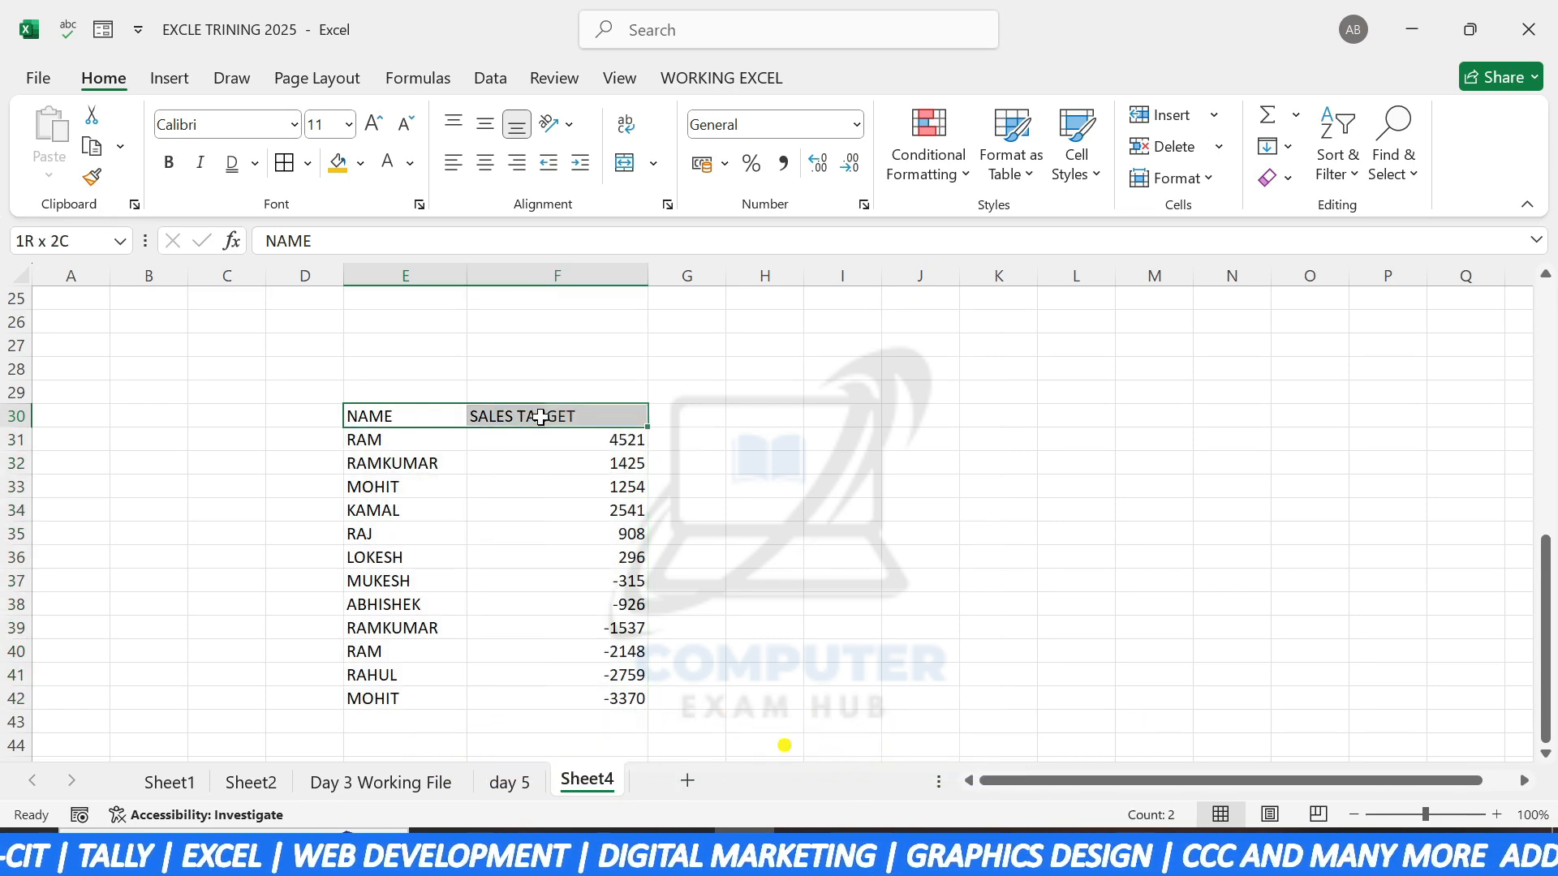
pyautogui.click(169, 164)
pyautogui.click(483, 167)
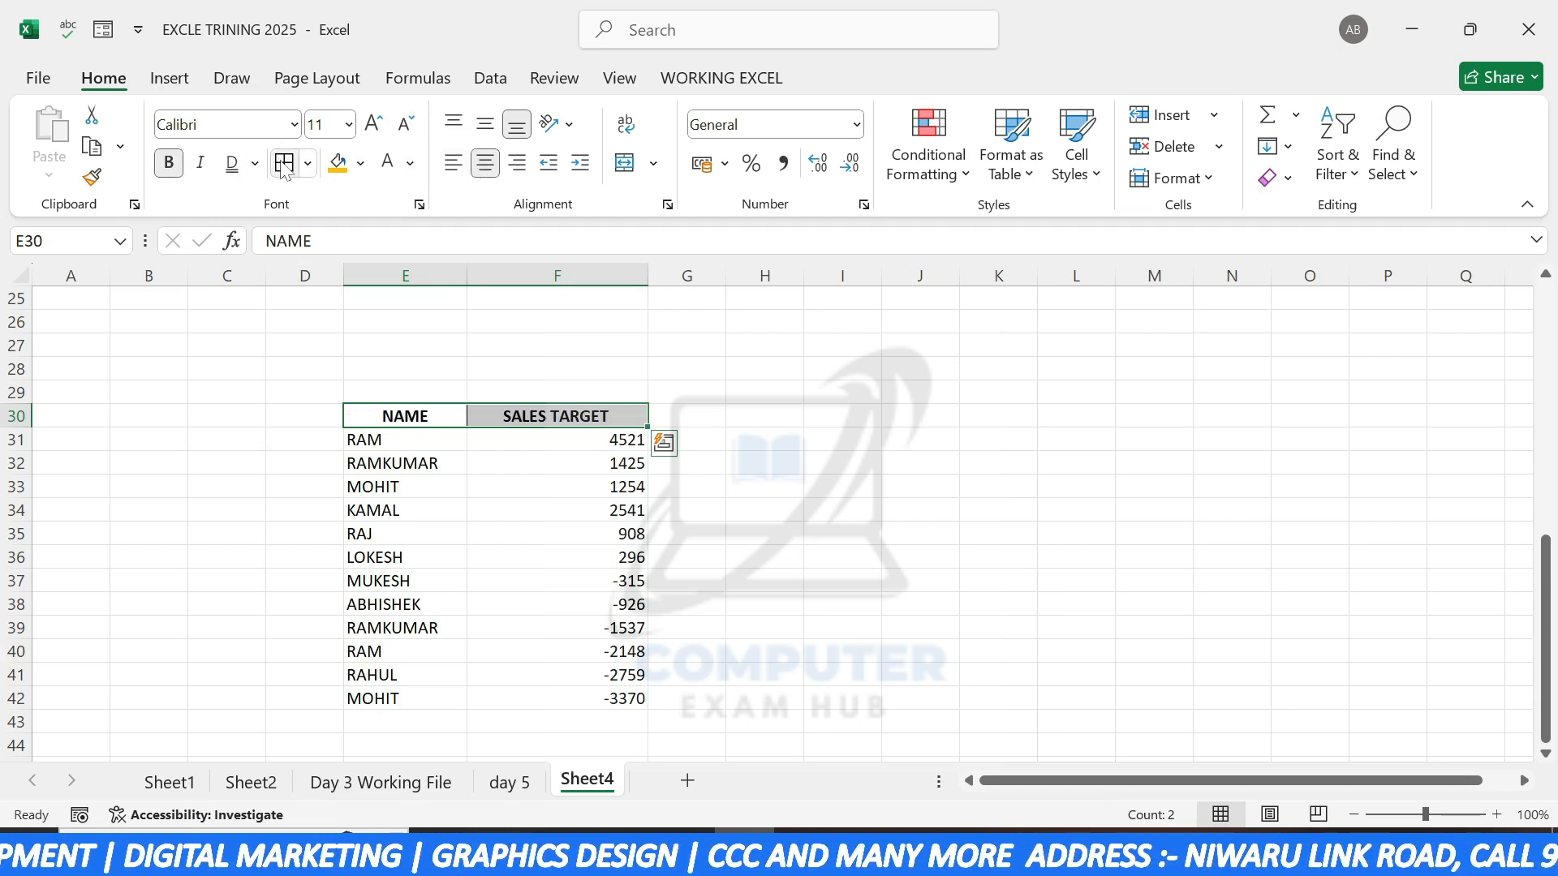
pyautogui.click(361, 164)
pyautogui.click(478, 357)
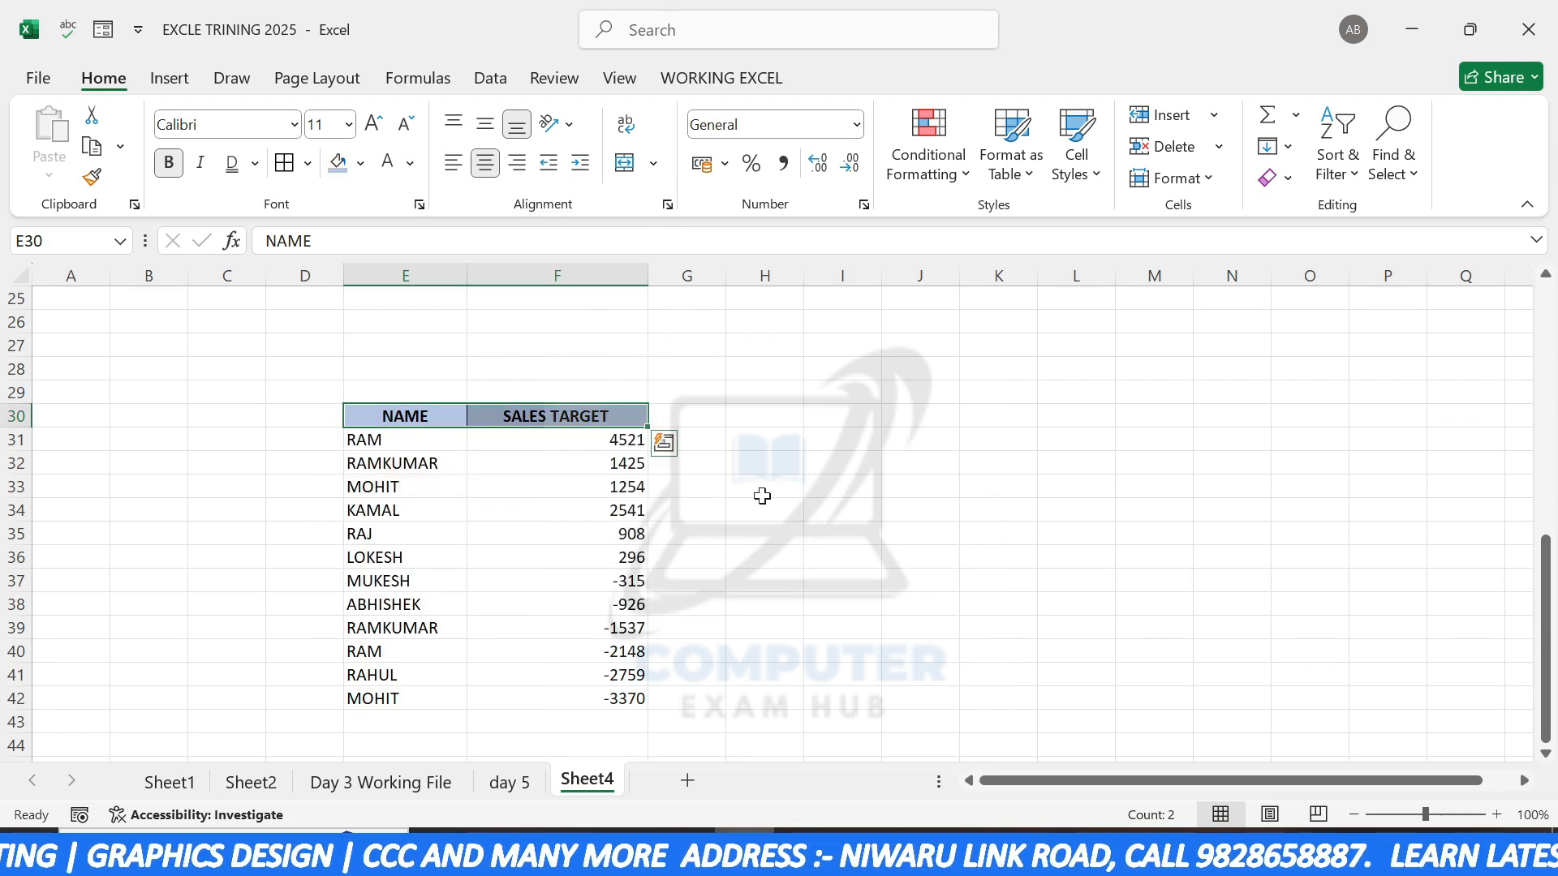
pyautogui.click(763, 490)
# Step: Fill the name cells E31:E42 with gold and add all borders
pyautogui.moveTo(365, 442); pyautogui.dragTo(421, 691)
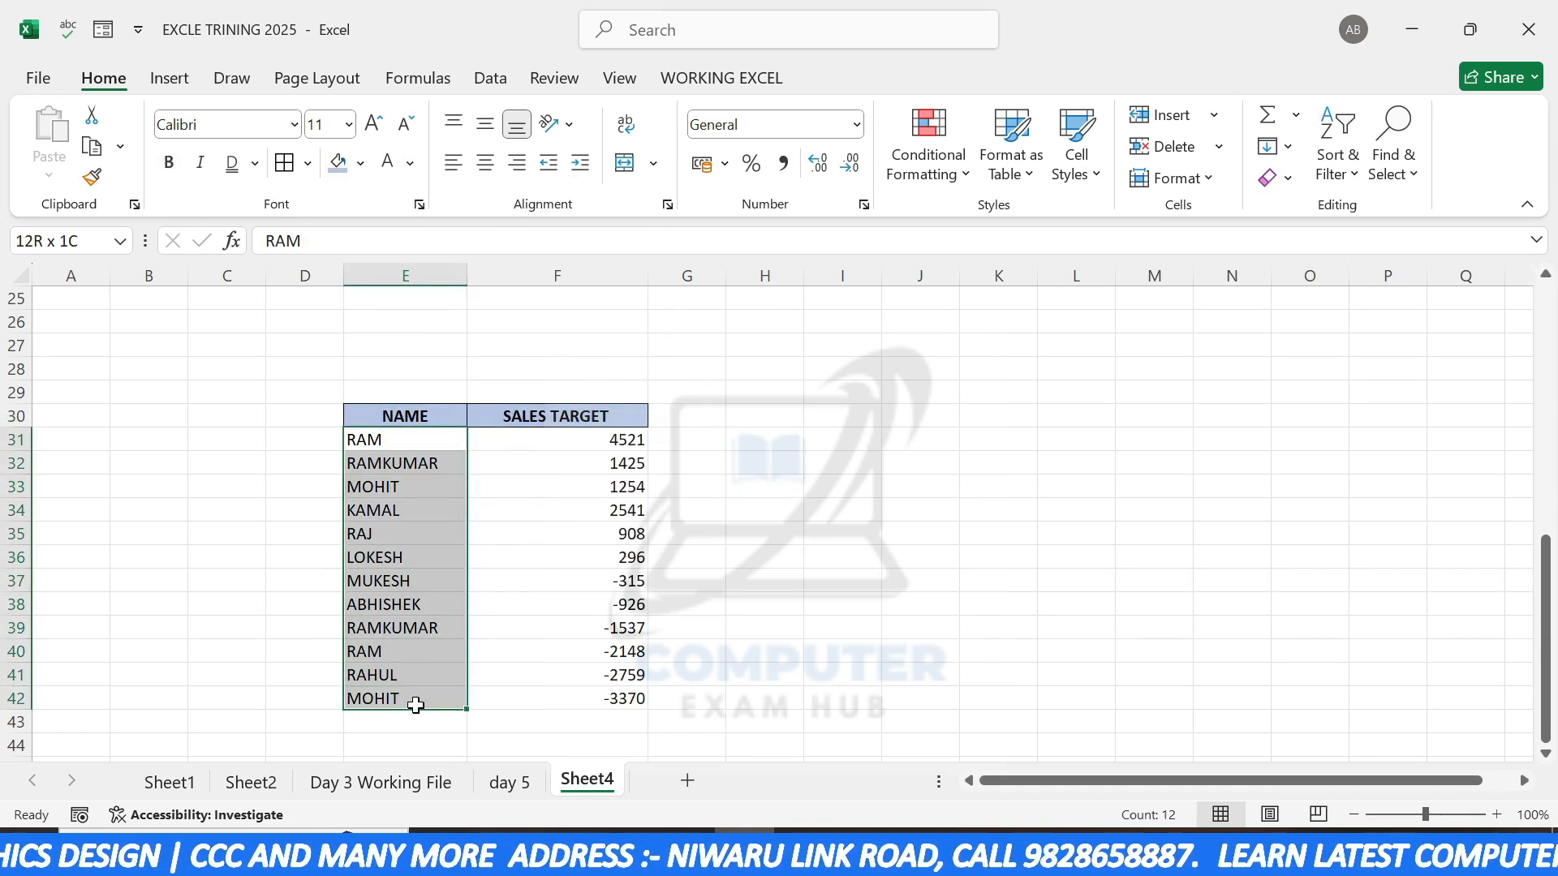
pyautogui.click(361, 165)
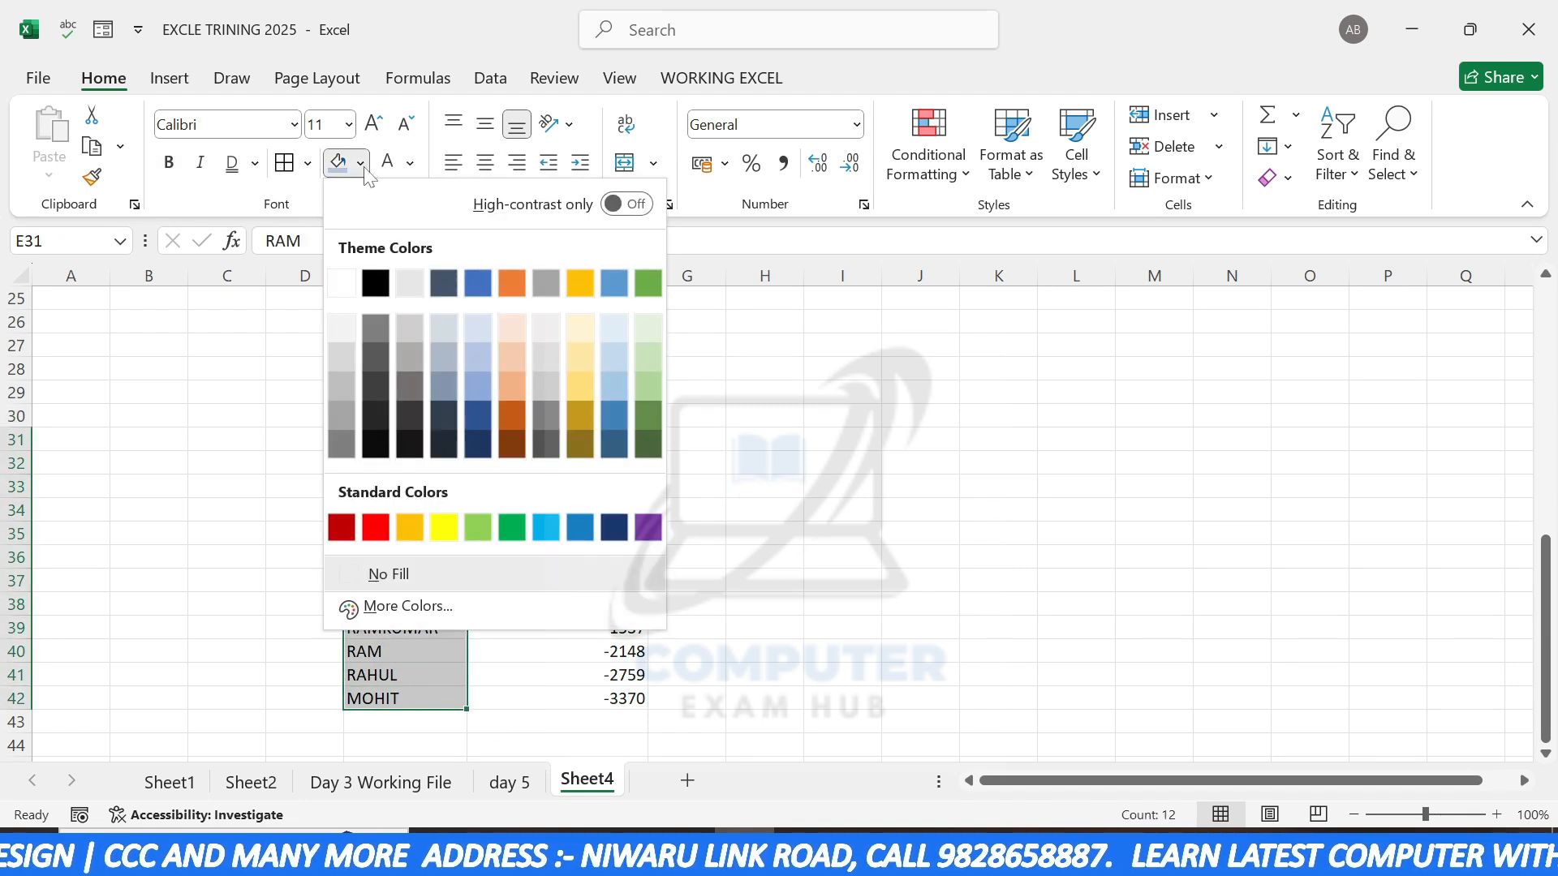
pyautogui.click(578, 284)
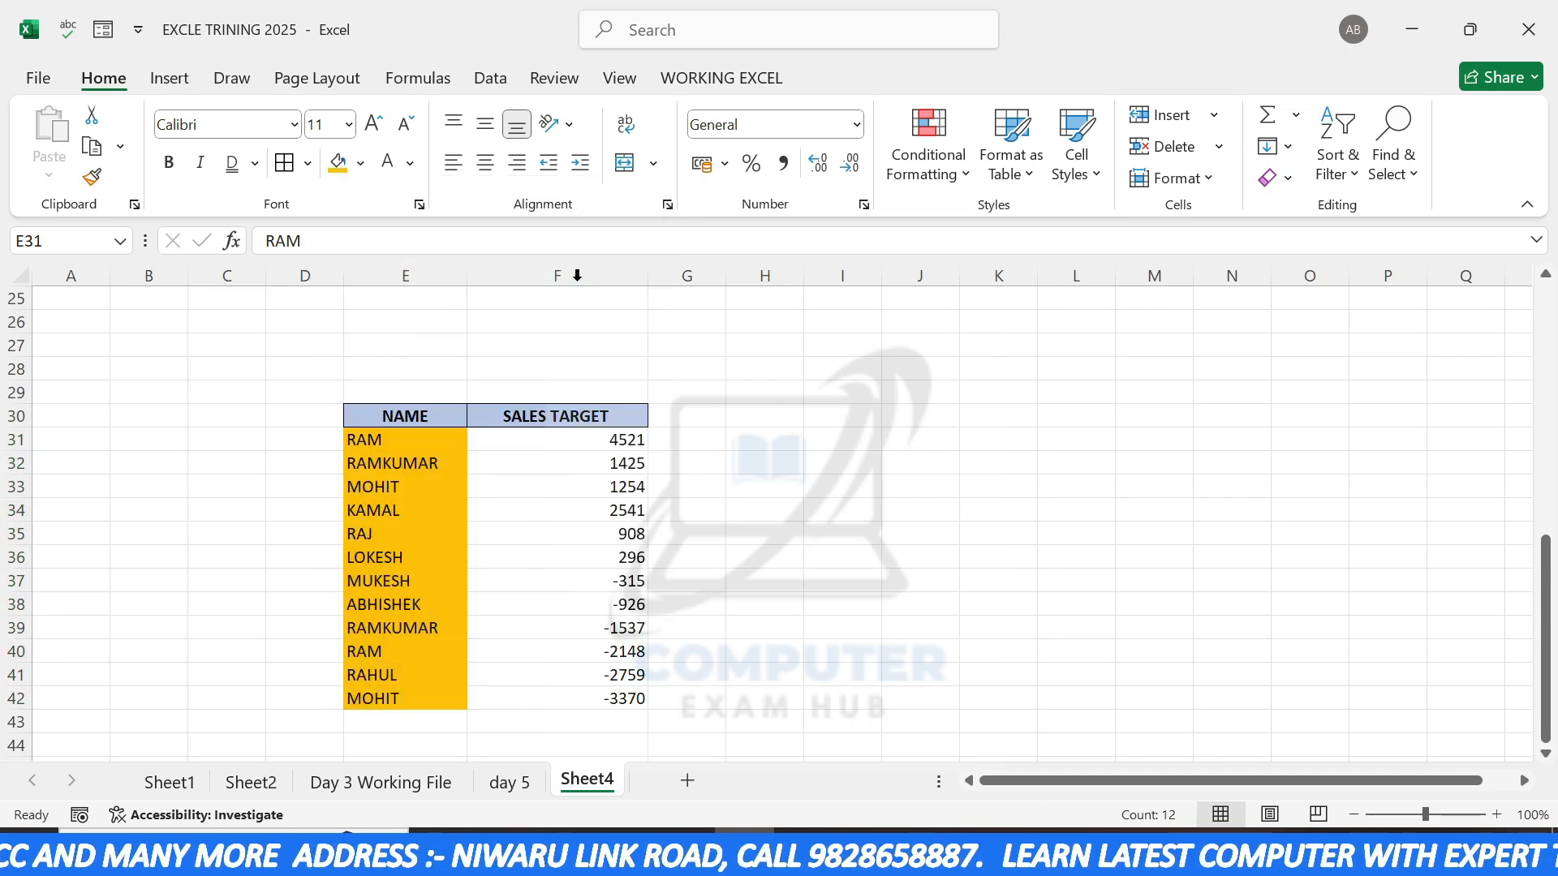
pyautogui.click(284, 166)
# Step: Fill the sales target values F31:F42 with medium blue and add all borders
pyautogui.moveTo(533, 450); pyautogui.dragTo(606, 690)
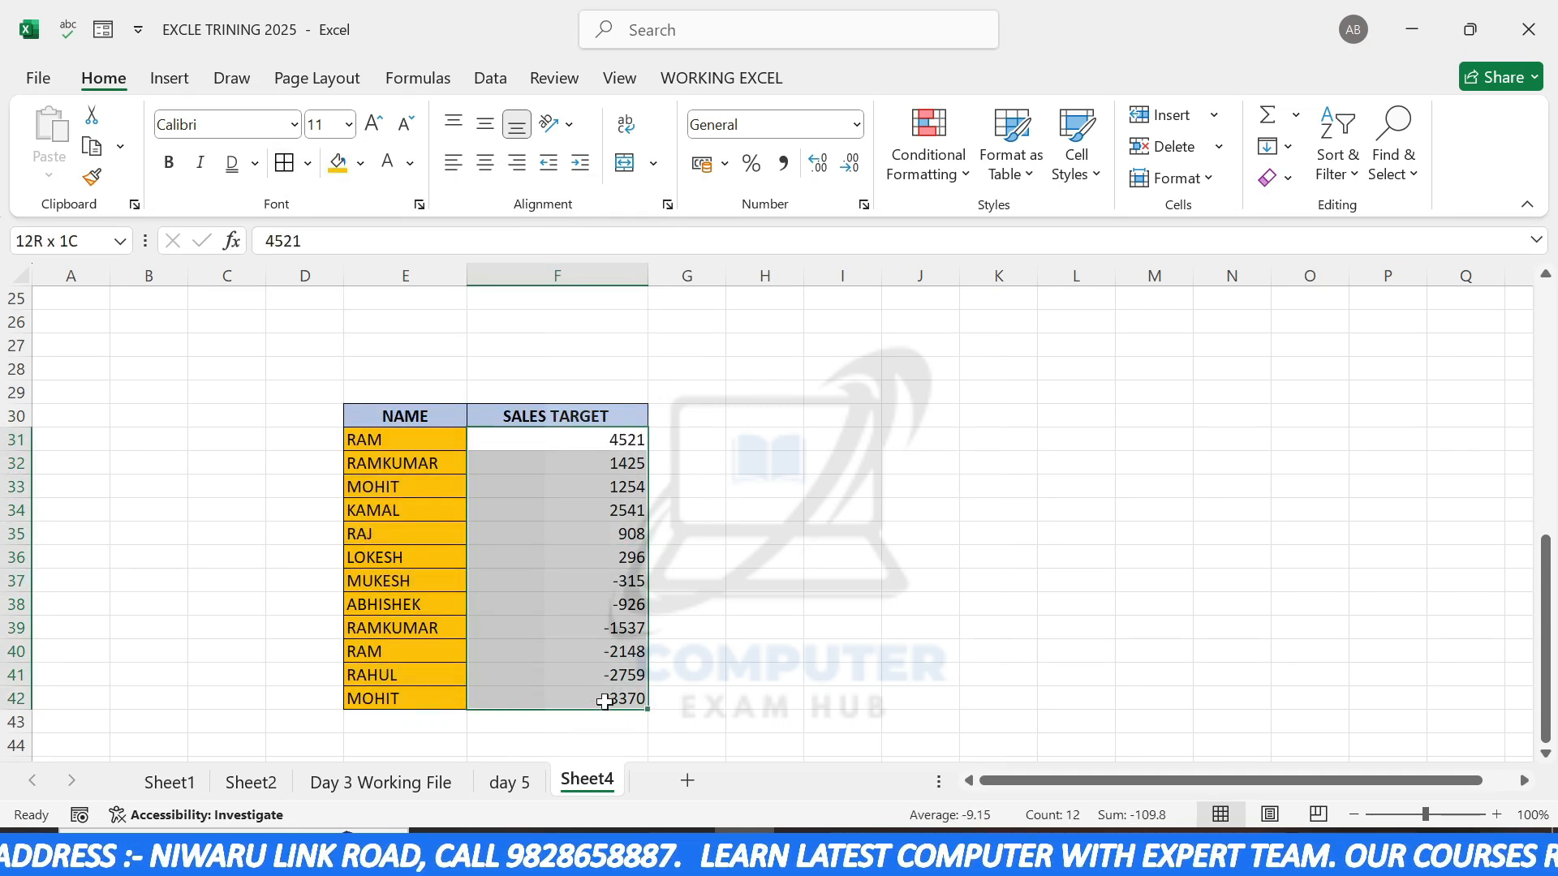
pyautogui.click(357, 164)
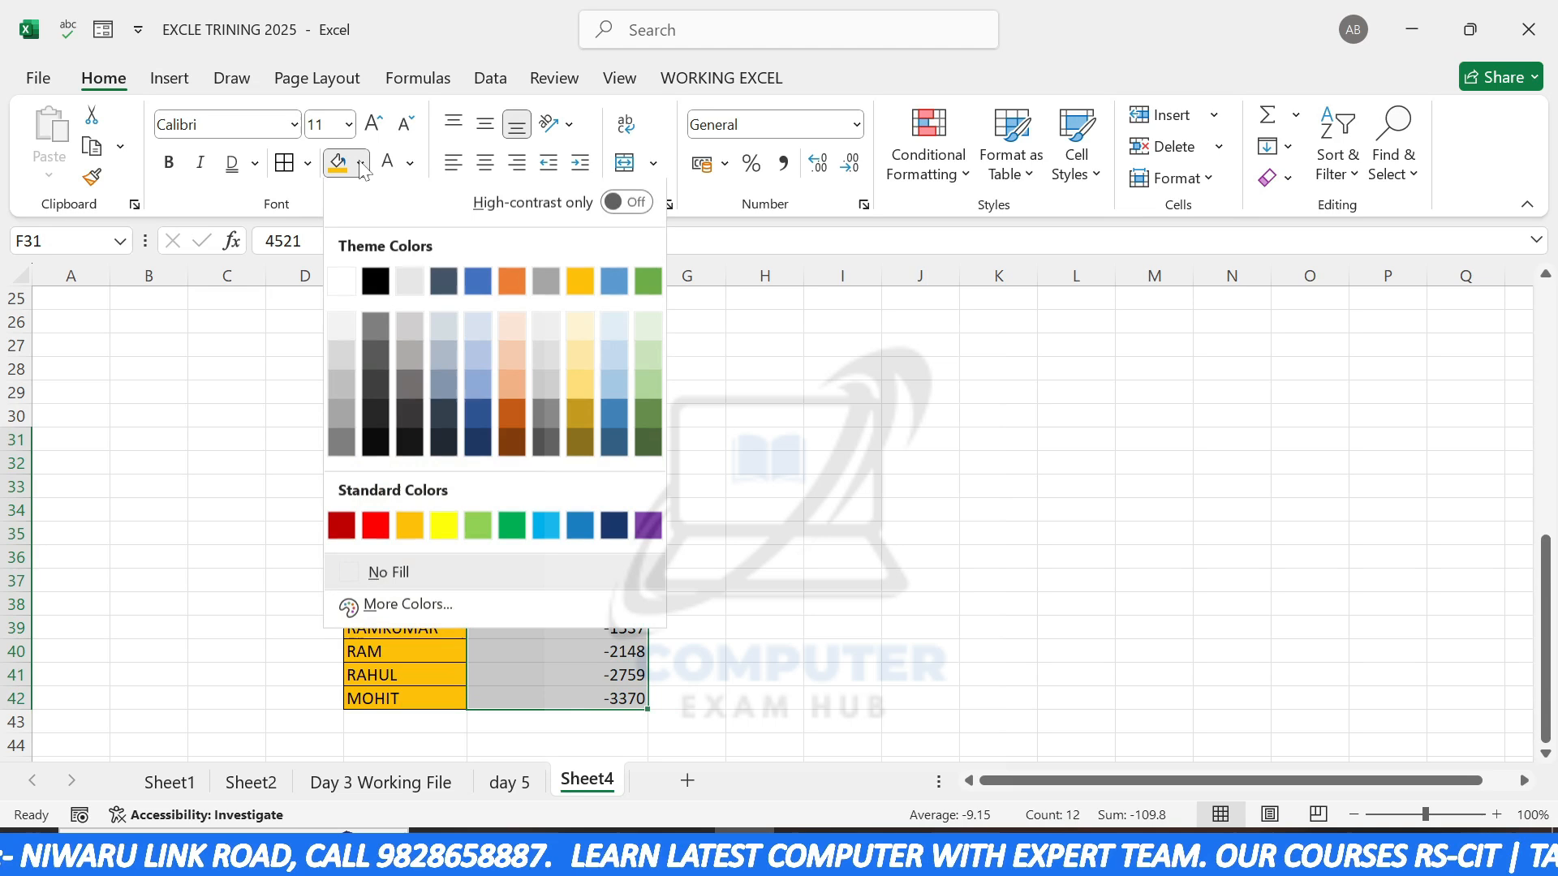
pyautogui.click(484, 372)
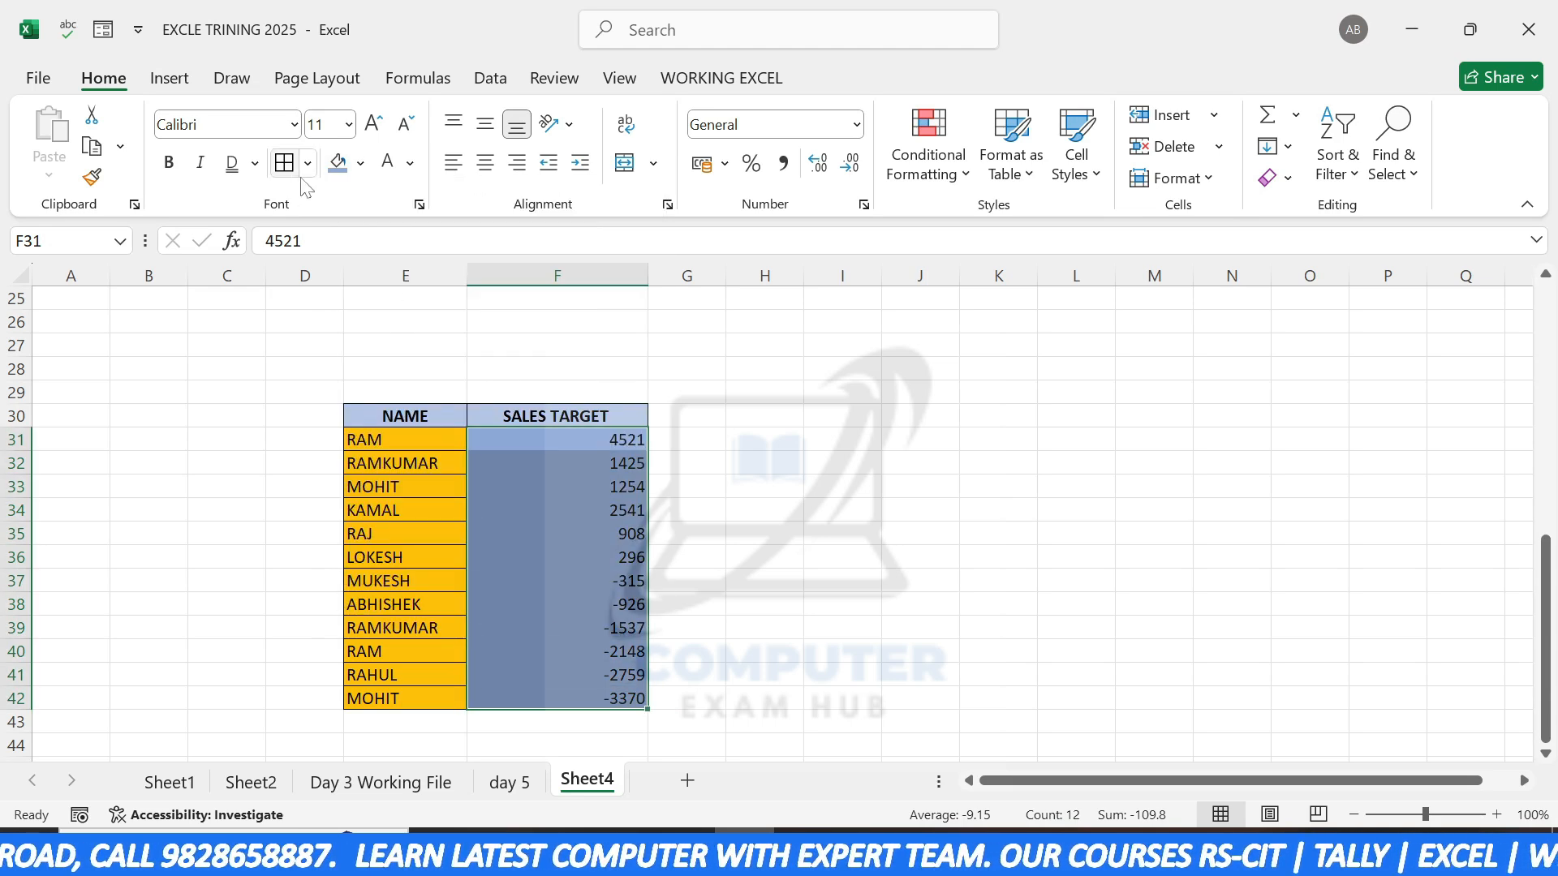
pyautogui.click(746, 462)
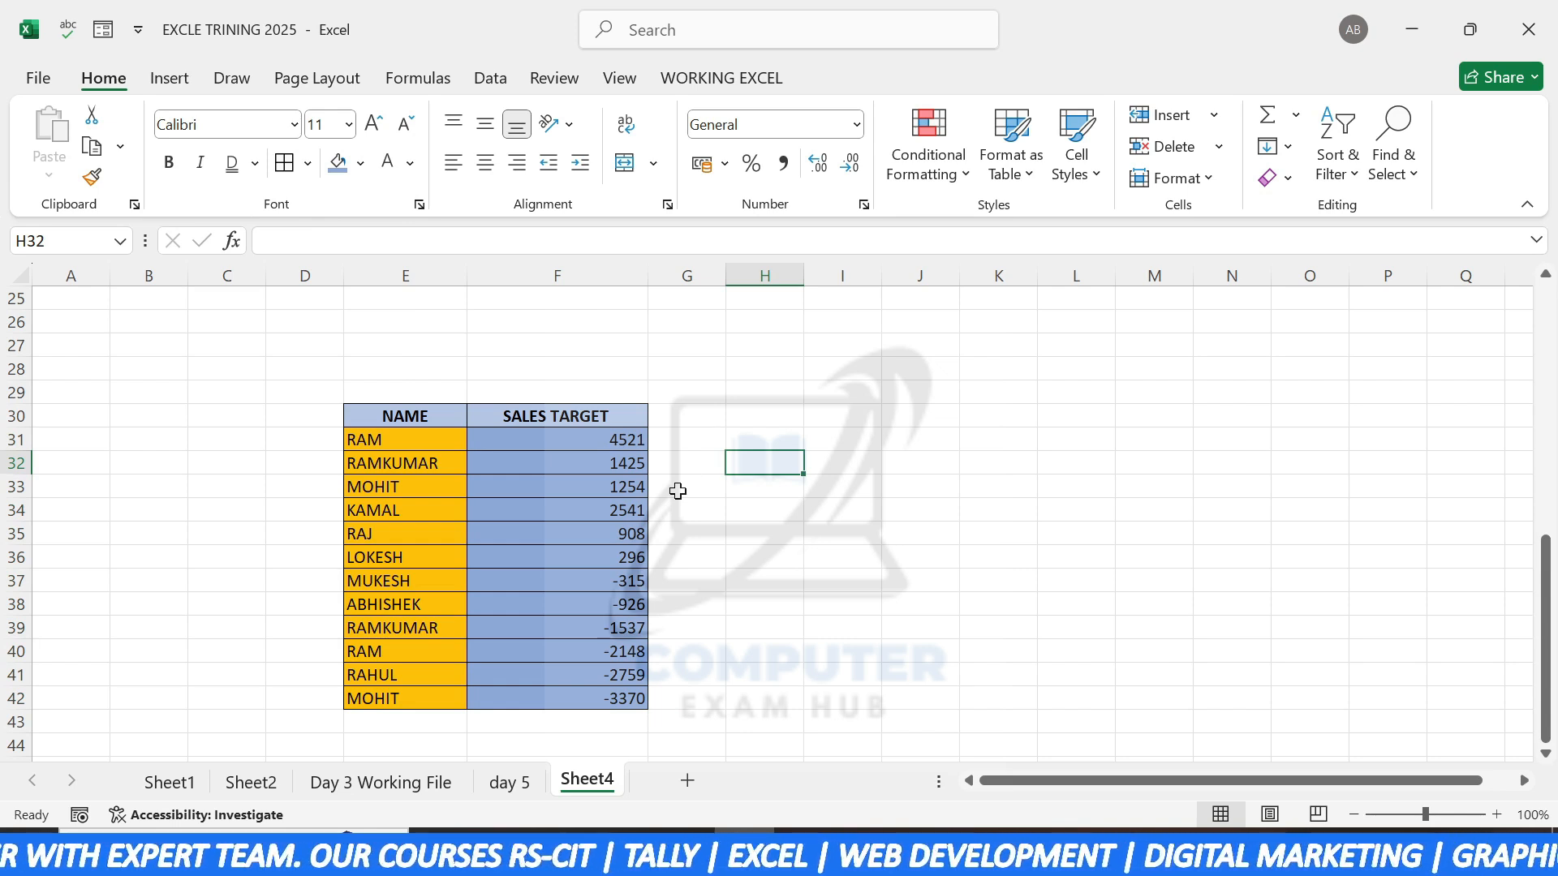
# Step: Copy the formatted table E30:F42 to J30 and widen columns J and K to fit its contents
pyautogui.moveTo(411, 450); pyautogui.dragTo(578, 690)
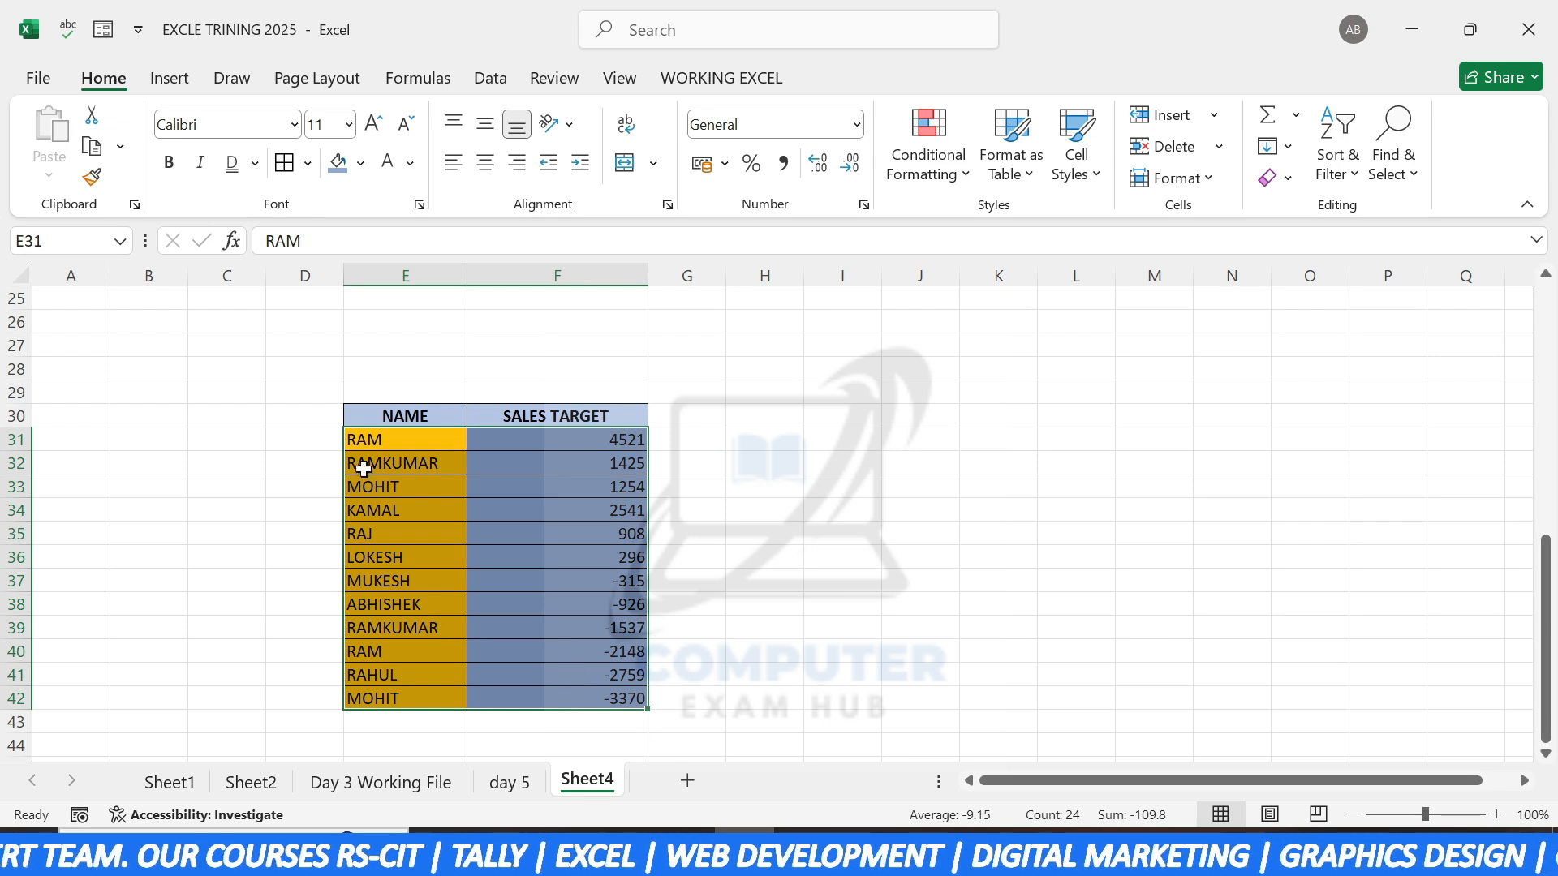
pyautogui.moveTo(385, 418); pyautogui.dragTo(567, 699)
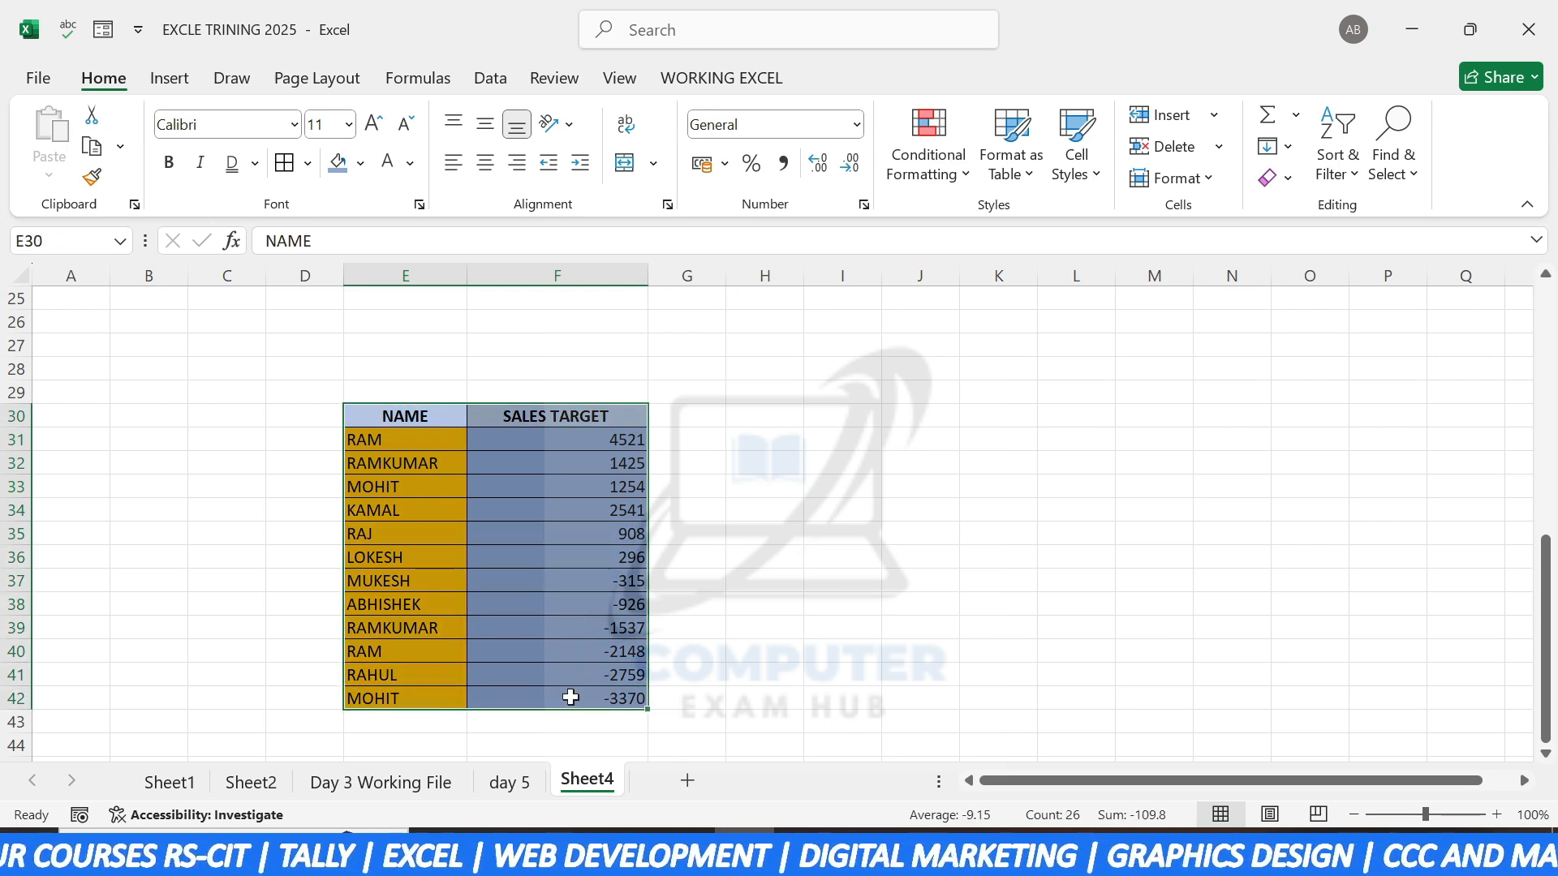
pyautogui.hotkey('ctrl', 'c')
pyautogui.click(936, 423)
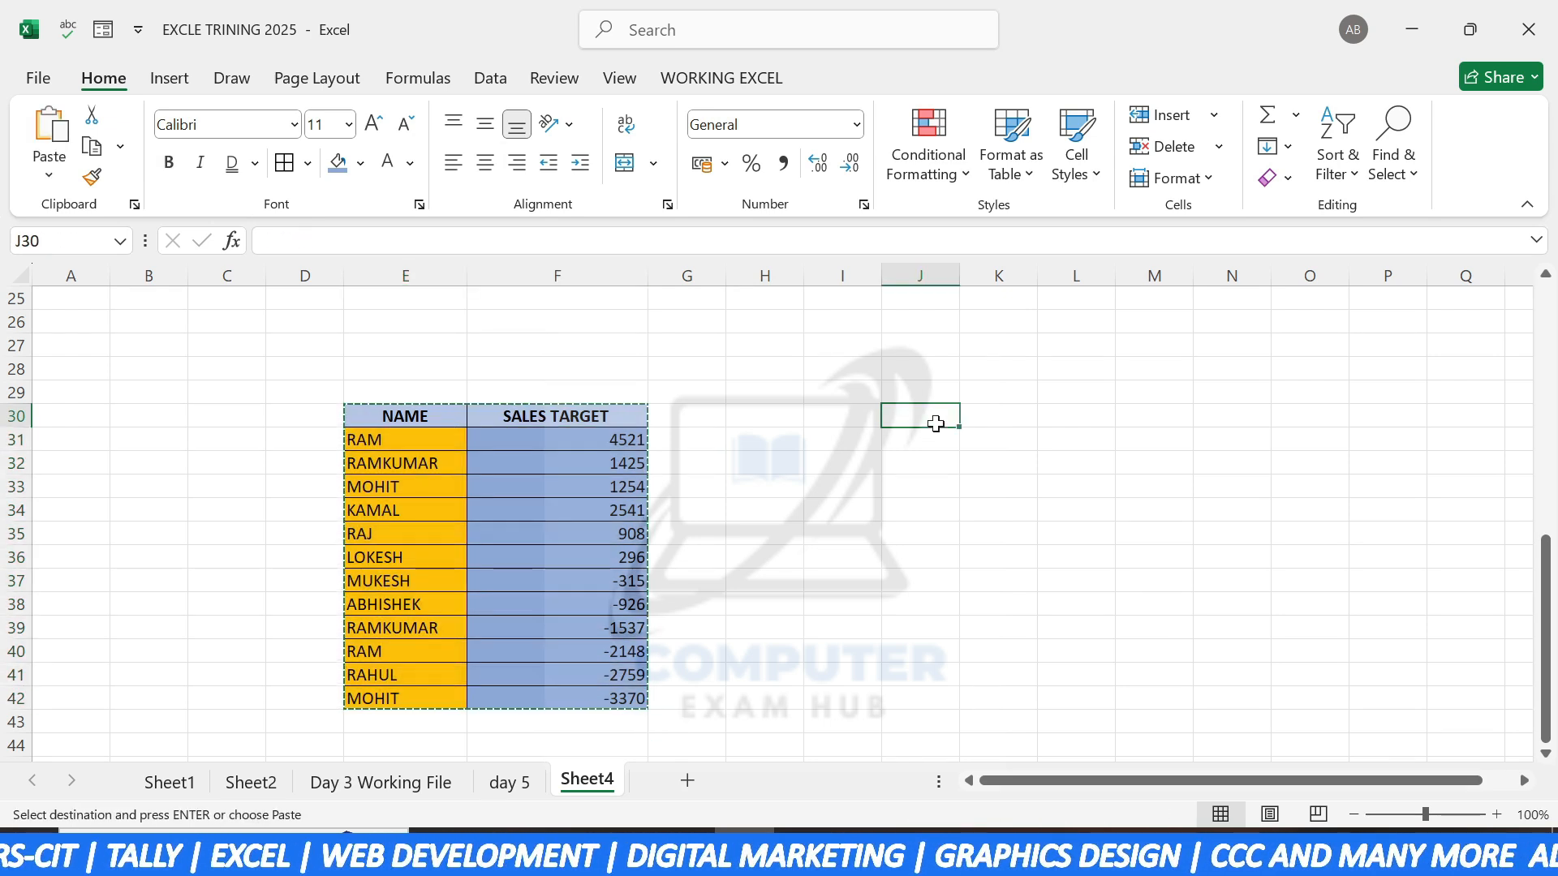
pyautogui.hotkey('ctrl', 'v')
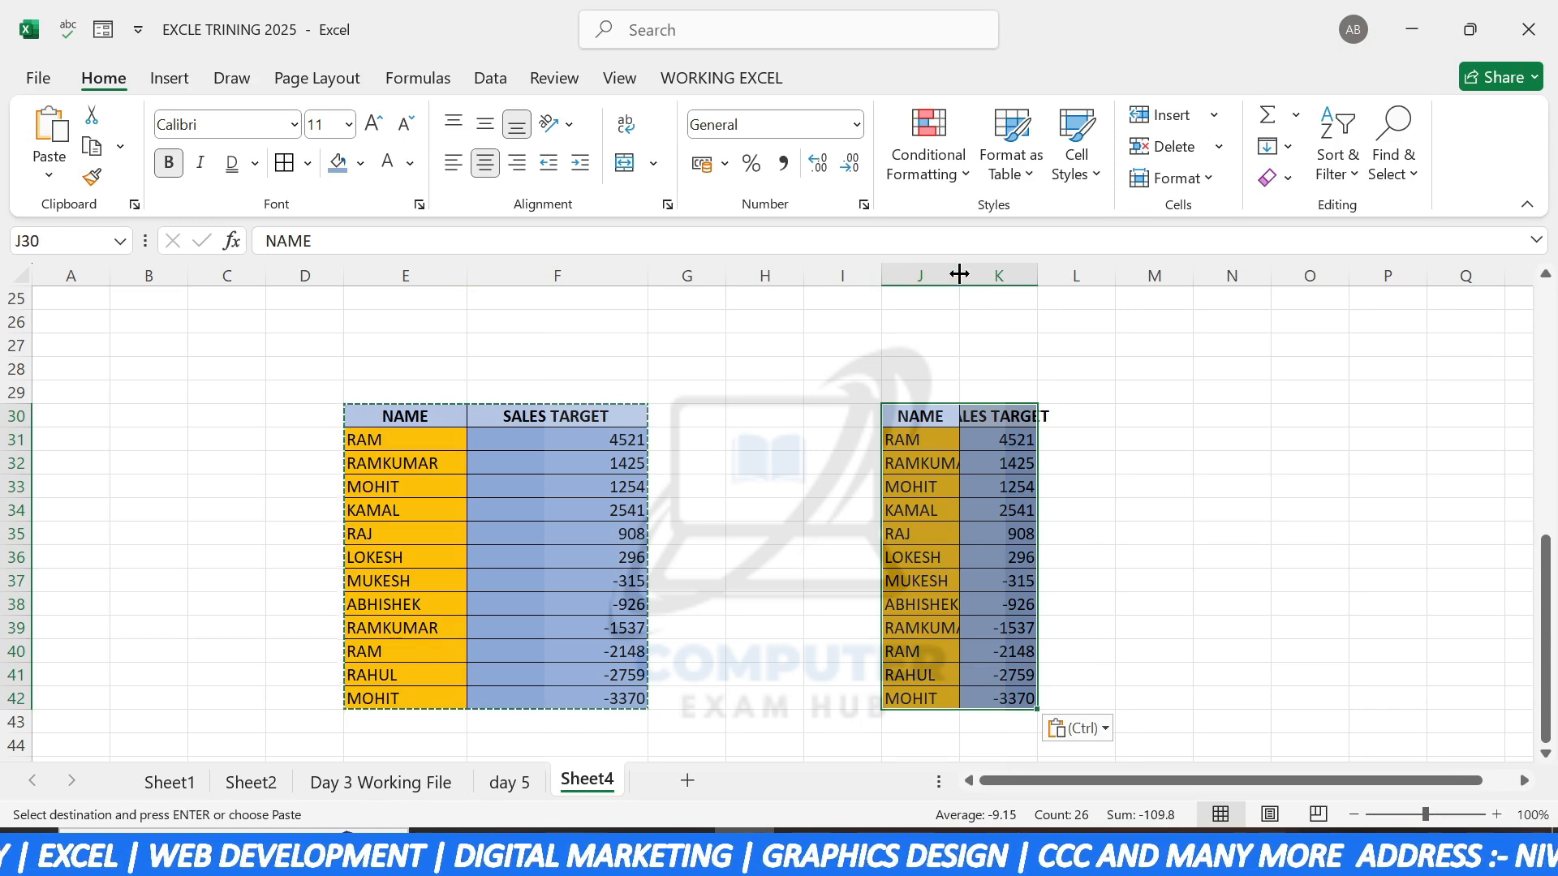
pyautogui.moveTo(959, 276); pyautogui.dragTo(1134, 275)
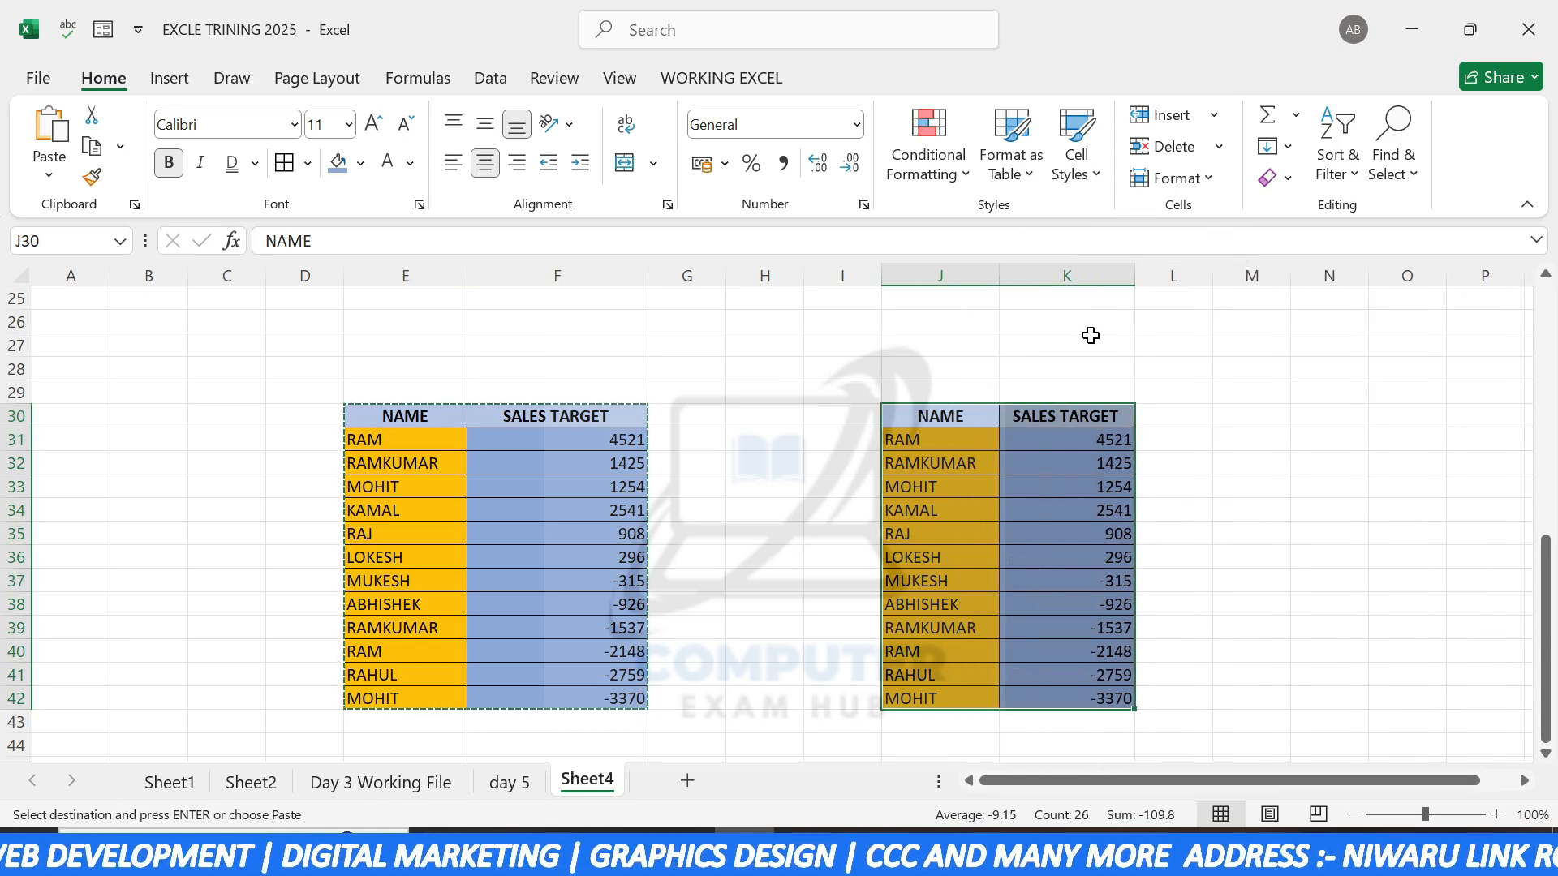
# Step: Copy the unformatted name and target rows E7:F18 to a new block starting at E47
pyautogui.scroll(-3, 855, 486)
pyautogui.scroll(6, 855, 486)
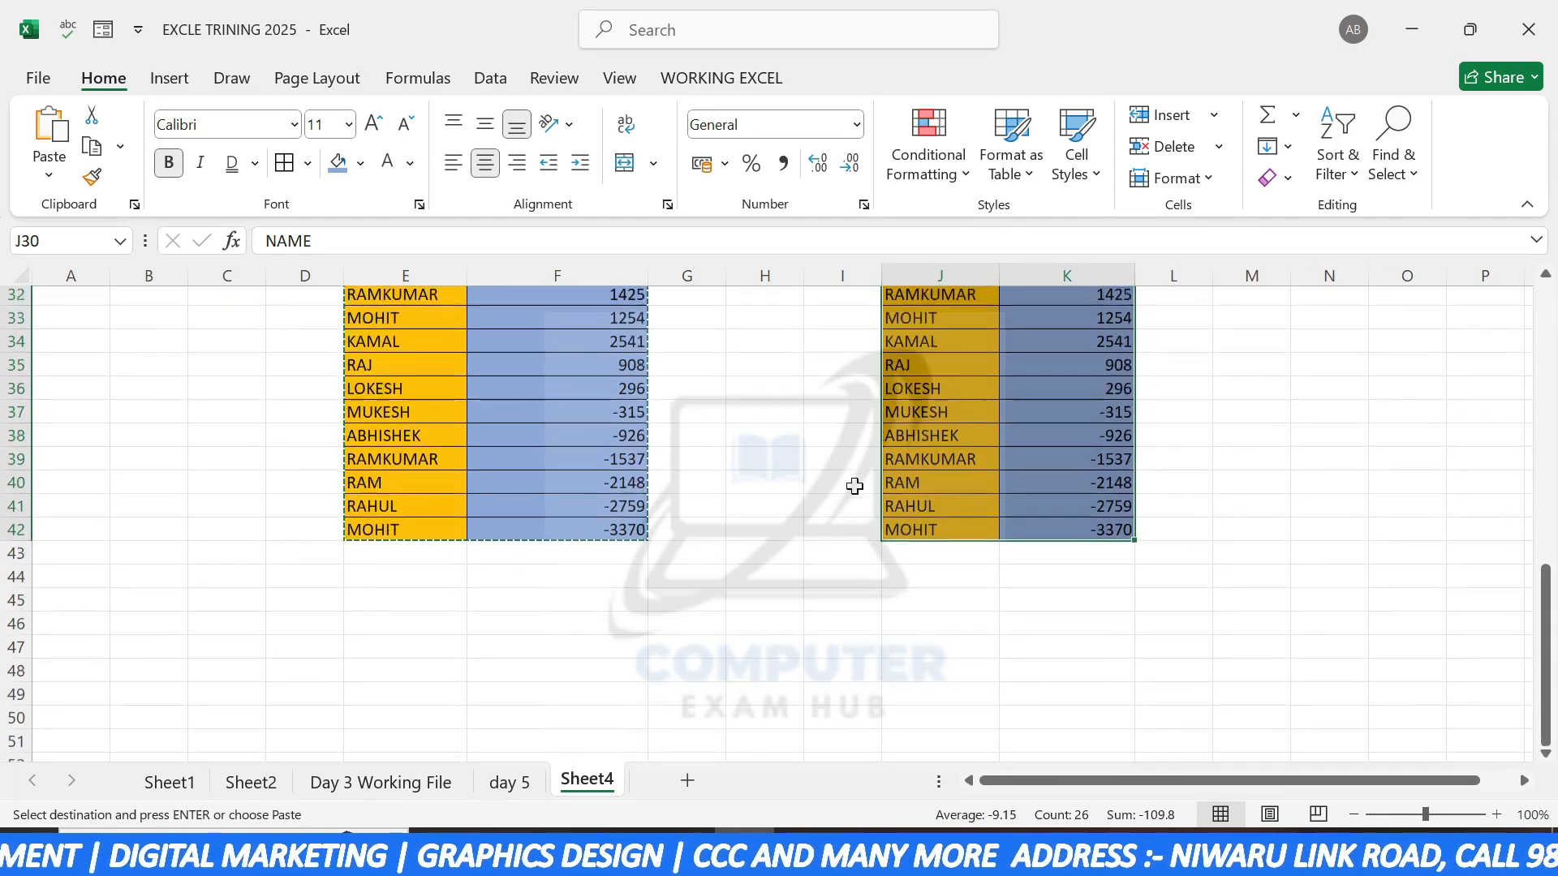
pyautogui.scroll(4, 854, 486)
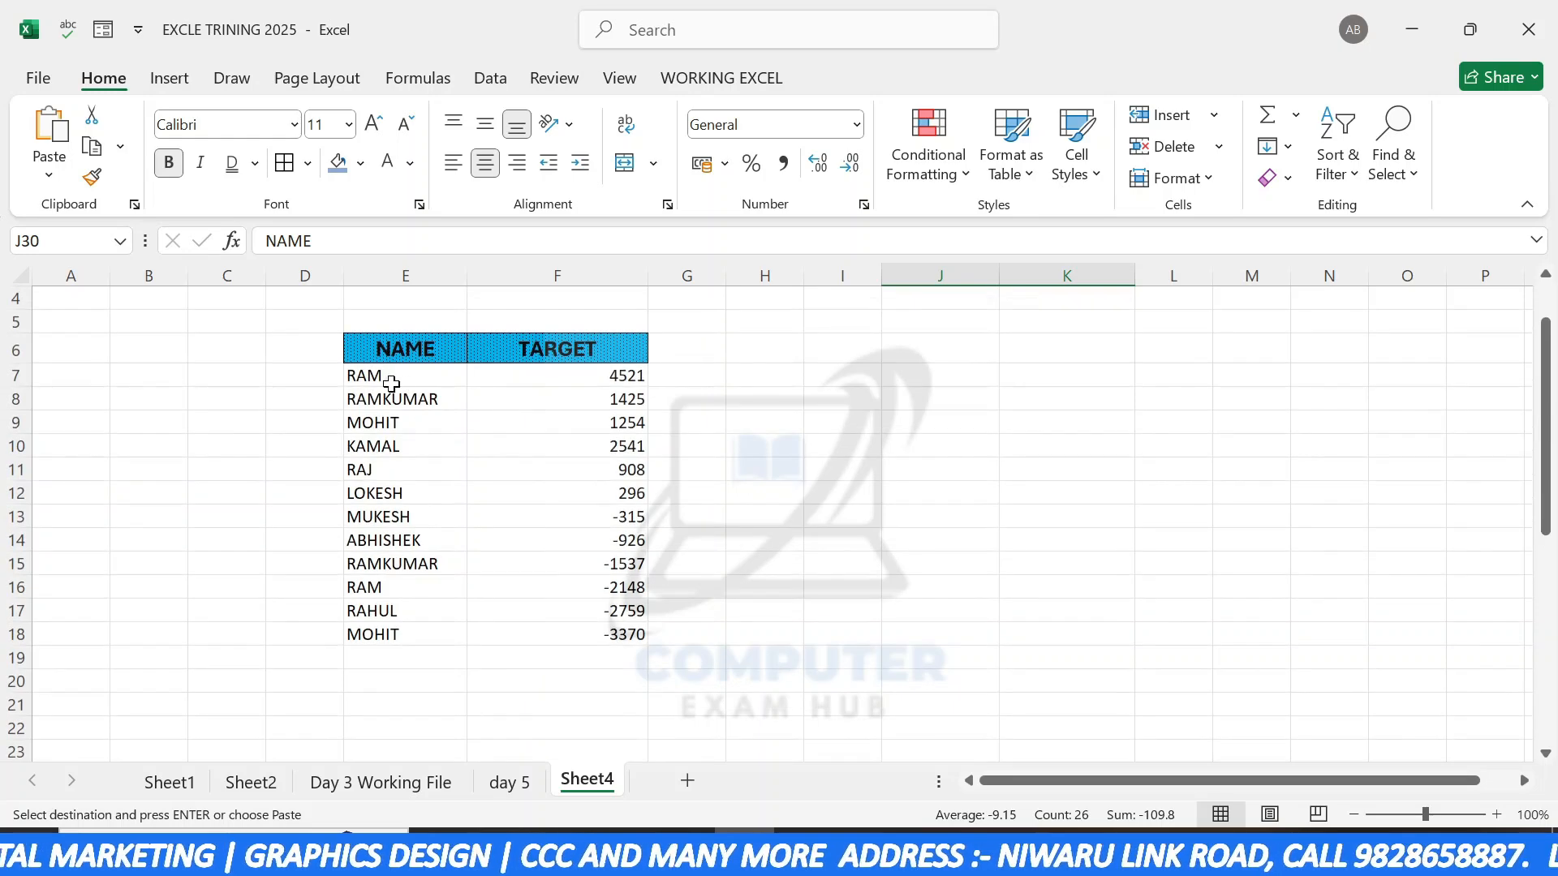
pyautogui.moveTo(377, 377); pyautogui.dragTo(576, 625)
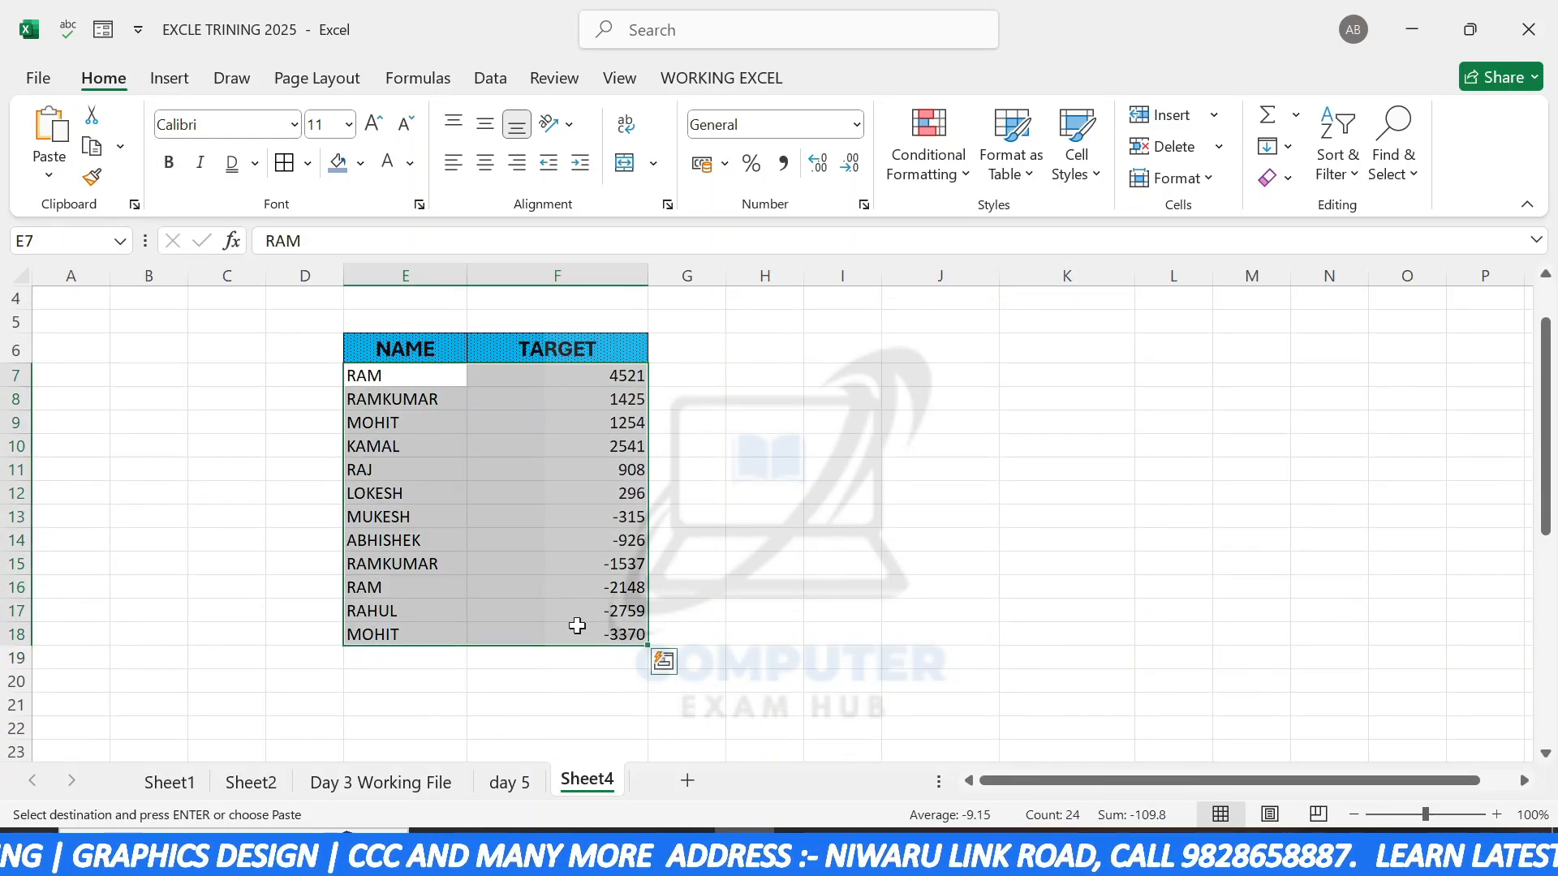
pyautogui.scroll(-11, 579, 621)
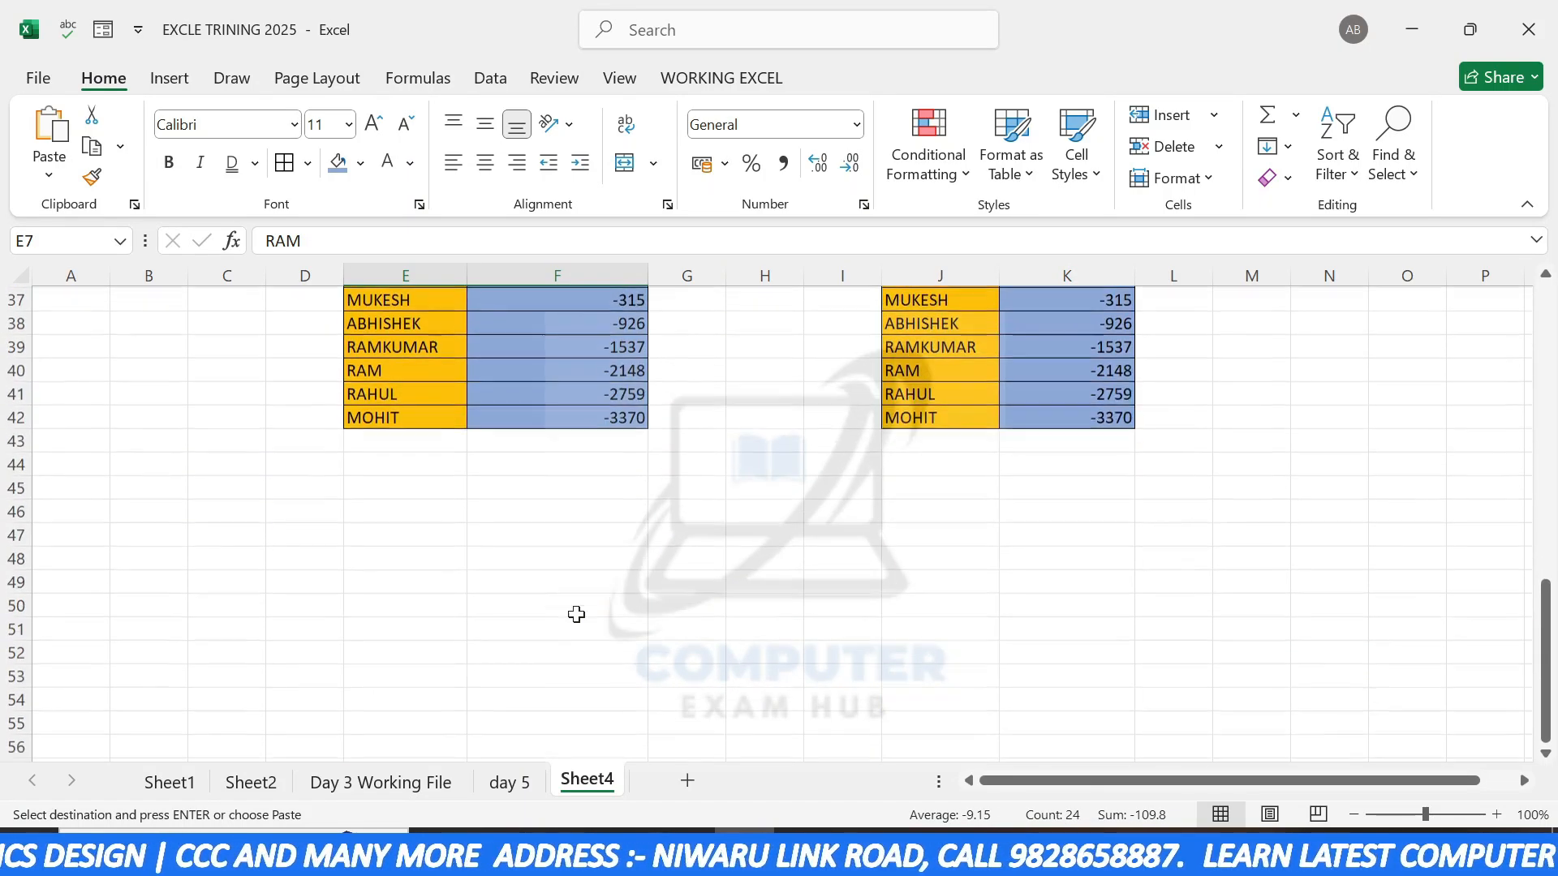
pyautogui.click(428, 525)
pyautogui.hotkey('ctrl', 'v')
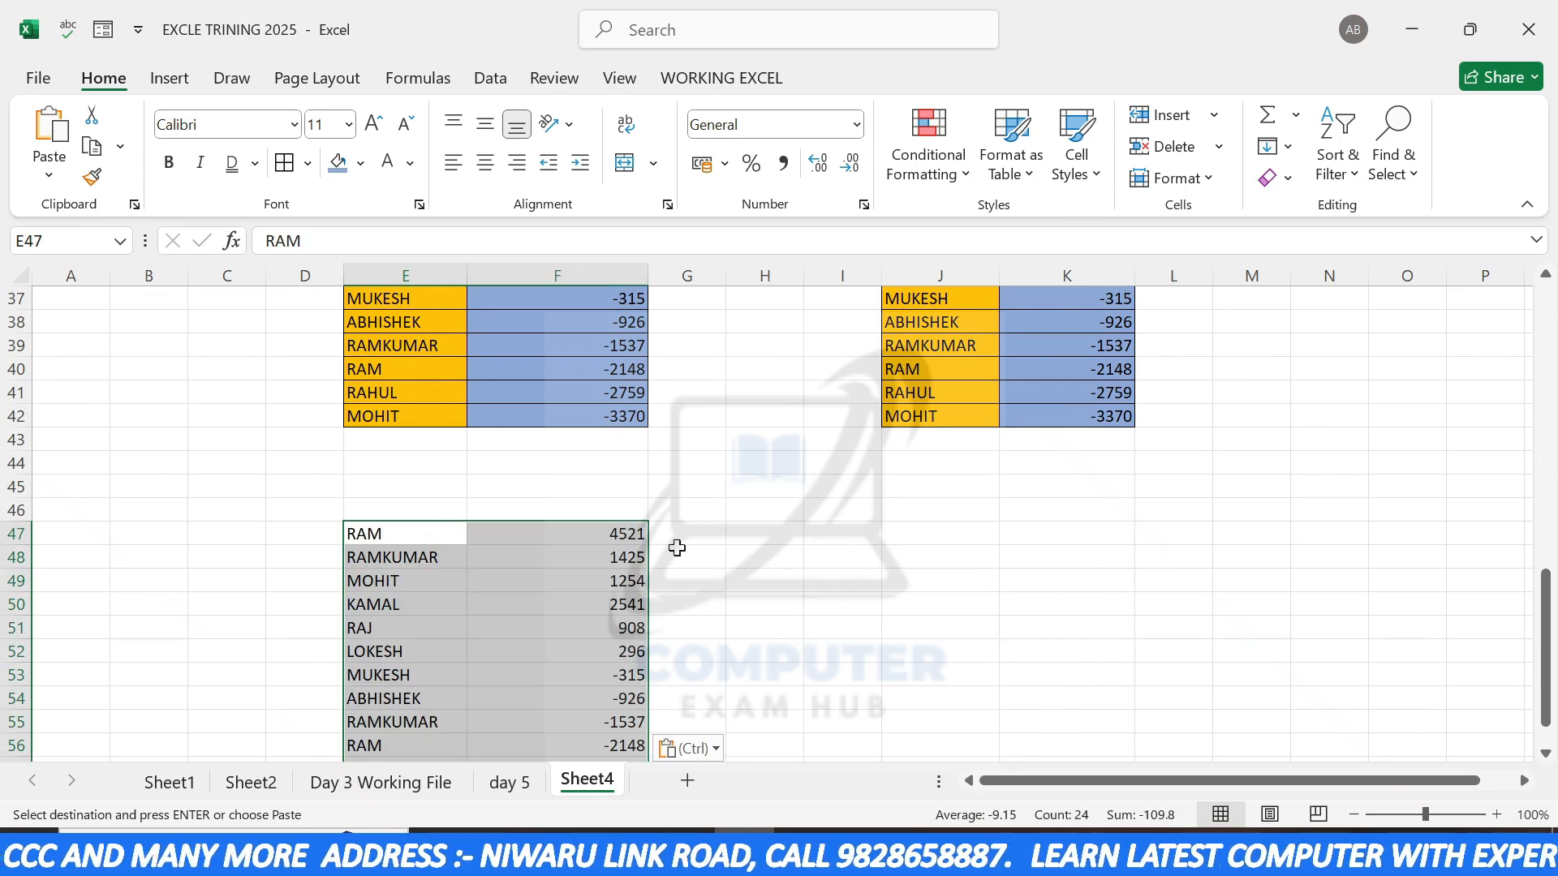
pyautogui.click(702, 544)
# Step: Apply the formatting of the table E30:F42 to the plain block E47:F57 with Format Painter
pyautogui.scroll(3, 716, 641)
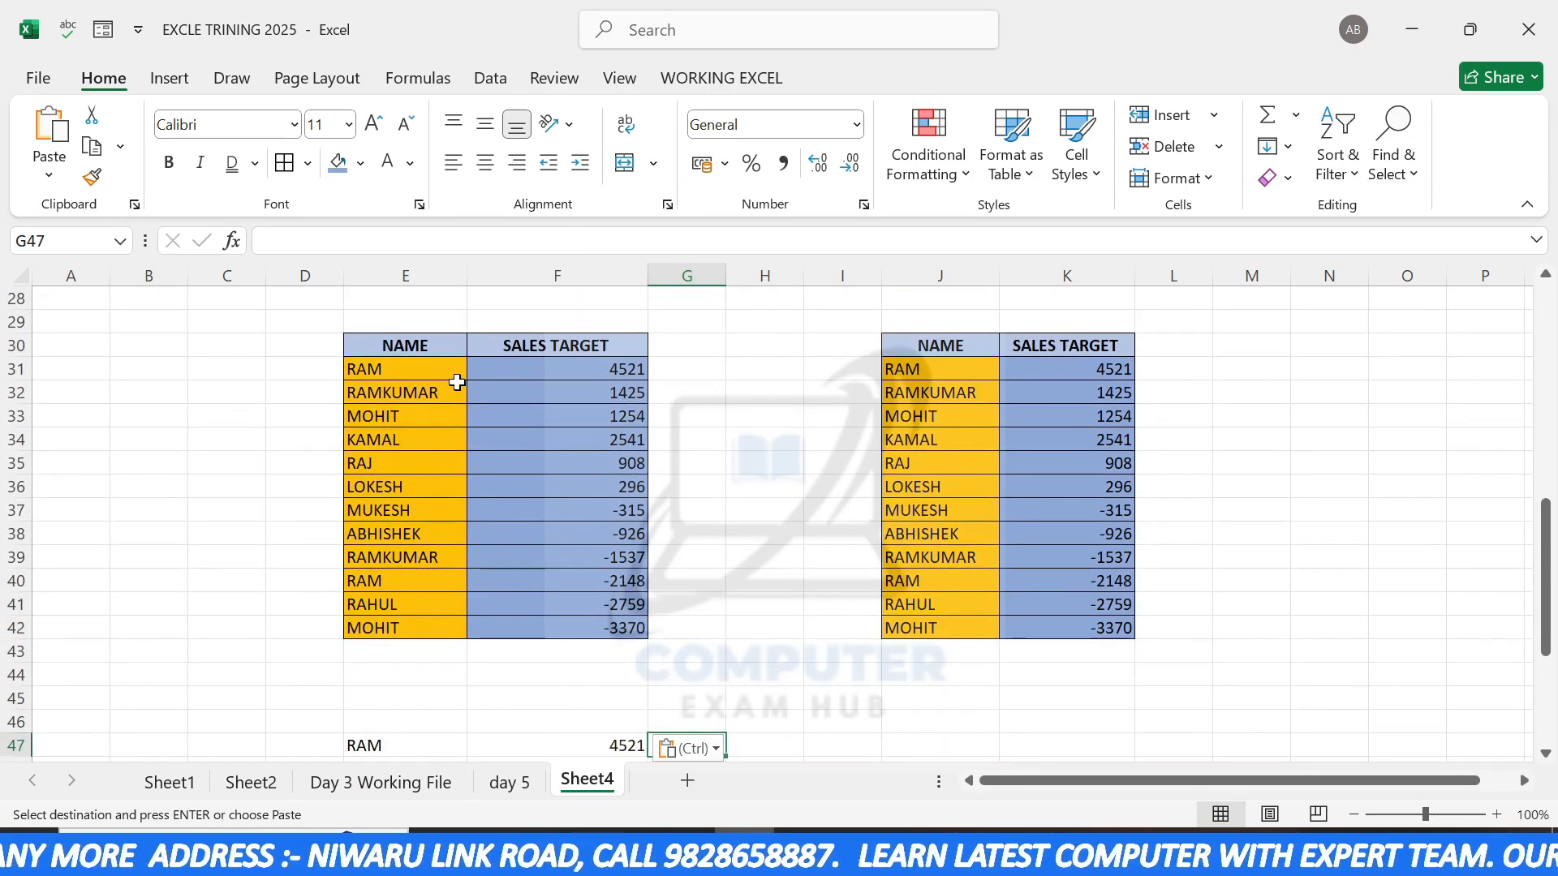
pyautogui.moveTo(407, 345); pyautogui.dragTo(596, 630)
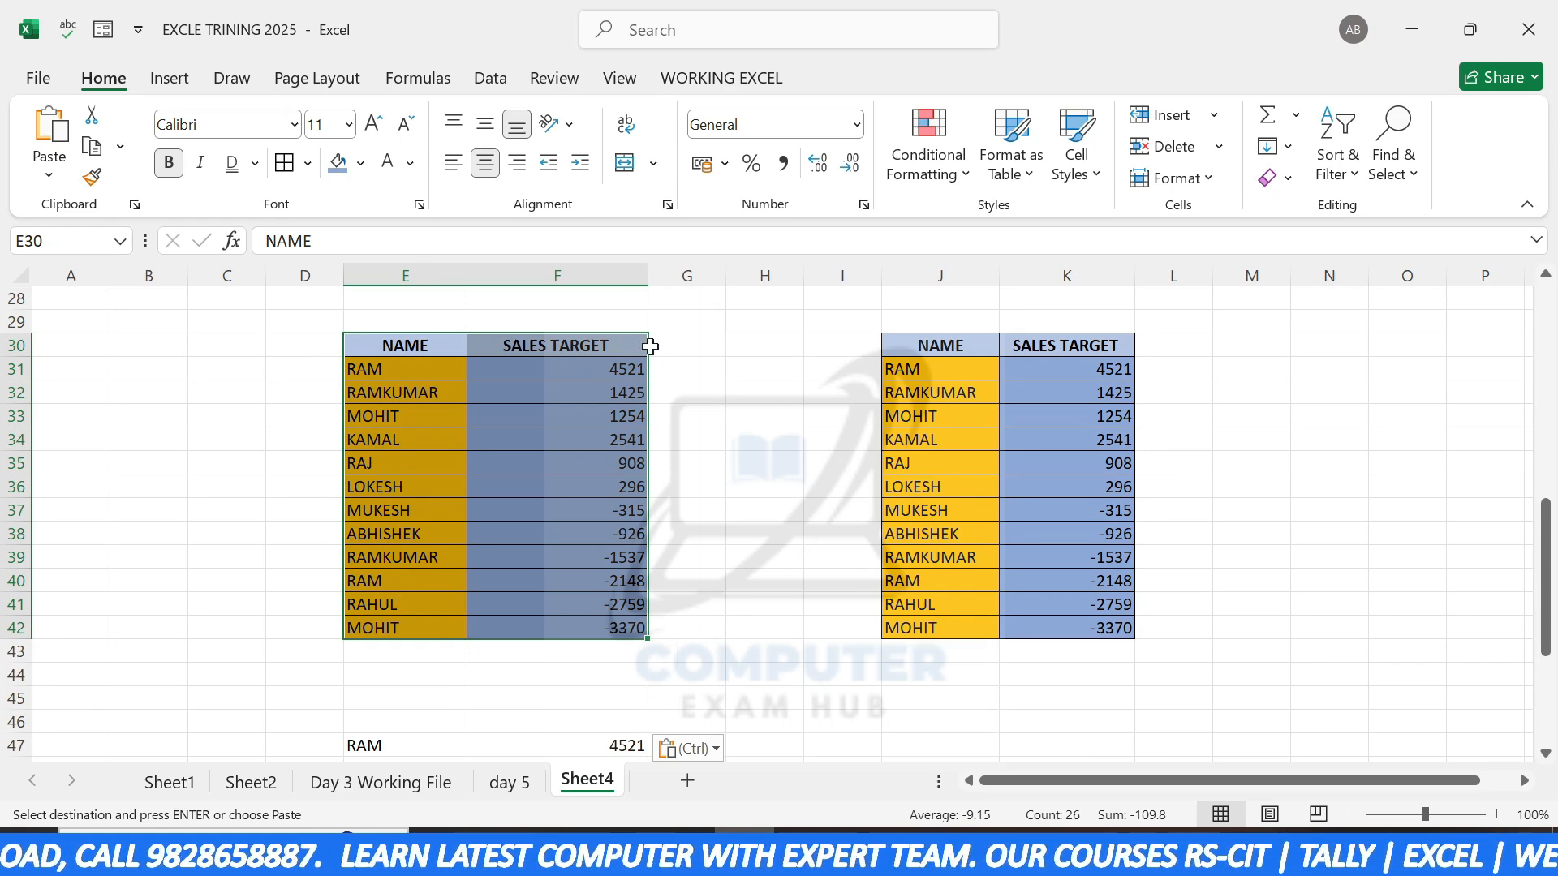
pyautogui.scroll(-4, 479, 415)
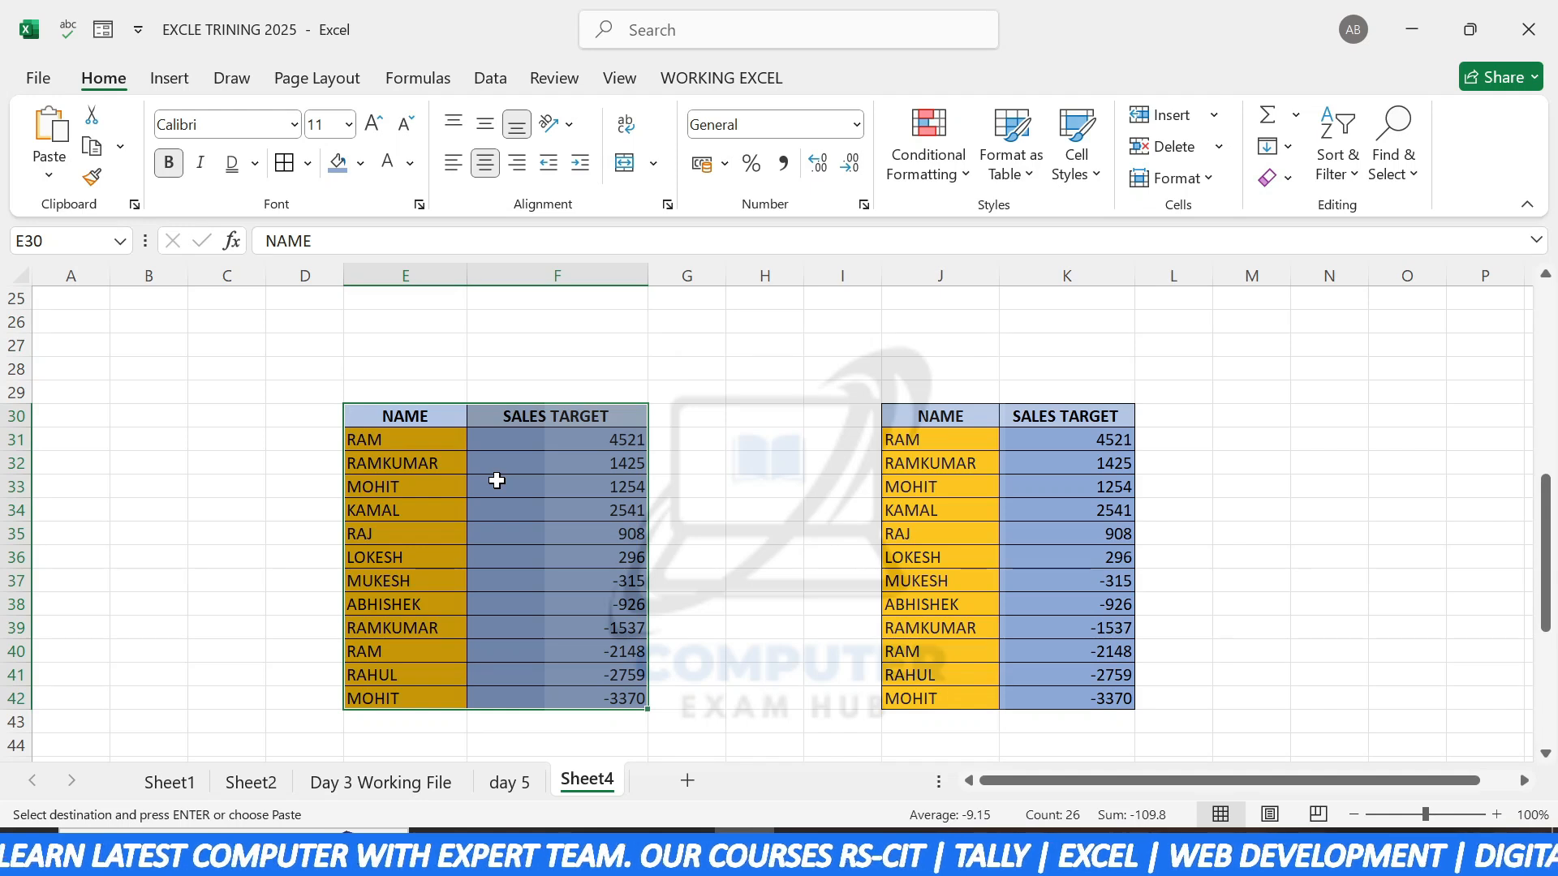
pyautogui.click(682, 422)
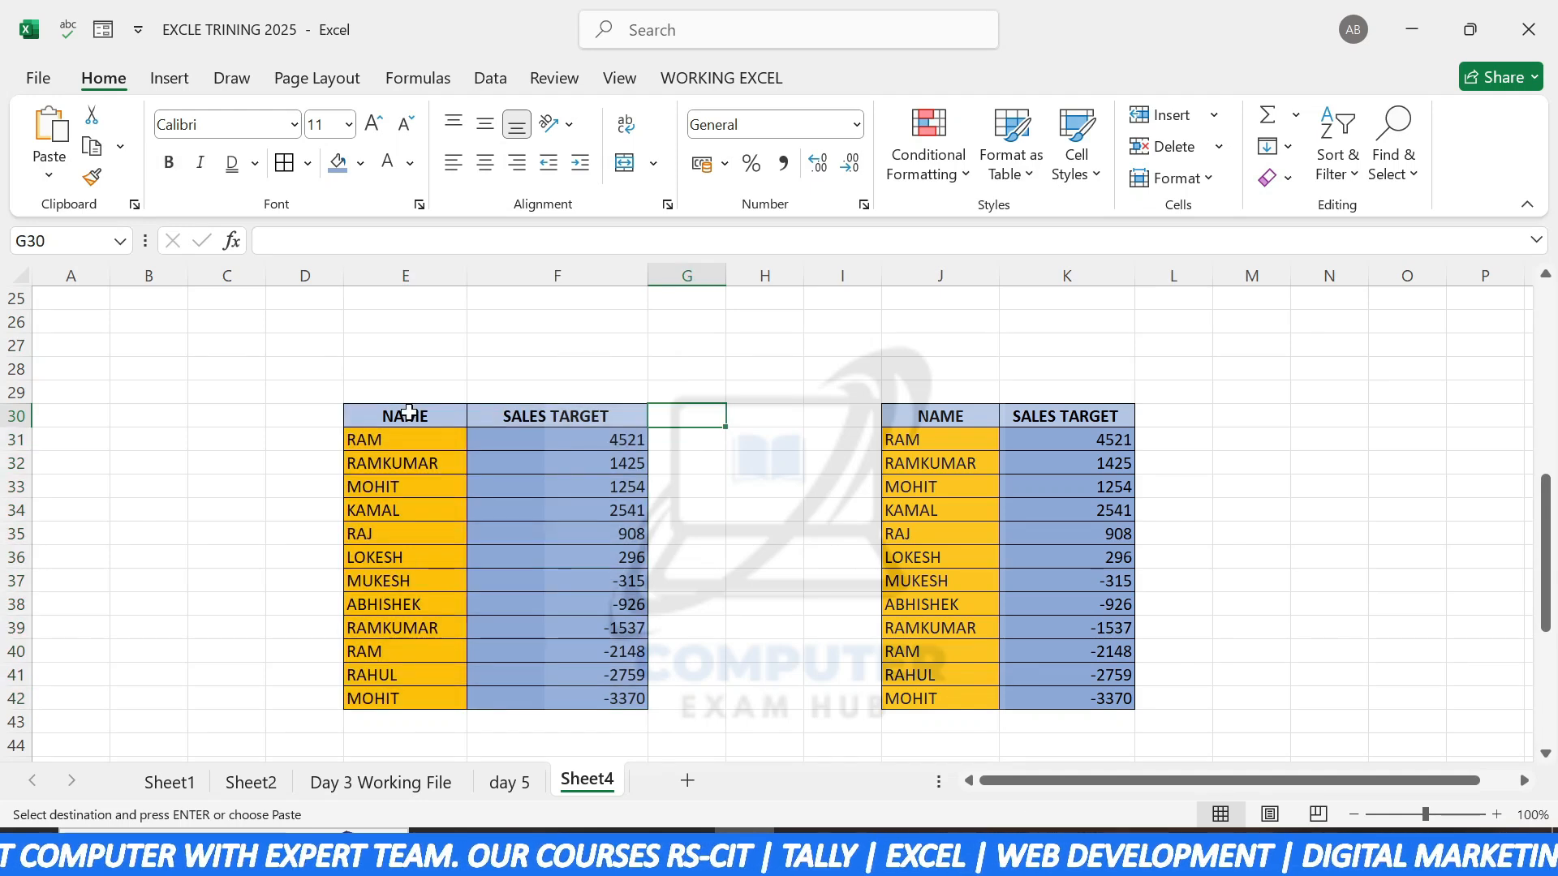
pyautogui.moveTo(410, 414); pyautogui.dragTo(608, 700)
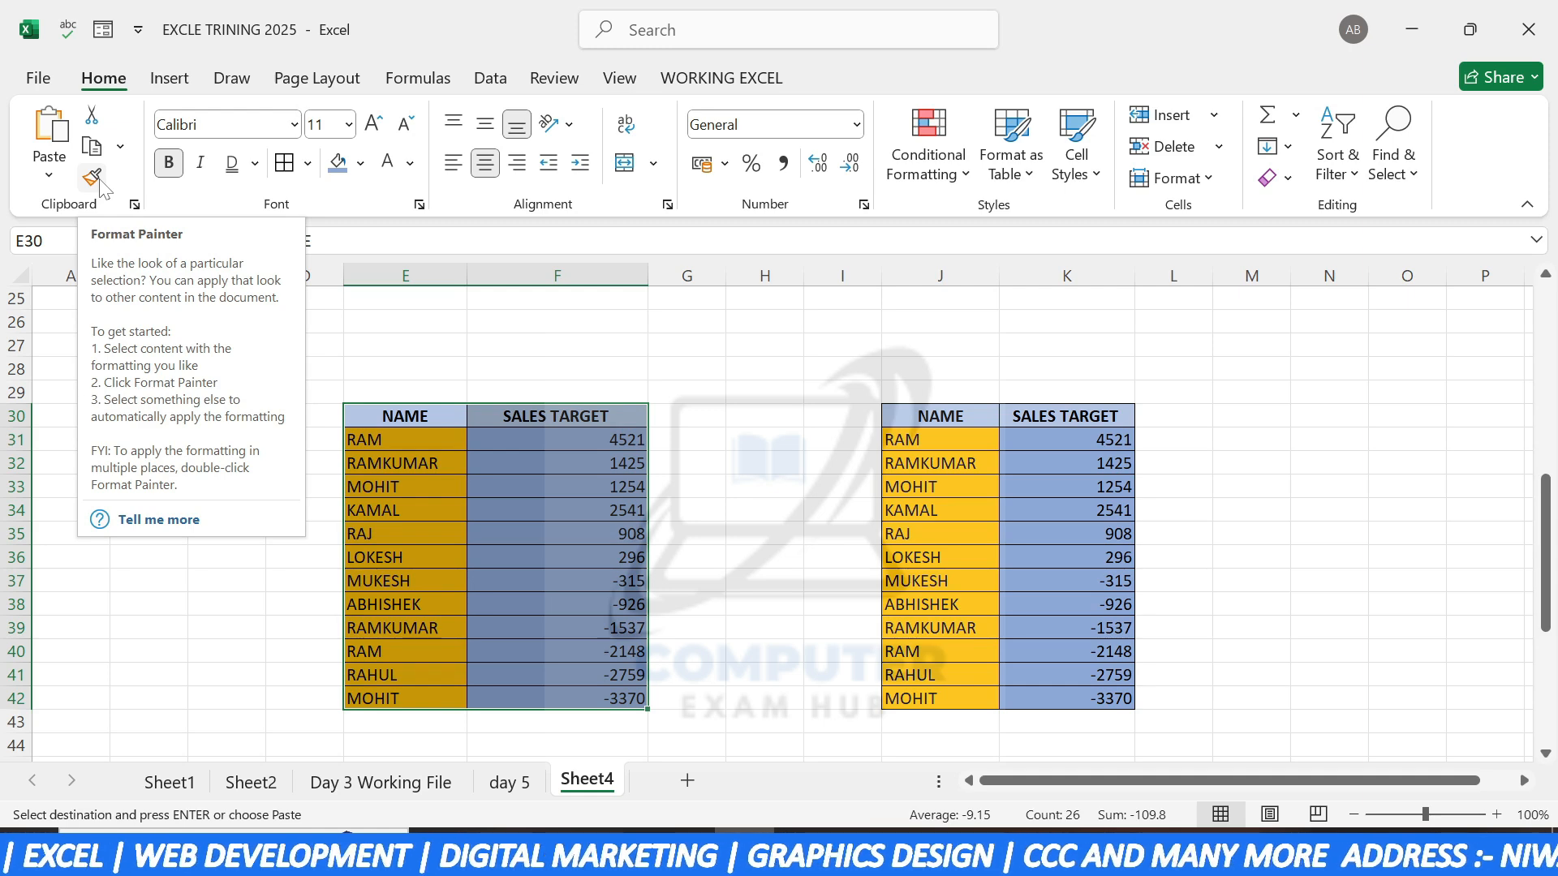
pyautogui.moveTo(407, 406)
pyautogui.mouseDown()
pyautogui.moveTo(605, 702)
pyautogui.moveTo(607, 678)
pyautogui.mouseUp()
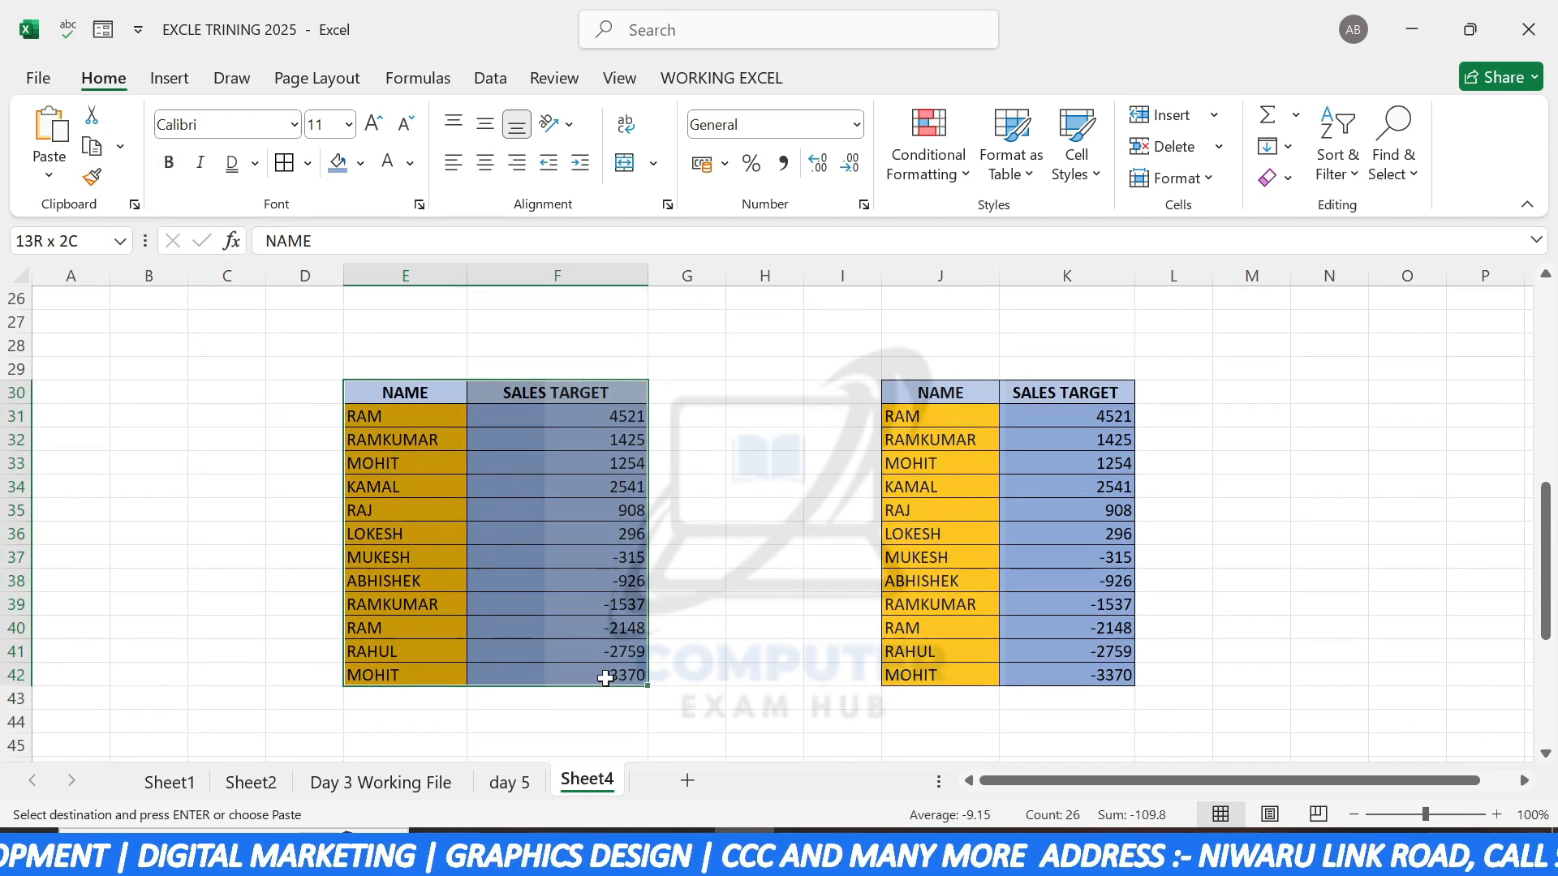
pyautogui.click(91, 177)
pyautogui.scroll(-4, 244, 416)
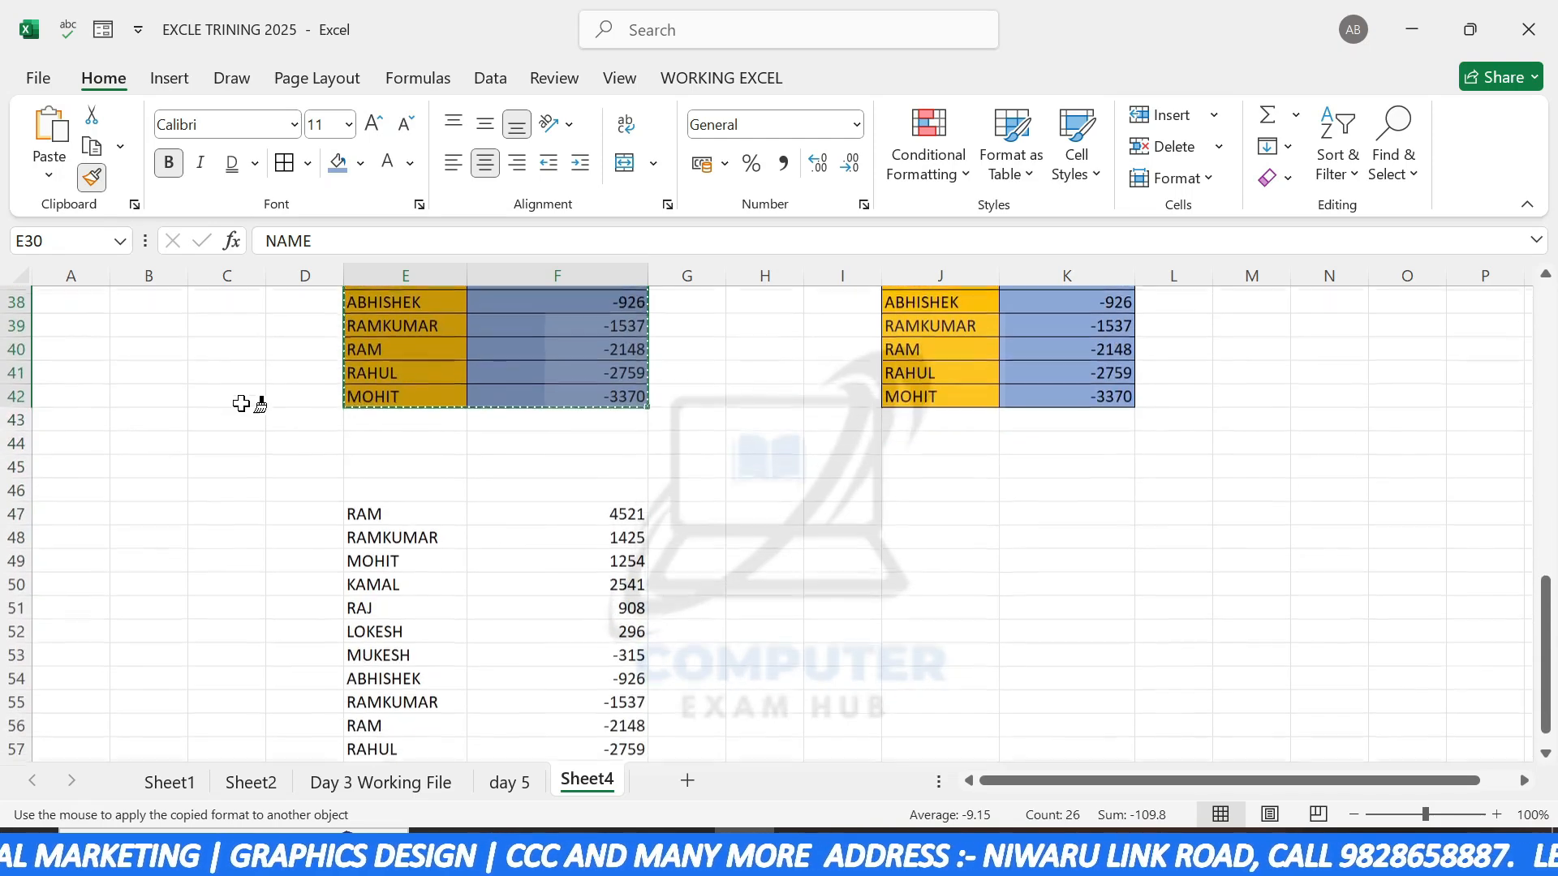
pyautogui.moveTo(349, 508)
pyautogui.mouseDown()
pyautogui.moveTo(557, 702)
pyautogui.moveTo(556, 744)
pyautogui.mouseUp()
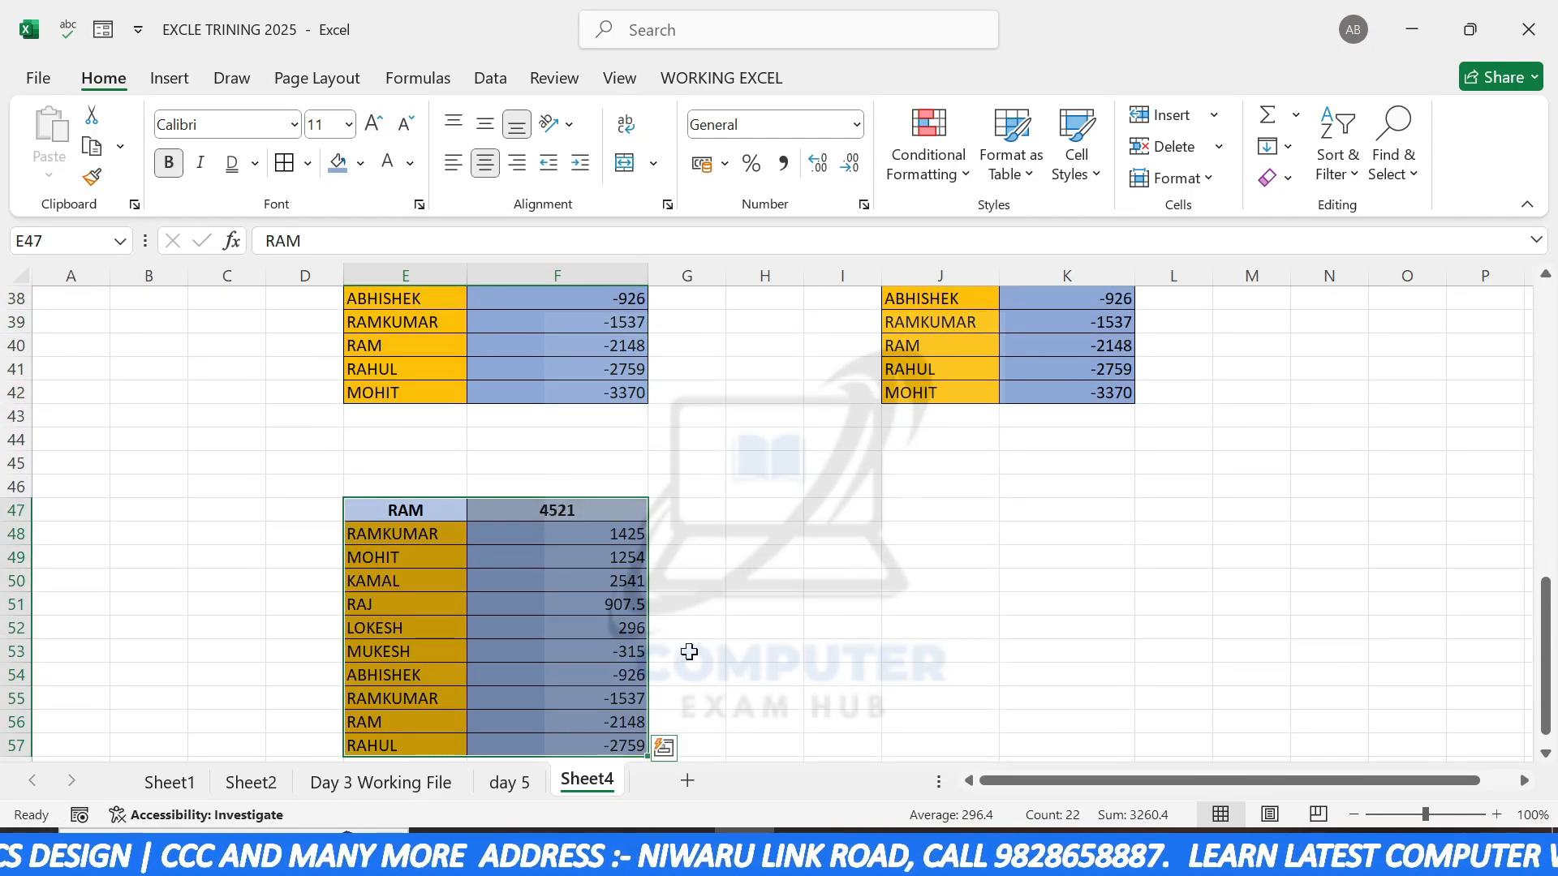
# Step: Paint the formatting of the table E30:F42 onto the empty range J46:K54
pyautogui.scroll(1, 695, 653)
pyautogui.scroll(1, 695, 653)
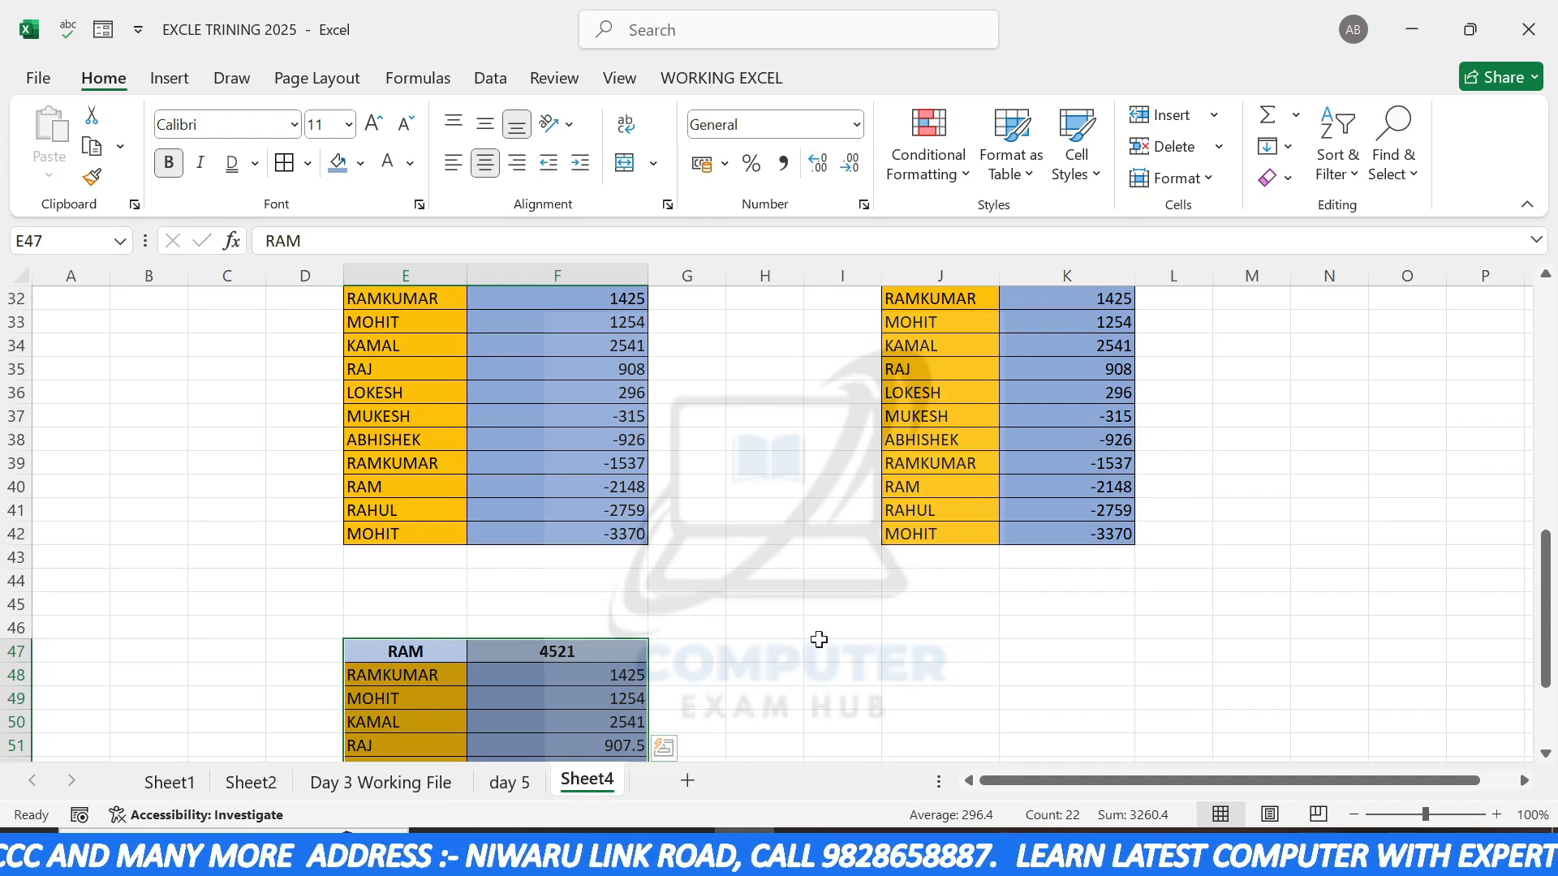
pyautogui.scroll(-1, 820, 640)
pyautogui.scroll(2, 820, 629)
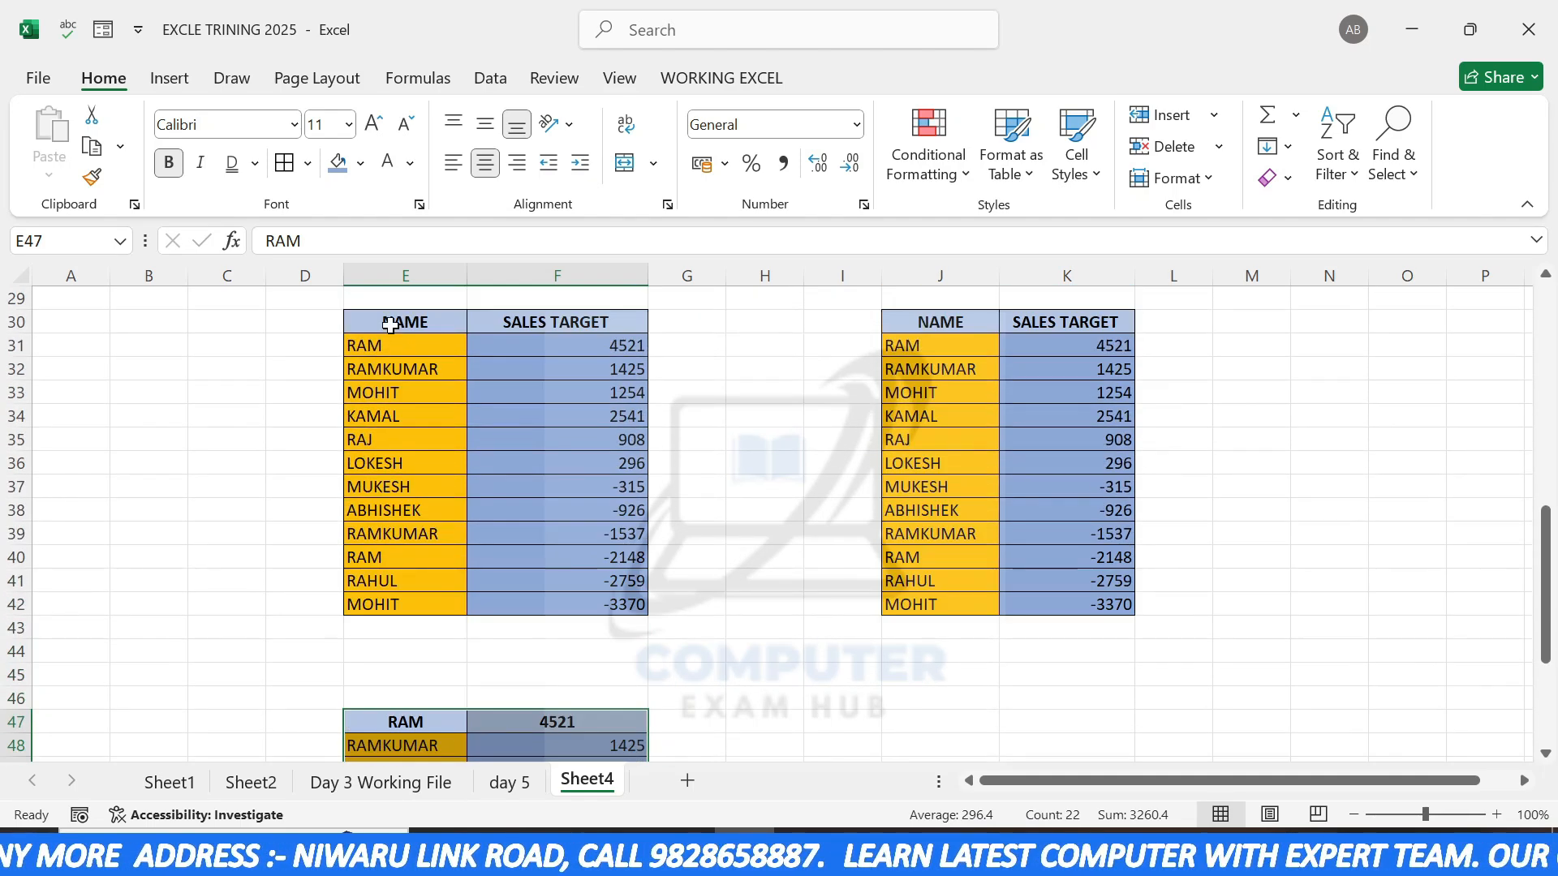
pyautogui.moveTo(410, 320)
pyautogui.mouseDown()
pyautogui.moveTo(591, 543)
pyautogui.moveTo(599, 604)
pyautogui.mouseUp()
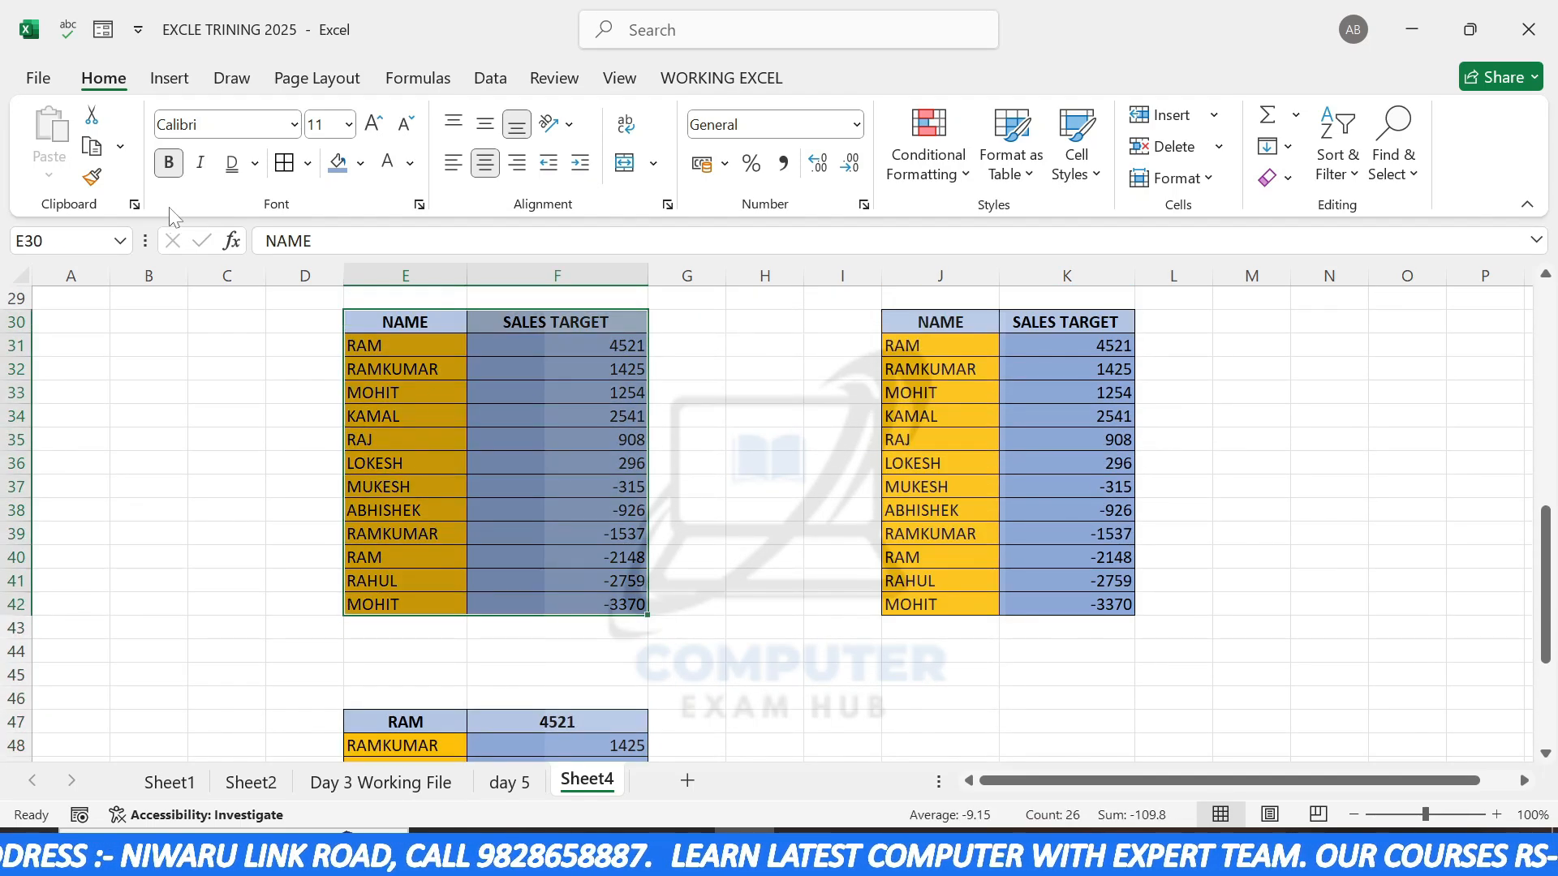
pyautogui.click(92, 176)
pyautogui.scroll(-2, 974, 647)
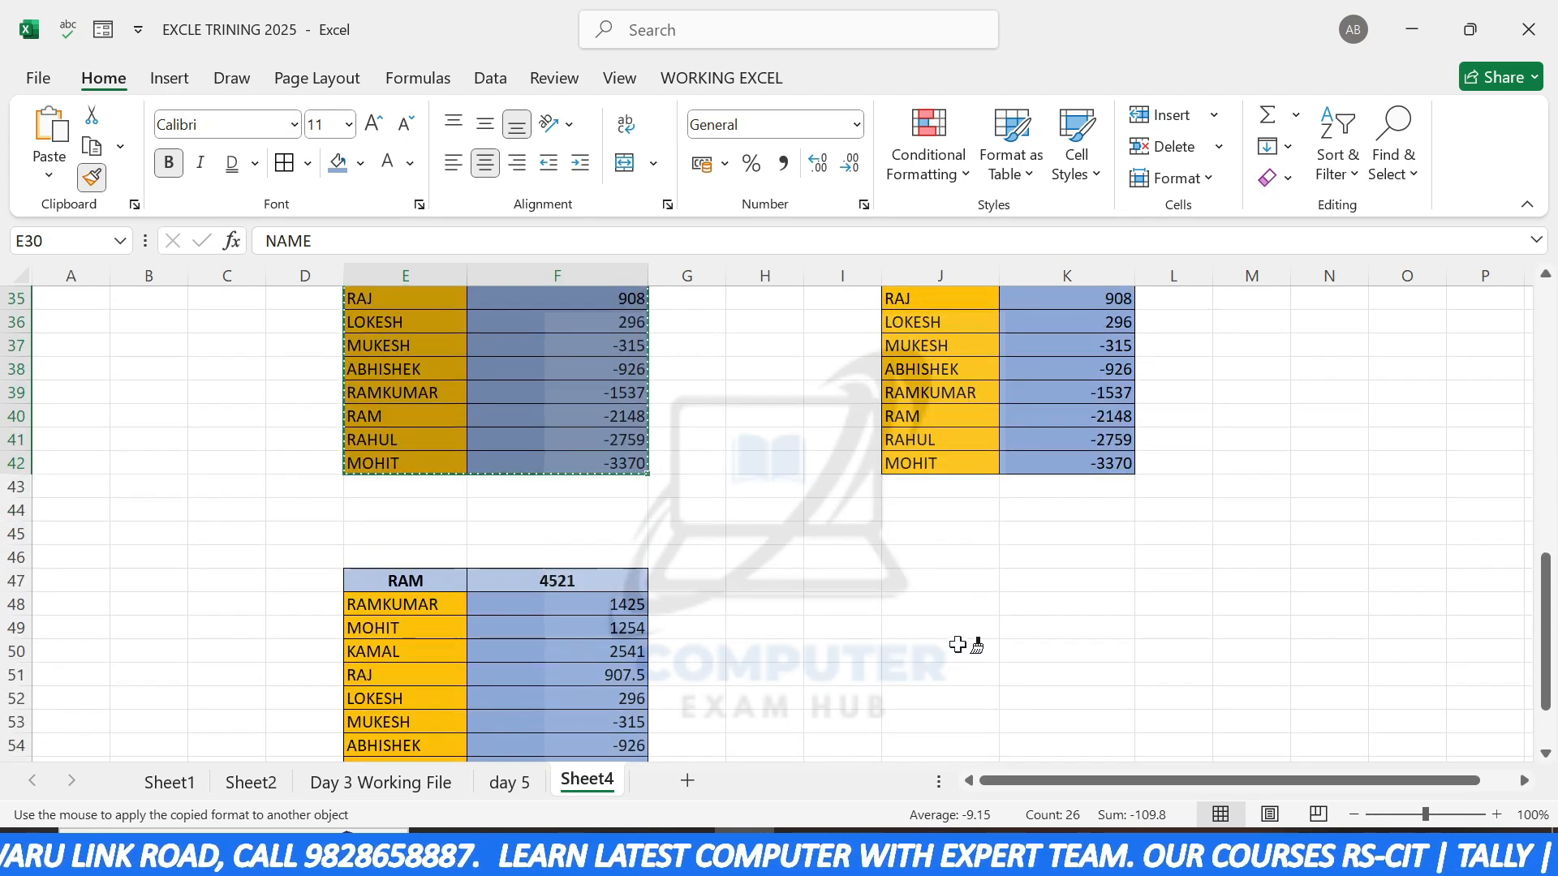
pyautogui.moveTo(911, 546)
pyautogui.mouseDown()
pyautogui.moveTo(1252, 686)
pyautogui.moveTo(1119, 742)
pyautogui.mouseUp()
pyautogui.click(1265, 632)
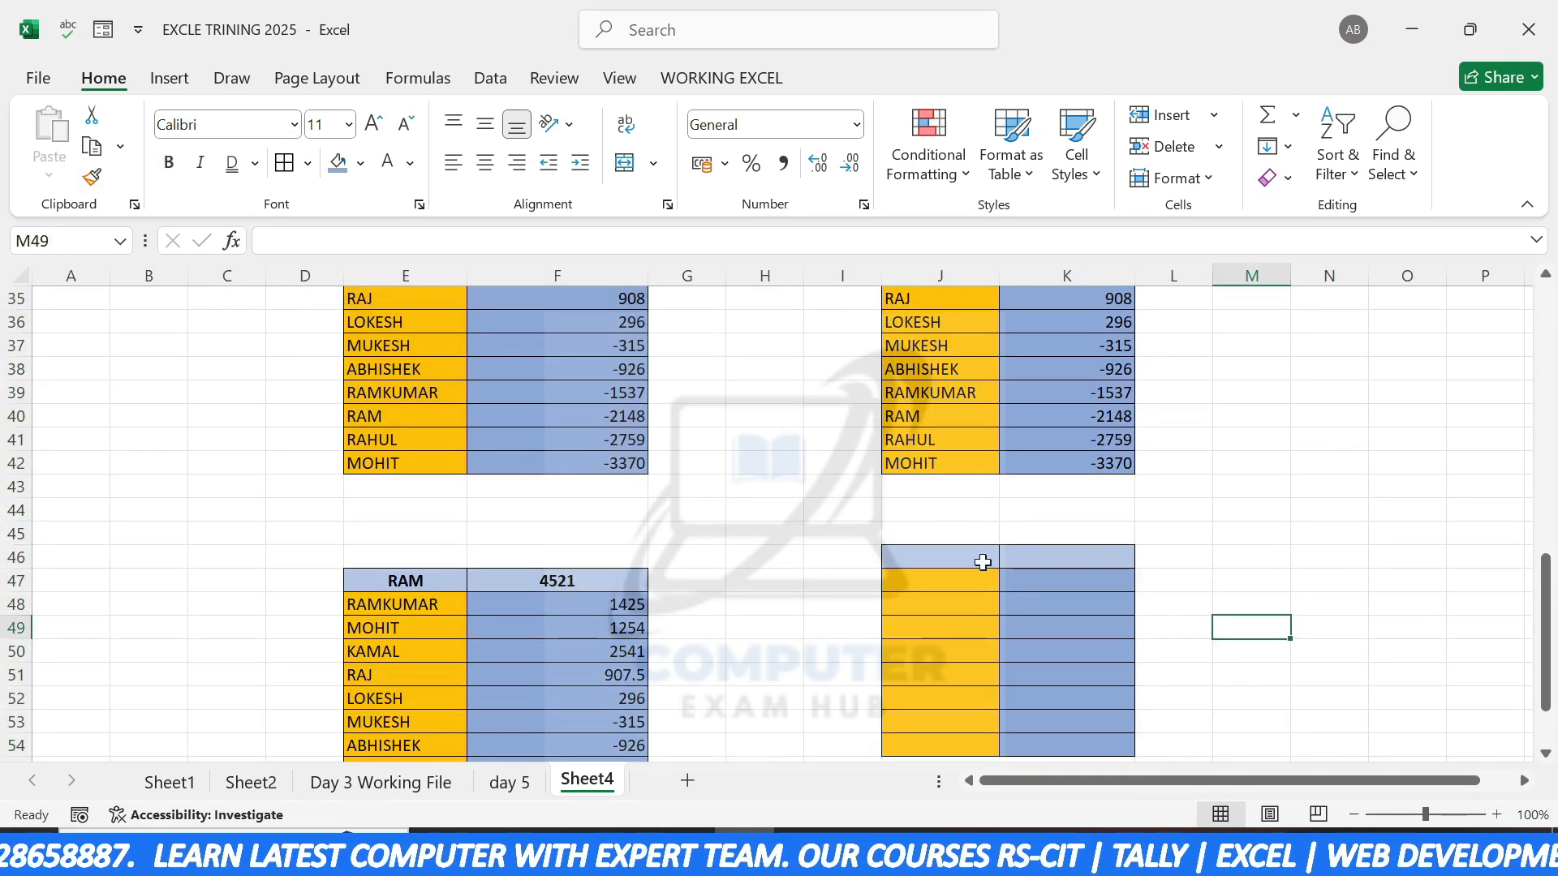
# Step: Enter TEST in J47 and the heading NAME in J46 of the newly formatted empty table
pyautogui.click(953, 557)
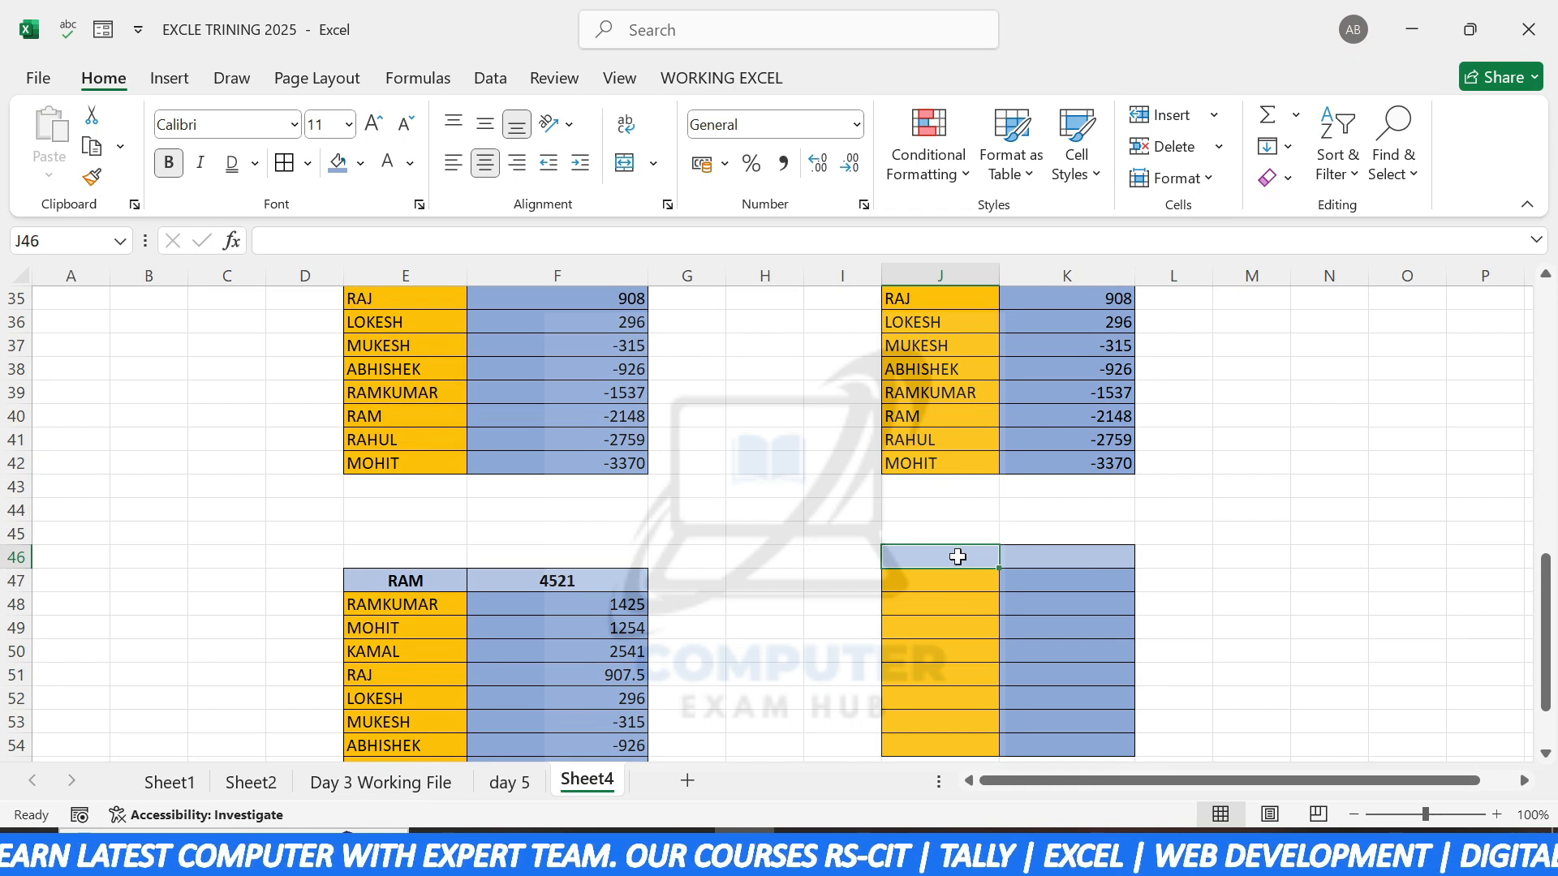
pyautogui.click(960, 583)
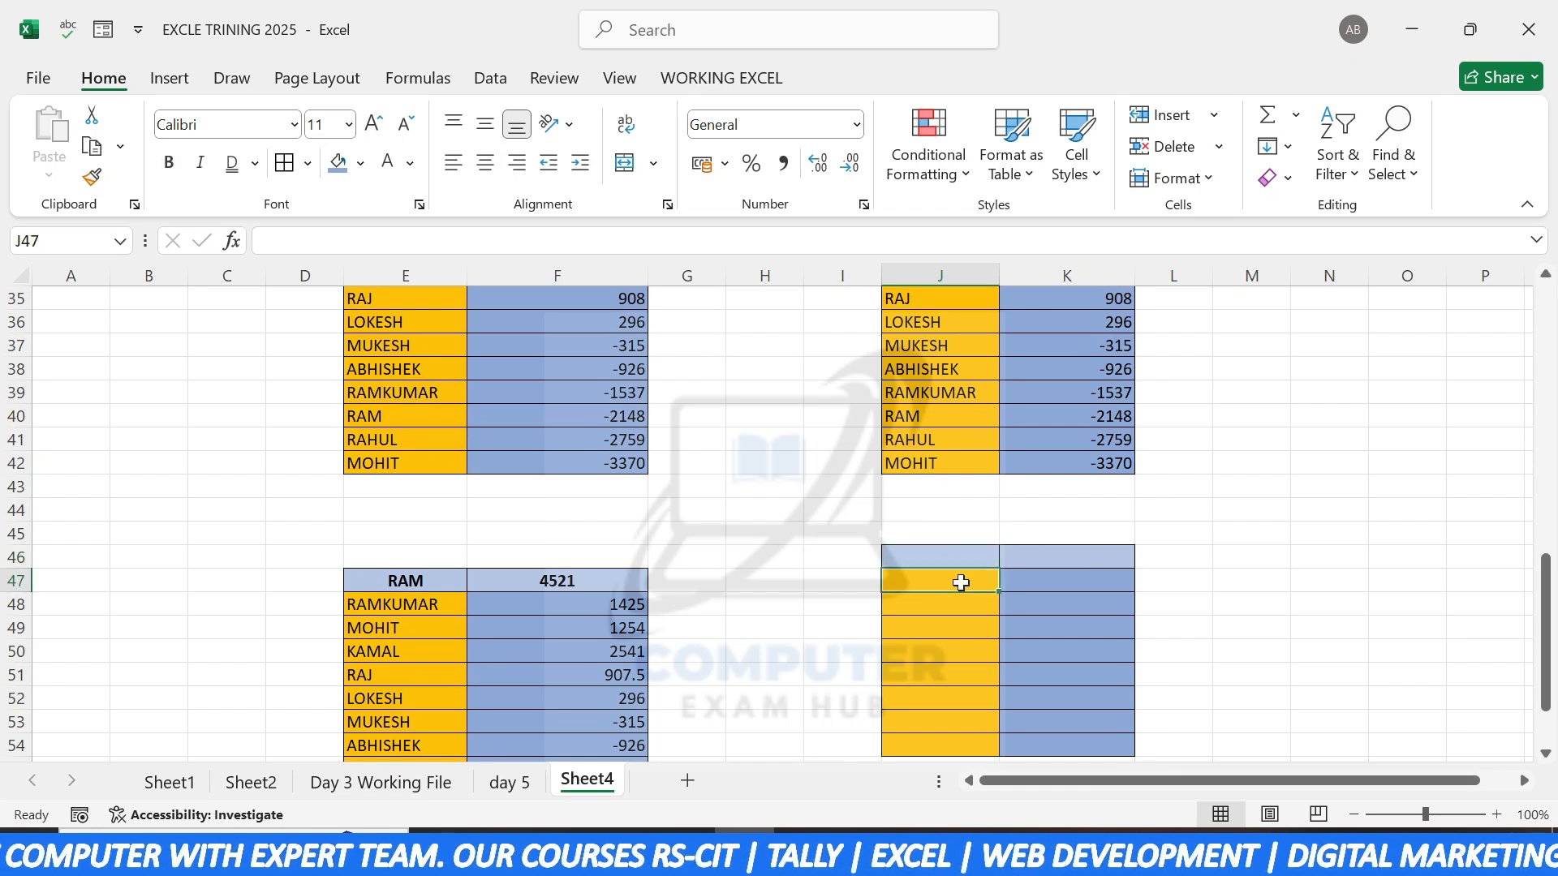
pyautogui.write('TEST')
pyautogui.press('Return')
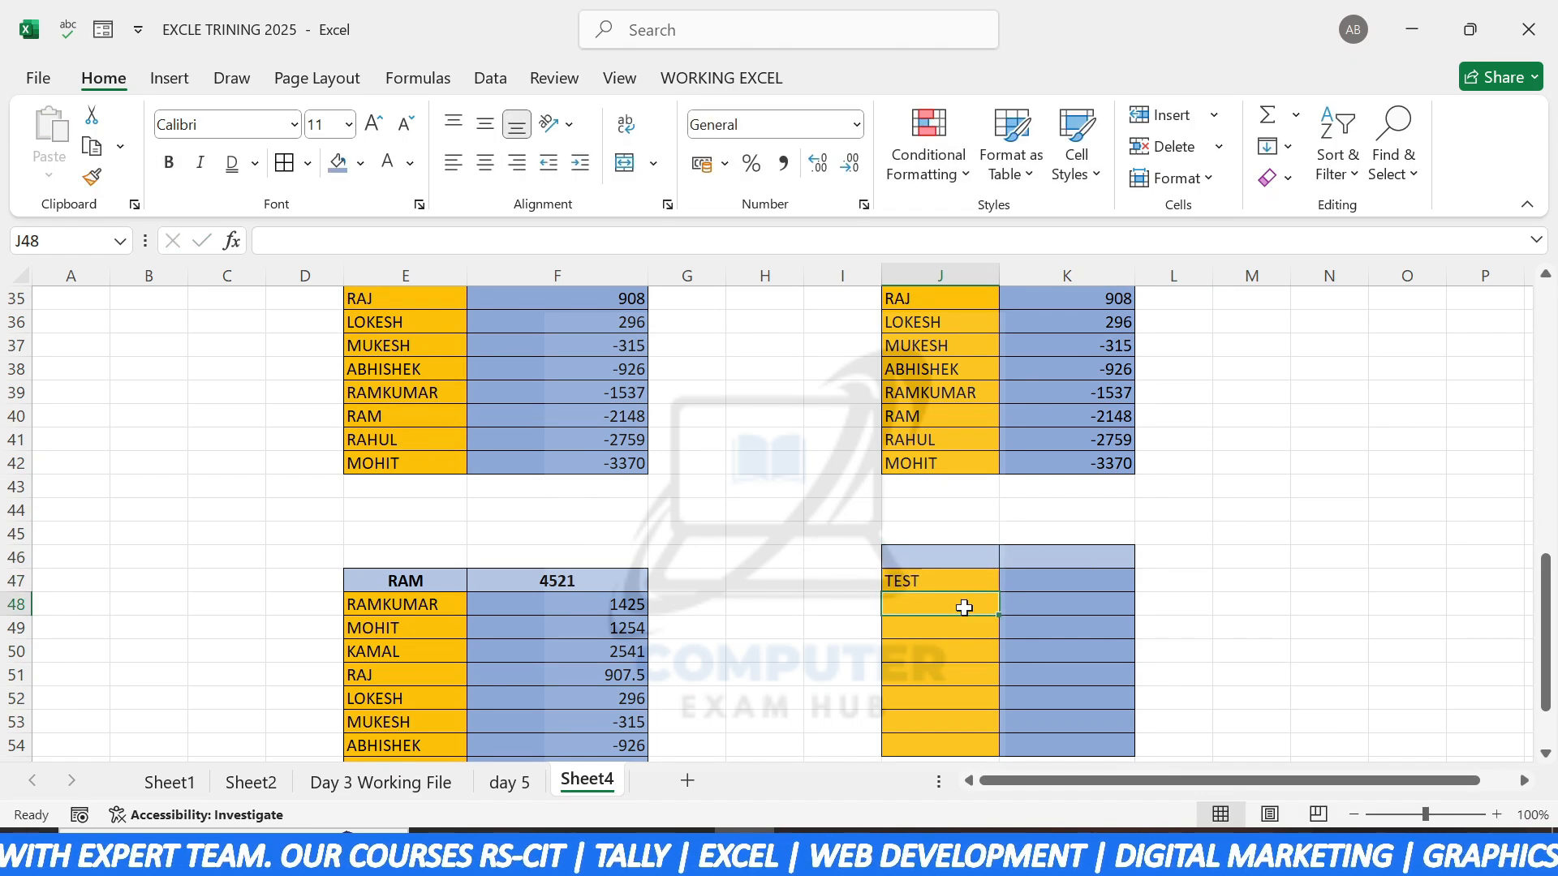
pyautogui.click(919, 560)
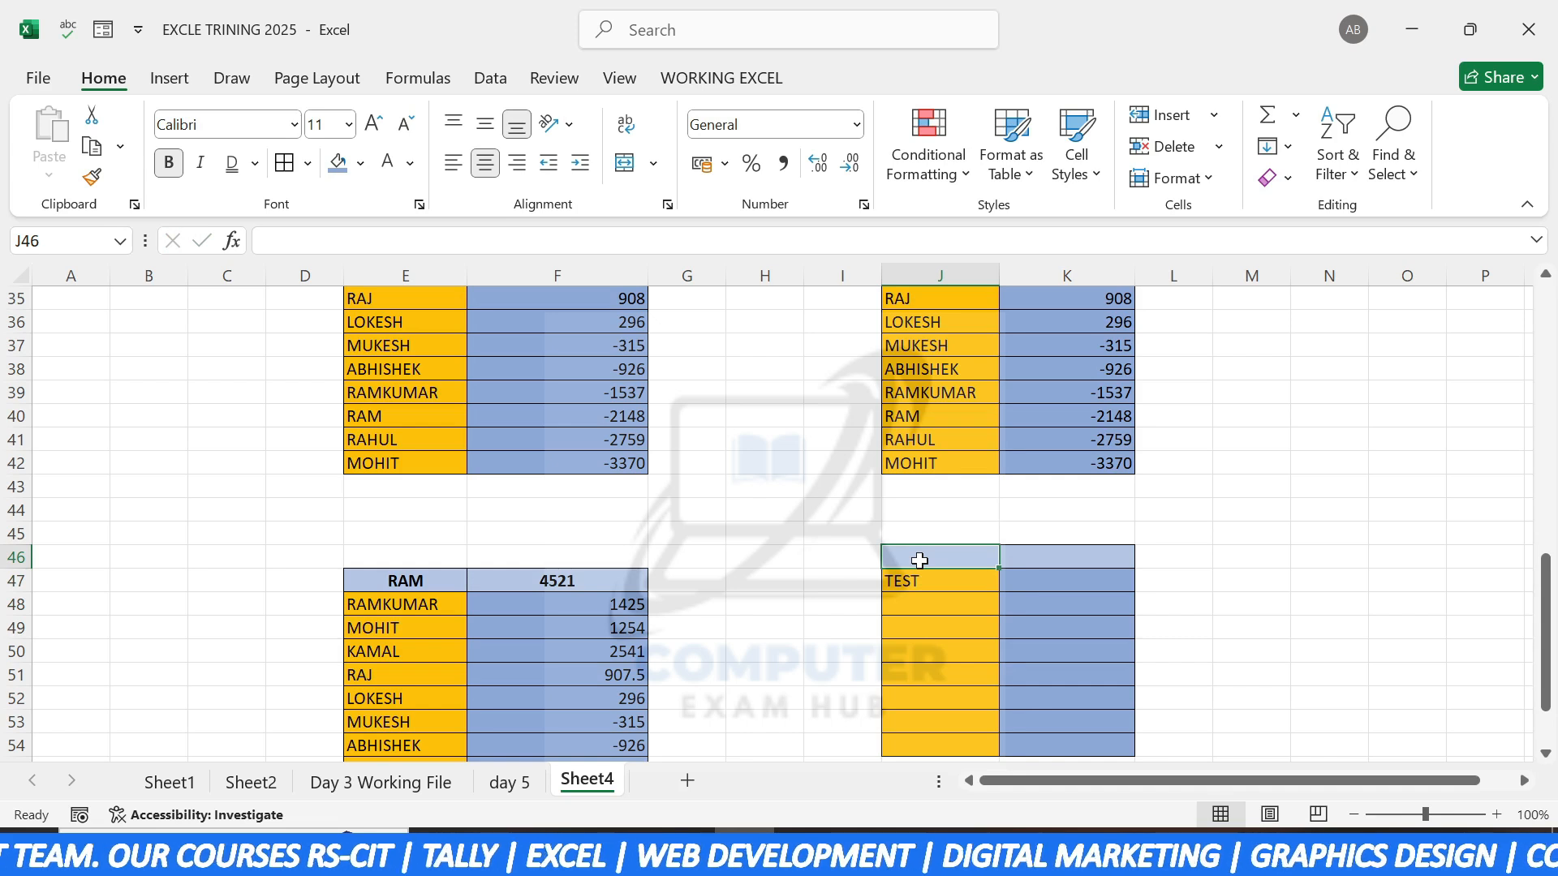
pyautogui.write('NAME')
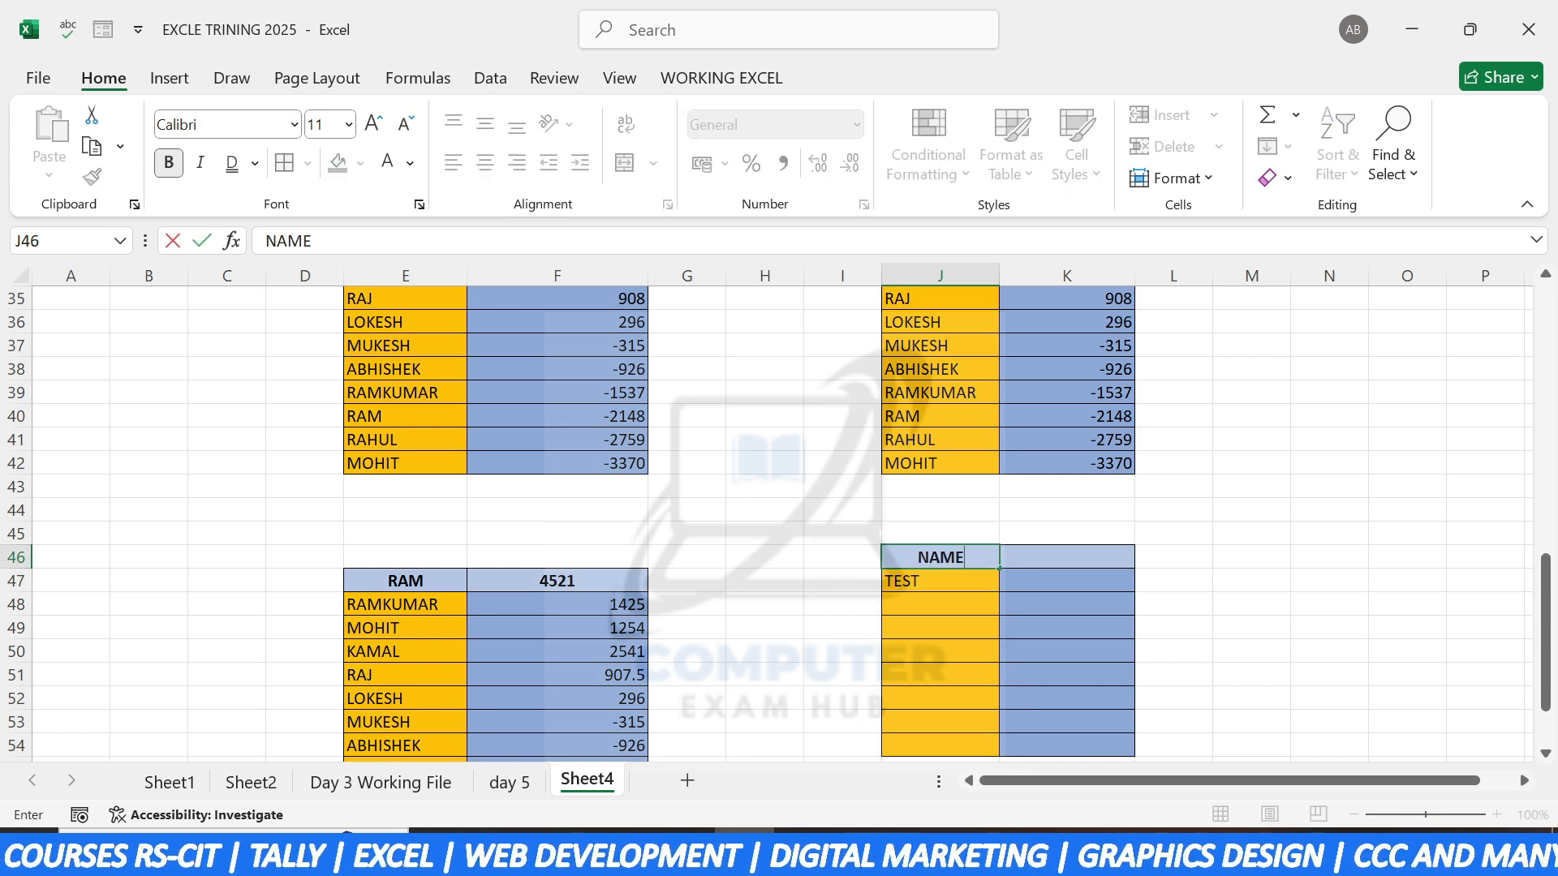
pyautogui.click(862, 624)
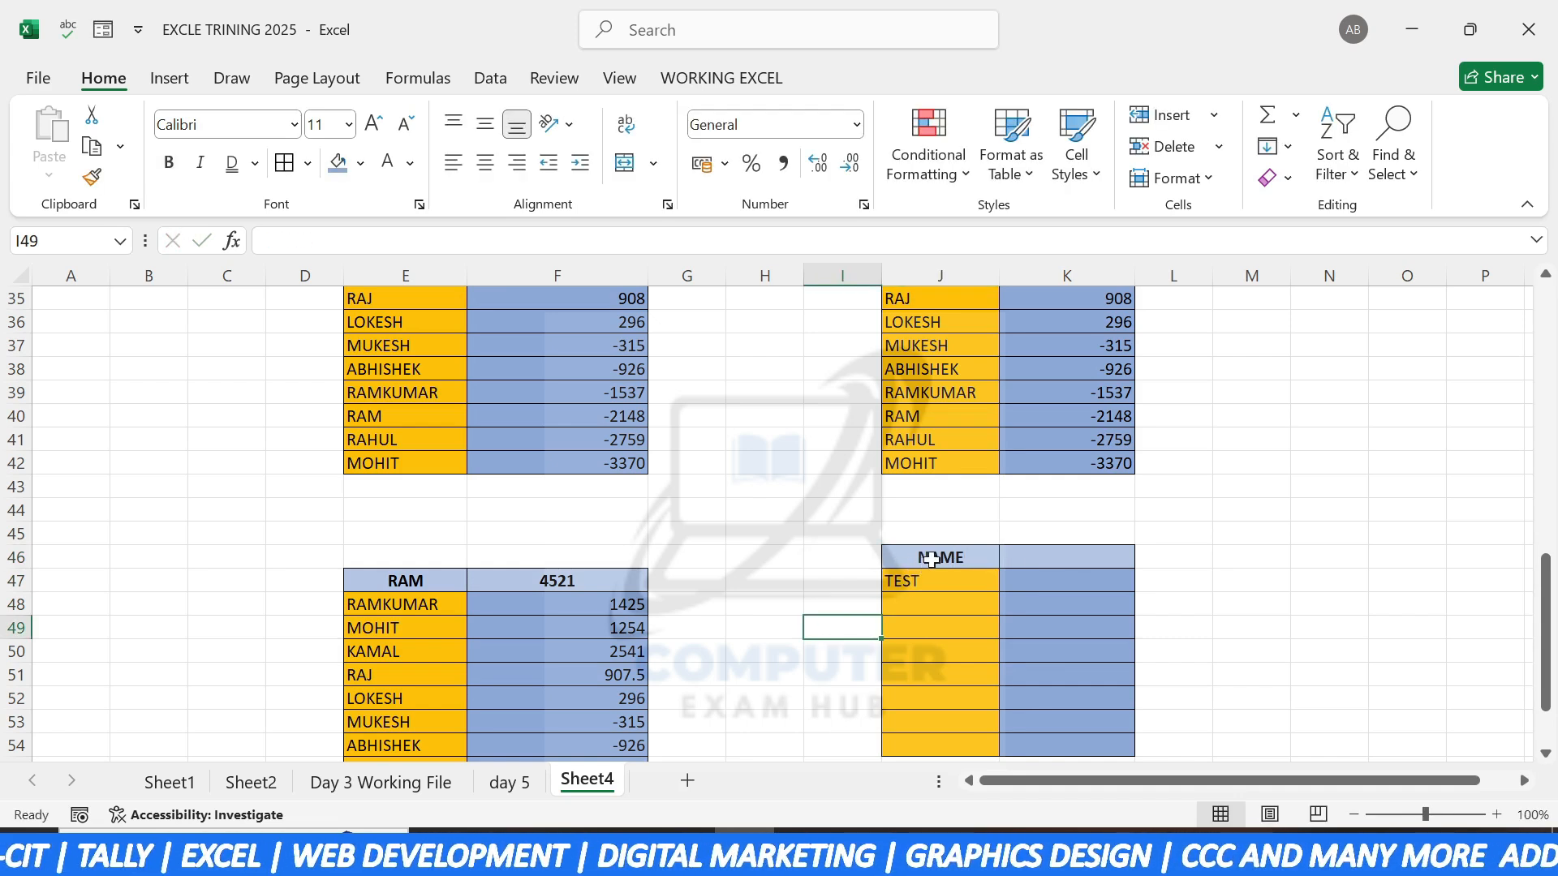
pyautogui.click(930, 560)
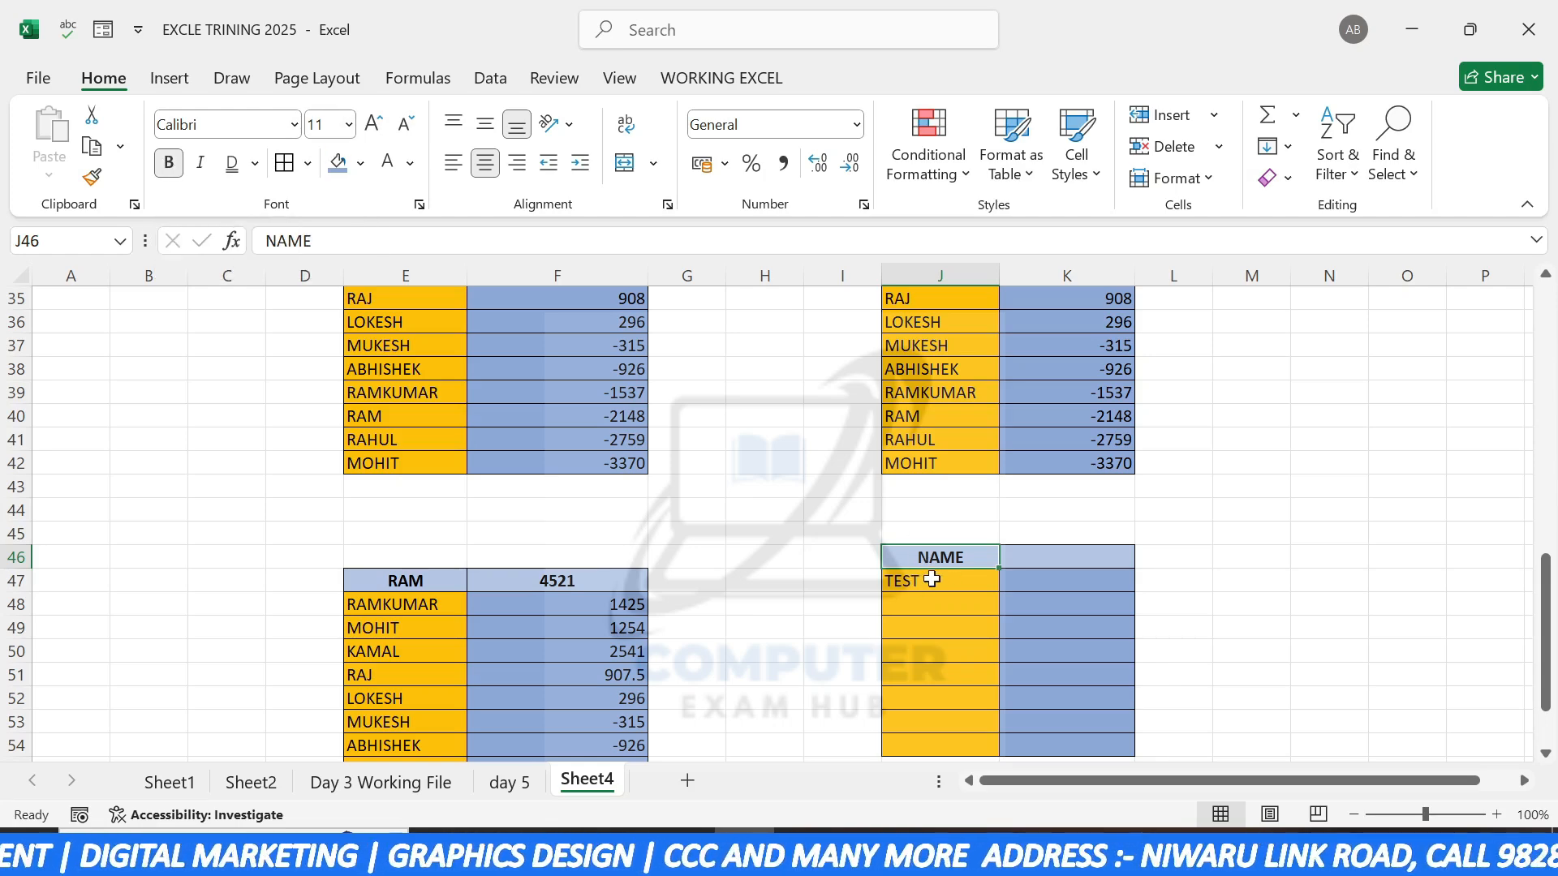
pyautogui.scroll(2, 930, 579)
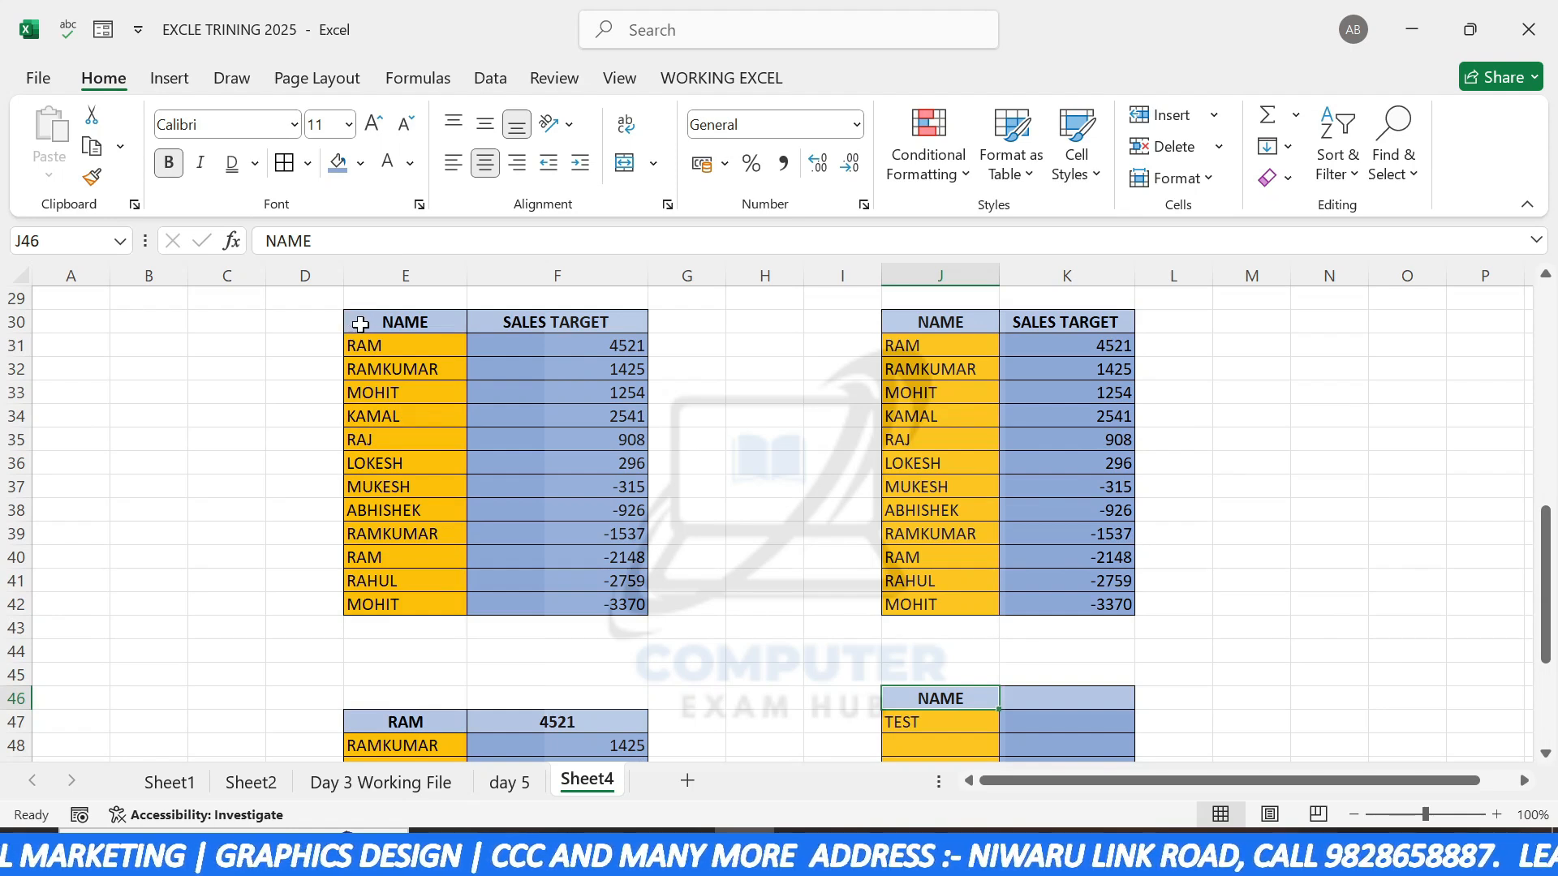